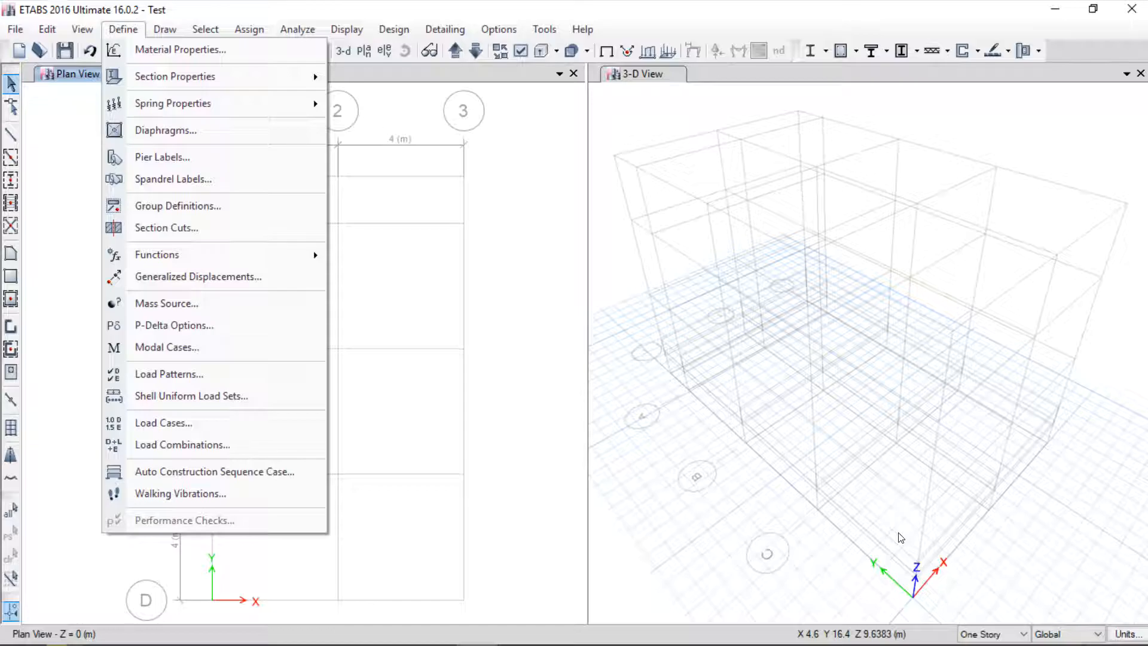
Step: Open the list of material definitions for the model
left_click(900, 537)
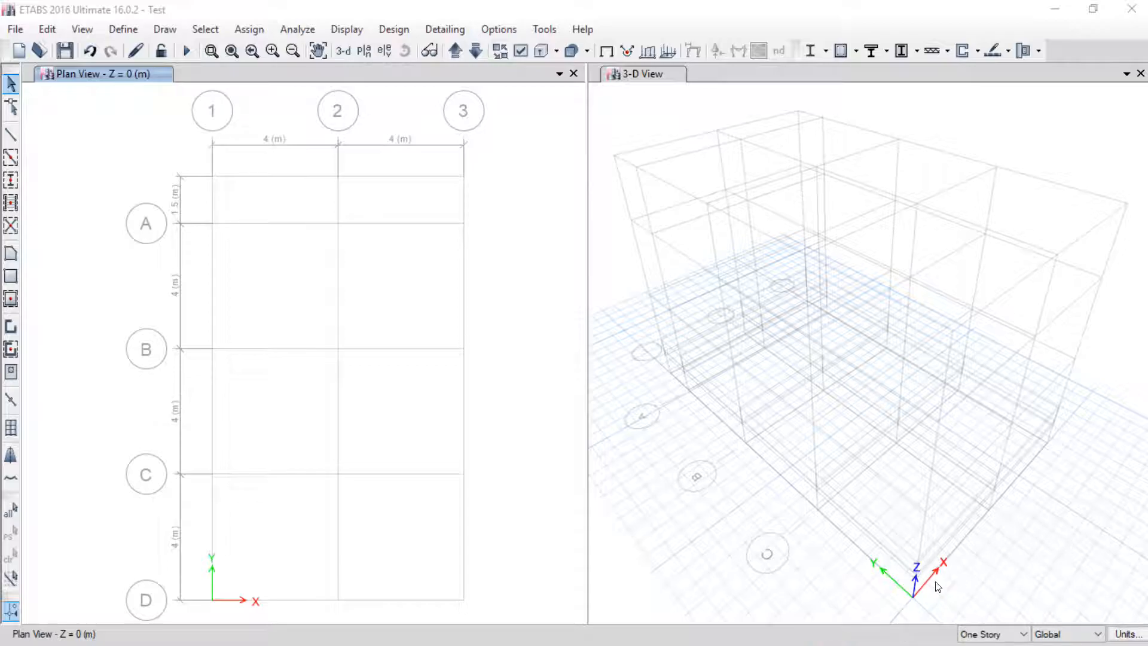
left_click(123, 29)
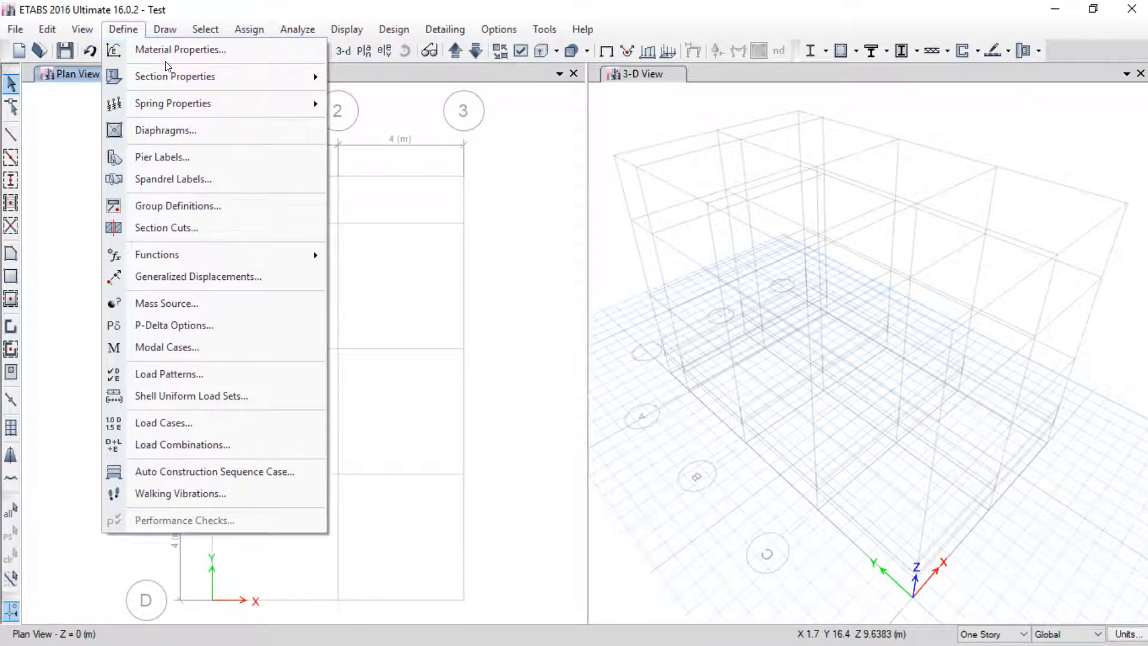
mouse_move(275, 79)
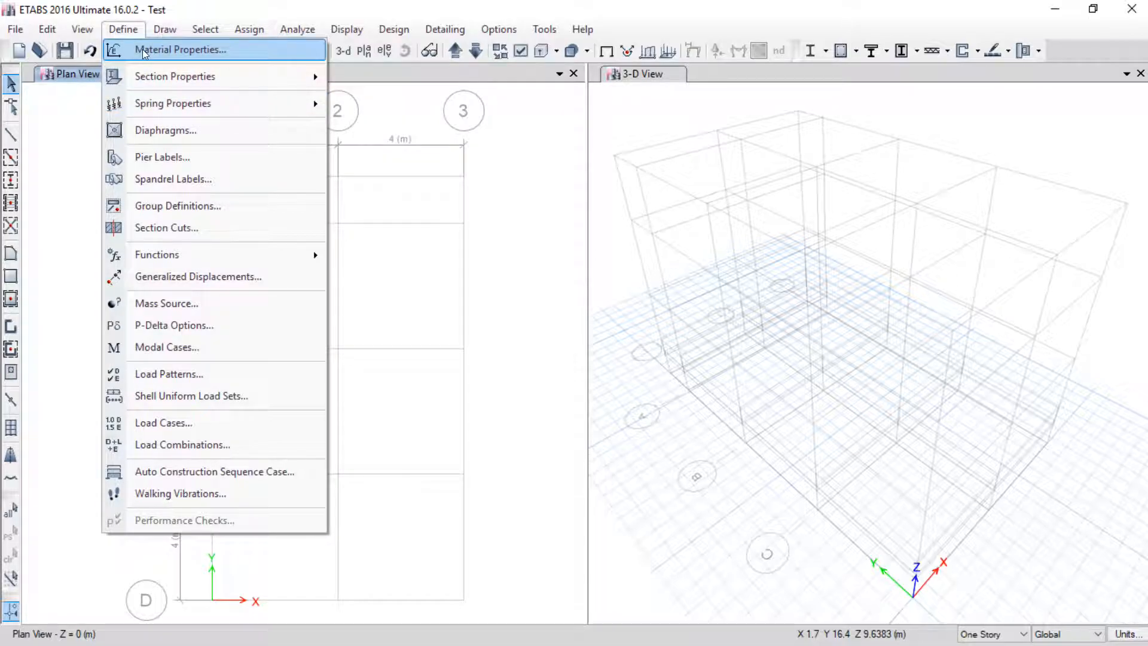
left_click(166, 50)
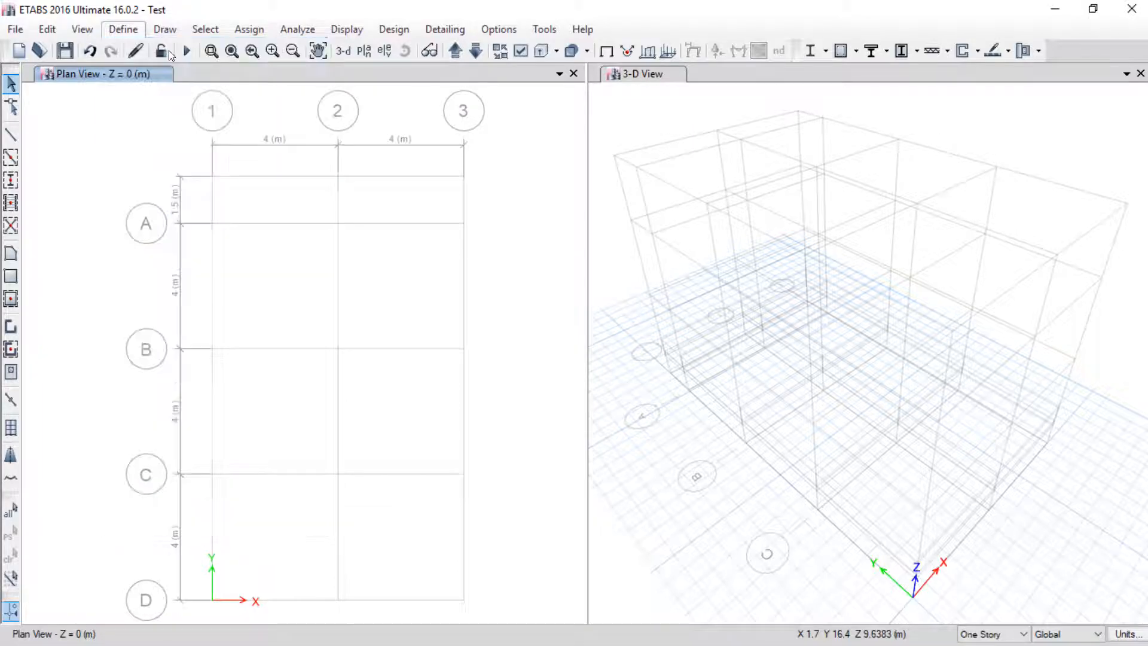
left_click_drag(528, 189, 496, 222)
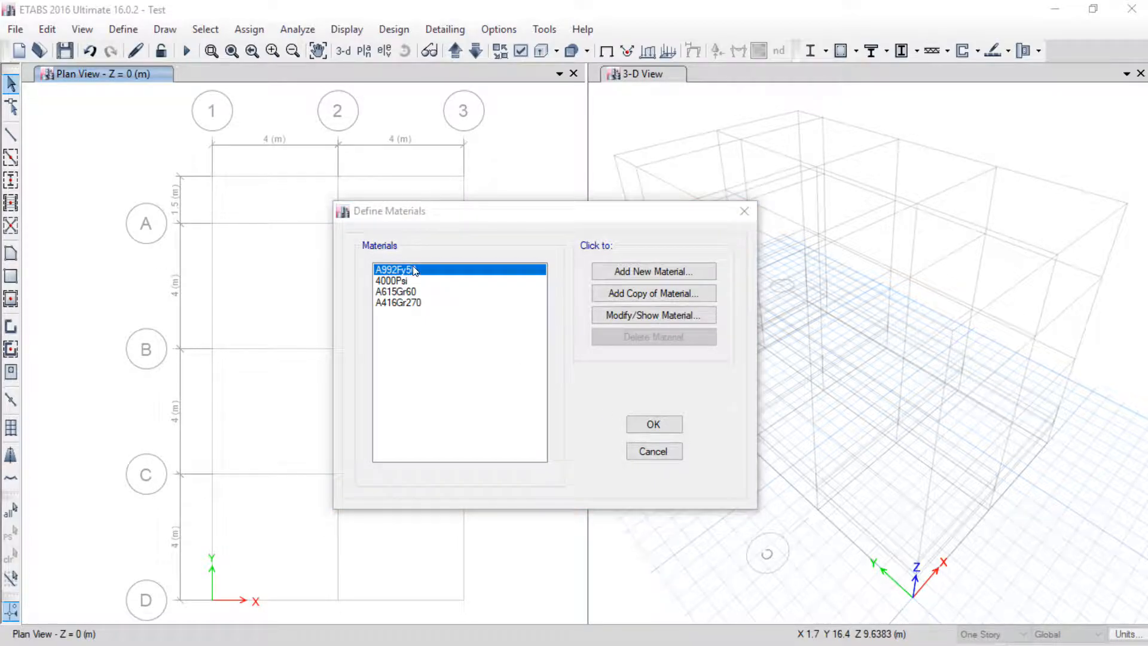
mouse_move(414, 271)
left_mouse_down()
mouse_move(449, 245)
mouse_move(489, 278)
mouse_move(471, 319)
left_mouse_up()
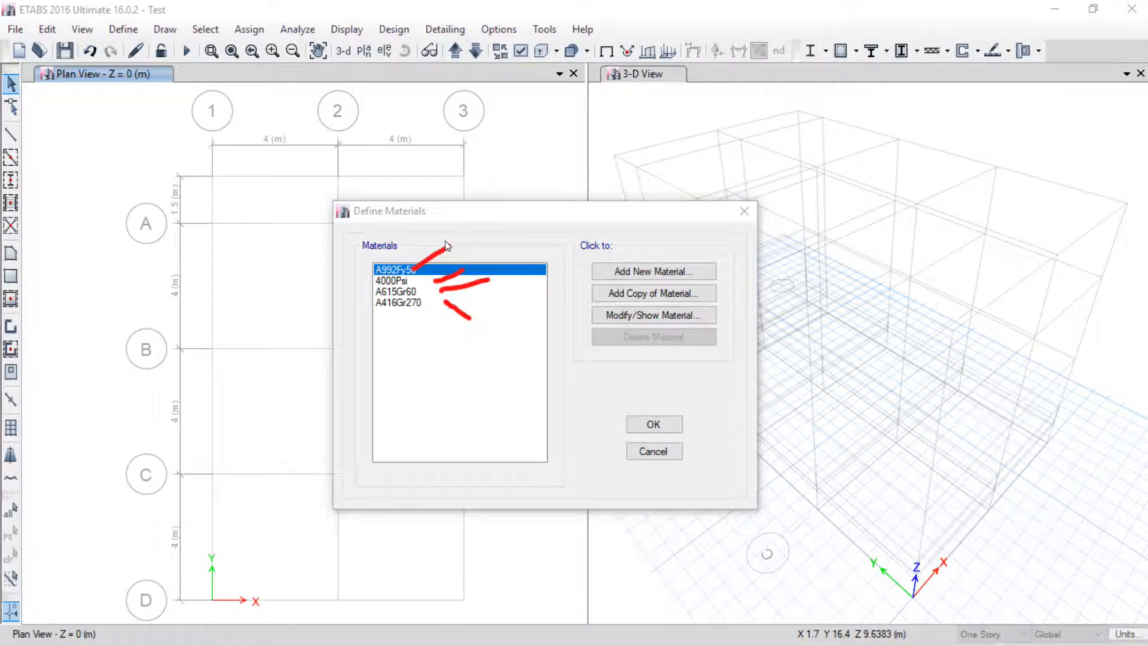
left_click_drag(458, 225, 472, 242)
mouse_move(489, 206)
left_mouse_down()
mouse_move(492, 235)
mouse_move(518, 261)
mouse_move(551, 241)
left_mouse_up()
mouse_move(515, 292)
left_mouse_down()
mouse_move(500, 307)
mouse_move(513, 292)
mouse_move(540, 301)
mouse_move(474, 363)
mouse_move(486, 311)
left_mouse_up()
mouse_move(485, 357)
left_mouse_down()
mouse_move(516, 369)
mouse_move(549, 351)
left_mouse_up()
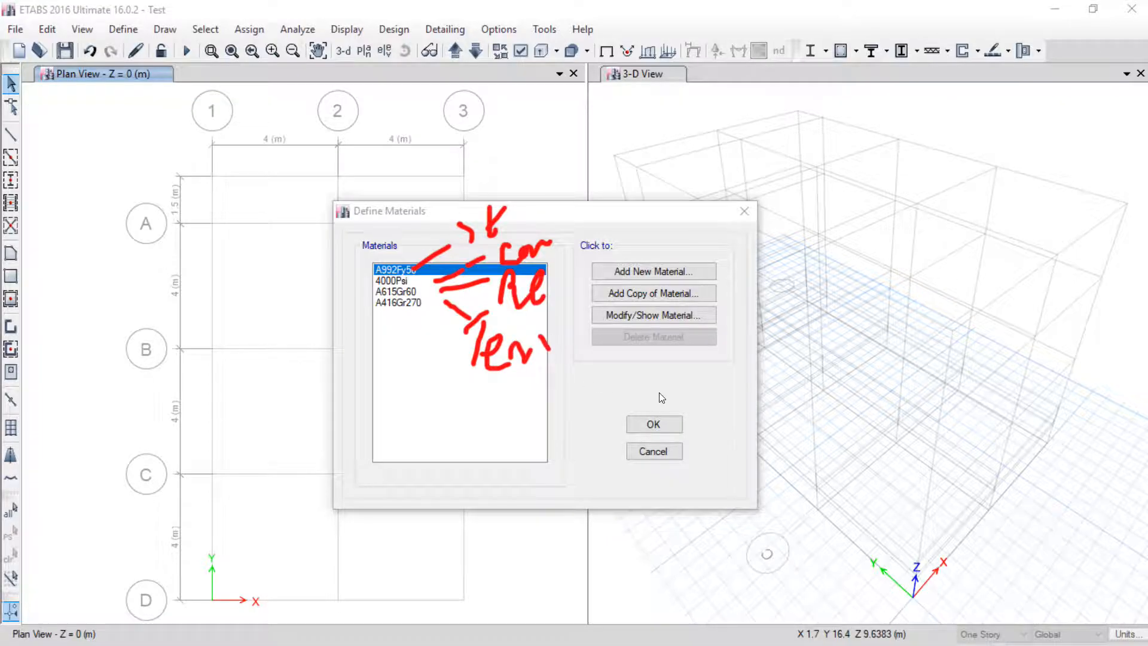
left_click(1066, 531)
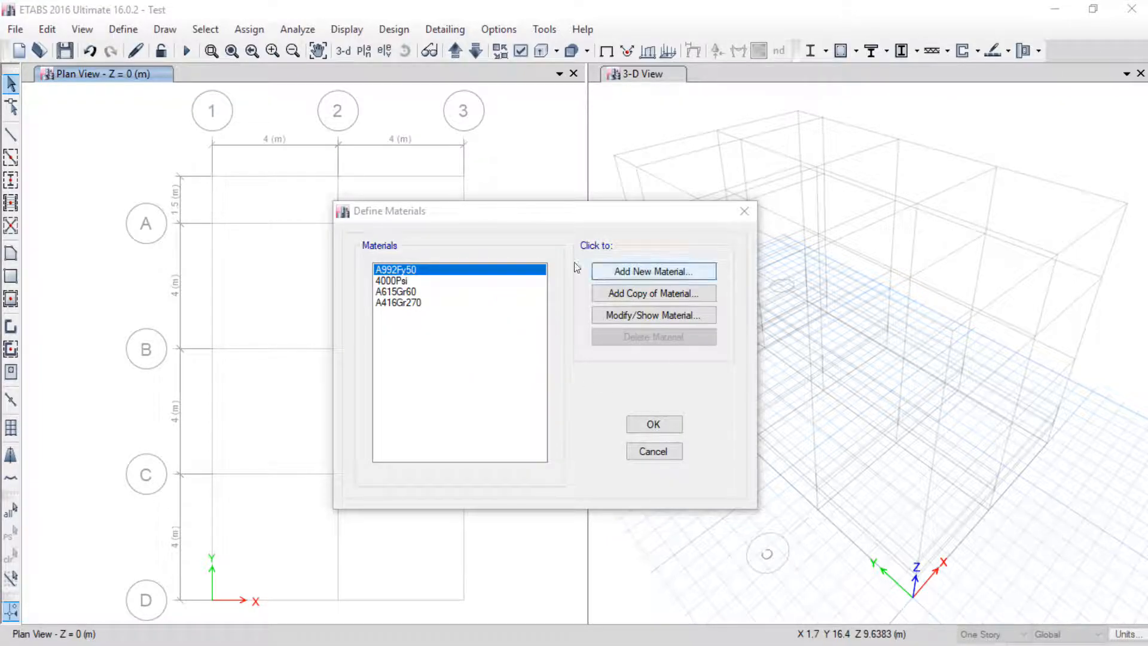
Step: Look through the default materials in the list and view the property data of A416Gr270
left_click(459, 281)
left_click(456, 269)
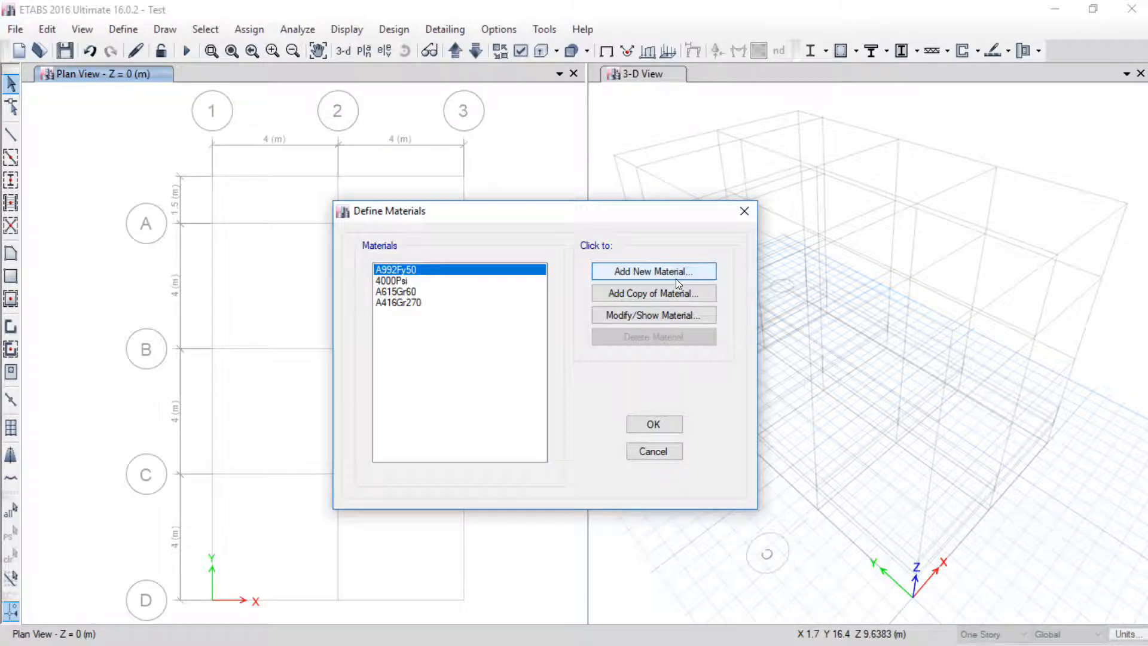
left_click(399, 281)
left_click(402, 303)
left_click(407, 292)
left_click(407, 281)
left_click(405, 271)
double_click(401, 305)
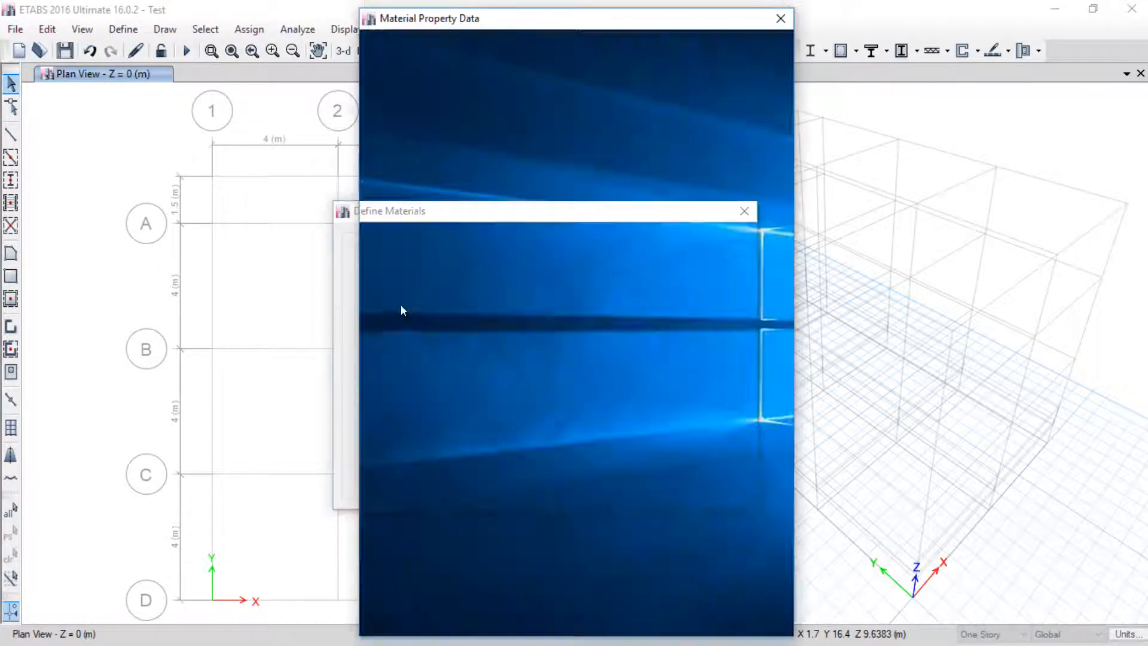
left_click(780, 18)
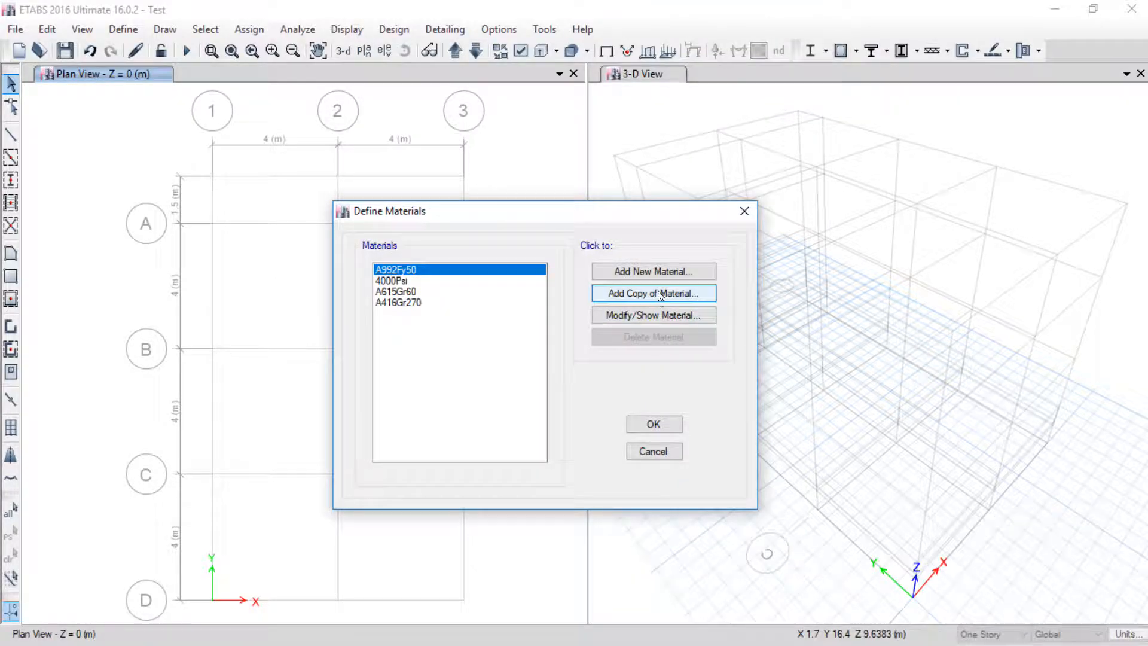
Step: Start adding a new steel material for the United States region and open its property data
left_click(625, 271)
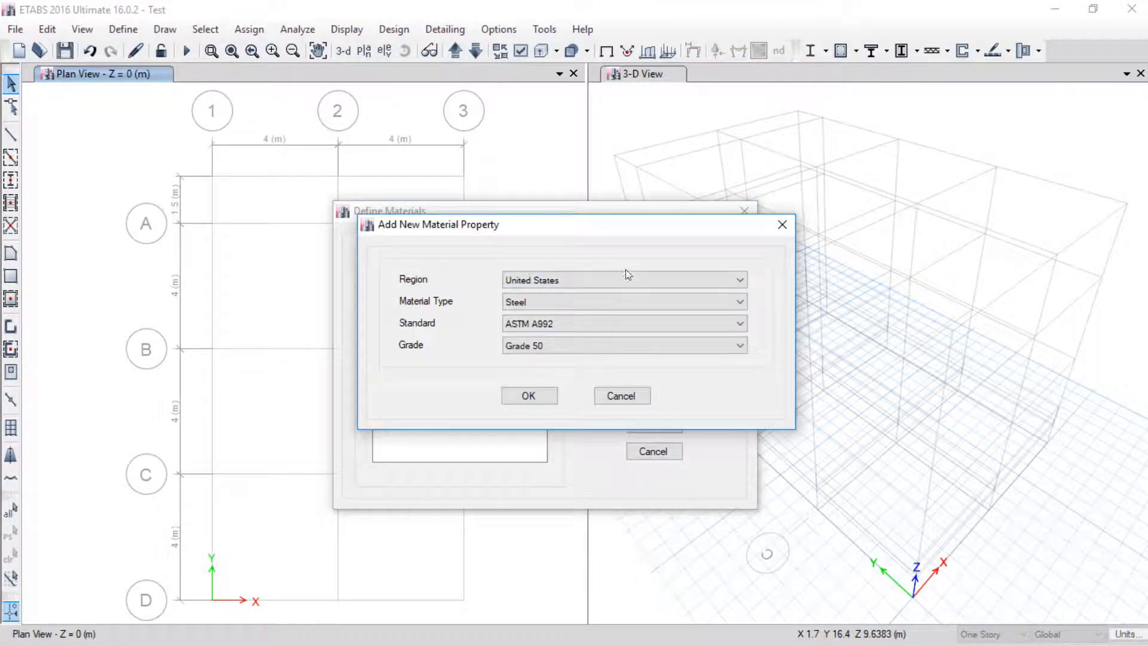
left_click(514, 345)
left_click(600, 324)
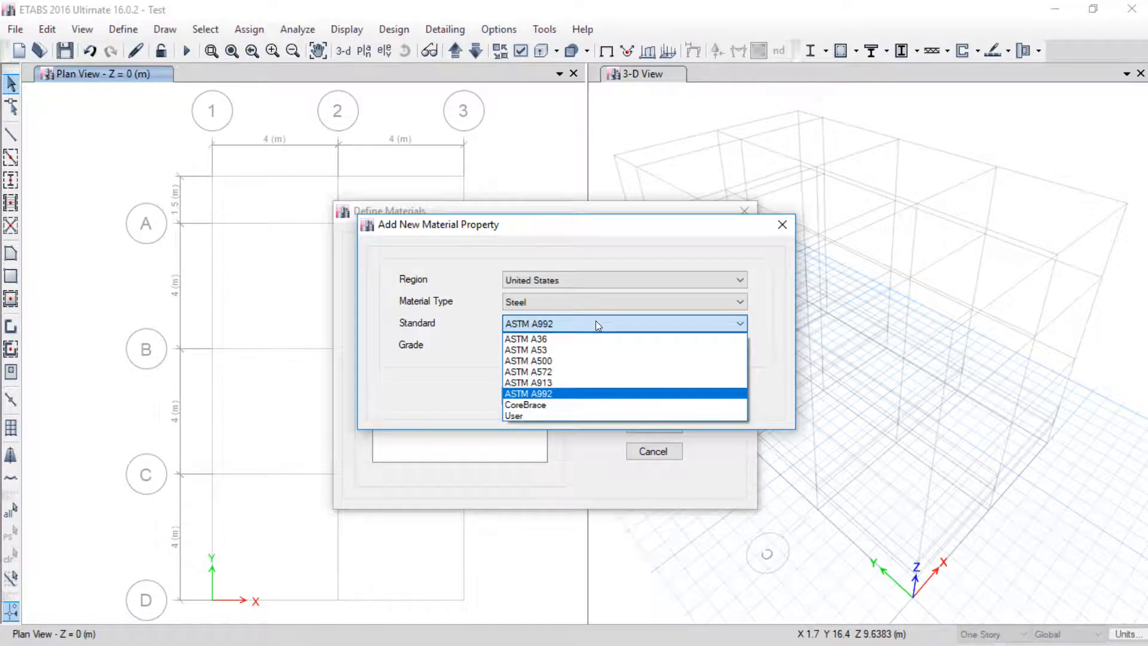
left_click(580, 339)
left_click(563, 303)
left_click(563, 302)
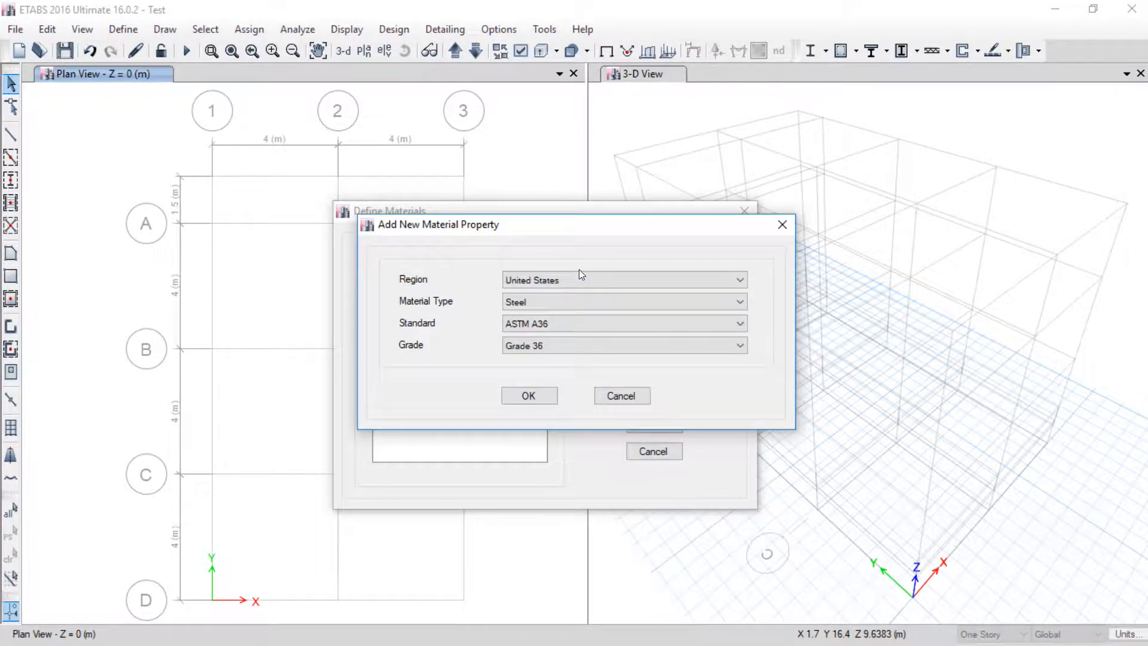
left_click(578, 276)
left_click(579, 278)
left_click(578, 279)
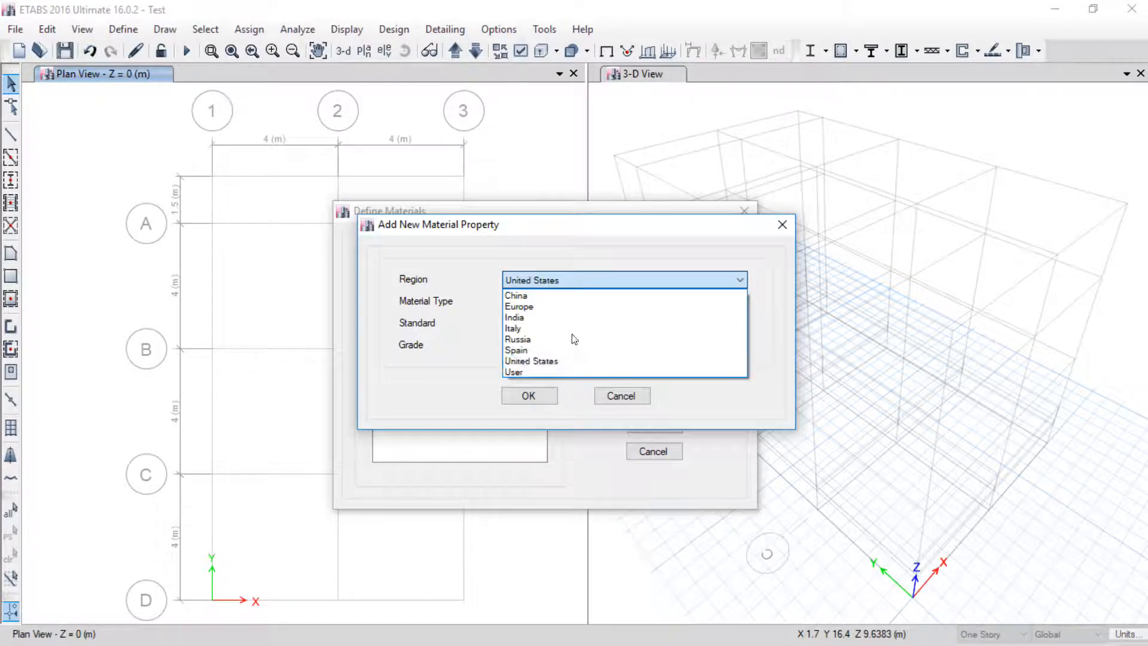
left_click(557, 361)
left_click(529, 395)
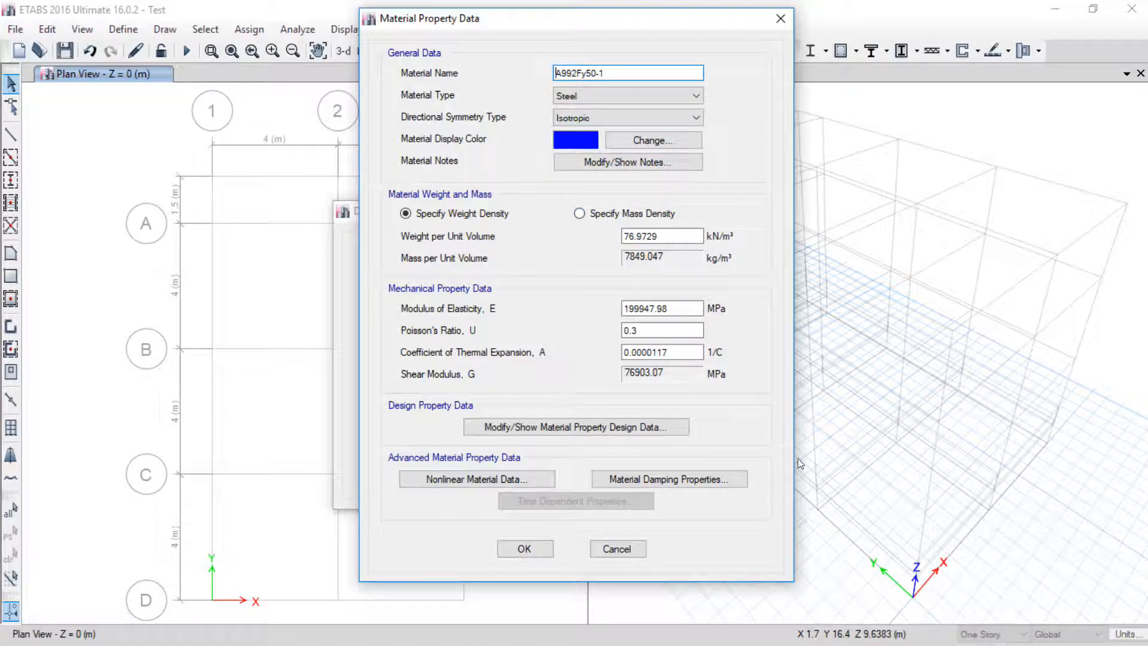
Step: Examine the weight and mass units of the new steel material, and cancel it along with the material definitions
mouse_move(731, 224)
left_mouse_down()
mouse_move(711, 226)
mouse_move(774, 251)
mouse_move(720, 218)
mouse_move(723, 230)
mouse_move(754, 191)
left_mouse_up()
left_click_drag(723, 275, 756, 251)
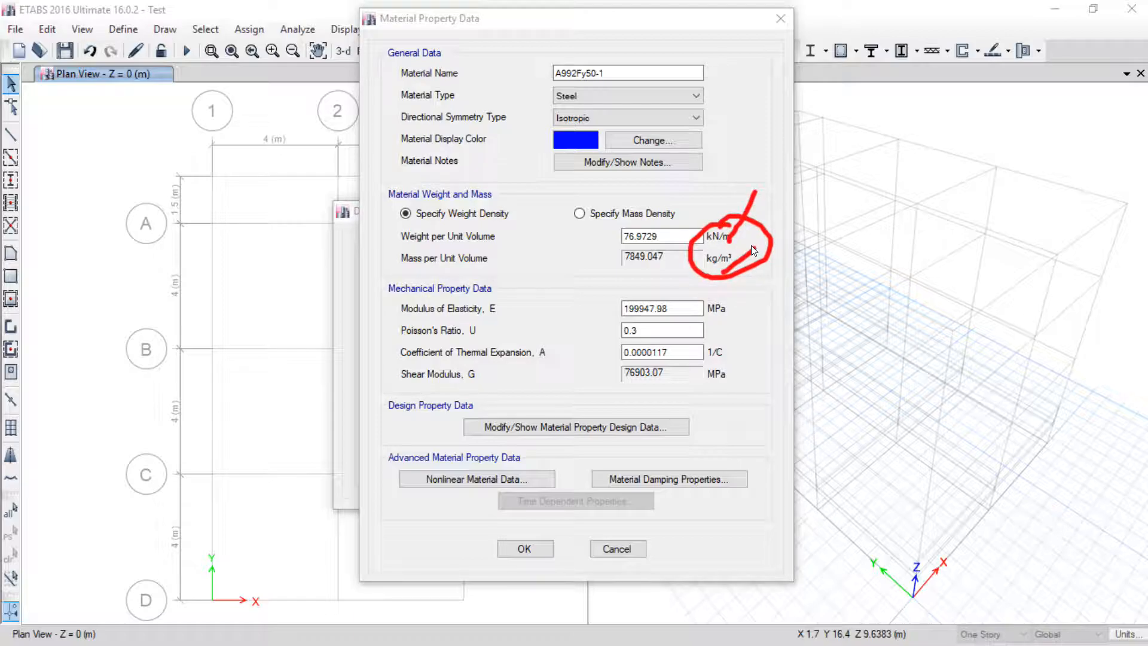
left_click_drag(640, 242, 707, 183)
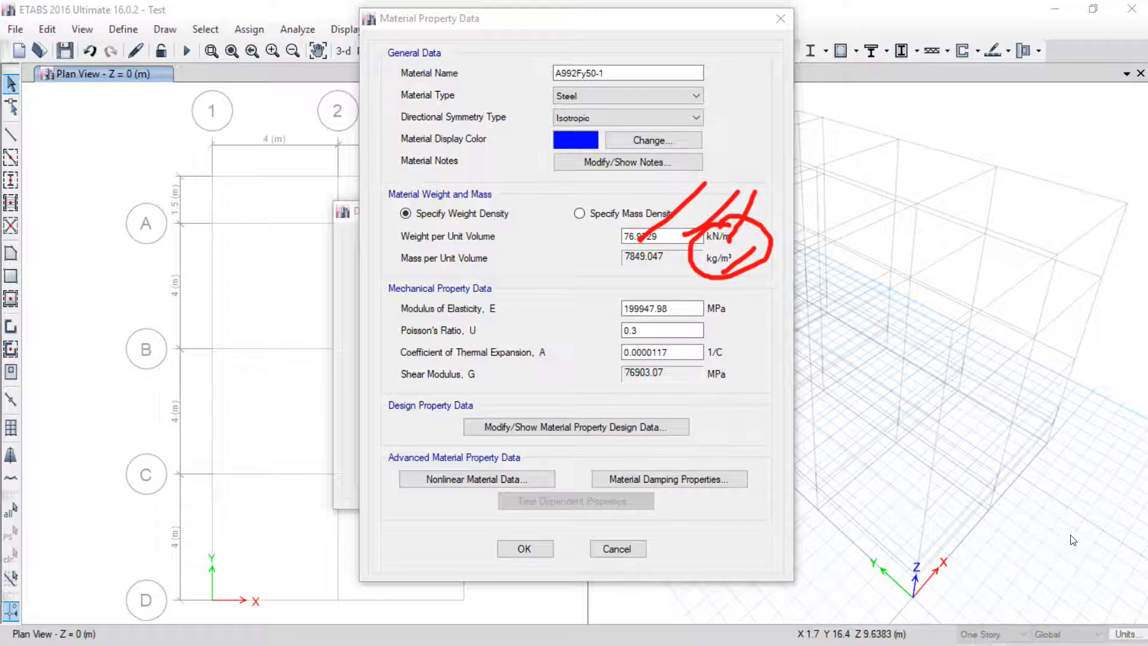
key("Escape")
left_click(606, 553)
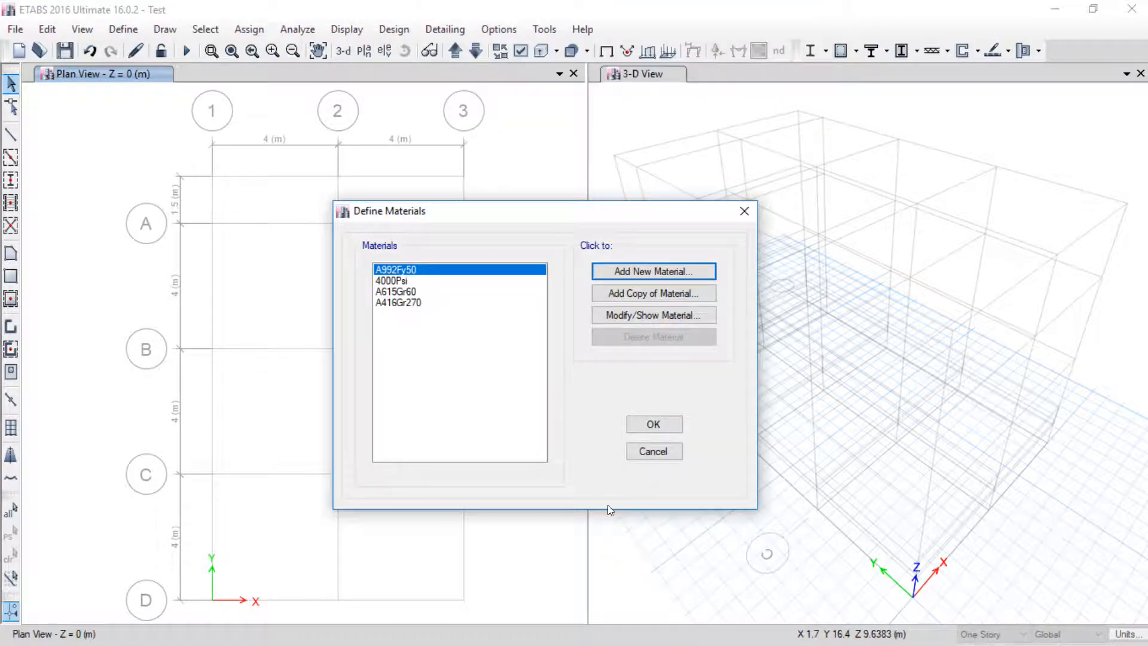
left_click(655, 449)
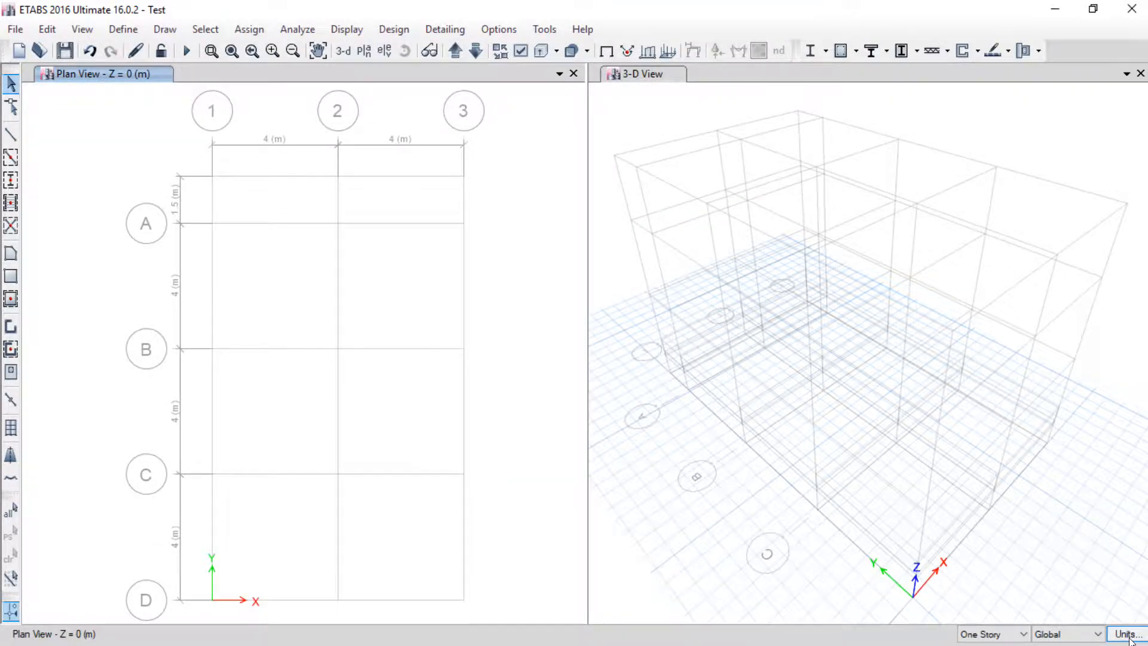
key("ctrl+2")
mouse_move(1107, 607)
left_mouse_down()
mouse_move(1143, 645)
mouse_move(1093, 609)
mouse_move(1132, 563)
mouse_move(942, 429)
mouse_move(1105, 617)
left_mouse_up()
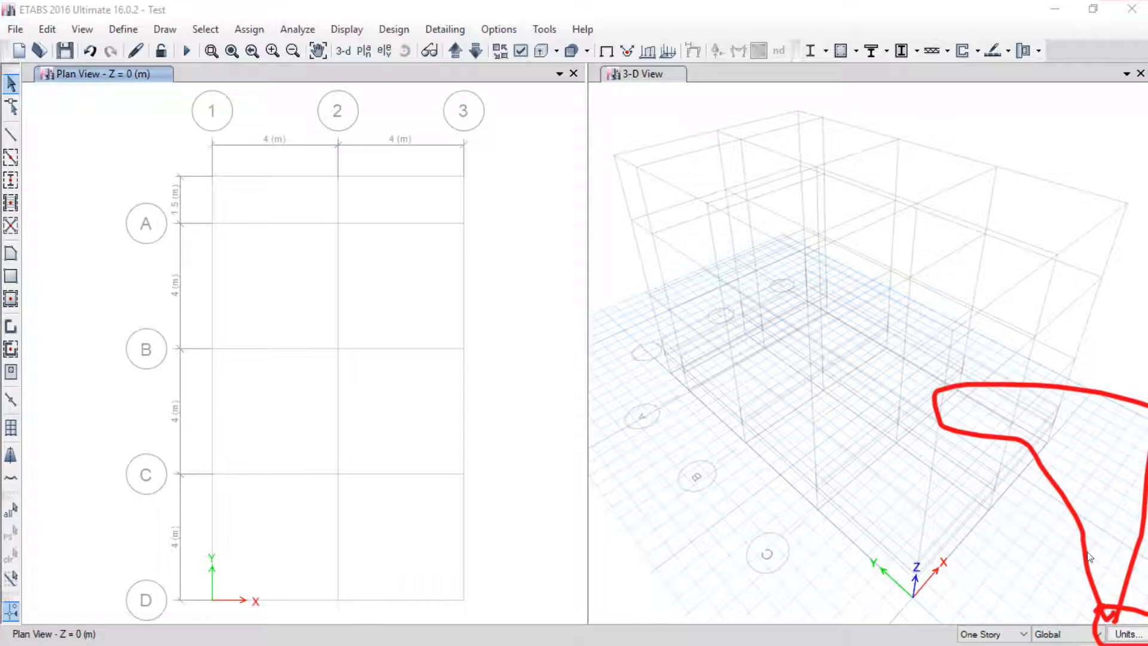
key("Escape")
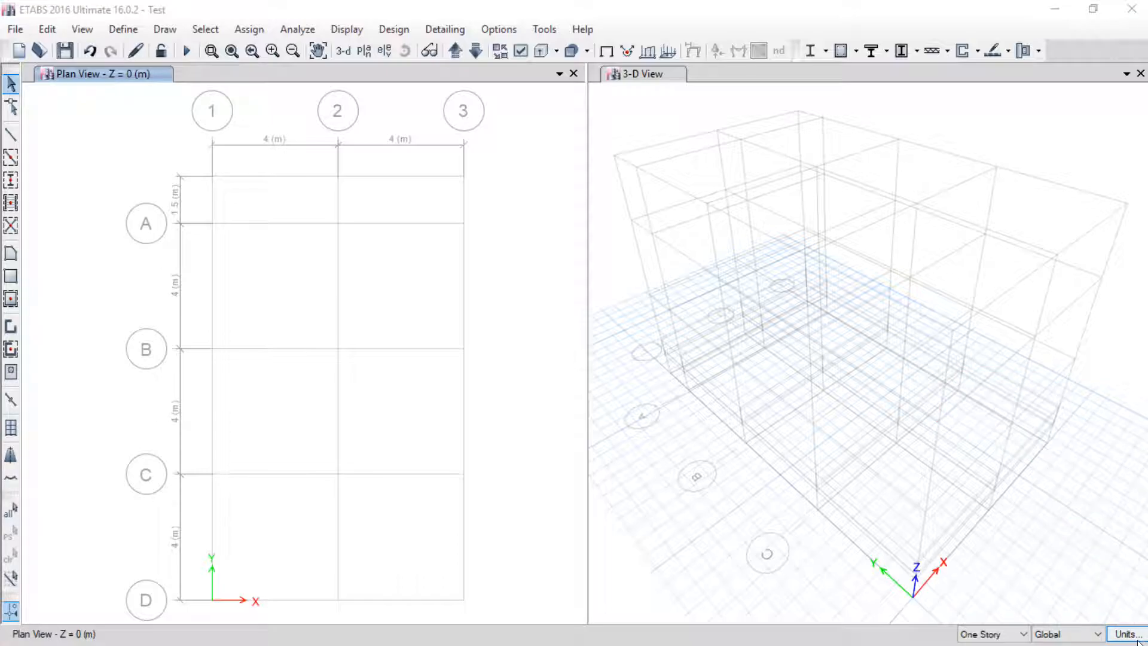
Step: Open the full display units form and show its predefined unit set choices
left_click(1122, 635)
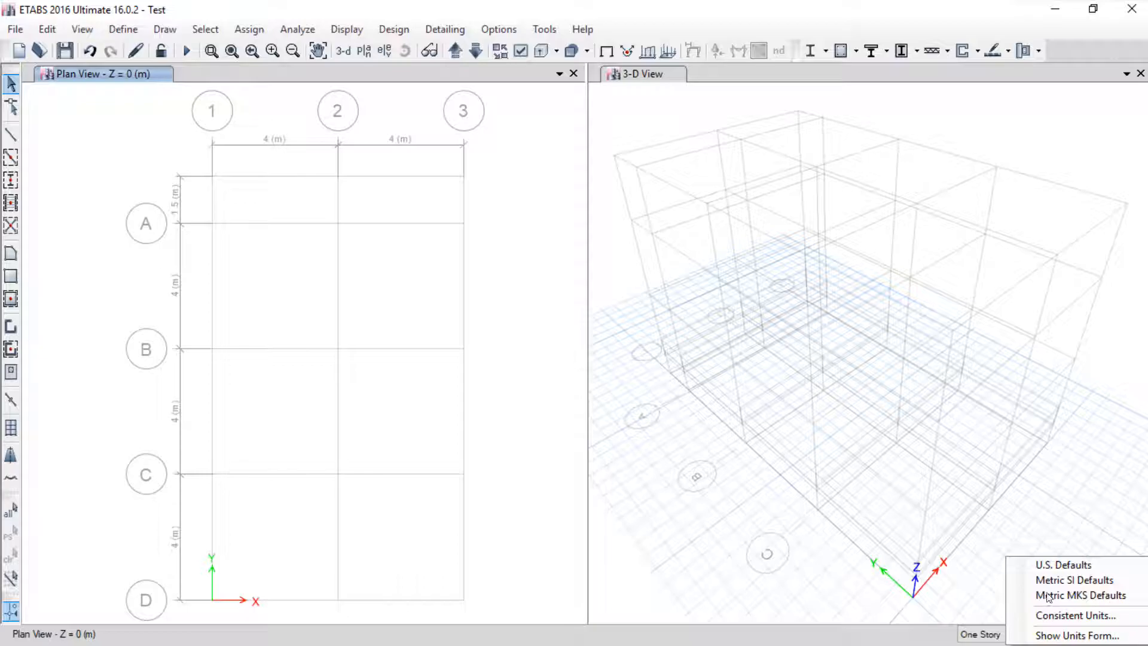
left_click(1057, 637)
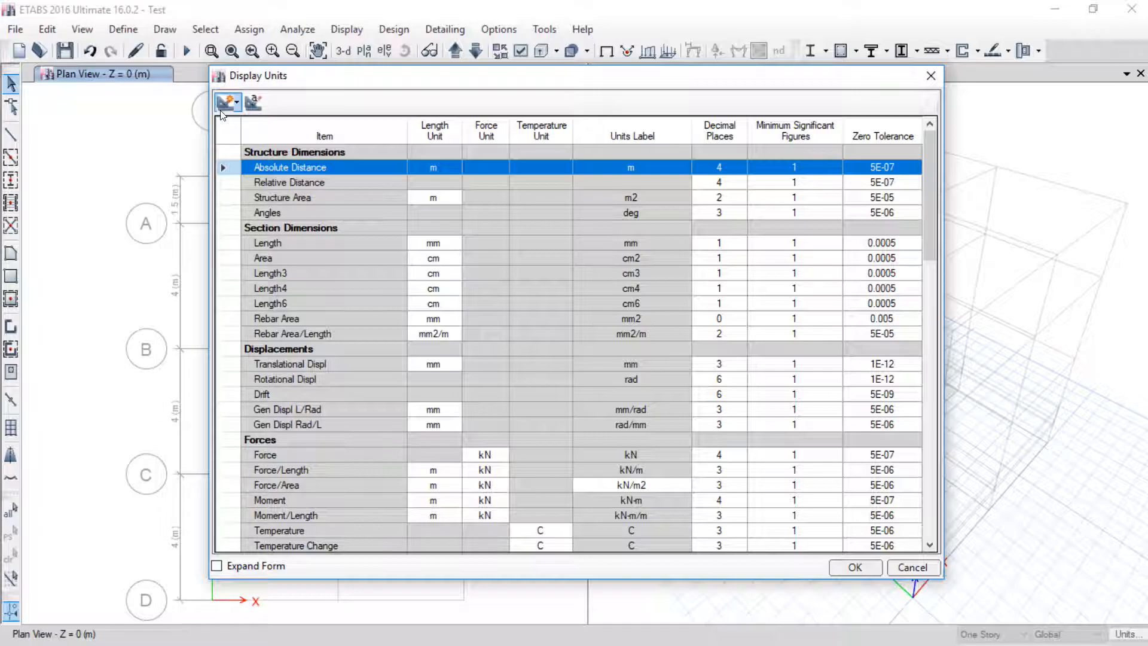
left_click(236, 104)
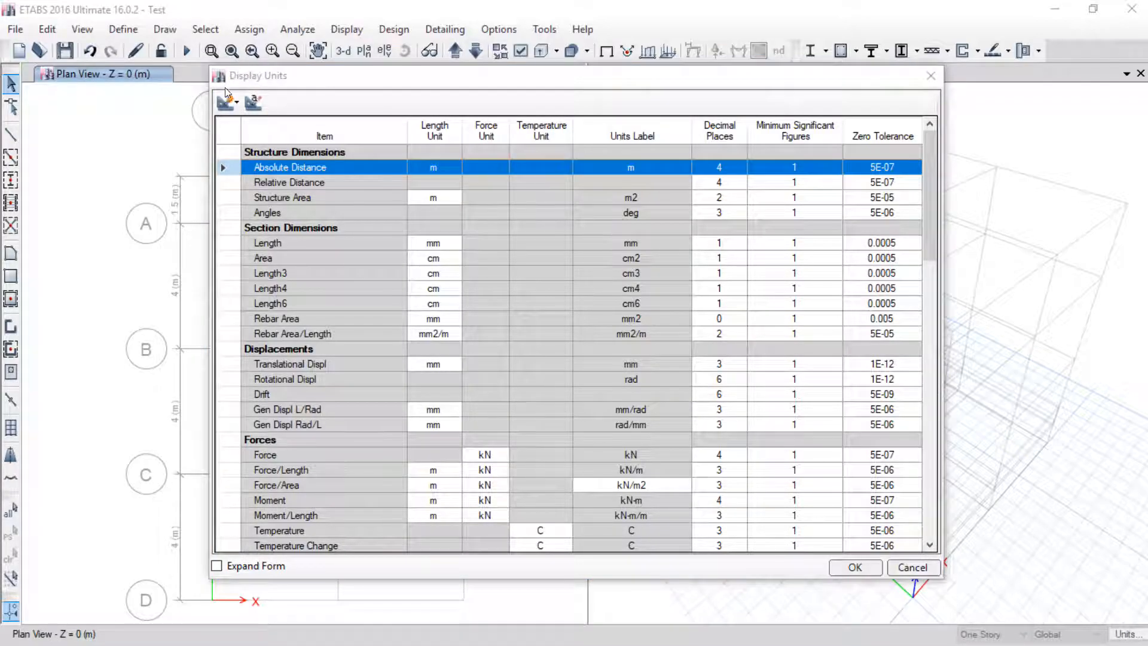
mouse_move(225, 87)
left_mouse_down()
mouse_move(233, 130)
mouse_move(219, 83)
mouse_move(199, 99)
left_mouse_up()
left_click(1078, 547)
left_click(227, 105)
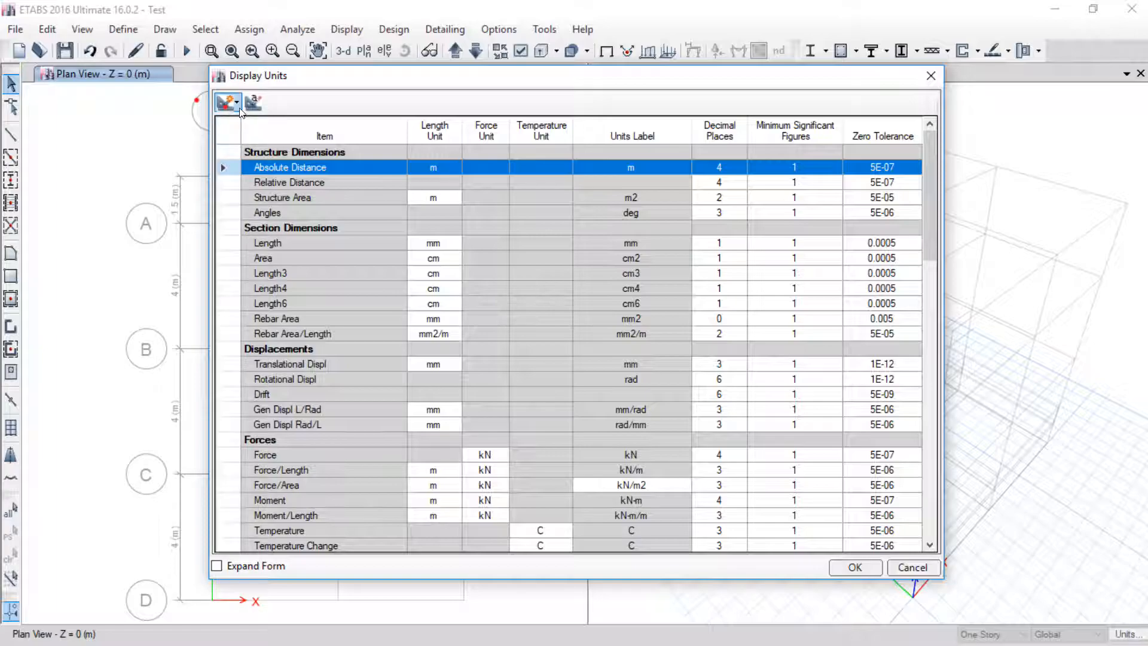
left_click(229, 102)
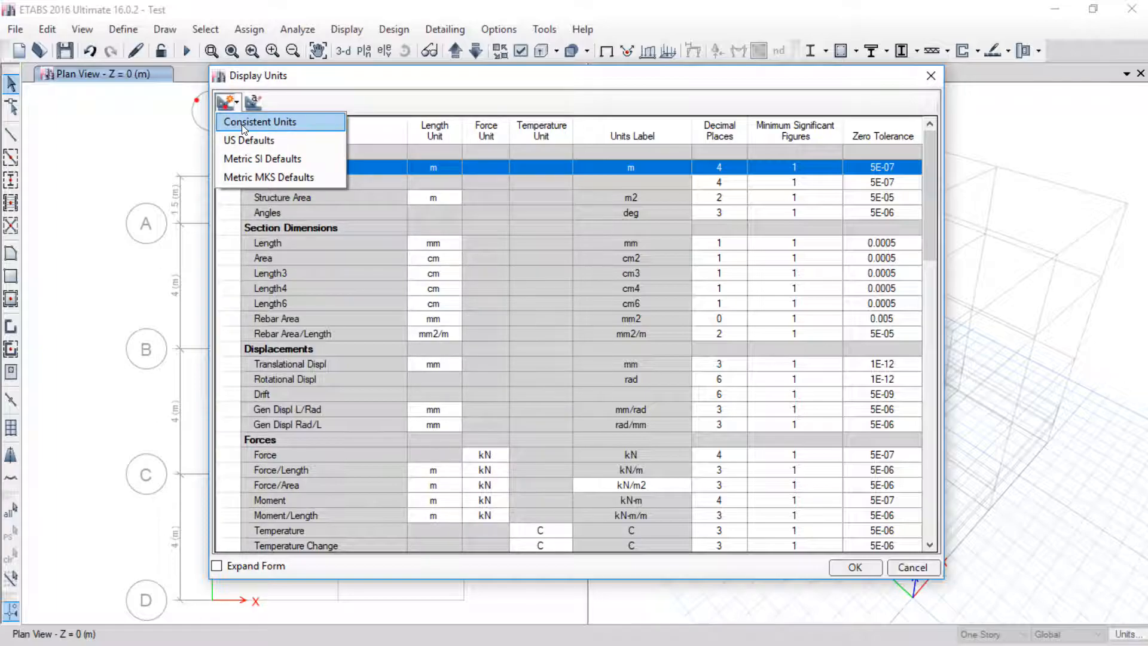
Step: Apply consistent units to all display items, with cm for length and kgf for force
left_click(243, 122)
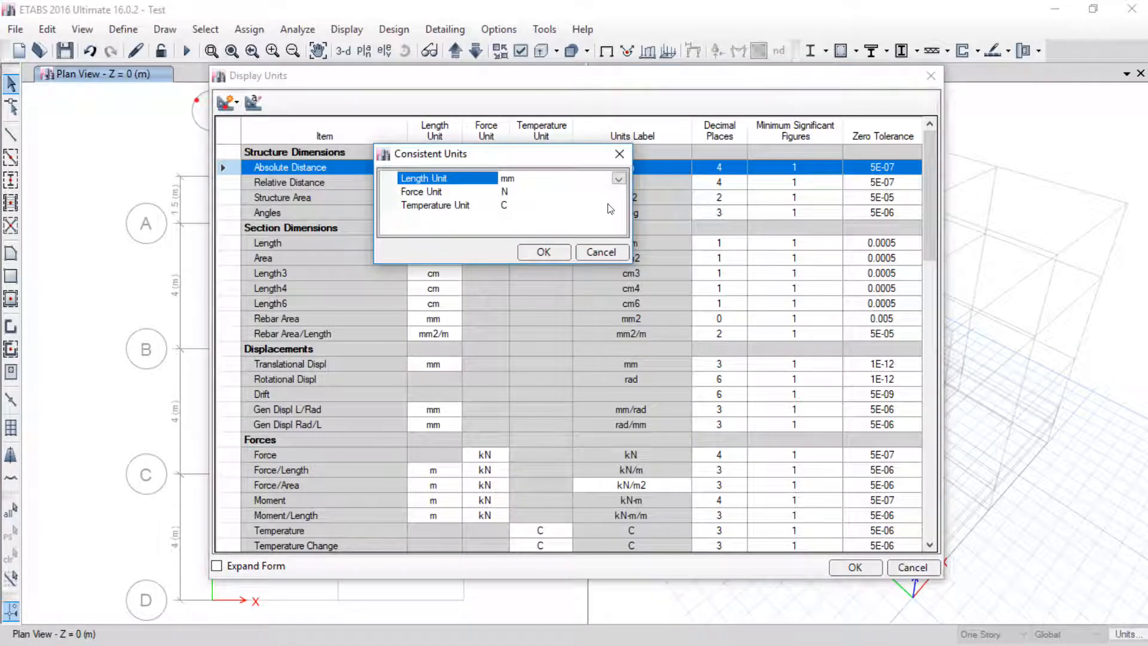
left_click(617, 178)
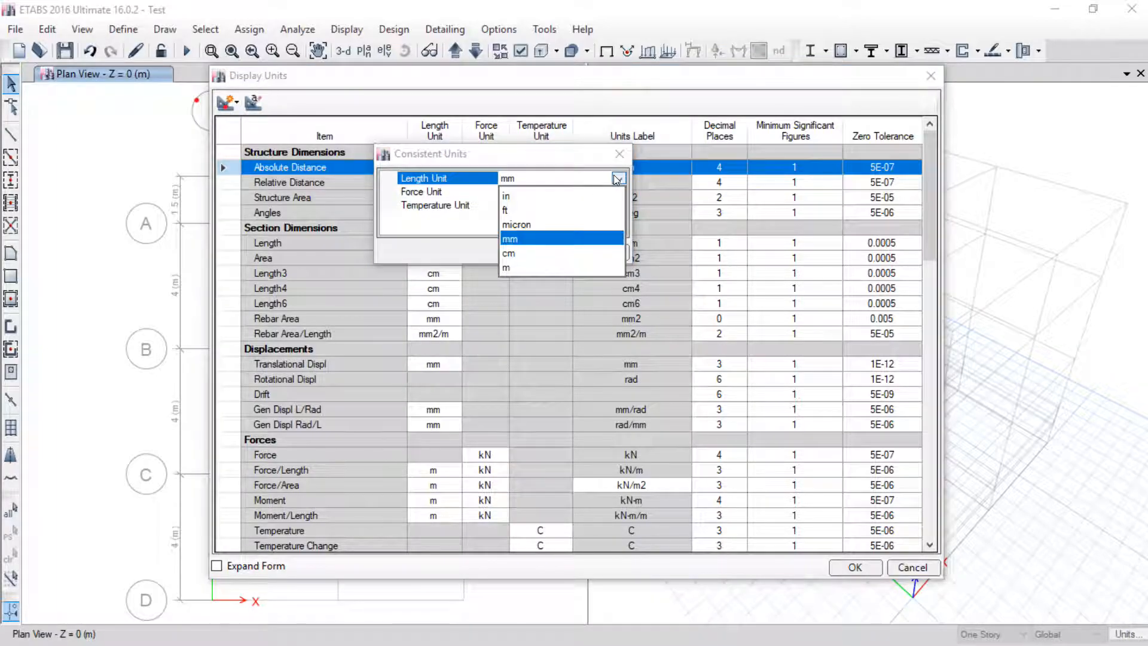
left_click(532, 254)
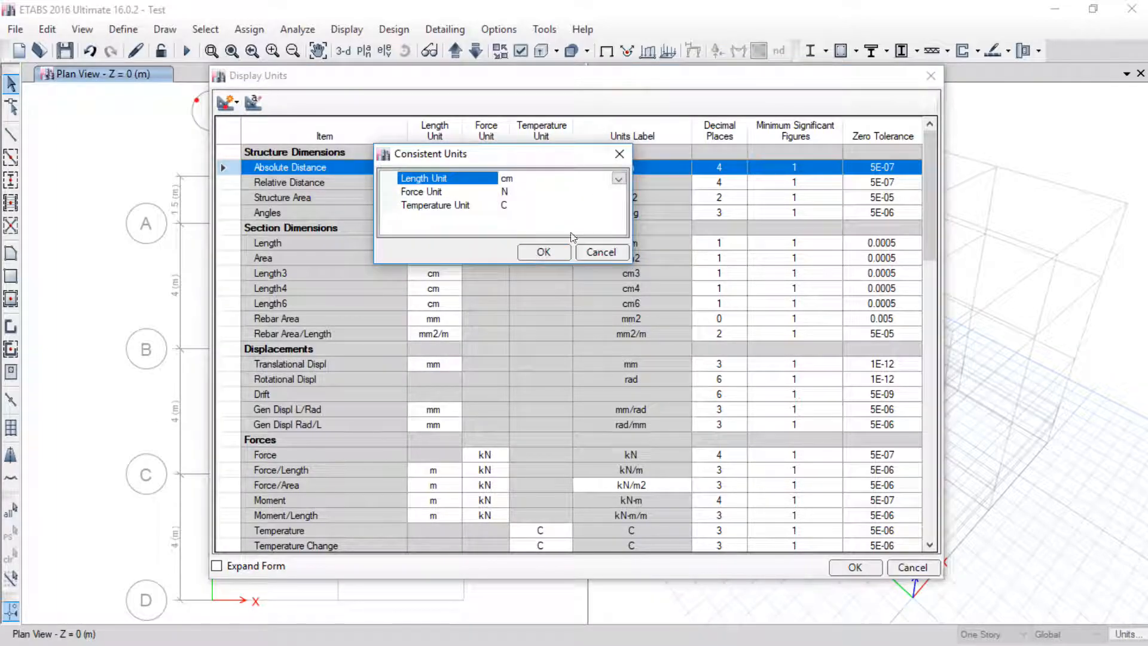
left_click(620, 192)
left_click(622, 192)
left_click(527, 266)
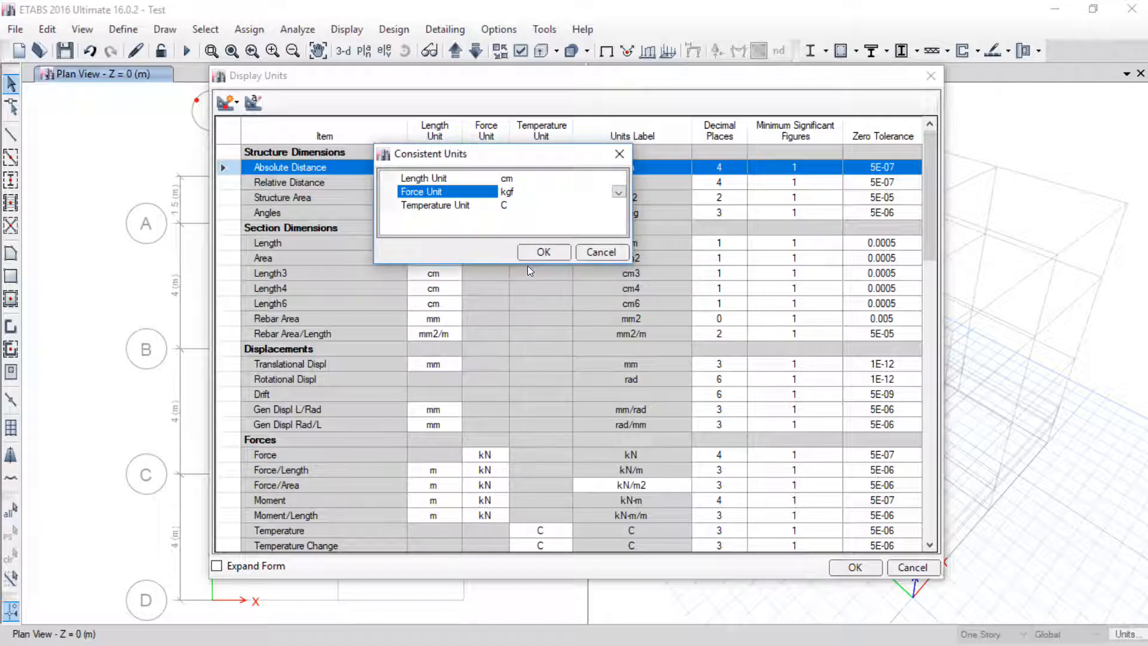
left_click(507, 178)
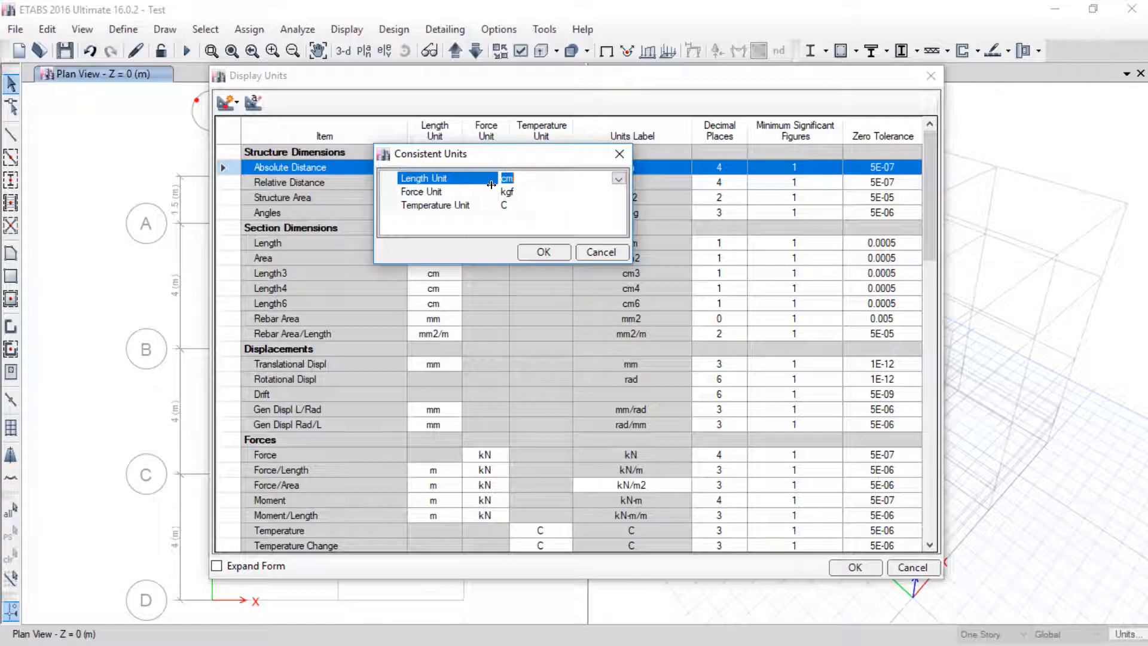
left_click(506, 190)
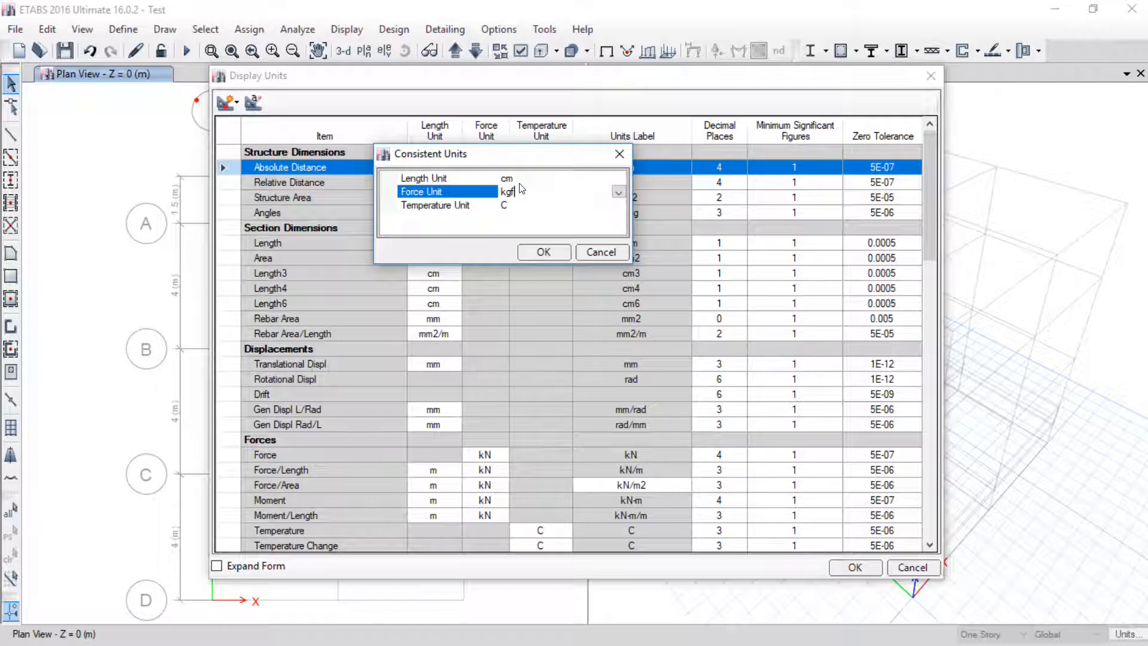
left_click(518, 179)
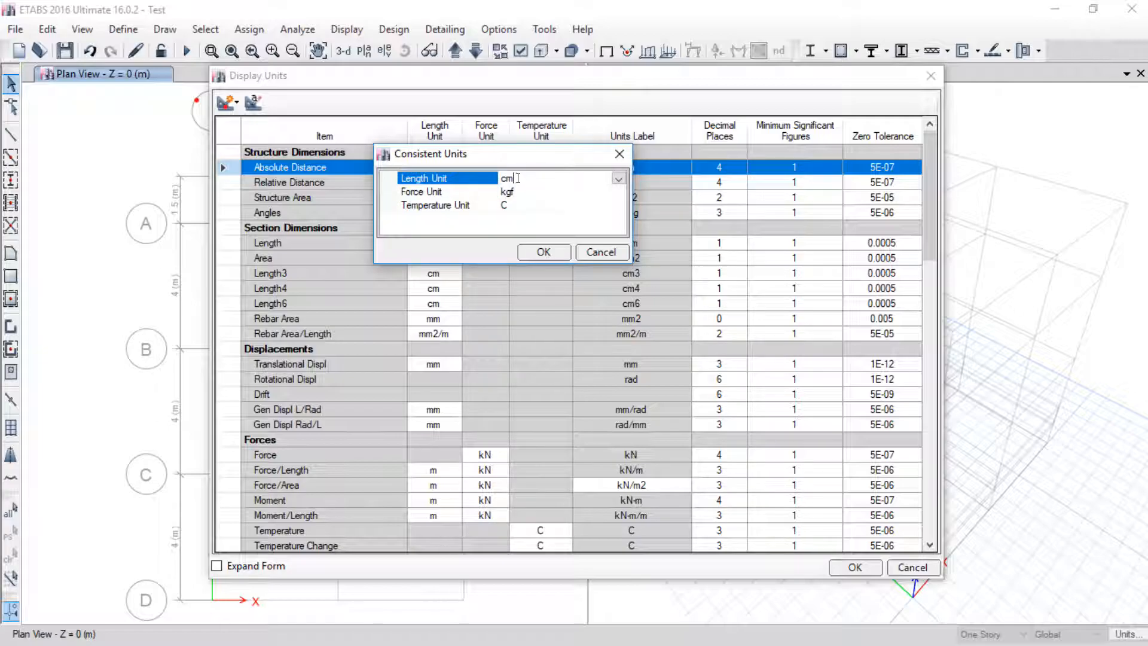
left_click(544, 252)
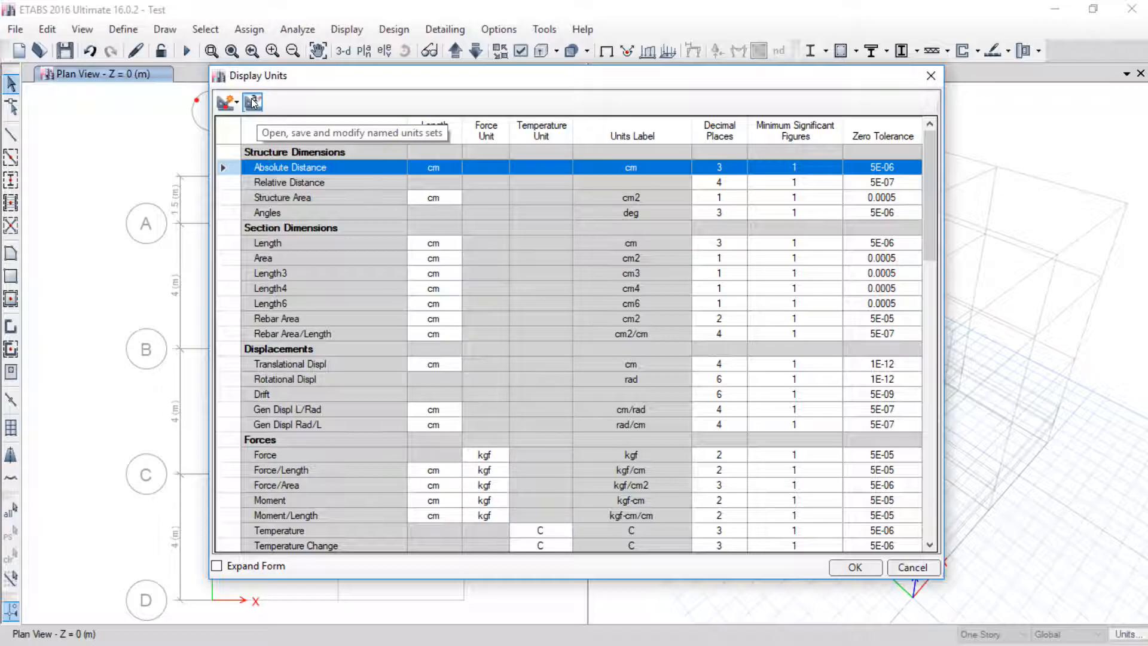
Step: Save the current cm and kgf display units as a named units set called kg/cm
mouse_move(287, 101)
left_mouse_down()
mouse_move(269, 90)
mouse_move(242, 120)
mouse_move(264, 87)
left_mouse_up()
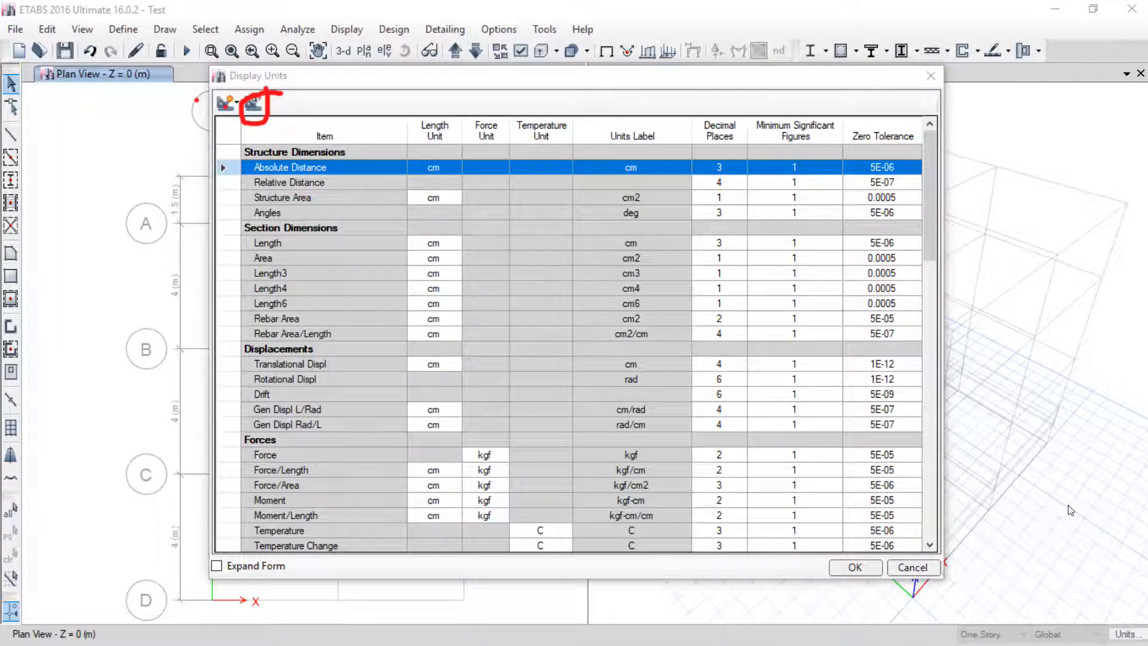
left_click(1065, 527)
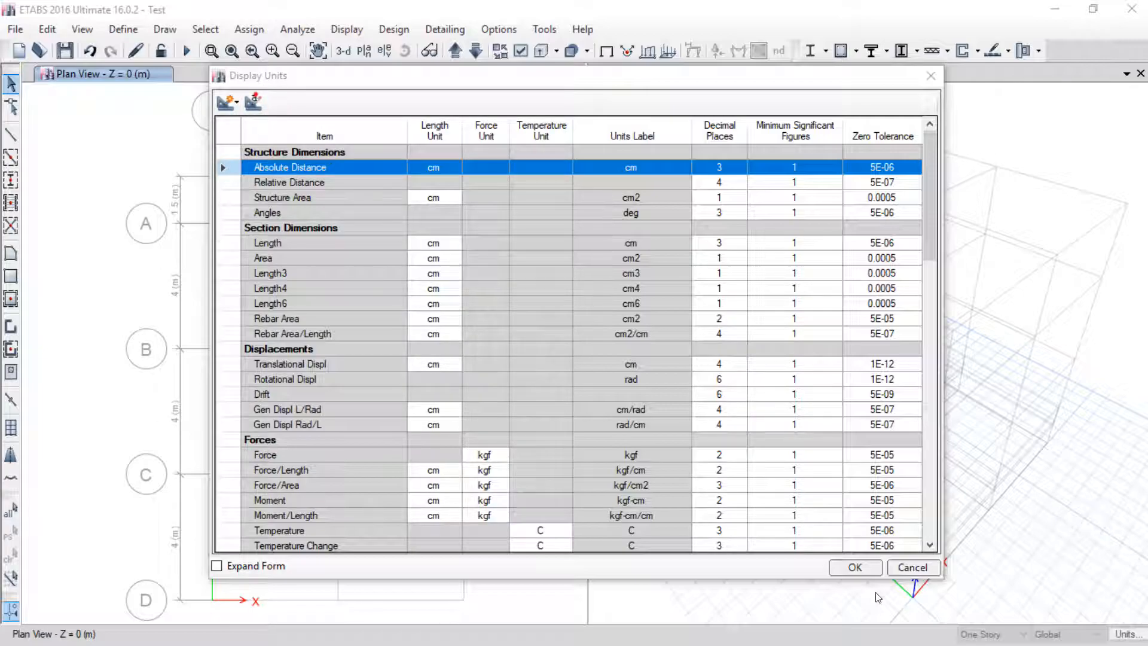
left_click(254, 103)
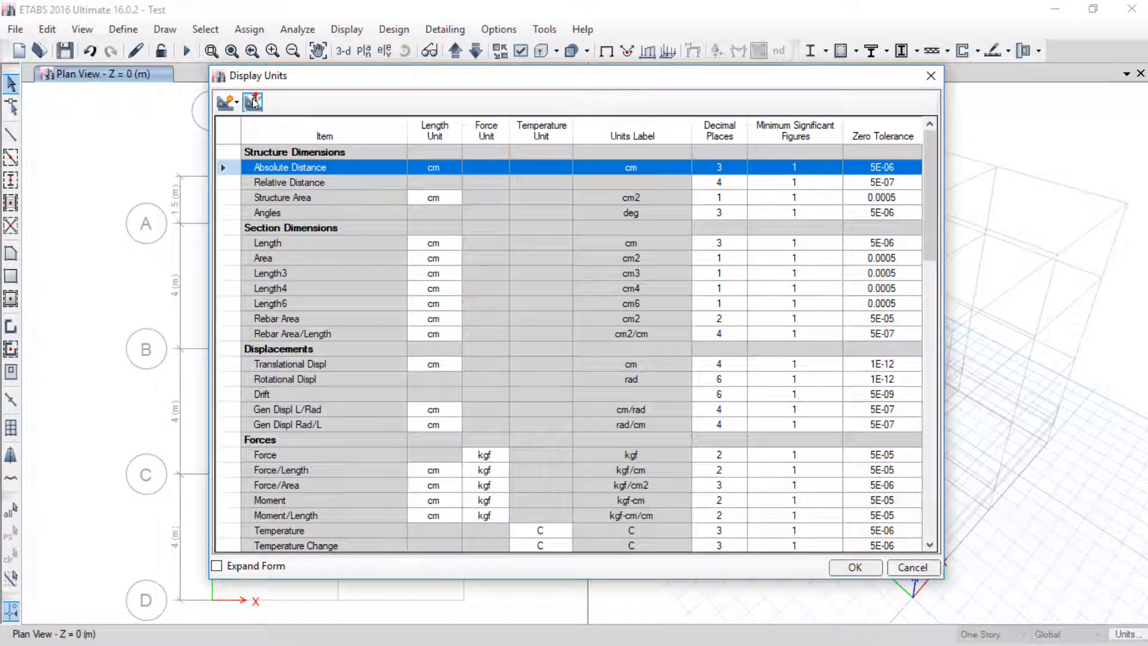
left_click(254, 103)
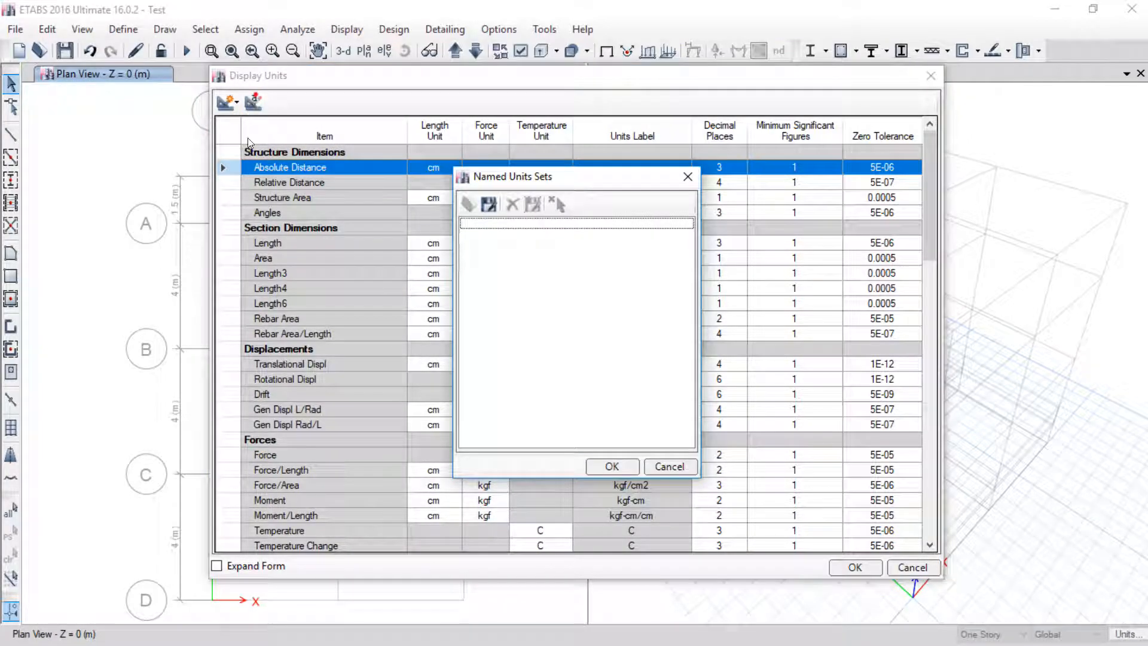
left_click(487, 205)
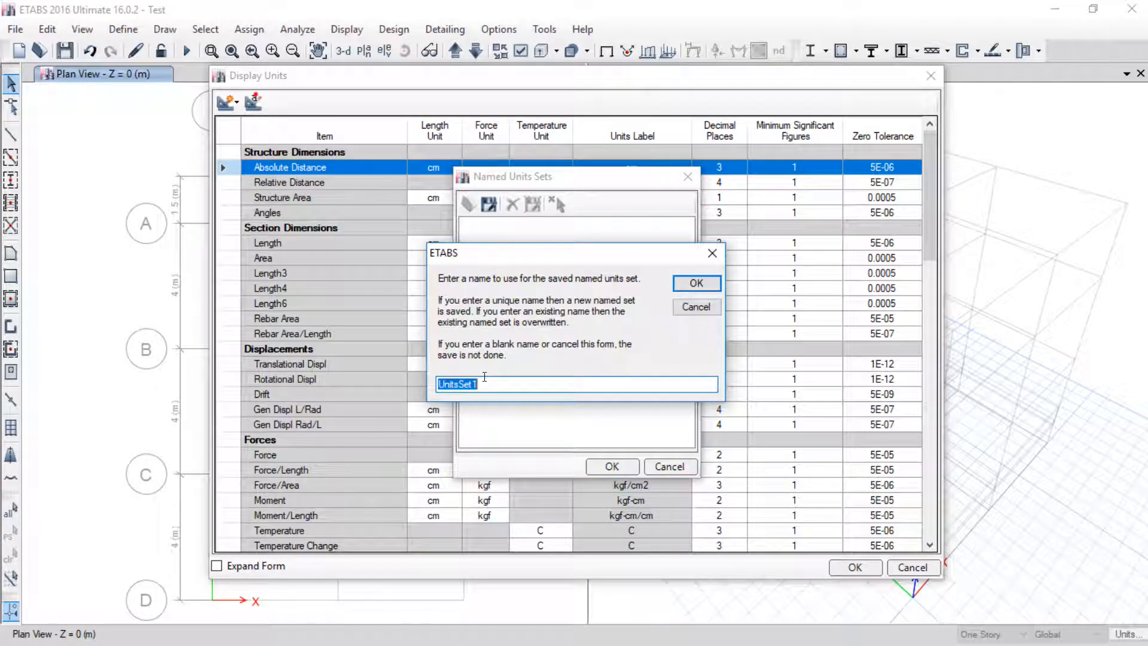
type("kg/cm")
left_click(672, 282)
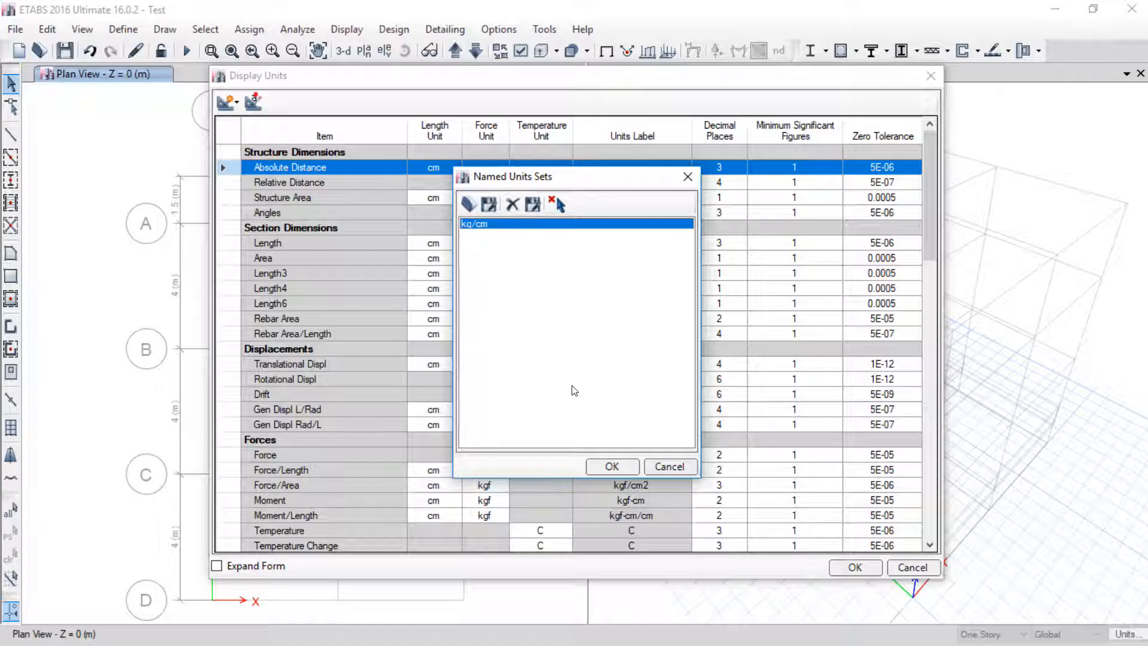
left_click(610, 465)
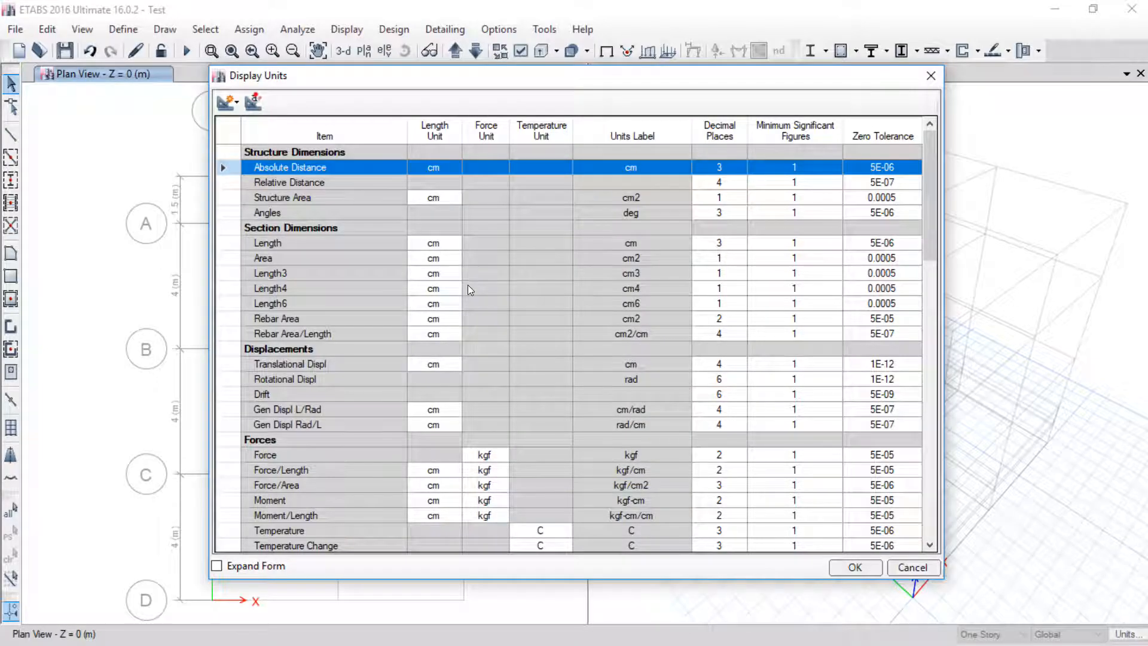
Step: Apply consistent units to all display items, with m for length and kgf for force
left_click(235, 103)
left_click(244, 121)
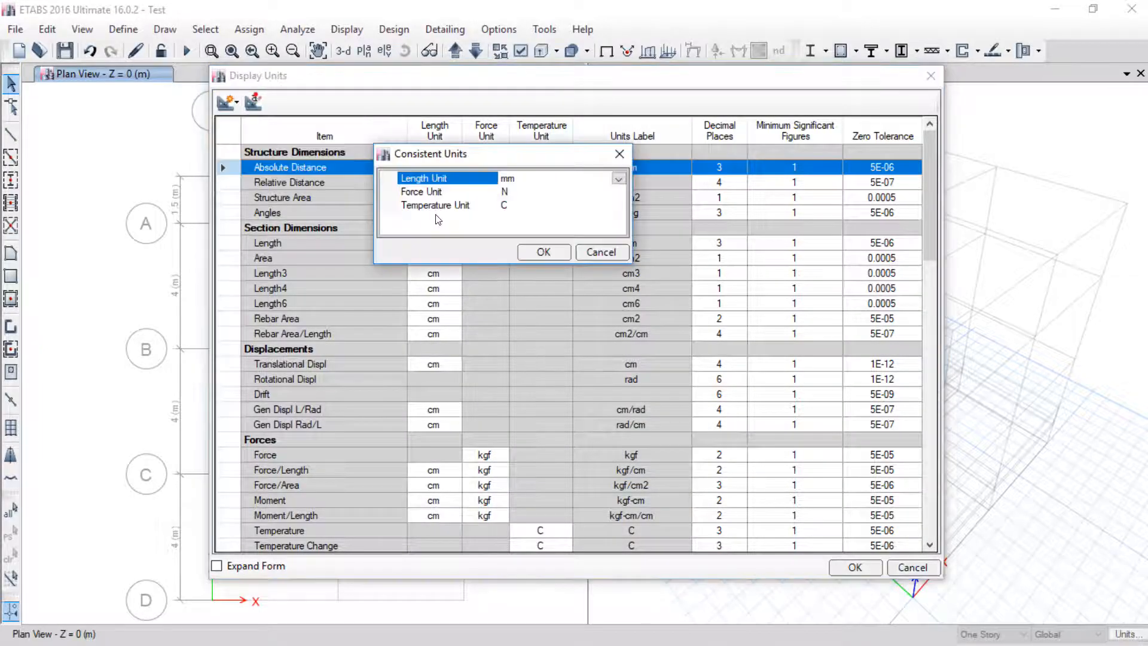
left_click(617, 179)
left_click(584, 232)
left_click(617, 192)
left_click(618, 193)
left_click(527, 274)
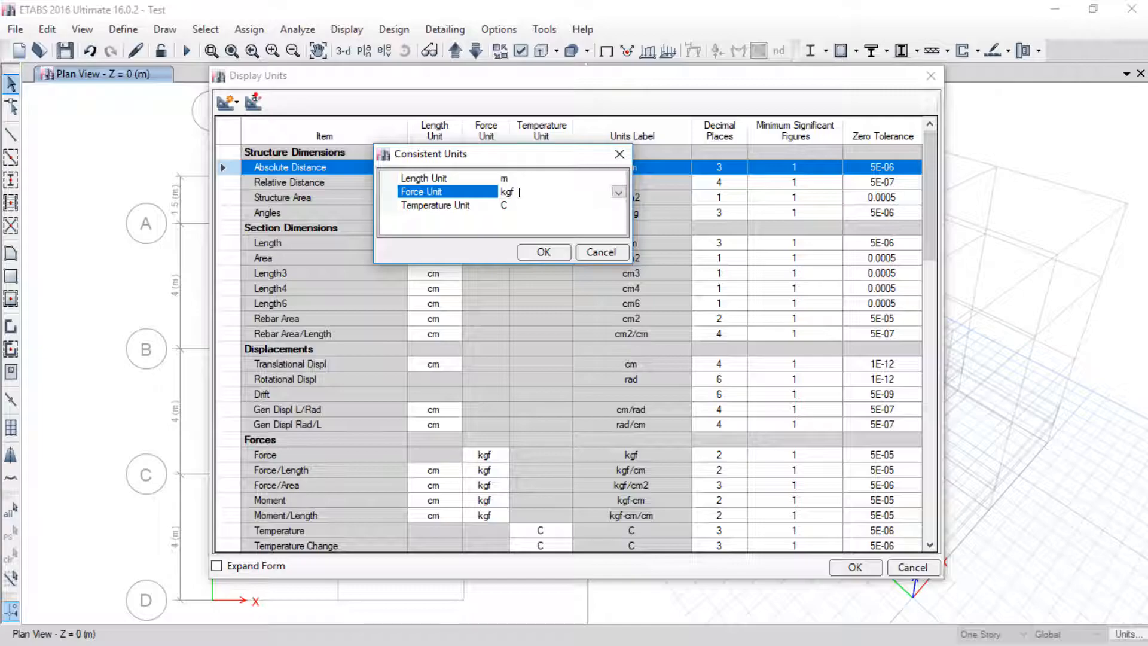
left_click(537, 252)
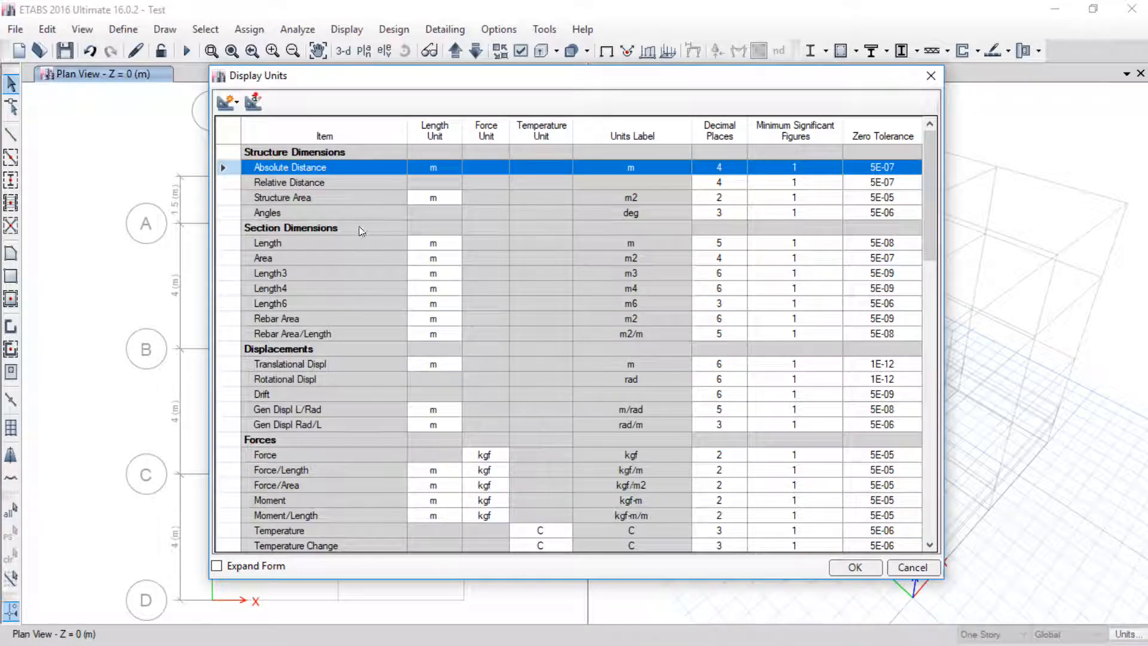
Step: Set the length unit of the Rebar Area/Length and Rebar Area items to cm
left_click(247, 336)
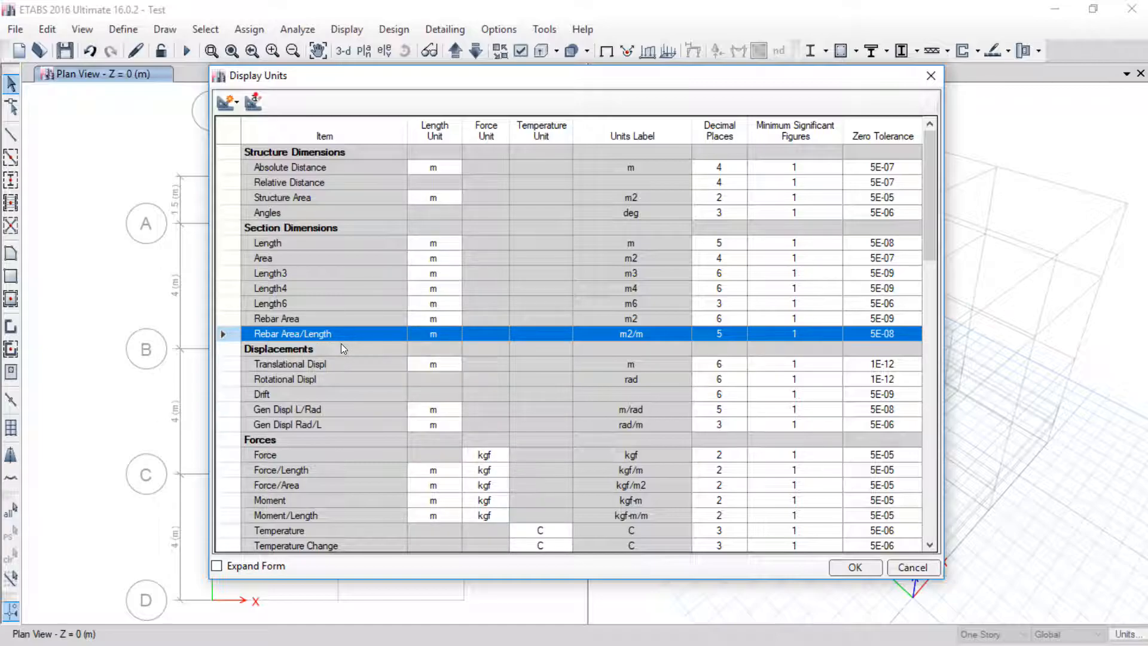
left_click(435, 335)
left_click(454, 335)
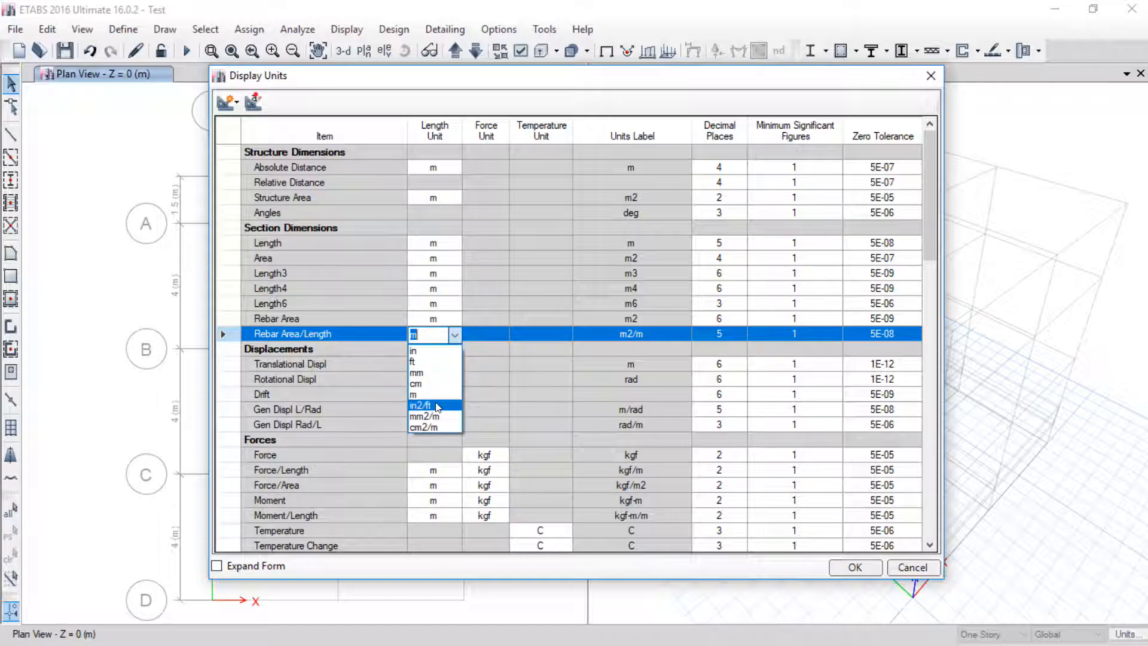
left_click(432, 383)
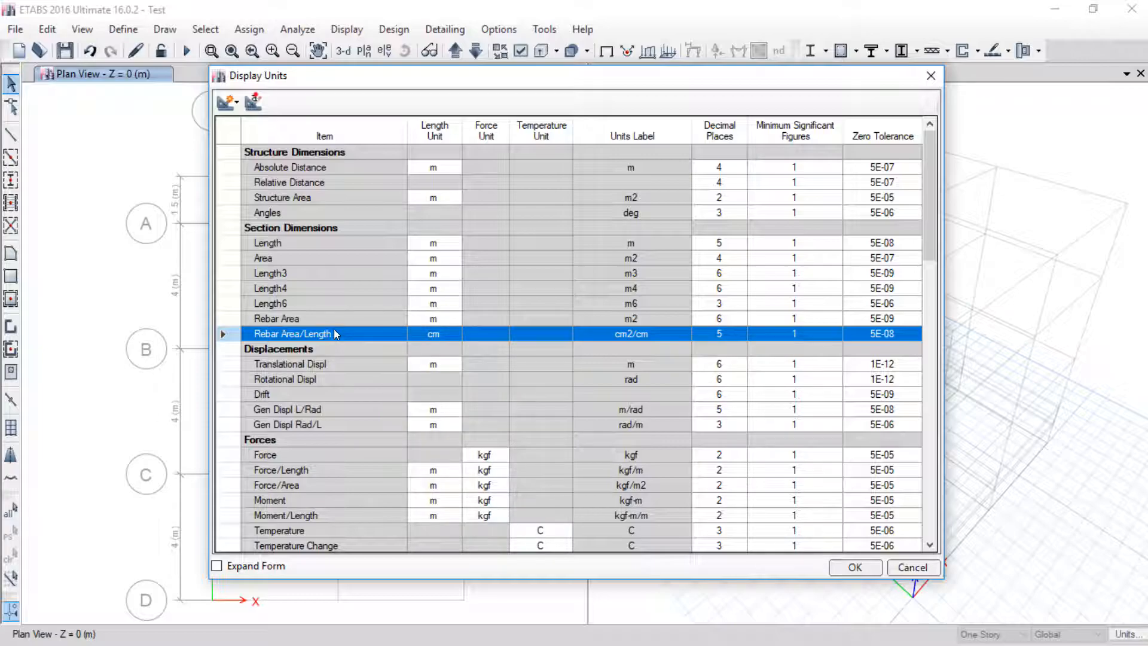
left_click(432, 319)
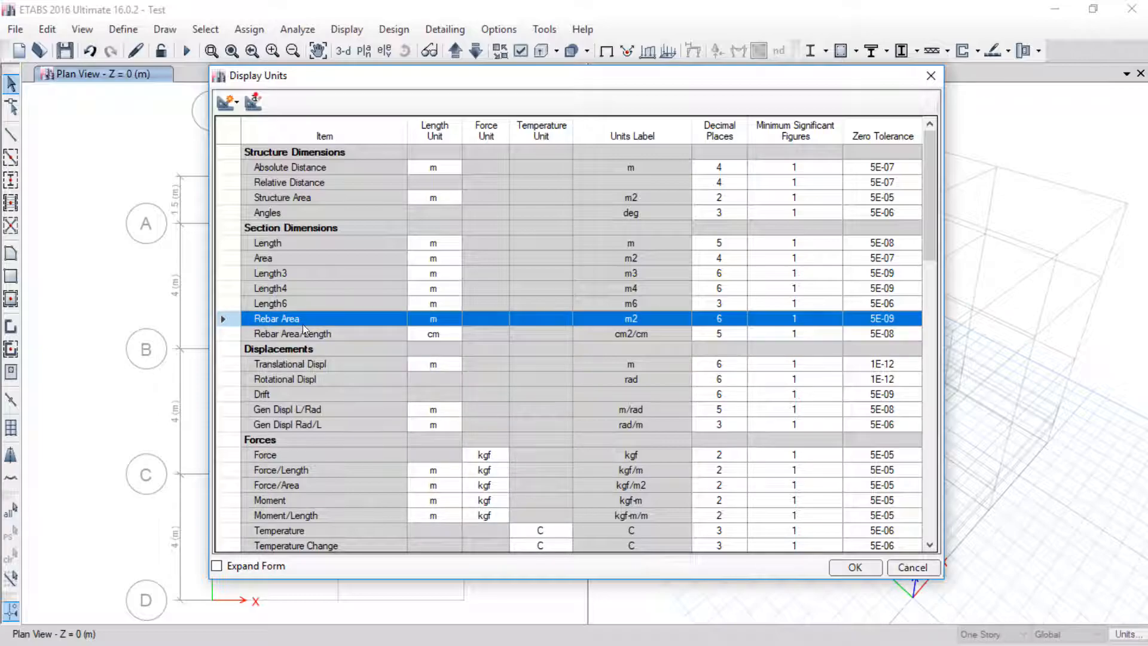
left_click(455, 319)
left_click(435, 369)
Step: Save the metre-based kgf units as a new named units set called kg/m
left_click(254, 102)
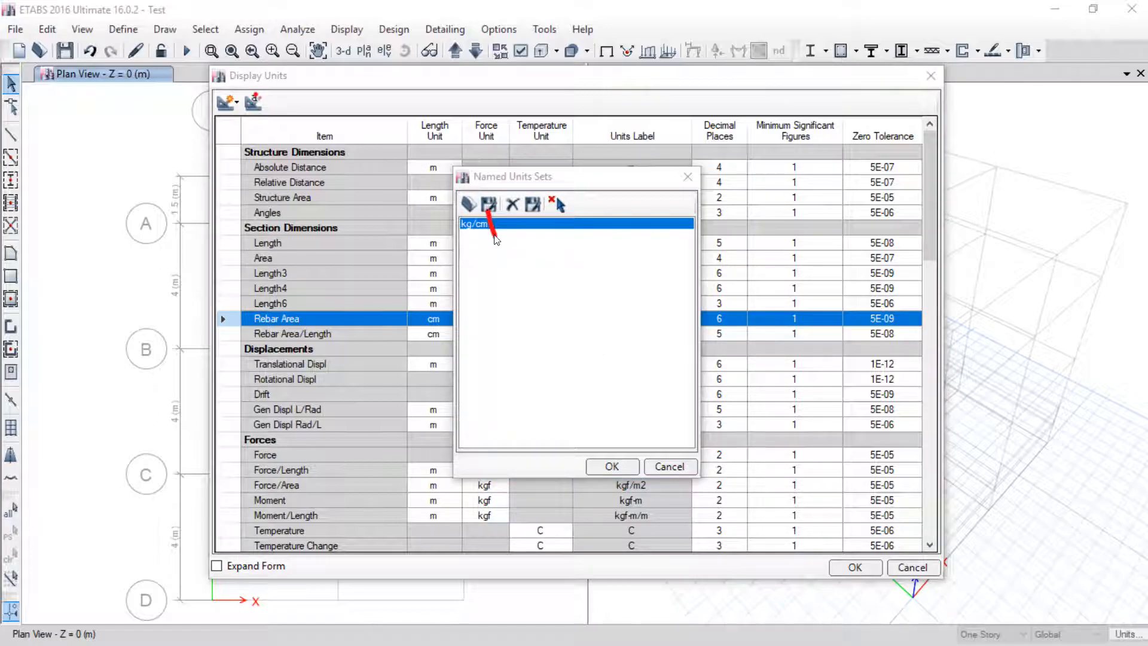
mouse_move(513, 233)
left_mouse_down()
mouse_move(555, 188)
mouse_move(575, 251)
left_mouse_up()
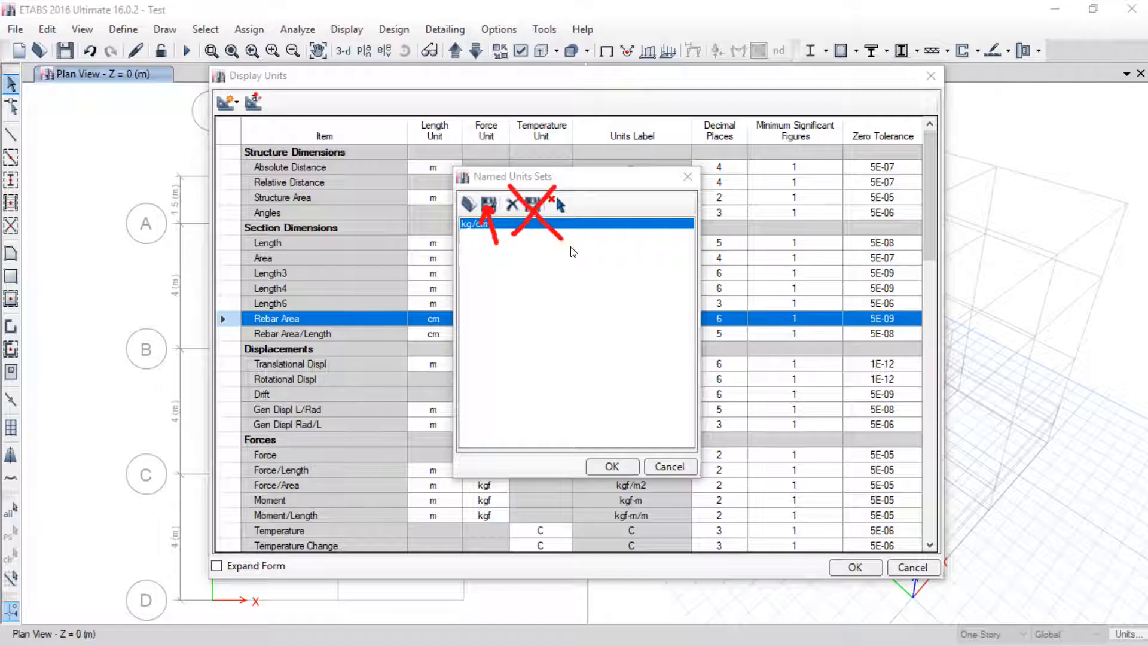
left_click(1063, 546)
left_click(493, 220)
left_click(488, 205)
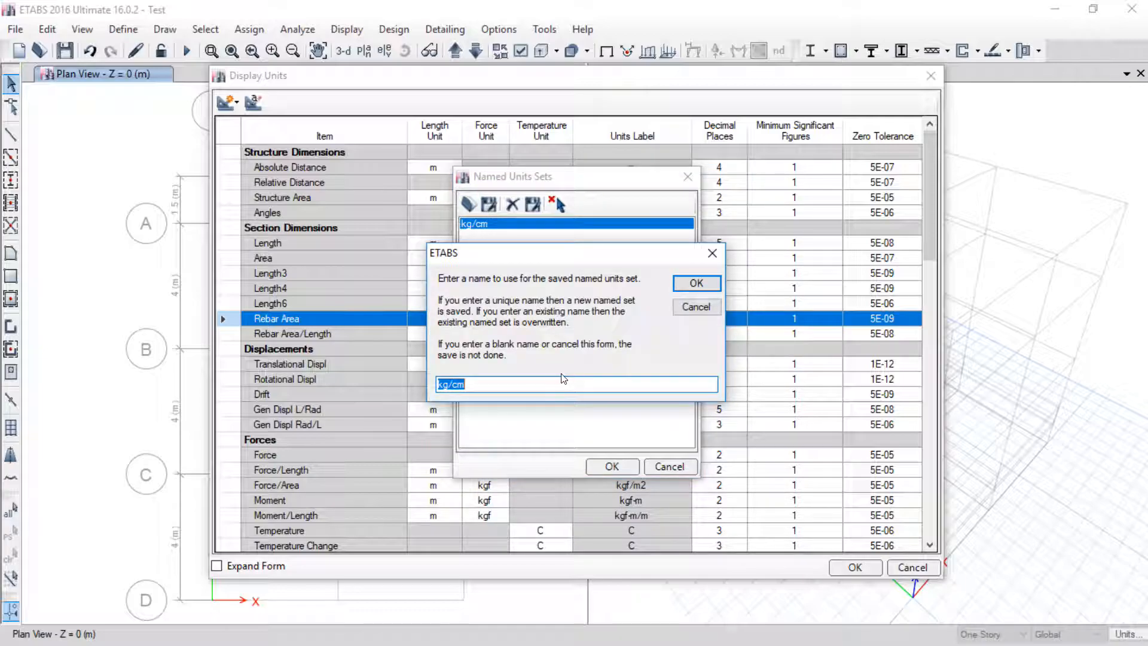
left_click_drag(490, 381, 450, 384)
type("m")
left_click(696, 283)
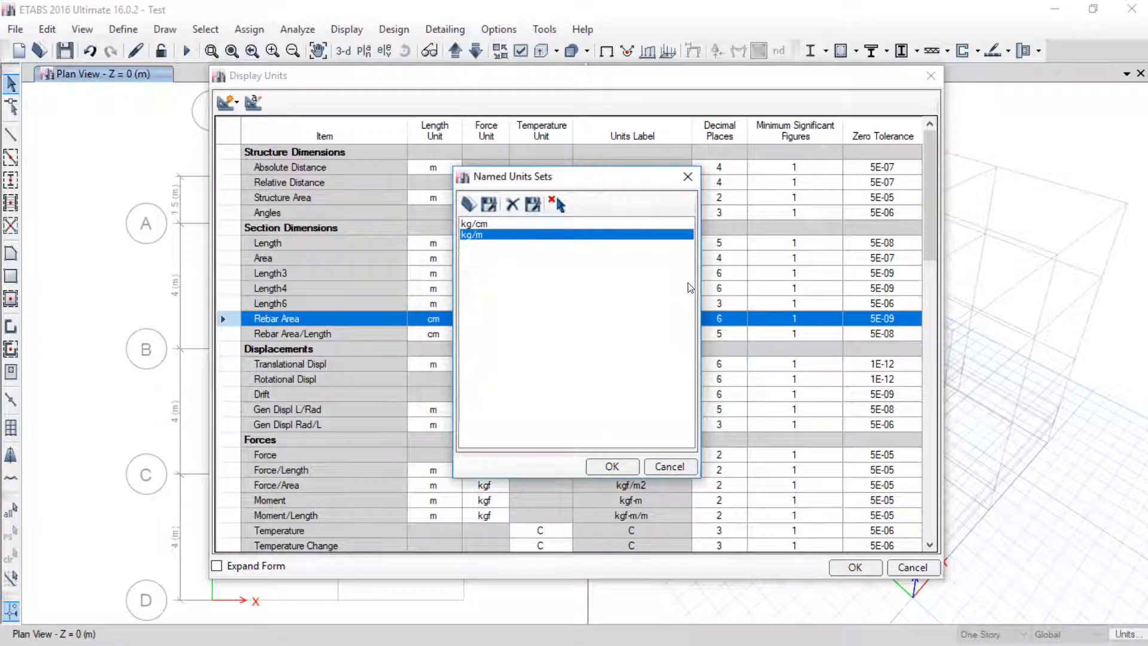
left_click(612, 467)
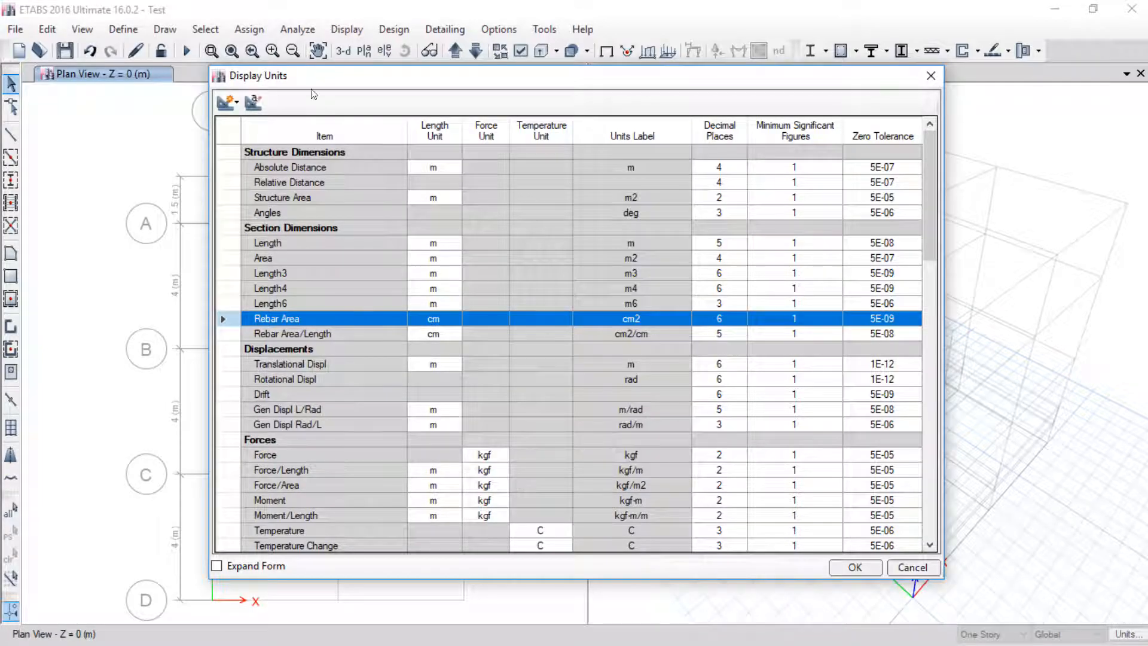
Step: Apply consistent units to all display items, with m for length and tonf for force
left_click(238, 103)
left_click(688, 177)
left_click(228, 103)
left_click(260, 121)
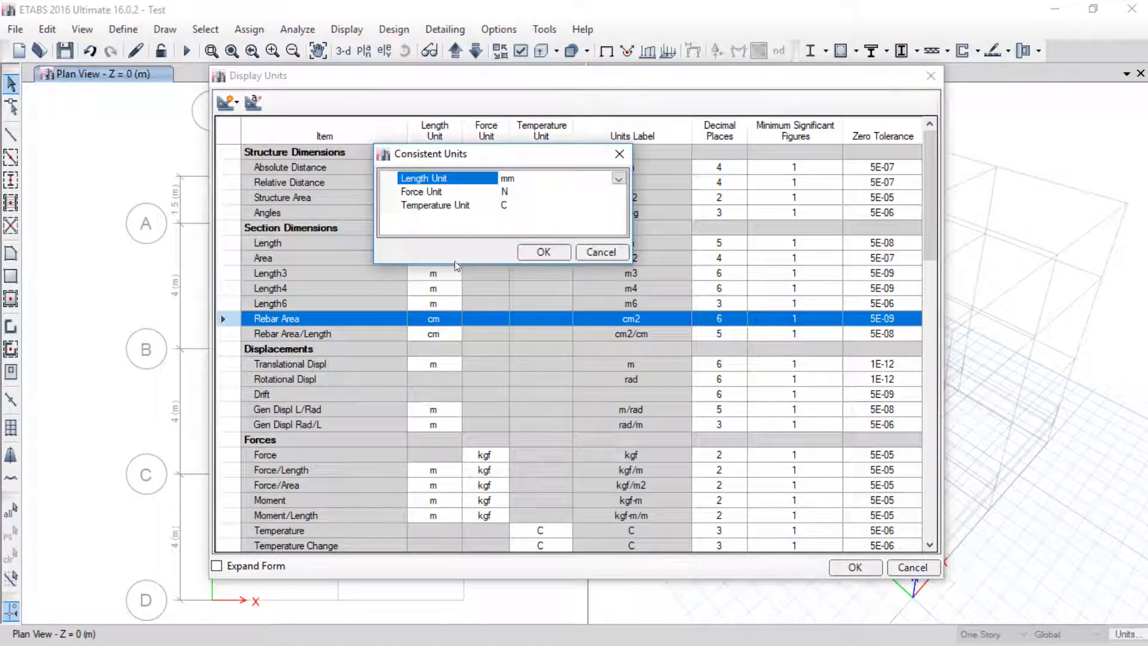
left_click(618, 178)
left_click(538, 267)
left_click(616, 191)
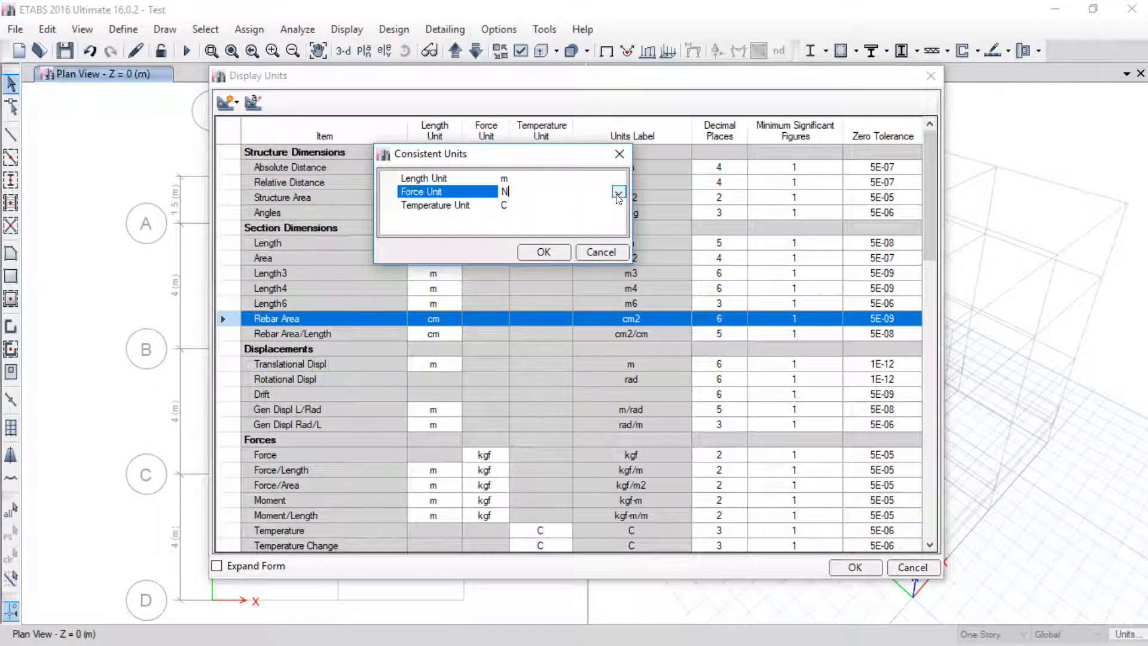
left_click(619, 191)
left_click(517, 282)
left_click_drag(518, 191, 490, 189)
left_click(523, 192)
left_click_drag(525, 192, 500, 194)
left_click(511, 204)
left_click(558, 192)
left_click(543, 252)
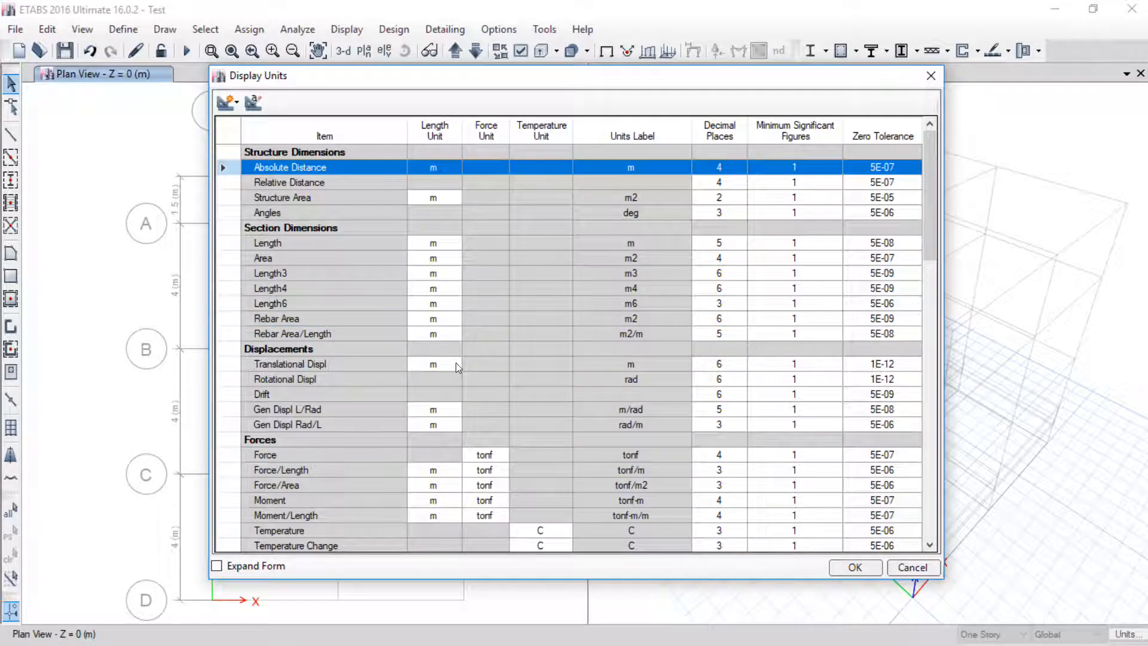
Step: In the tonf and m units, change Rebar Area/Length and Rebar Area to cm as the length unit
left_click(452, 335)
left_click(455, 334)
left_click(439, 386)
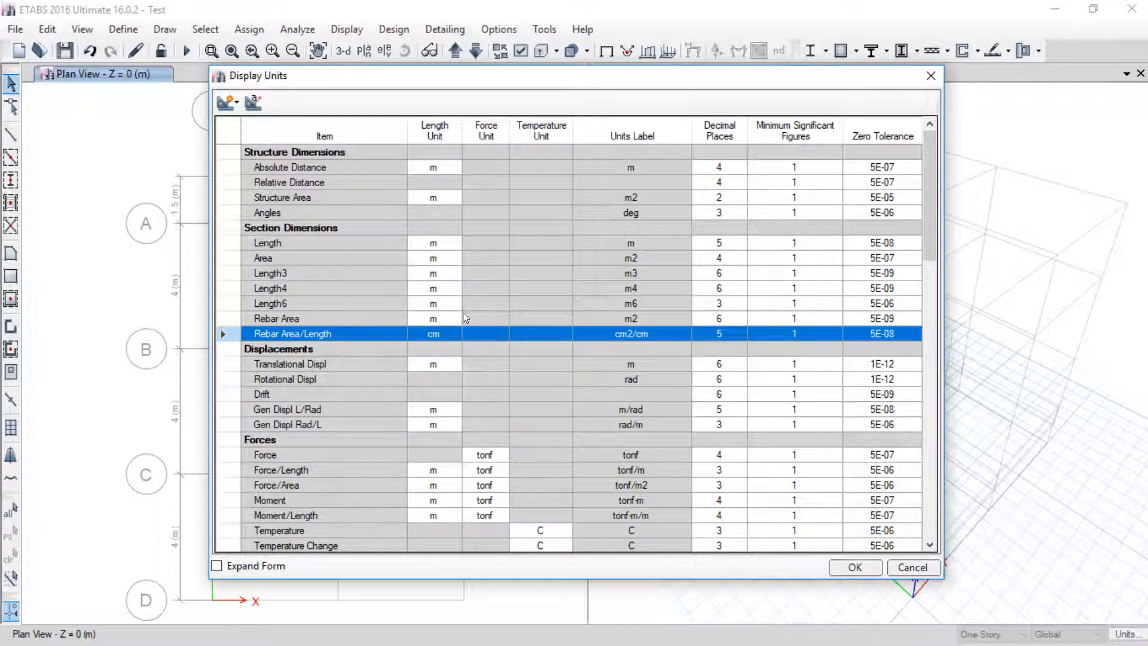
left_click(433, 318)
left_click(454, 319)
left_click(445, 367)
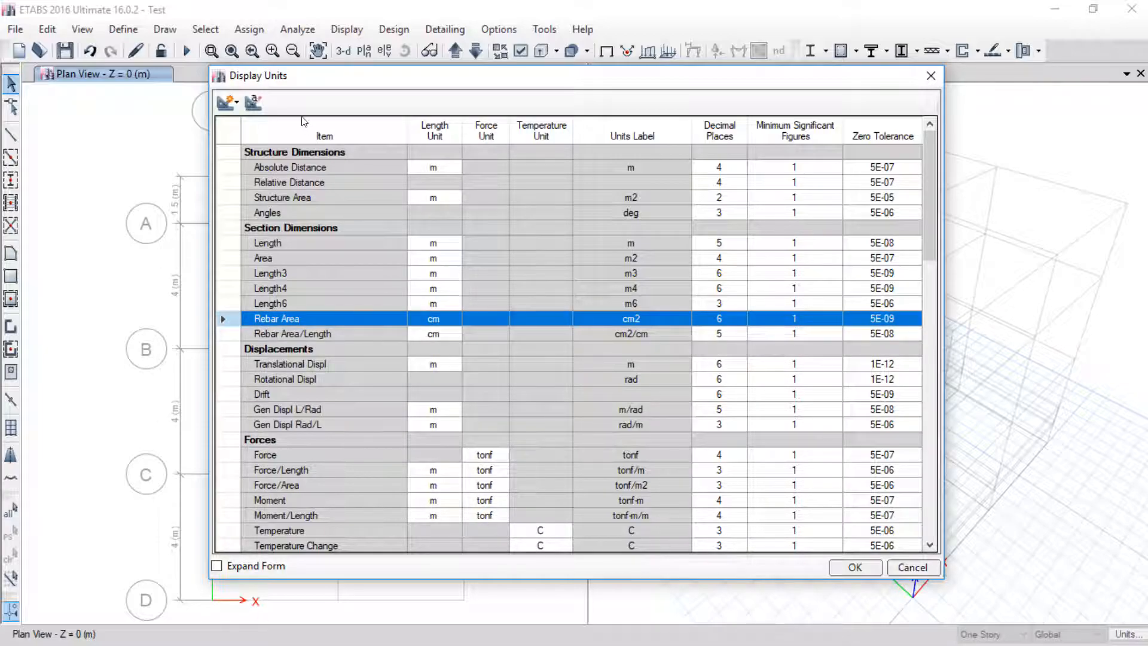
left_click(442, 303)
left_click(440, 287)
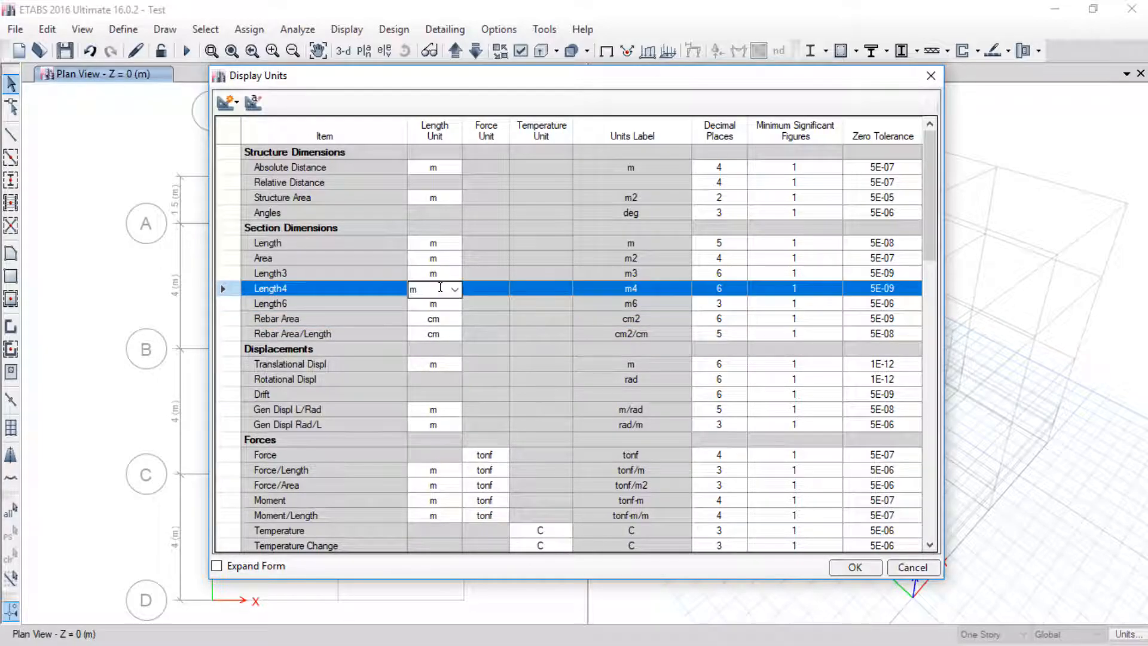
Step: Save the tonf and m display units as a new named units set called ton/m
left_click(254, 103)
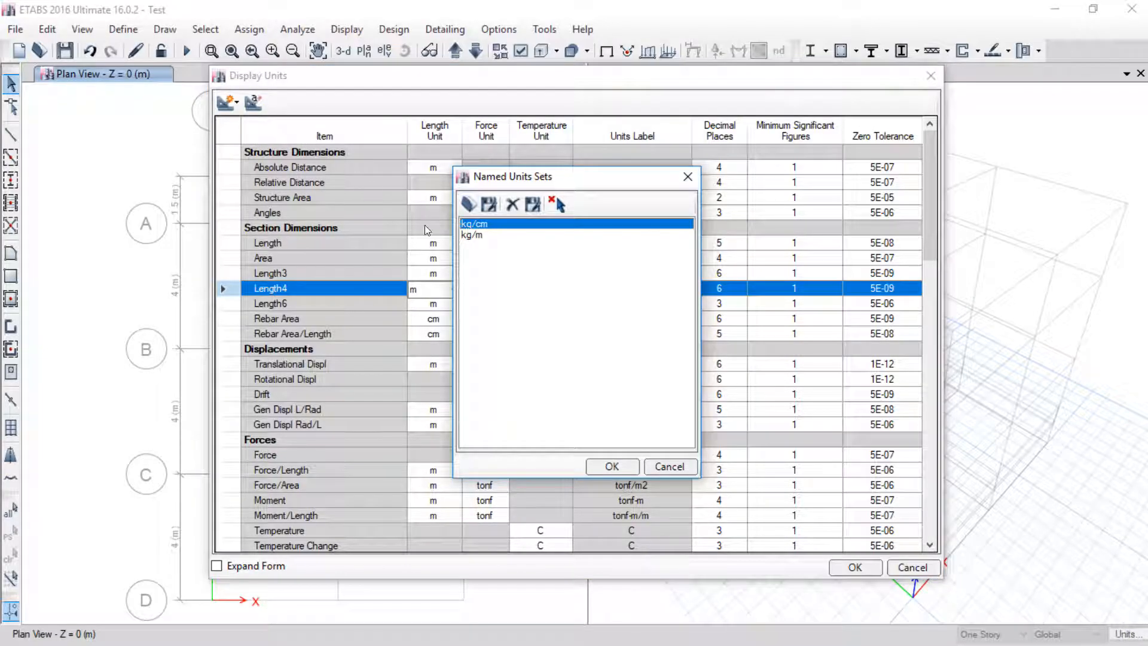
left_click(496, 202)
left_click(505, 386)
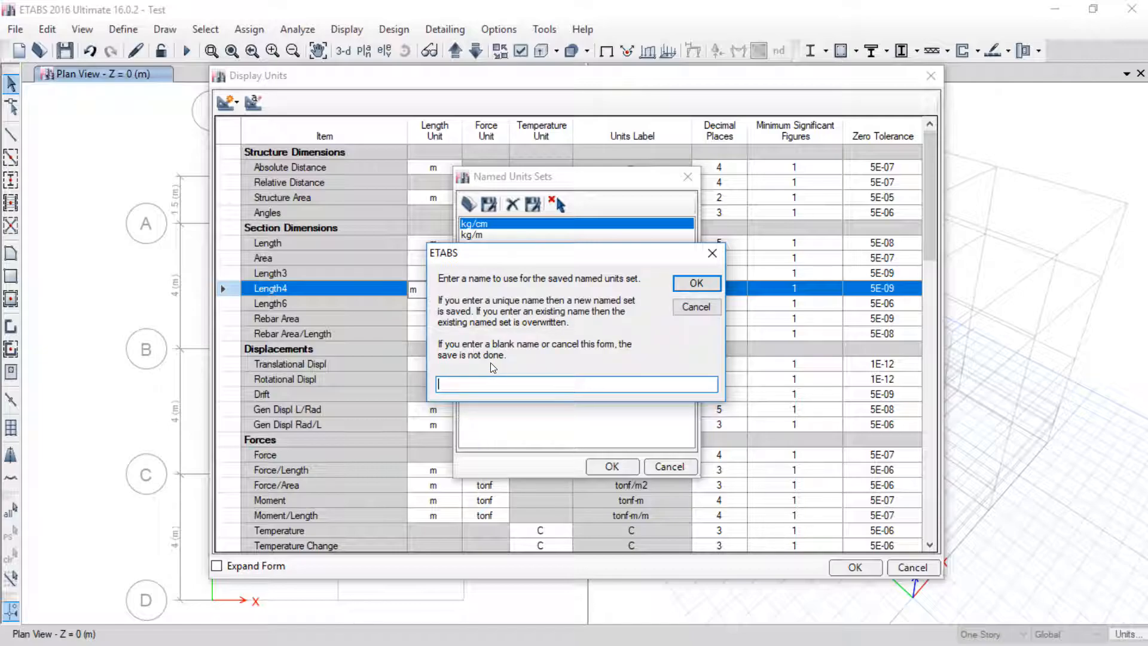
type("ton/m")
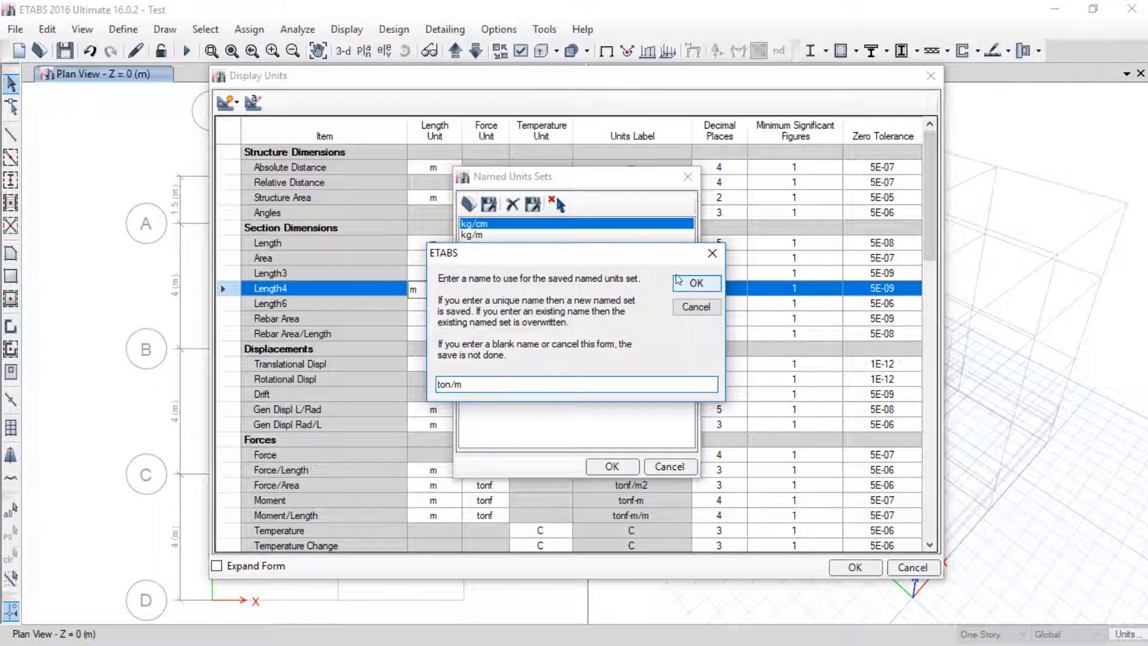
left_click(695, 283)
left_click(615, 465)
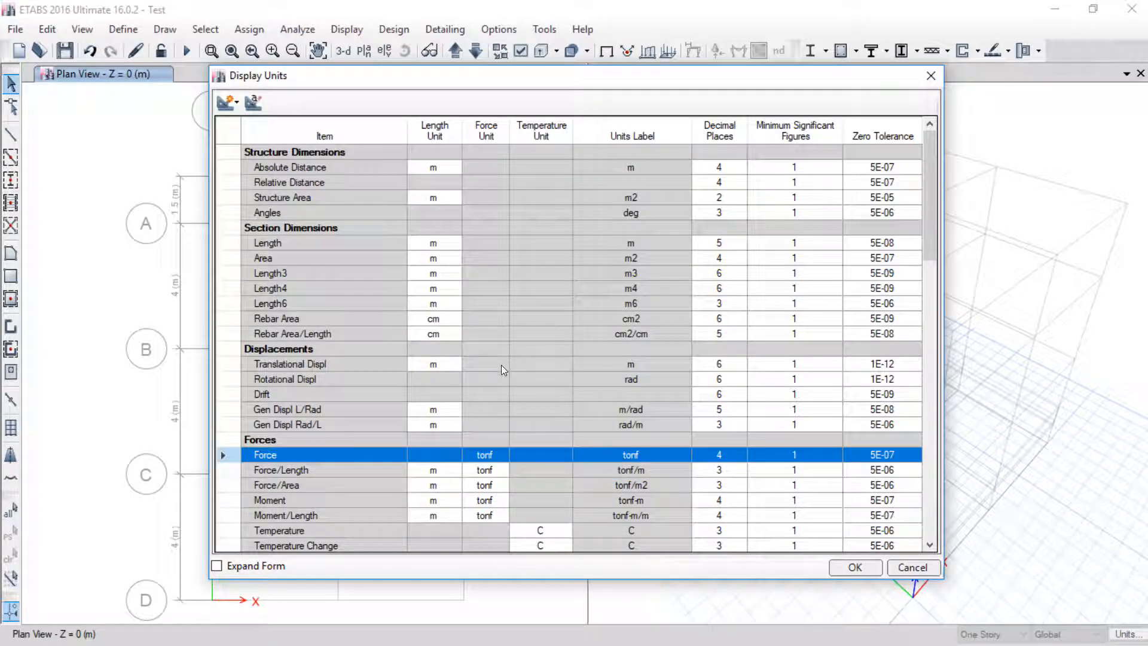
Step: Close the display units form and switch the model to the saved kg/cm units set
left_click(930, 75)
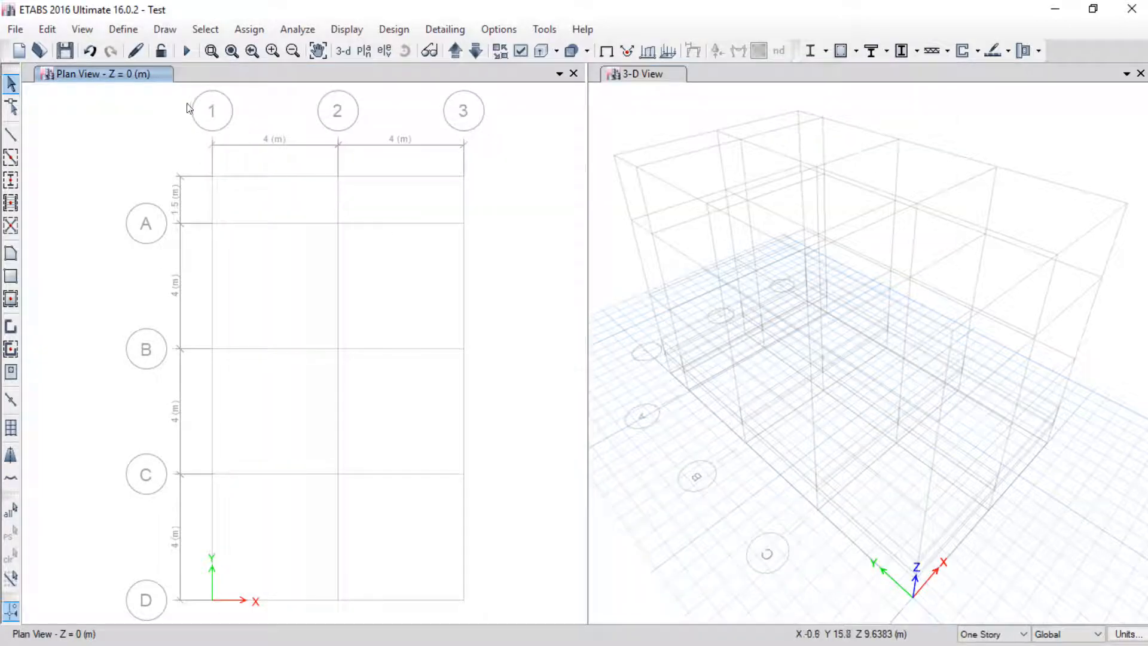
left_click(1125, 633)
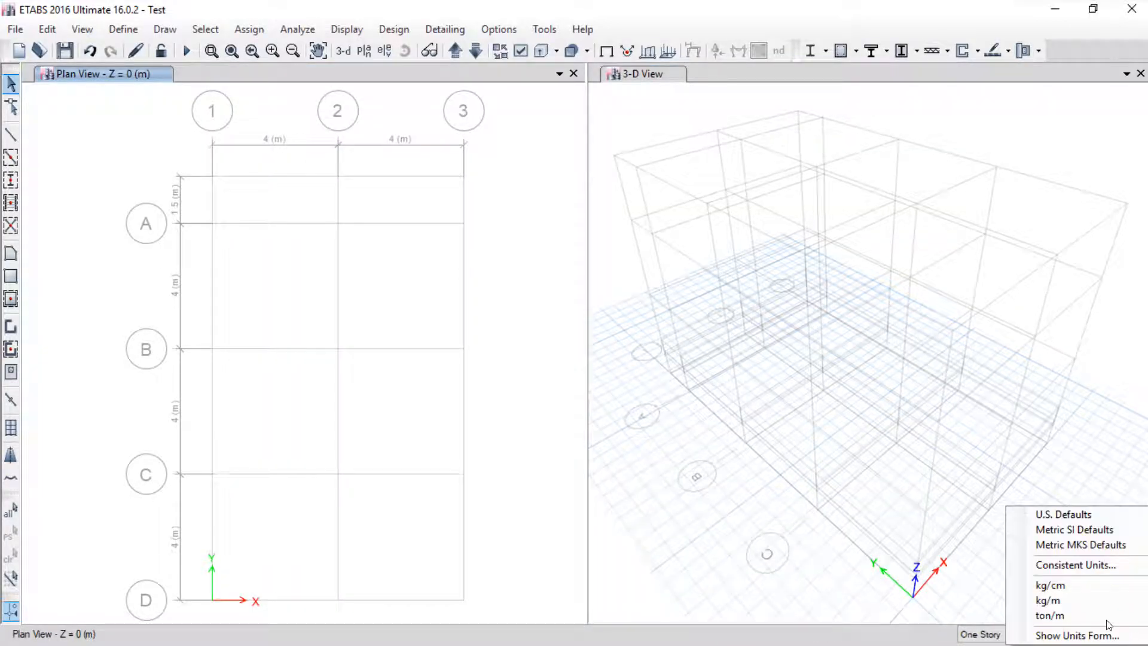
left_click(1049, 585)
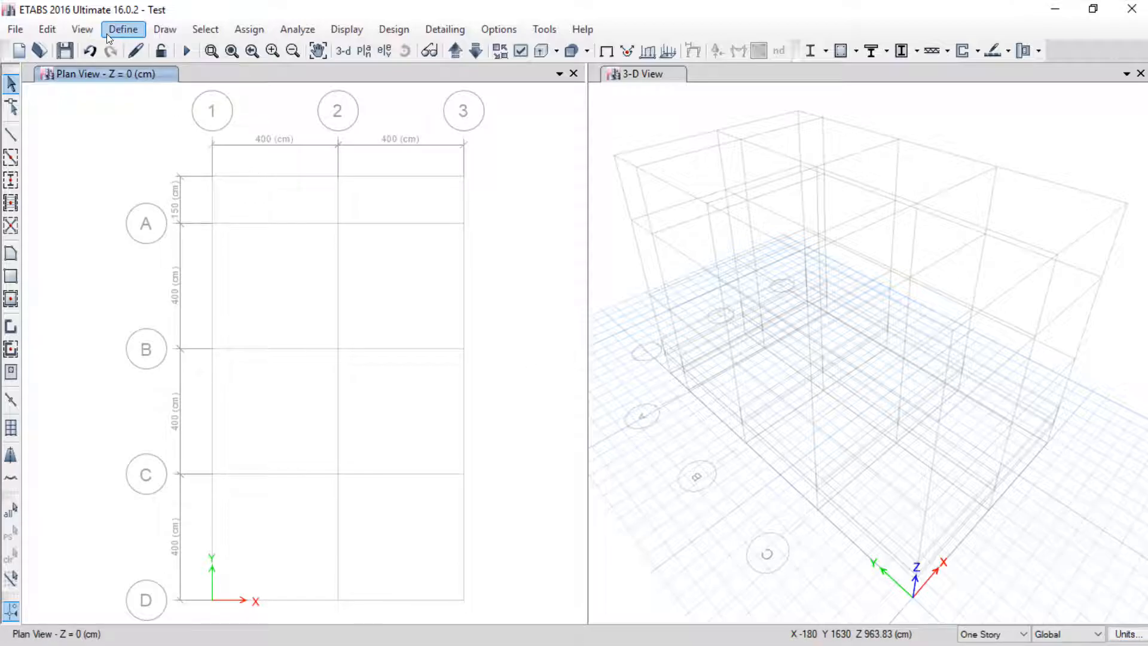
Step: Start adding a new material property with region United States and material type Steel
left_click(122, 28)
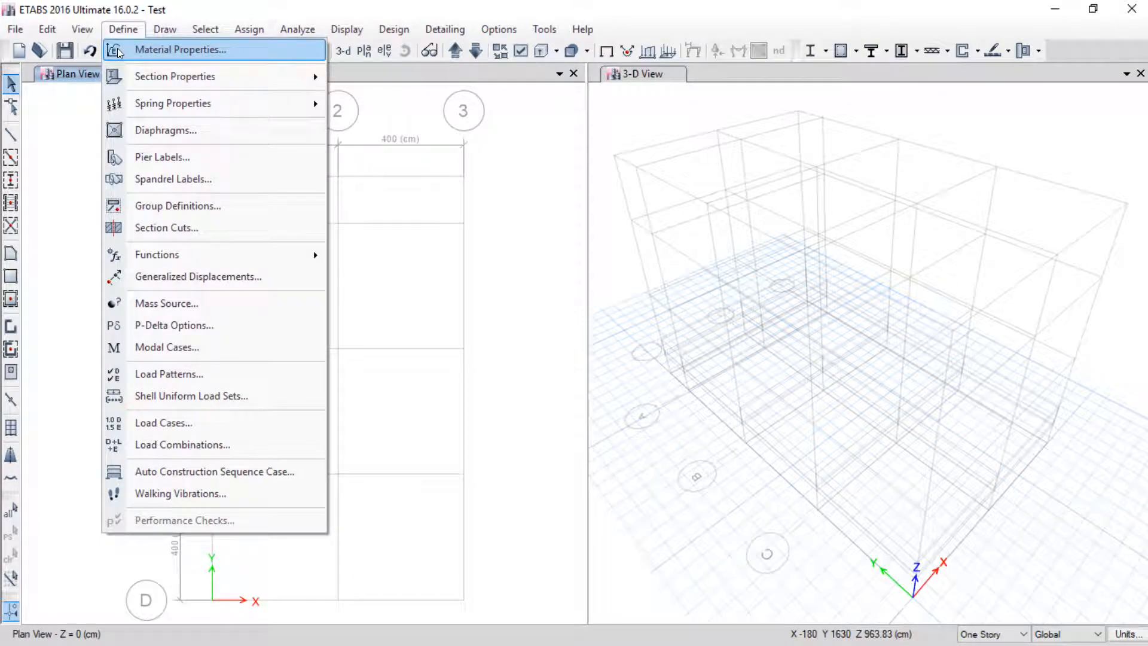
left_click(117, 48)
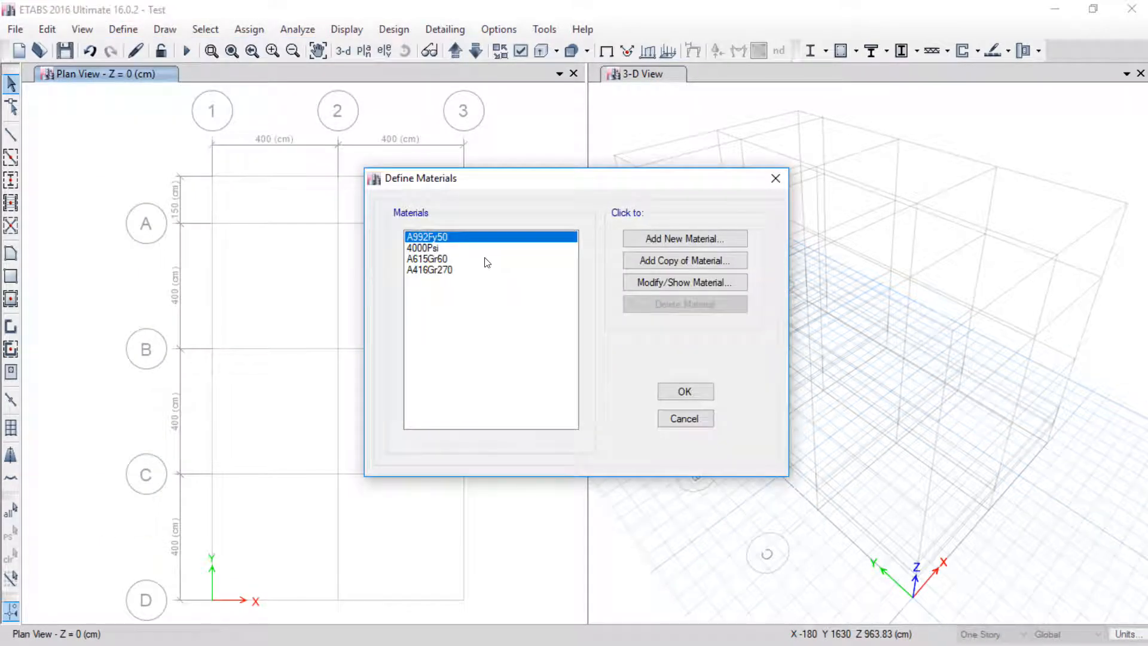
left_click(648, 240)
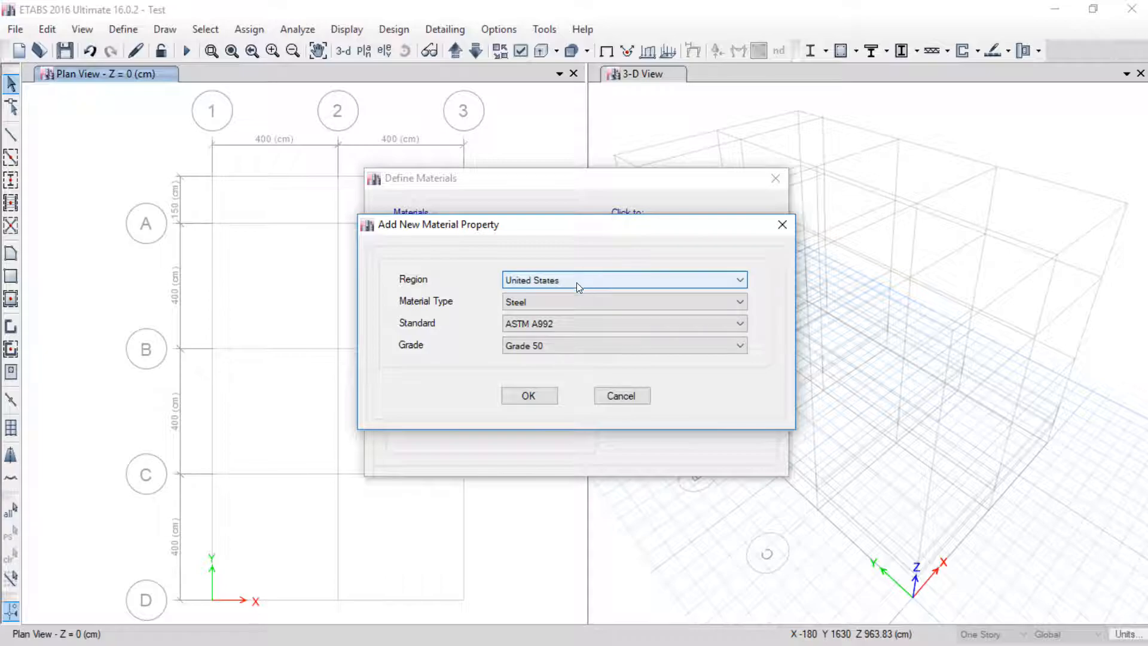
left_click(519, 306)
left_click(527, 305)
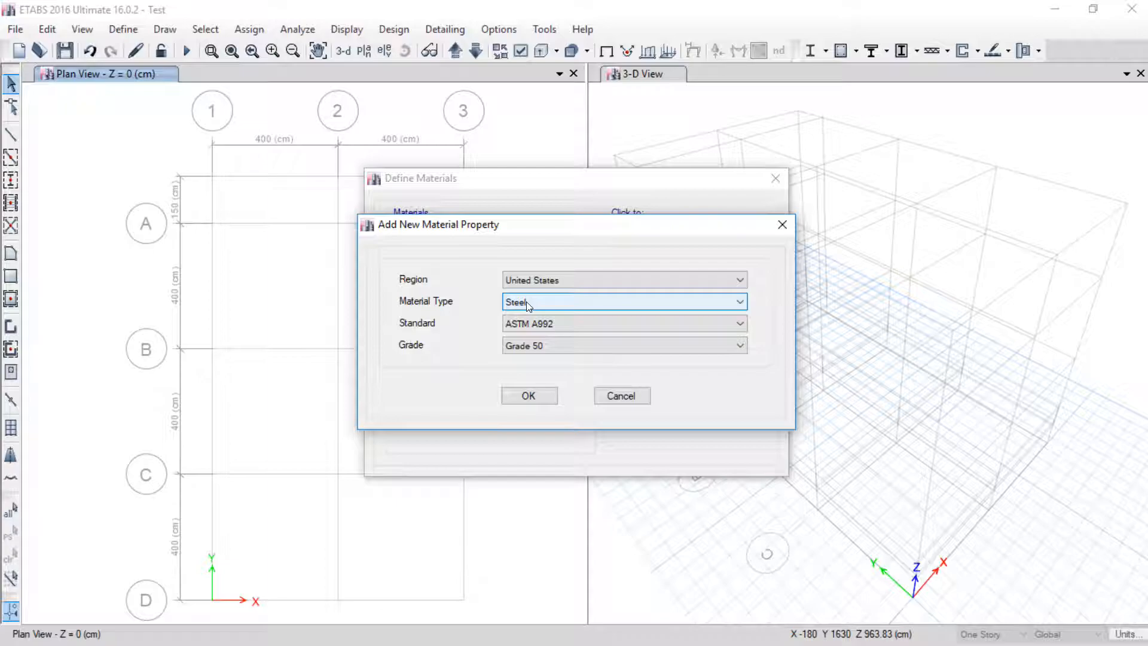
left_click(529, 305)
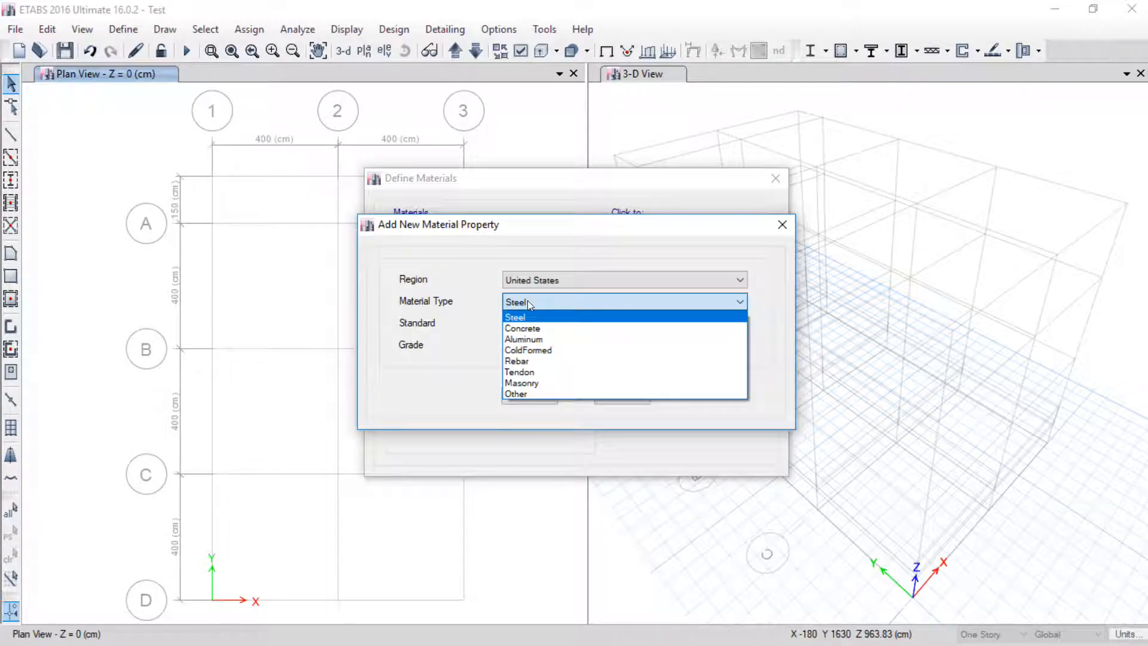
left_click(527, 302)
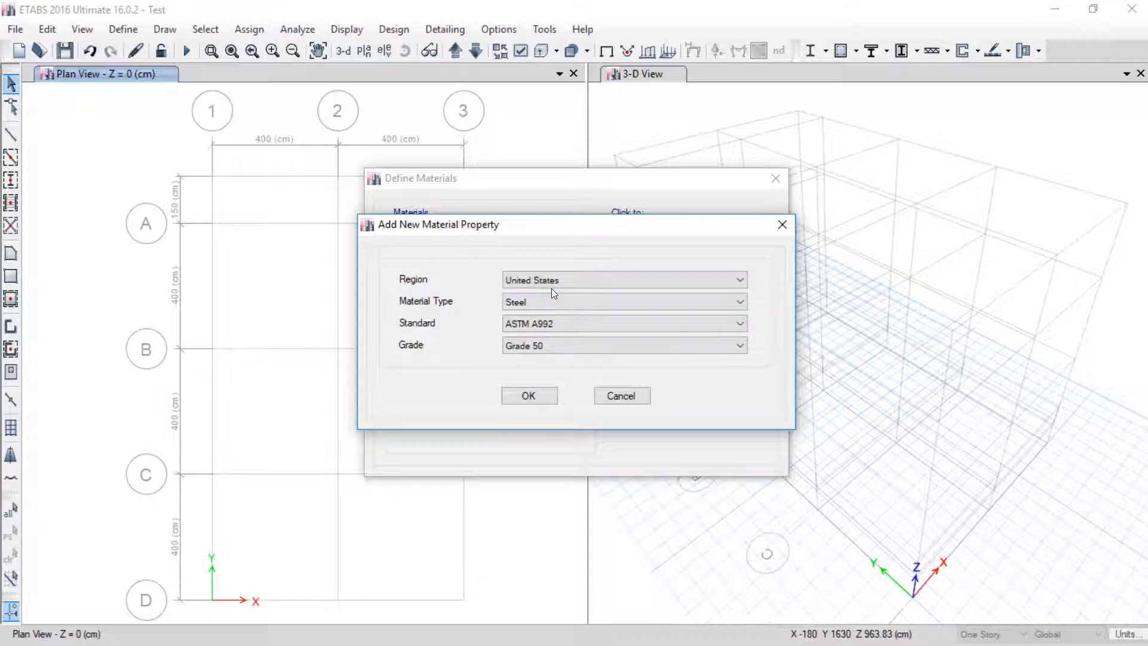
left_click(520, 280)
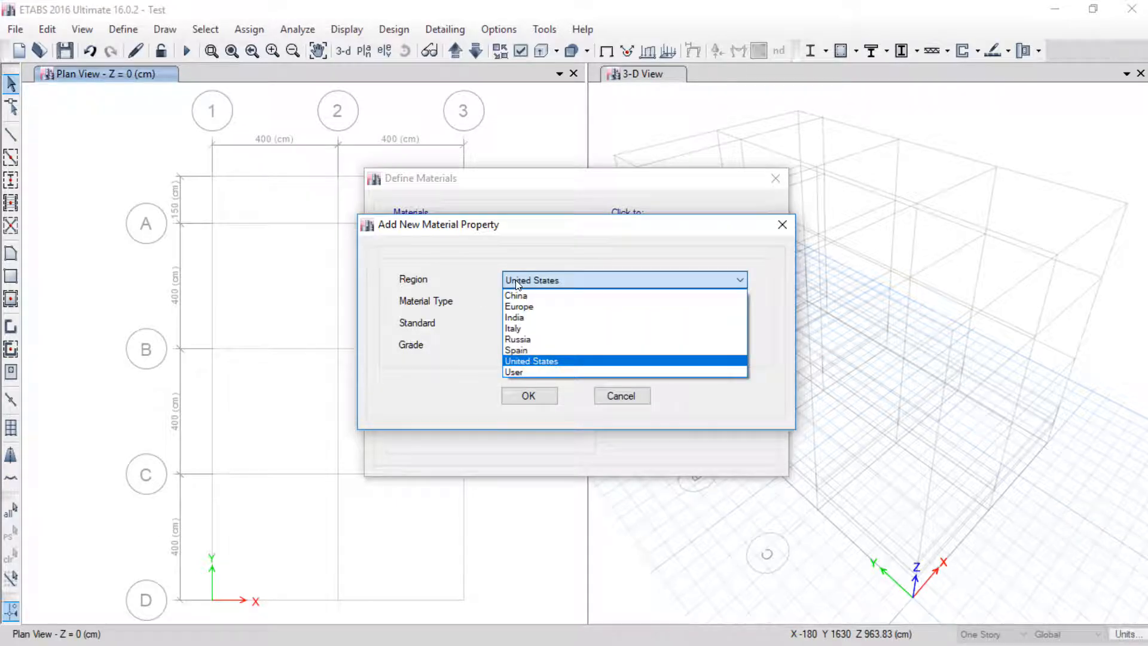
left_click(538, 361)
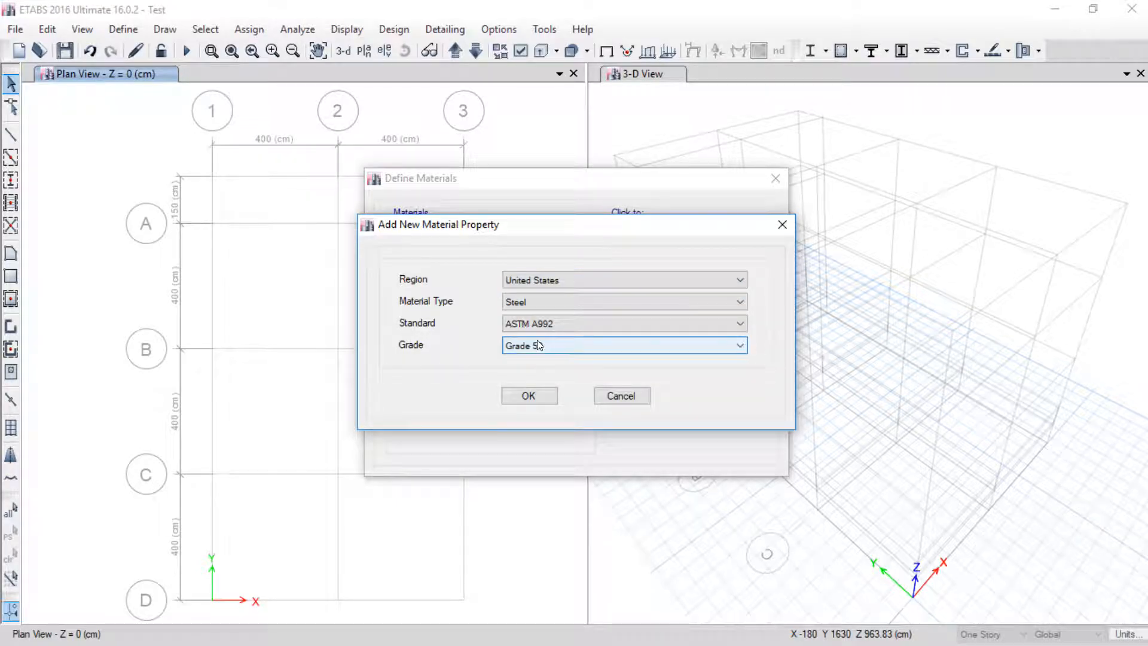
left_click(521, 281)
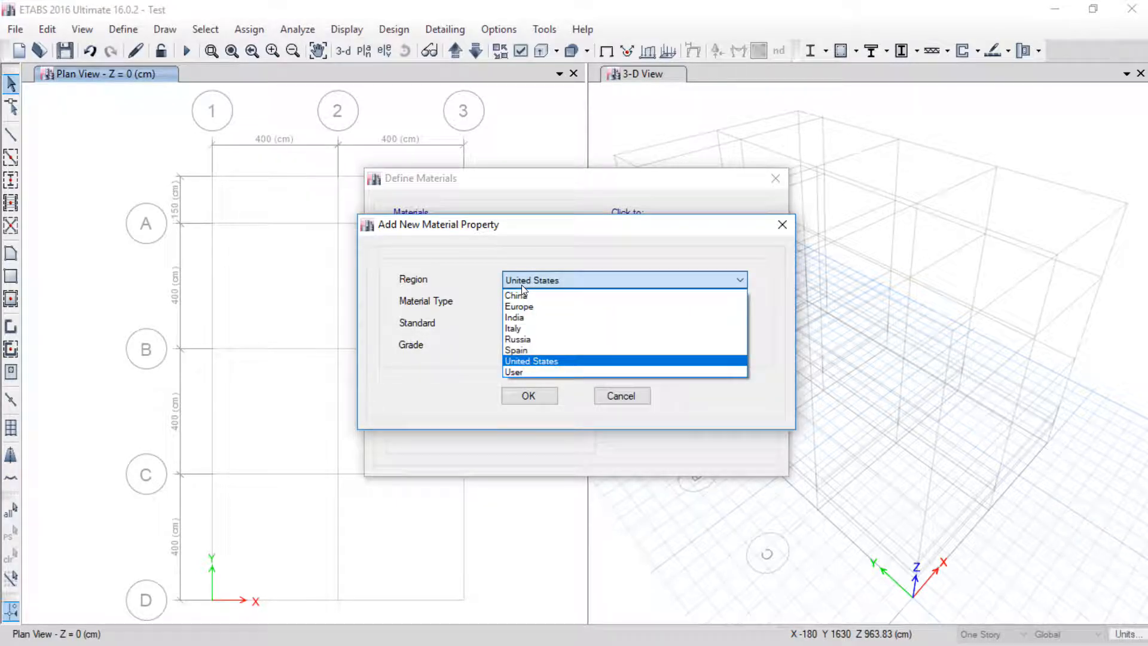
left_click(542, 361)
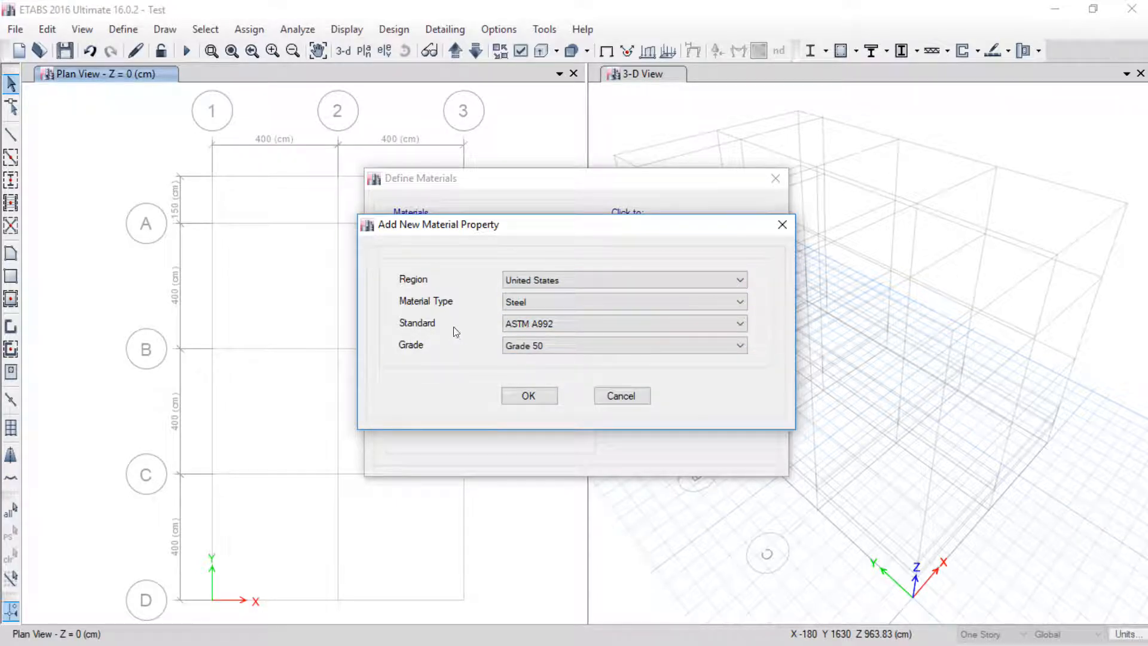
Step: Set the new steel material's standard to ASTM A36 and its grade to Grade 36, and accept the selection
left_click(509, 329)
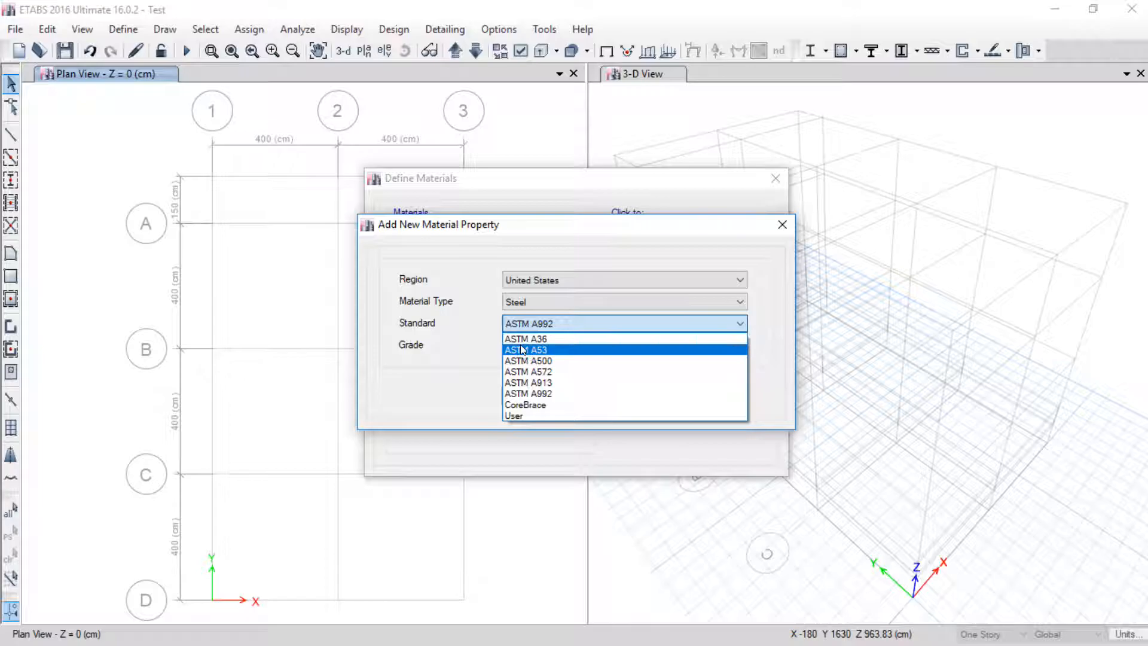
left_click(542, 339)
left_click(518, 345)
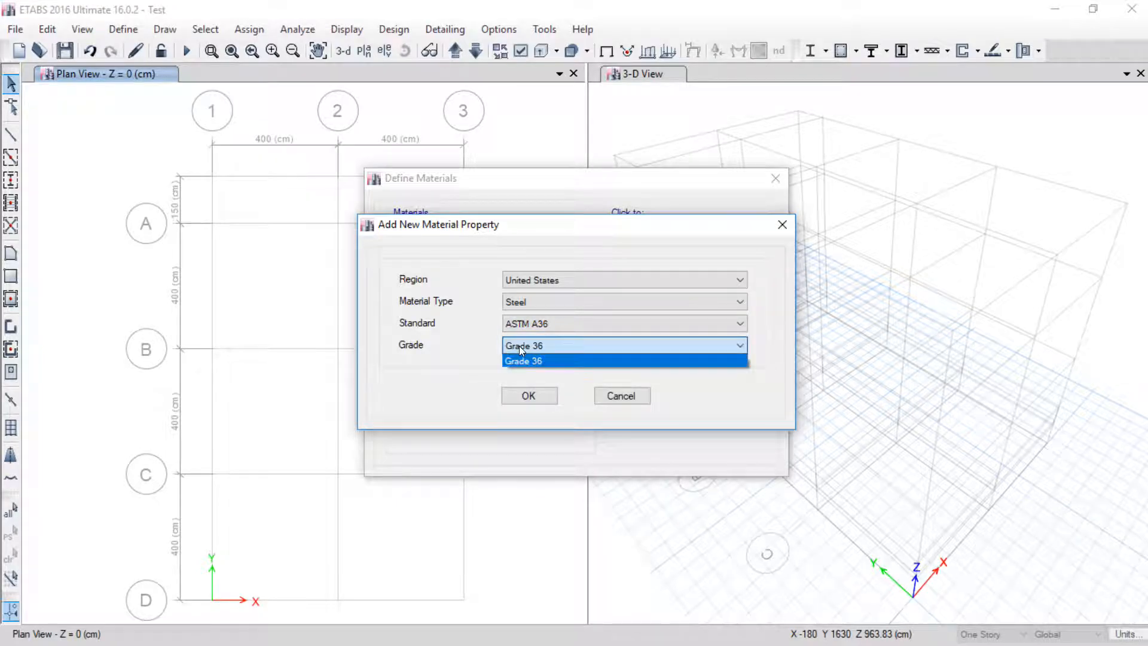
left_click(523, 362)
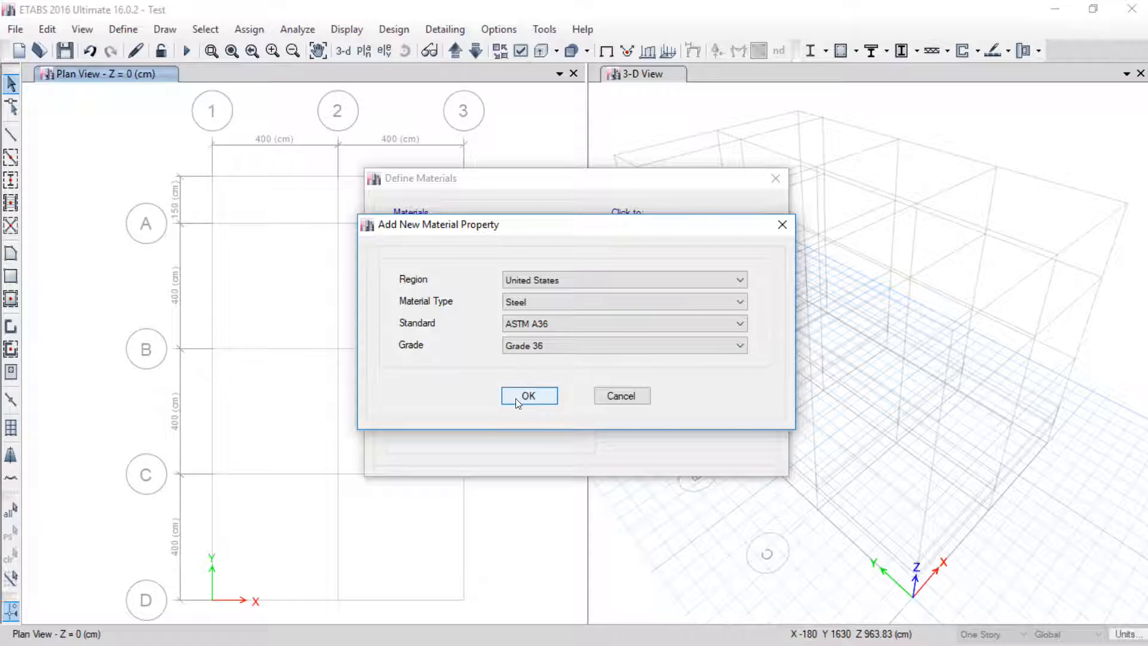
left_click(515, 396)
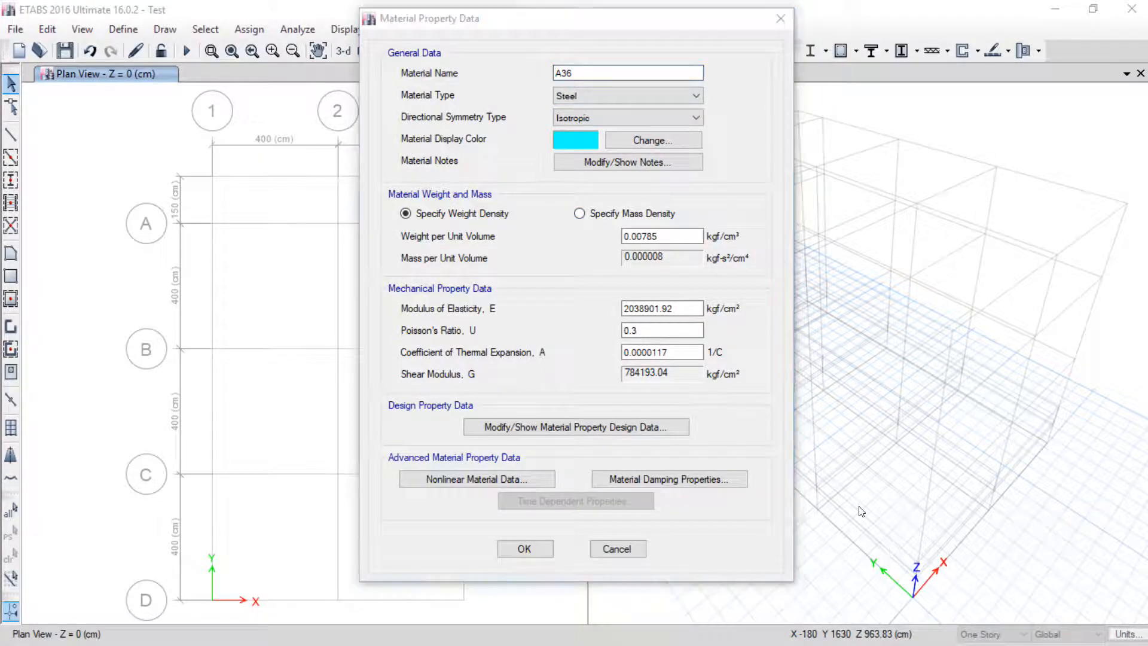
left_click_drag(600, 72, 723, 38)
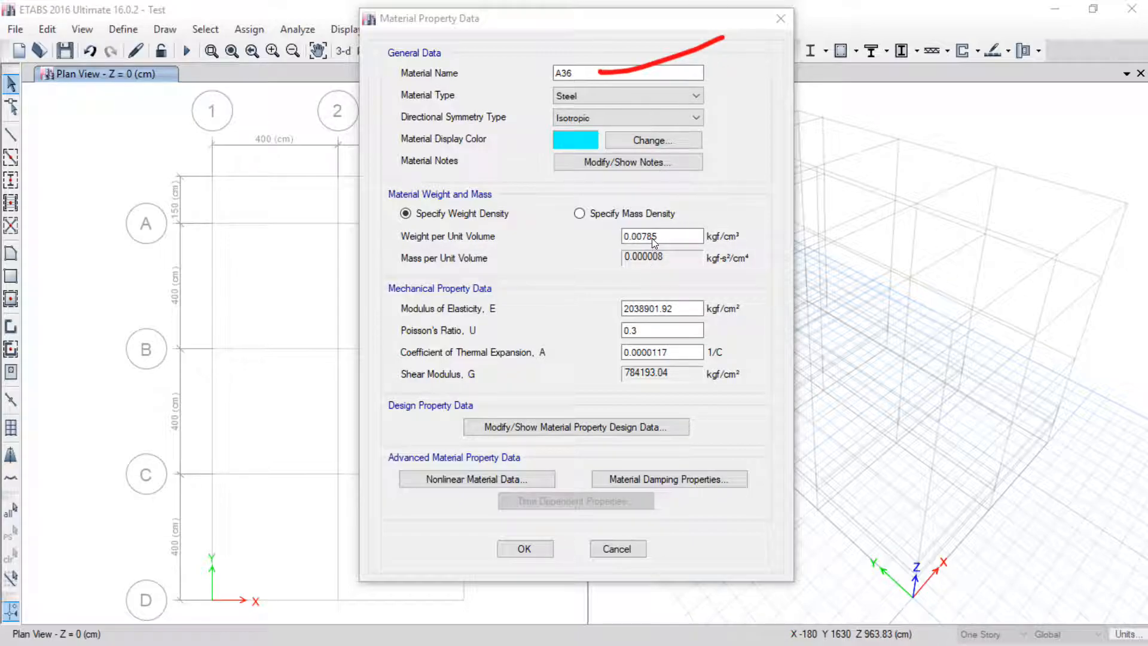
left_click_drag(659, 238, 689, 229)
left_click_drag(667, 312, 694, 293)
left_click_drag(663, 333, 706, 320)
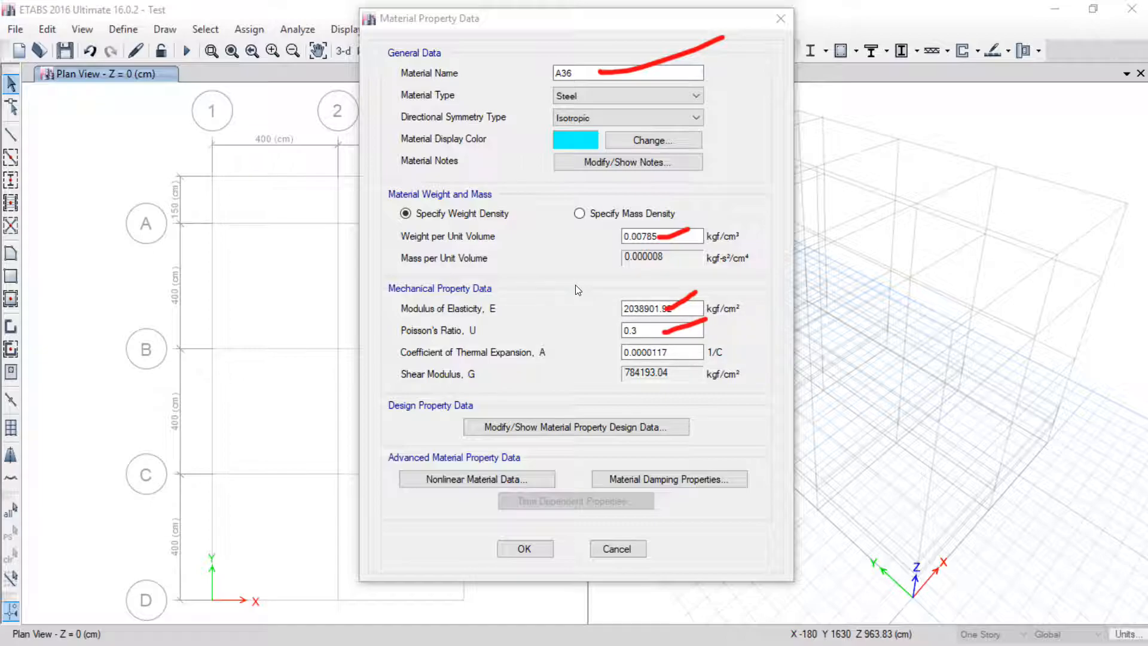
mouse_move(638, 279)
left_mouse_down()
mouse_move(636, 294)
mouse_move(666, 299)
left_mouse_up()
left_click_drag(652, 288, 654, 315)
mouse_move(672, 282)
left_mouse_down()
mouse_move(731, 284)
mouse_move(721, 279)
left_mouse_up()
left_click(1061, 533)
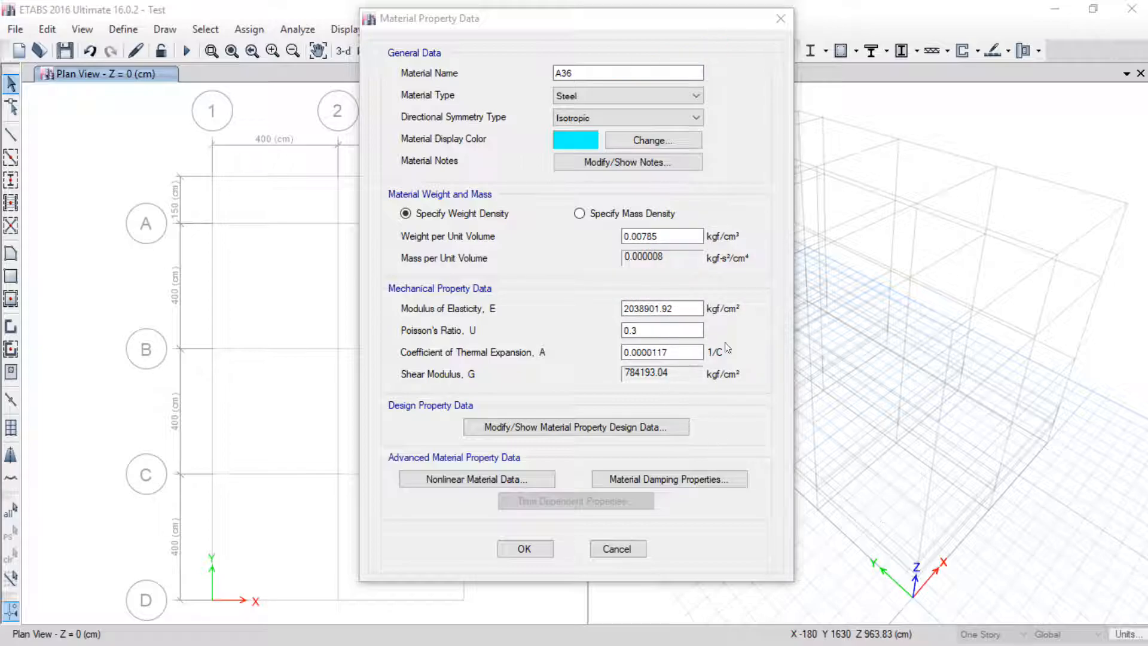
mouse_move(653, 212)
left_mouse_down()
mouse_move(617, 244)
mouse_move(723, 281)
mouse_move(664, 394)
mouse_move(691, 397)
left_mouse_up()
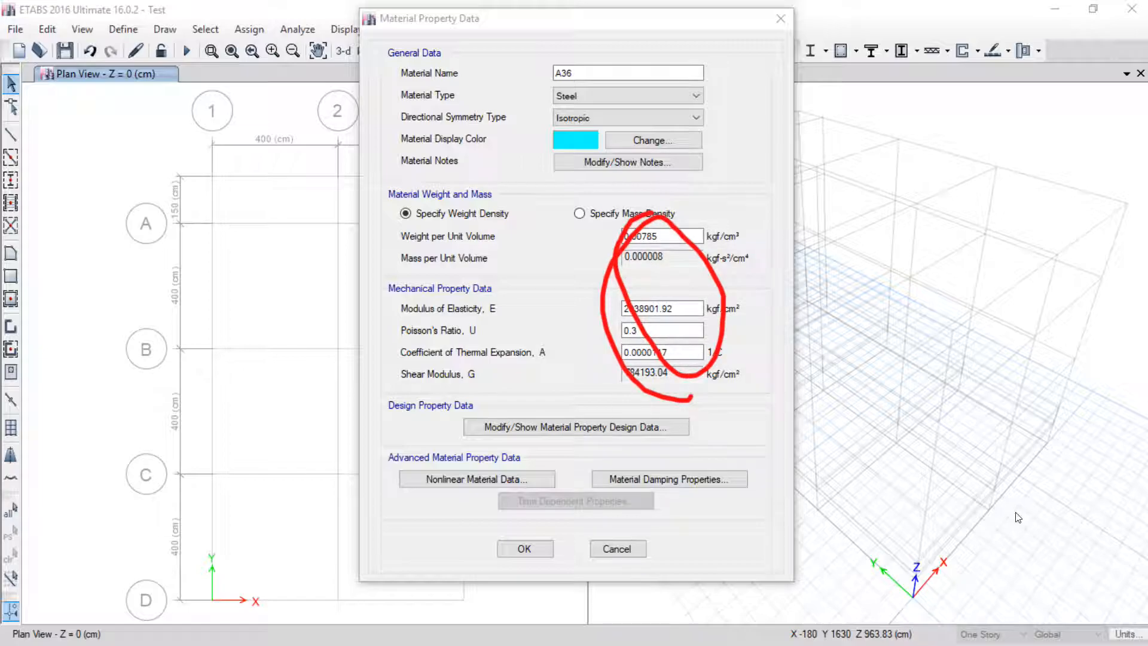
left_click(1055, 527)
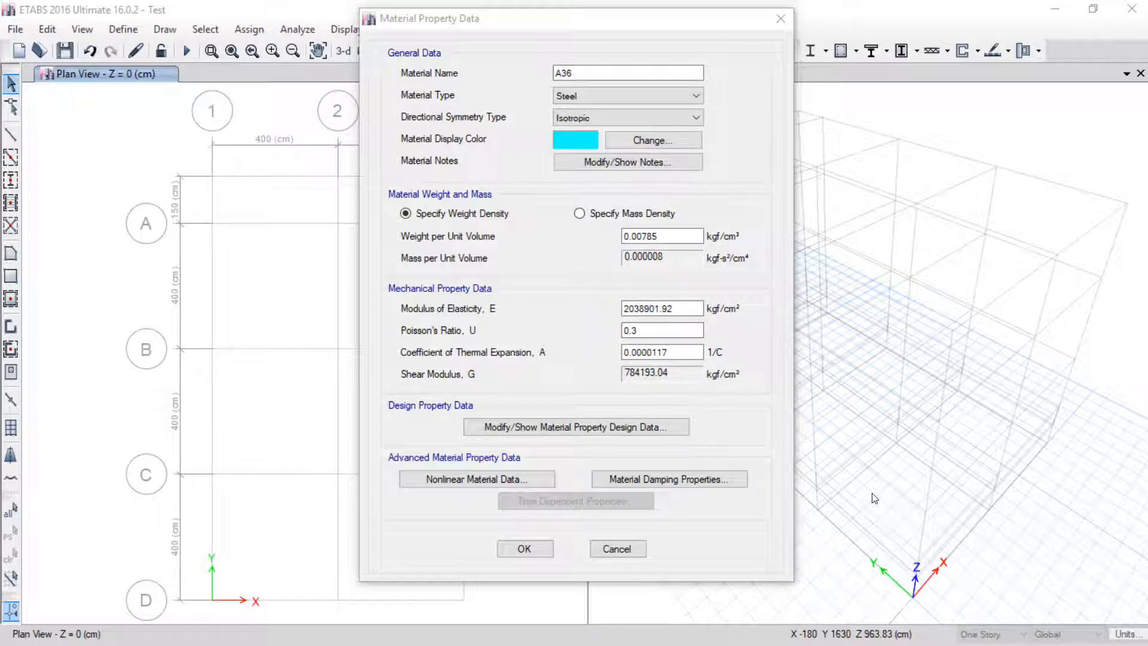
mouse_move(657, 293)
left_mouse_down()
mouse_move(625, 293)
mouse_move(697, 298)
mouse_move(619, 292)
left_mouse_up()
mouse_move(690, 291)
left_mouse_down()
mouse_move(735, 245)
mouse_move(746, 266)
left_mouse_up()
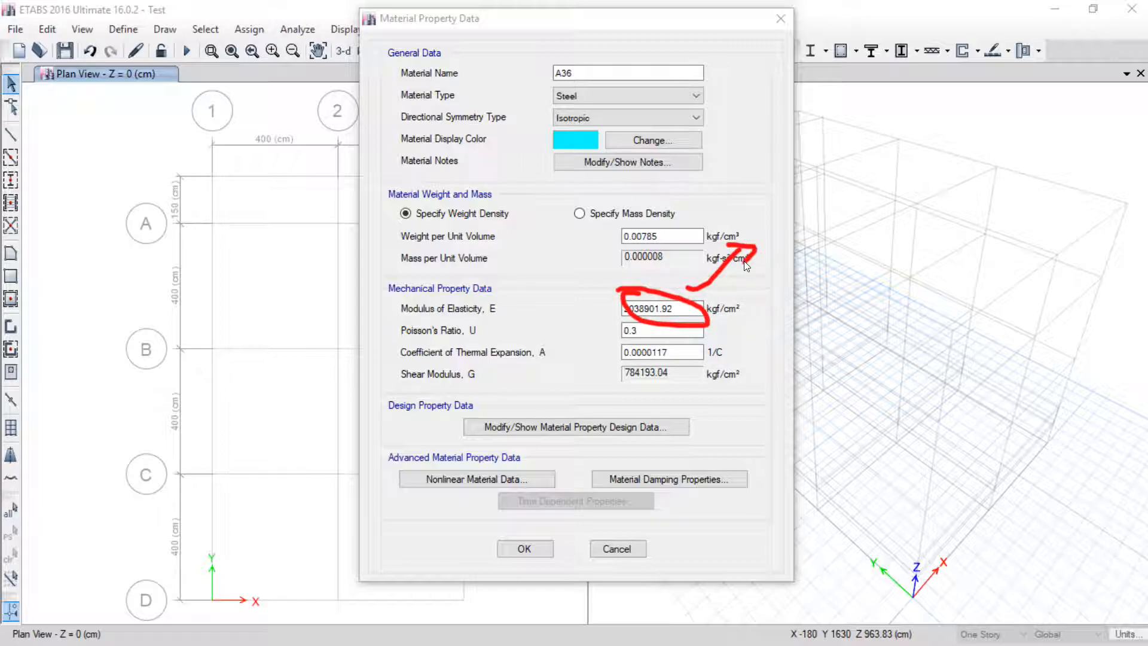
mouse_move(791, 167)
left_mouse_down()
mouse_move(798, 200)
mouse_move(835, 176)
left_mouse_up()
mouse_move(904, 167)
left_mouse_down()
mouse_move(942, 201)
mouse_move(914, 231)
left_mouse_up()
mouse_move(834, 287)
left_mouse_down()
mouse_move(820, 320)
mouse_move(836, 288)
left_mouse_up()
left_click_drag(905, 293, 863, 321)
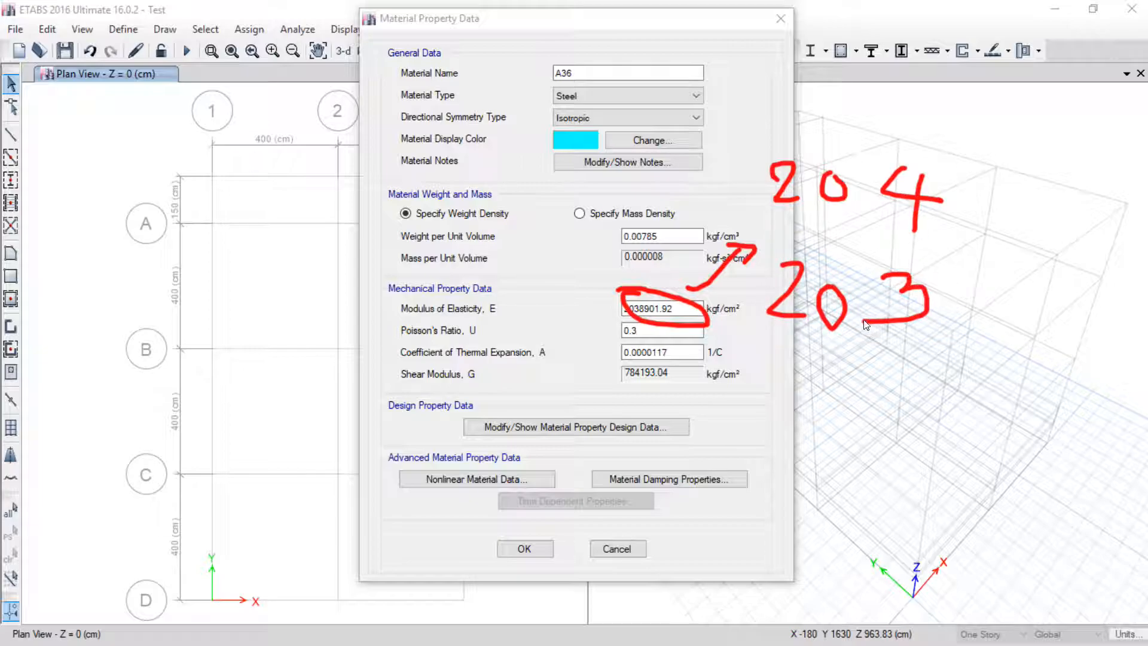
left_click_drag(947, 180, 1018, 124)
left_click_drag(1014, 115, 963, 167)
left_click_drag(954, 297, 1026, 325)
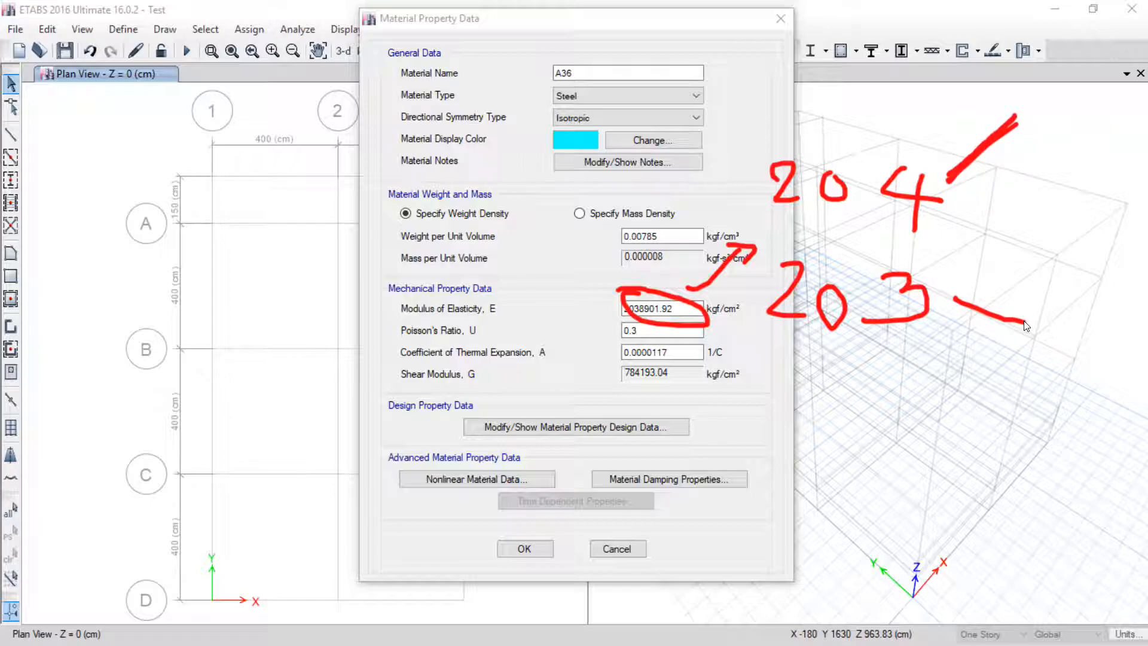
left_click_drag(956, 304, 1021, 336)
left_click_drag(958, 306, 1018, 340)
mouse_move(955, 100)
left_mouse_down()
mouse_move(775, 123)
mouse_move(969, 223)
mouse_move(973, 107)
mouse_move(952, 99)
left_mouse_up()
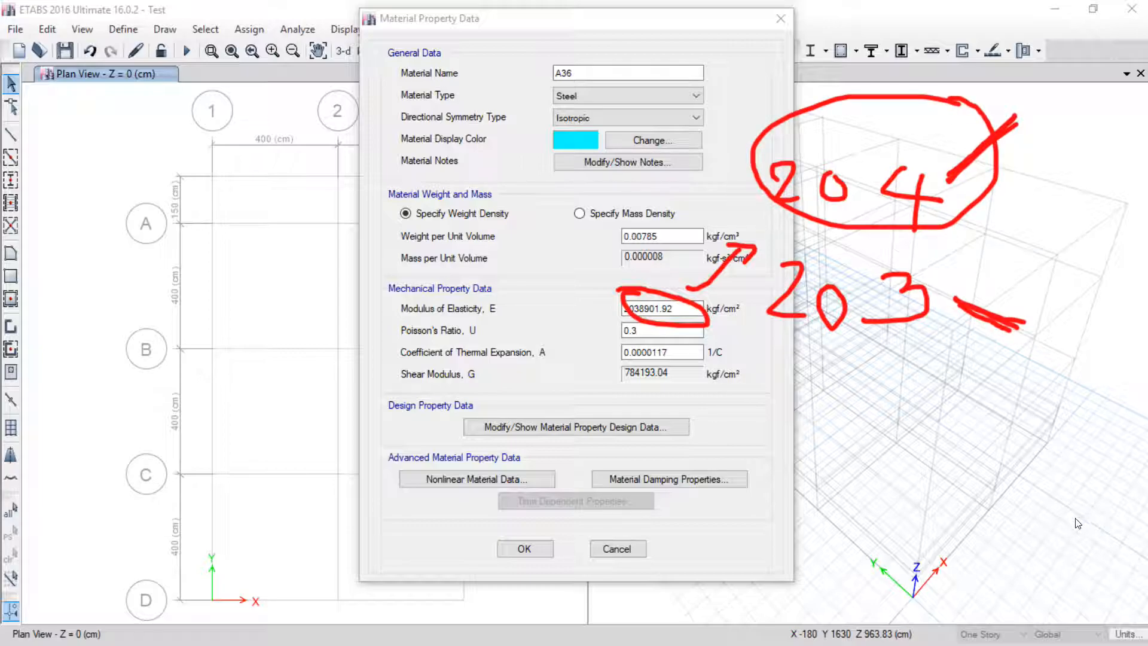
key("Escape")
left_click_drag(795, 294, 874, 287)
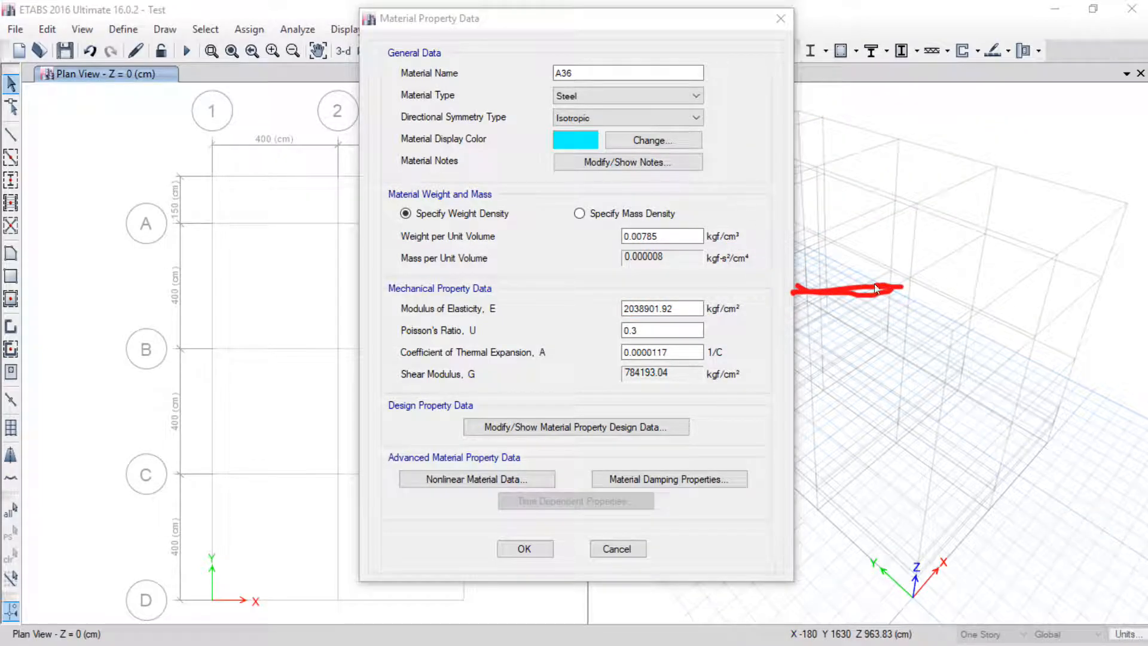
left_click_drag(816, 309, 864, 289)
mouse_move(801, 138)
left_mouse_down()
mouse_move(863, 128)
mouse_move(789, 137)
mouse_move(747, 119)
mouse_move(812, 103)
left_mouse_up()
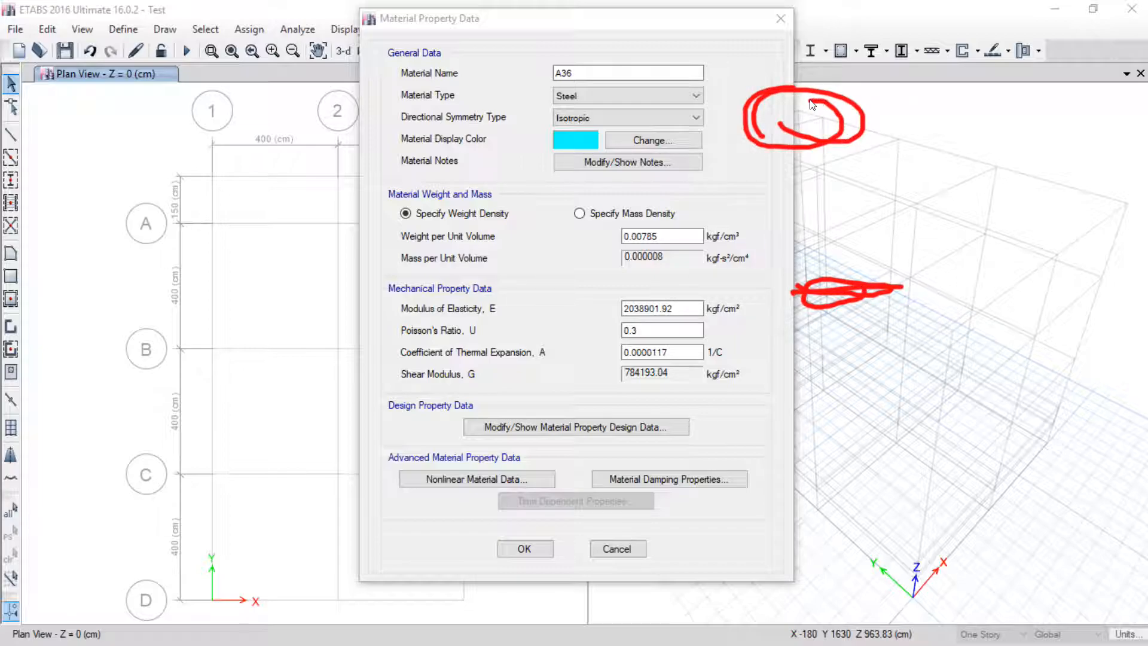
mouse_move(841, 147)
left_mouse_down()
mouse_move(756, 84)
mouse_move(845, 109)
left_mouse_up()
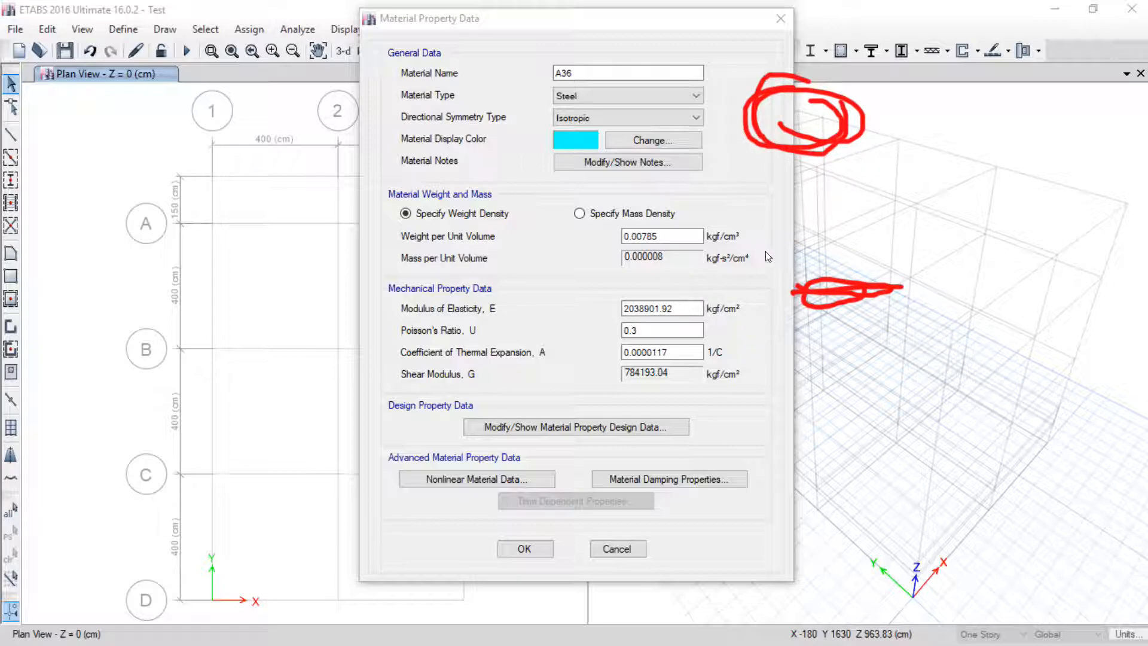
left_click_drag(662, 311, 793, 218)
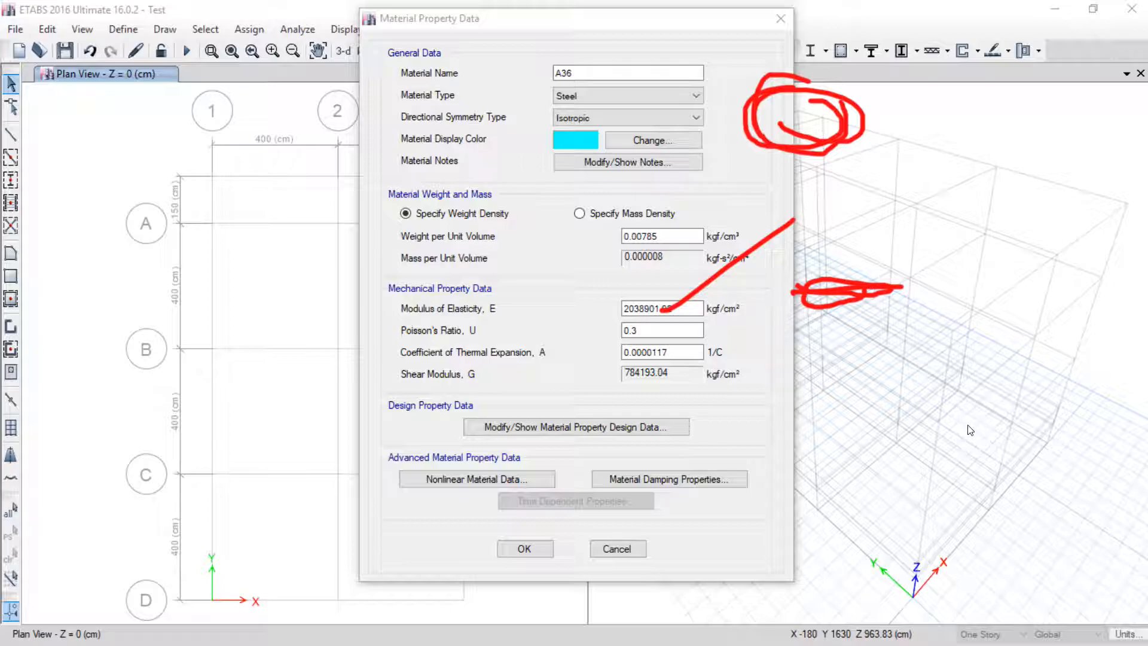
mouse_move(773, 289)
left_mouse_down()
mouse_move(943, 299)
mouse_move(795, 332)
mouse_move(933, 290)
mouse_move(981, 239)
left_mouse_up()
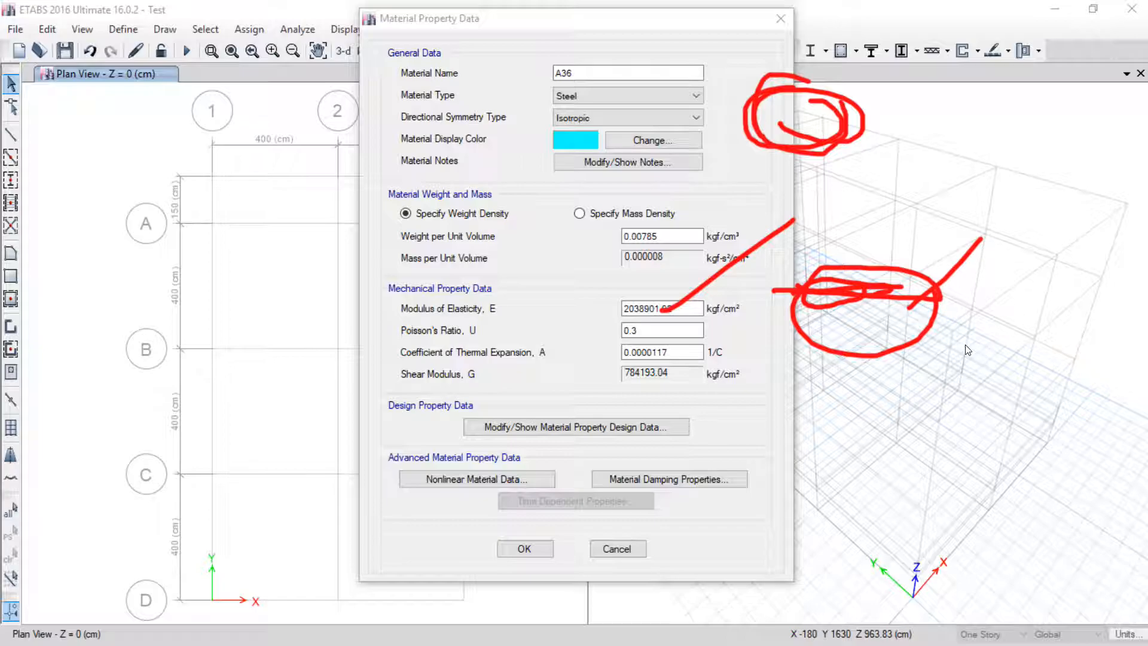
left_click_drag(966, 347, 889, 297)
left_click_drag(957, 350, 905, 306)
mouse_move(615, 286)
left_mouse_down()
mouse_move(667, 305)
mouse_move(589, 288)
left_mouse_up()
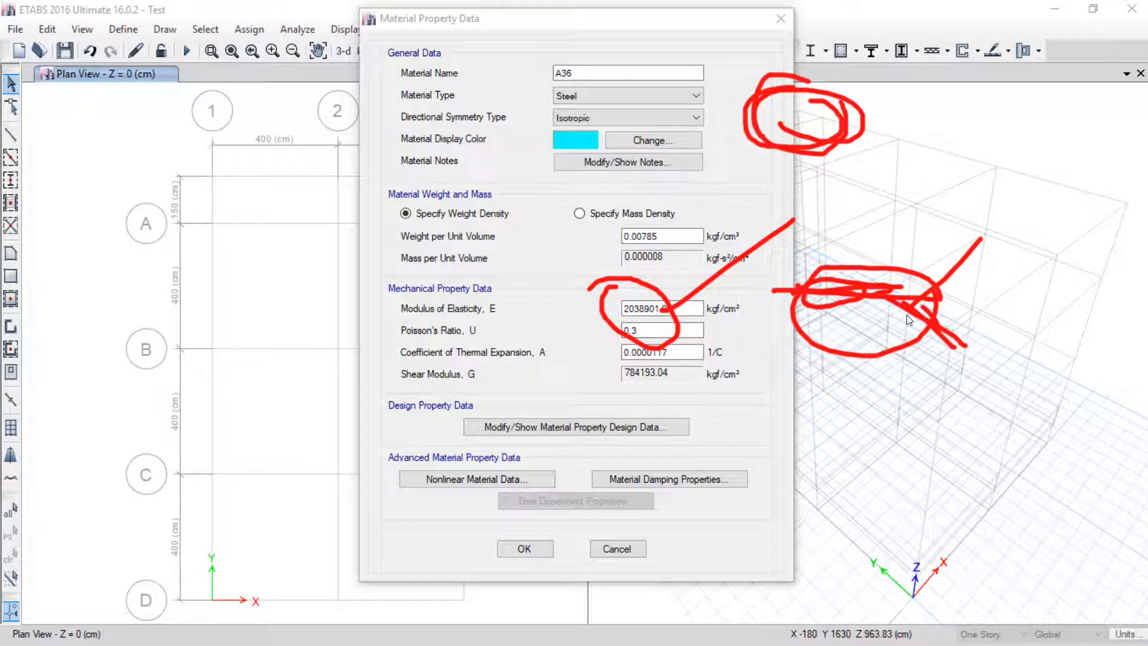
left_click_drag(897, 298, 920, 229)
mouse_move(870, 201)
left_mouse_down()
mouse_move(896, 204)
mouse_move(904, 226)
mouse_move(918, 209)
mouse_move(971, 218)
mouse_move(975, 251)
left_mouse_up()
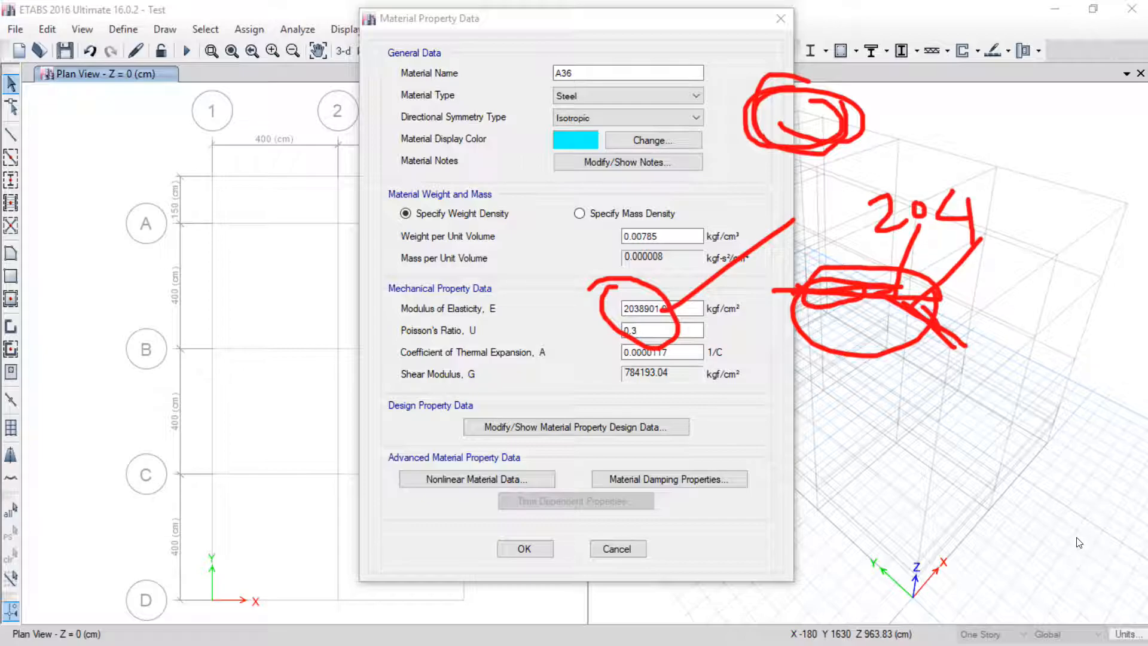
key("Escape")
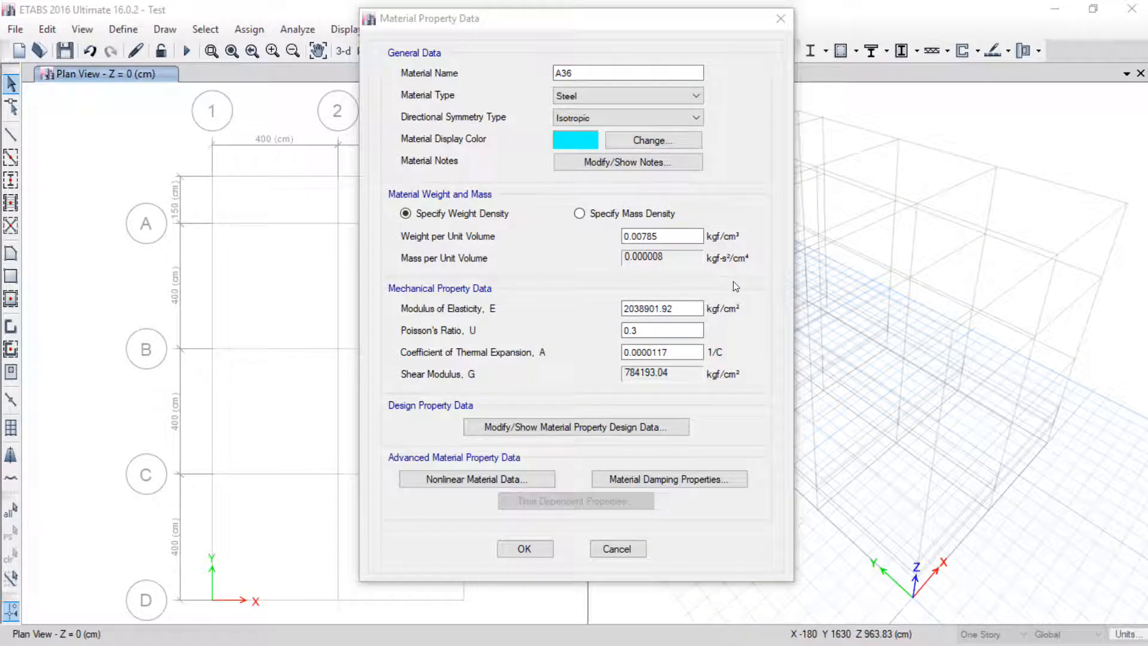
left_click_drag(593, 76, 612, 76)
mouse_move(556, 394)
left_mouse_down()
mouse_move(465, 417)
mouse_move(698, 451)
mouse_move(637, 404)
mouse_move(560, 401)
left_mouse_up()
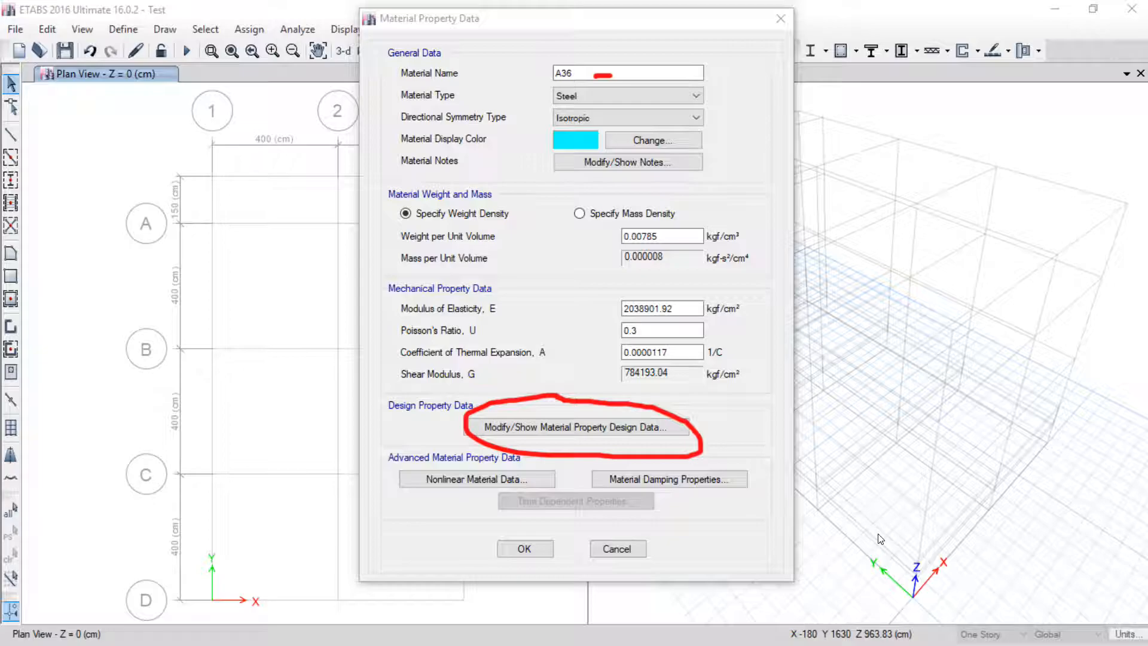
key("Escape")
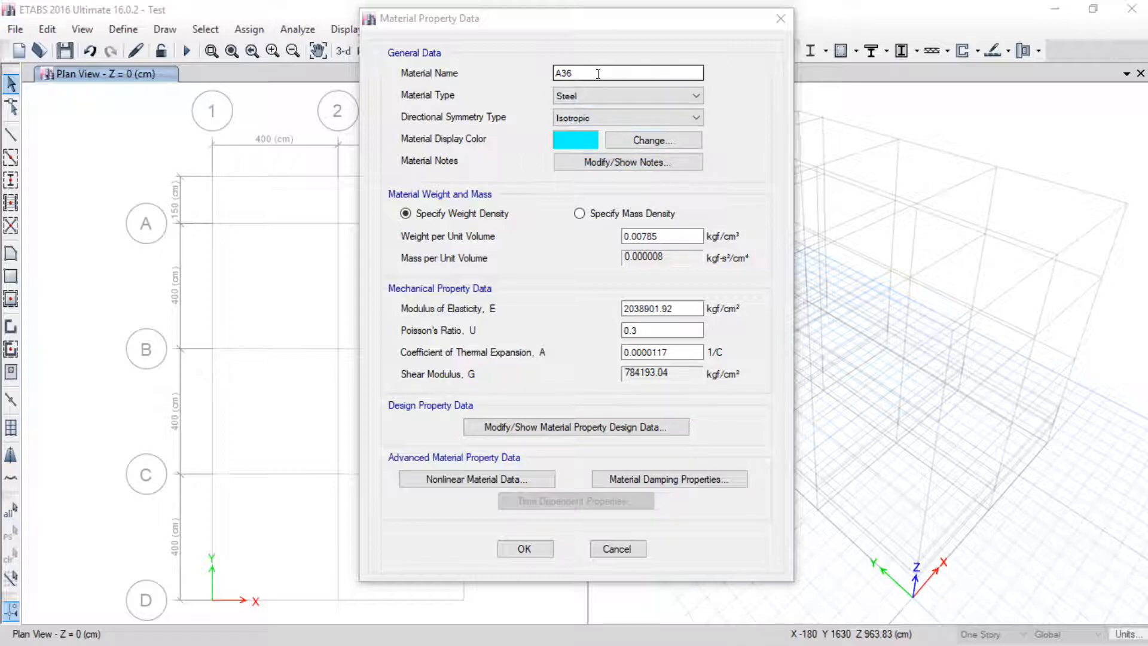
Step: Rename the new A36 material as Steel and open its material property design data
left_click(511, 73)
type("S")
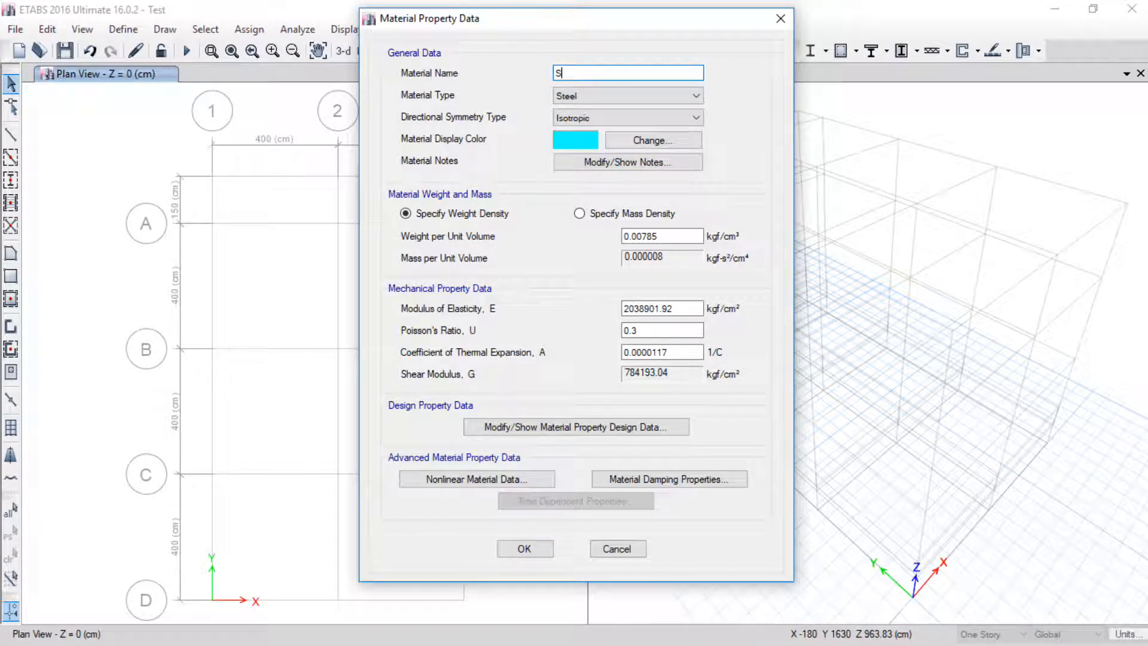
type("teel")
left_click(535, 427)
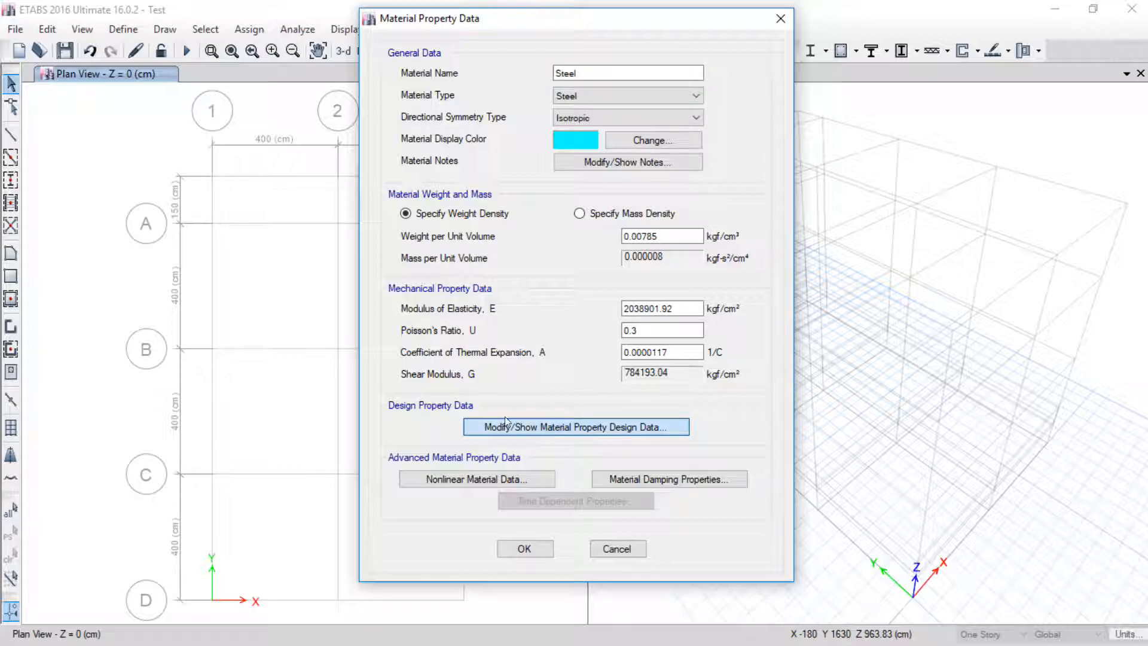
Step: Open the Steel material's design property data
left_click(538, 427)
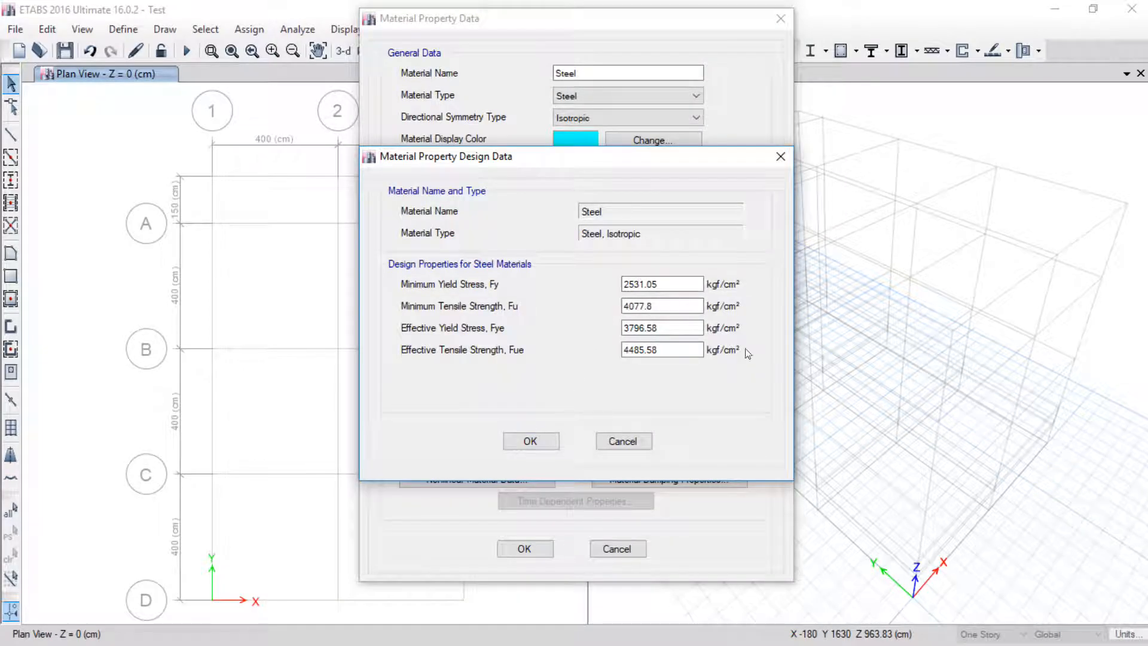
mouse_move(441, 265)
left_mouse_down()
mouse_move(361, 273)
mouse_move(525, 310)
left_mouse_up()
mouse_move(456, 288)
left_mouse_down()
mouse_move(491, 336)
mouse_move(522, 315)
left_mouse_up()
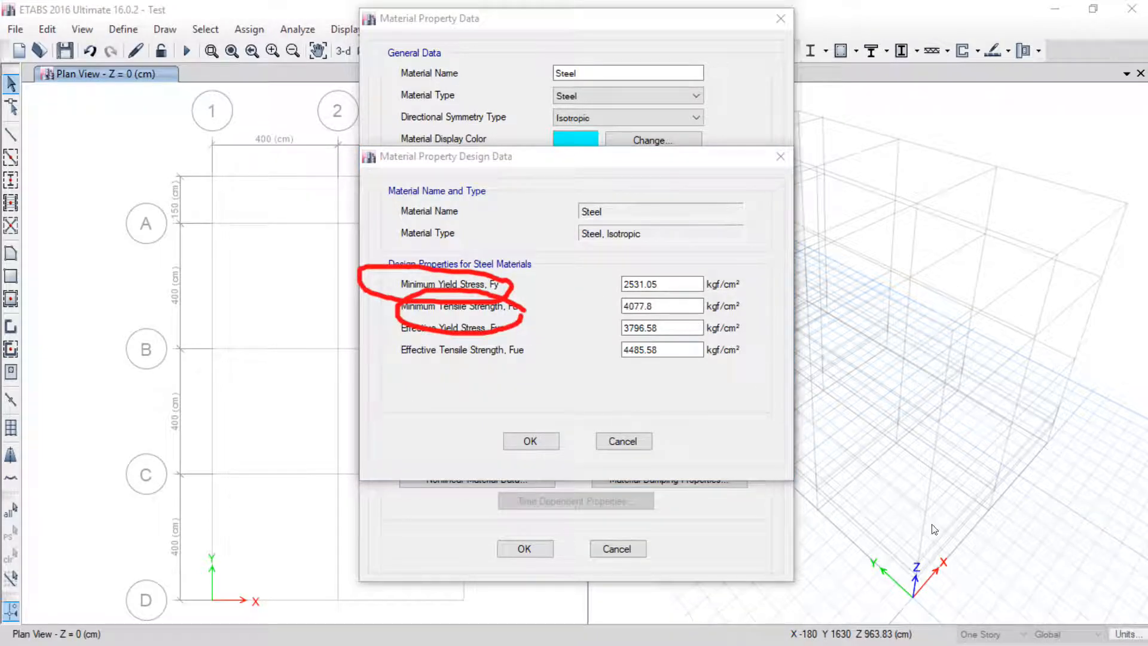
left_click(1068, 540)
left_click_drag(498, 284, 532, 303)
left_click(522, 308)
left_click(1061, 545)
left_click_drag(670, 280, 487, 279)
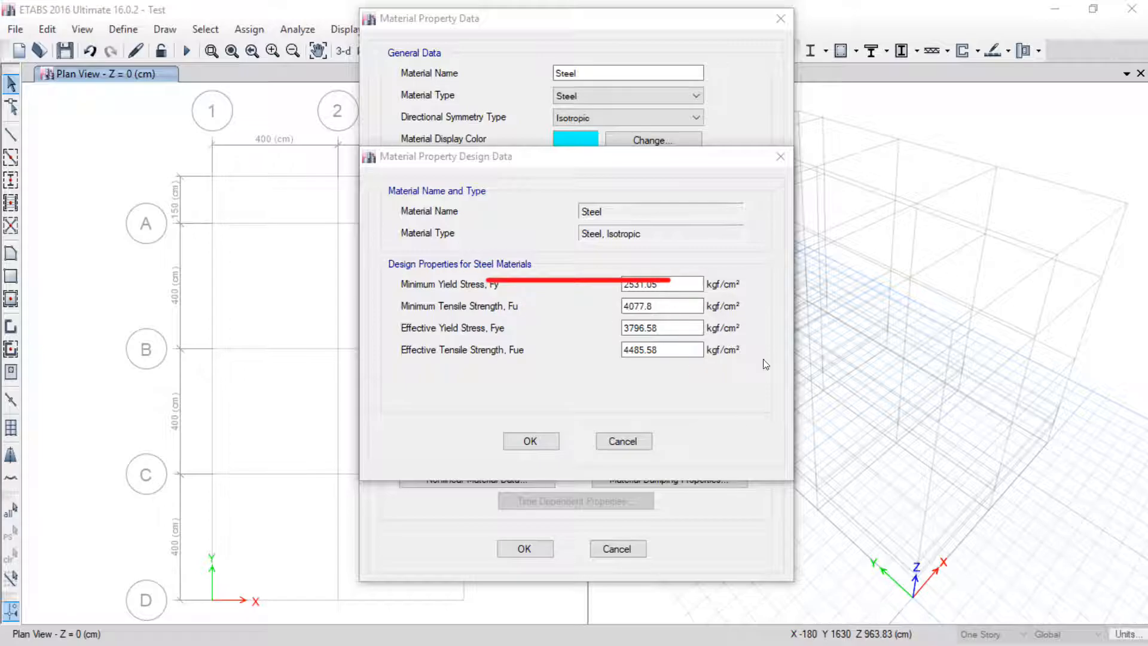
left_click(1059, 542)
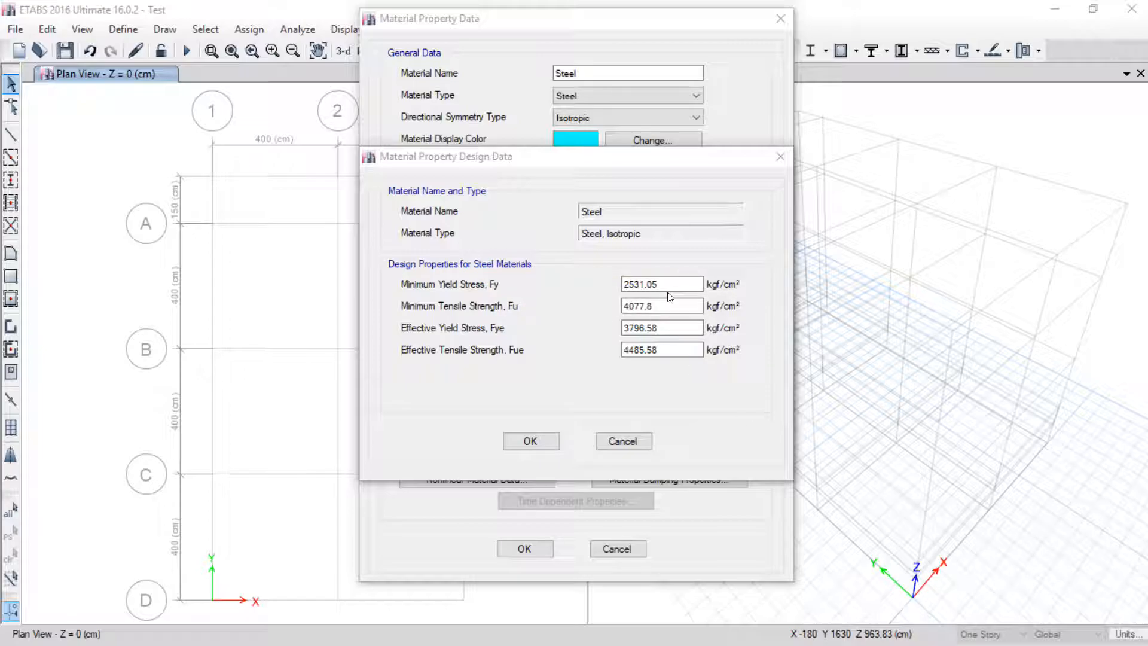
left_click_drag(669, 285, 571, 280)
mouse_move(820, 266)
left_mouse_down()
mouse_move(887, 142)
mouse_move(925, 122)
mouse_move(1043, 97)
mouse_move(1071, 108)
mouse_move(1104, 147)
left_mouse_up()
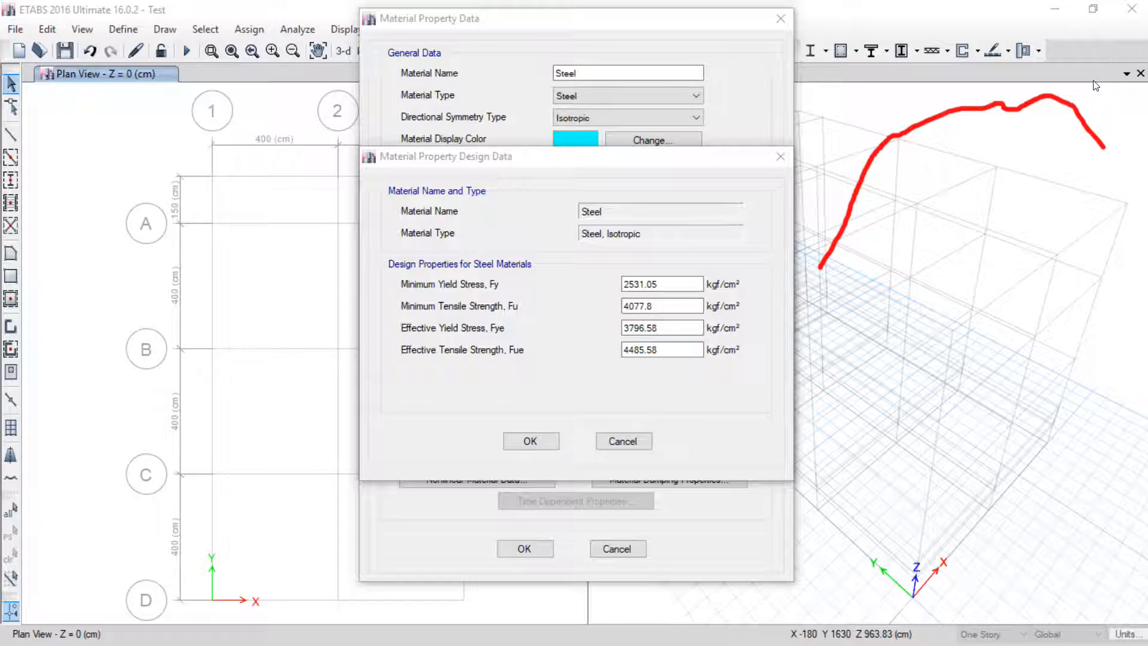
left_click_drag(1088, 78, 984, 163)
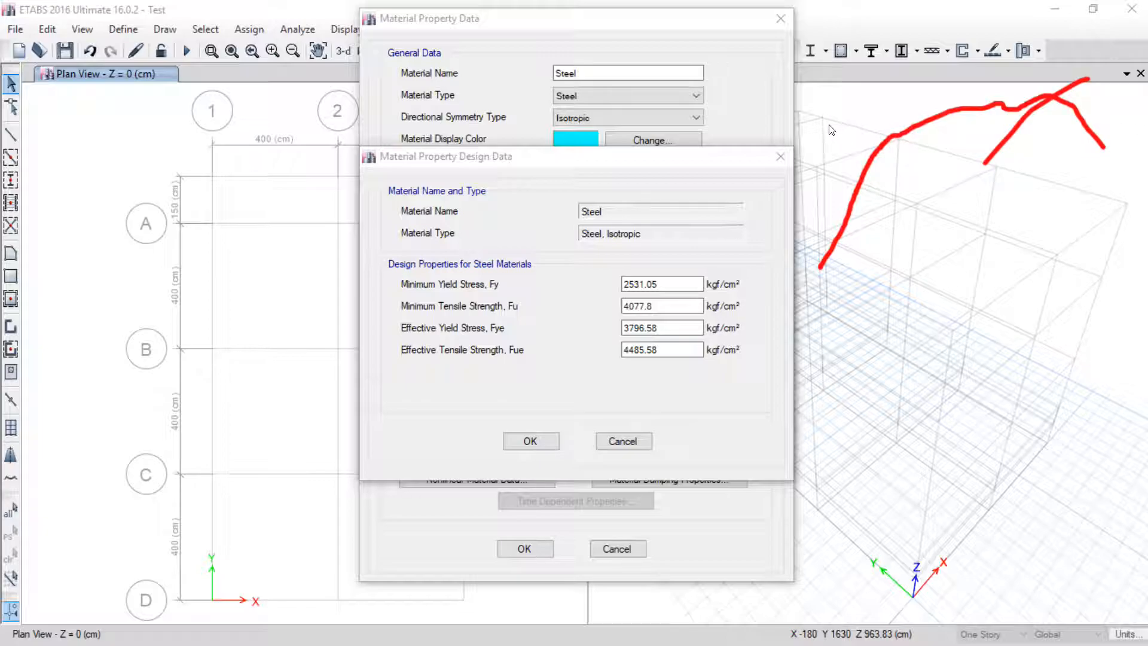
left_click_drag(840, 105, 1052, 239)
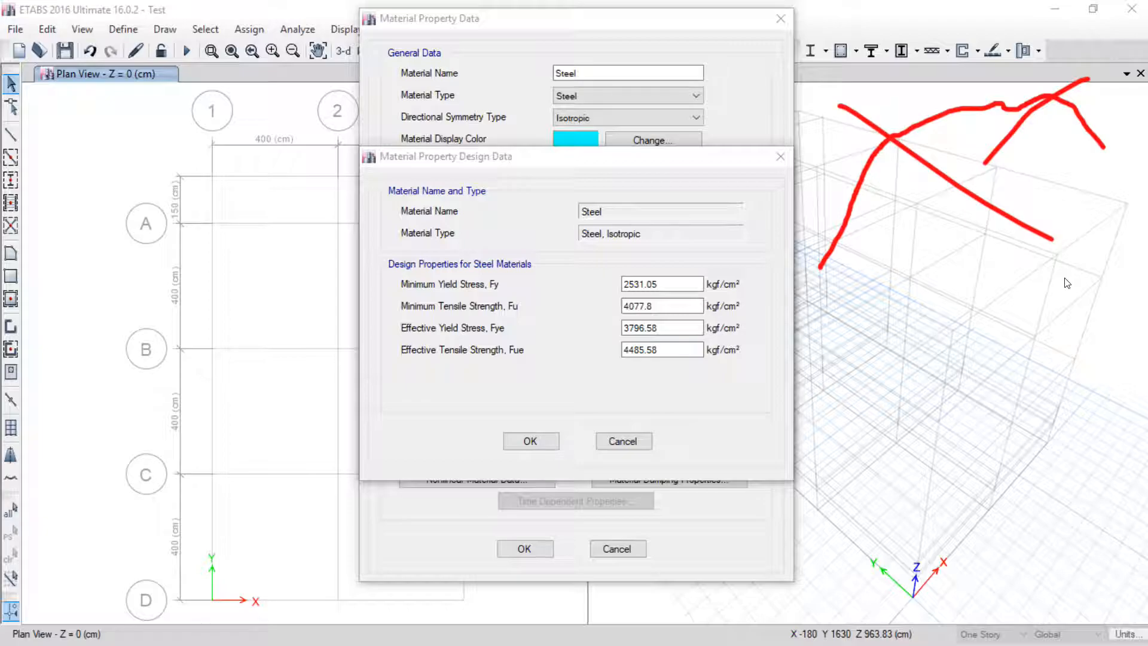
key("Escape")
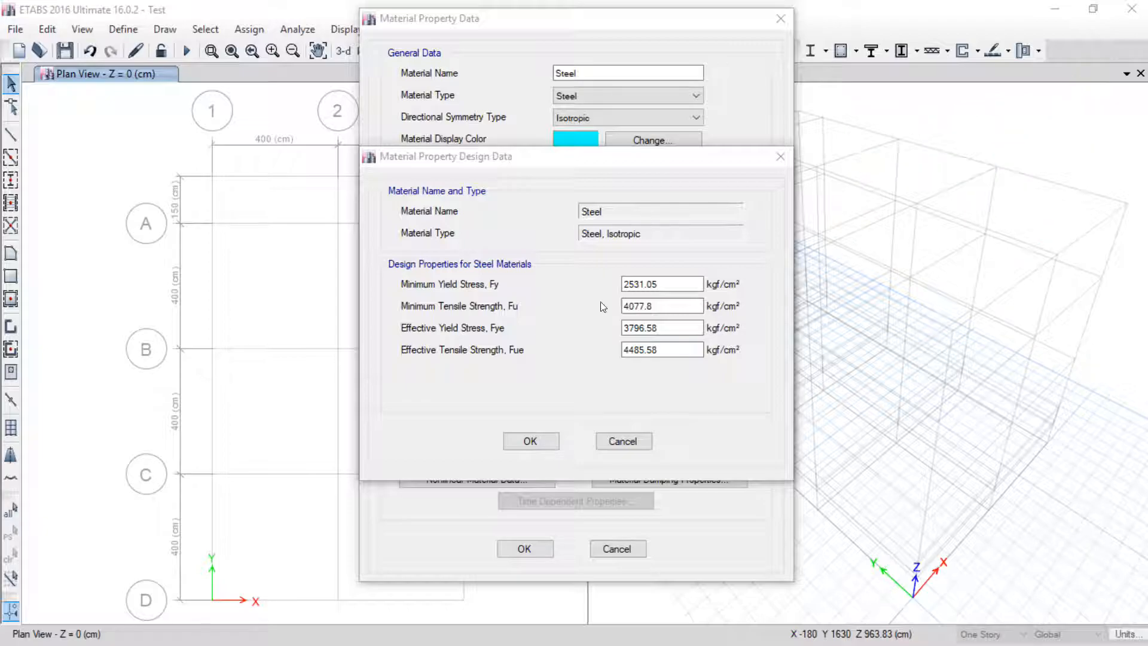
Step: Switch to the web browser, look up structural ASTM A36 steel's yield and ultimate tensile strengths in the Wikipedia table, and return to ETABS
left_click_drag(658, 285, 562, 285)
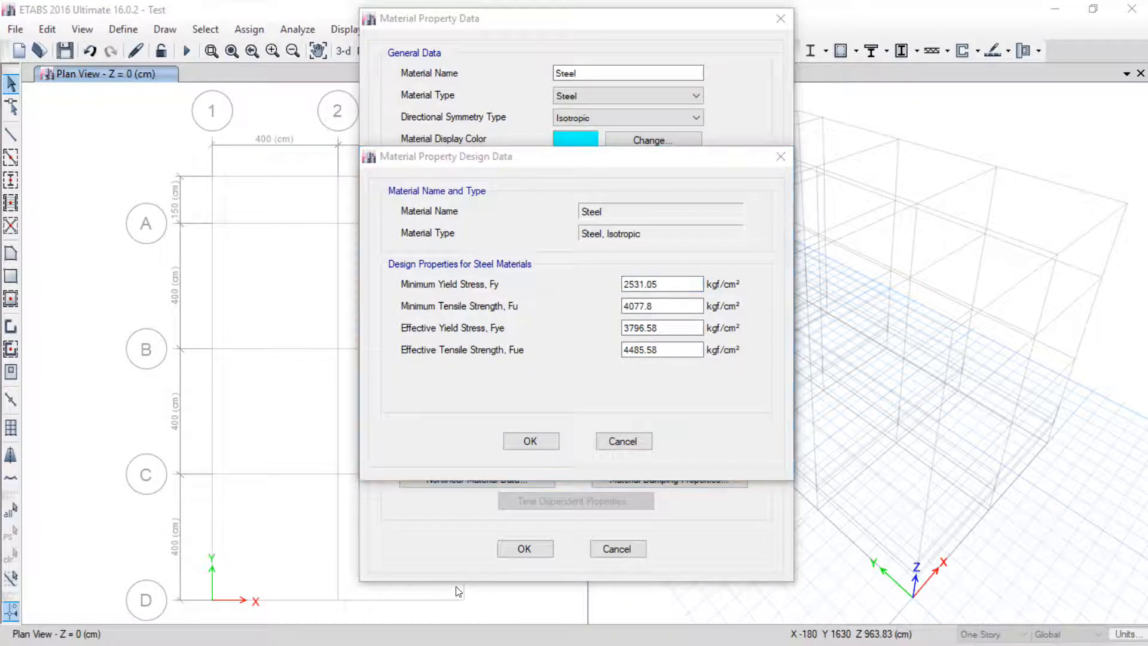
key("super")
left_click(359, 632)
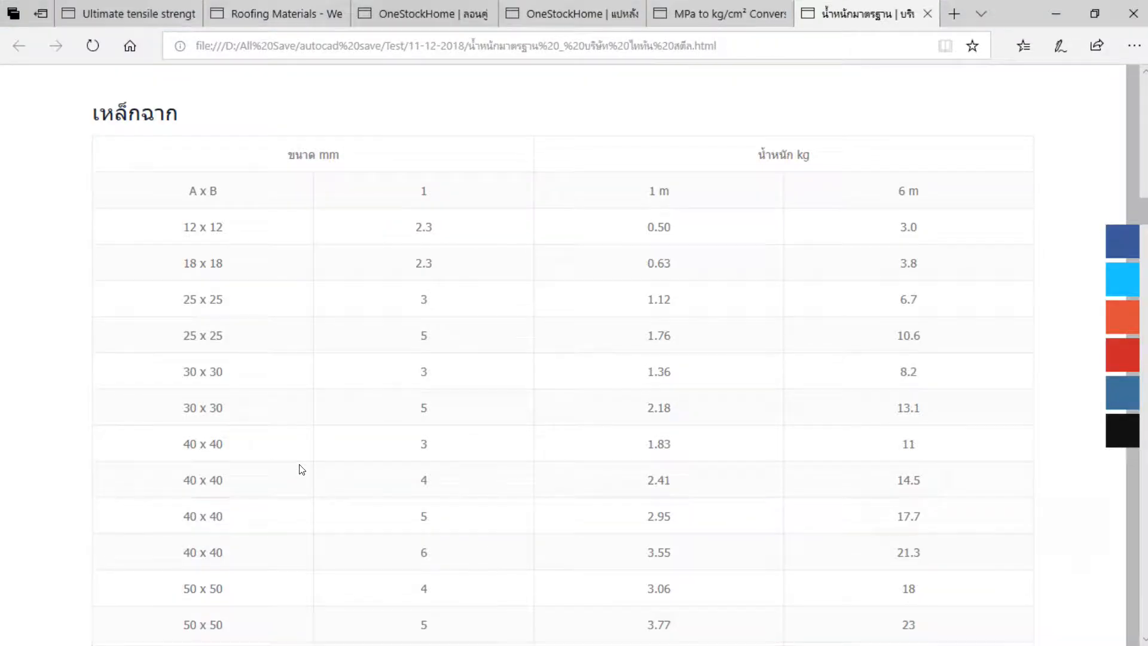
left_click(296, 13)
left_click(400, 7)
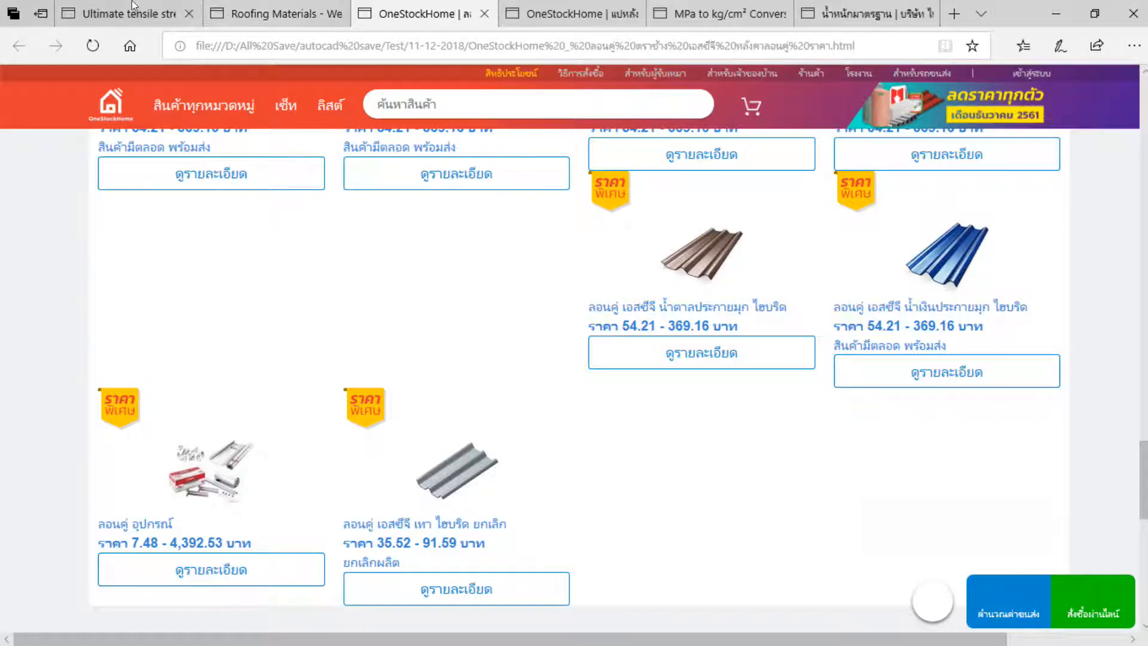
left_click(128, 13)
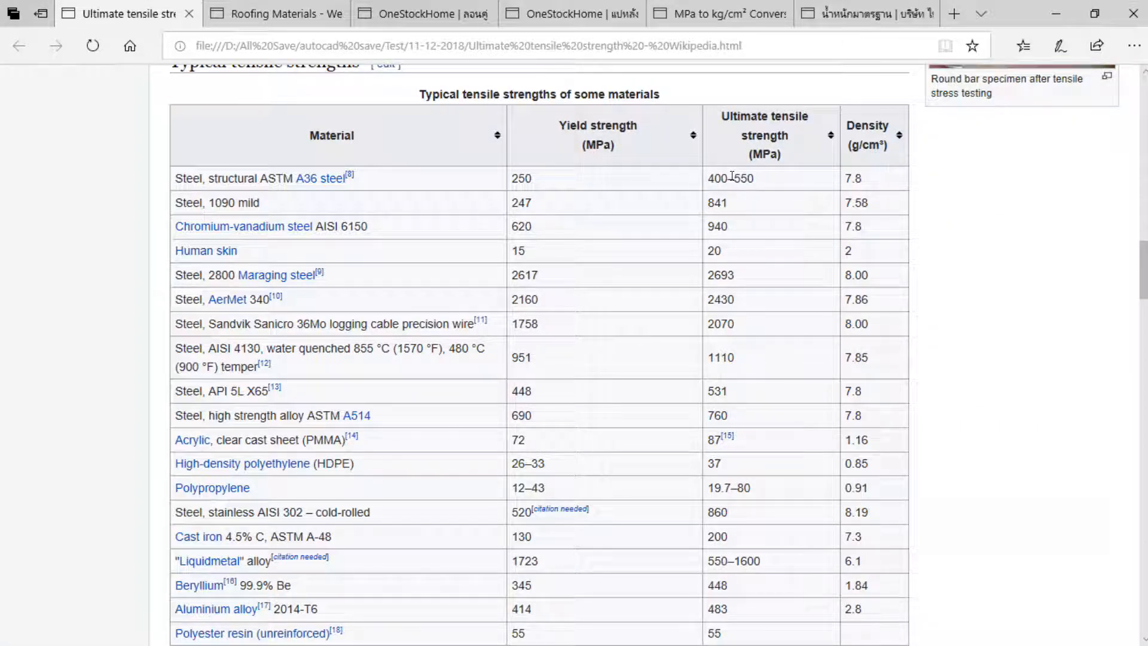
left_click_drag(556, 179, 501, 183)
left_click_drag(759, 183, 660, 188)
left_click(766, 183)
left_click_drag(532, 181, 518, 183)
left_click(1056, 13)
Step: Set the steel's minimum yield stress Fy to 2400 kgf/cm² and its minimum tensile strength Fu to 3900 kgf/cm²
type("2400")
left_click_drag(660, 306, 560, 309)
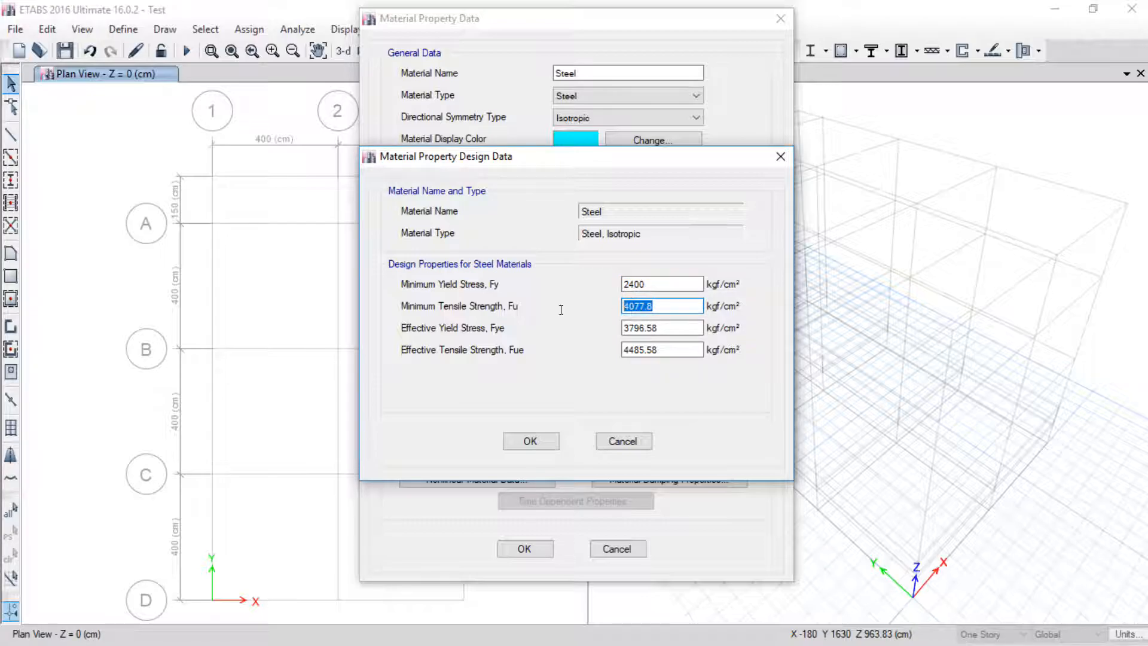
type("4000")
left_click_drag(650, 307, 518, 307)
type("3")
right_click(626, 306)
left_click(652, 305)
left_click(650, 302)
double_click(648, 306)
type("4")
type("39")
type("00")
left_click(897, 544)
mouse_move(497, 333)
left_mouse_down()
mouse_move(536, 321)
mouse_move(548, 344)
left_mouse_up()
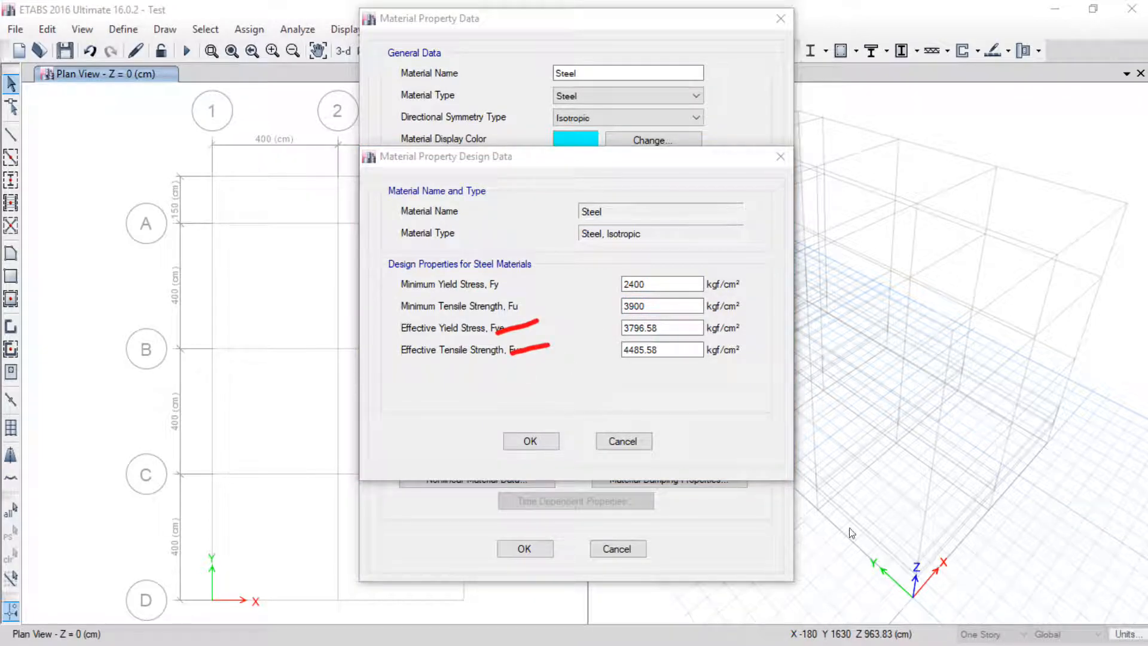
left_click(1058, 542)
Step: Set the effective yield stress Fye to 2400*1.1 and effective tensile strength Fue to 3900*1.1, and accept the Steel material's definition
left_click(574, 322)
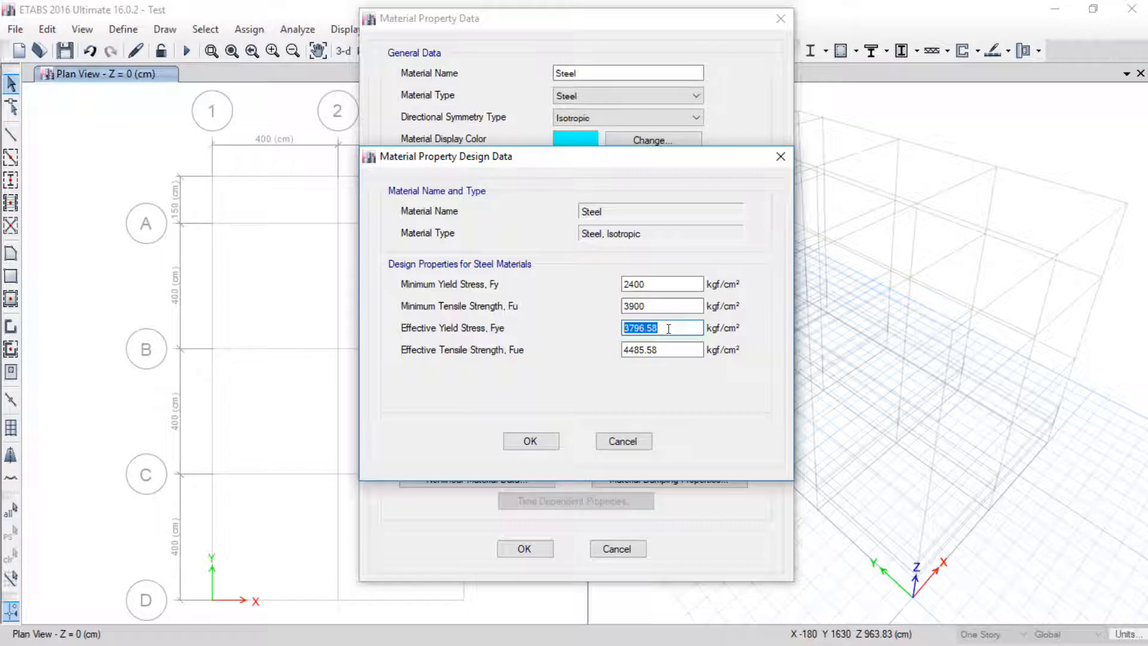
type("2400*1.1")
key("Tab")
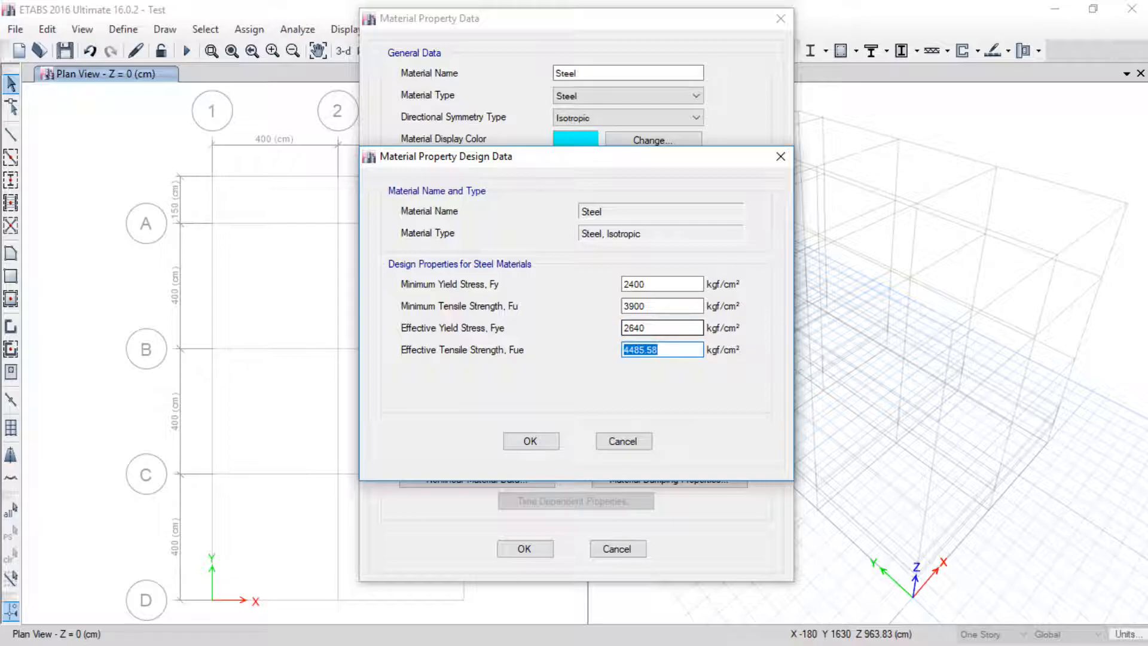
type("3900*1.1")
left_click(651, 328)
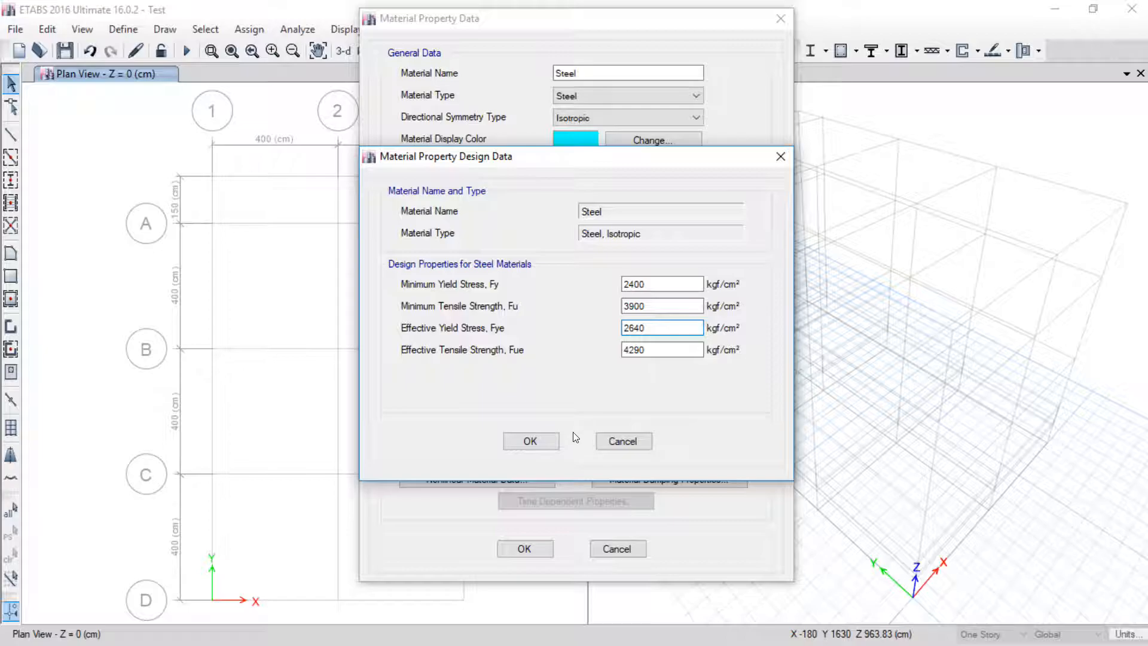
left_click(530, 440)
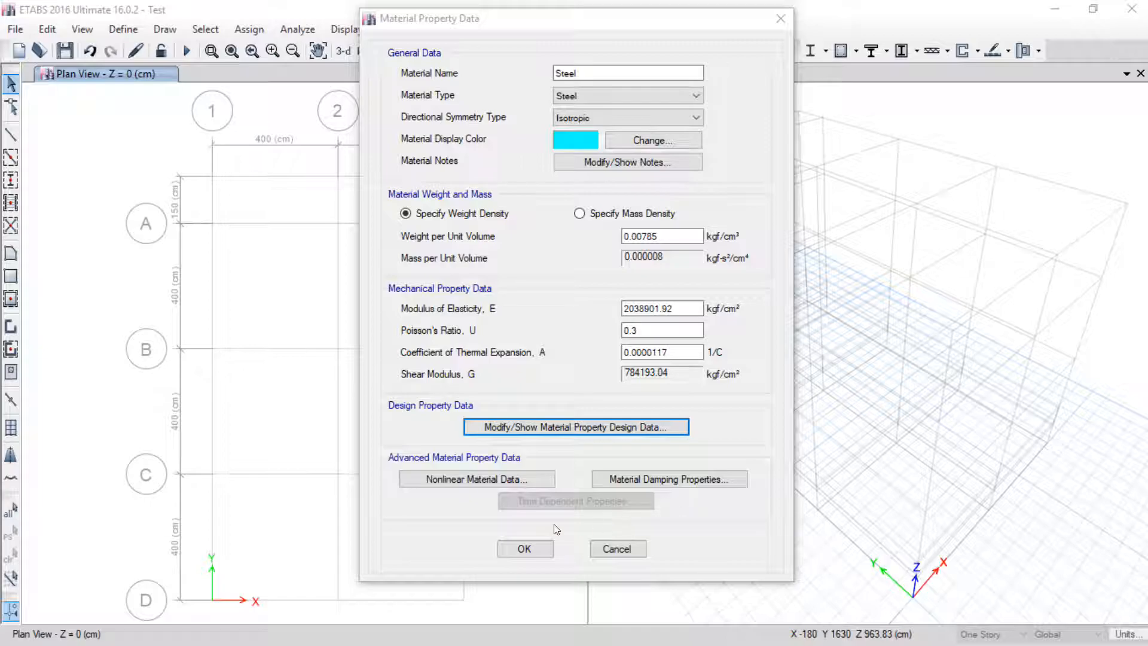
left_click(524, 546)
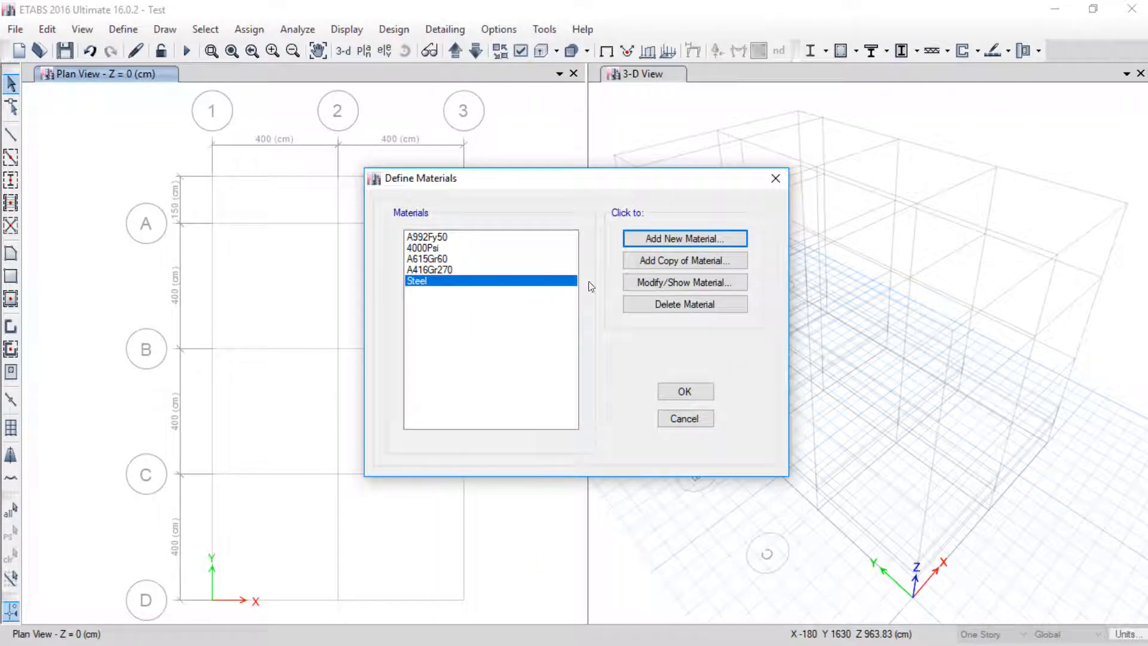
Step: Add a new United States material of type Concrete with the Customary standard and grade f'c 4000 psi
left_click(668, 239)
left_click(613, 302)
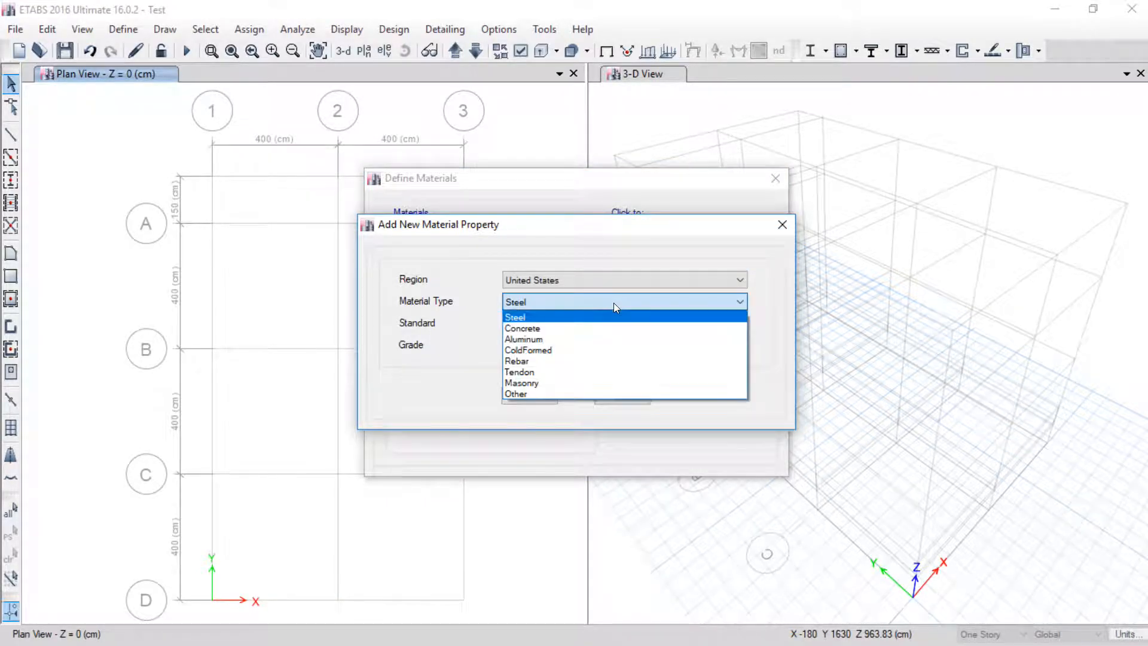
left_click(532, 327)
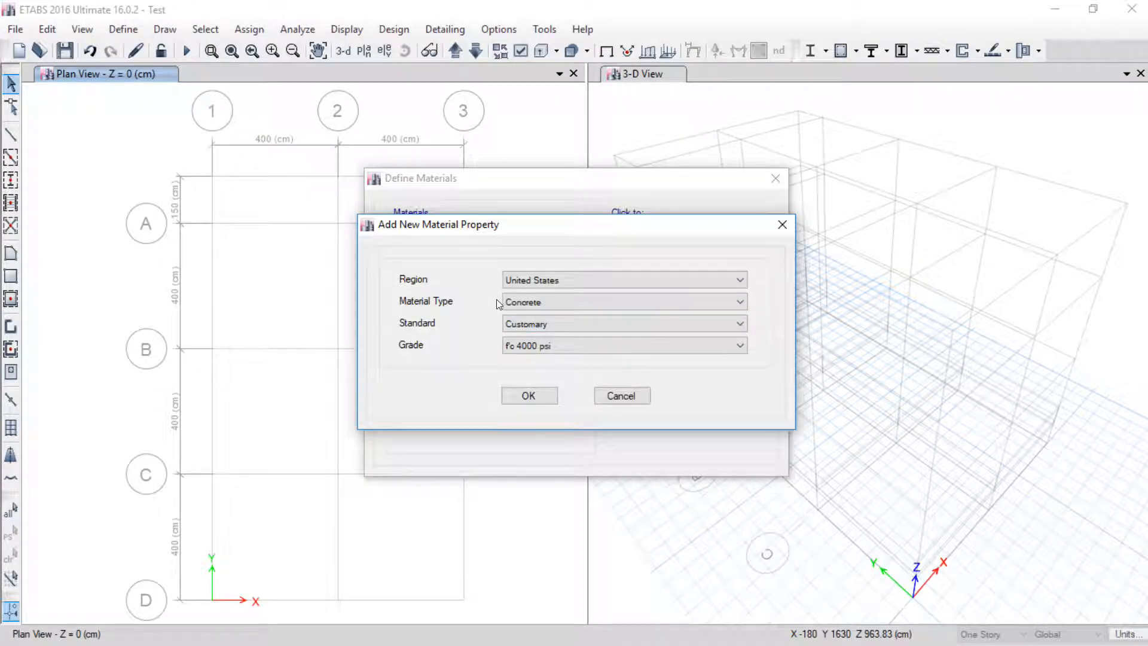
left_click(533, 323)
left_click(533, 339)
left_click(534, 347)
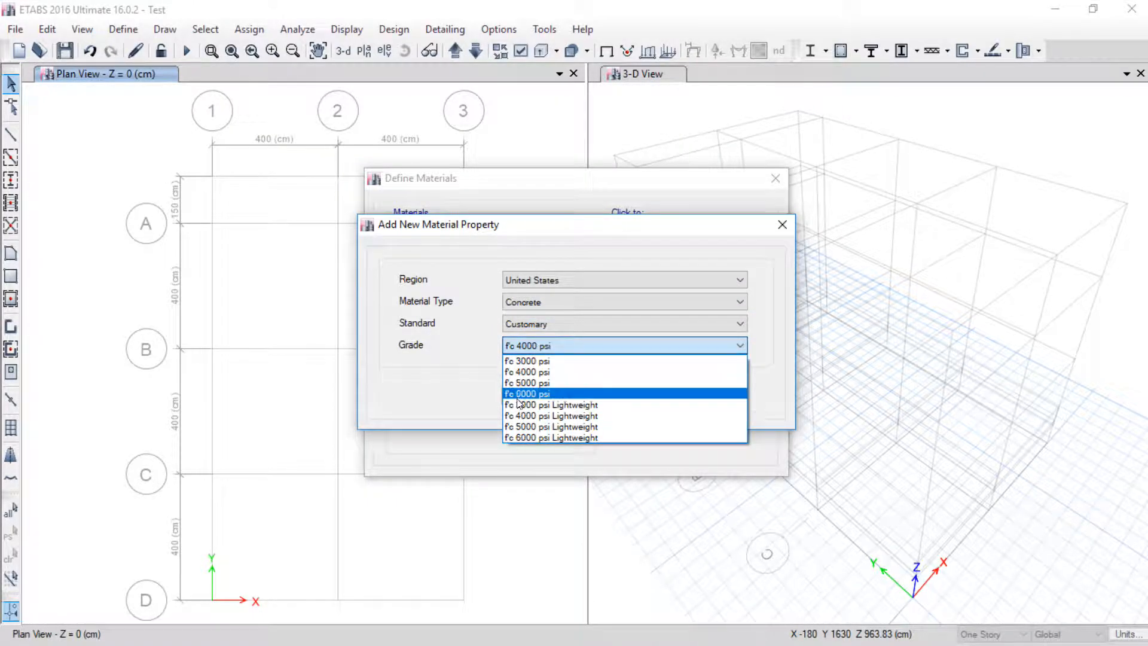
left_click(460, 367)
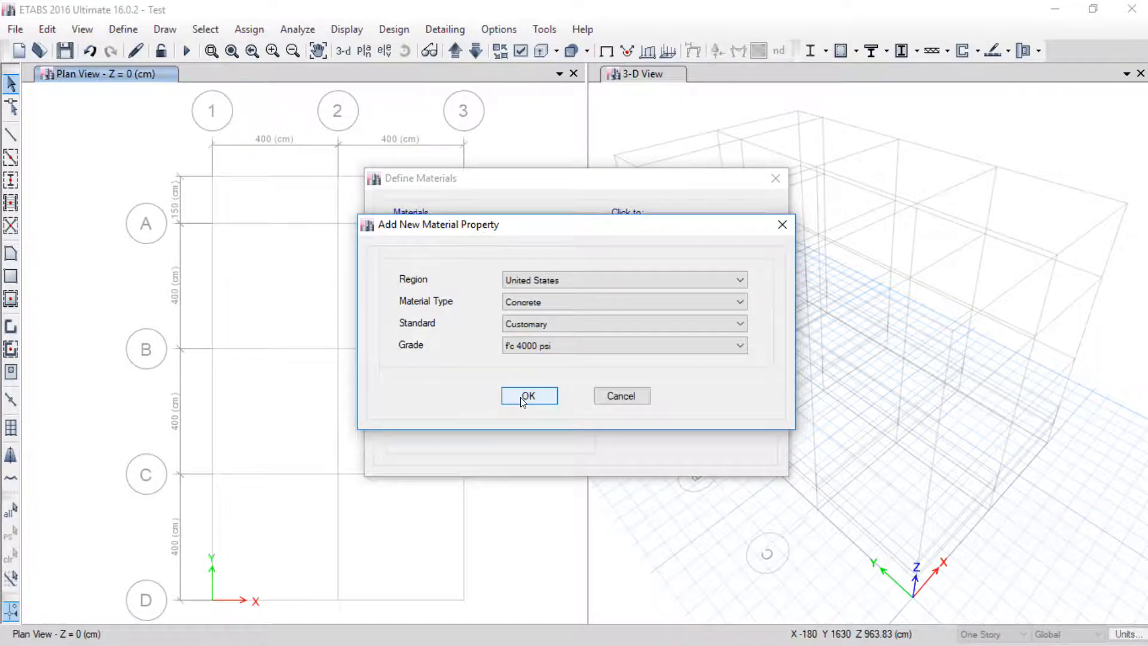
left_click(522, 399)
left_click_drag(601, 73, 490, 78)
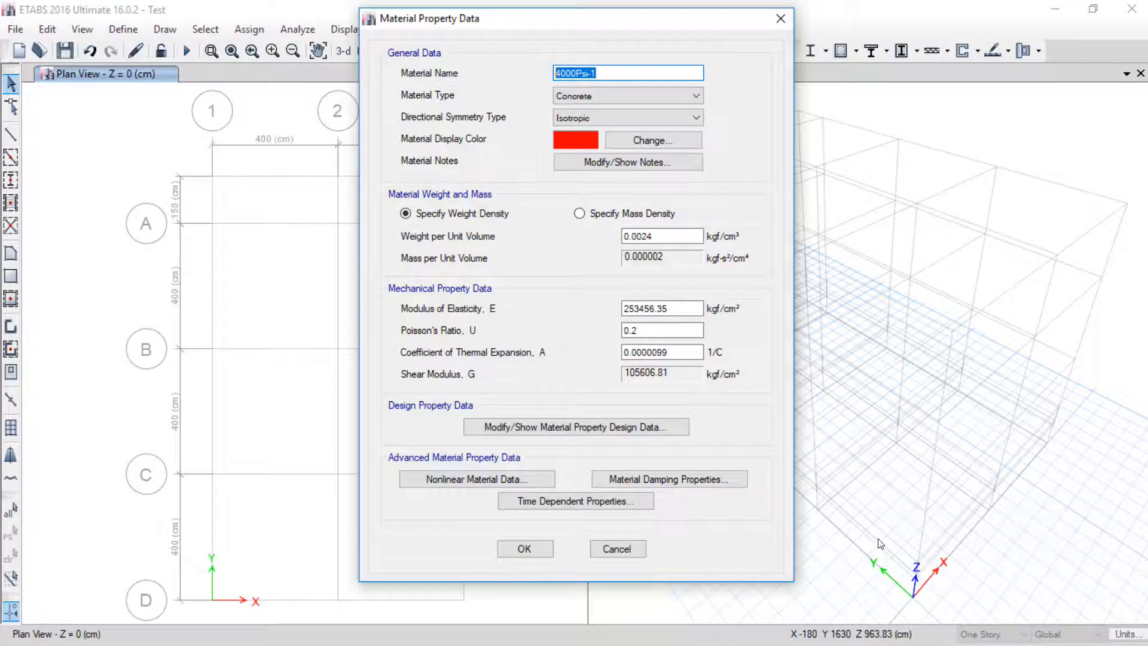
left_click_drag(632, 76, 704, 52)
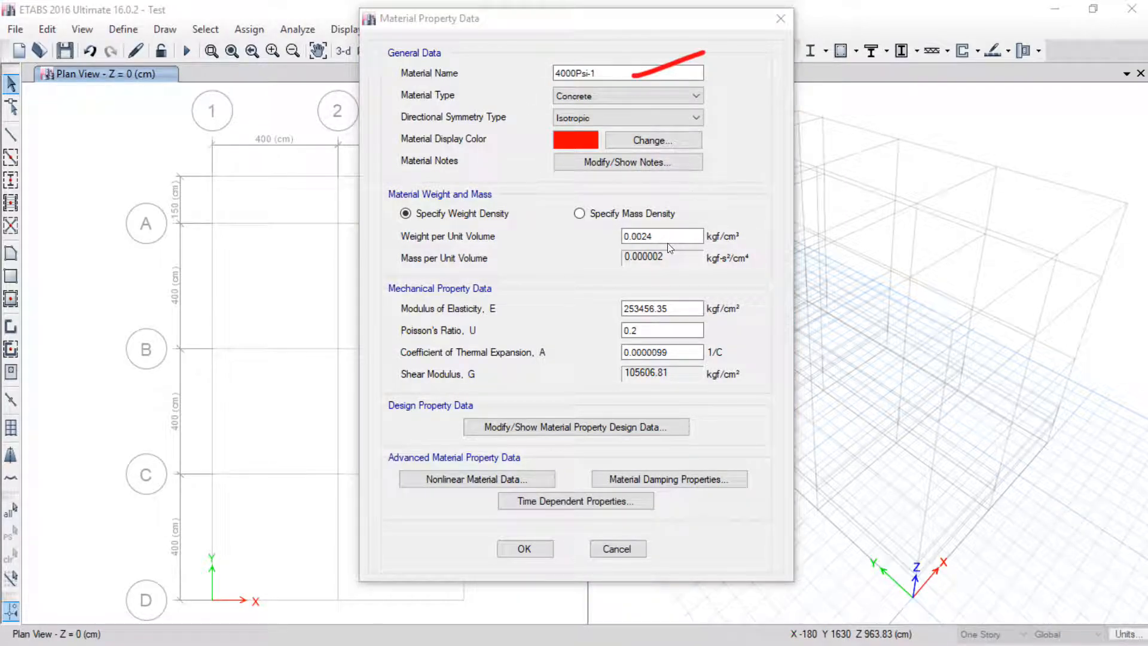
left_click_drag(657, 307, 824, 260)
left_click_drag(655, 238, 896, 182)
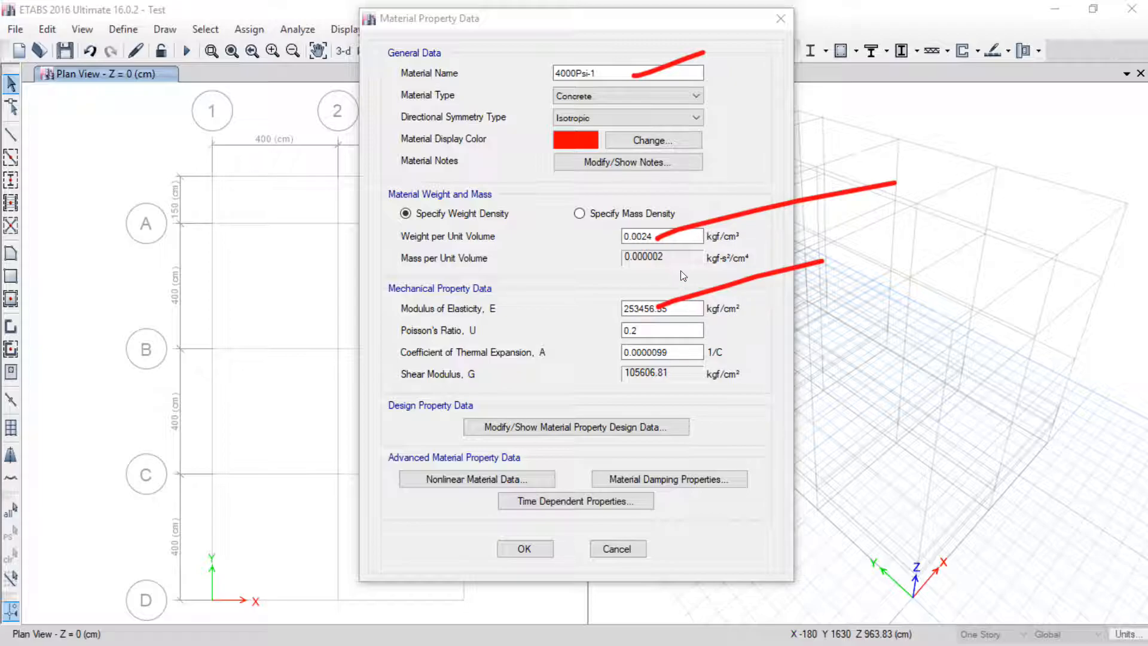
mouse_move(865, 144)
left_mouse_down()
mouse_move(894, 172)
mouse_move(936, 165)
mouse_move(923, 184)
left_mouse_up()
mouse_move(956, 147)
left_mouse_down()
mouse_move(940, 165)
mouse_move(988, 153)
mouse_move(1017, 172)
left_mouse_up()
mouse_move(1049, 120)
left_mouse_down()
mouse_move(1079, 263)
mouse_move(1105, 173)
left_mouse_up()
mouse_move(1123, 125)
left_mouse_down()
mouse_move(1085, 239)
mouse_move(1130, 234)
mouse_move(1136, 209)
mouse_move(1127, 231)
left_mouse_up()
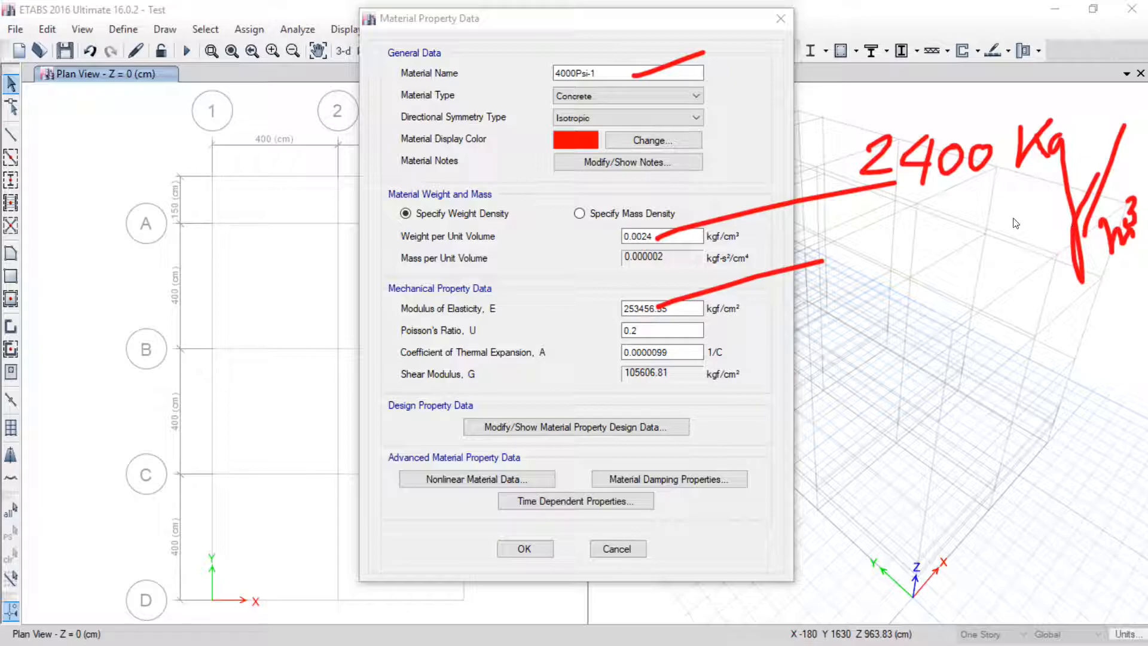
left_click_drag(501, 288, 496, 281)
left_click_drag(488, 335, 472, 391)
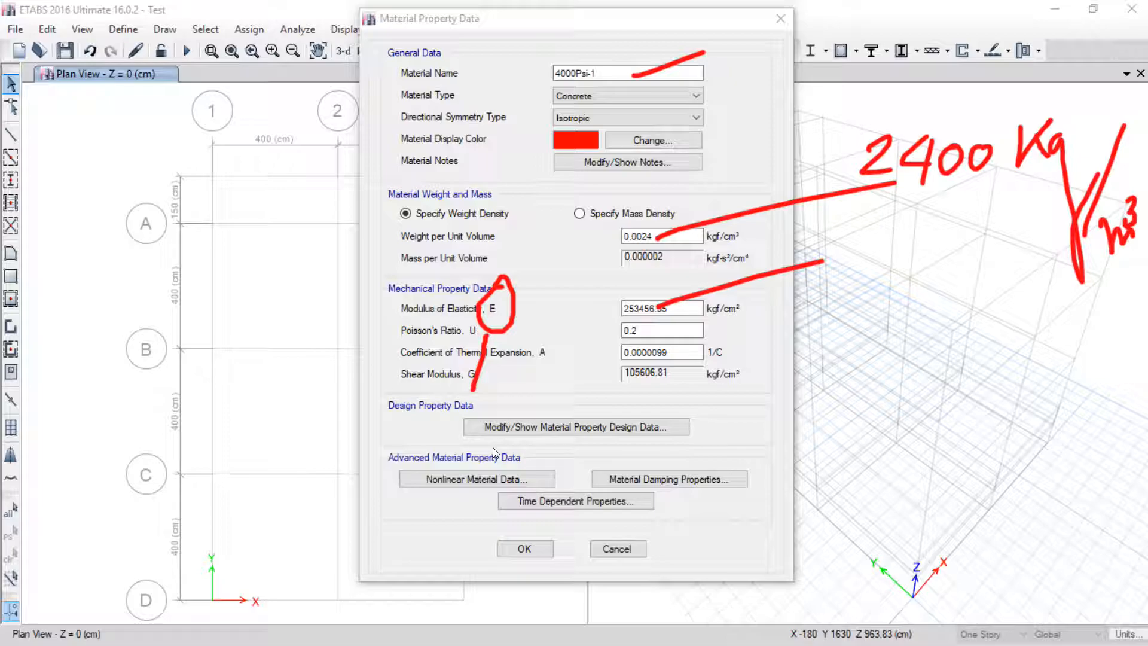
left_click_drag(685, 318, 752, 316)
mouse_move(528, 375)
left_mouse_down()
mouse_move(534, 444)
mouse_move(575, 374)
mouse_move(606, 432)
left_mouse_up()
mouse_move(638, 393)
left_mouse_down()
mouse_move(622, 428)
mouse_move(643, 394)
mouse_move(665, 441)
mouse_move(682, 392)
mouse_move(717, 418)
mouse_move(736, 341)
mouse_move(843, 341)
left_mouse_up()
left_click_drag(743, 426, 786, 418)
left_click_drag(811, 372, 810, 381)
left_click_drag(96, 124, 128, 105)
mouse_move(86, 190)
left_mouse_down()
mouse_move(131, 171)
mouse_move(166, 206)
left_mouse_up()
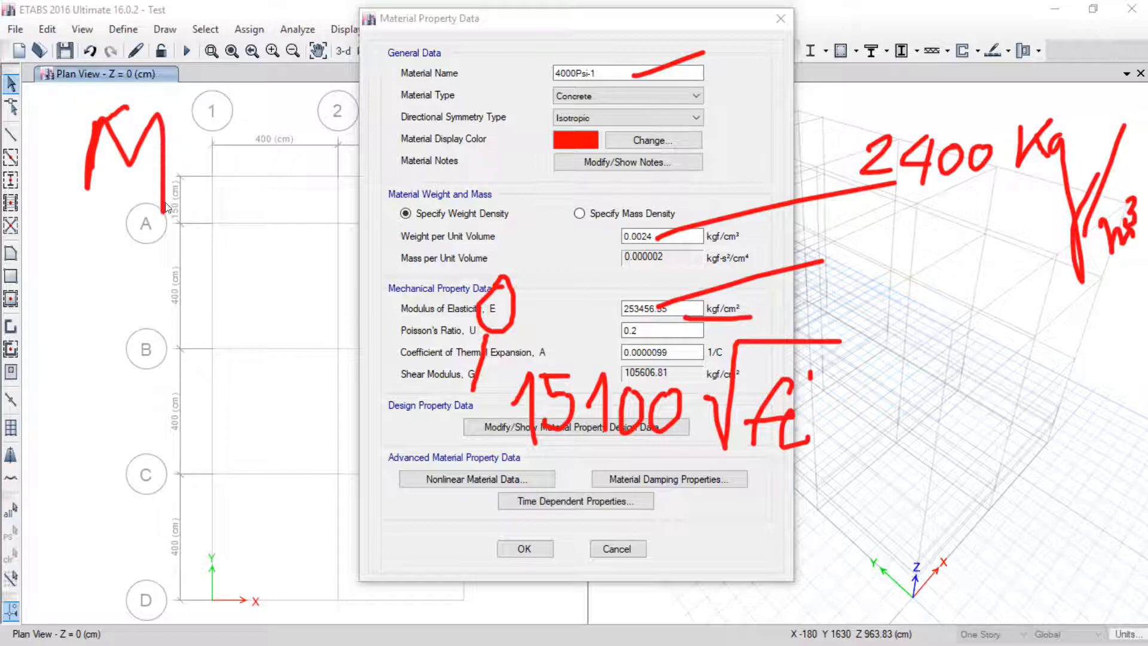
mouse_move(196, 126)
left_mouse_down()
mouse_move(197, 230)
mouse_move(212, 157)
mouse_move(200, 176)
mouse_move(230, 210)
mouse_move(269, 206)
left_mouse_up()
mouse_move(75, 250)
left_mouse_down()
mouse_move(106, 302)
mouse_move(93, 321)
left_mouse_up()
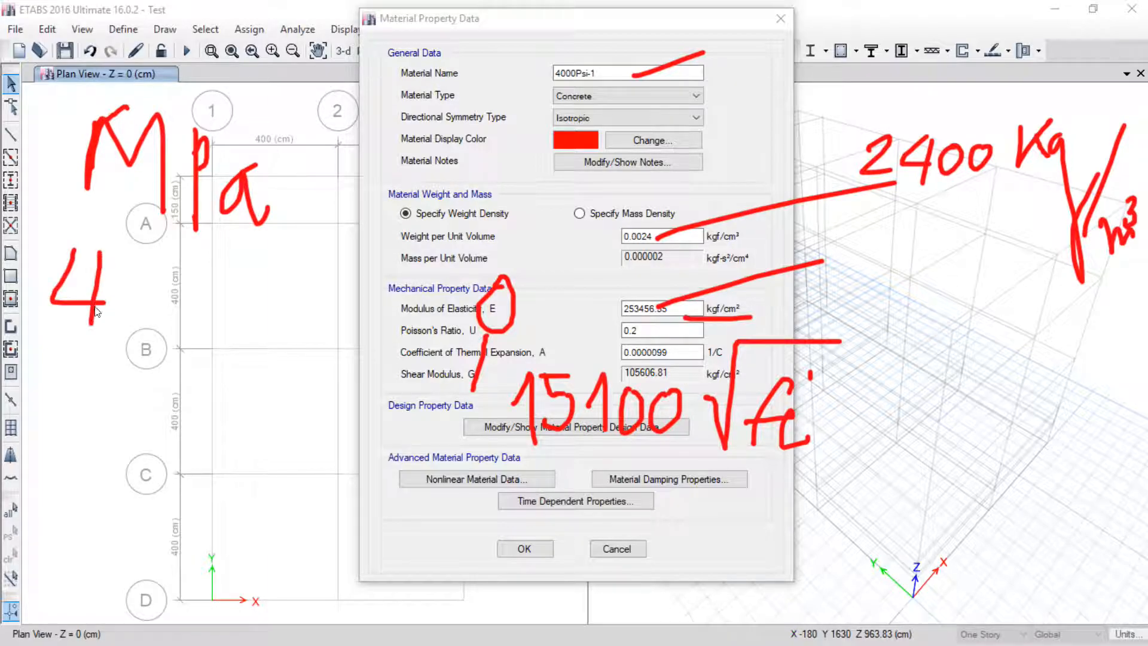
left_click_drag(117, 256, 108, 334)
mouse_move(157, 285)
left_mouse_down()
mouse_move(148, 321)
mouse_move(156, 285)
left_mouse_up()
mouse_move(179, 282)
left_mouse_down()
mouse_move(168, 302)
mouse_move(196, 298)
mouse_move(179, 286)
mouse_move(242, 227)
mouse_move(333, 223)
left_mouse_up()
mouse_move(255, 268)
left_mouse_down()
mouse_move(279, 250)
mouse_move(245, 320)
left_mouse_up()
left_click_drag(242, 284, 277, 305)
left_click_drag(288, 245, 284, 262)
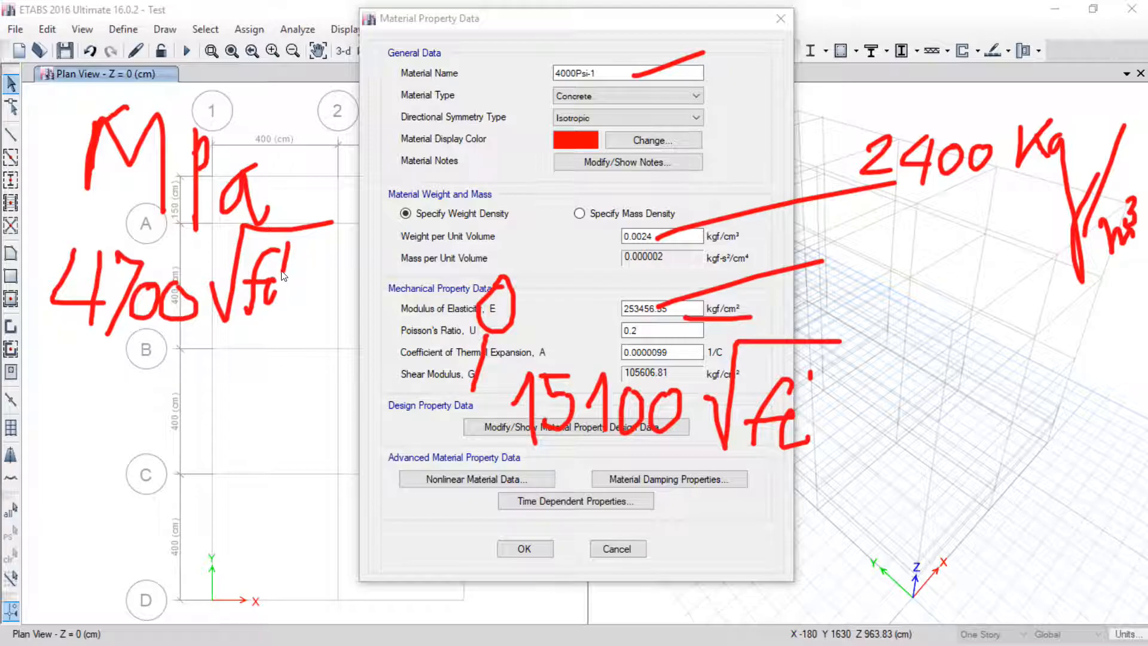
left_click_drag(855, 410, 908, 365)
left_click_drag(954, 107, 987, 98)
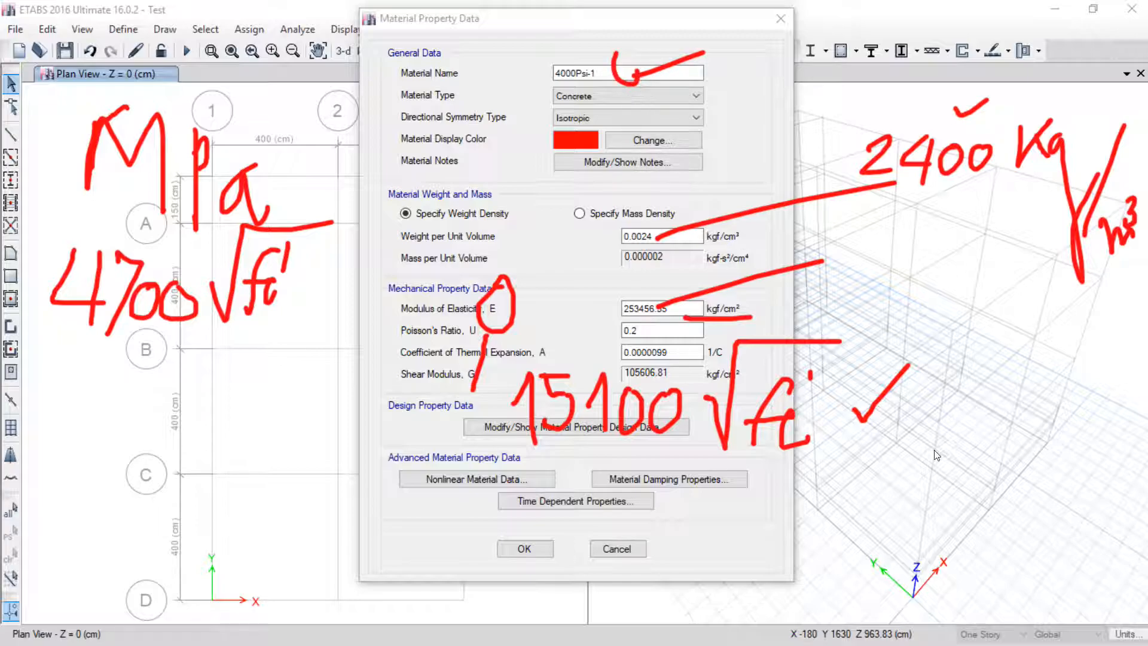
left_click_drag(475, 441, 491, 427)
key("Escape")
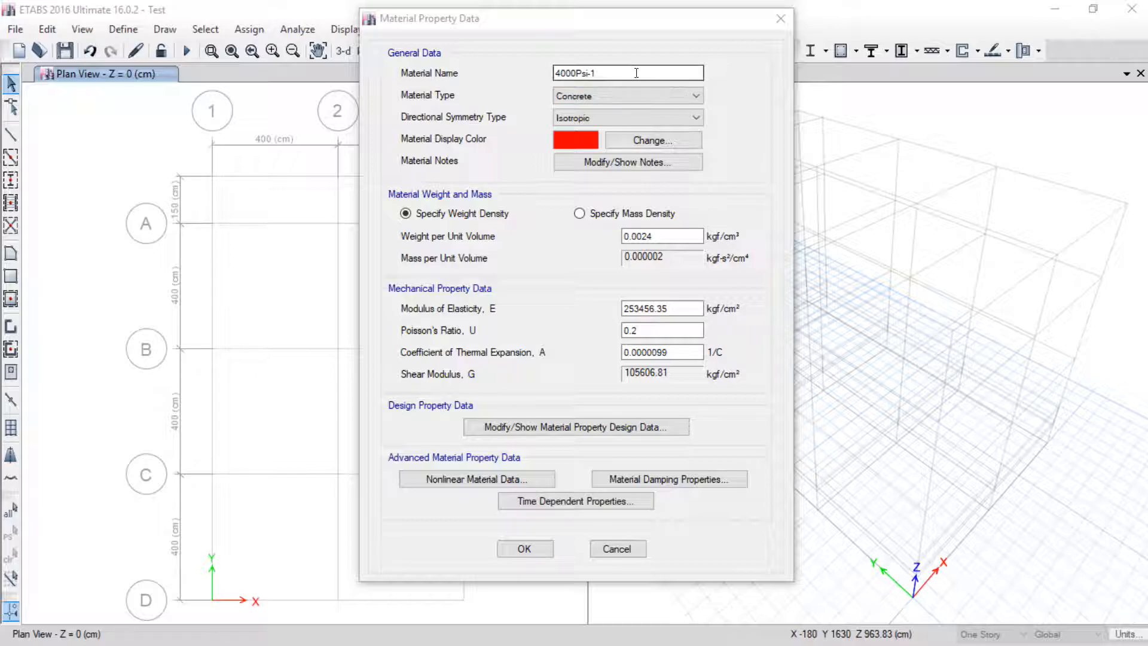
Step: Rename the new concrete material as Con-250ksc
left_click_drag(636, 73, 341, 85)
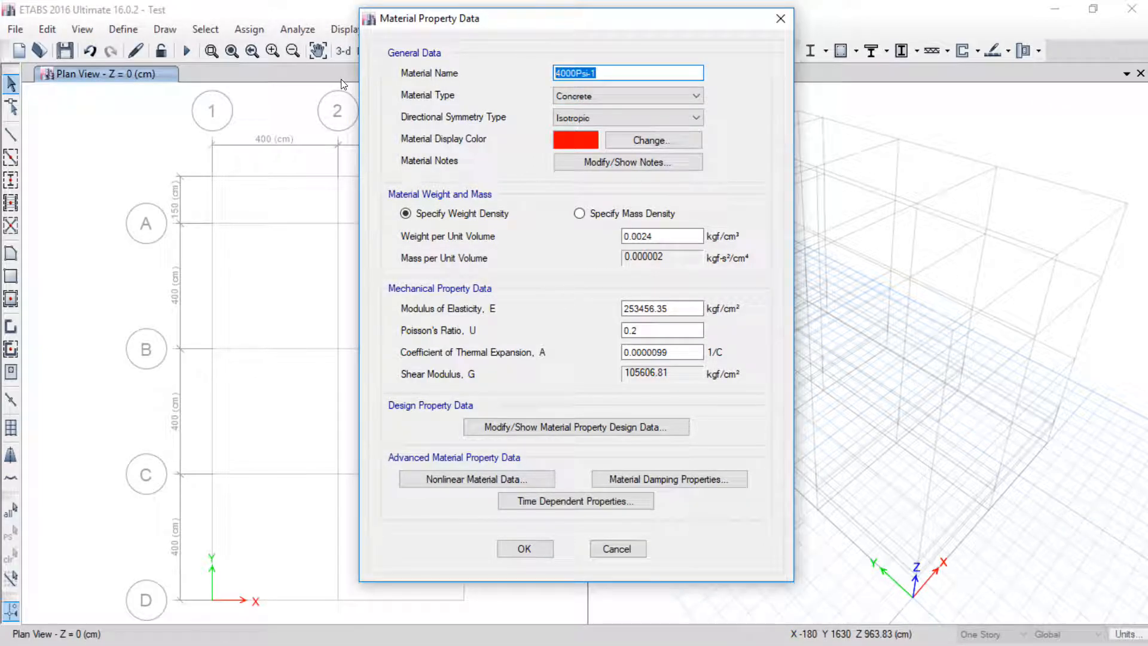
type("Con-")
type("250ksc")
Step: Set the Con-250ksc concrete's modulus of elasticity E to 15100 times the square root of 250
left_click(668, 309)
left_click_drag(686, 306, 550, 310)
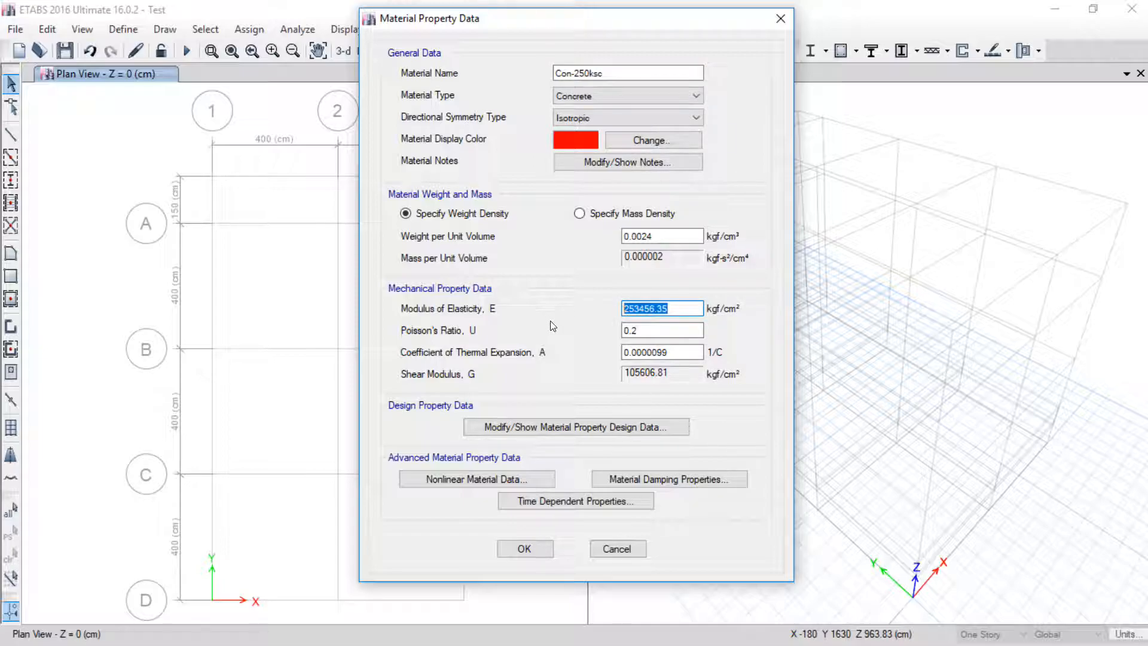
type("15100")
left_click(866, 520)
left_click_drag(693, 313, 711, 288)
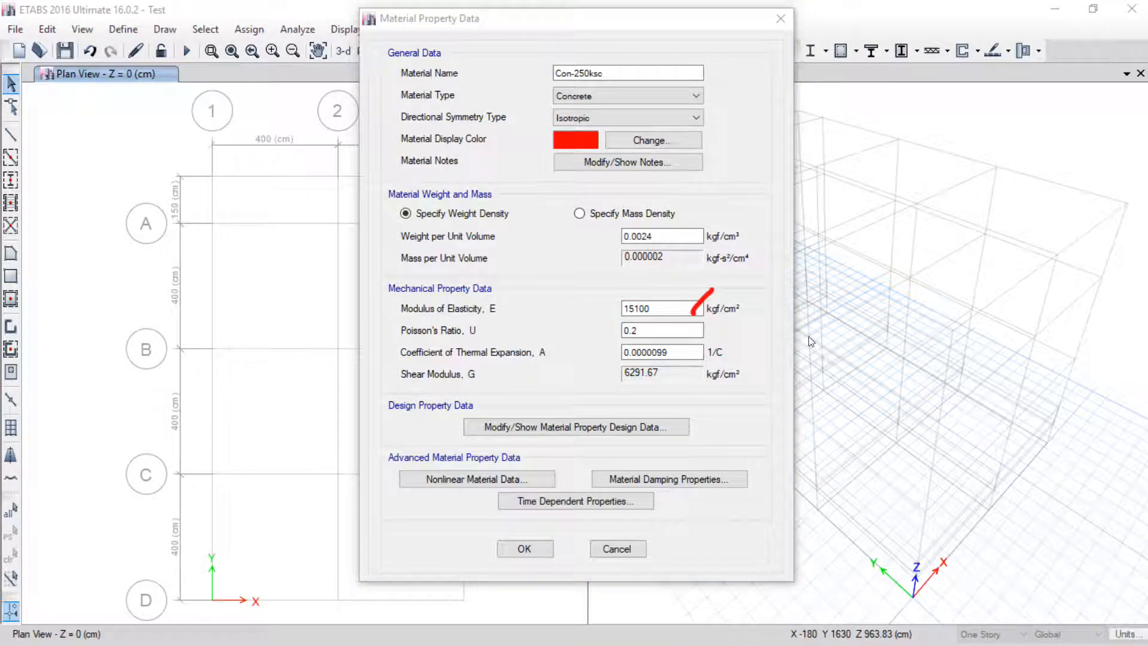
left_click(665, 303)
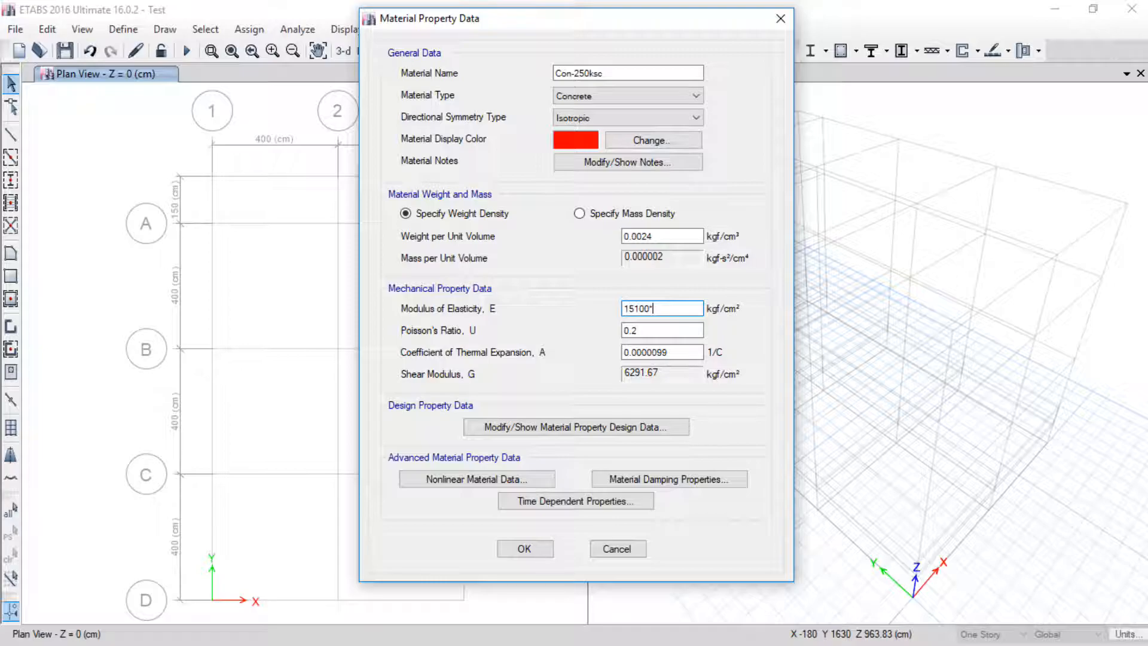
type("sq")
type("250")
left_click(661, 308)
key("Return")
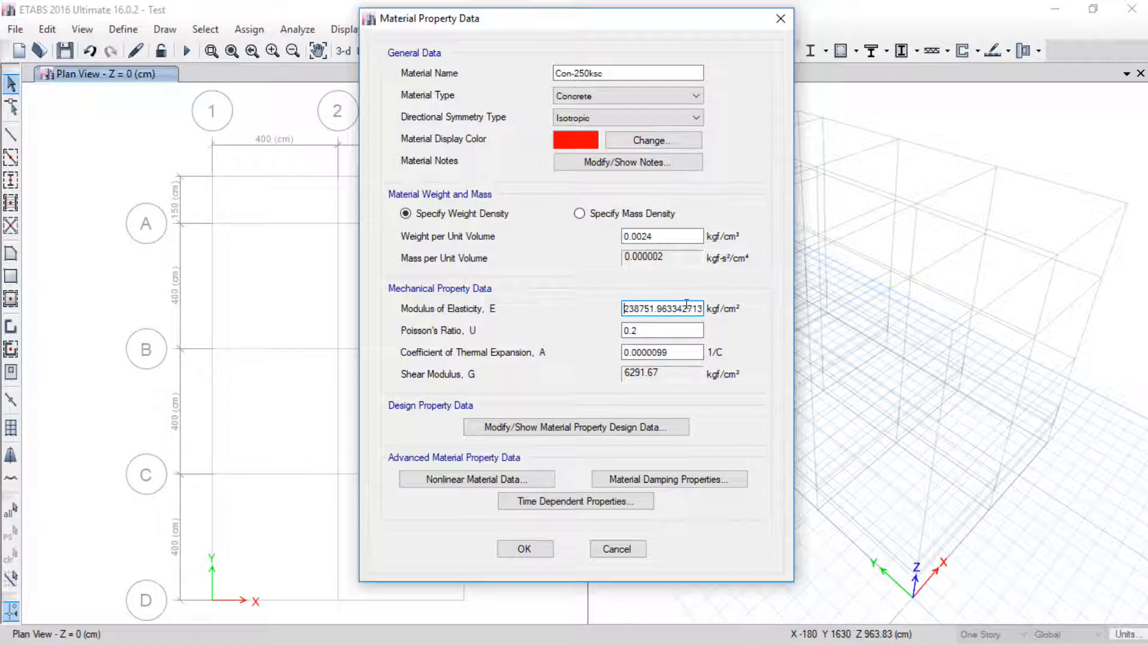
double_click(655, 308, "shift")
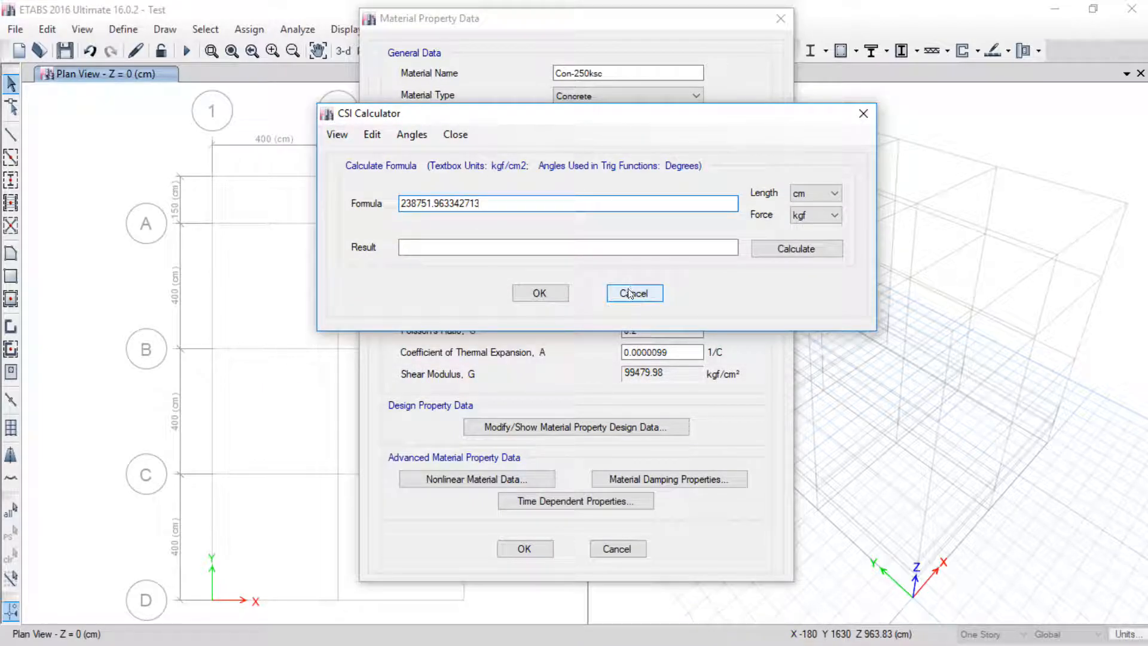
left_click(423, 132)
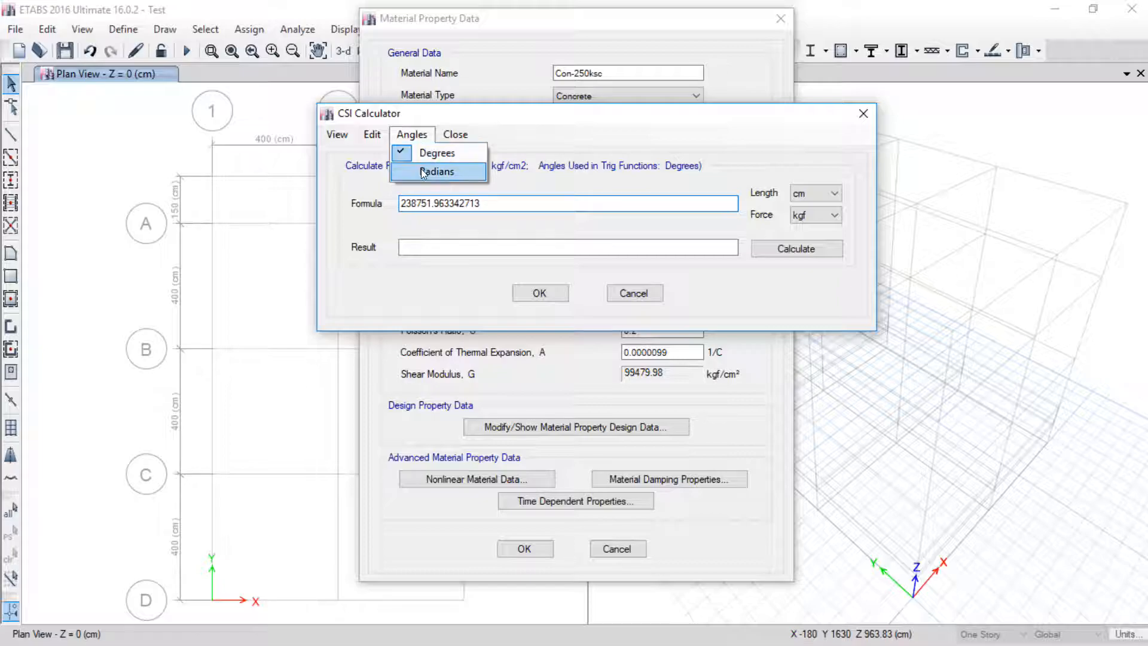
left_click(422, 170)
left_click(418, 134)
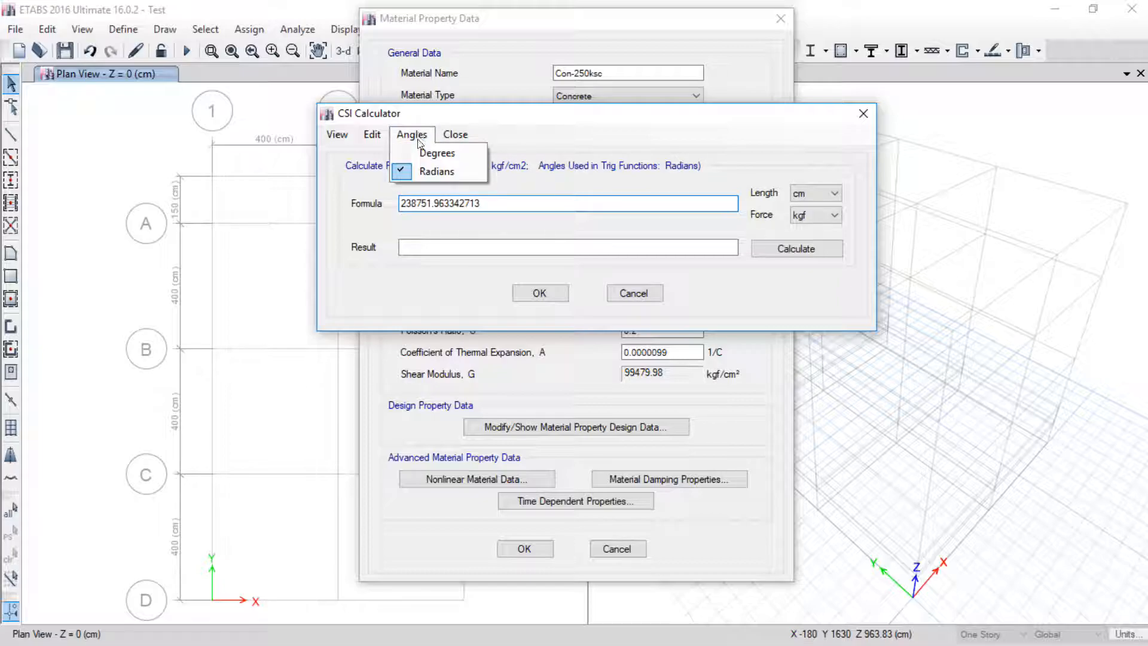
left_click(424, 154)
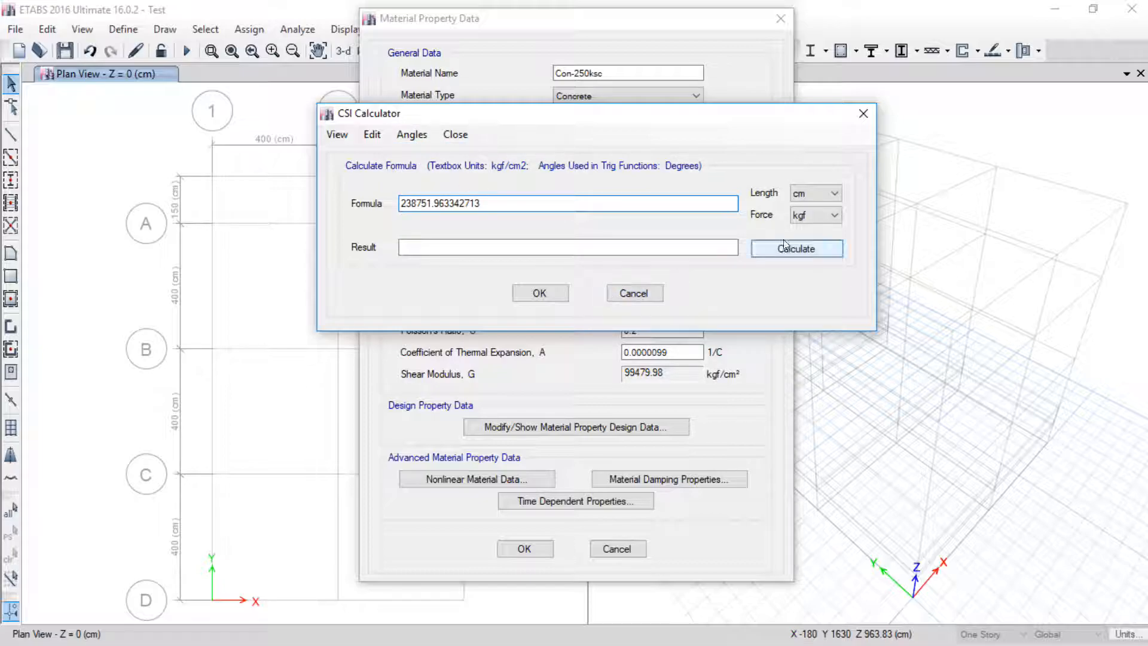
left_click(627, 291)
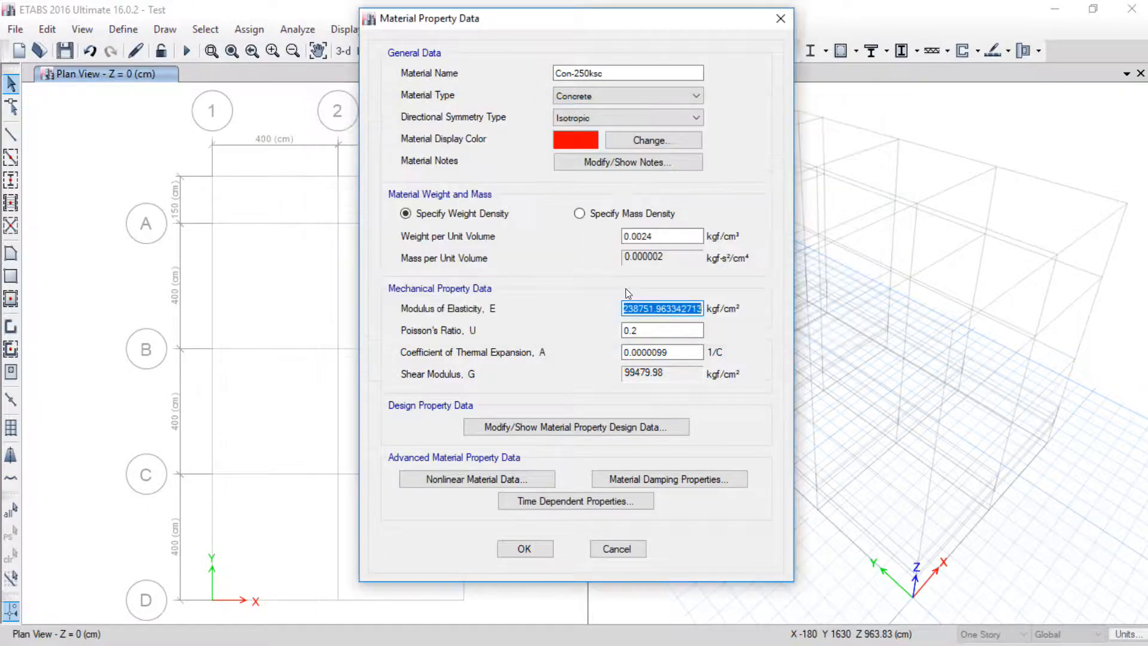
left_click(664, 329)
left_click(666, 352)
left_click(676, 331)
left_click(675, 350)
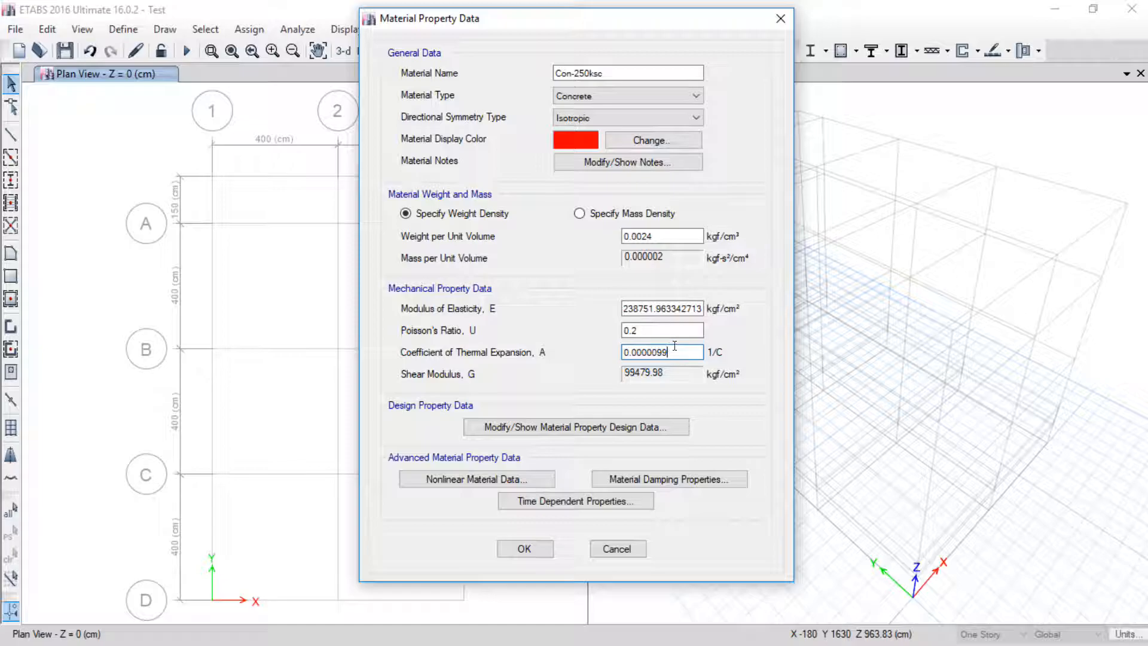
left_click(665, 330)
left_click_drag(613, 439, 701, 412)
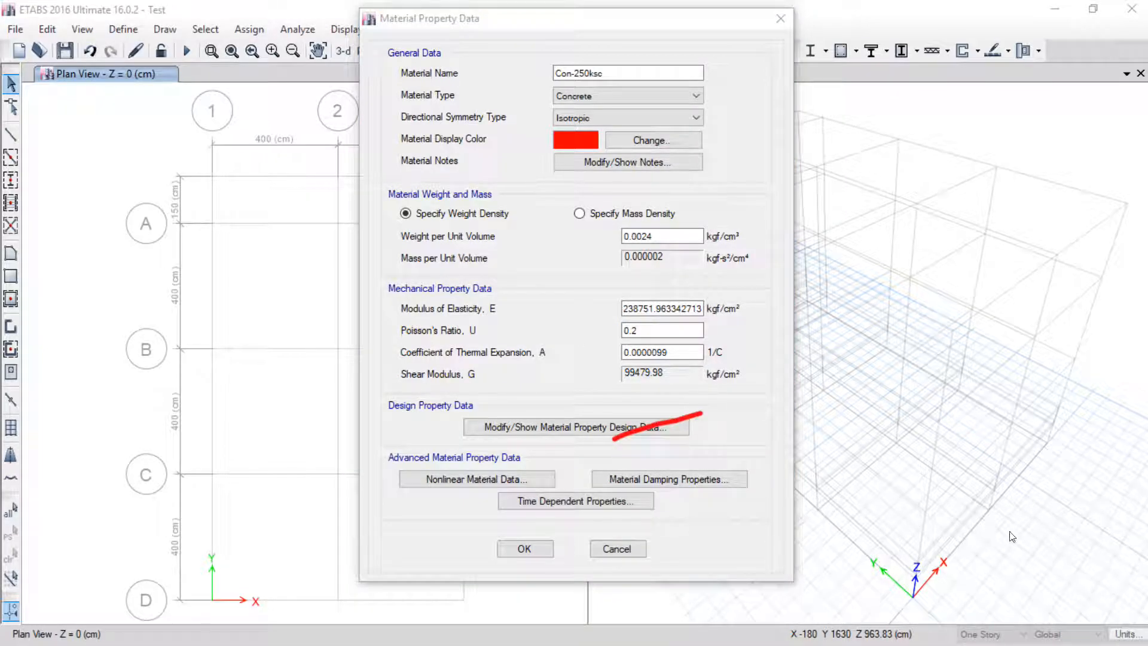
left_click(1064, 538)
Step: Set the concrete's specified compressive strength f'c to 250 kgf/cm² and accept the Con-250ksc material's definition
left_click(595, 426)
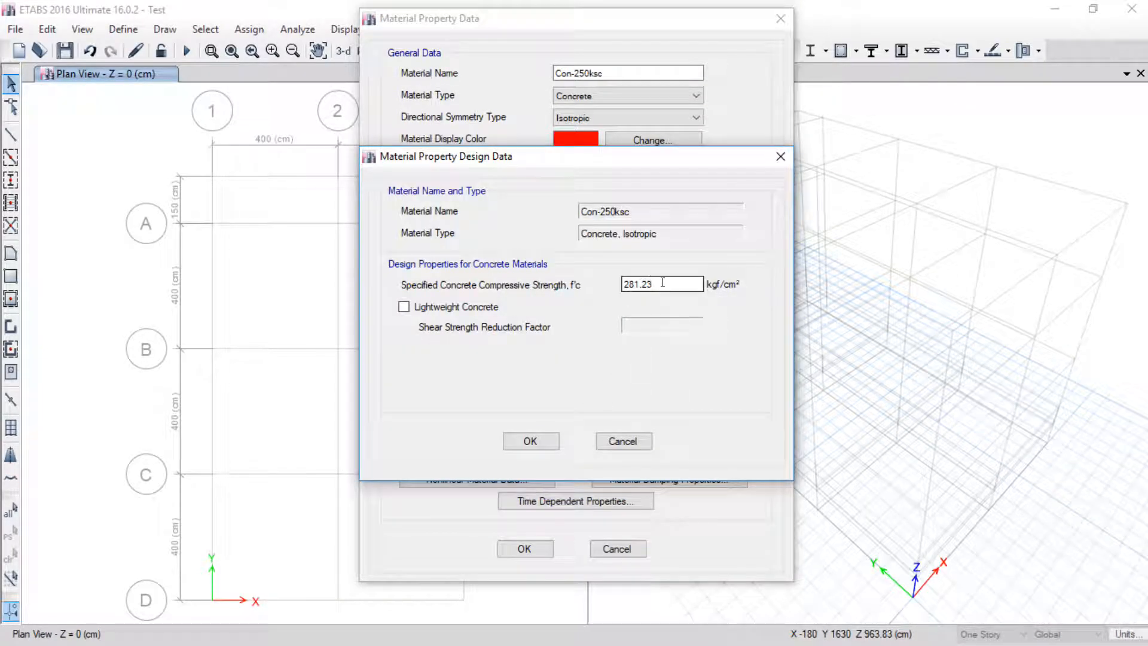
left_click_drag(664, 289, 719, 268)
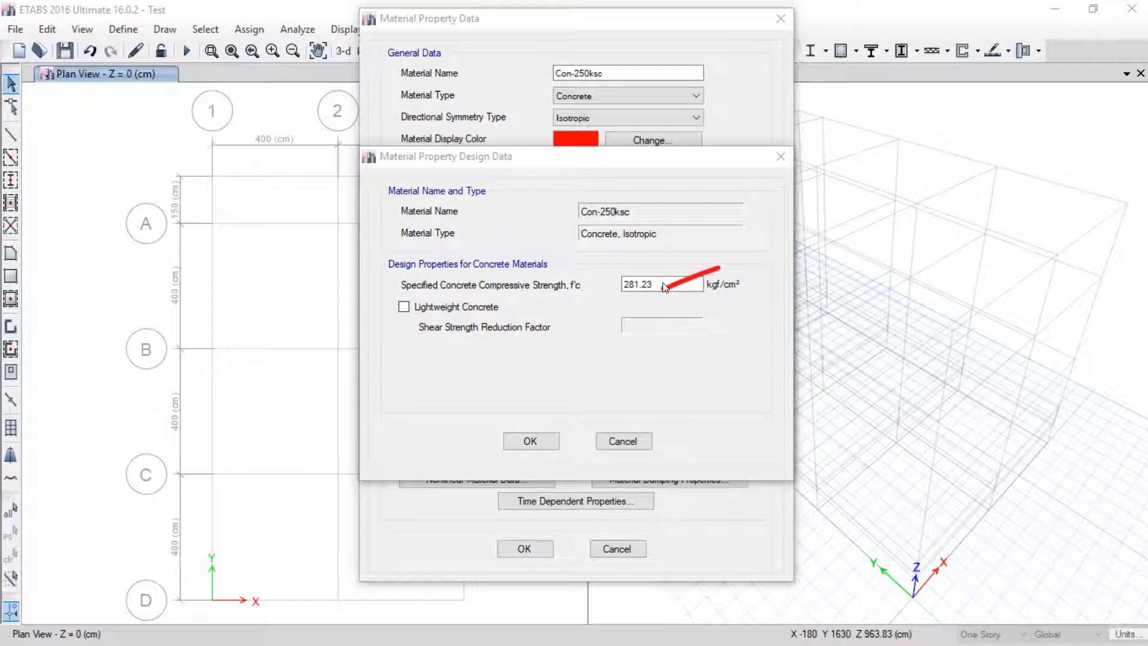
left_click_drag(662, 283, 577, 276)
left_click(1058, 541)
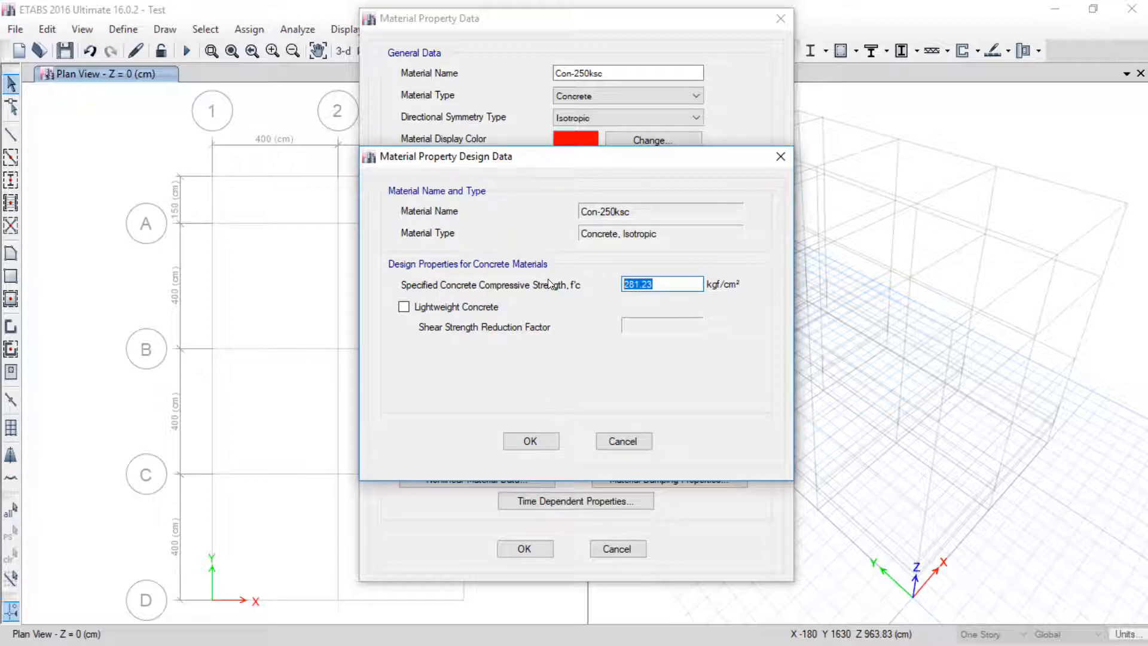
type("25")
left_click(528, 441)
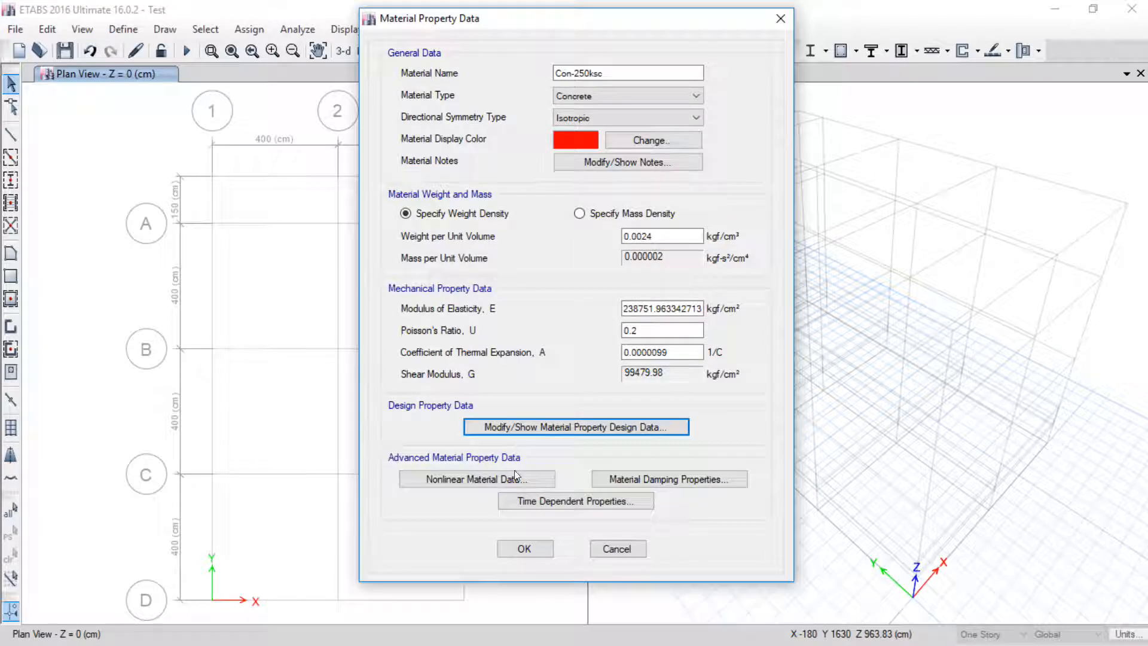
left_click(524, 549)
Step: Add a new United States material of type Rebar with the ASTM A615 standard and Grade 60
left_click(692, 241)
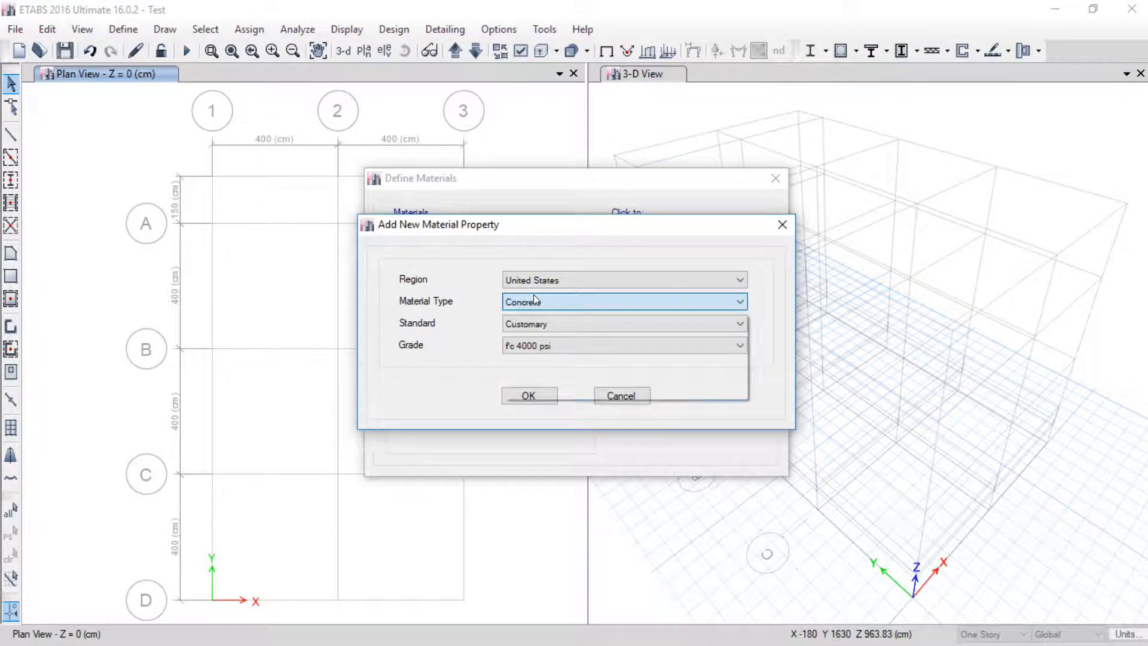
left_click(535, 300)
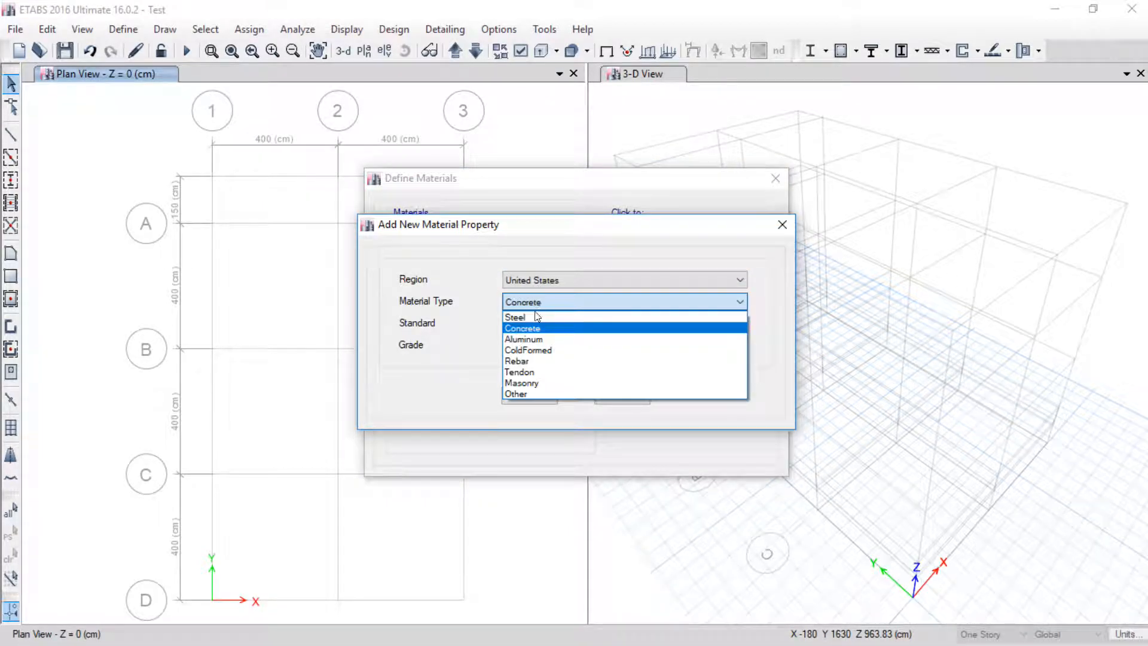
left_click(513, 361)
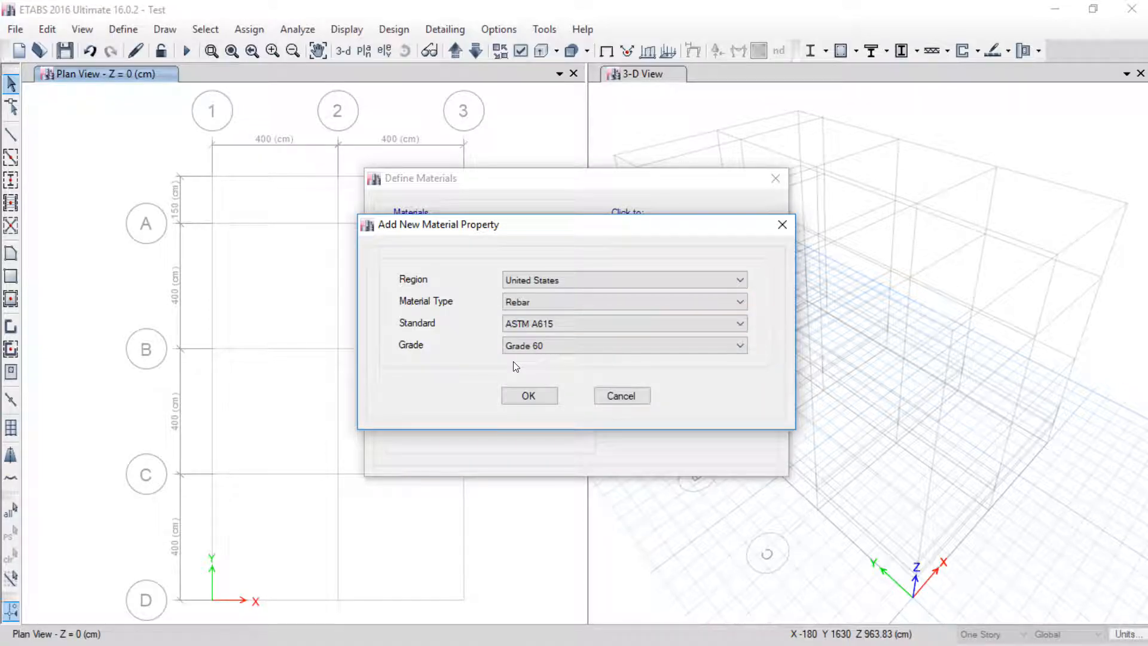
left_click(538, 323)
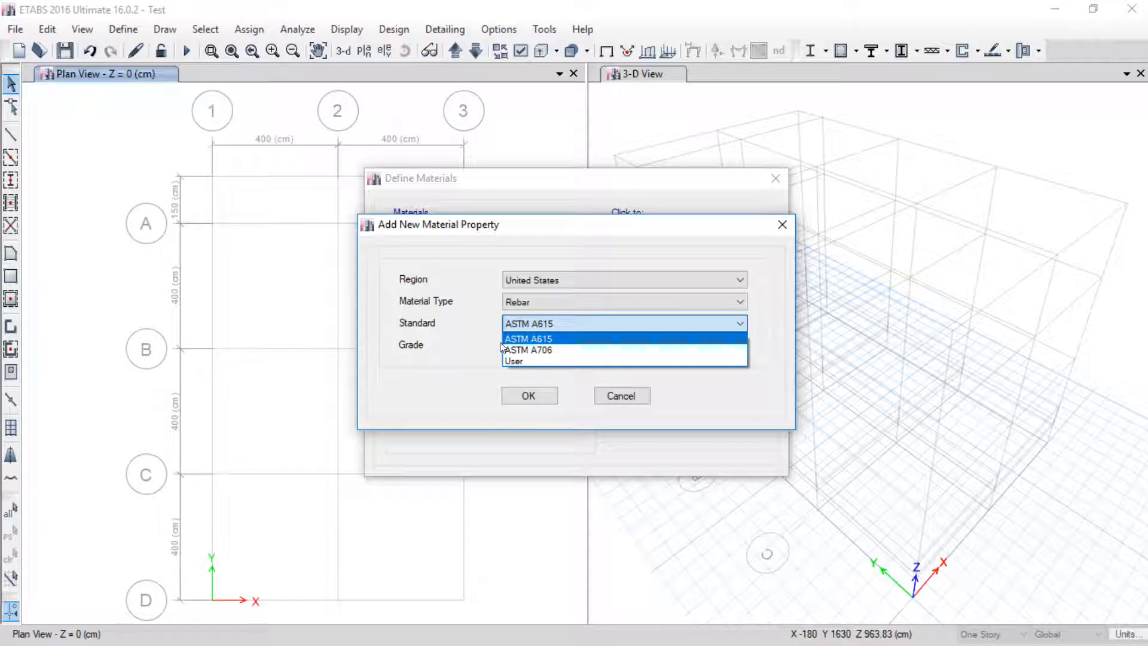
left_click(579, 340)
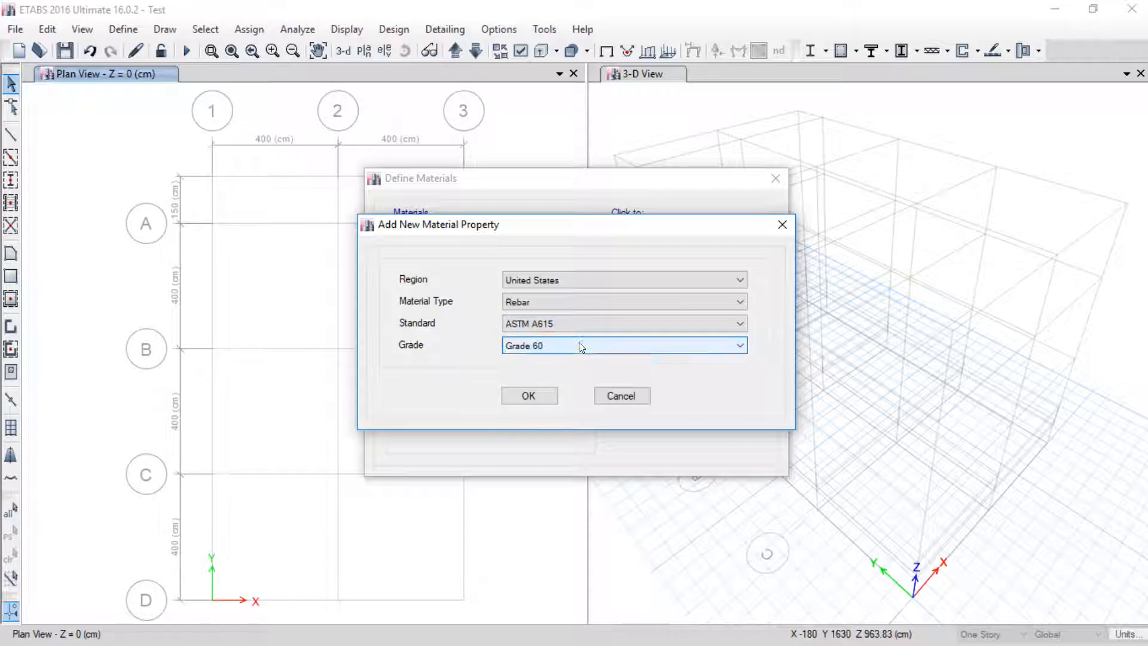
left_click(538, 324)
left_click(537, 358)
left_click(542, 326)
left_click(541, 339)
left_click(540, 345)
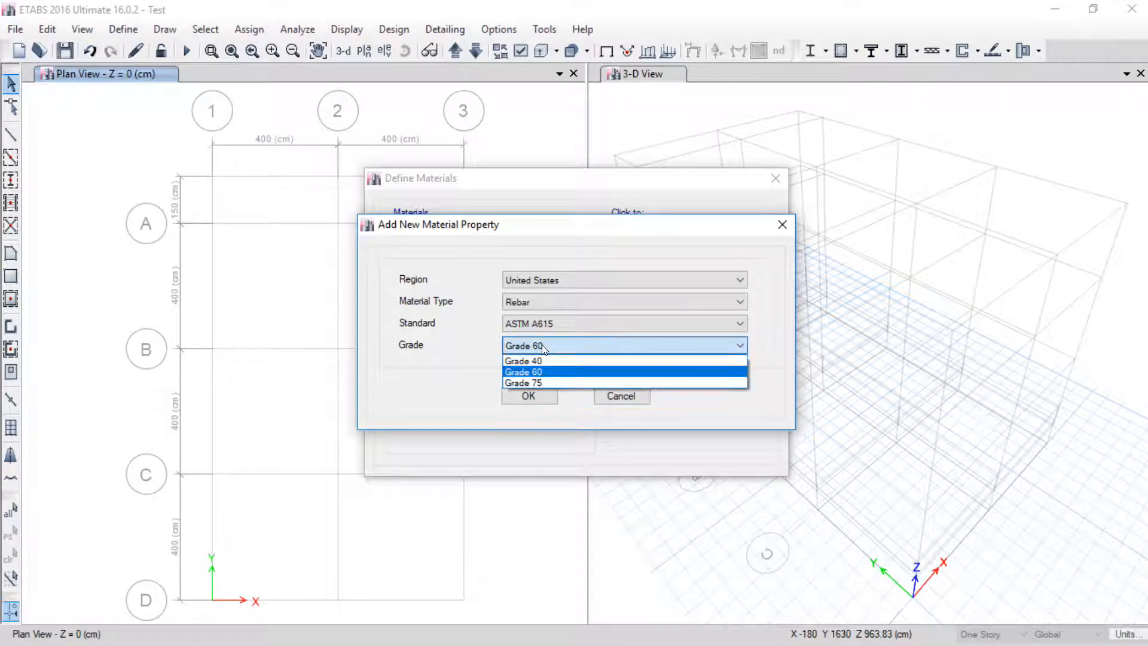
left_click(540, 349)
left_click(528, 395)
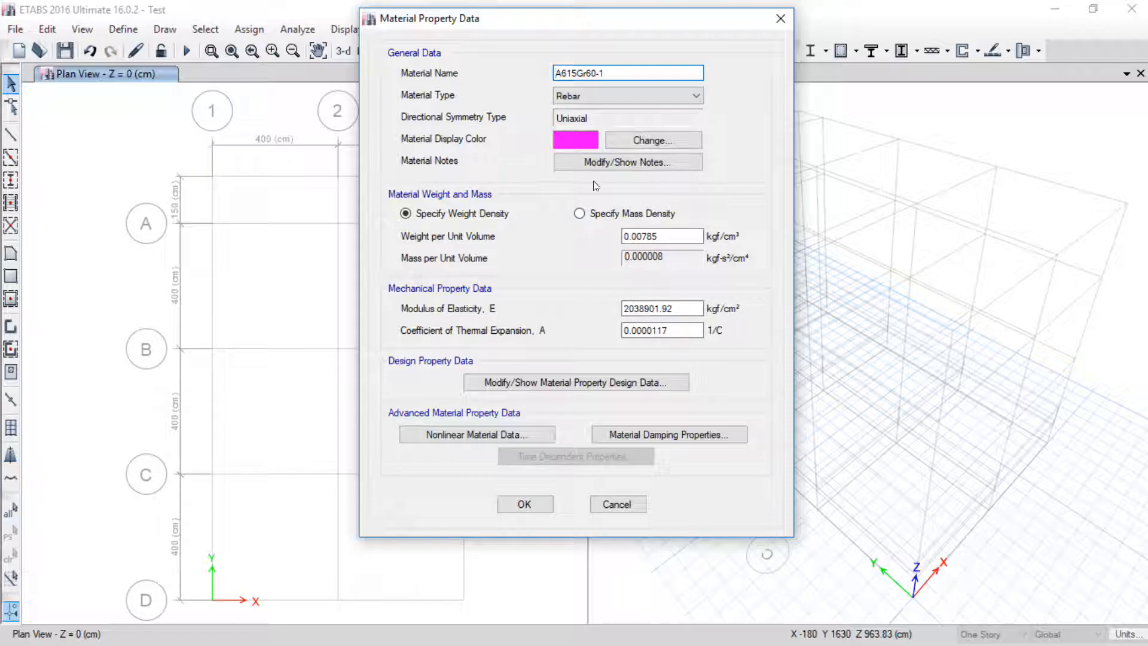
Step: Rename the new rebar material as SR24
left_click_drag(615, 73, 530, 73)
type("SR")
type("-24")
type("00")
type("s")
key("BackSpace")
key("BackSpace")
key("BackSpace")
type("24")
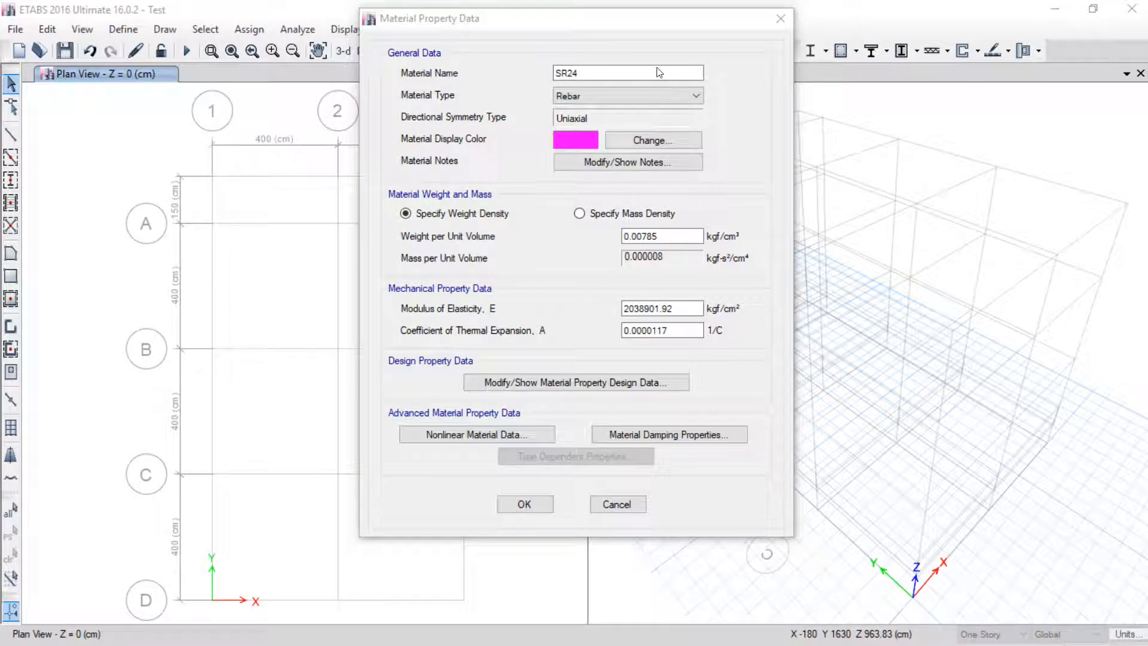
Step: Open the design property data of the SR24 rebar material
left_click_drag(657, 69, 705, 52)
mouse_move(635, 362)
left_mouse_down()
mouse_move(561, 411)
mouse_move(603, 358)
left_mouse_up()
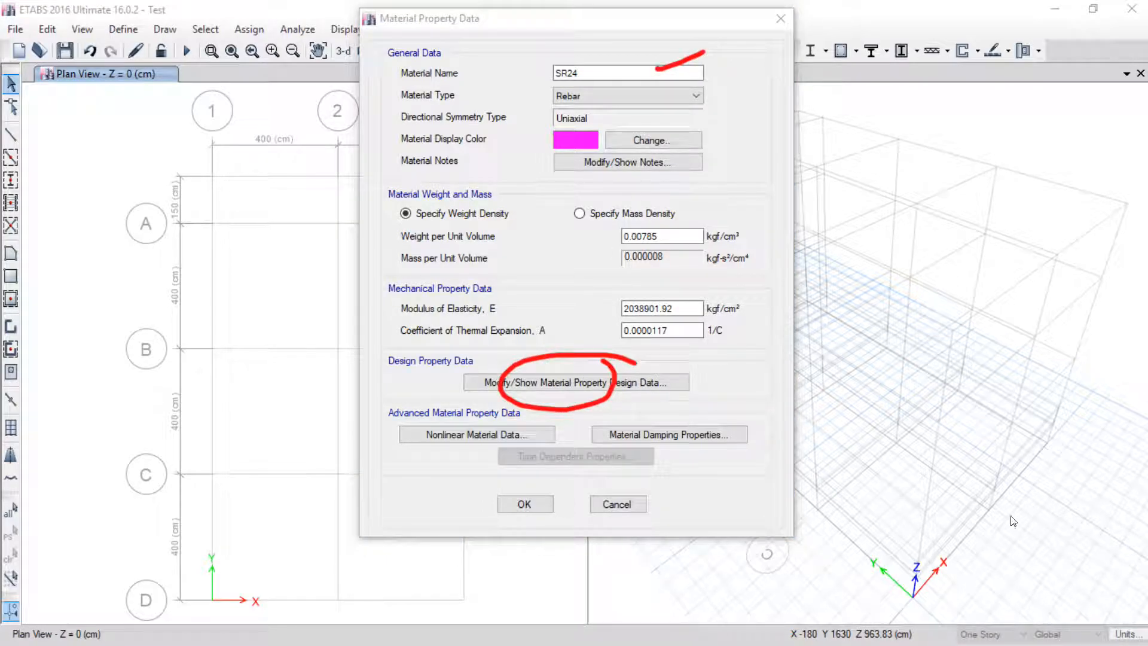
left_click(1050, 539)
left_click(622, 386)
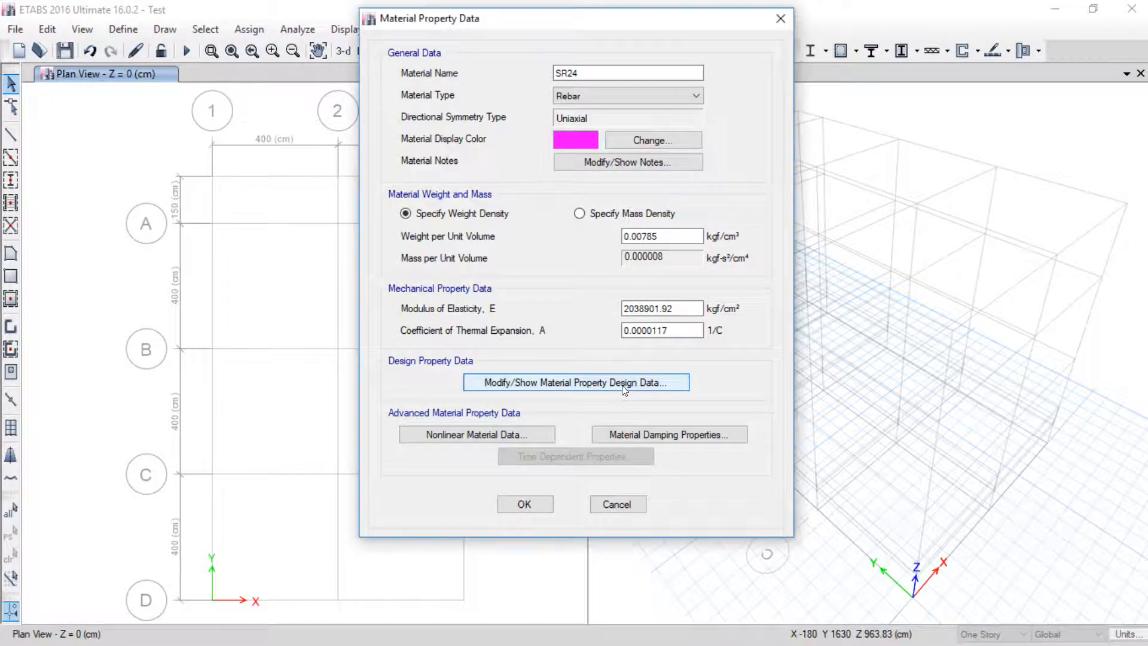
left_click(622, 386)
left_click_drag(666, 285, 611, 289)
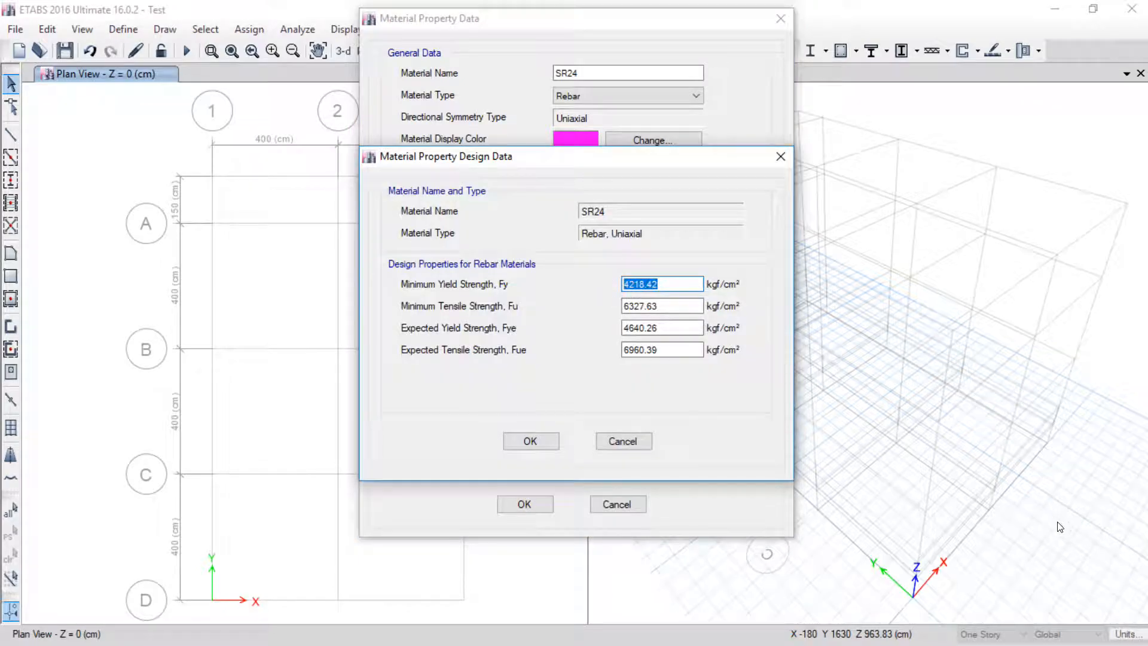
left_click(890, 545)
left_click_drag(678, 288, 708, 263)
left_click_drag(676, 304, 698, 297)
left_click_drag(671, 329, 710, 315)
left_click_drag(671, 350, 681, 348)
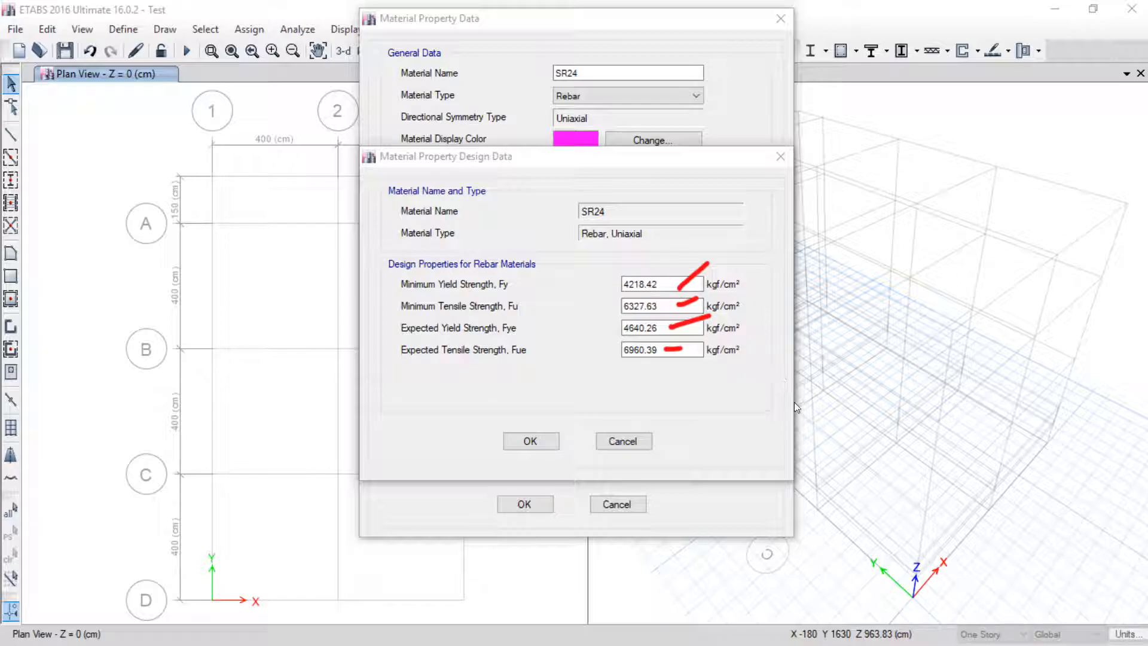
mouse_move(569, 89)
left_mouse_down()
mouse_move(589, 63)
mouse_move(575, 62)
left_mouse_up()
left_click_drag(835, 127, 830, 245)
left_click_drag(827, 105, 993, 104)
left_click_drag(837, 163, 1067, 145)
left_click_drag(837, 209, 959, 230)
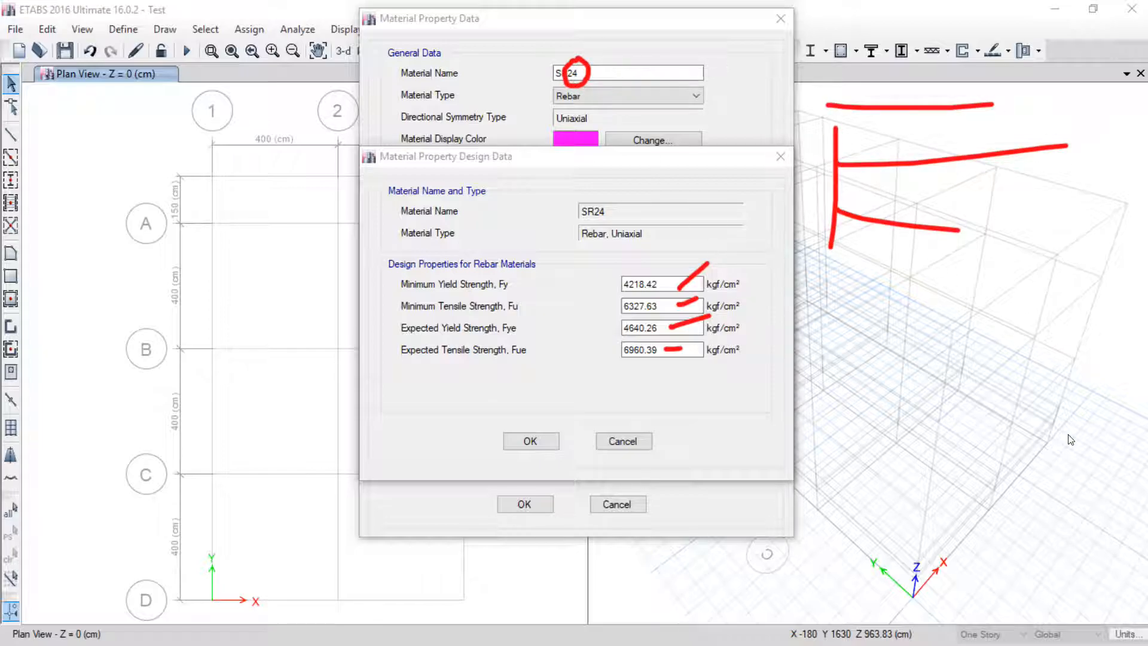
key("Escape")
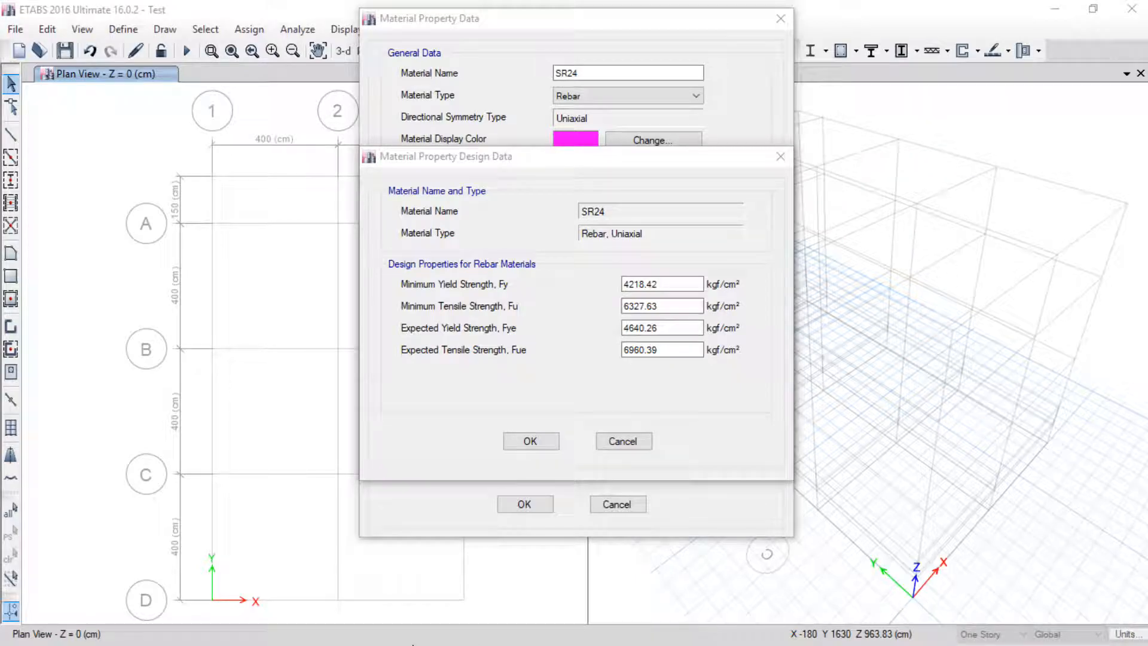
Step: Switch to Photos to look up SR24's yield and tensile strengths in the test_Rebar thai.jpg table, and return to ETABS
key("super")
left_click(396, 627)
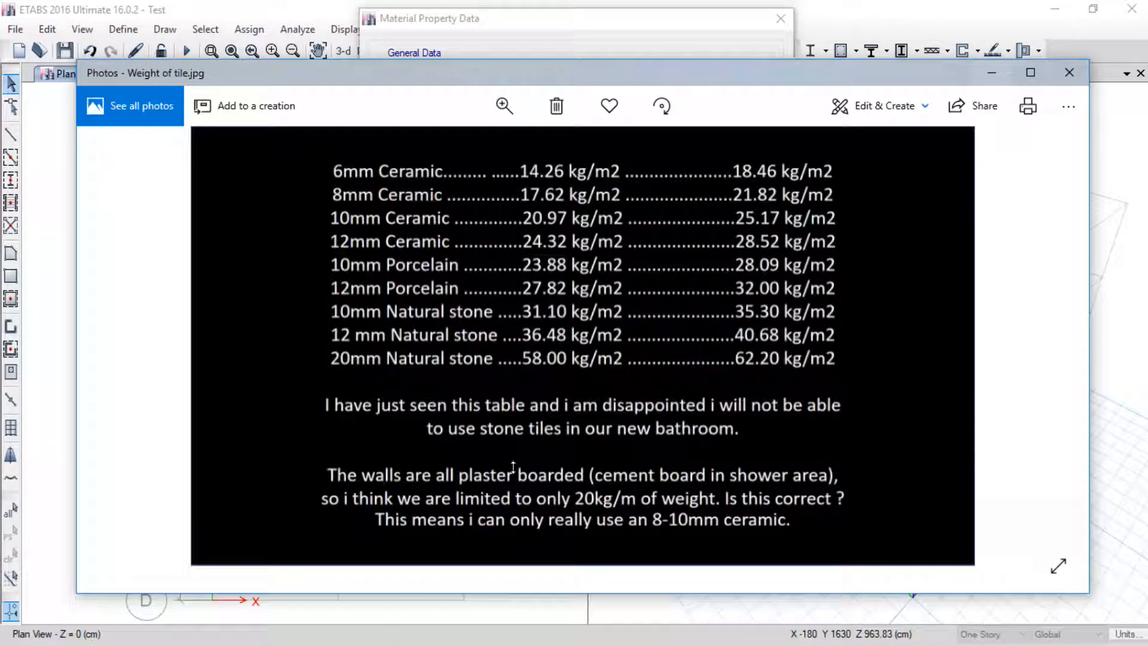
left_click(115, 346)
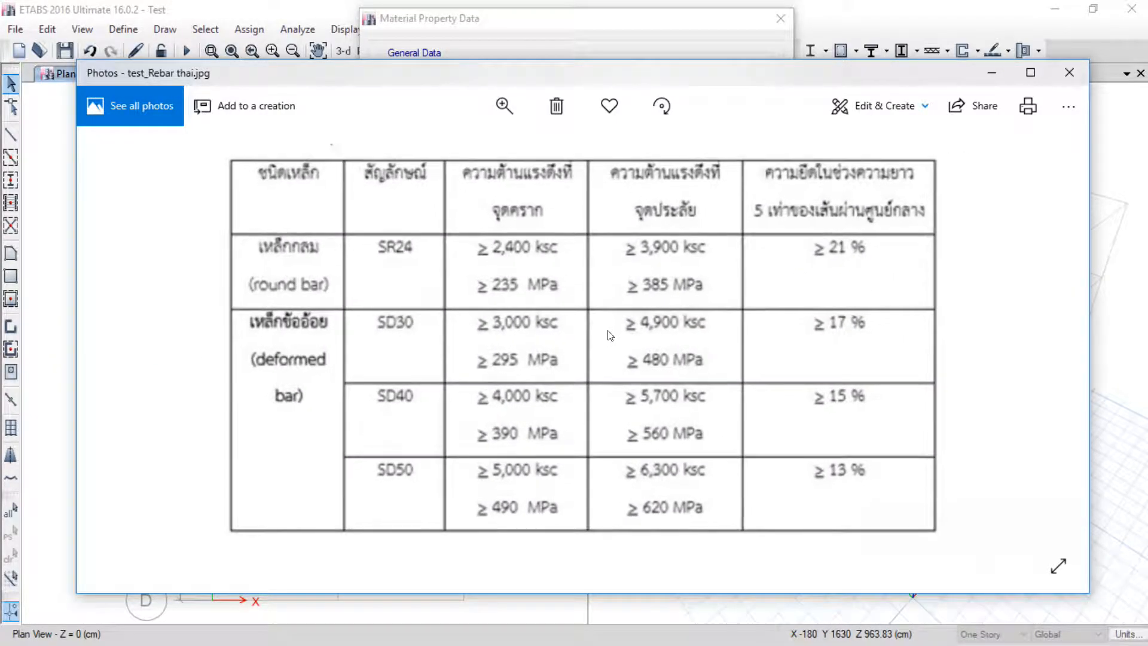
mouse_move(421, 230)
left_mouse_down()
mouse_move(357, 257)
mouse_move(436, 247)
mouse_move(423, 237)
left_mouse_up()
mouse_move(564, 246)
left_mouse_down()
mouse_move(478, 223)
mouse_move(481, 266)
mouse_move(538, 272)
mouse_move(562, 251)
left_mouse_up()
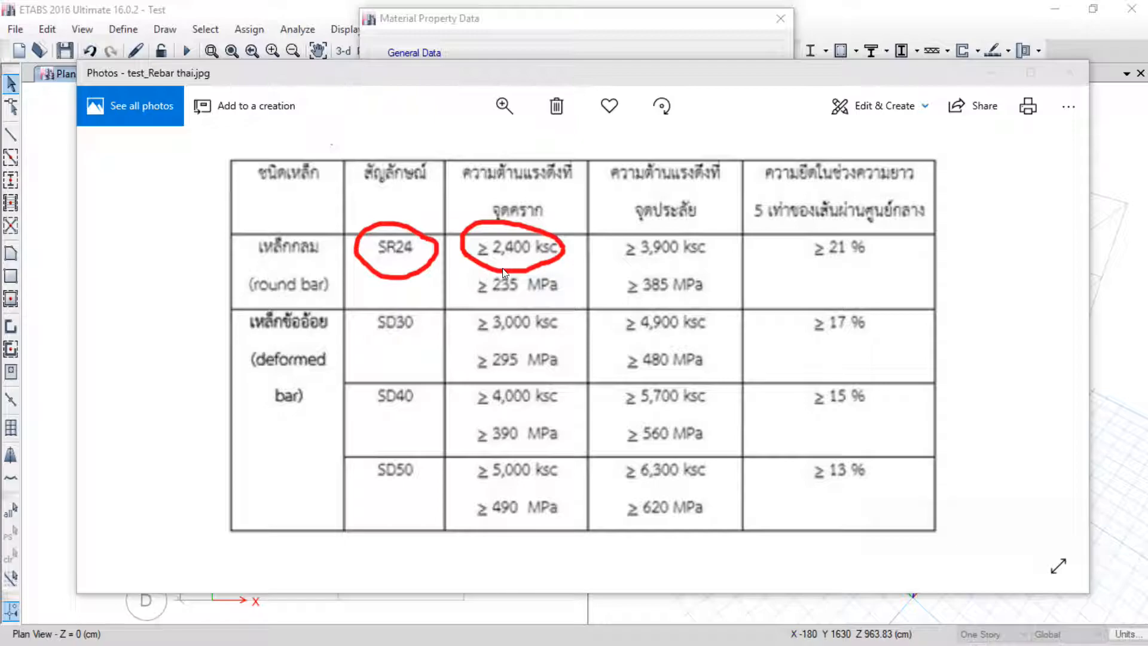
mouse_move(712, 250)
left_mouse_down()
mouse_move(672, 232)
mouse_move(606, 250)
mouse_move(696, 266)
mouse_move(713, 246)
left_mouse_up()
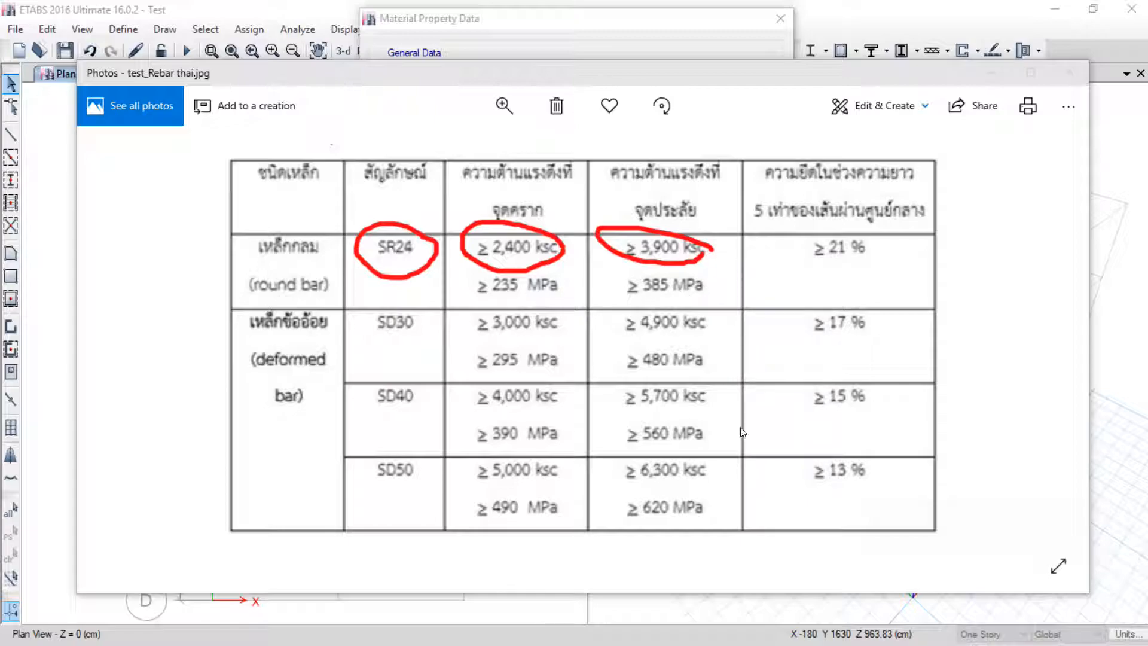
left_click(1073, 546)
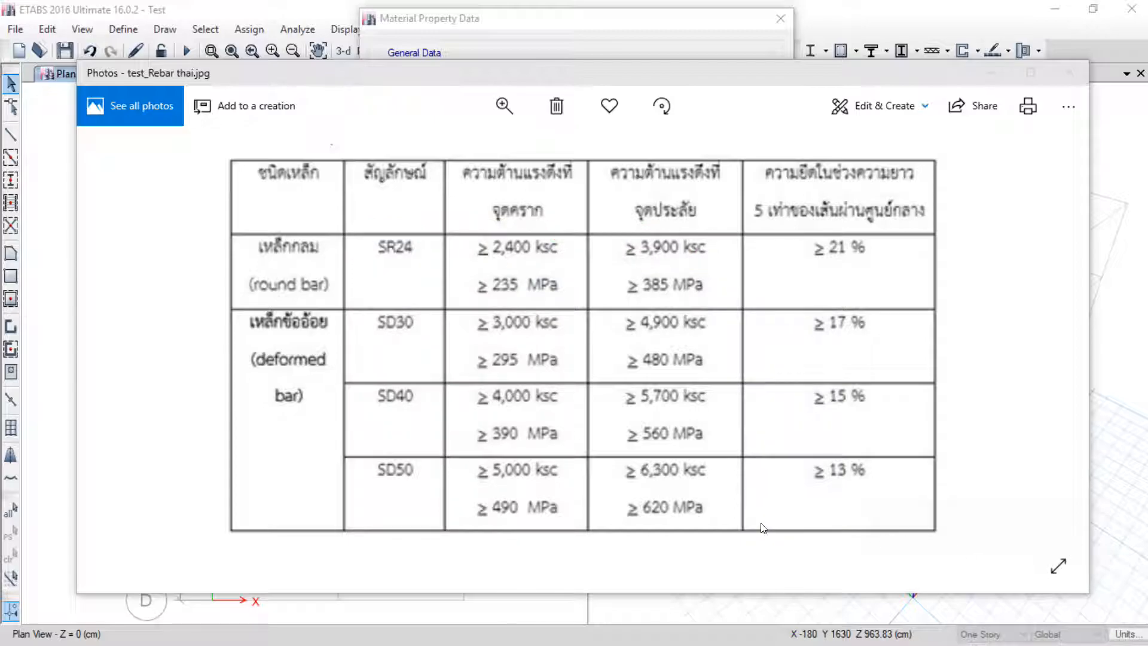
key("super")
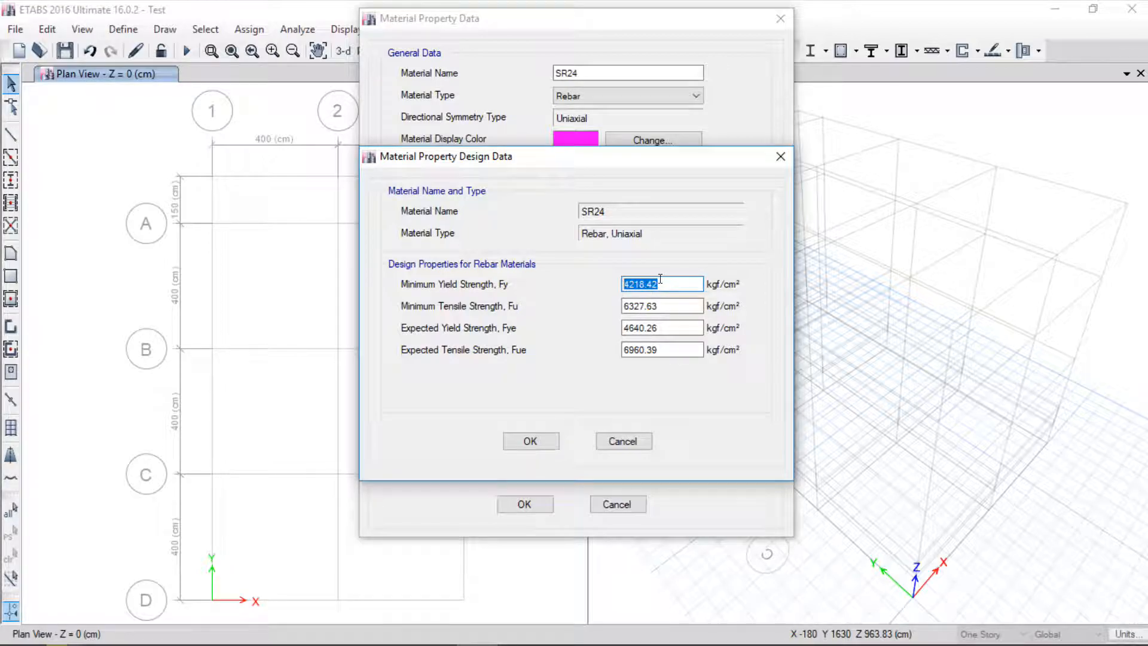
Step: Set SR24's minimum yield strength Fy to 2400 kgf/cm² and minimum tensile strength Fu to 3900 kgf/cm²
type("2400")
key("Tab")
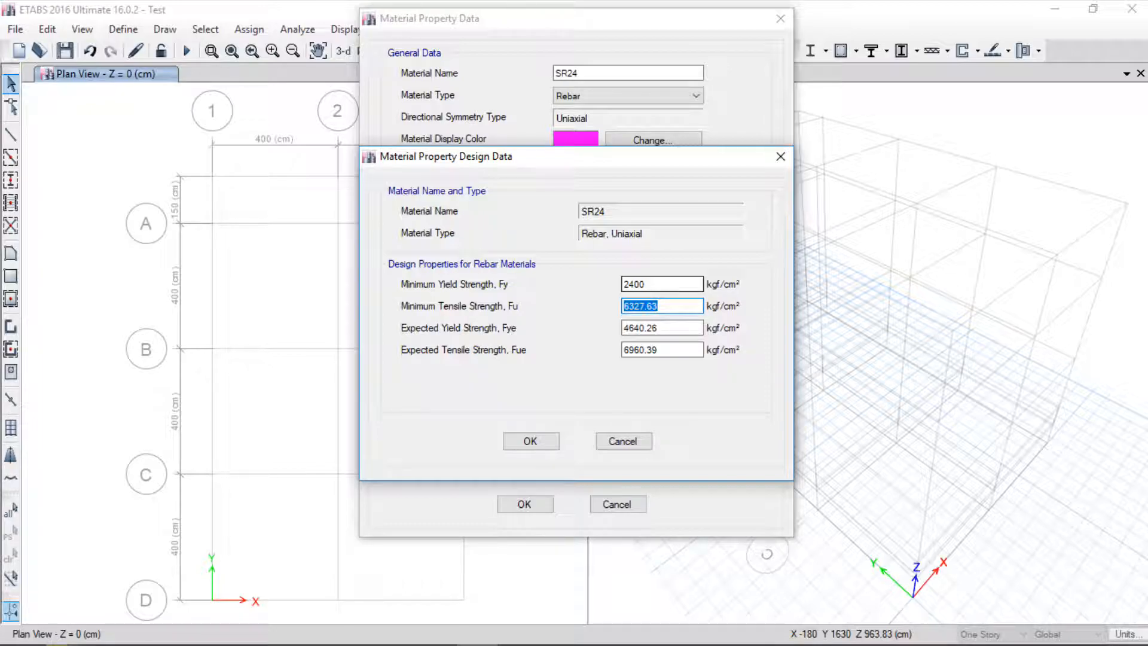
type("3900")
key("Tab")
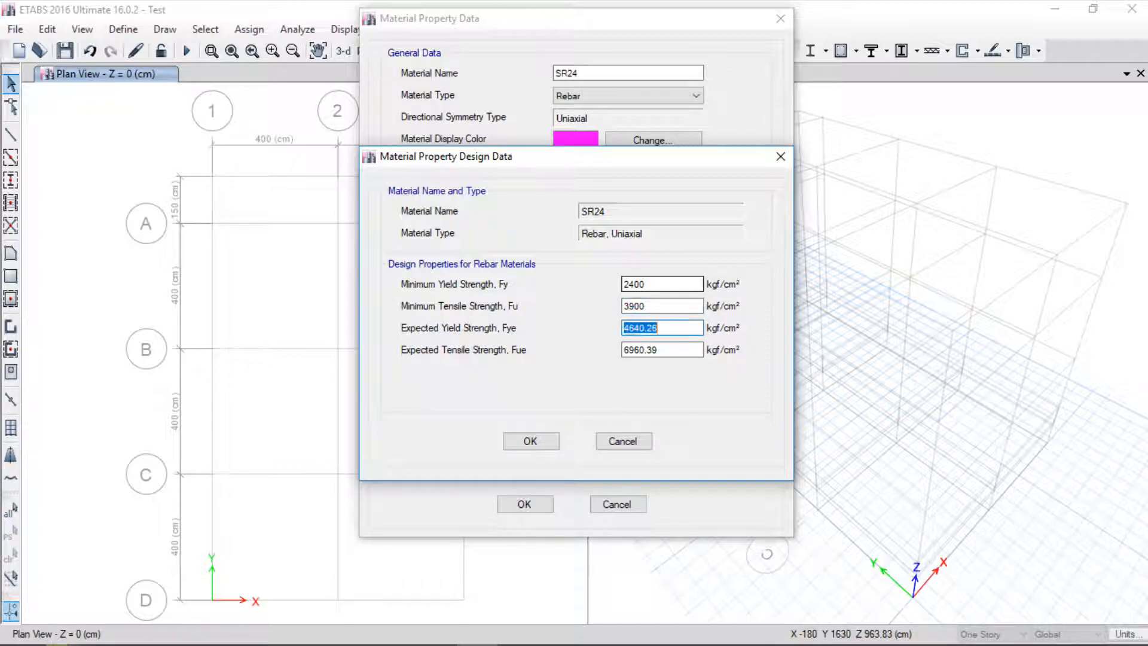
key("Tab")
key("shift+Tab")
left_click(660, 346)
double_click(666, 324)
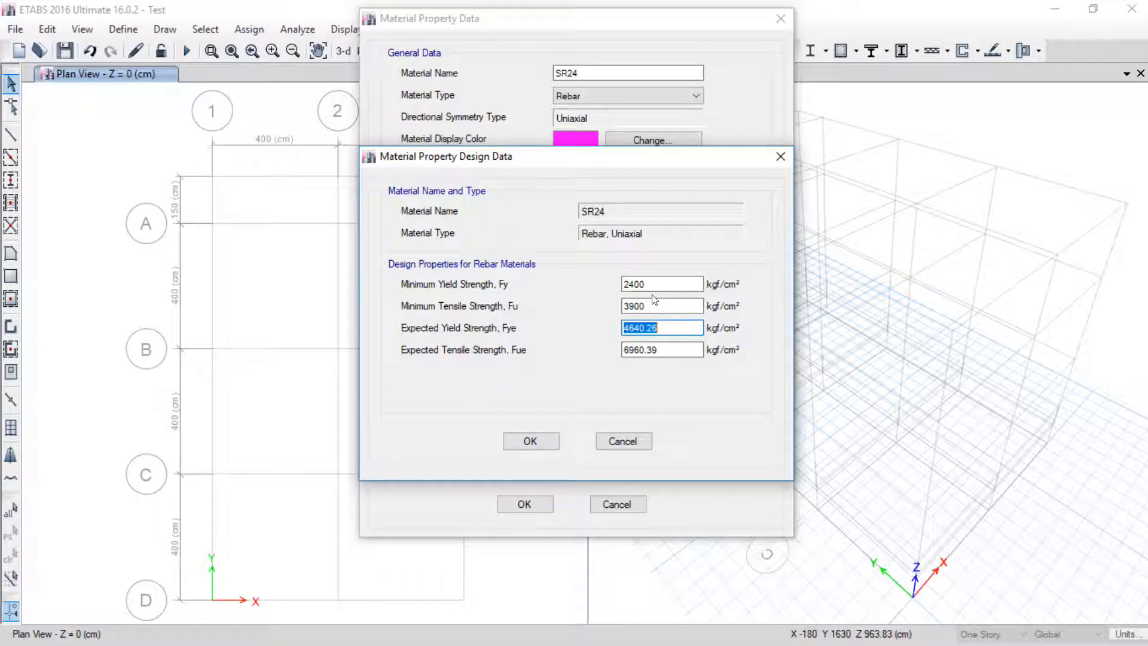
Step: Set SR24's expected yield strength Fye to 1.1 times the minimum yield strength, entered as 2400*1.1
left_click(649, 284)
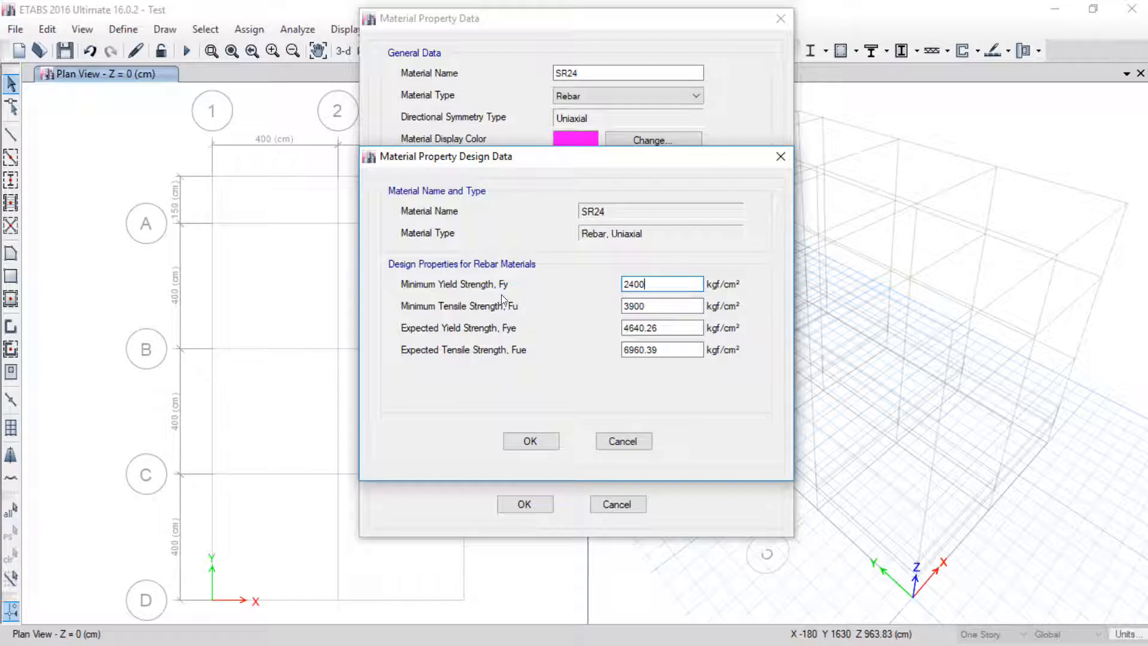
left_click_drag(644, 284, 609, 285)
key("ctrl+c")
left_click_drag(659, 327, 560, 338)
key("ctrl+v")
type("*1.1")
key("Tab")
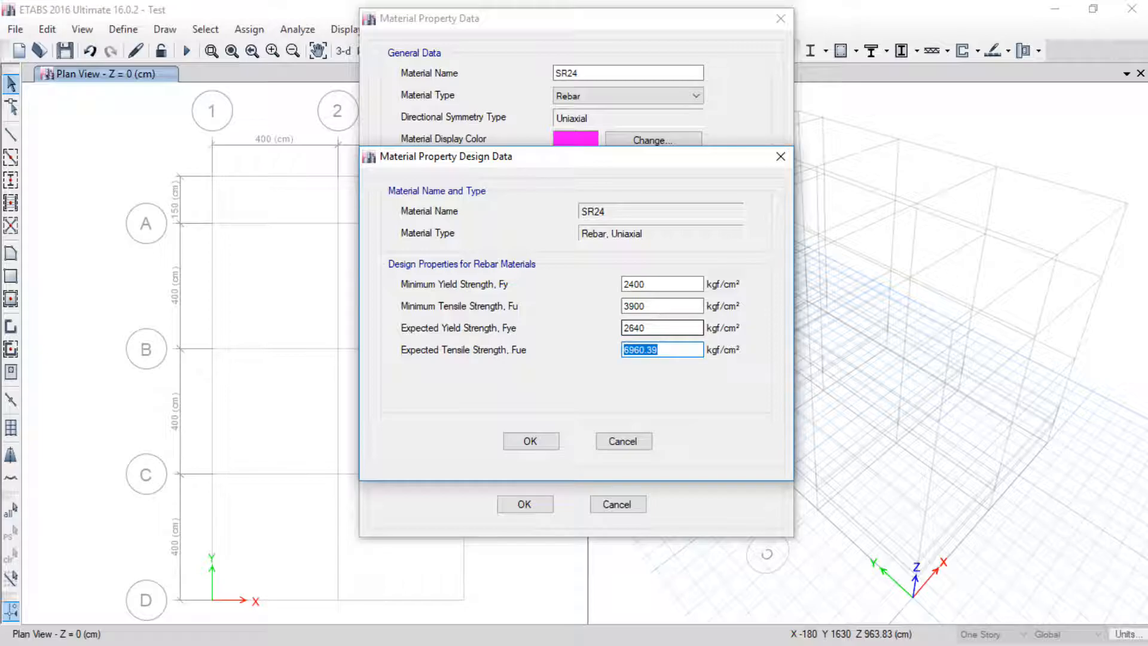
Step: Set SR24's expected tensile strength Fue to 3900*1.1 kgf/cm² and accept the SR24 material definition
type("4")
key("BackSpace")
type("3900*1.1")
key("Return")
left_click(539, 442)
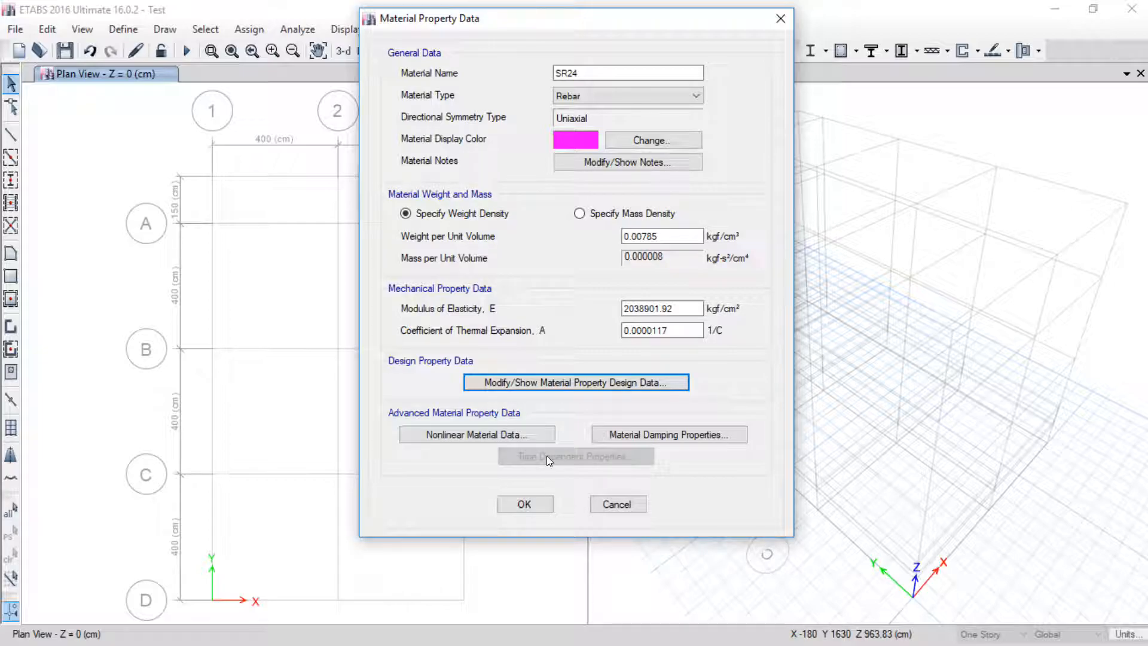
left_click(524, 505)
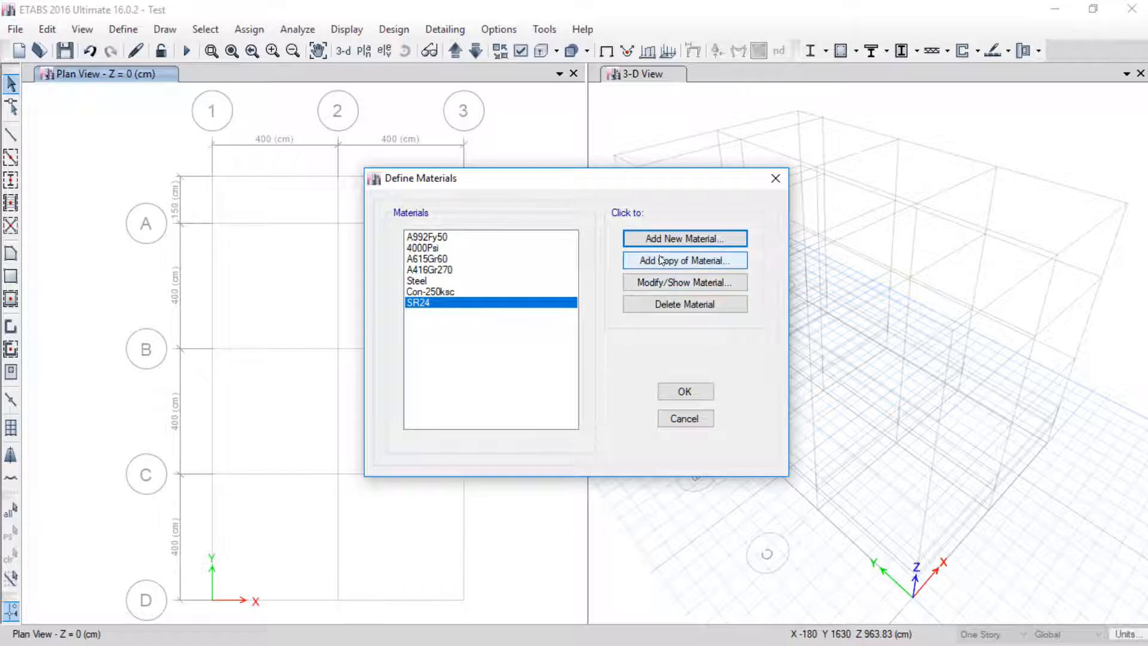
Step: Add a copy of the SR24 rebar material and name it SD40
left_click(666, 239)
left_click(783, 226)
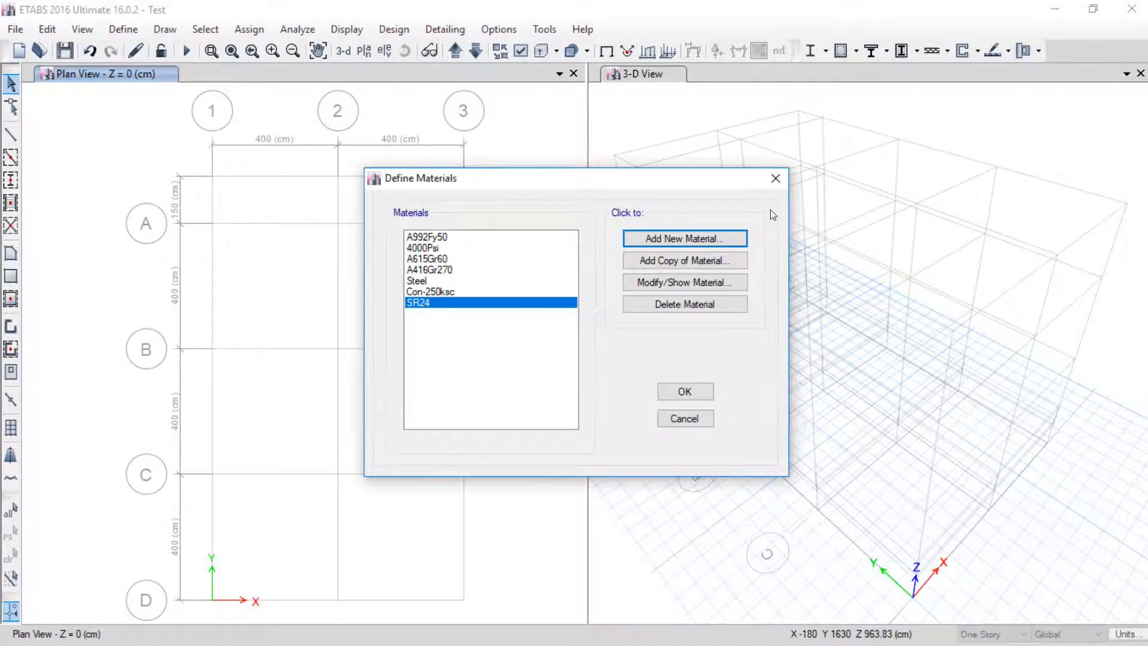
left_click(653, 262)
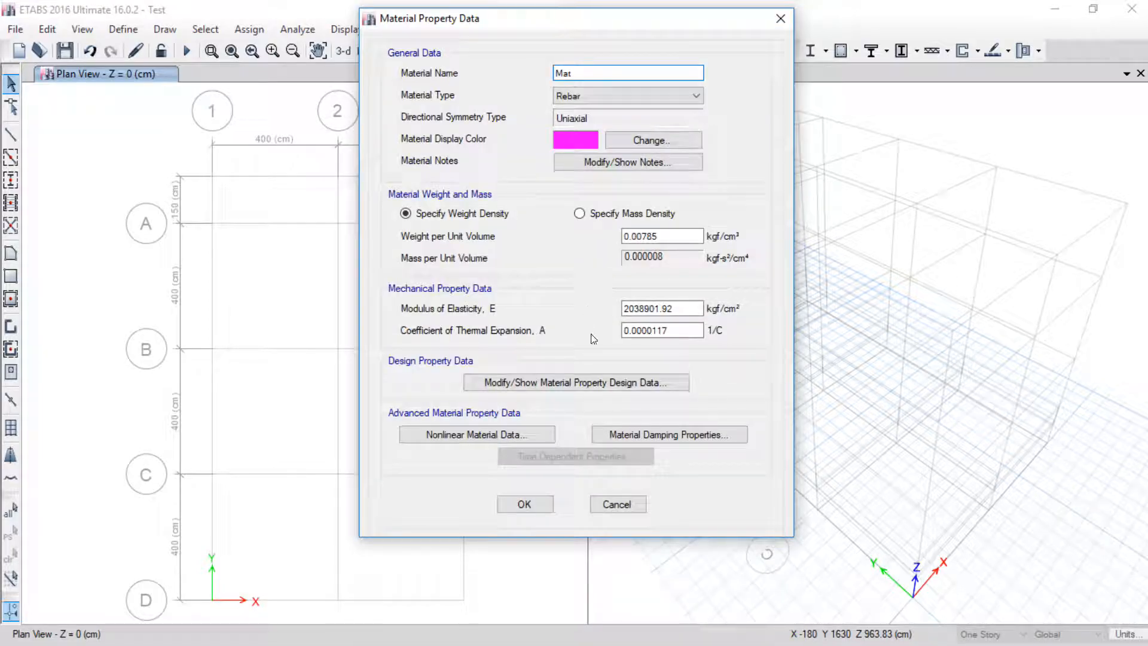
left_click_drag(583, 73, 486, 72)
left_click(574, 71)
double_click(574, 69)
type("SD40")
left_click_drag(579, 71, 575, 70)
double_click(575, 71)
left_click(574, 71)
left_click(569, 71)
Step: Switch to Photos to look up the SD40 and SD30 yield and tensile strengths in the test_Rebar thai.jpg table, and return to ETABS
key("super")
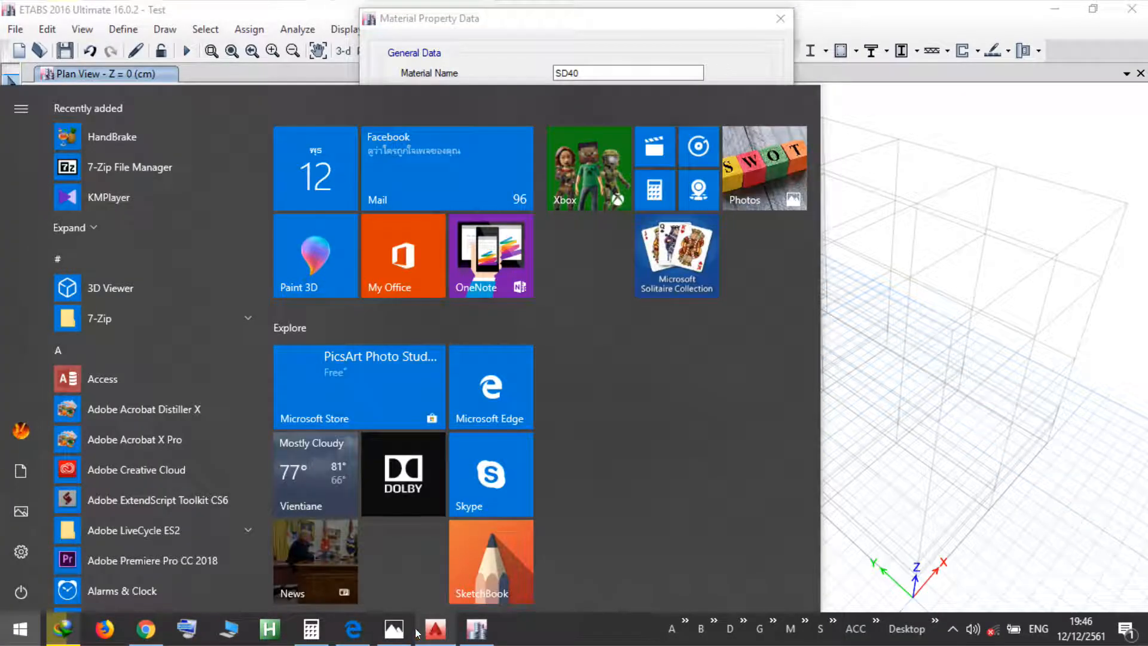
left_click(411, 628)
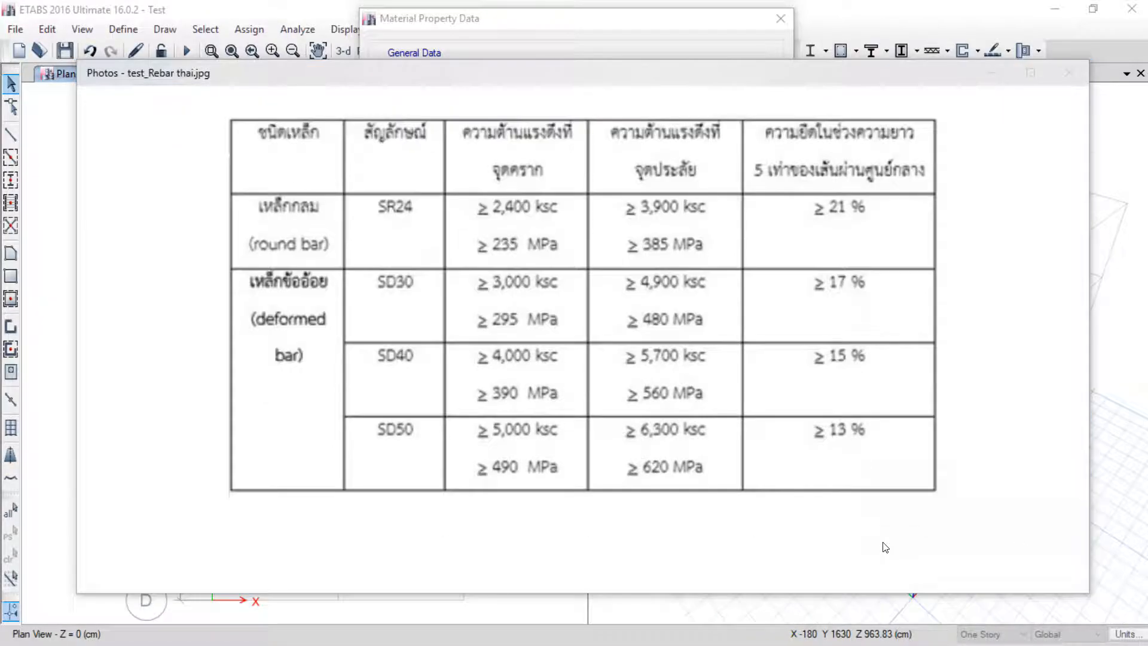
key("super")
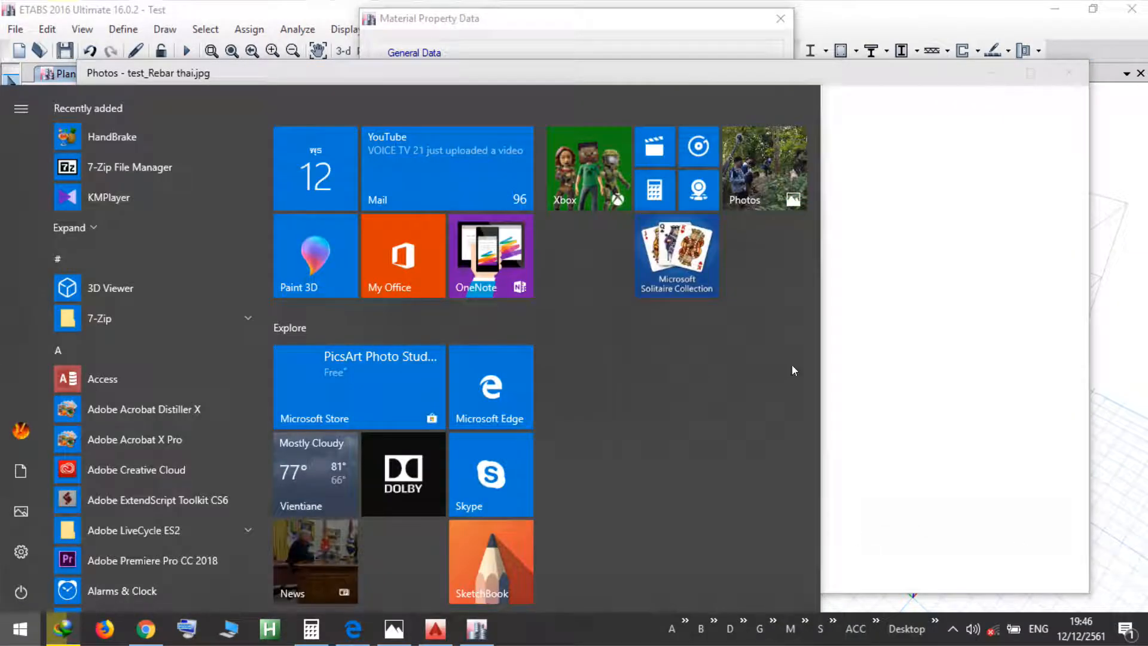
left_click(840, 357)
scroll(577, 358, "up", 5)
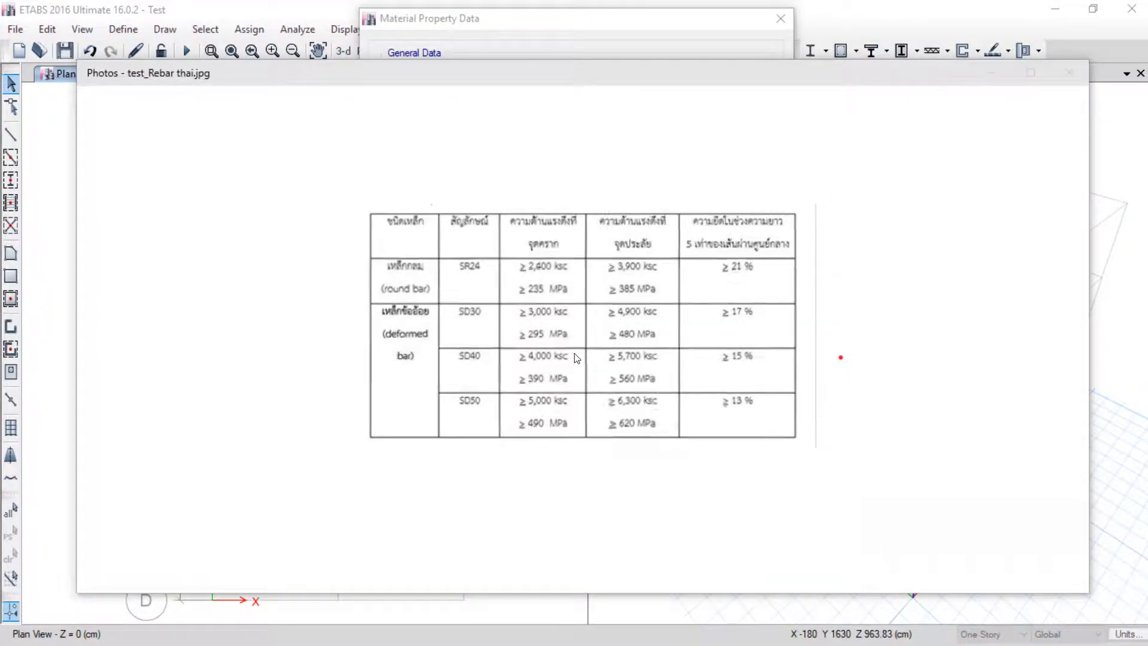
mouse_move(399, 291)
left_mouse_down()
mouse_move(367, 287)
mouse_move(372, 272)
left_mouse_up()
mouse_move(386, 359)
left_mouse_down()
mouse_move(415, 366)
mouse_move(366, 401)
mouse_move(425, 371)
left_mouse_up()
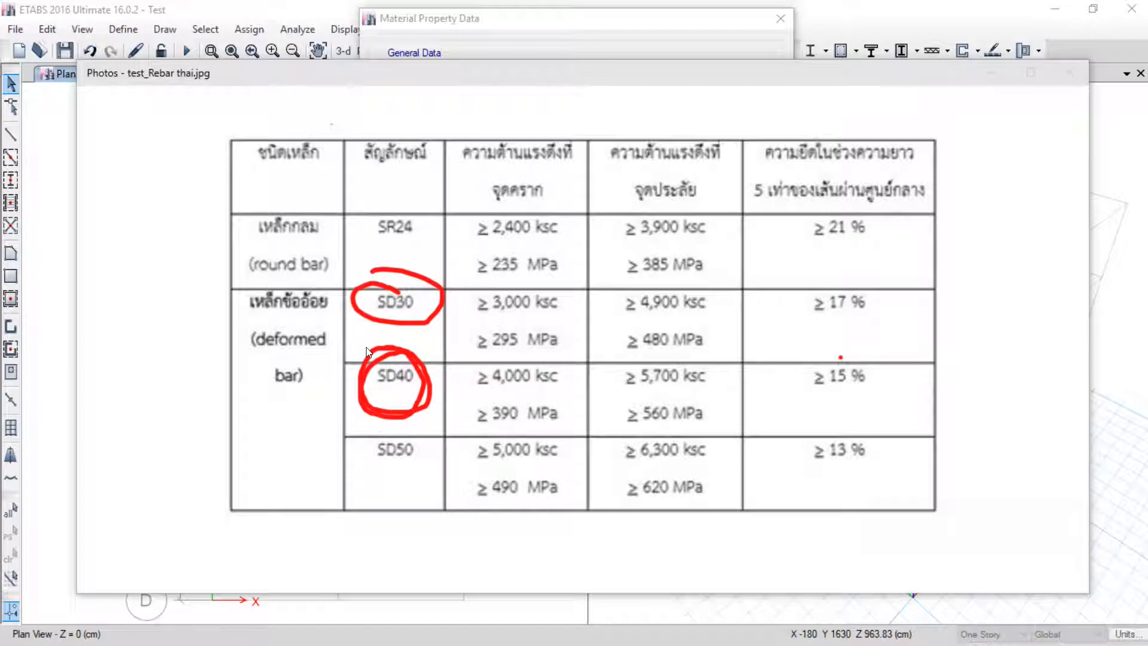
left_click(1064, 546)
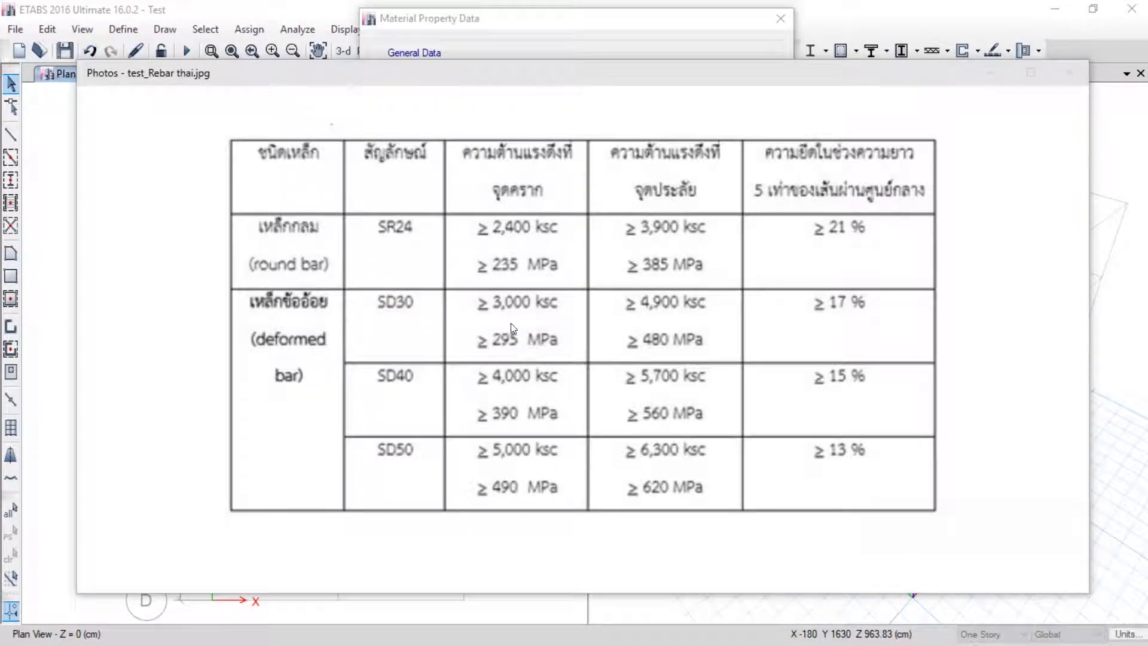
mouse_move(469, 386)
left_mouse_down()
mouse_move(559, 385)
mouse_move(519, 360)
mouse_move(473, 369)
left_mouse_up()
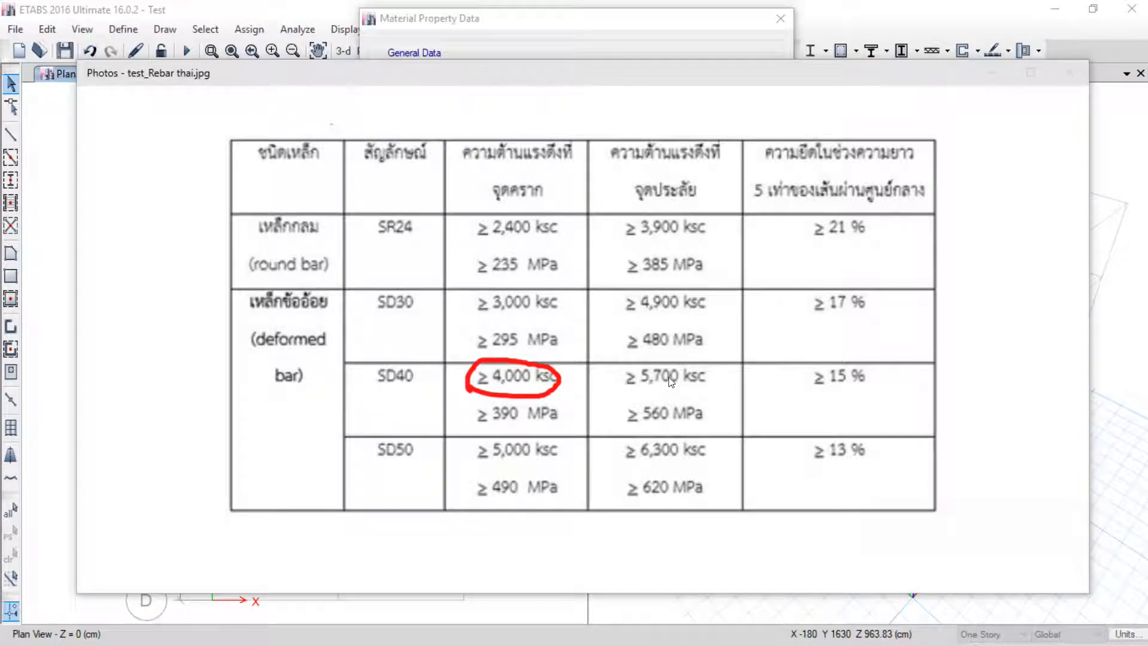
mouse_move(653, 363)
left_mouse_down()
mouse_move(610, 379)
mouse_move(704, 388)
left_mouse_up()
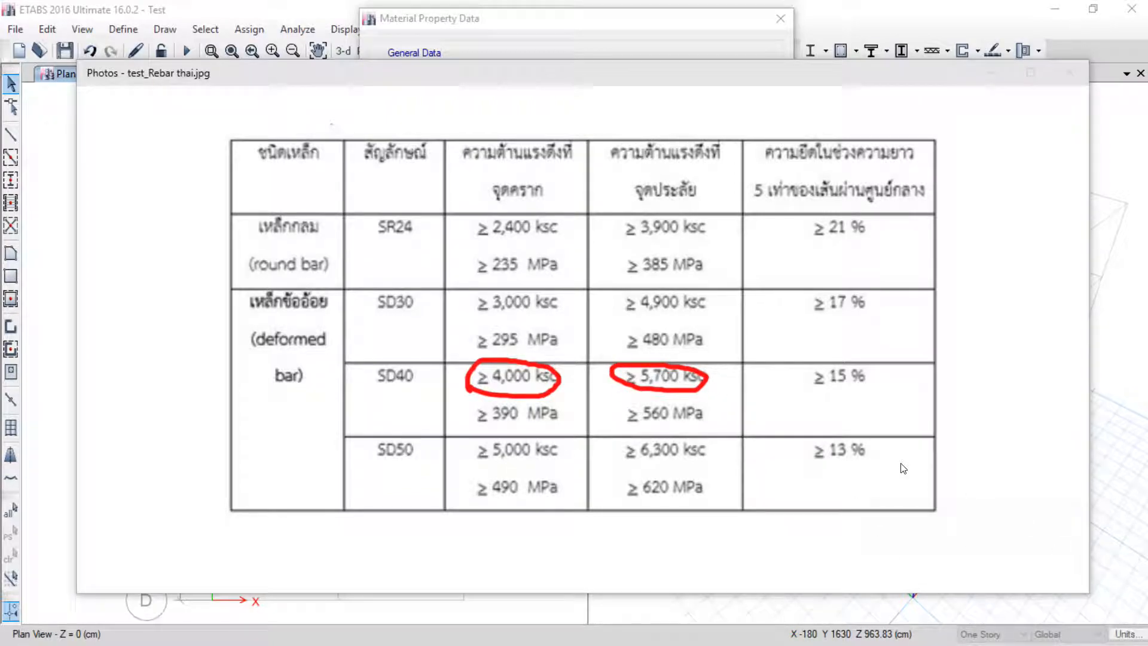
mouse_move(487, 291)
left_mouse_down()
mouse_move(570, 323)
mouse_move(565, 297)
mouse_move(709, 318)
mouse_move(570, 292)
left_mouse_up()
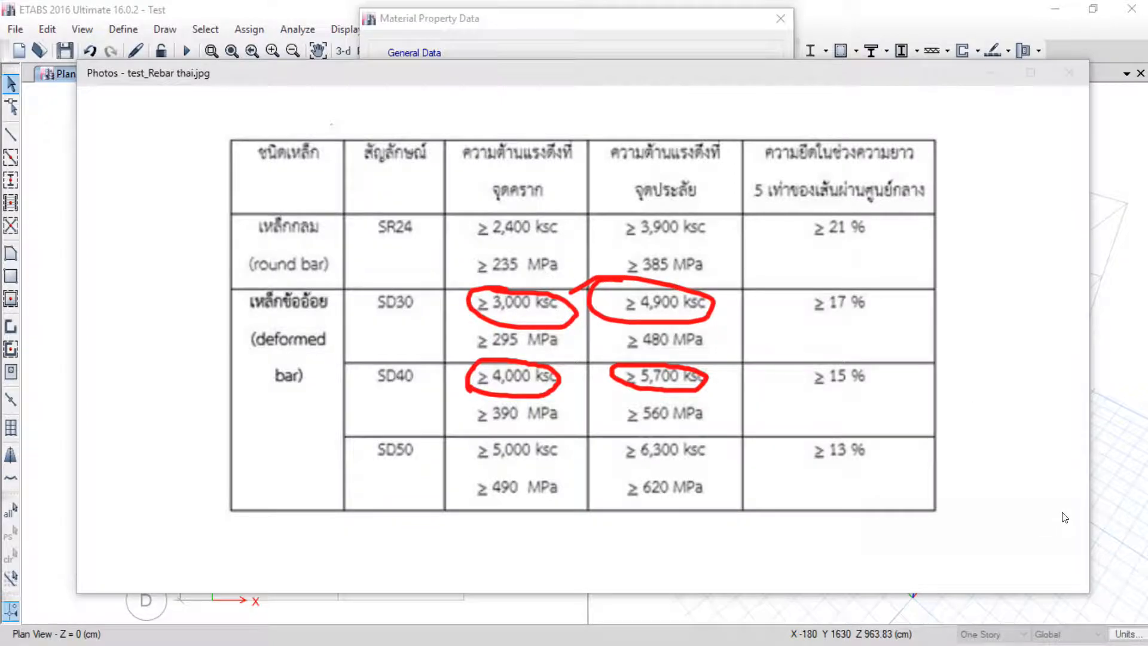
left_click_drag(450, 383, 760, 371)
key("Escape")
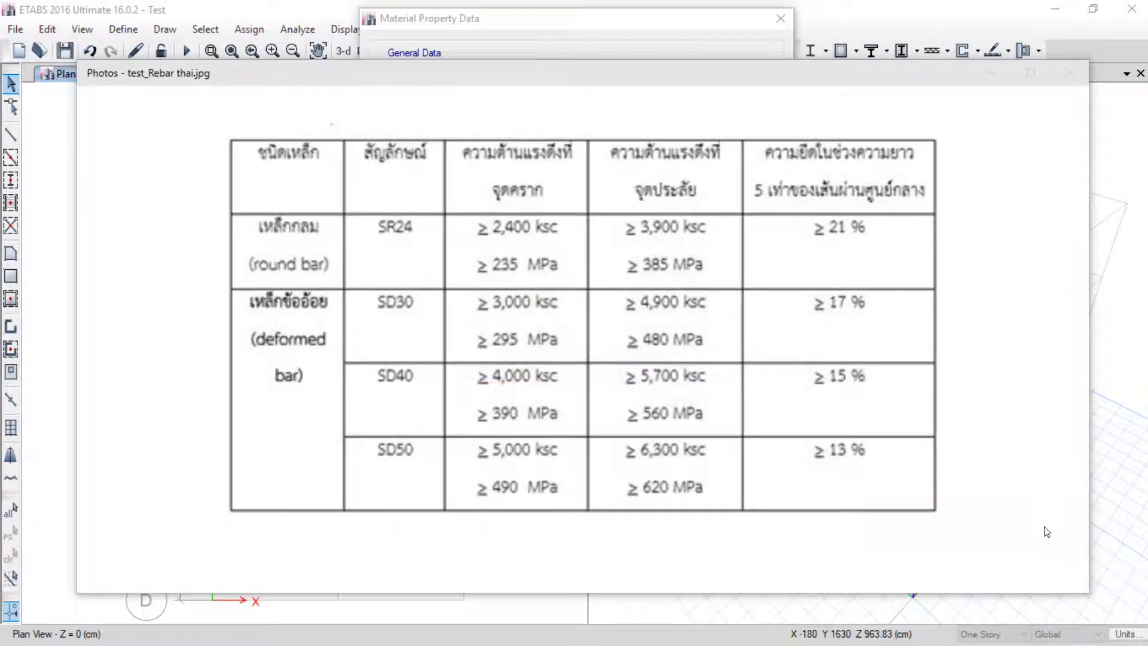
key("super")
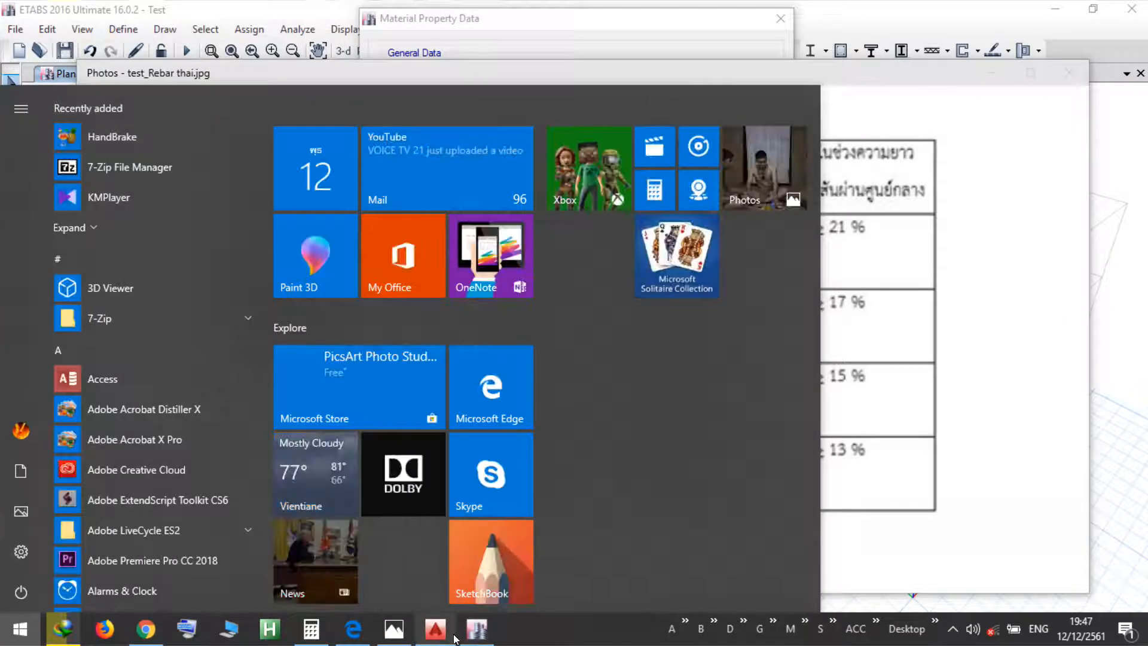
left_click(477, 631)
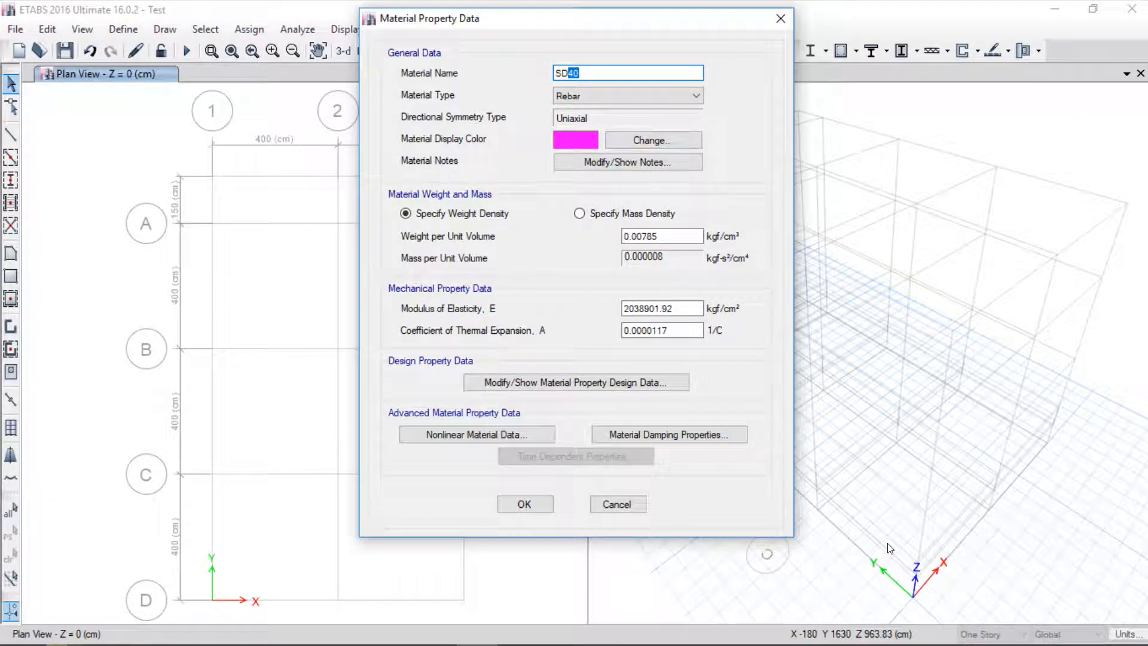
Step: In SD40's design property data, set the minimum yield strength Fy to 4000 kgf/cm² and minimum tensile strength Fu to 5700 kgf/cm²
left_click_drag(512, 392, 659, 379)
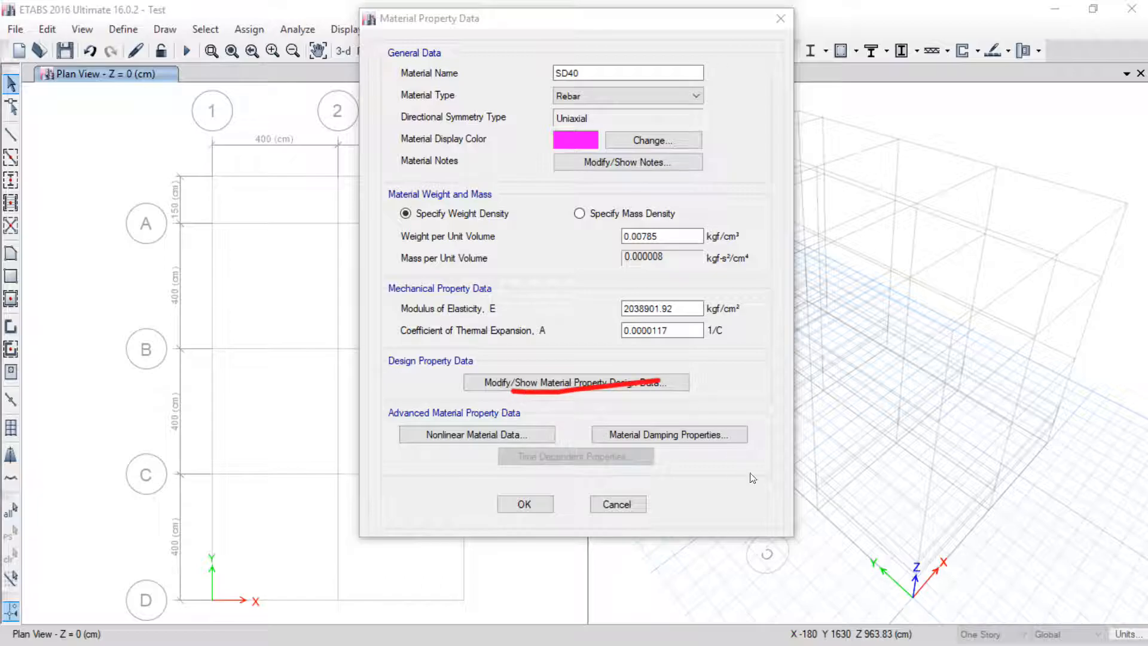
left_click(1059, 540)
left_click(589, 374)
left_click(588, 376)
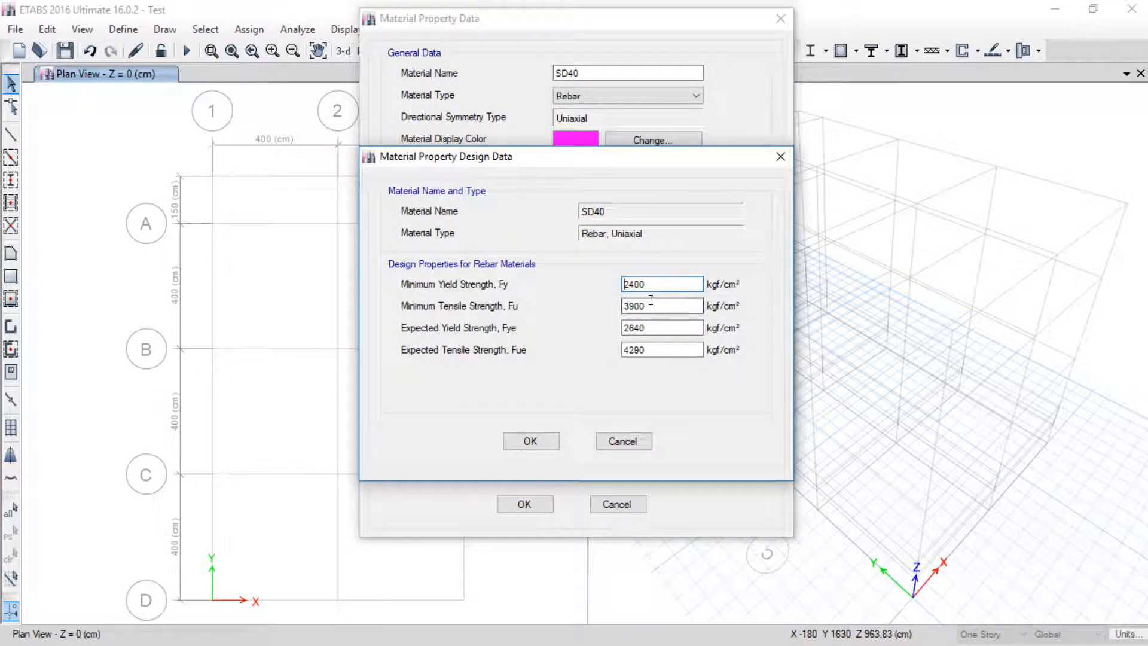
left_click_drag(653, 285, 564, 286)
type("4000")
key("Tab")
type("57")
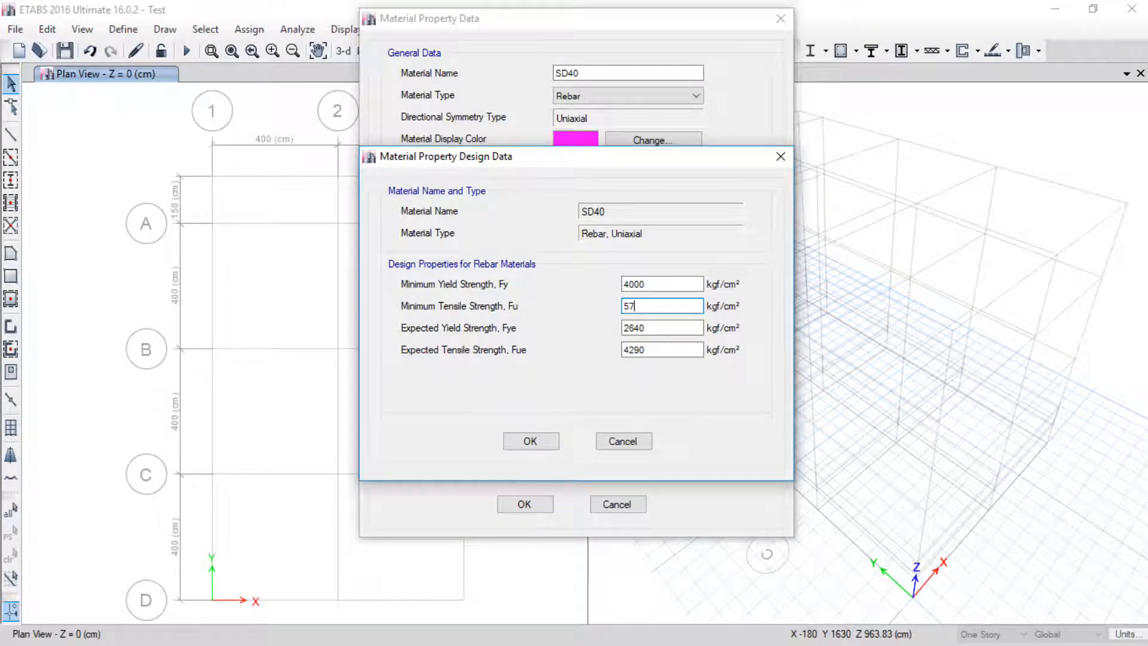
key("Tab")
Step: Set SD40's expected yield strength Fye to 4000*1.1 kgf/cm², update its expected tensile strength Fue, and accept the material definition
type("400")
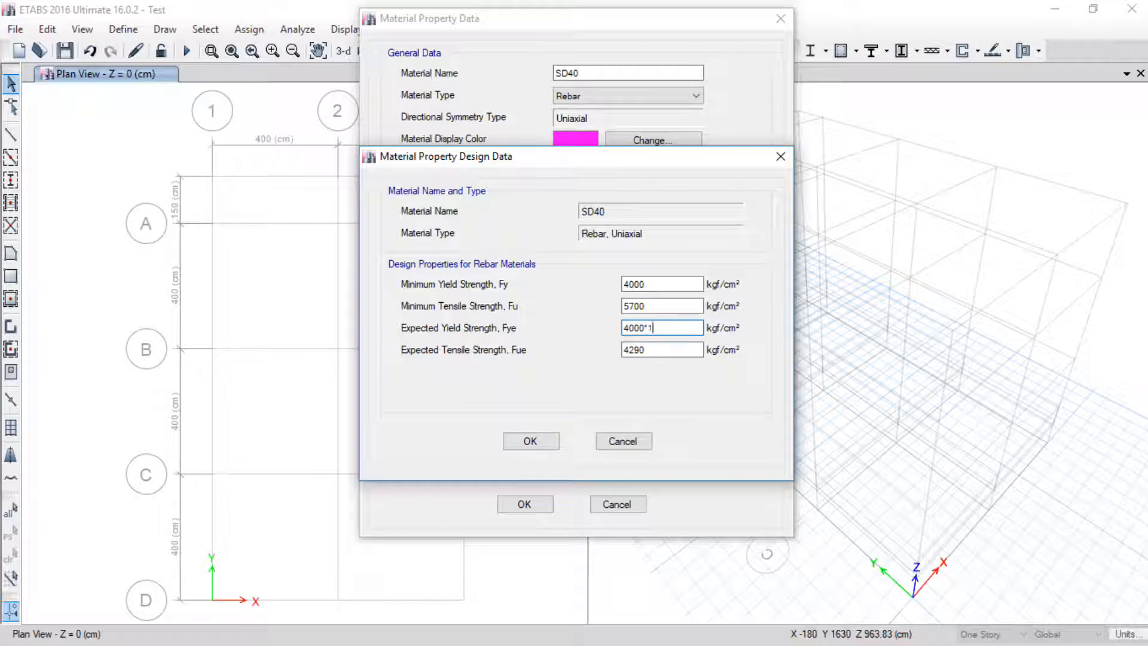
key("Tab")
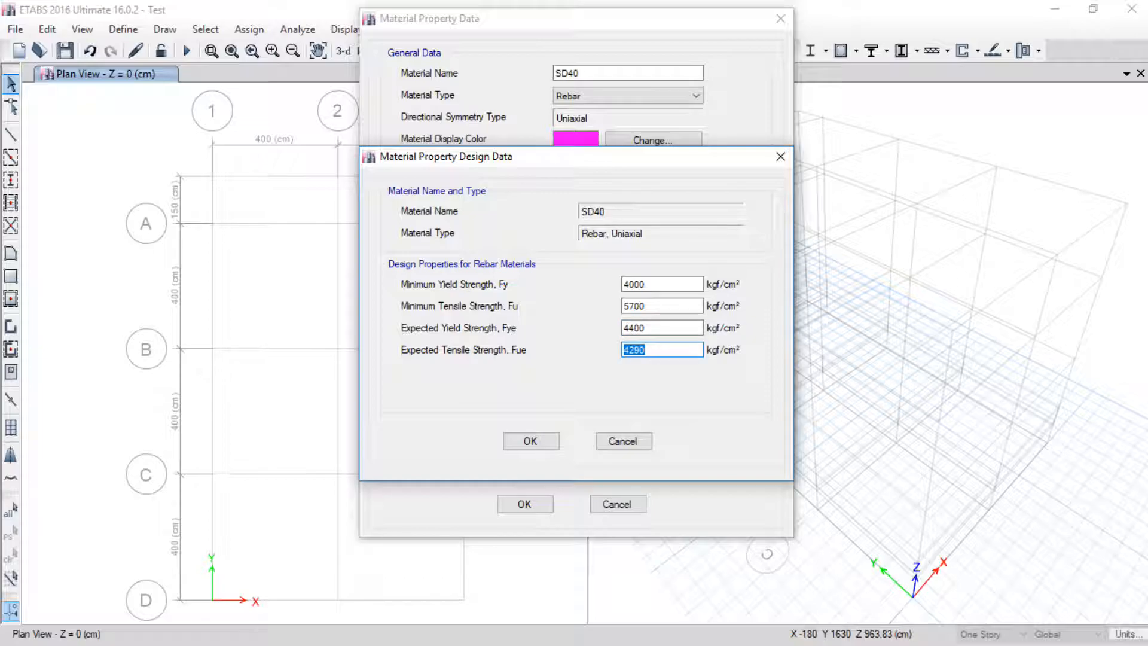
type("57000")
left_click(510, 446)
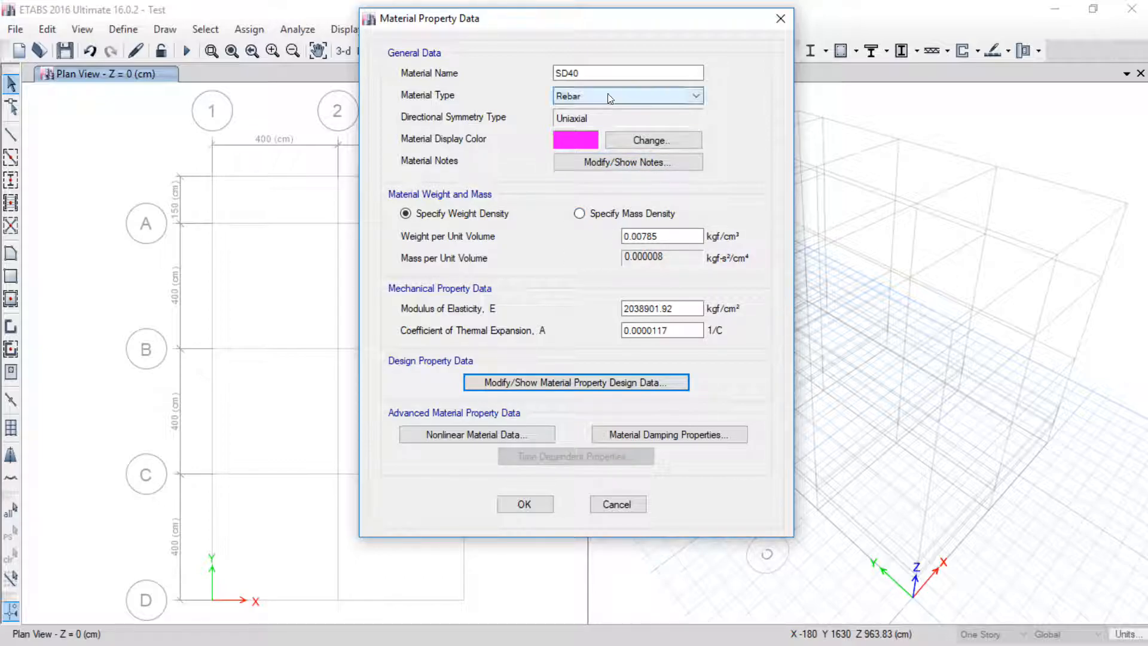
left_click_drag(596, 30, 643, 89)
double_click(682, 114)
left_click(662, 114)
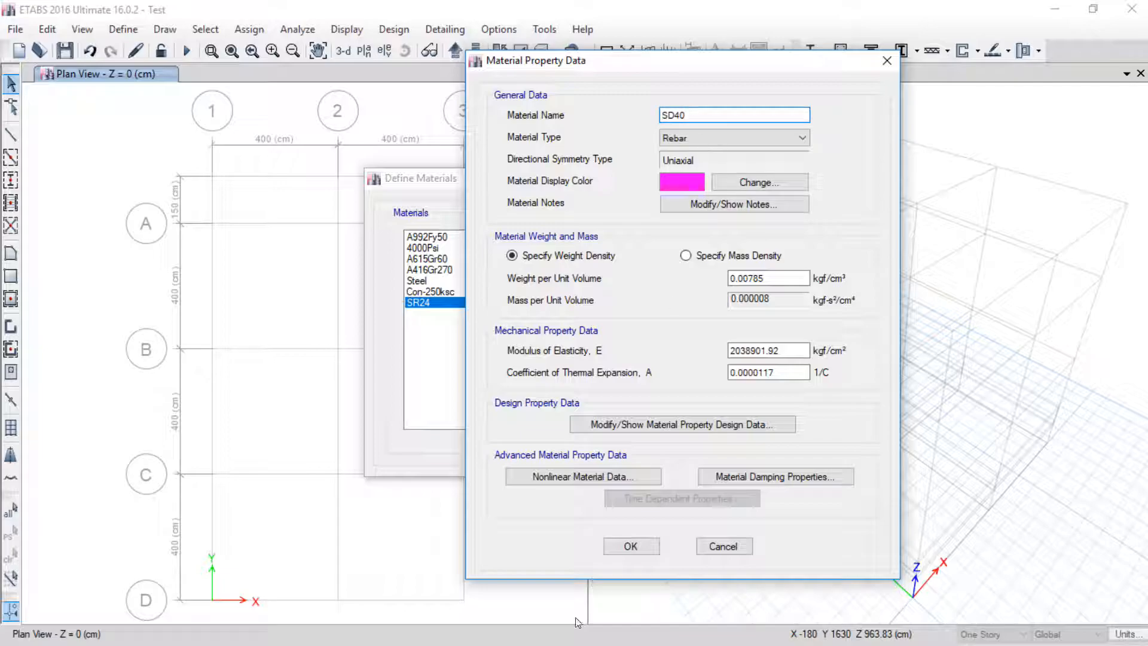
left_click(630, 546)
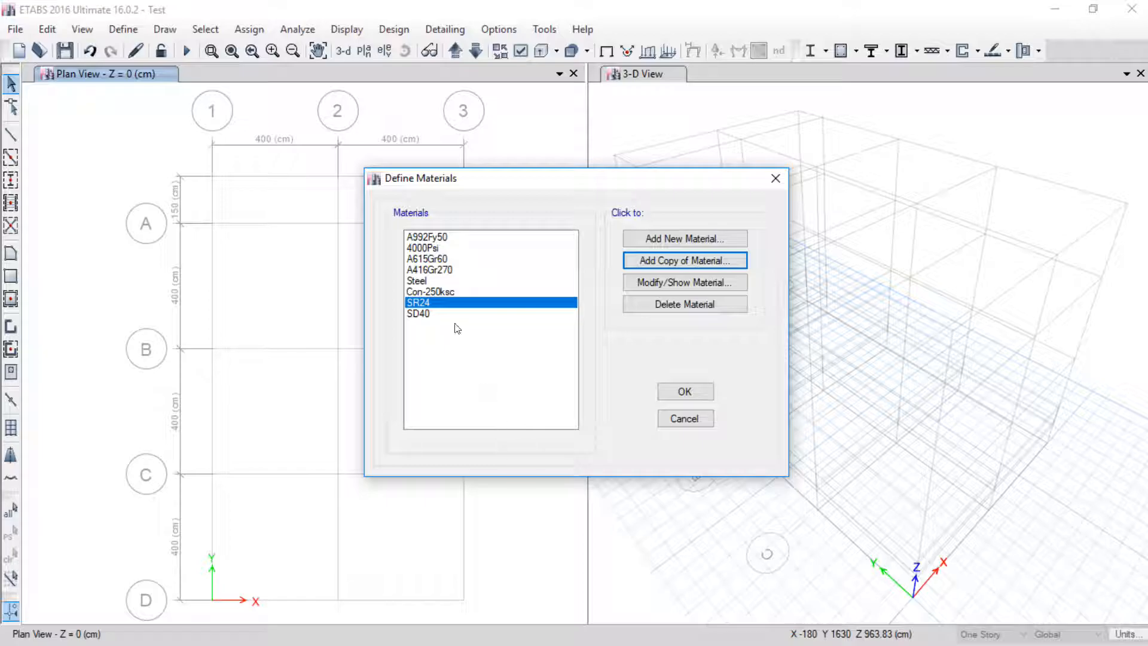
Step: Review the Steel, Con-250ksc, SR24 and SD40 entries in the materials list and accept the material definitions
left_click(435, 282)
left_click(436, 328)
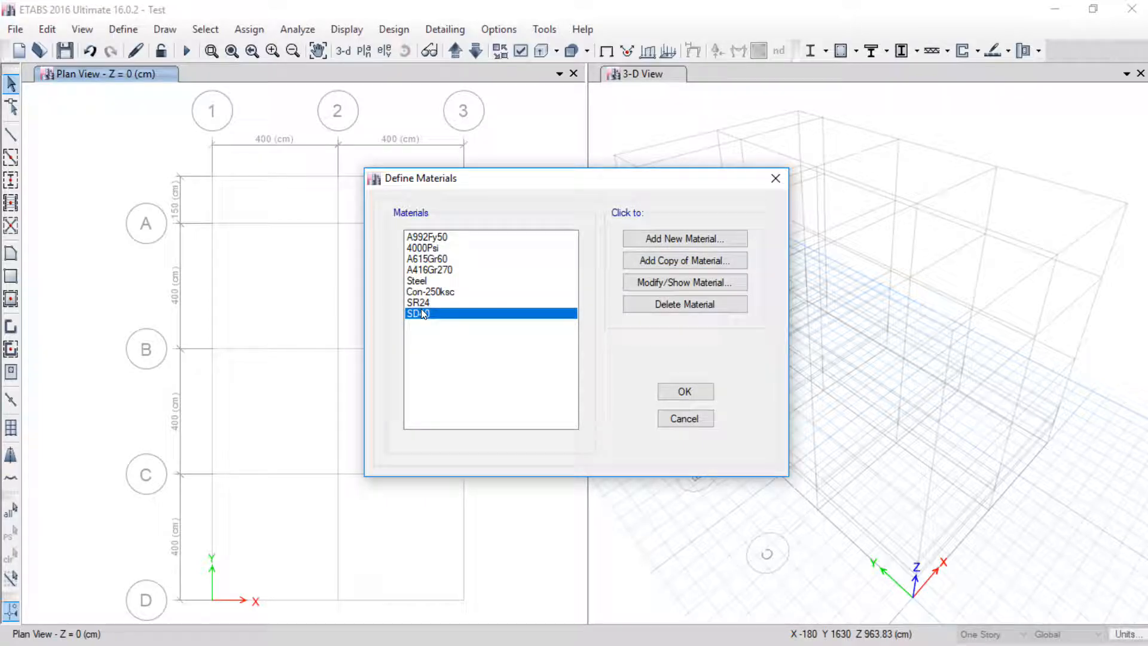
left_click(426, 301)
left_click(427, 293)
left_click(427, 281)
left_click(428, 292)
left_click(429, 303)
left_click(431, 313)
left_click(431, 293)
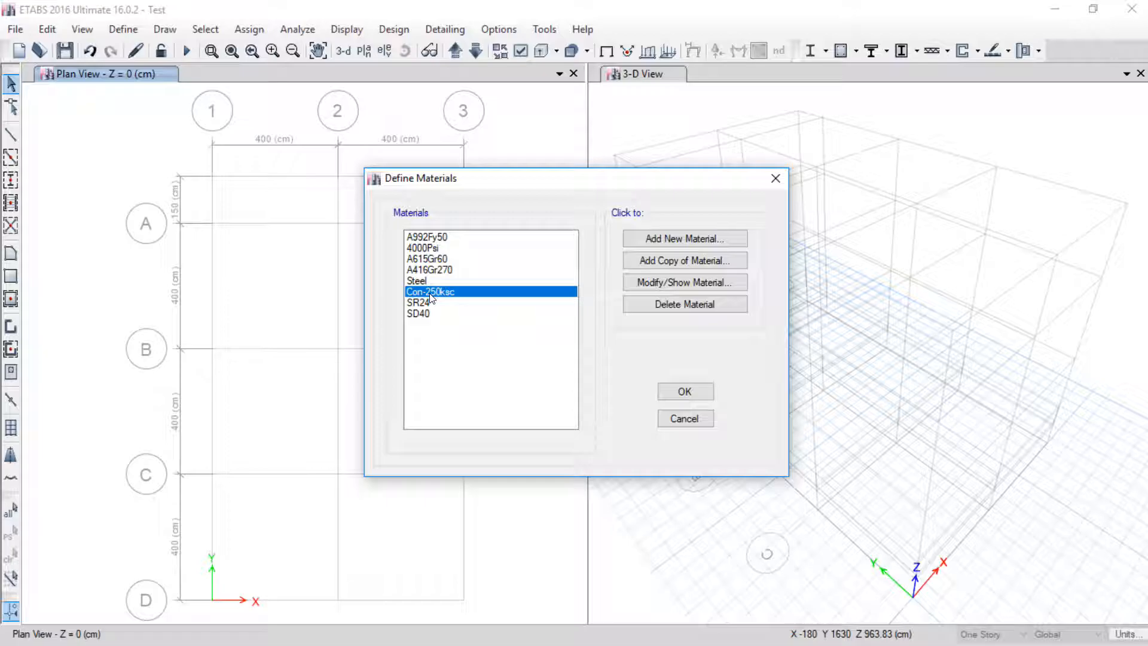
left_click(684, 391)
Step: Open the frame section properties and look through the list of predefined sections
left_click(123, 29)
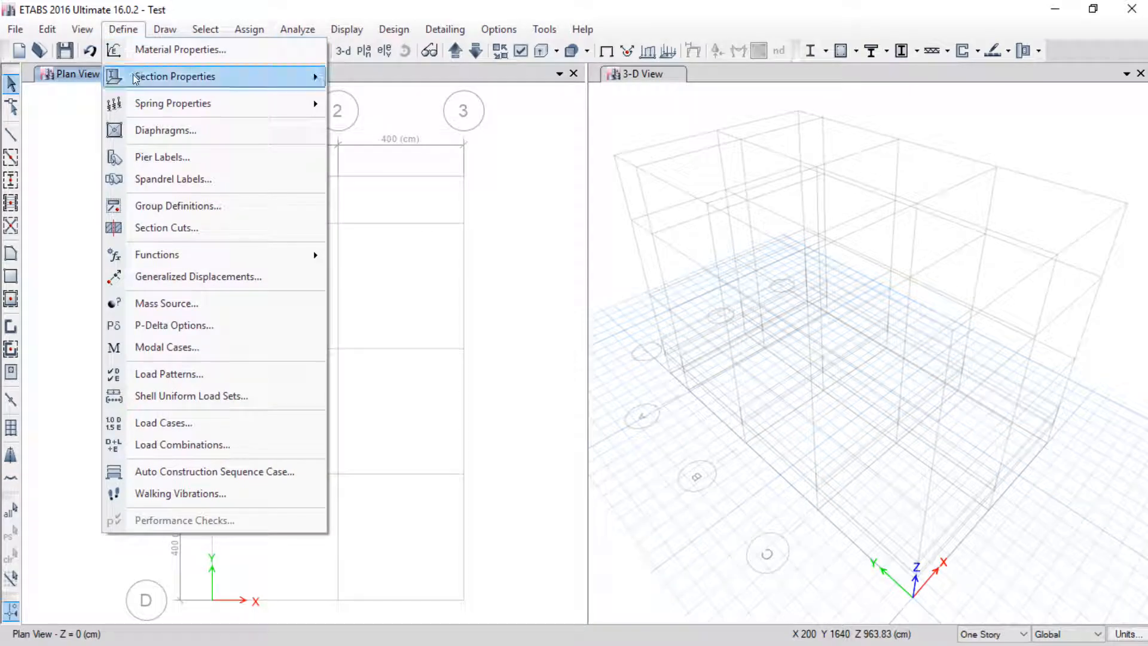
mouse_move(133, 76)
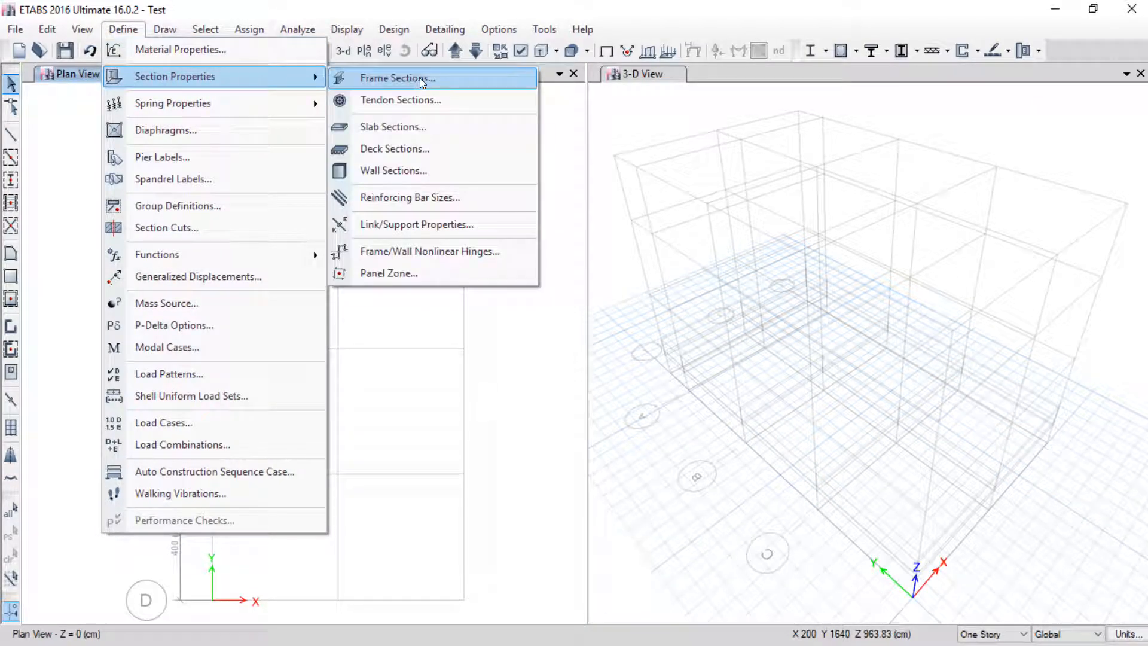
left_click(117, 27)
left_click(117, 28)
mouse_move(124, 71)
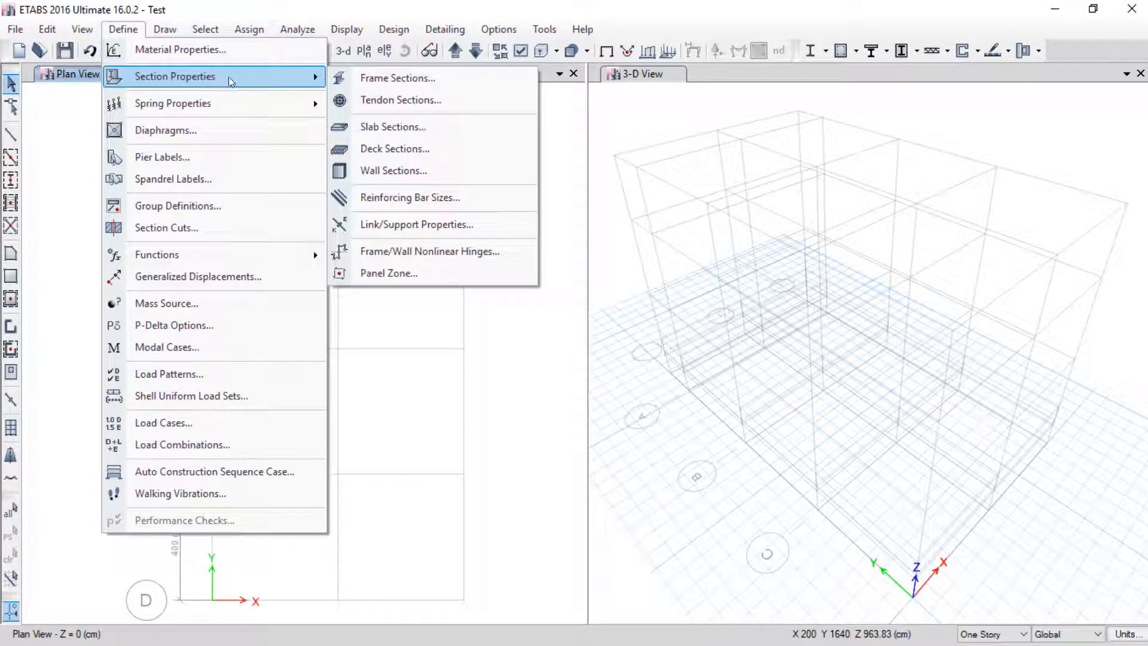
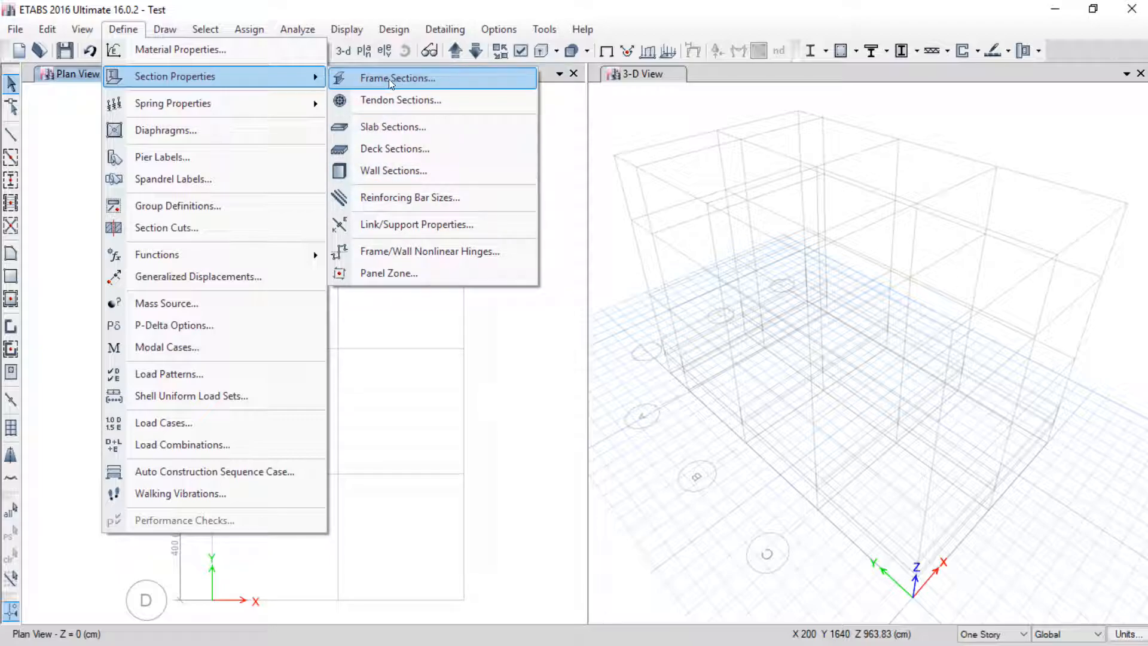
left_click(427, 76)
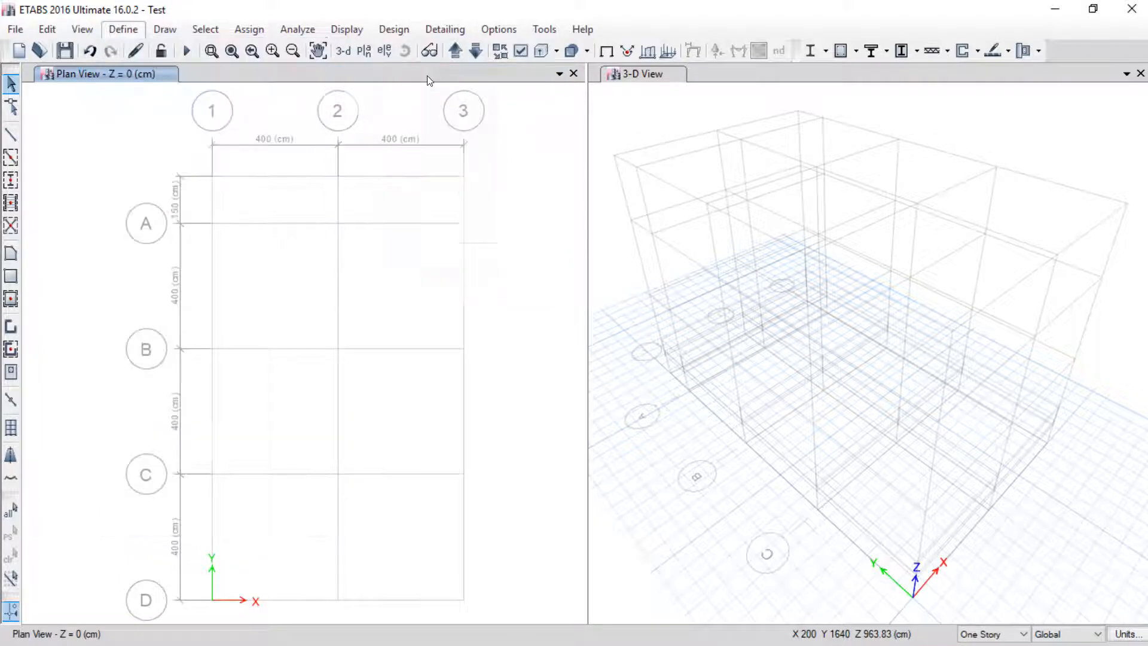
scroll(538, 289, "down", 20)
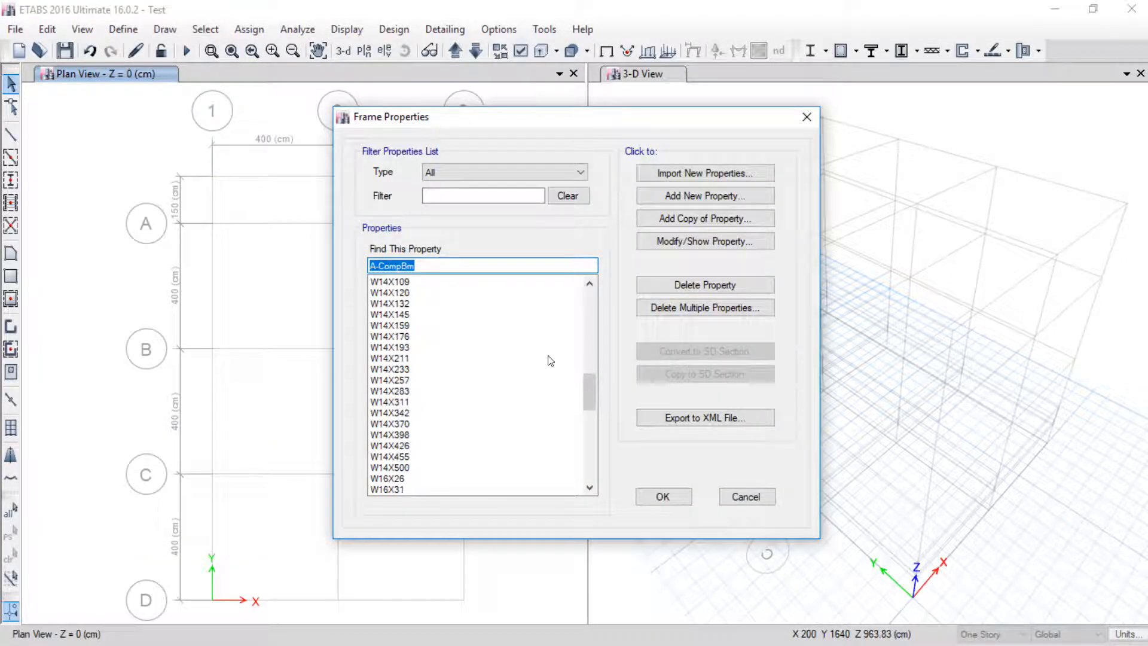
left_click_drag(590, 389, 607, 295)
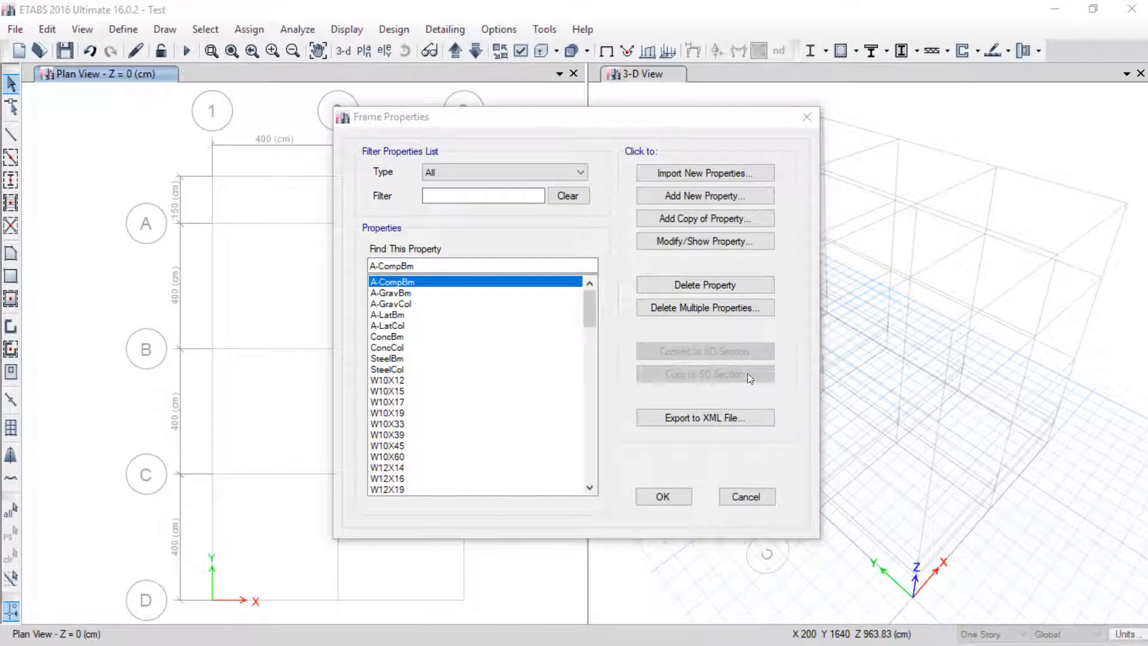
mouse_move(773, 315)
left_mouse_down()
mouse_move(651, 300)
mouse_move(791, 326)
left_mouse_up()
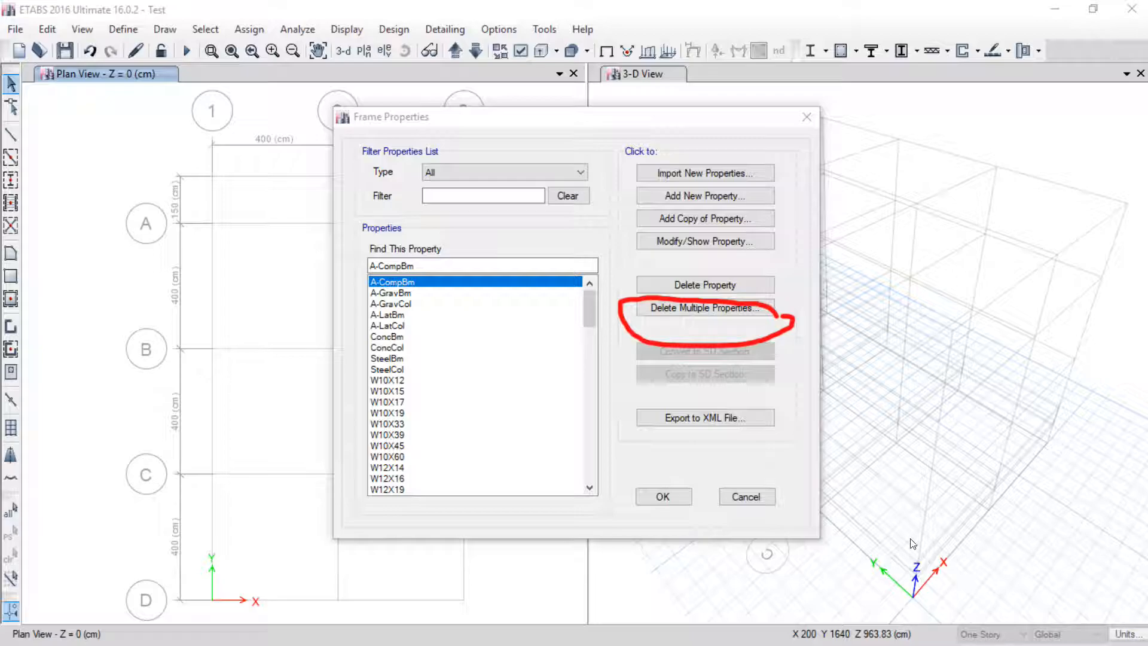
Step: Delete all predefined frame sections offered for multiple deletion and accept the change
left_click(687, 311)
left_click_drag(546, 259, 527, 423)
left_click(545, 465)
left_click_drag(503, 253, 511, 448)
left_click(541, 463)
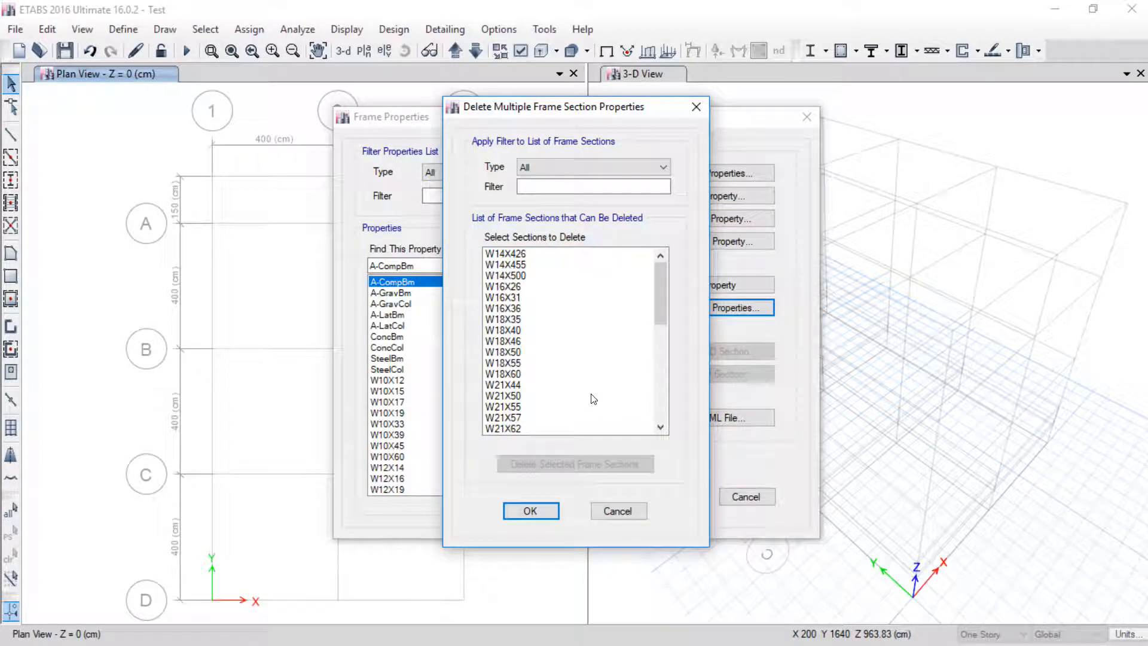
left_click_drag(496, 501, 491, 463)
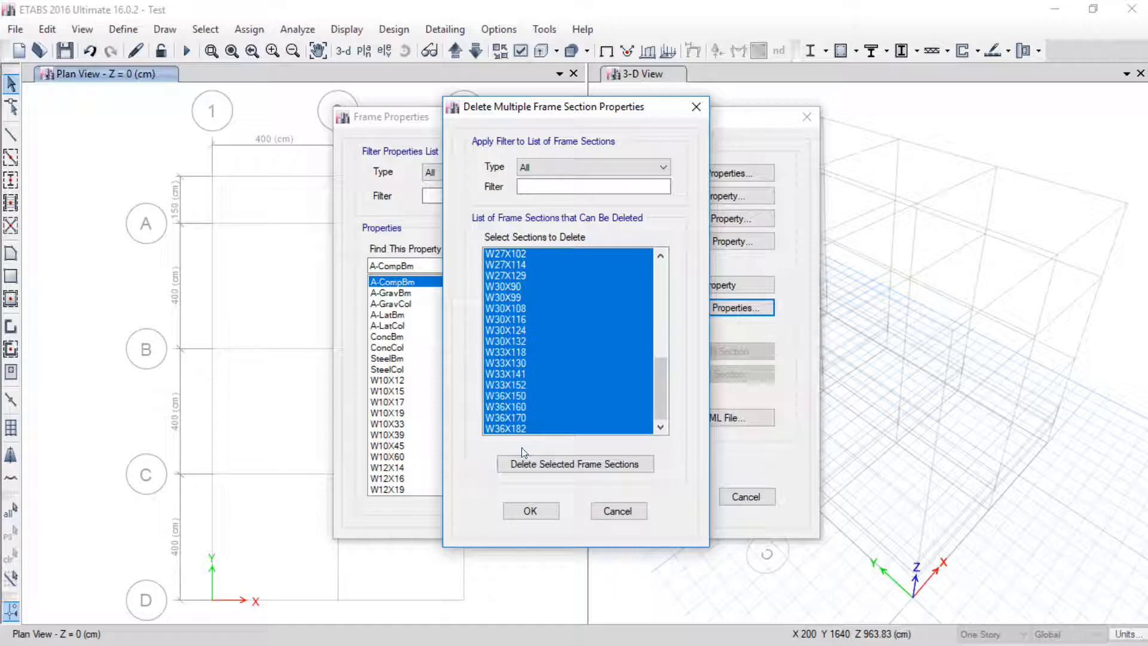
left_click(525, 461)
left_click(709, 387)
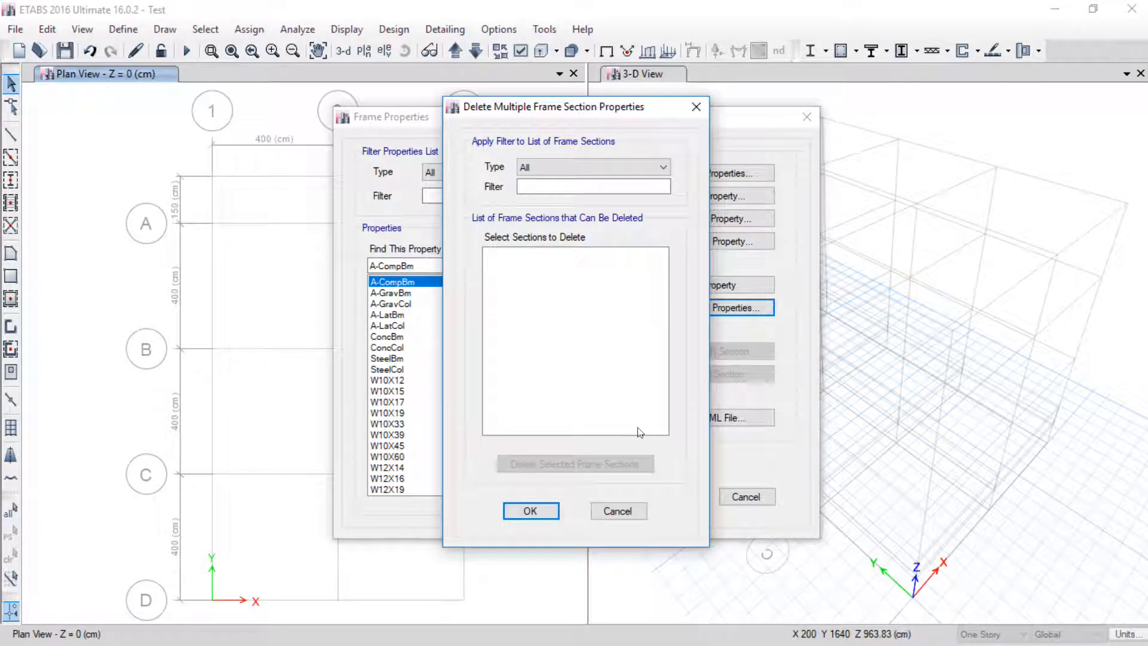
left_click(530, 510)
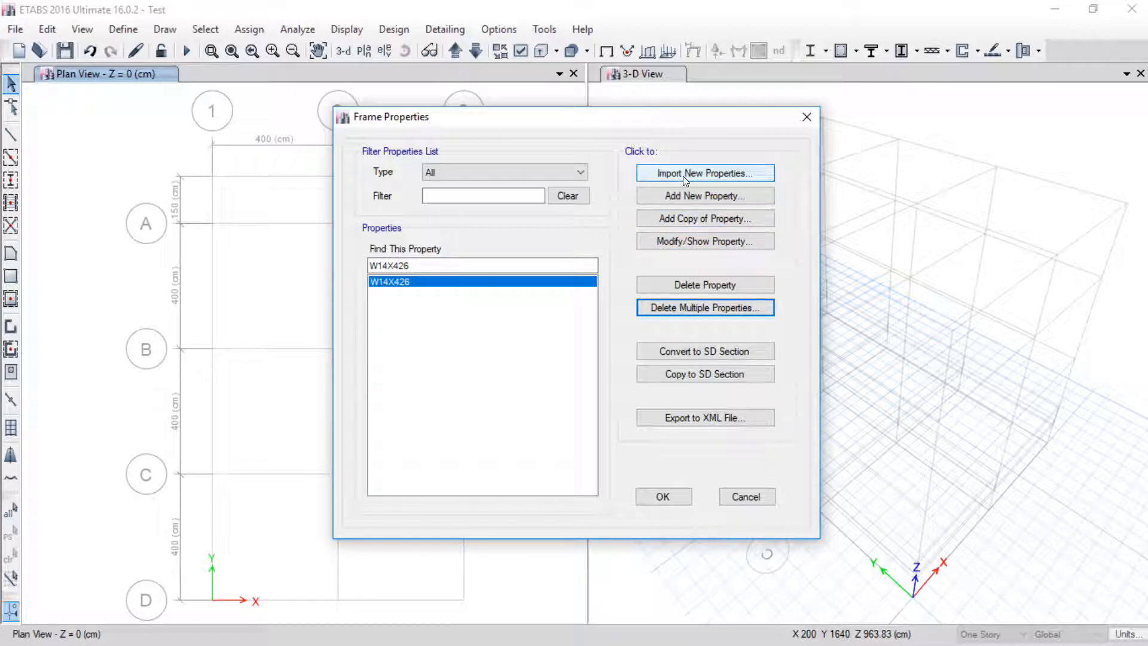
Step: Start adding a new frame section property so that a section shape can be chosen
left_click(668, 203)
mouse_move(651, 193)
left_mouse_down()
mouse_move(738, 202)
mouse_move(652, 196)
left_mouse_up()
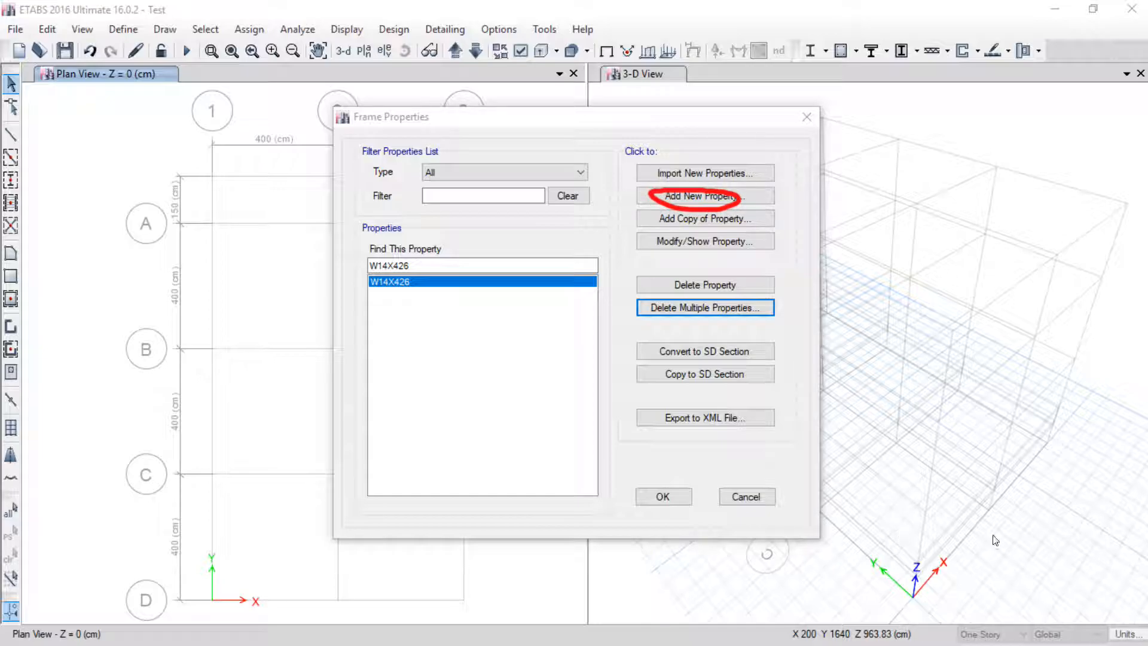
left_click(1071, 535)
left_click(657, 198)
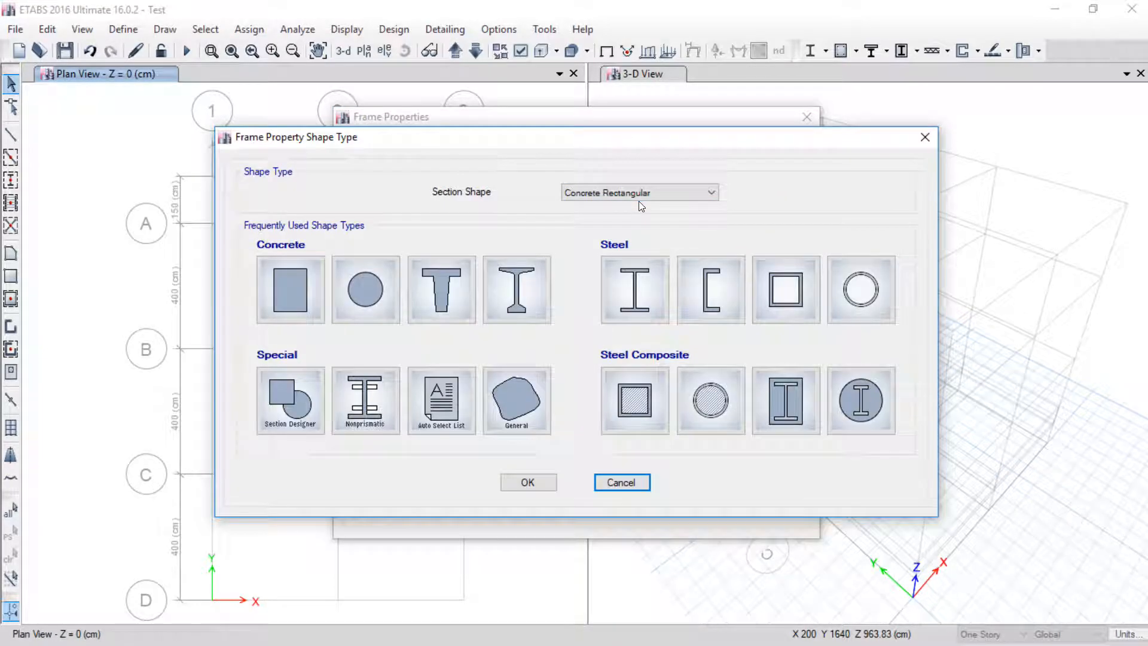
left_click_drag(604, 196, 669, 169)
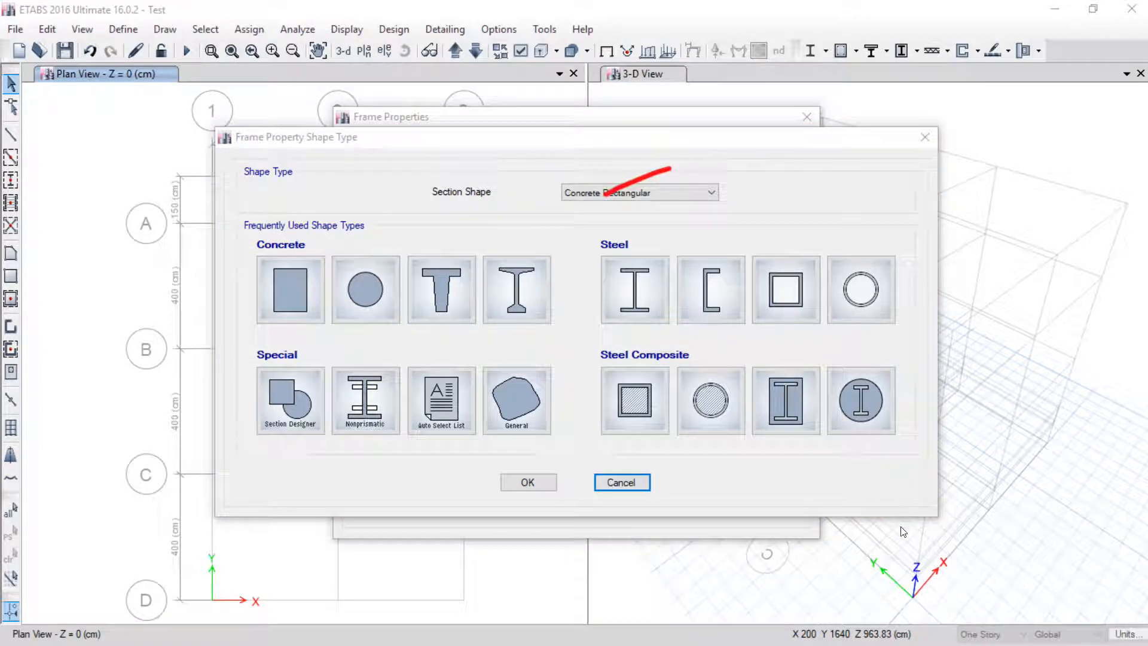
Step: Look through the full list of available section shapes, keeping Concrete Rectangular selected
left_click(634, 192)
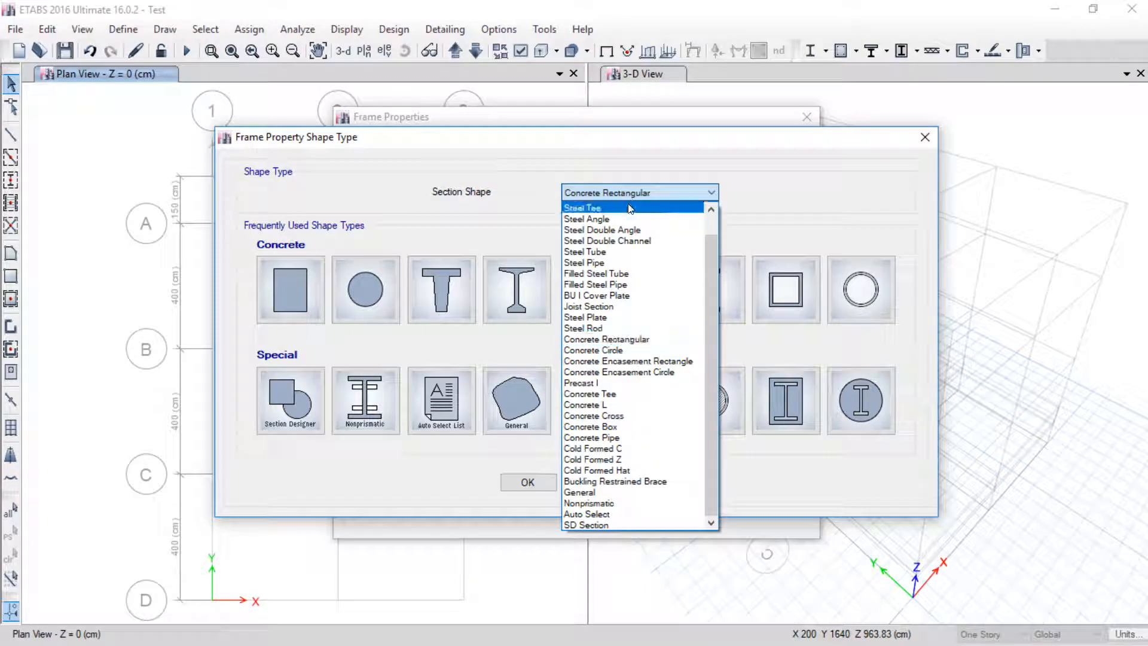
left_click_drag(708, 301, 708, 236)
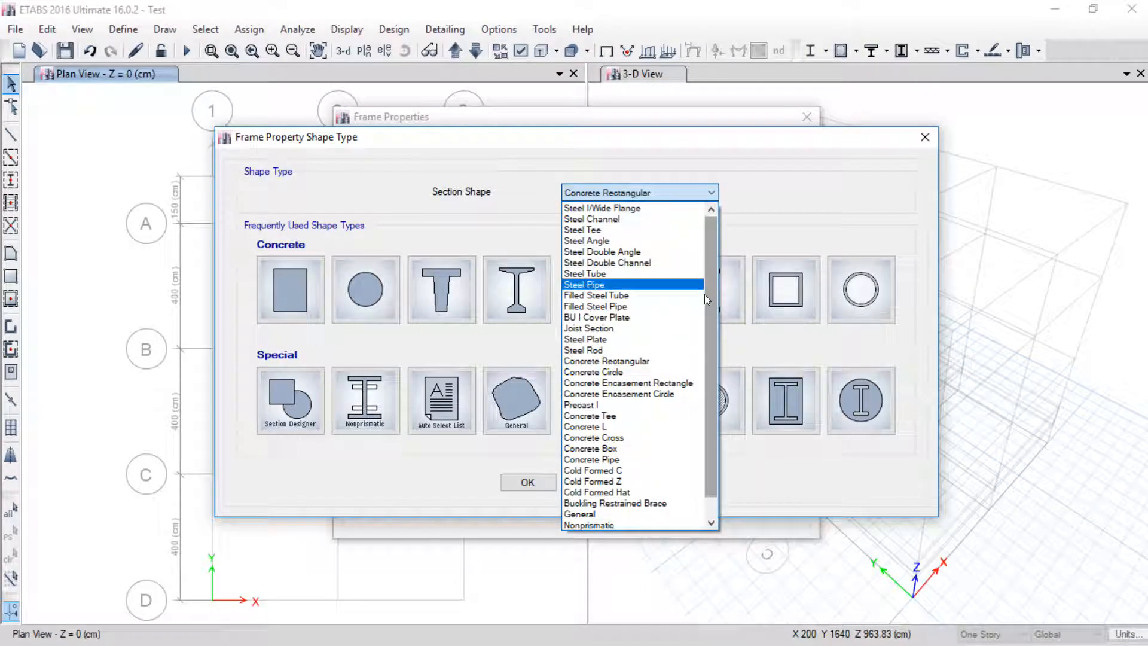
left_click_drag(708, 302, 711, 407)
left_click(740, 180)
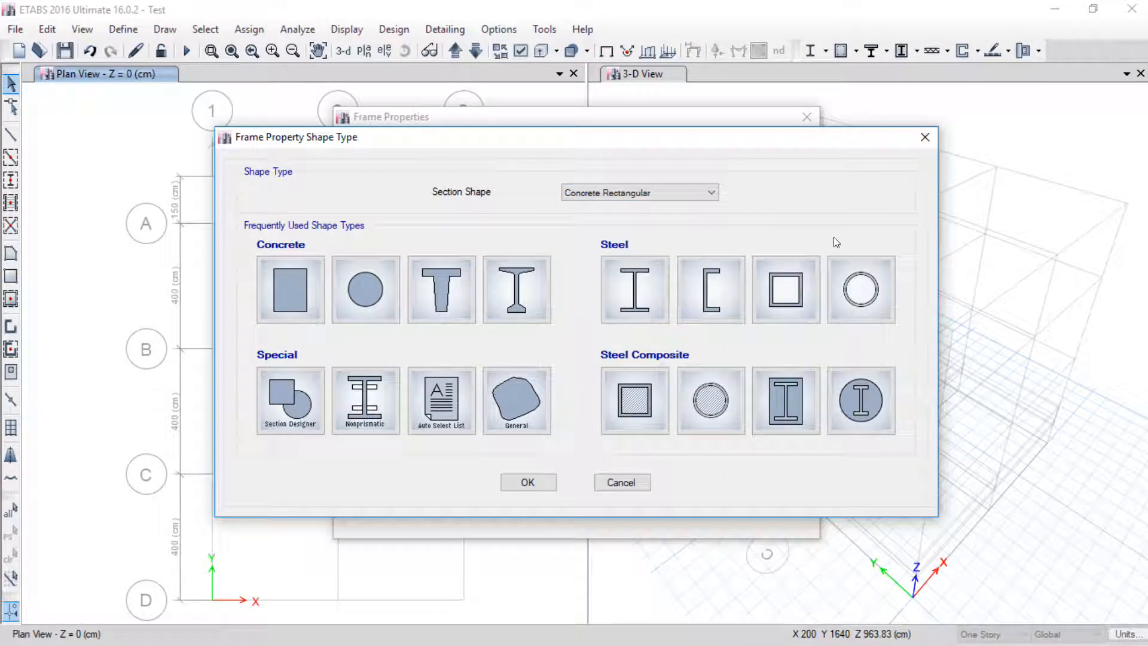
left_click(711, 193)
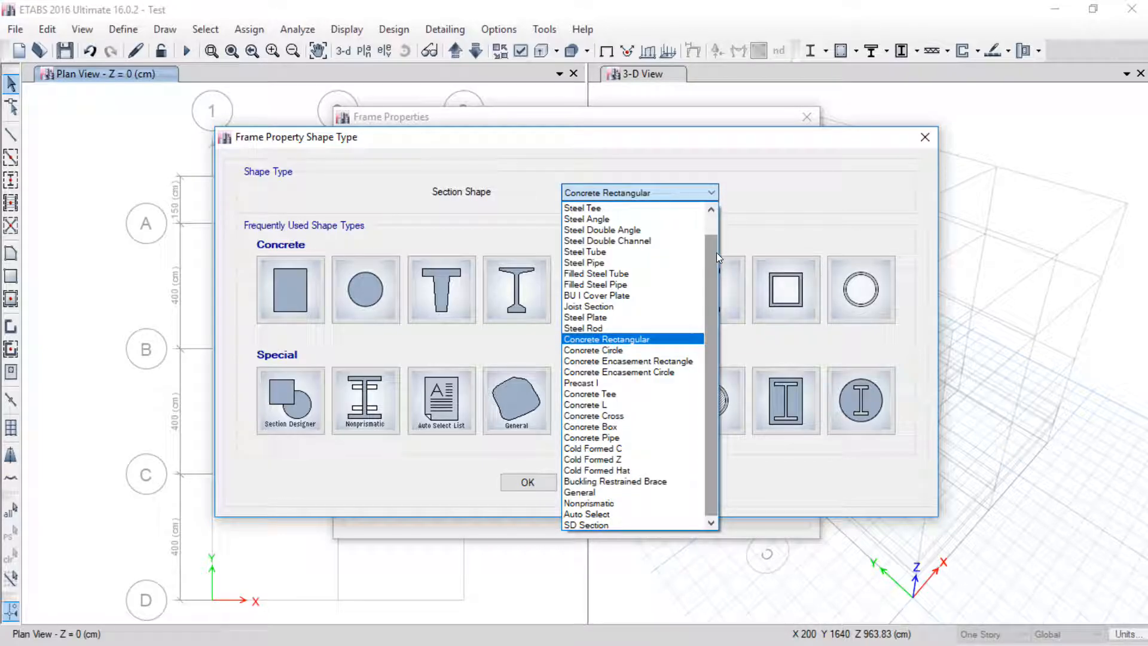
left_click_drag(716, 253, 720, 225)
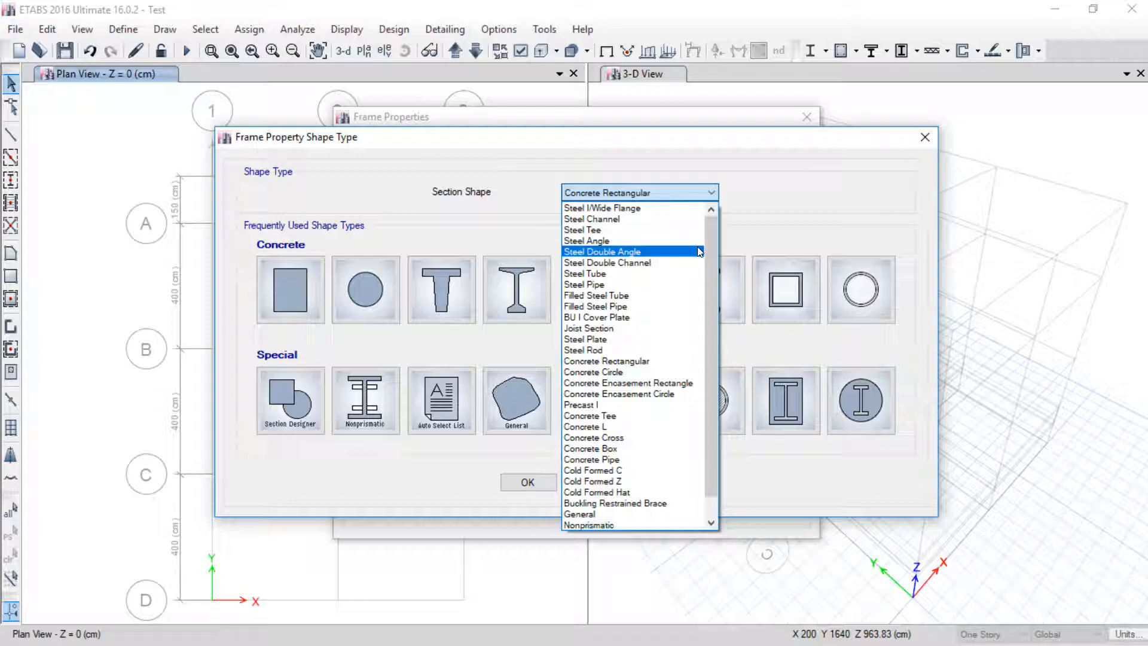
left_click(759, 230)
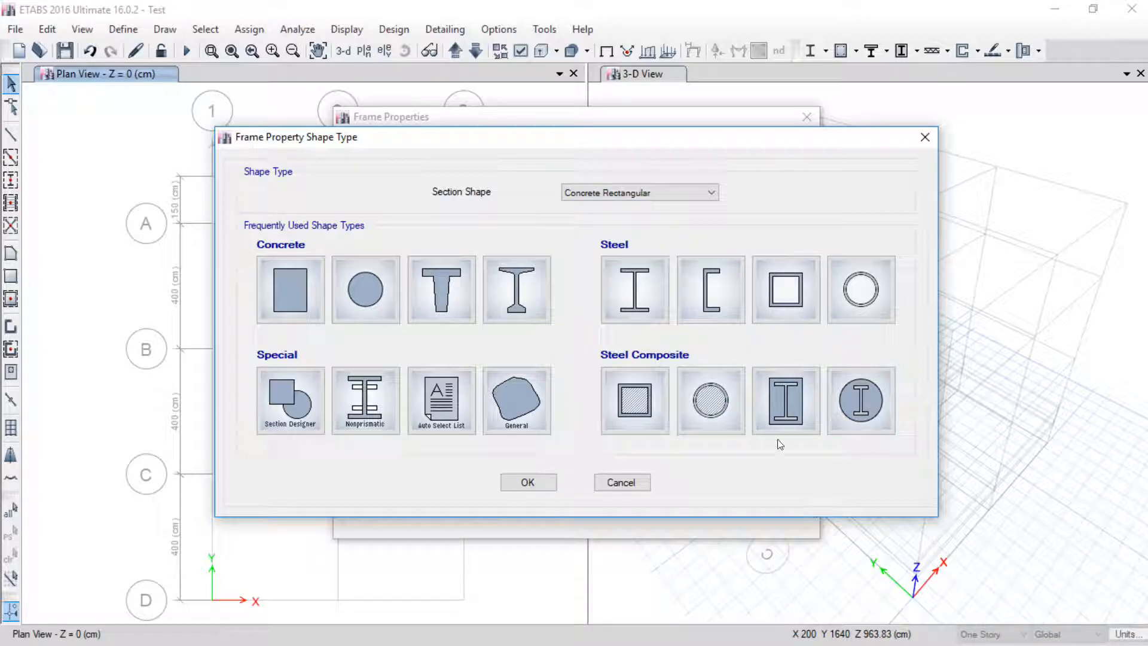
left_click(890, 543)
mouse_move(276, 230)
left_mouse_down()
mouse_move(263, 341)
mouse_move(322, 238)
mouse_move(269, 228)
left_mouse_up()
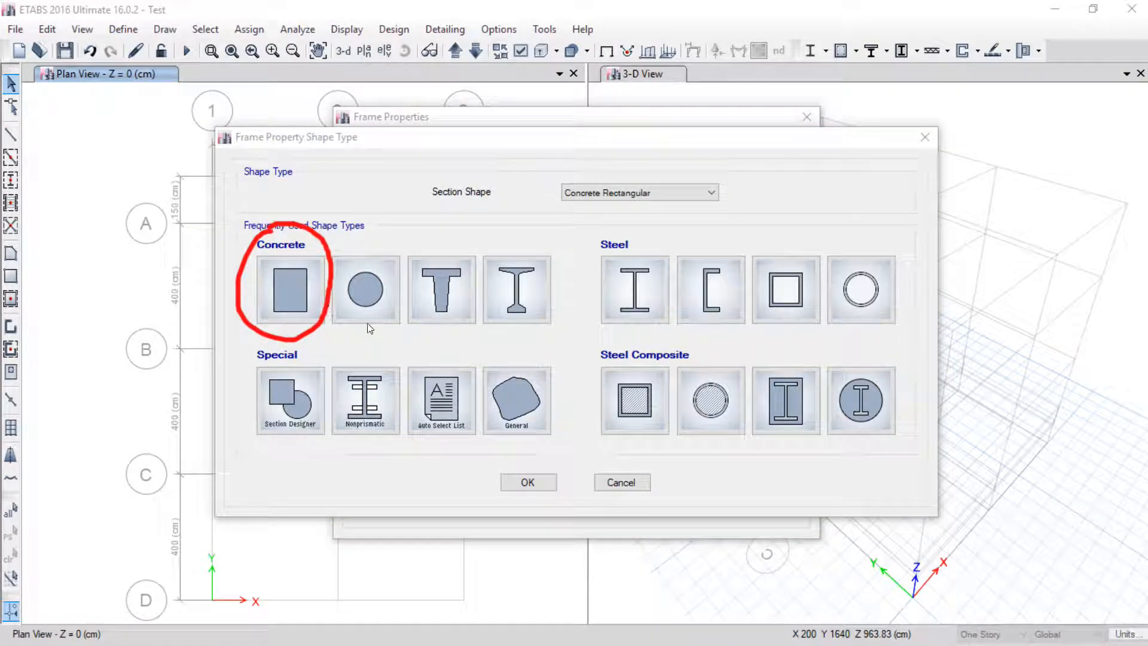
left_click_drag(366, 317, 423, 188)
left_click_drag(771, 305, 781, 272)
left_click_drag(602, 395, 608, 387)
left_click_drag(697, 380, 785, 375)
left_click_drag(835, 382, 853, 374)
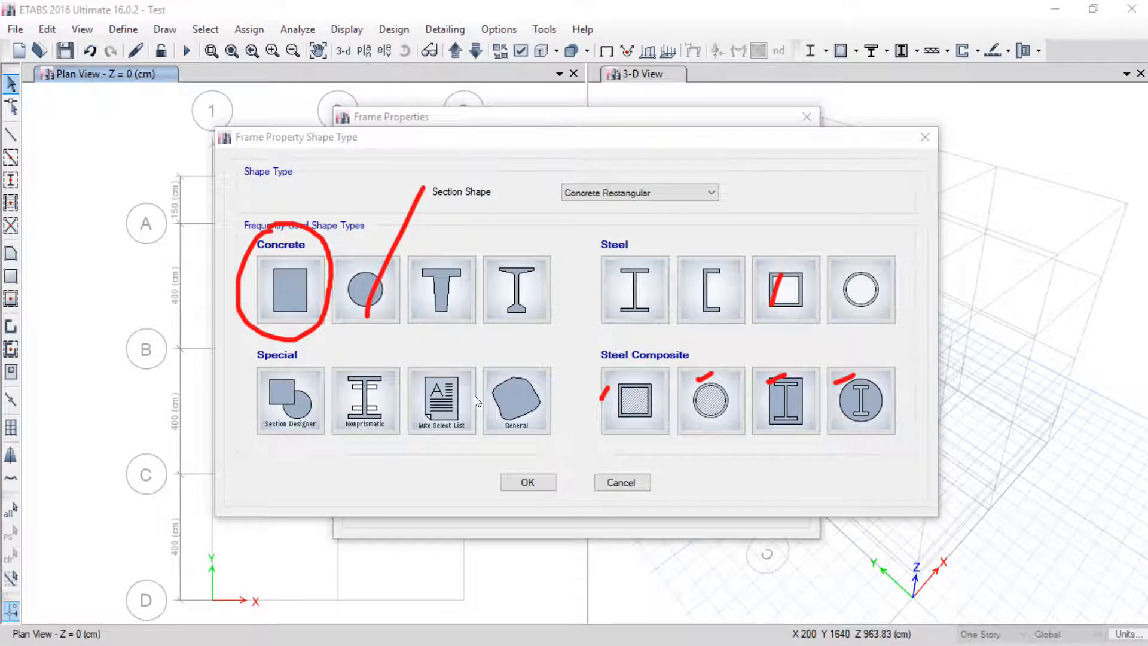
left_click(1067, 529)
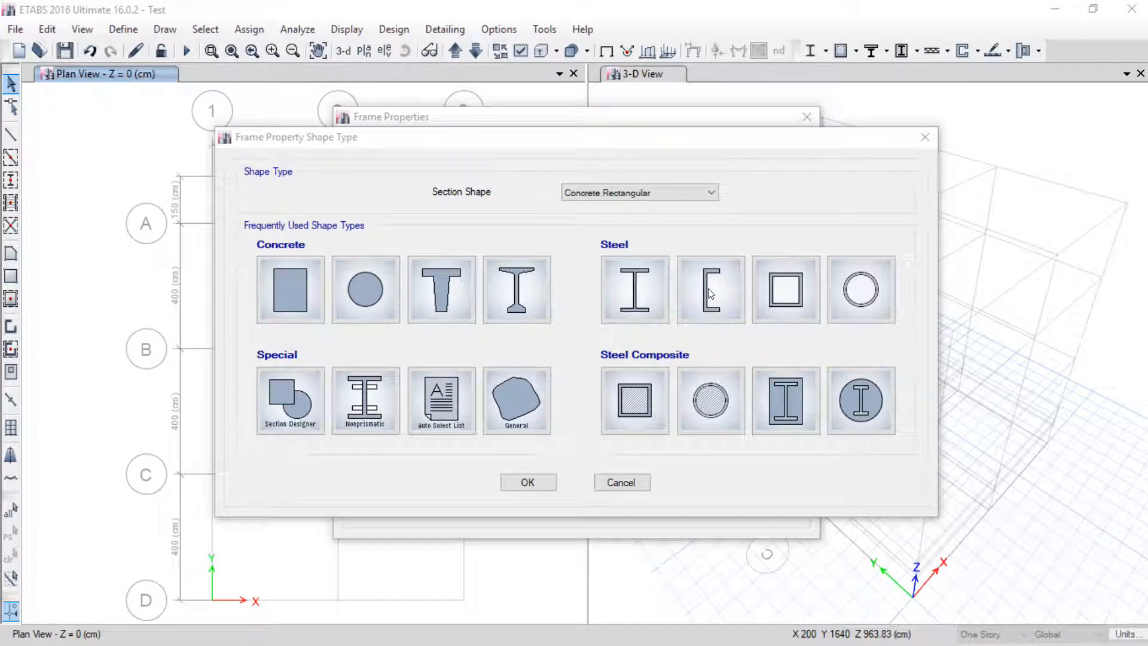
left_click_drag(708, 288, 792, 195)
left_click_drag(784, 287, 836, 210)
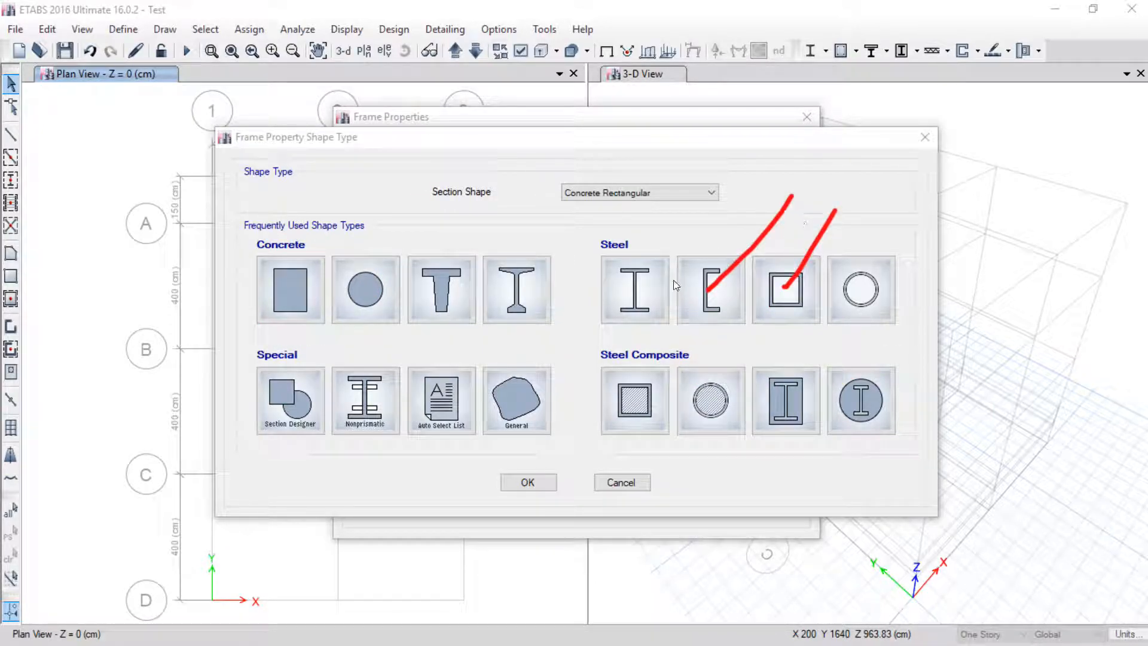
left_click_drag(284, 280, 310, 251)
mouse_move(703, 259)
left_mouse_down()
mouse_move(708, 332)
mouse_move(685, 247)
left_mouse_up()
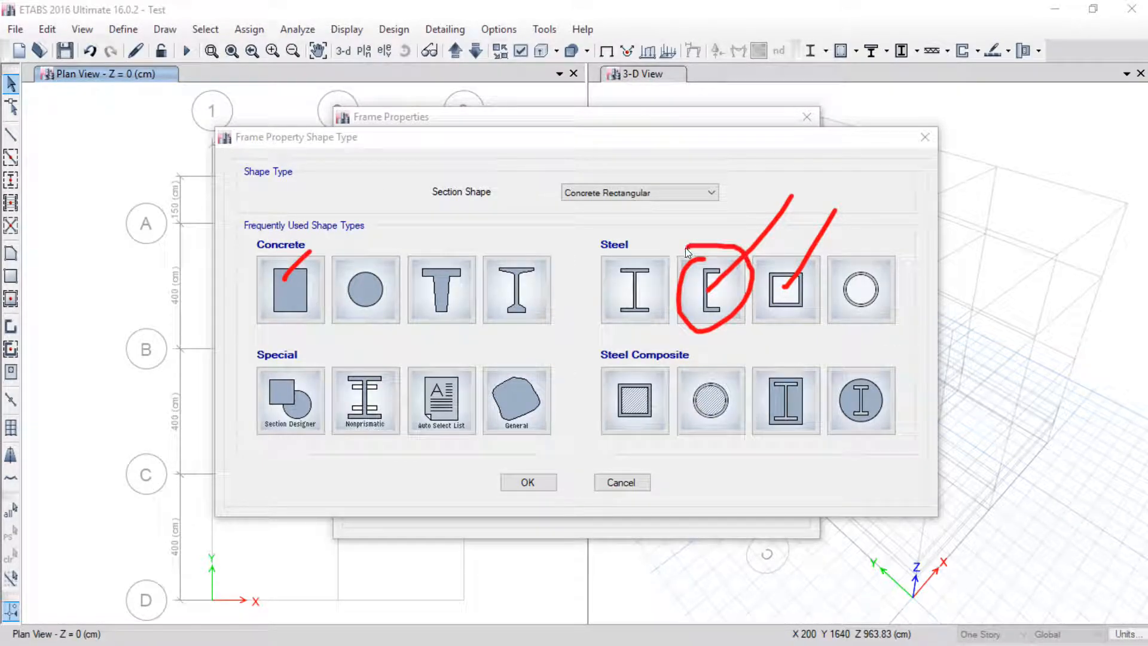
Step: Choose the concrete rectangular shape for the new frame section and enter GC as its property name
left_click(1066, 542)
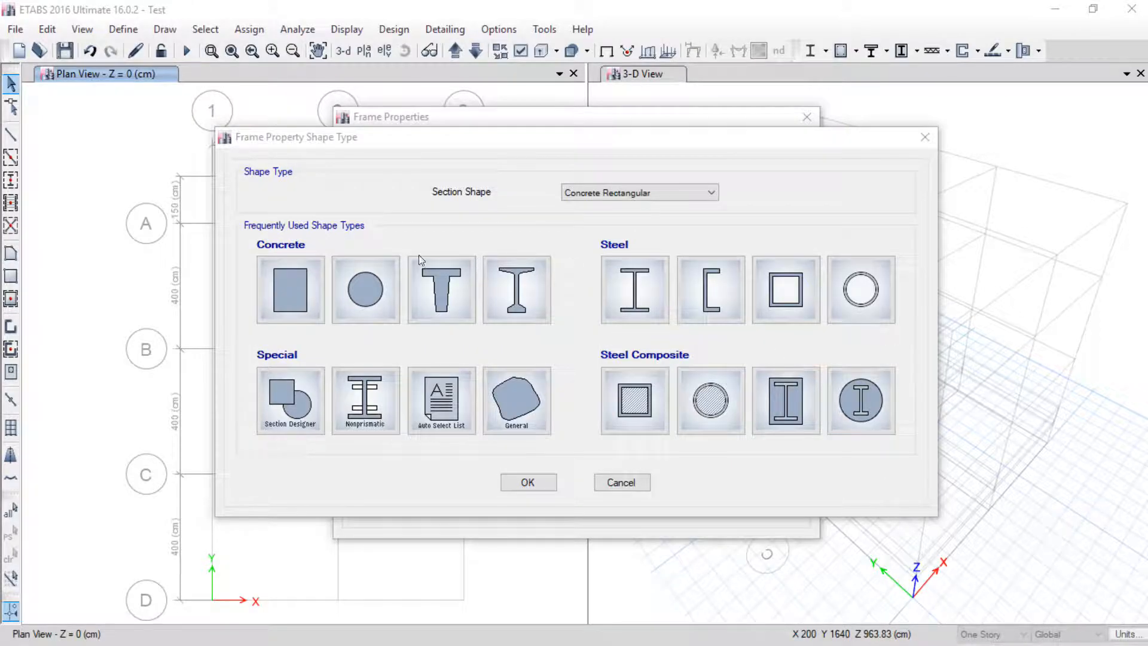
left_click(288, 285)
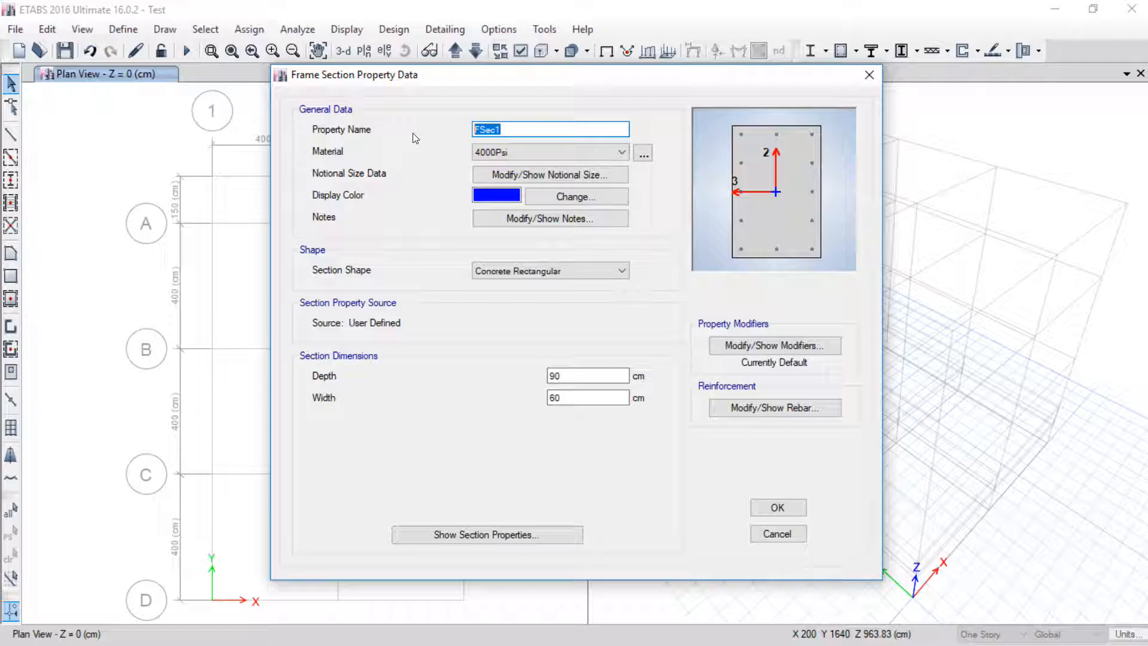
type("GC")
Step: Switch to AutoCAD and find the foundation plan with the F1,C1 column labels in Drawing1.dwg
key("super")
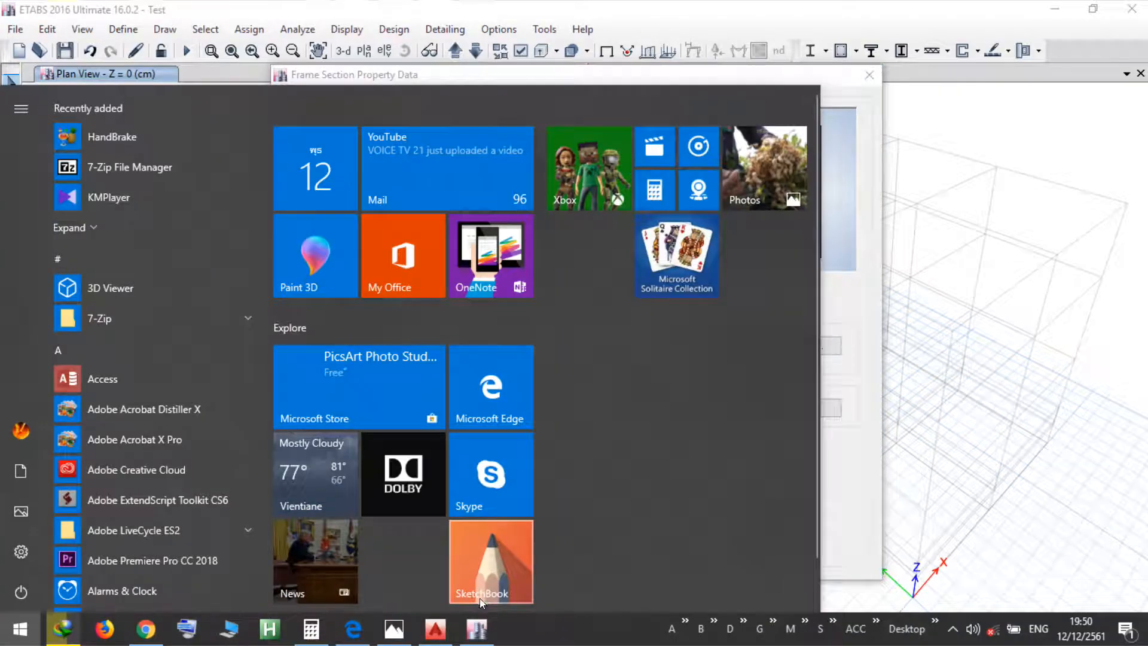
left_click(438, 627)
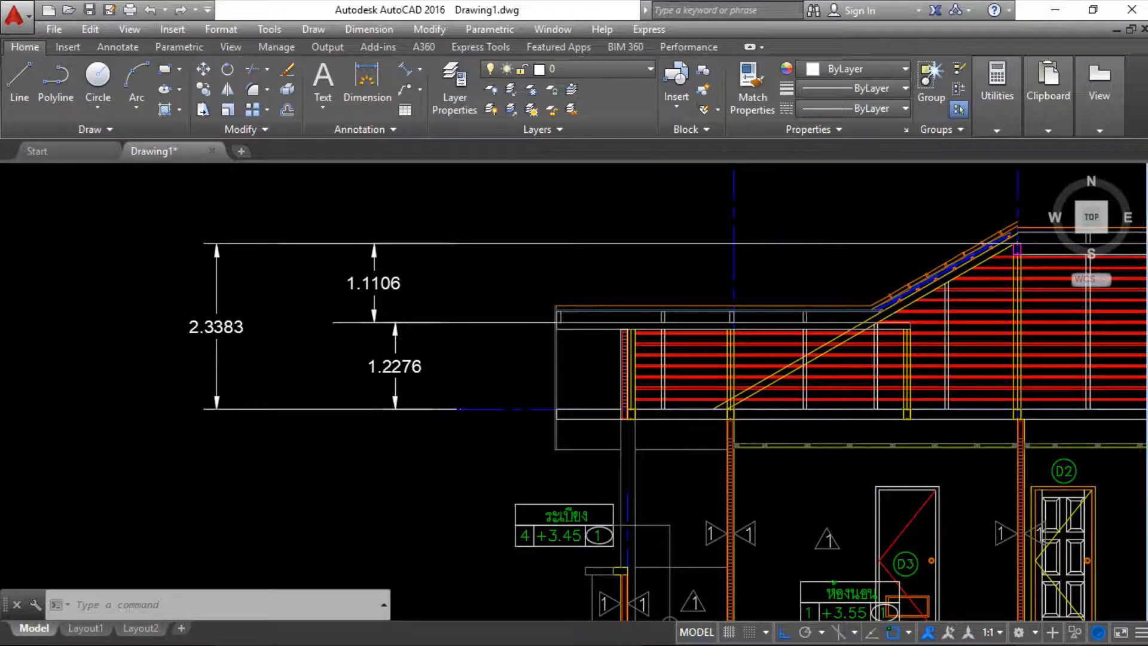
scroll(616, 410, "down", 4)
scroll(774, 341, "down", 6)
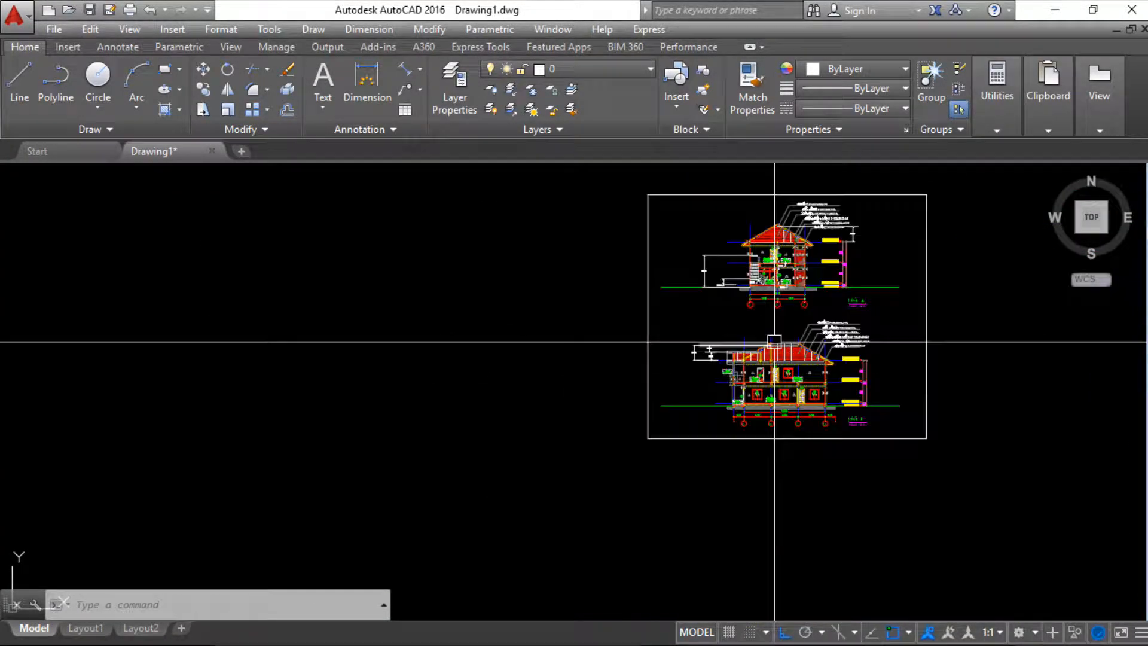
middle_click_drag(773, 341, 464, 500)
middle_click_drag(573, 380, 474, 594)
middle_click_drag(608, 353, 555, 528)
scroll(320, 407, "up", 4)
mouse_move(195, 391)
middle_mouse_down()
mouse_move(531, 416)
mouse_move(386, 471)
mouse_move(59, 525)
middle_mouse_up()
scroll(538, 423, "down", 6)
scroll(614, 471, "up", 4)
mouse_move(614, 471)
middle_mouse_down()
mouse_move(527, 364)
mouse_move(524, 414)
mouse_move(440, 281)
middle_mouse_up()
scroll(534, 397, "up", 8)
scroll(505, 391, "down", 4)
middle_click_drag(666, 358, 628, 238)
scroll(375, 518, "up", 2)
middle_click_drag(375, 518, 385, 445)
scroll(385, 444, "up", 7)
middle_click_drag(371, 374, 423, 441)
scroll(422, 440, "up", 2)
scroll(436, 418, "down", 10)
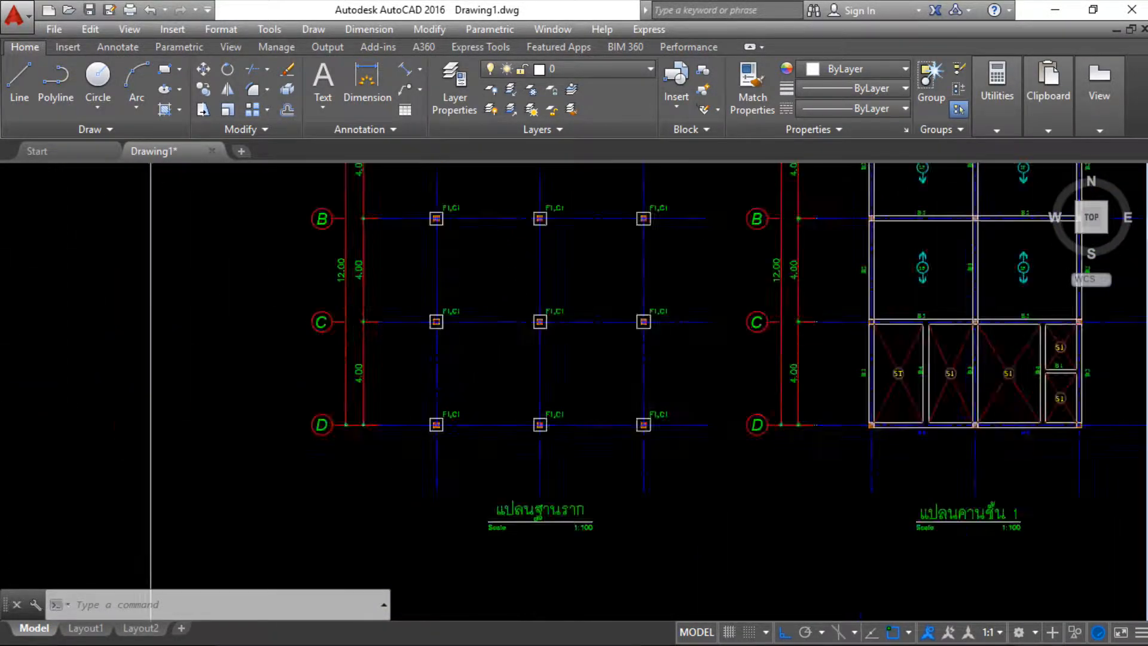
Step: Measure the width of the yellow square at an F1,C1 column in the foundation plan with the DIST command
scroll(374, 493, "up", 5)
scroll(375, 493, "up", 6)
middle_click_drag(421, 584, 499, 287)
type("di")
key("Return")
left_click(424, 324)
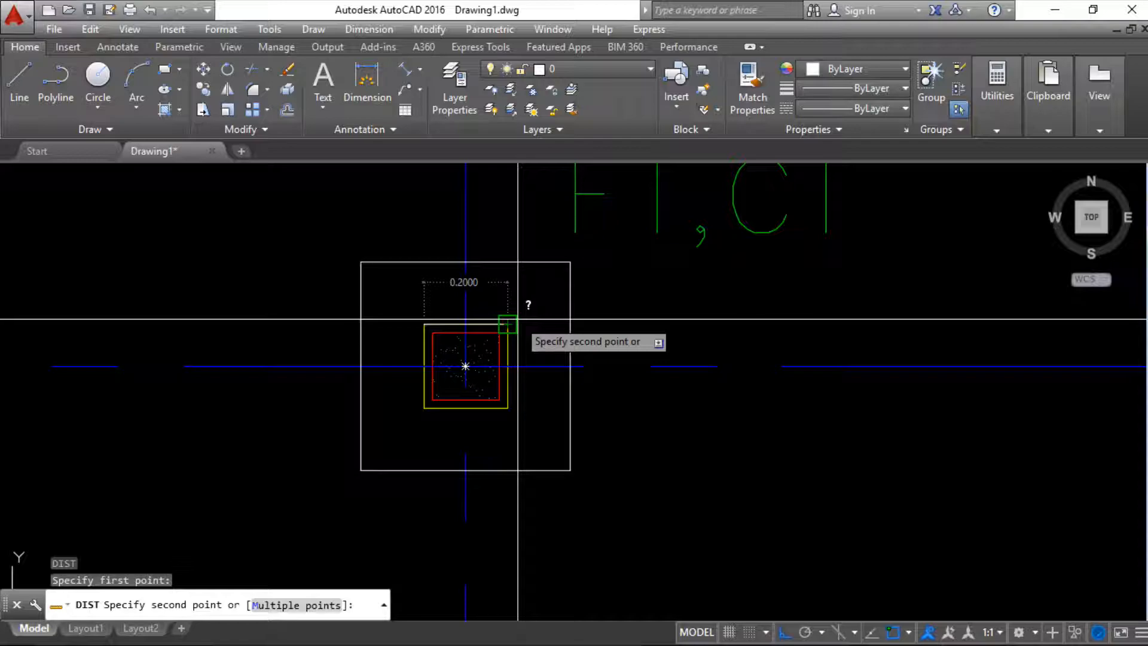
key("Escape")
Step: Measure across the red inner square of the F1,C1 column in the foundation plan with the DIST command
scroll(476, 341, "up", 8)
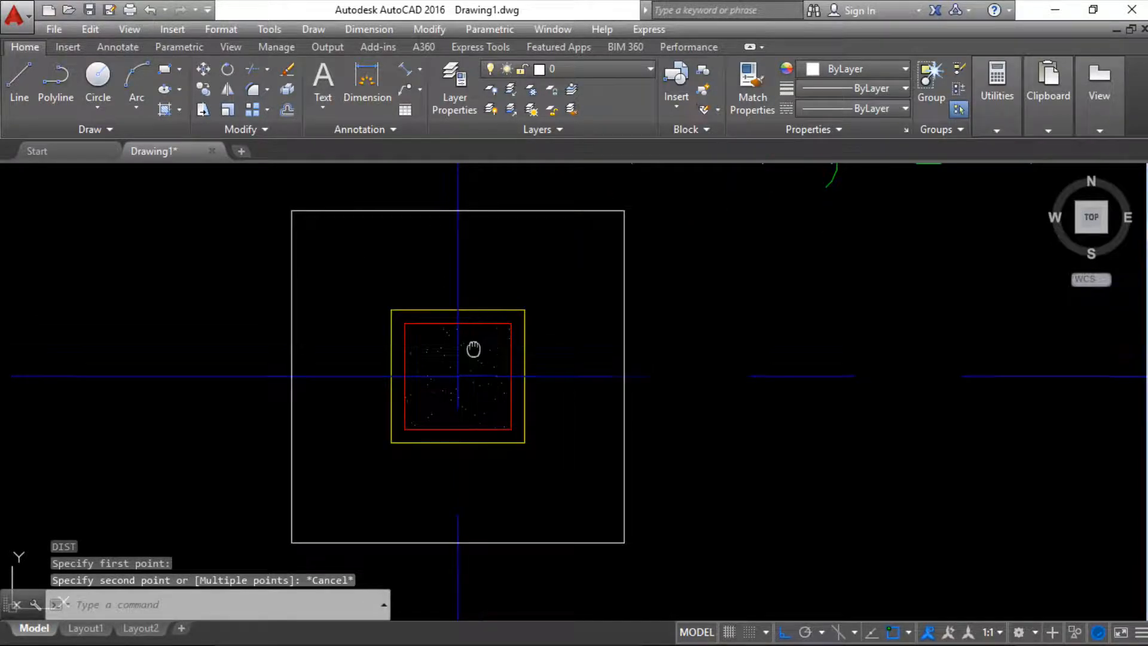
key("Return")
left_click(210, 283)
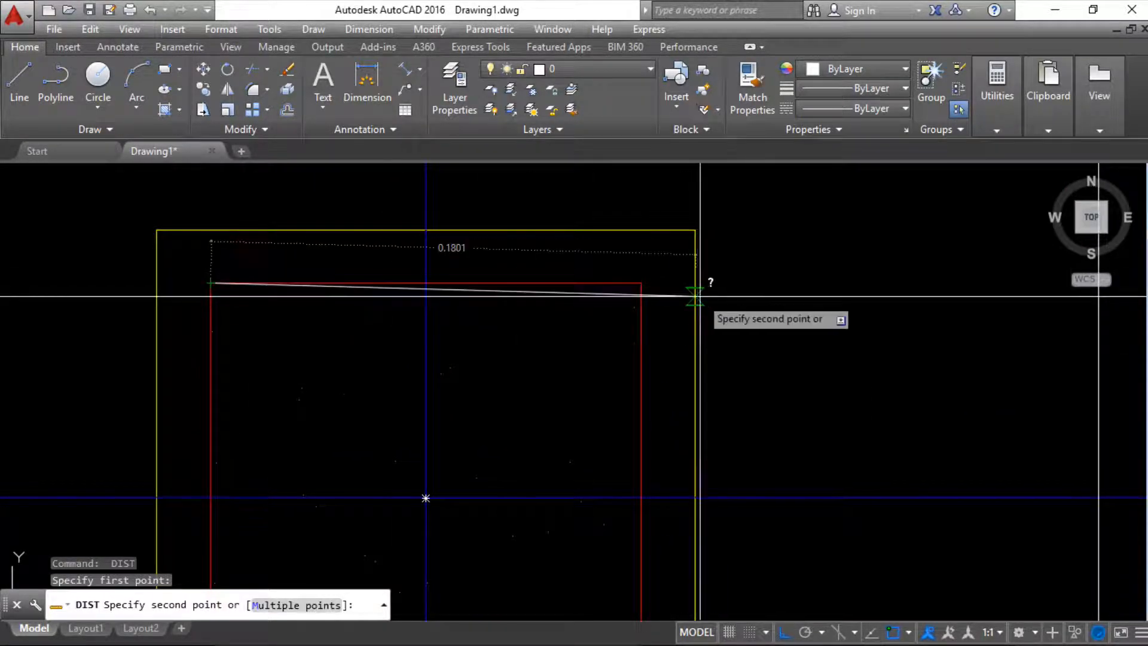
scroll(641, 282, "down", 5)
key("Escape")
scroll(622, 359, "down", 8)
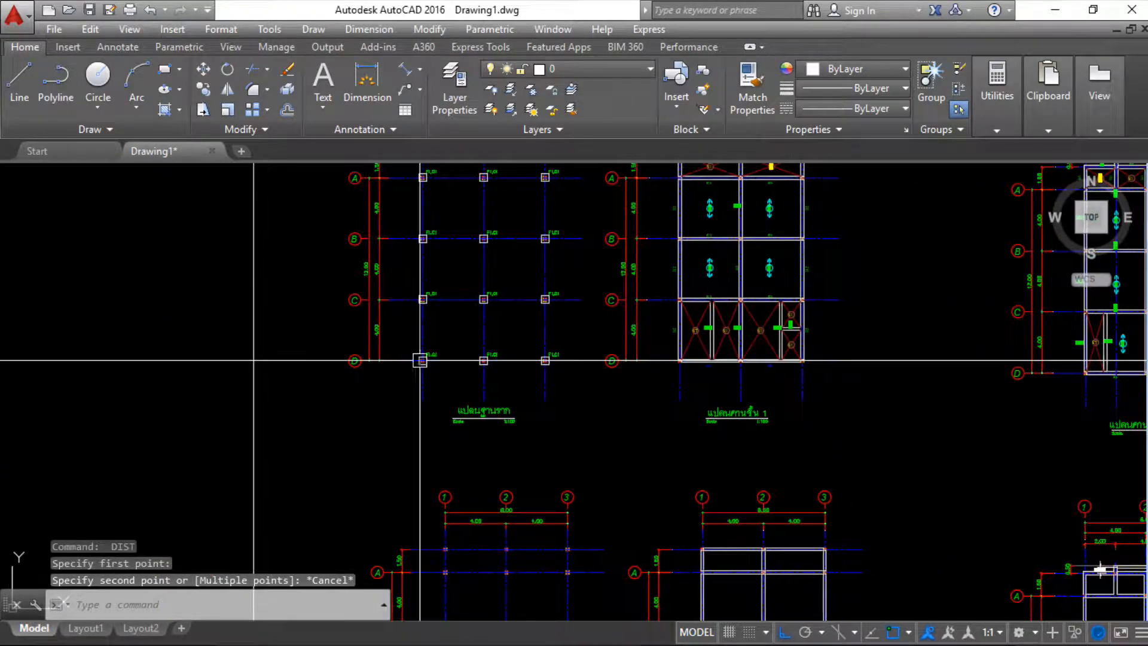
Step: Measure the width of the corner column on grid line D in the first-floor beam plan with the DIST command
scroll(790, 359, "up", 8)
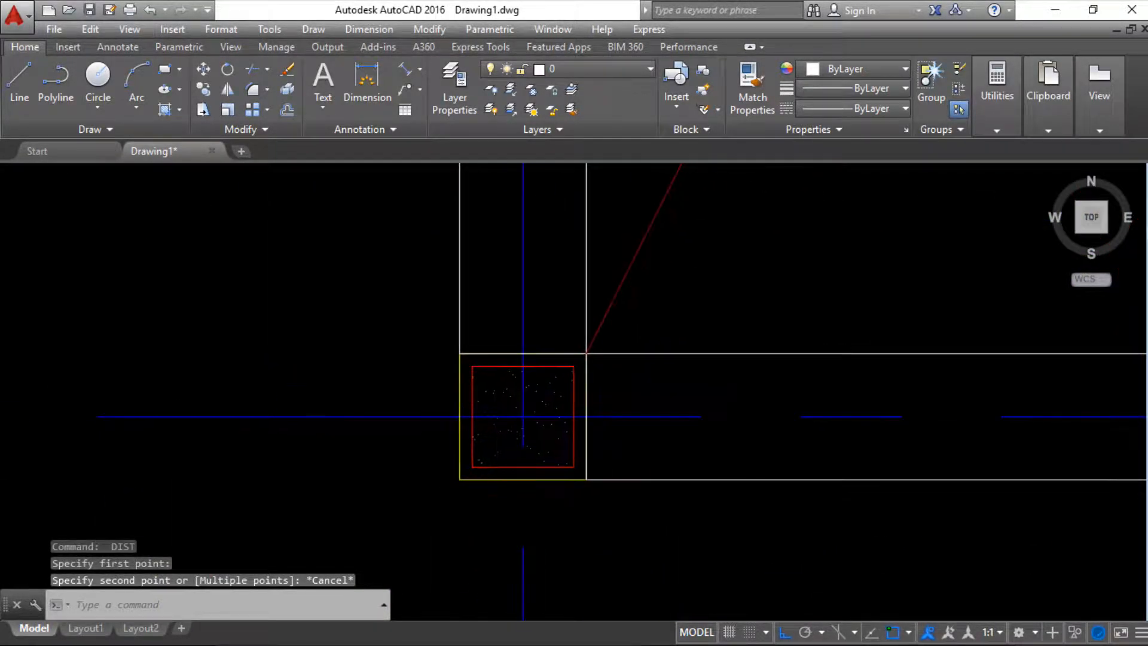
key("Return")
left_click(464, 353)
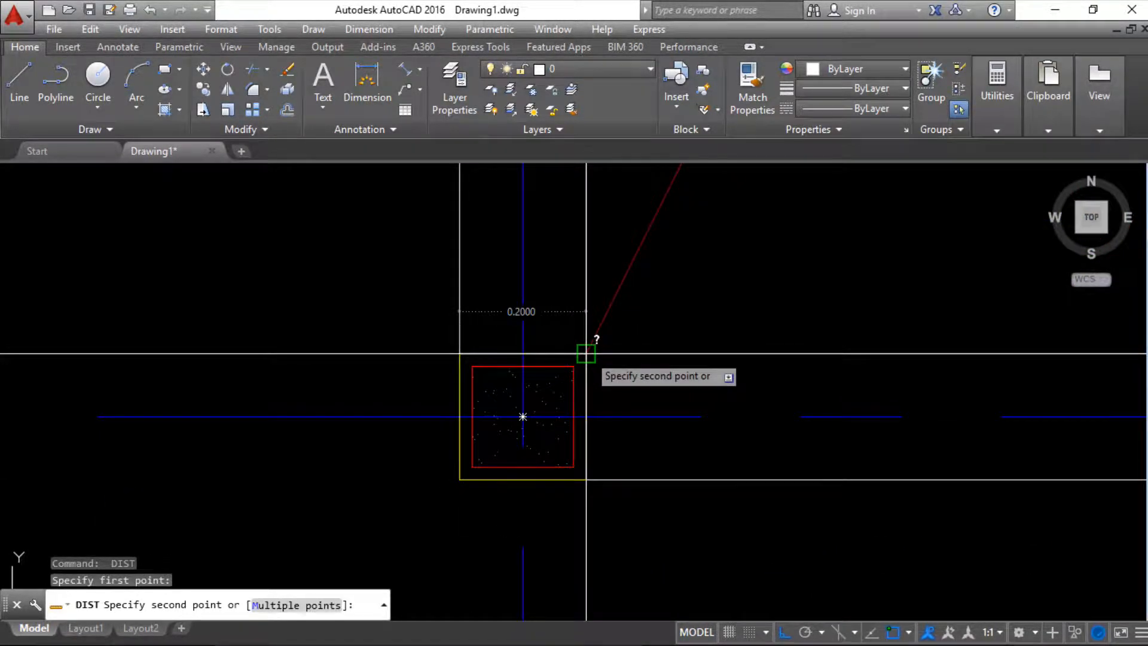
key("Escape")
Step: Look over the foundation plan and the floor beam plans to compare their column layouts
scroll(587, 354, "down", 6)
scroll(588, 353, "down", 6)
scroll(588, 356, "up", 5)
middle_click_drag(589, 377, 591, 397)
scroll(586, 392, "down", 5)
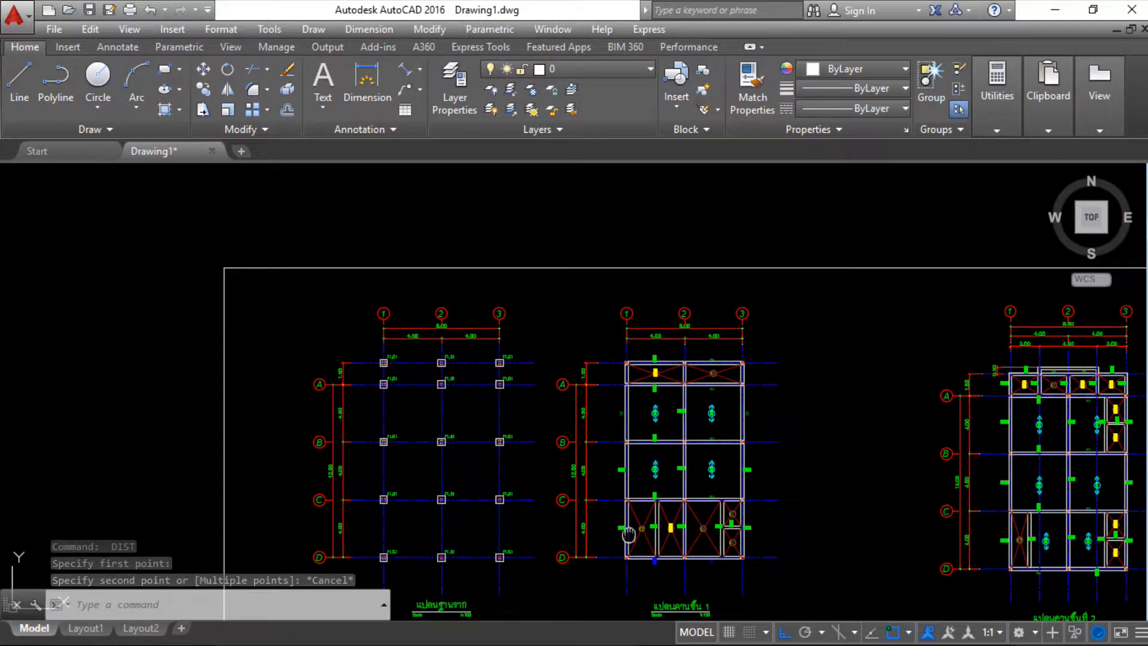
scroll(556, 442, "down", 2)
middle_click_drag(559, 467, 461, 265)
mouse_move(661, 461)
middle_mouse_down()
mouse_move(780, 439)
mouse_move(815, 494)
middle_mouse_up()
scroll(704, 328, "up", 5)
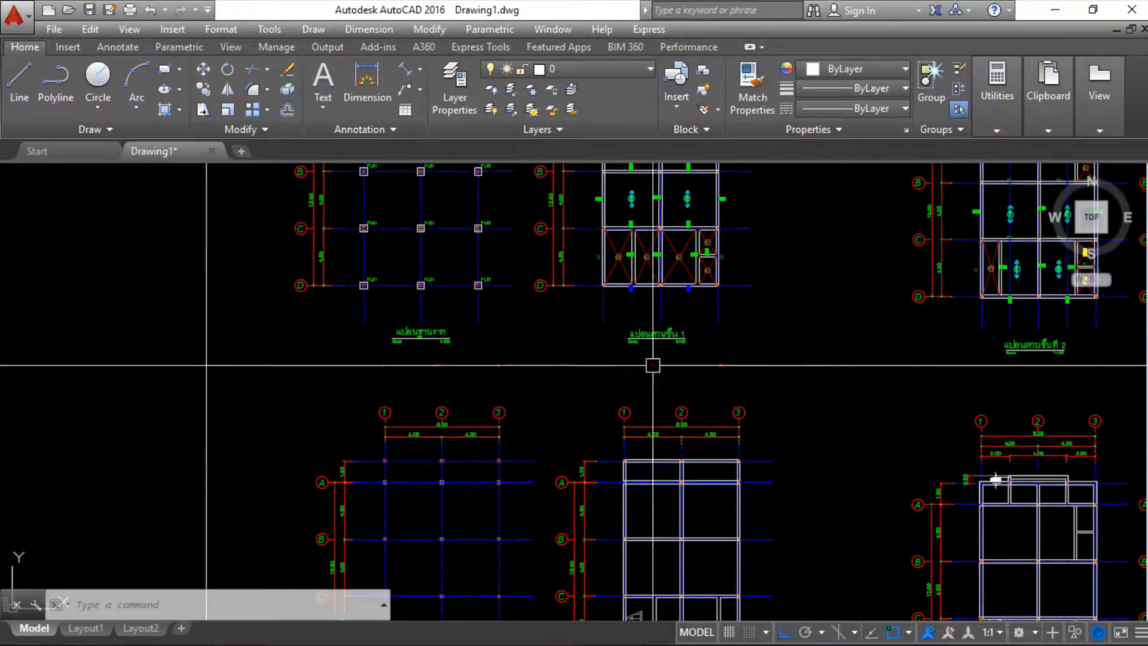
Step: Examine the beam labels and columns of the first-floor beam plan, from grid A down to the B6 beams on grid D
scroll(641, 380, "up", 5)
scroll(592, 449, "up", 2)
scroll(584, 448, "down", 3)
scroll(524, 439, "down", 2)
scroll(524, 438, "up", 8)
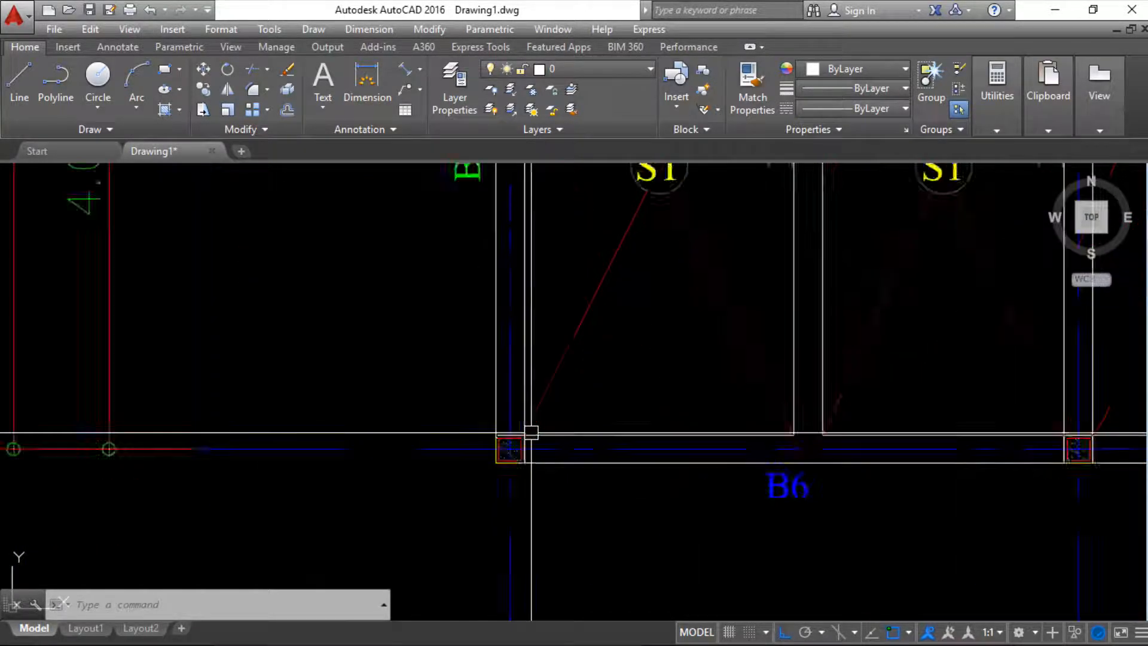
scroll(514, 449, "down", 3)
scroll(511, 455, "up", 4)
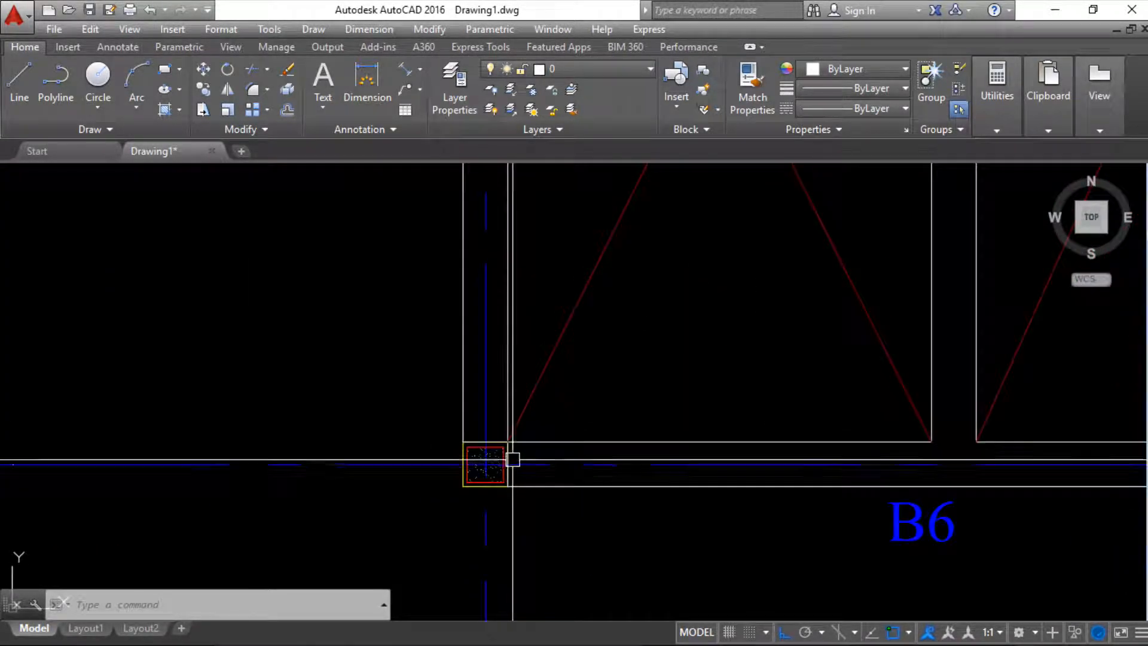
scroll(436, 466, "down", 2)
scroll(505, 454, "up", 3)
scroll(455, 479, "down", 8)
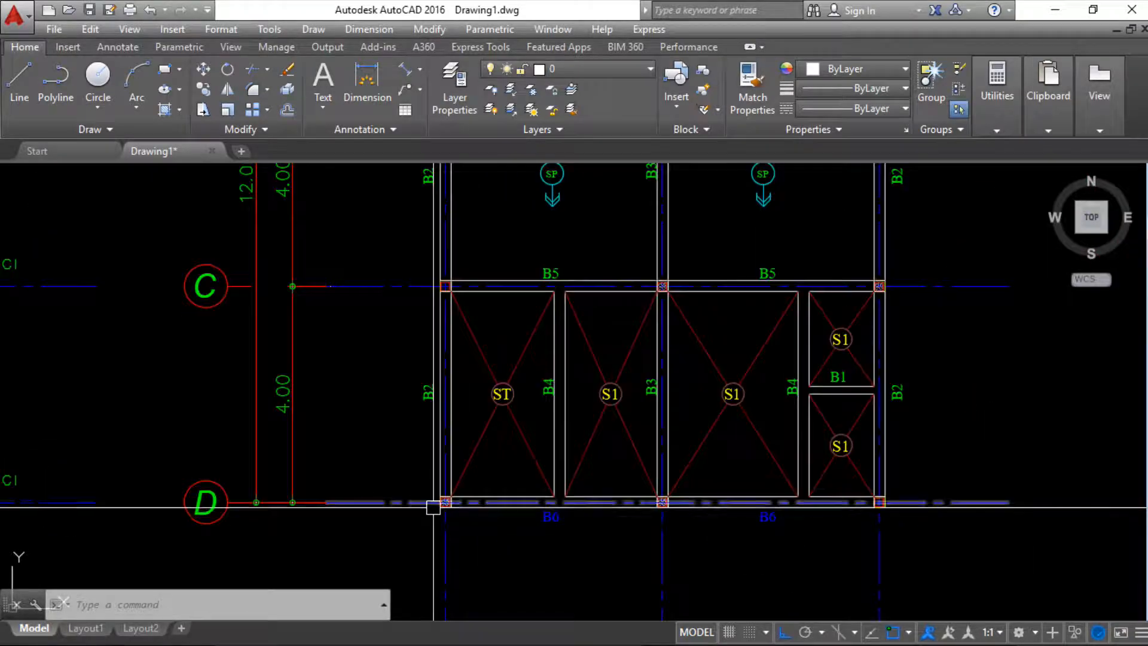
scroll(436, 328, "up", 2)
scroll(554, 245, "up", 4)
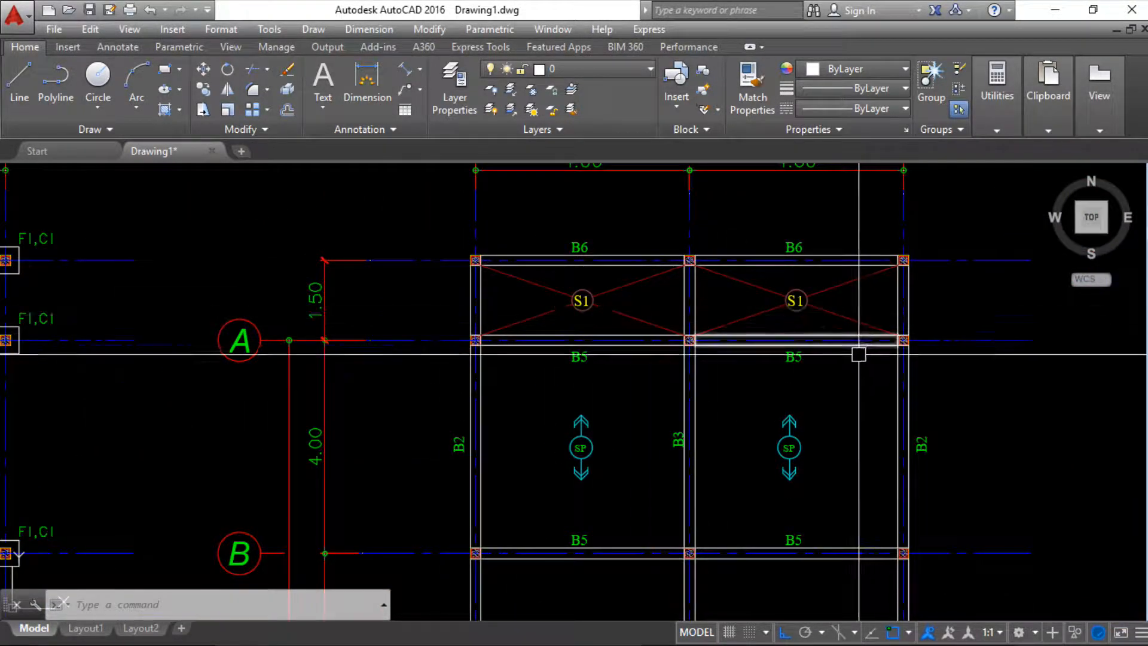
scroll(794, 275, "down", 8)
scroll(771, 353, "up", 8)
middle_click_drag(769, 359, 356, 351)
scroll(293, 481, "up", 8)
scroll(311, 460, "down", 2)
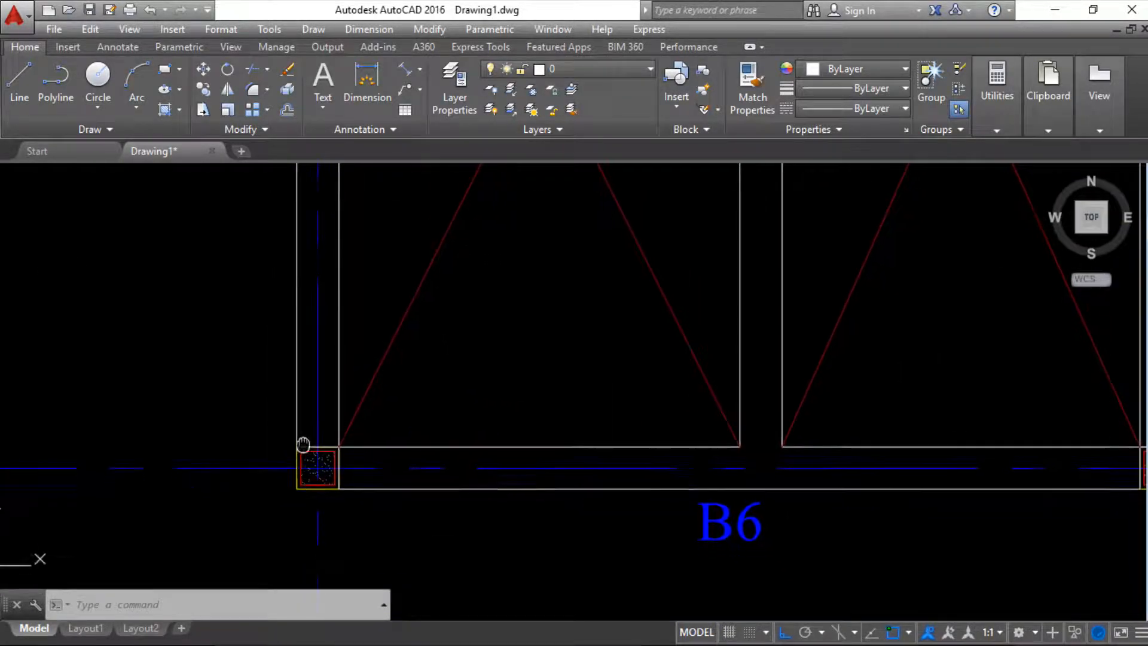
Step: Switch back to ETABS and complete the new frame section's property name as GC-200x200mm
key("super")
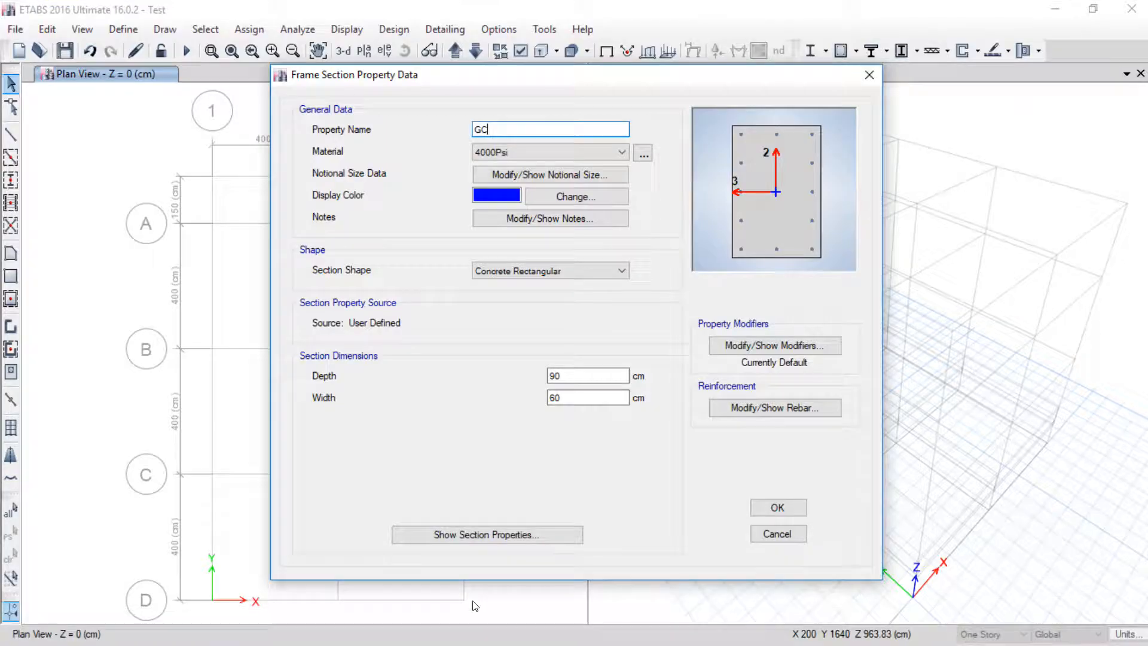
left_click(528, 130)
type("-200x200mm")
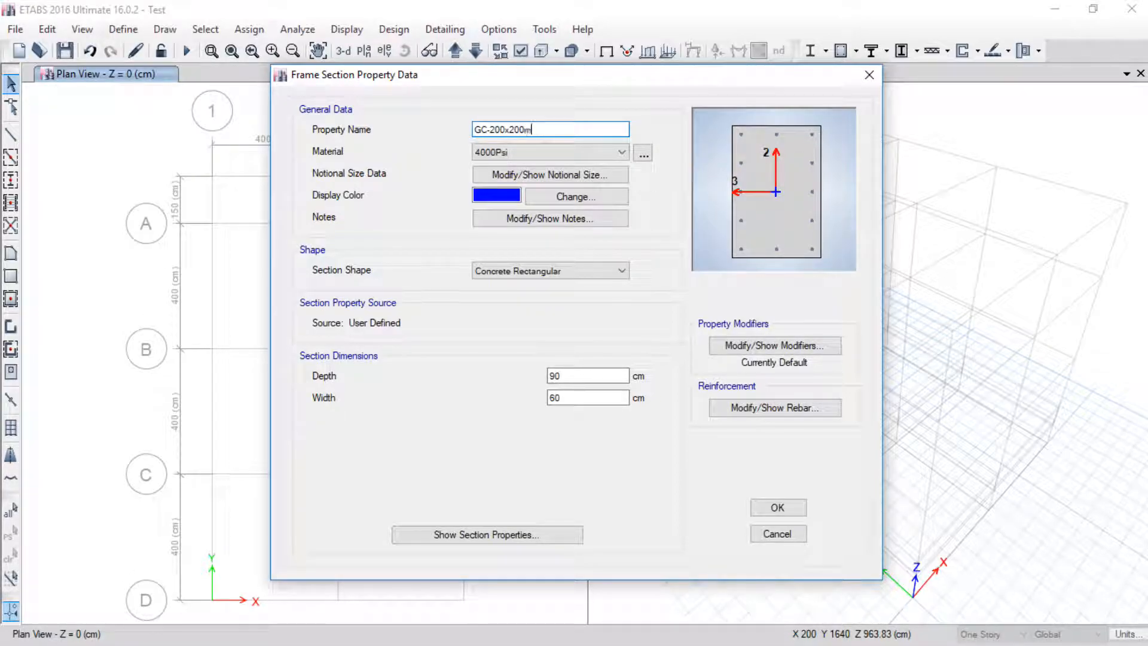
left_click(488, 129)
type("-")
Step: Set the depth of the GC-200x200mm section to 20 cm
left_click_drag(569, 375, 474, 380)
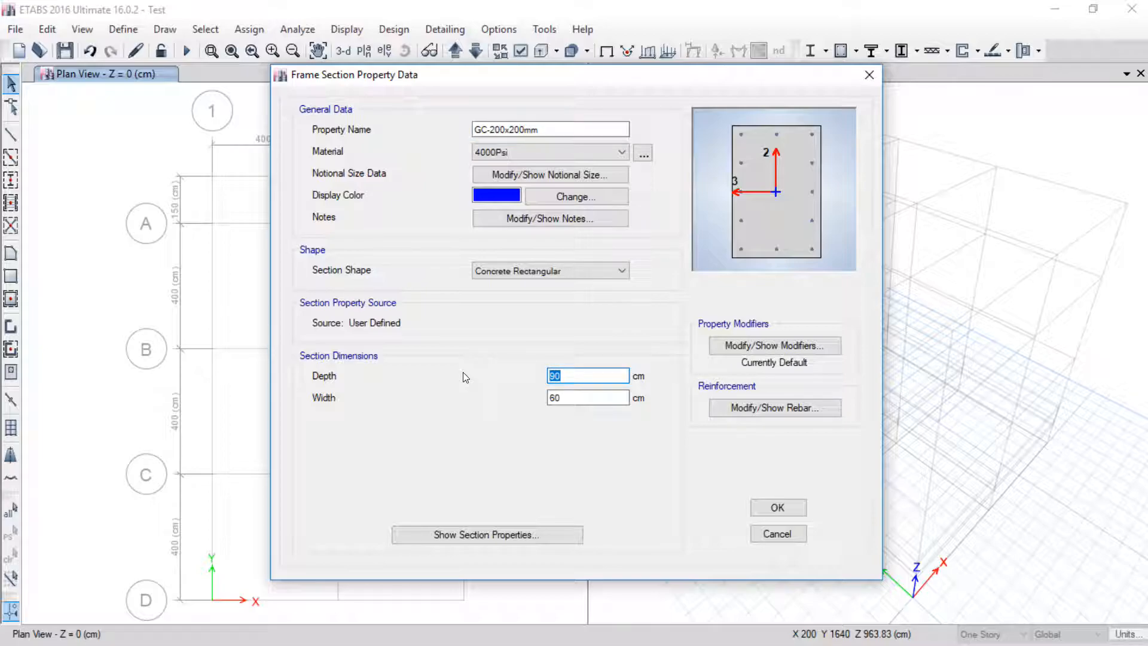
type("20")
left_click(778, 508)
left_click_drag(313, 378, 380, 351)
left_click_drag(334, 403, 363, 403)
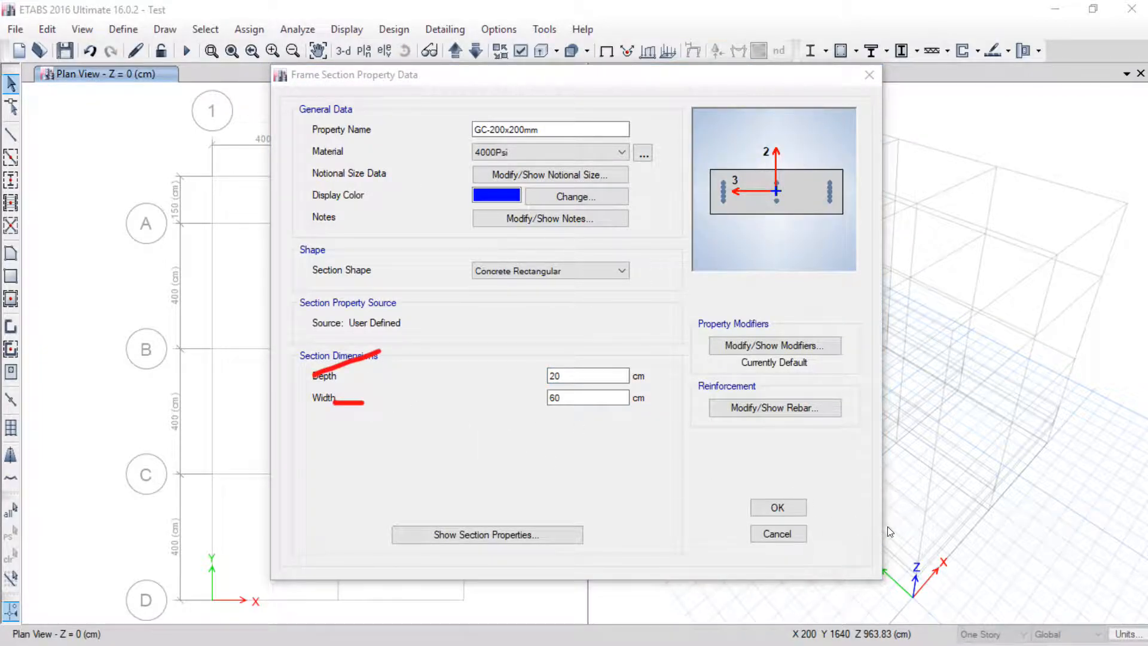
left_click(1076, 545)
left_click_drag(340, 380, 353, 370)
left_click_drag(705, 119, 705, 215)
mouse_move(709, 257)
left_mouse_down()
mouse_move(794, 261)
mouse_move(794, 138)
left_mouse_up()
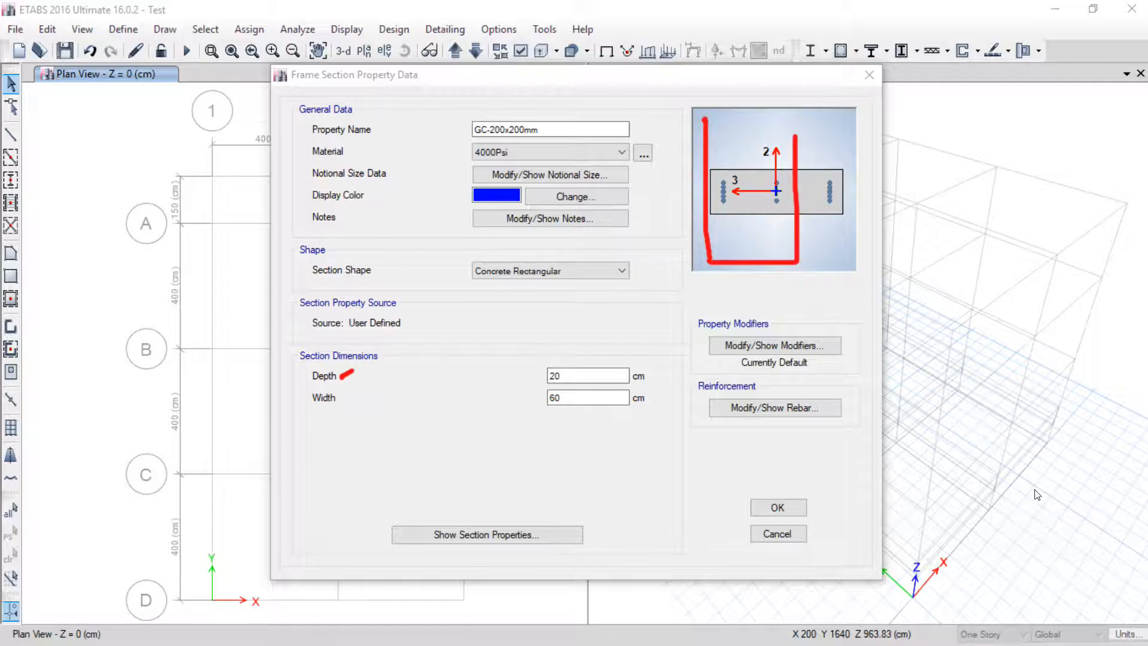
key("Escape")
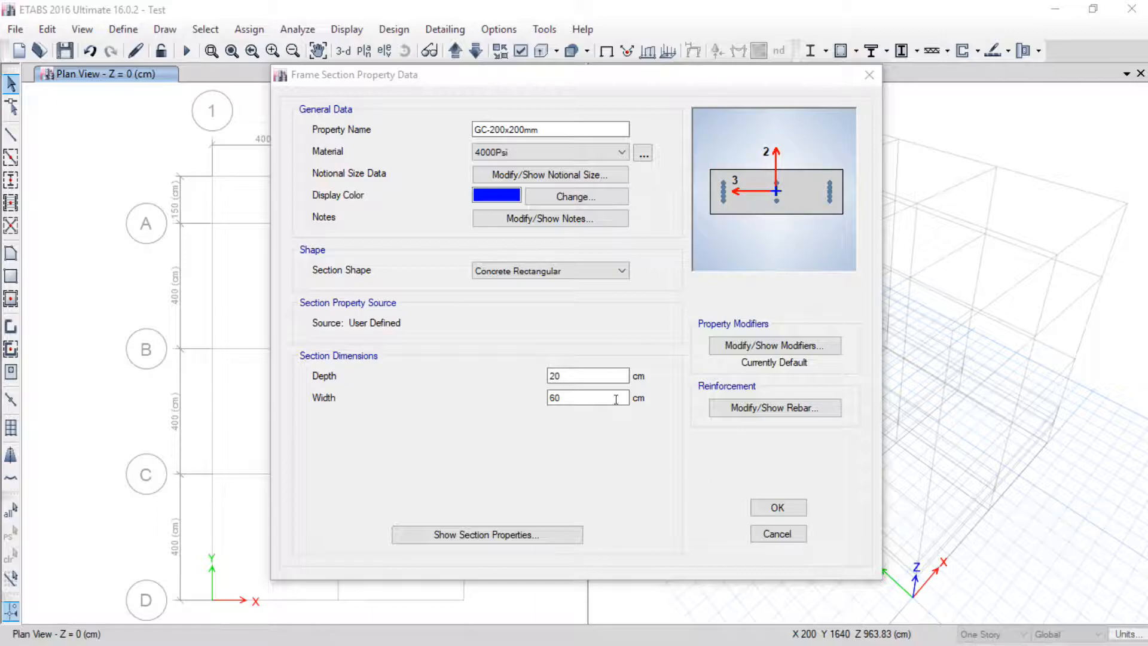
Step: Try a section width of 10 cm and a depth of 40 cm to compare the section preview
left_click_drag(576, 377, 463, 385)
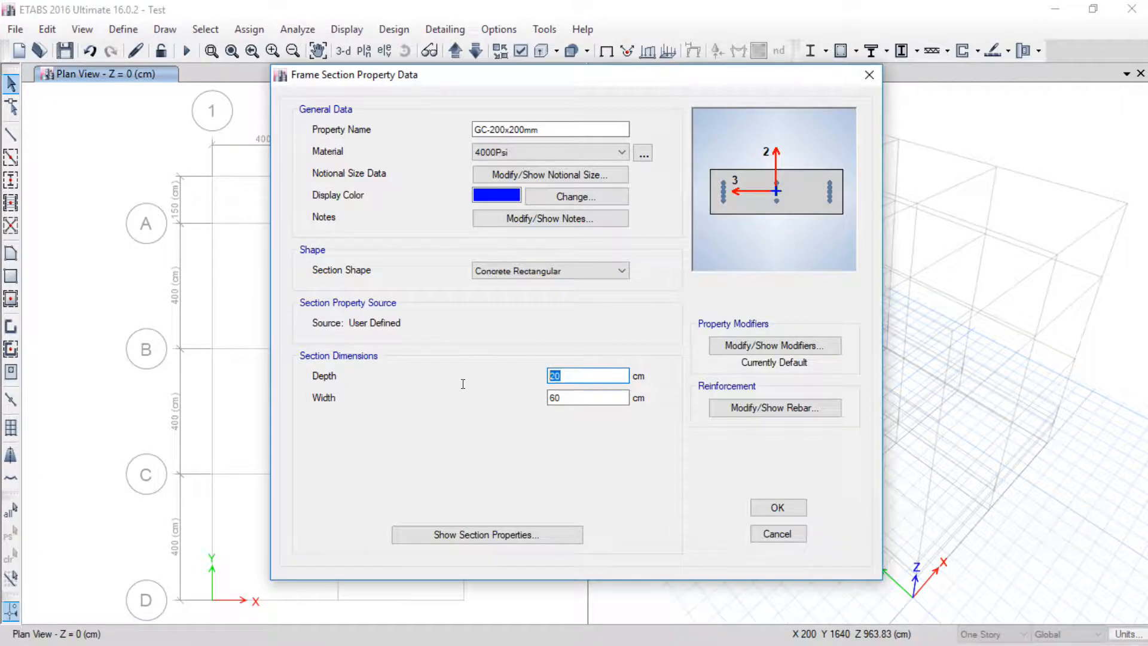
double_click(575, 391)
type("10")
left_click(579, 374)
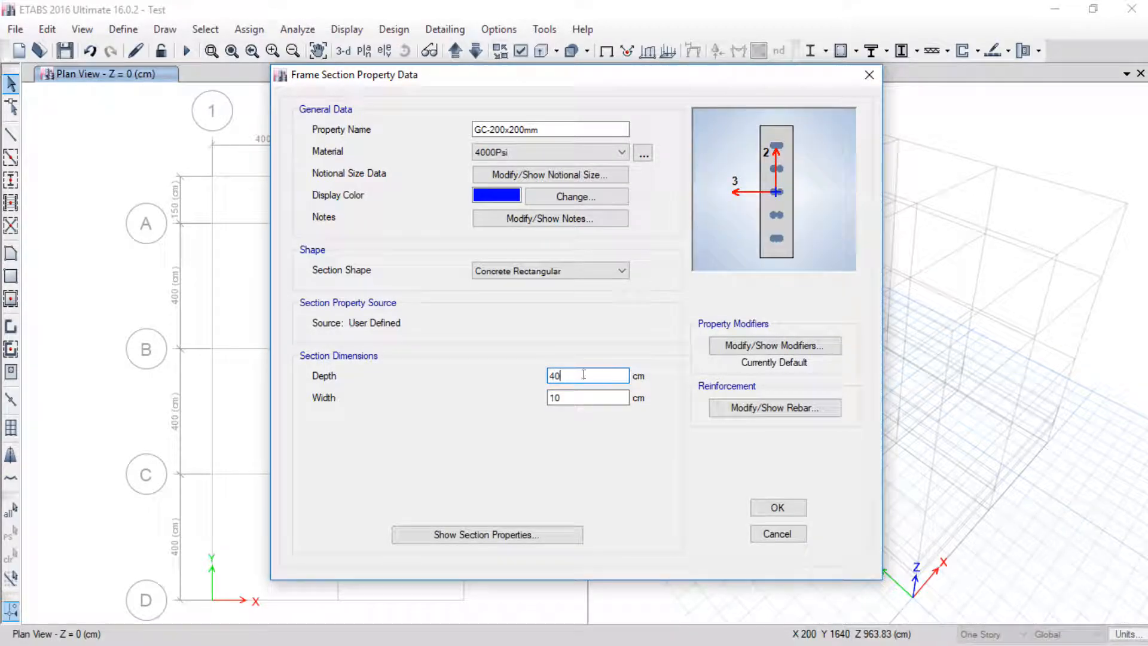
Step: Set both the depth and the width of the GC-200x200mm section to 20 cm
left_click_drag(564, 376, 526, 379)
left_click(564, 396)
type("20")
left_click_drag(578, 393, 507, 397)
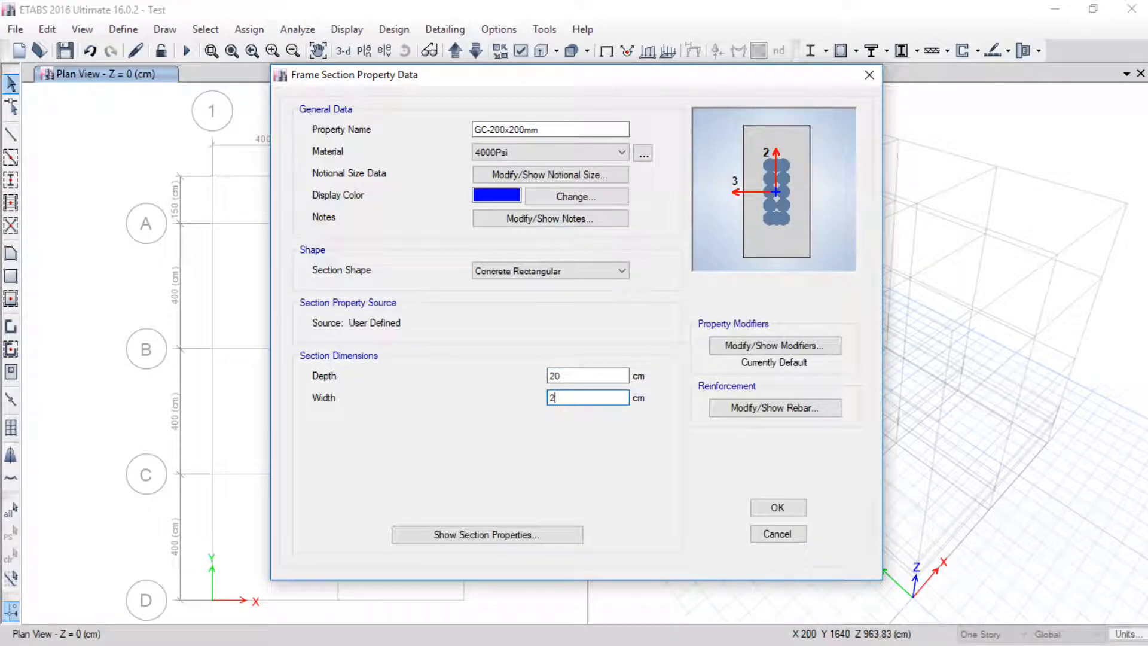
left_click(580, 376)
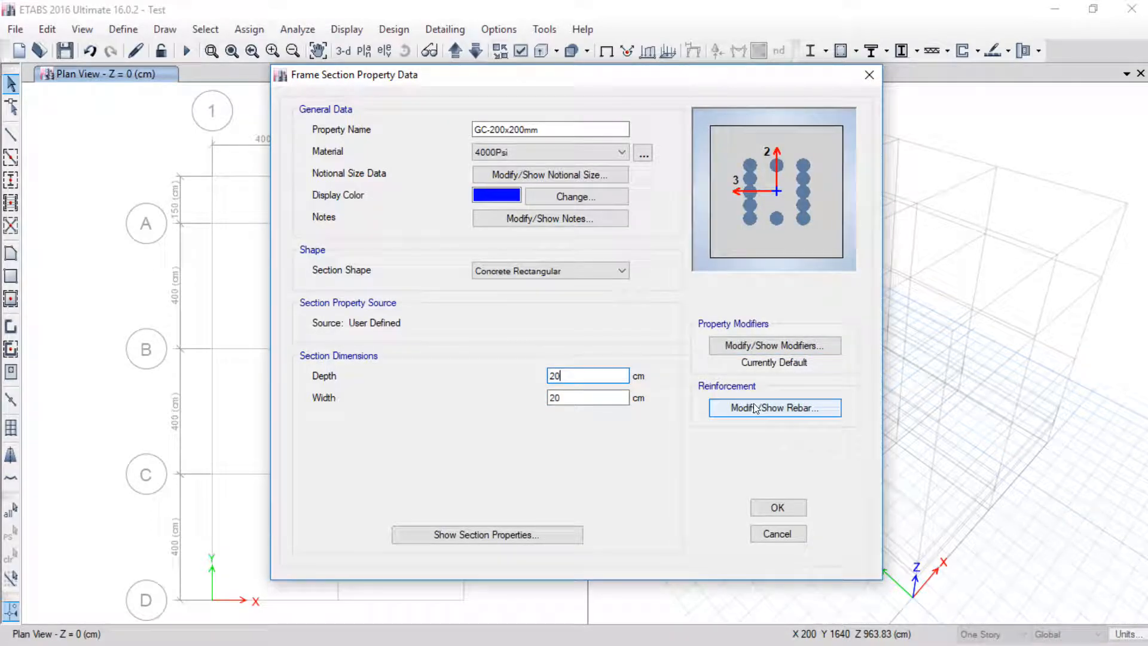
Step: Open the section's rebar settings and move the reinforcement dialog aside so the section preview stays in view
left_click(774, 407)
left_click_drag(707, 76, 533, 83)
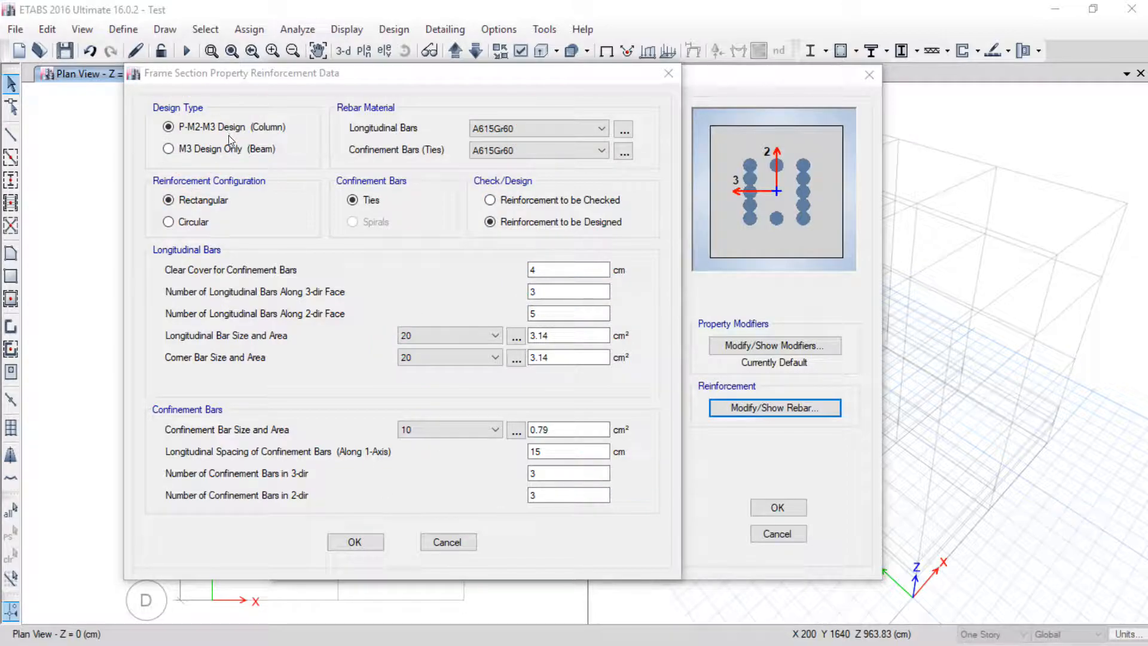
mouse_move(204, 130)
left_mouse_down()
mouse_move(243, 115)
mouse_move(282, 125)
mouse_move(289, 95)
left_mouse_up()
left_click(170, 149)
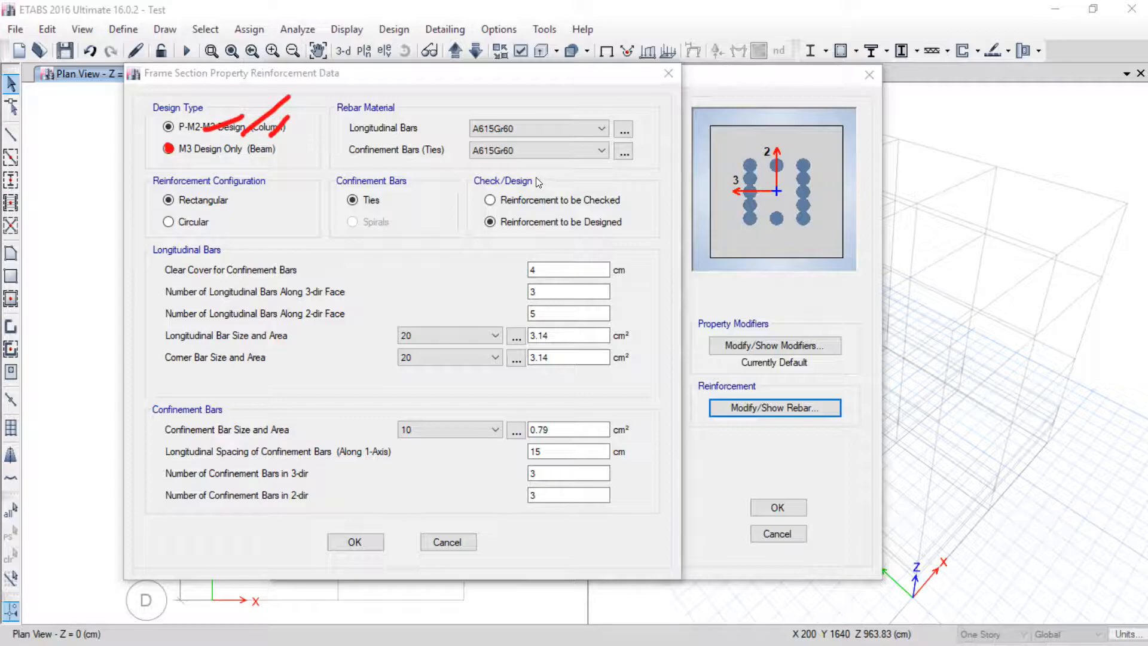
left_click(1061, 532)
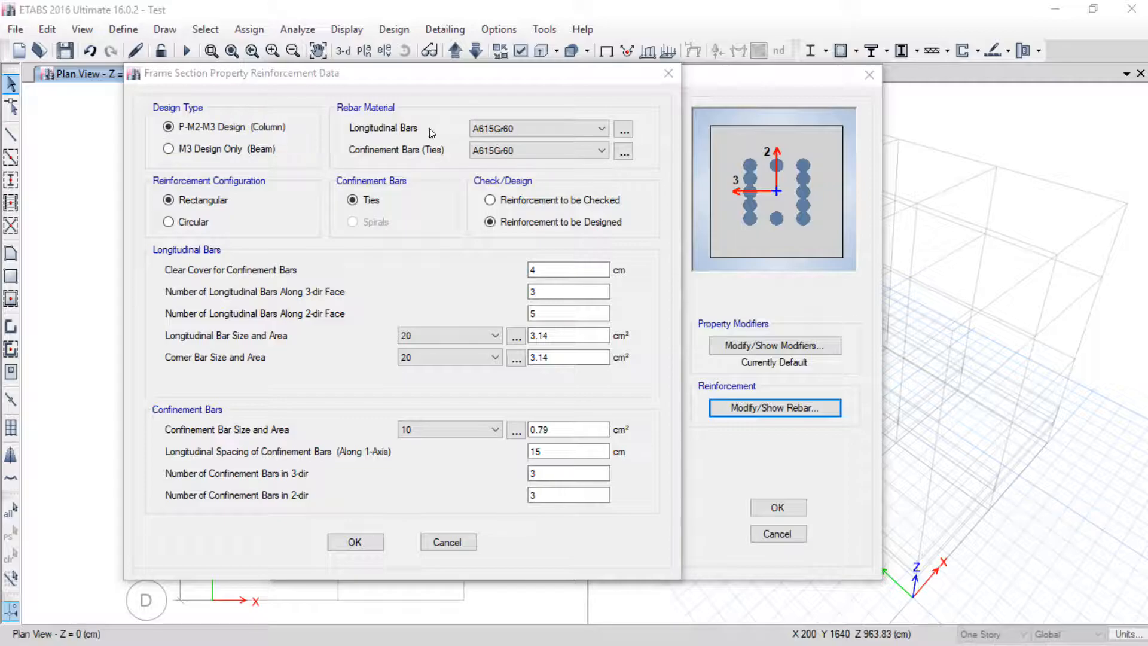
mouse_move(334, 111)
left_mouse_down()
mouse_move(406, 112)
mouse_move(326, 98)
mouse_move(335, 115)
left_mouse_up()
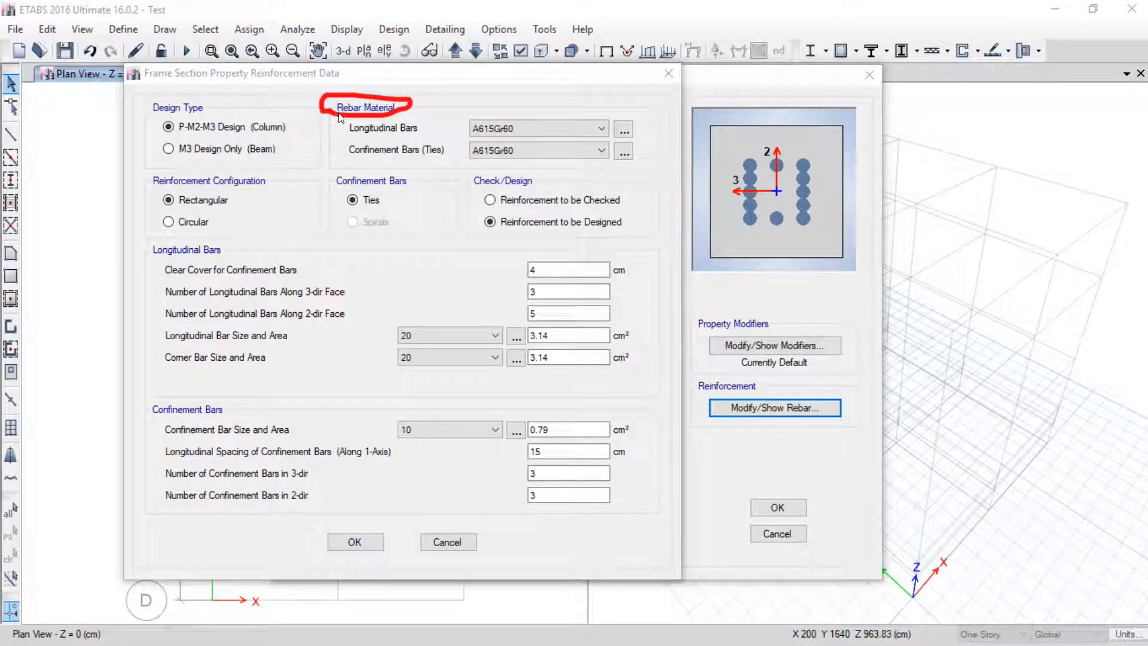
left_click(1082, 533)
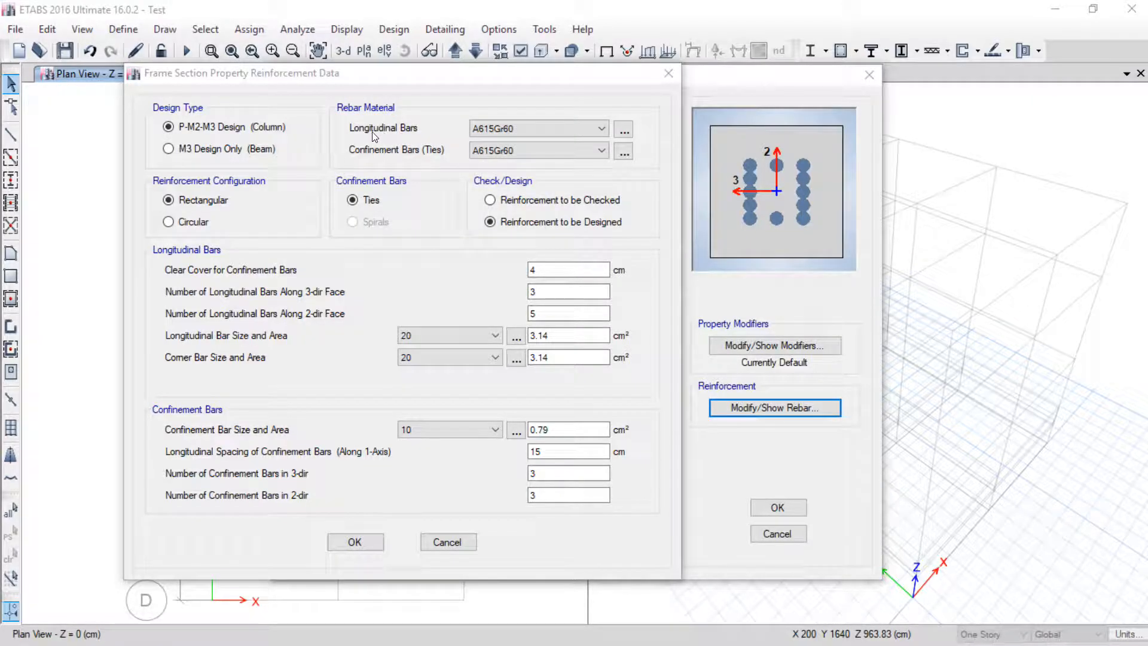
left_click_drag(342, 127, 427, 136)
left_click_drag(348, 140, 405, 138)
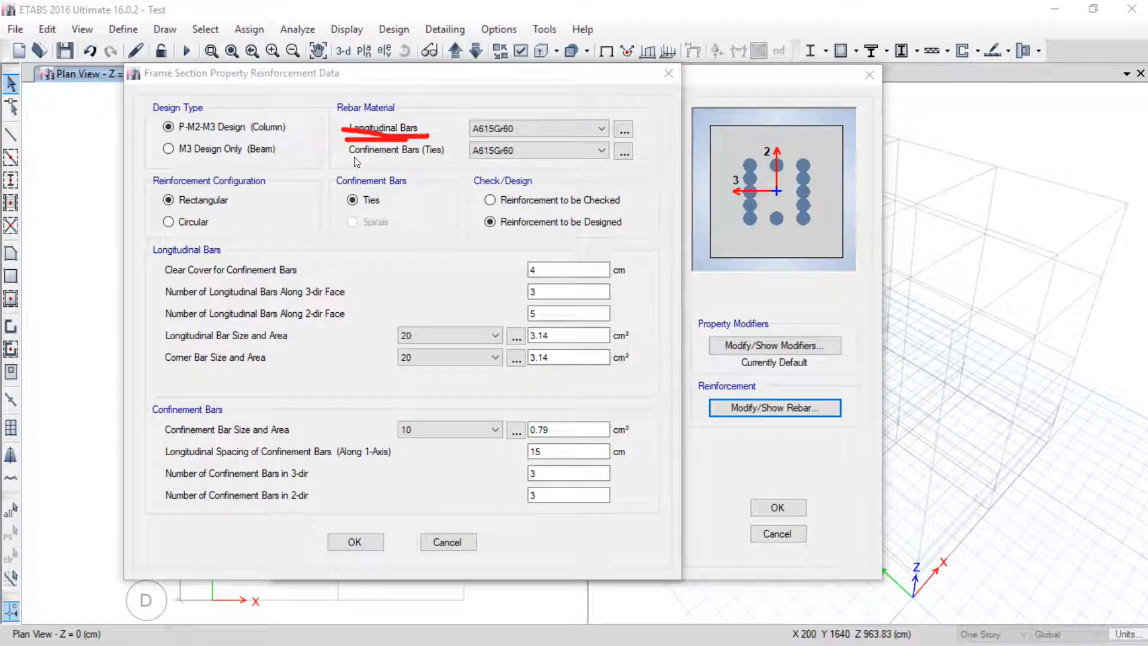
left_click_drag(346, 157, 429, 159)
left_click_drag(345, 160, 432, 163)
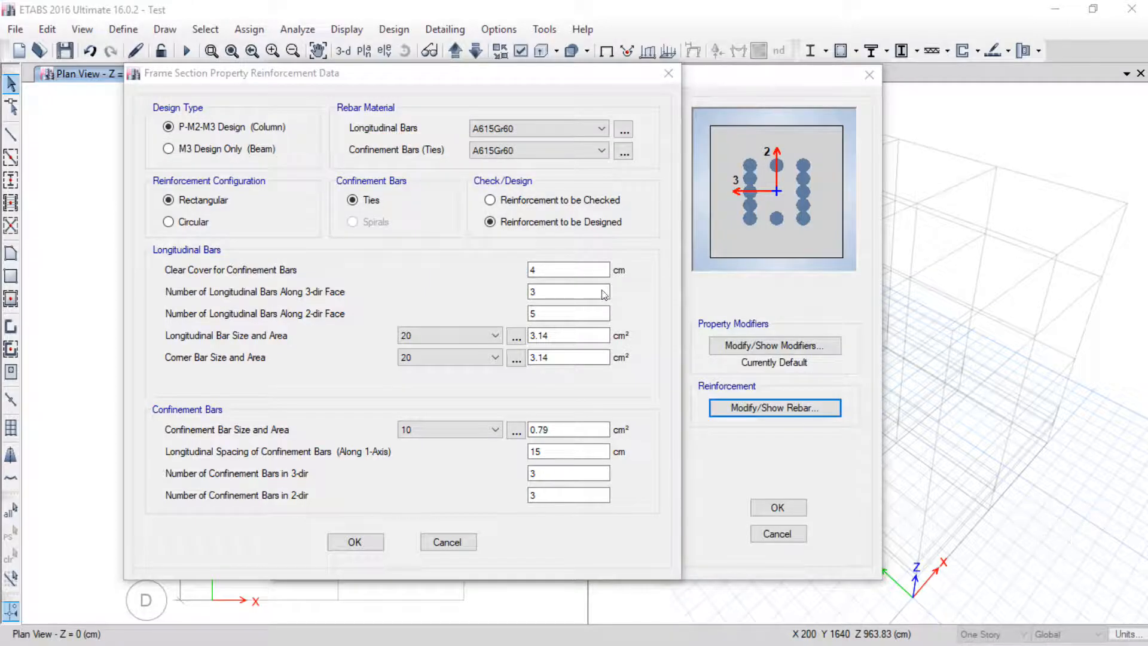
mouse_move(348, 133)
left_mouse_down()
mouse_move(350, 115)
mouse_move(379, 145)
left_mouse_up()
Step: Set the rebar material to SD40 for the longitudinal bars and SR24 for the confinement ties
left_click(544, 128)
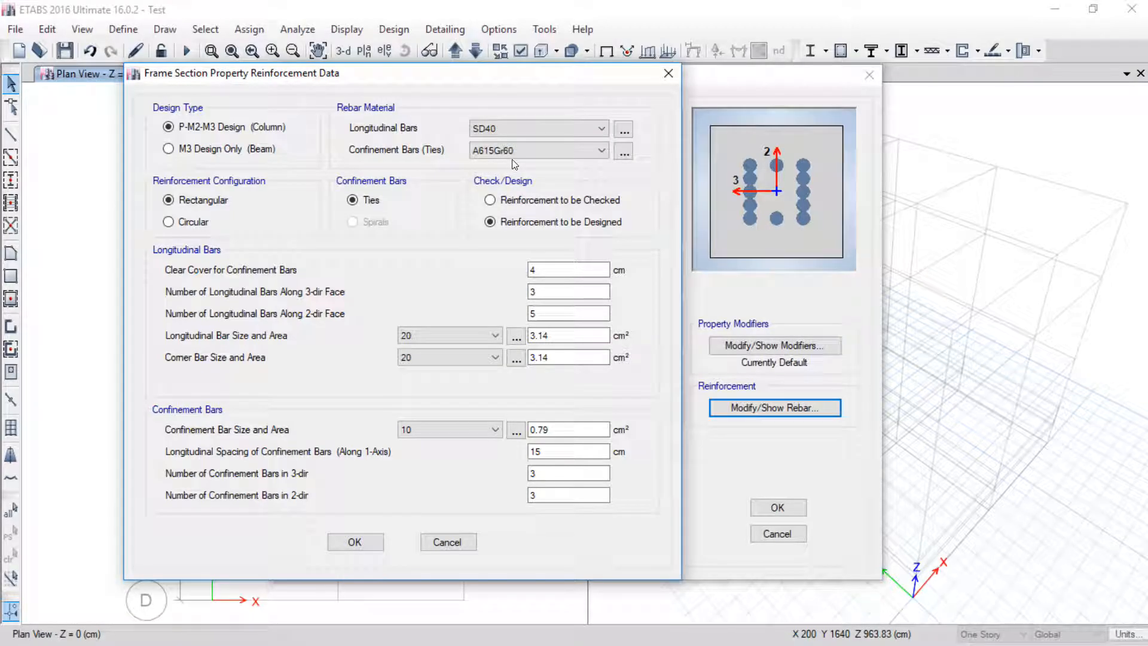
left_click(513, 155)
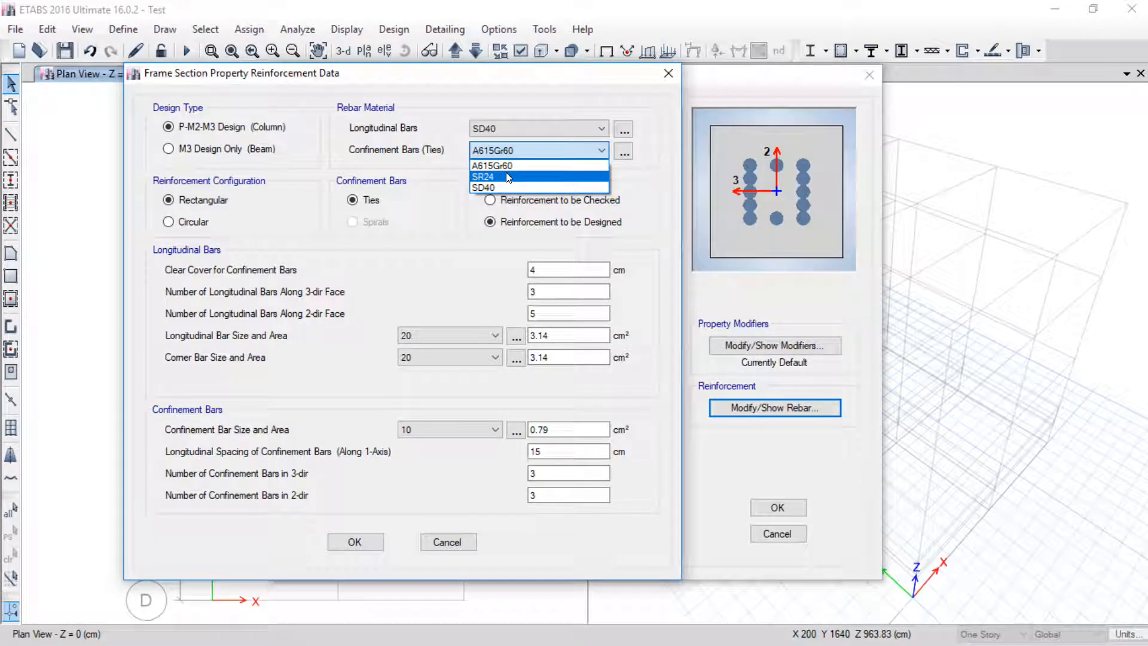
left_click(507, 176)
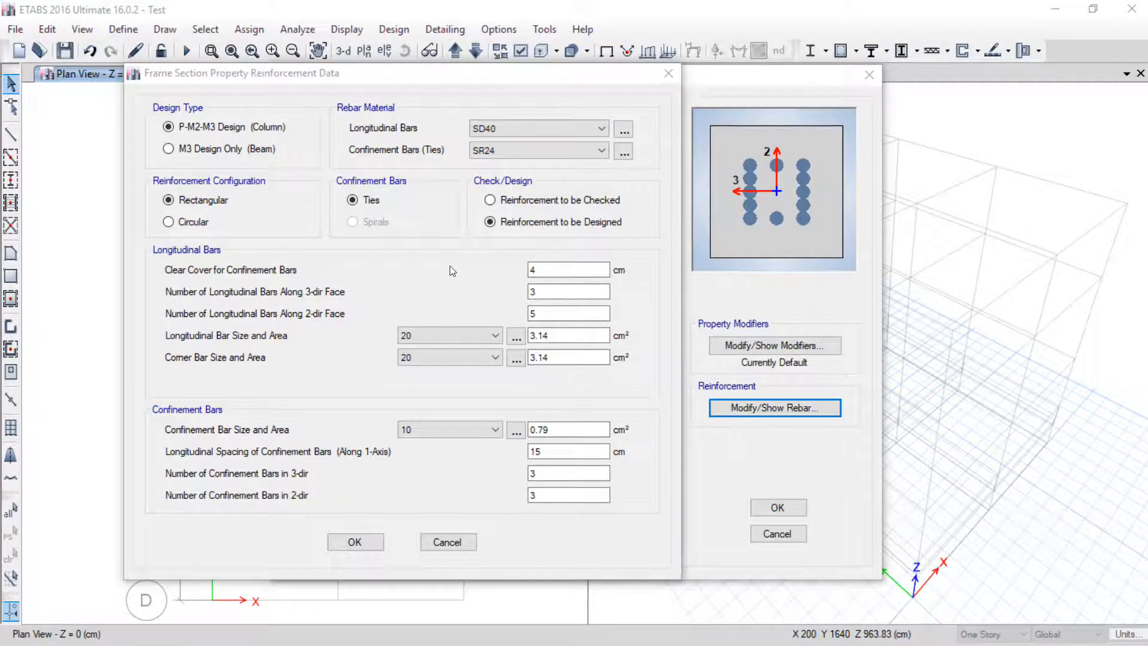
mouse_move(150, 189)
left_mouse_down()
mouse_move(159, 244)
mouse_move(190, 218)
mouse_move(173, 210)
left_mouse_up()
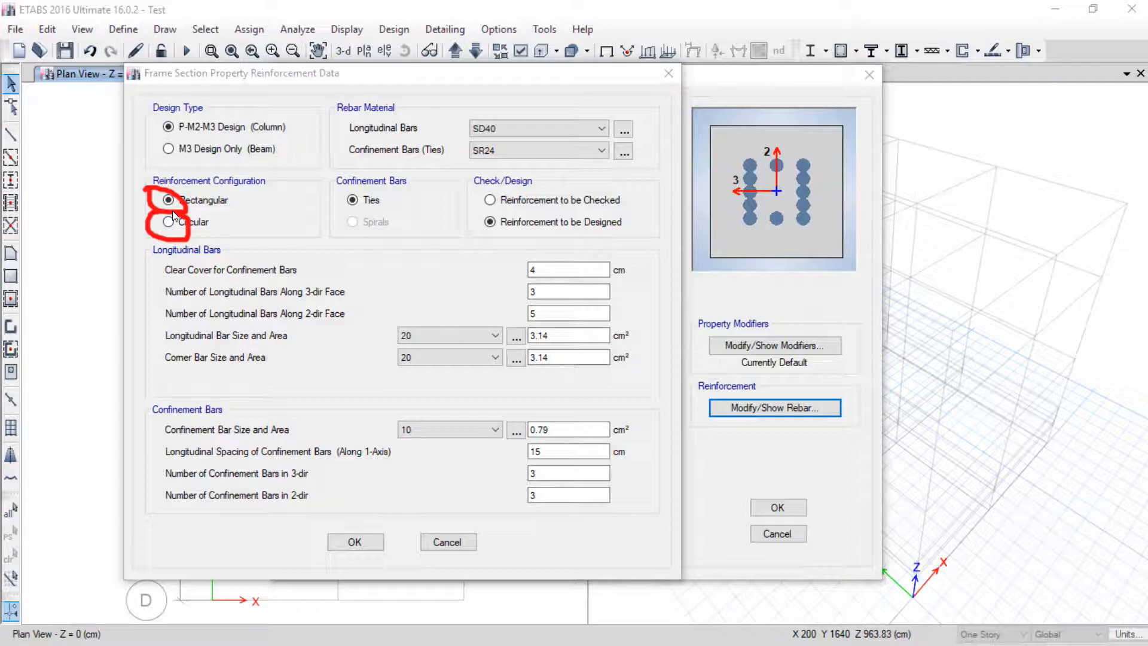
left_click_drag(212, 205, 230, 188)
mouse_move(202, 228)
left_mouse_down()
mouse_move(214, 224)
mouse_move(181, 190)
left_mouse_up()
key("Escape")
mouse_move(357, 181)
left_mouse_down()
mouse_move(390, 206)
mouse_move(376, 186)
left_mouse_up()
key("Escape")
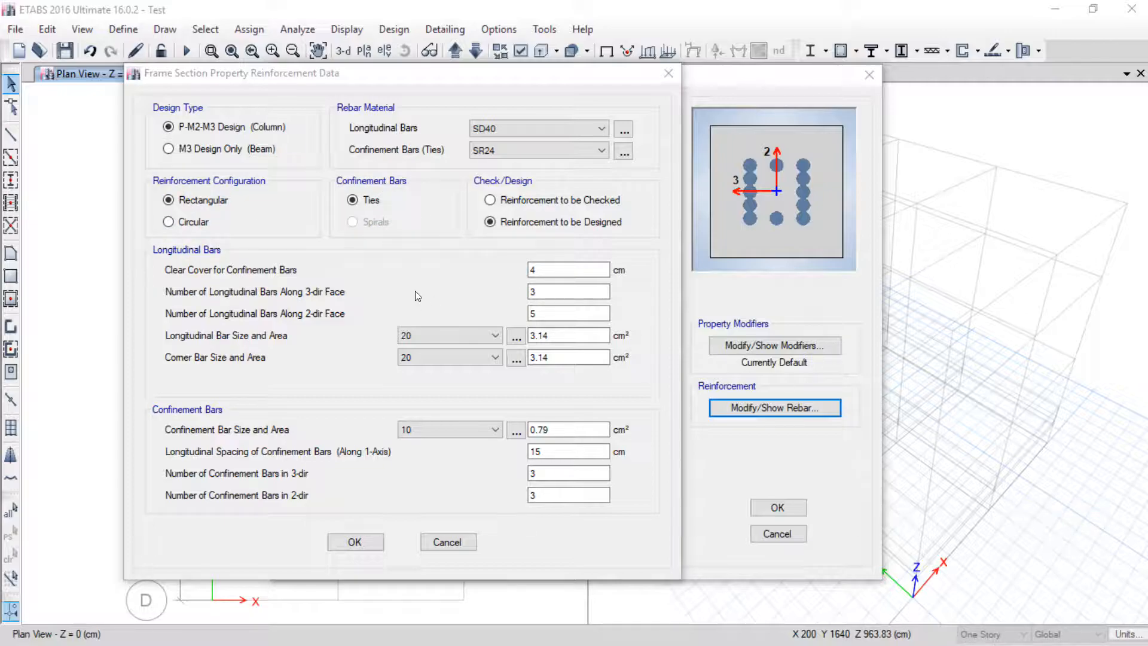
left_click_drag(375, 204, 412, 171)
mouse_move(215, 210)
left_mouse_down()
mouse_move(297, 228)
mouse_move(247, 249)
left_mouse_up()
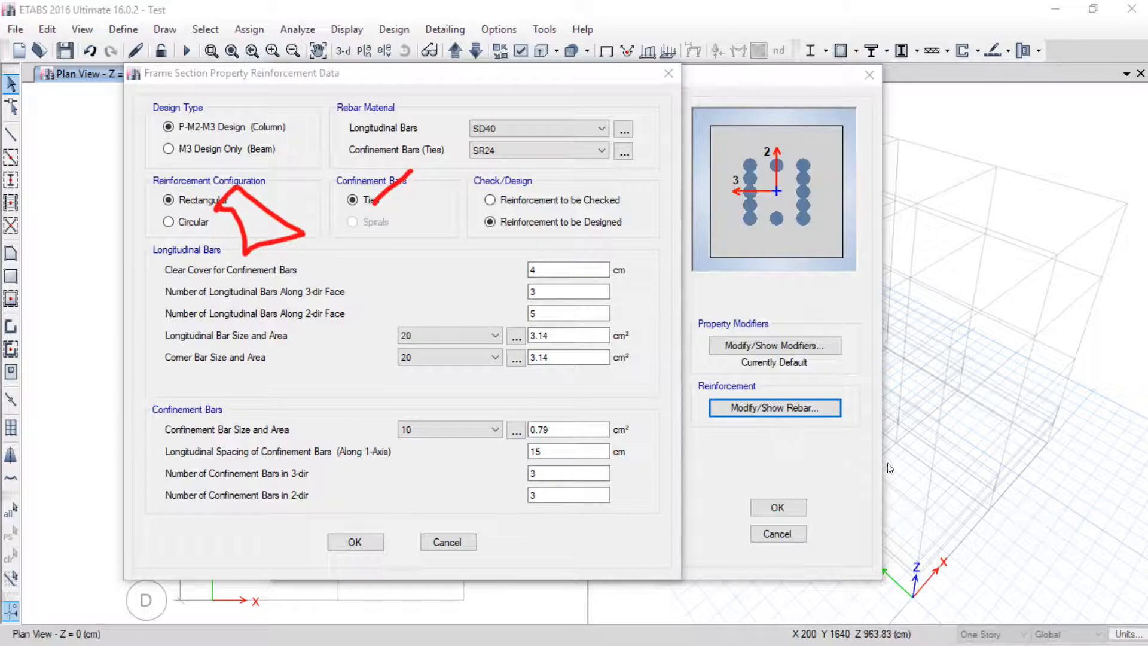
key("Escape")
left_click_drag(360, 225, 386, 230)
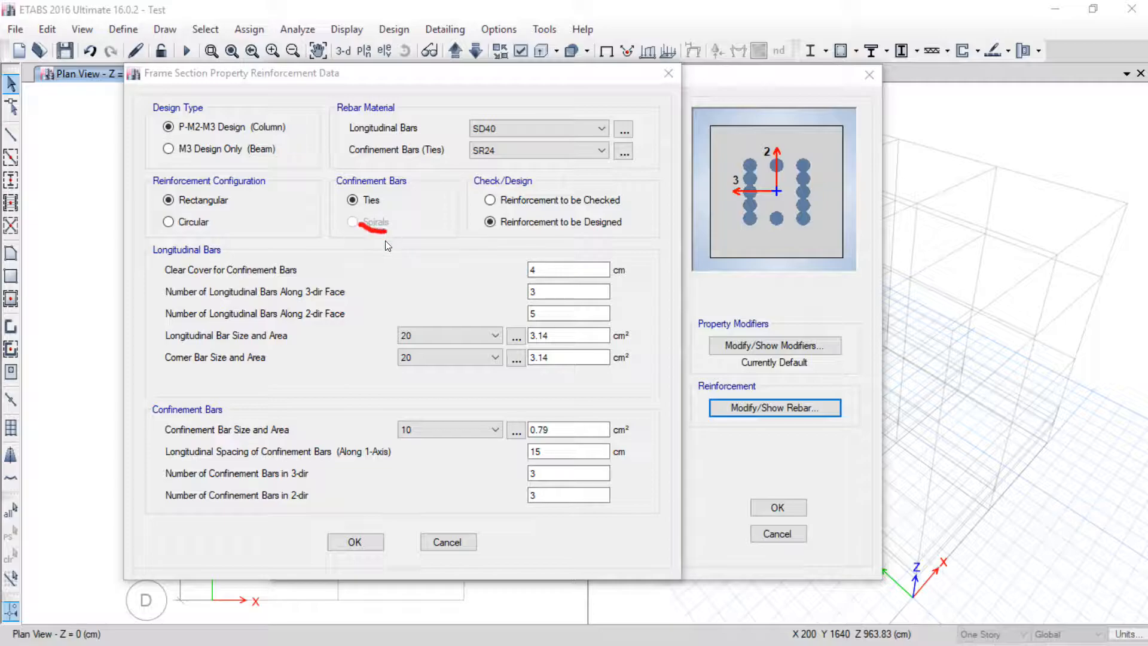
mouse_move(206, 270)
left_mouse_down()
mouse_move(193, 277)
mouse_move(215, 234)
mouse_move(281, 173)
mouse_move(302, 66)
mouse_move(403, 61)
mouse_move(375, 72)
left_mouse_up()
left_click(1051, 529)
mouse_move(467, 174)
left_mouse_down()
mouse_move(462, 201)
mouse_move(603, 182)
mouse_move(467, 170)
mouse_move(497, 236)
mouse_move(603, 222)
left_mouse_up()
left_click(1087, 533)
mouse_move(486, 189)
left_mouse_down()
mouse_move(484, 208)
mouse_move(549, 215)
left_mouse_up()
mouse_move(619, 213)
left_mouse_down()
mouse_move(628, 193)
mouse_move(488, 190)
left_mouse_up()
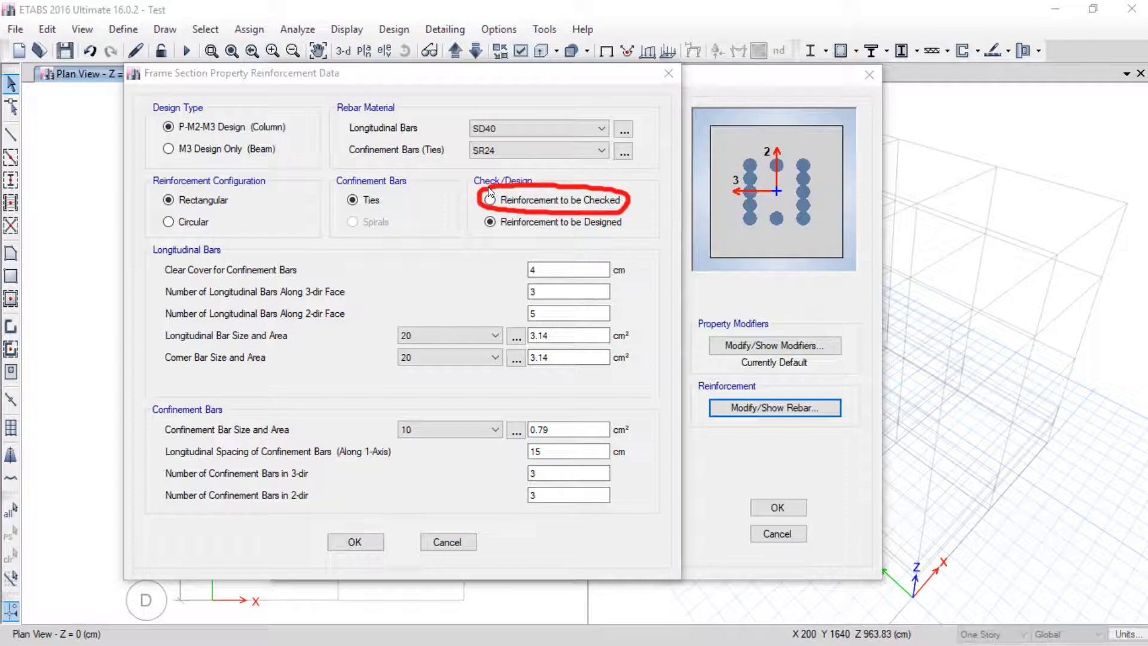
mouse_move(625, 232)
left_mouse_down()
mouse_move(481, 233)
mouse_move(484, 213)
mouse_move(623, 227)
left_mouse_up()
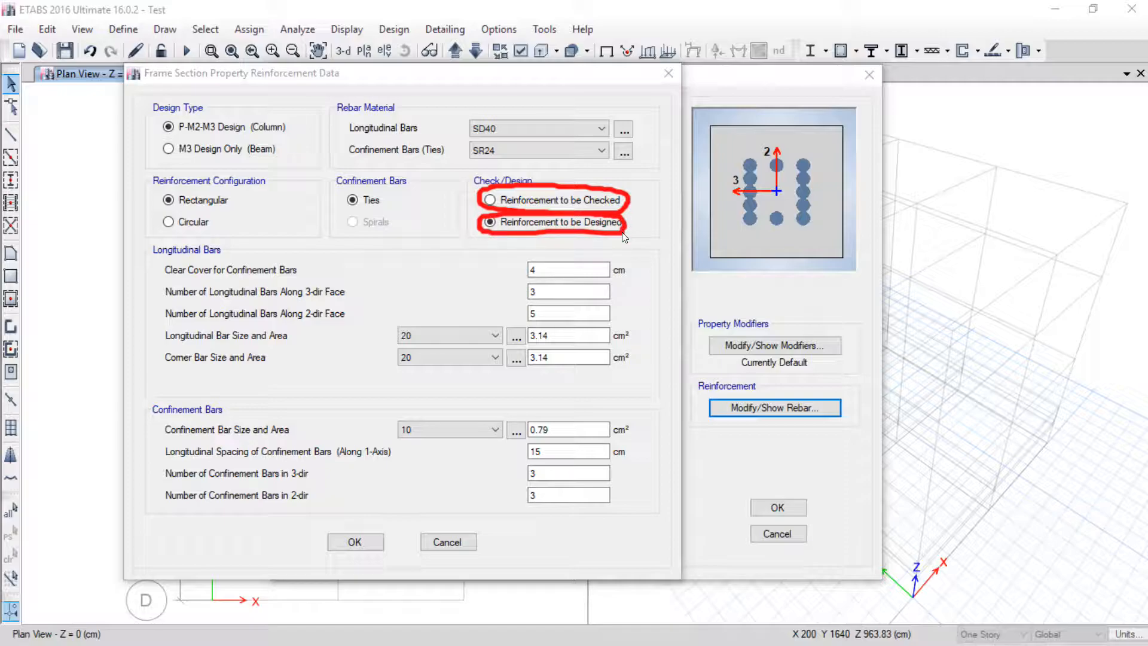
key("Escape")
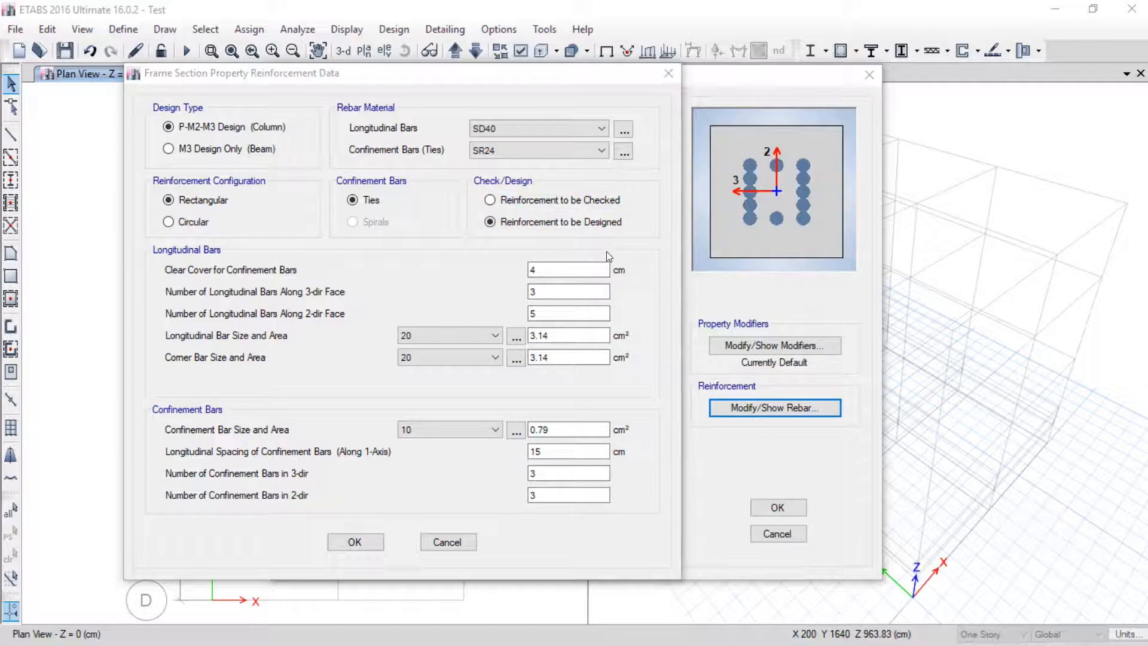
mouse_move(542, 239)
left_mouse_down()
mouse_move(487, 212)
mouse_move(562, 208)
mouse_move(630, 230)
mouse_move(593, 237)
left_mouse_up()
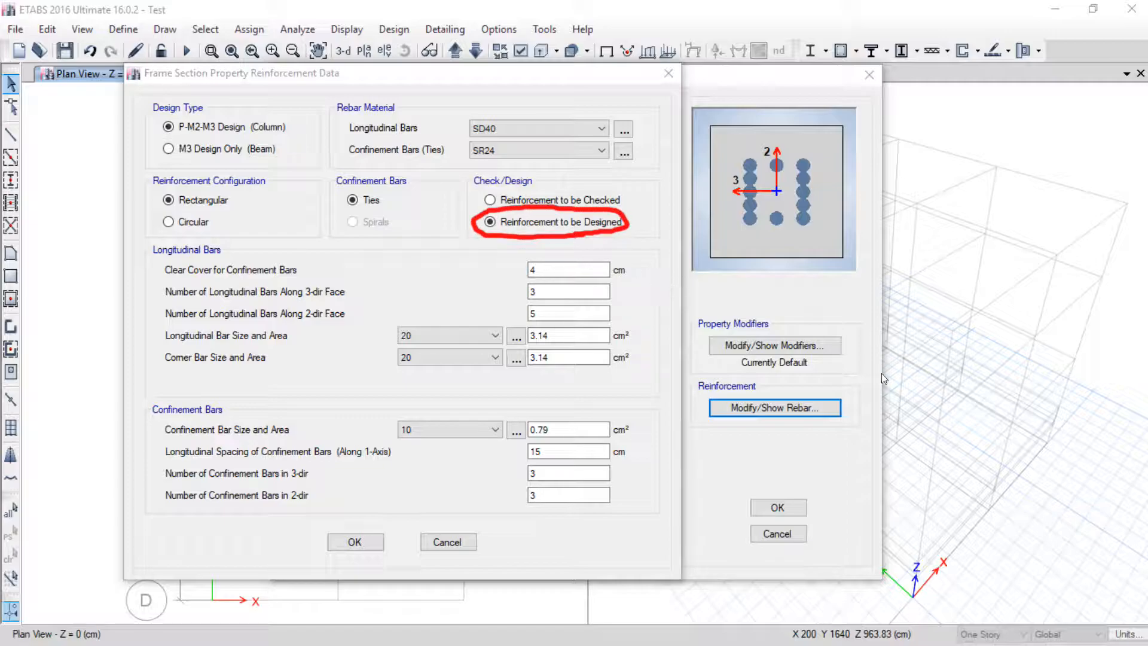
Step: Set the section's Check/Design option to Reinforcement to be Checked
key("Escape")
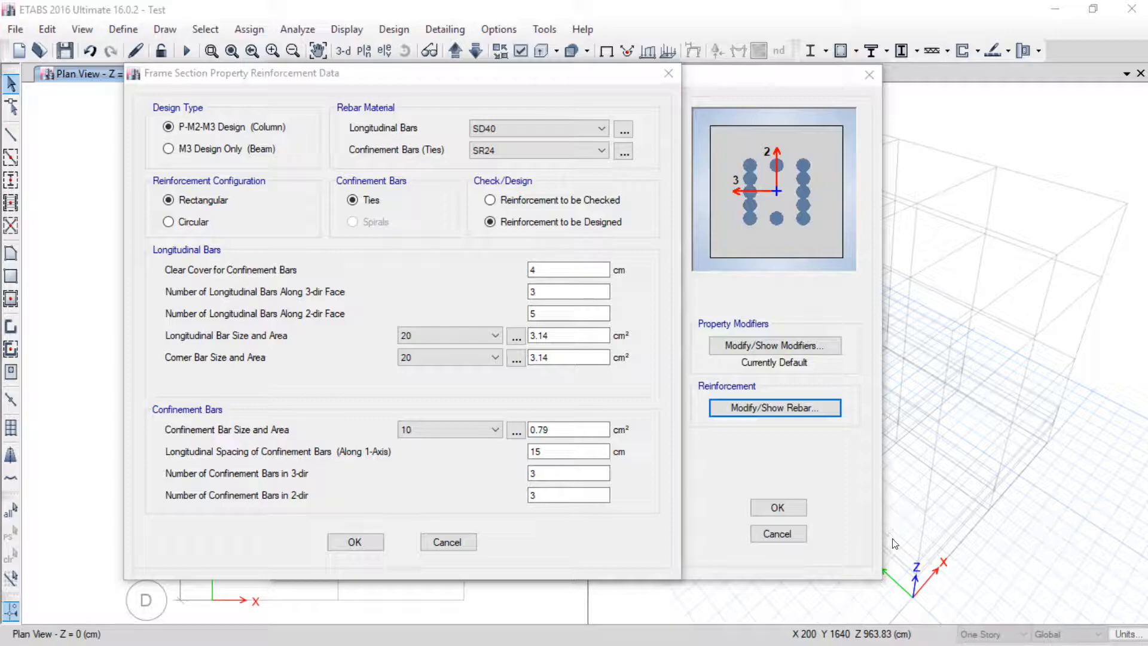
left_click(545, 231)
left_click(538, 200)
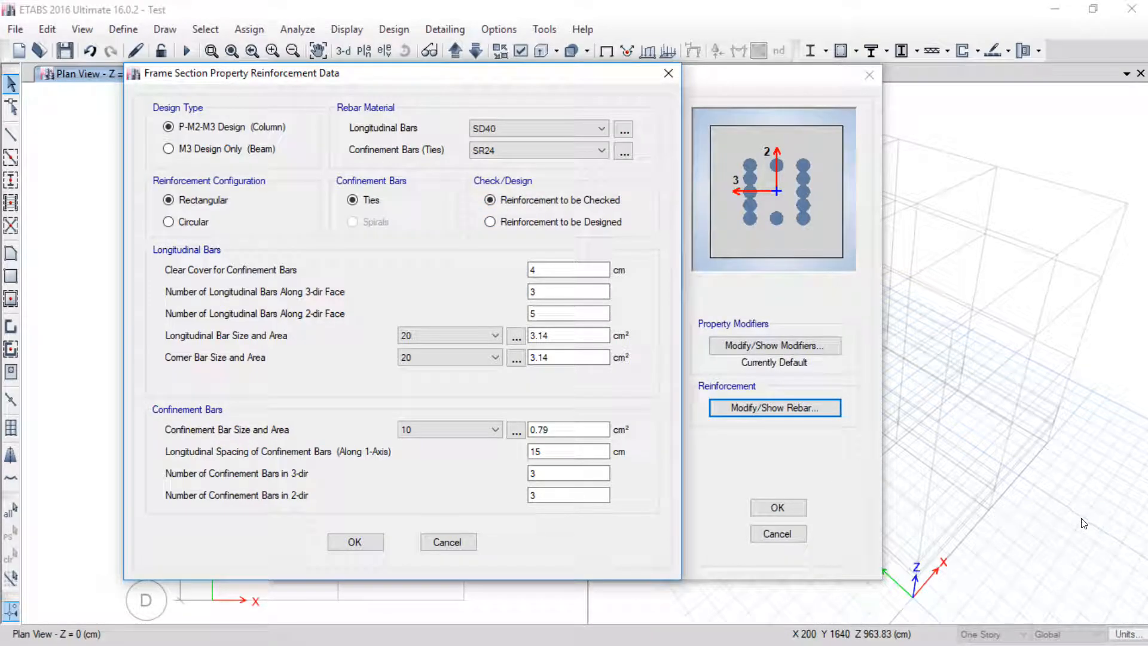
left_click(895, 526)
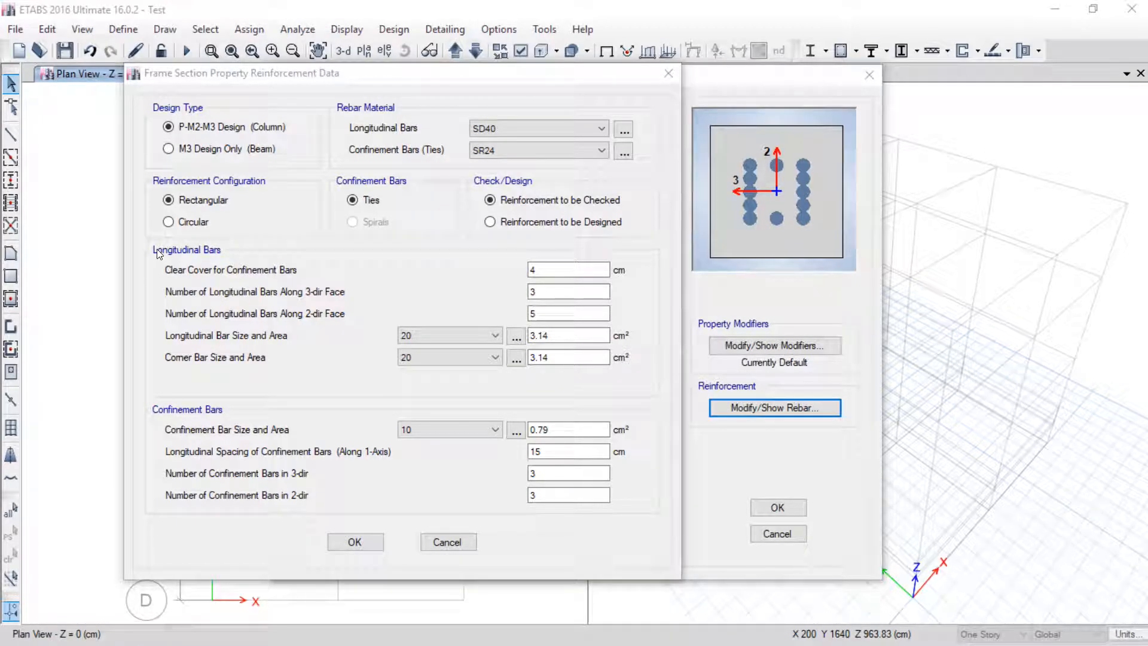
mouse_move(153, 239)
left_mouse_down()
mouse_move(134, 335)
mouse_move(180, 397)
mouse_move(143, 415)
mouse_move(138, 485)
mouse_move(163, 507)
left_mouse_up()
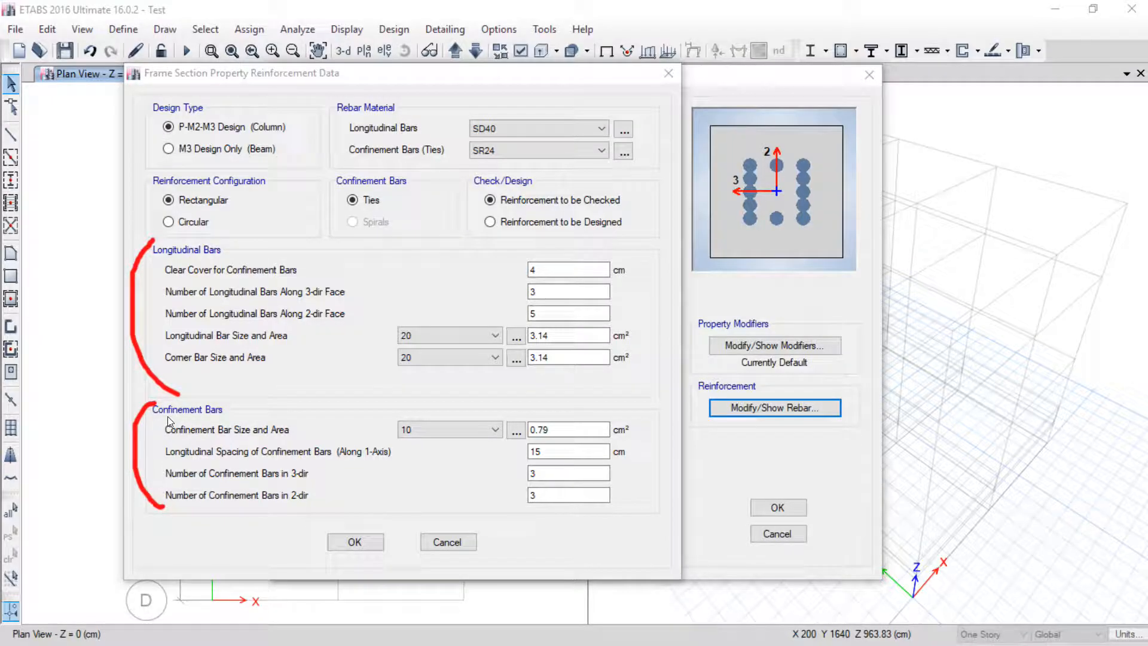
left_click_drag(310, 339, 530, 264)
left_click_drag(346, 472, 759, 413)
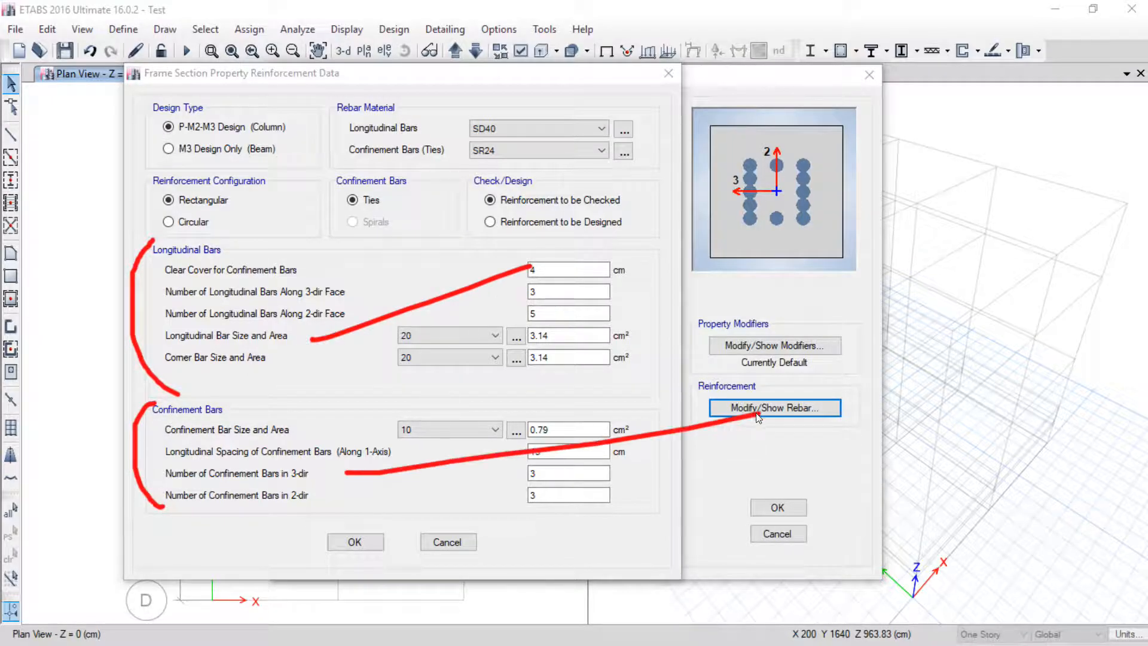
key("Escape")
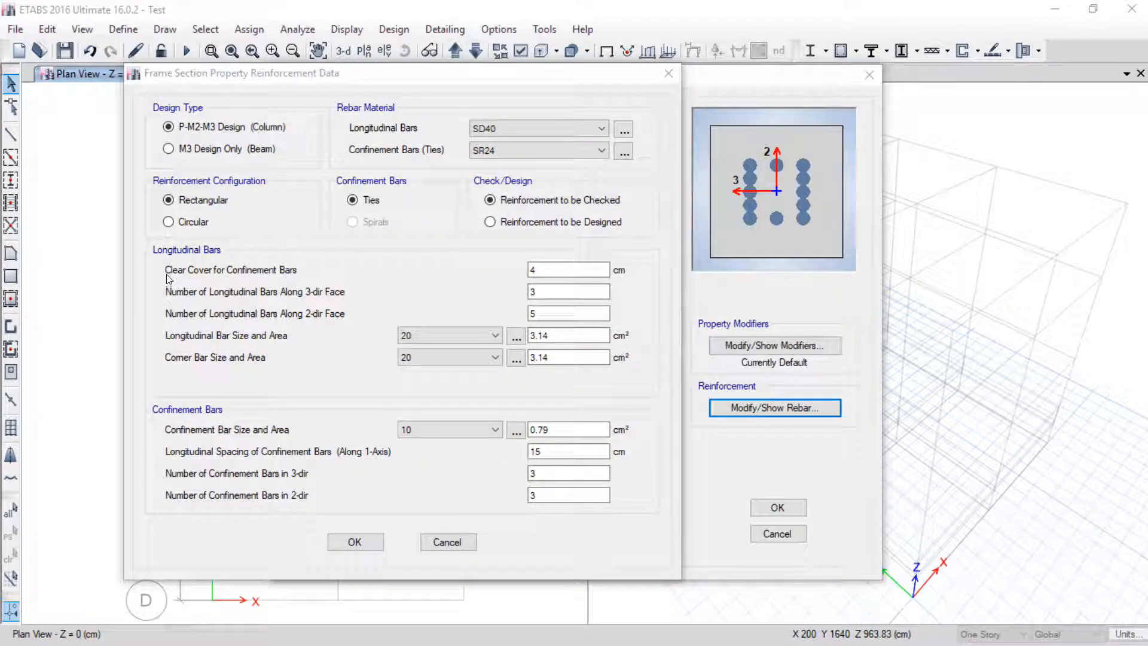
left_click_drag(158, 274, 316, 282)
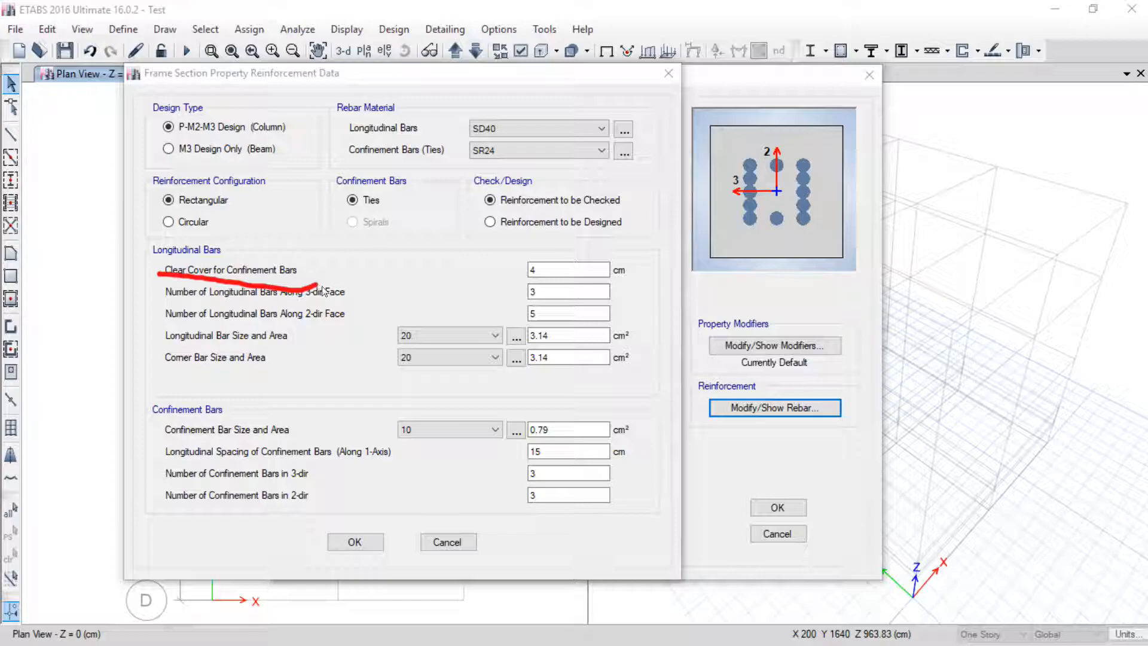
key("Escape")
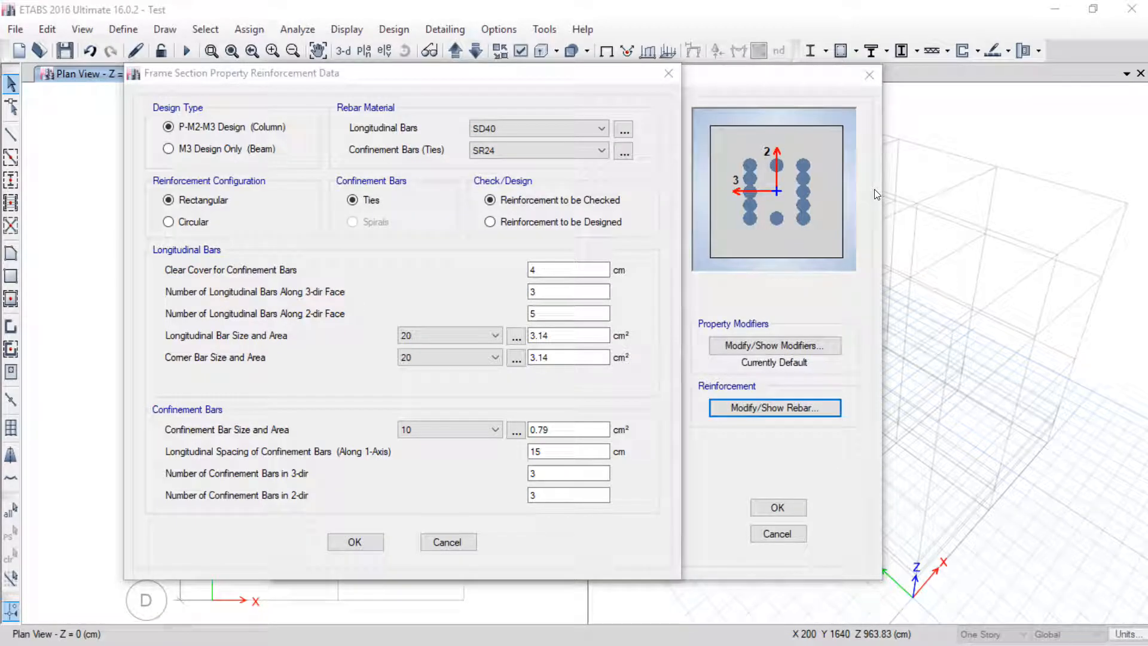
left_click_drag(924, 160, 917, 324)
left_click_drag(741, 332, 917, 325)
left_click_drag(752, 332, 746, 148)
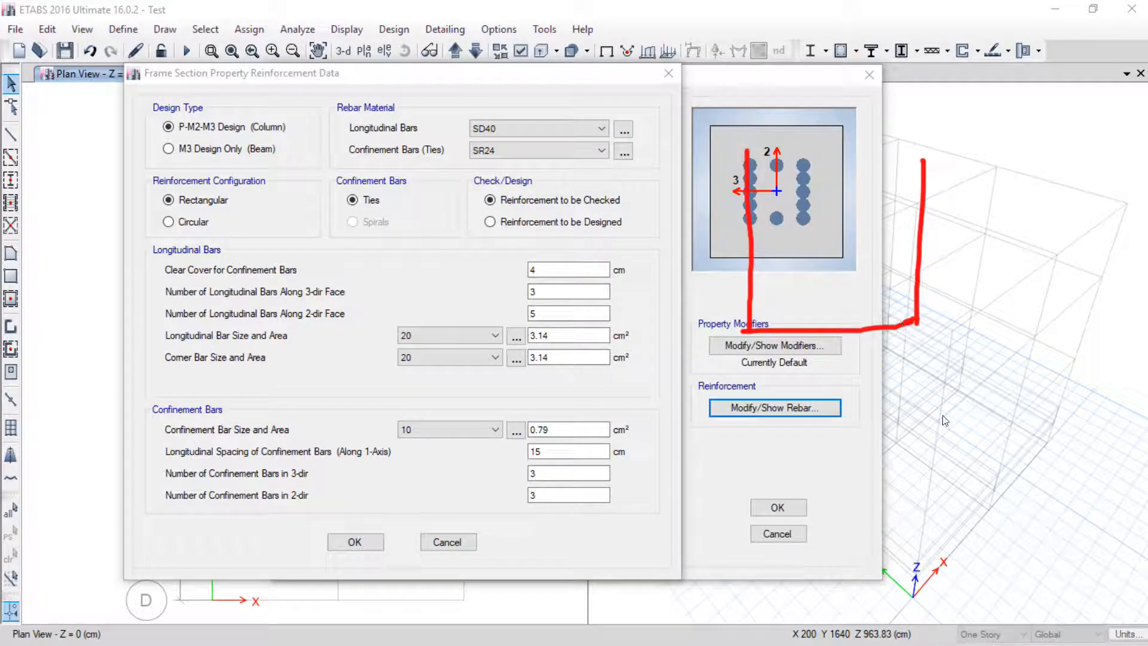
mouse_move(783, 166)
left_mouse_down()
mouse_move(780, 308)
mouse_move(862, 310)
mouse_move(887, 307)
mouse_move(885, 160)
left_mouse_up()
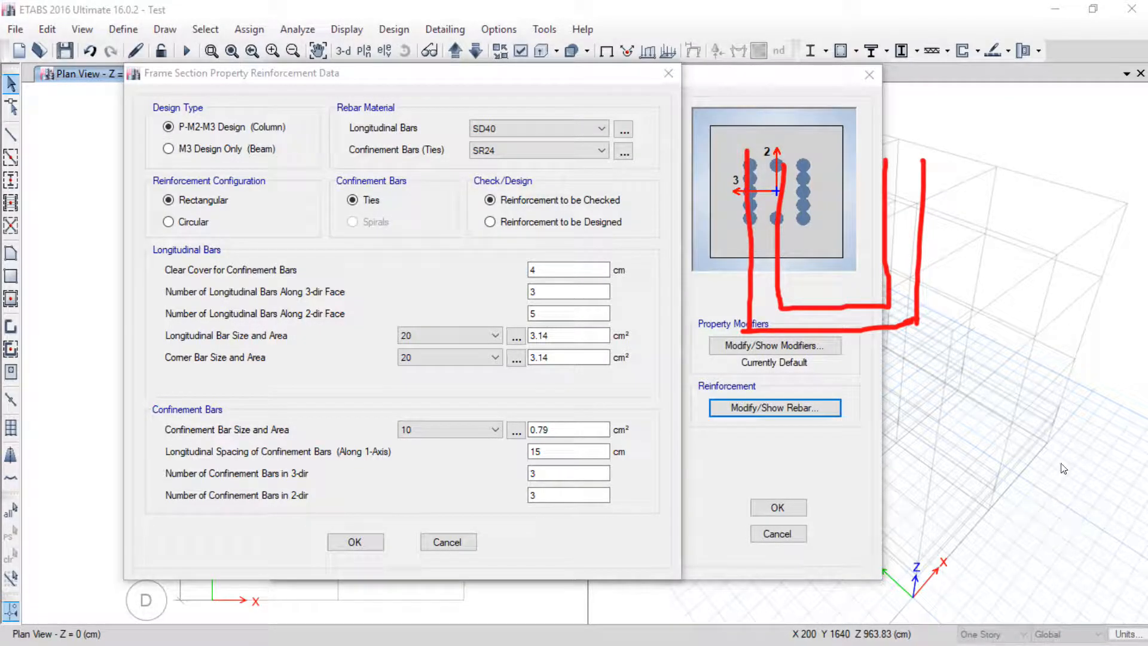
left_click_drag(876, 272, 982, 273)
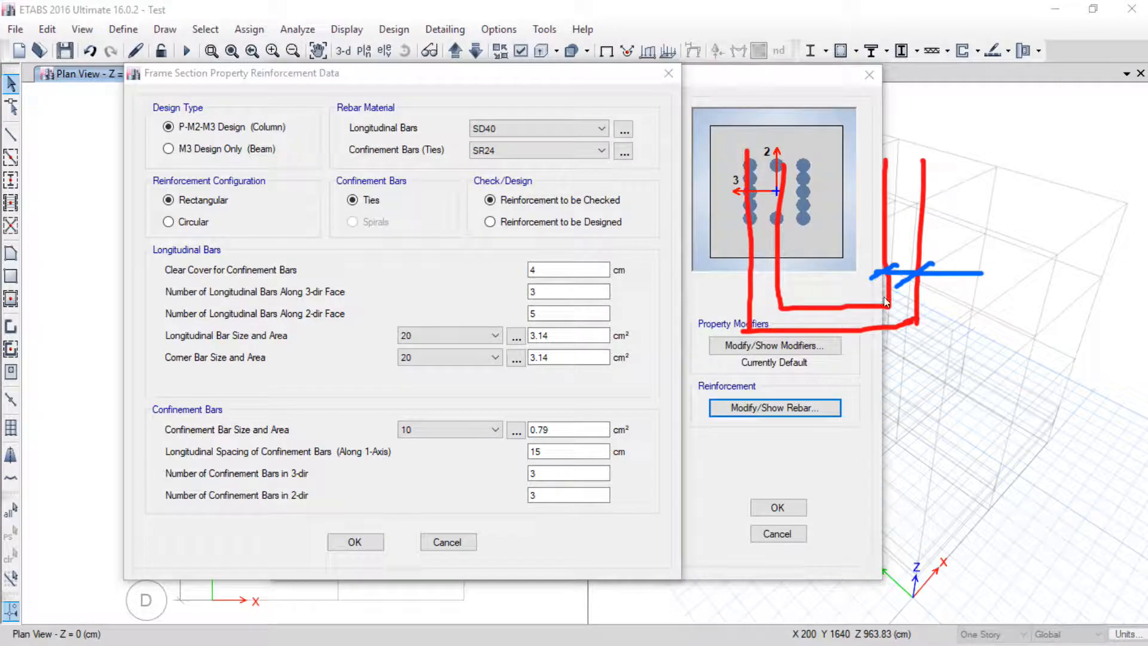
left_click(1063, 537)
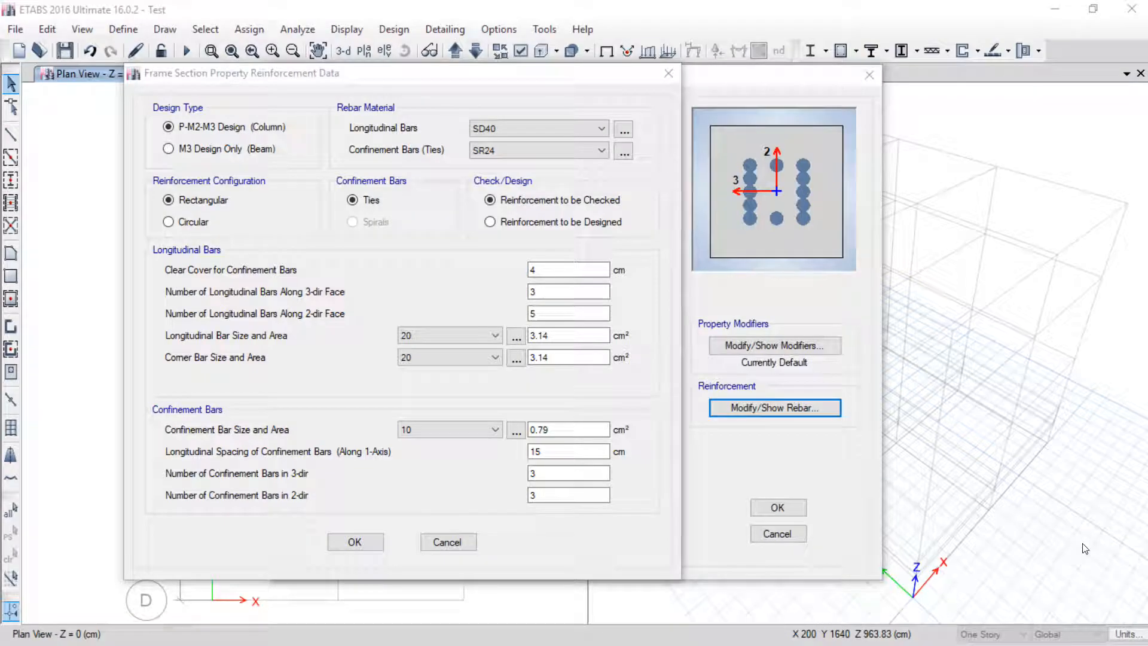
Step: Look at the tensile strength web page and the Thai rebar strength table image, and minimise both to return to ETABS
key("super")
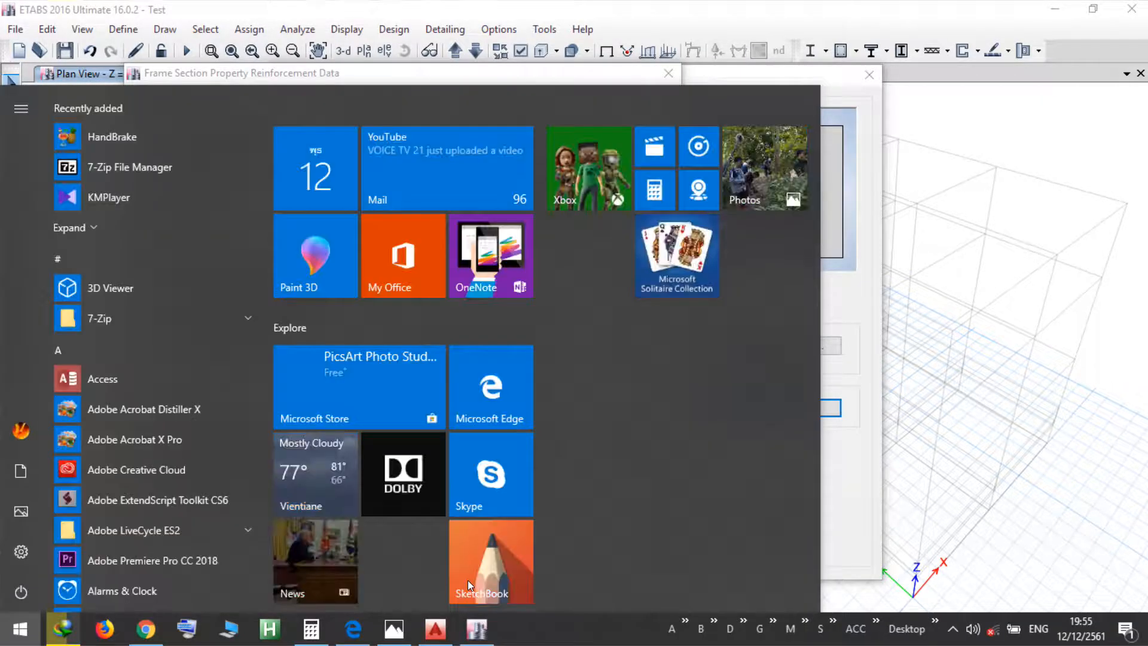
left_click(362, 639)
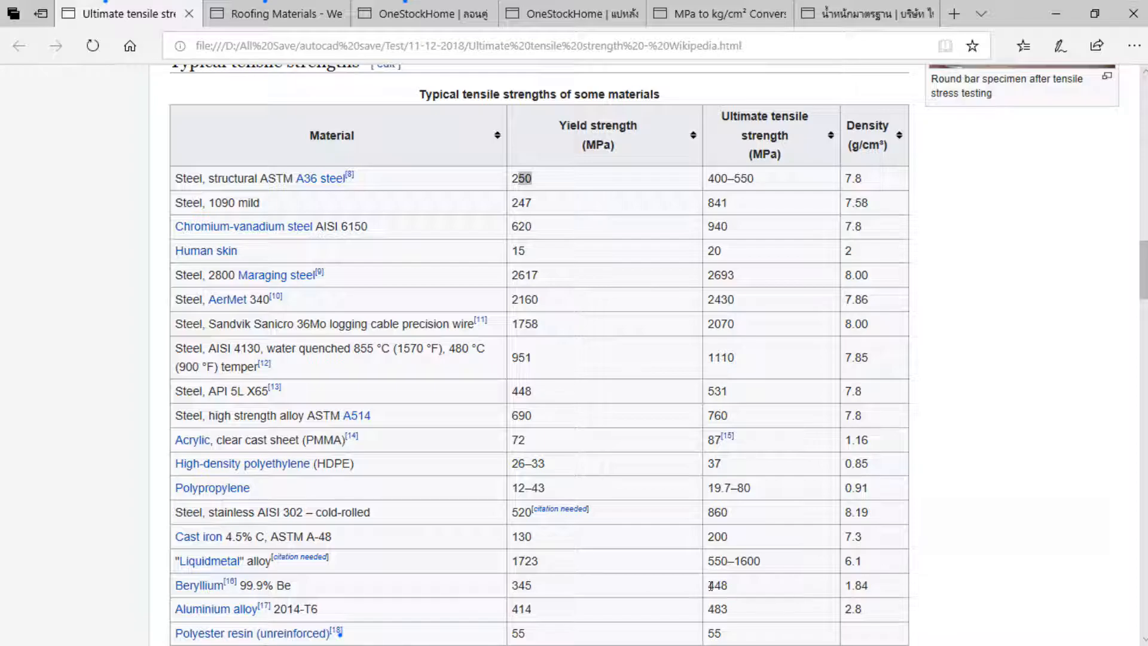
key("super")
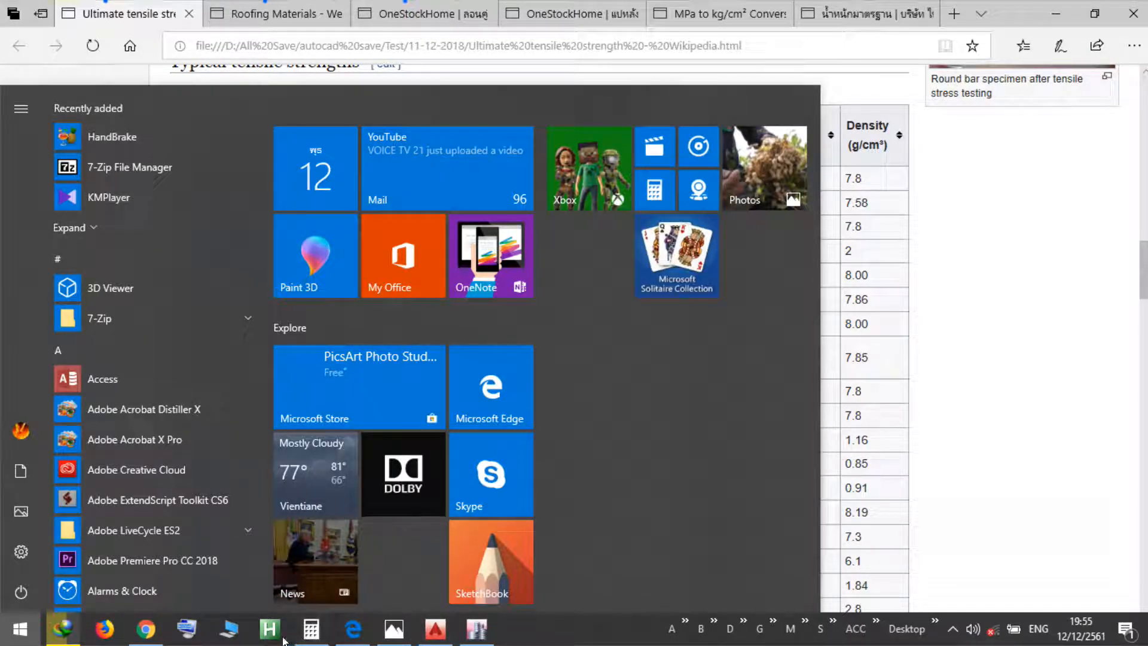
left_click(394, 630)
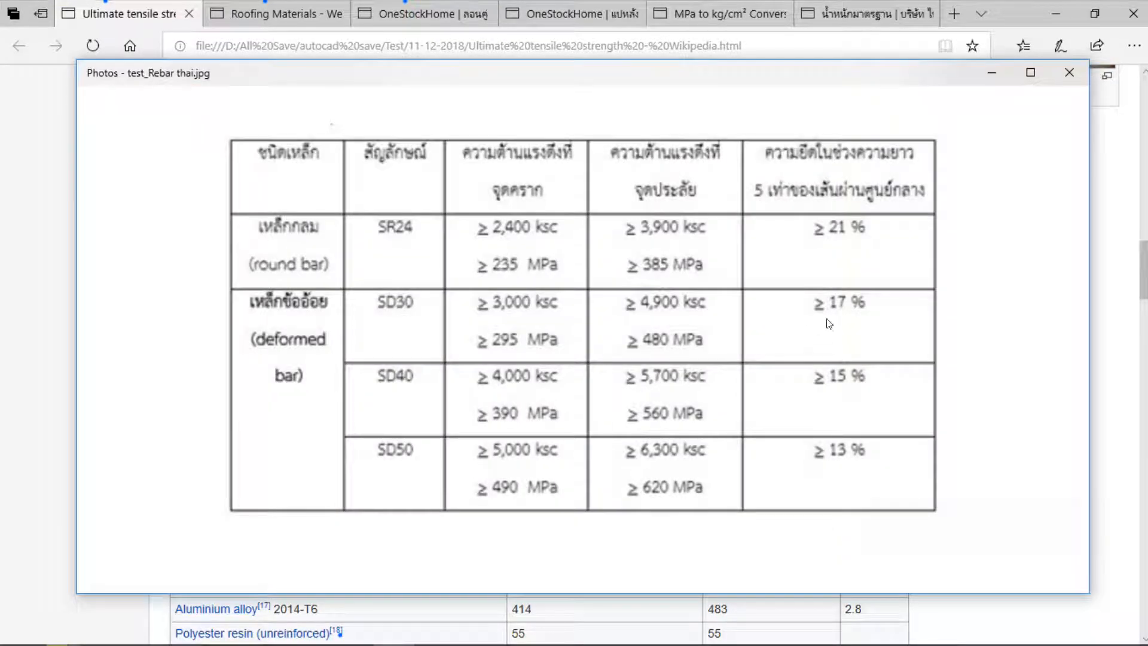
left_click(1055, 14)
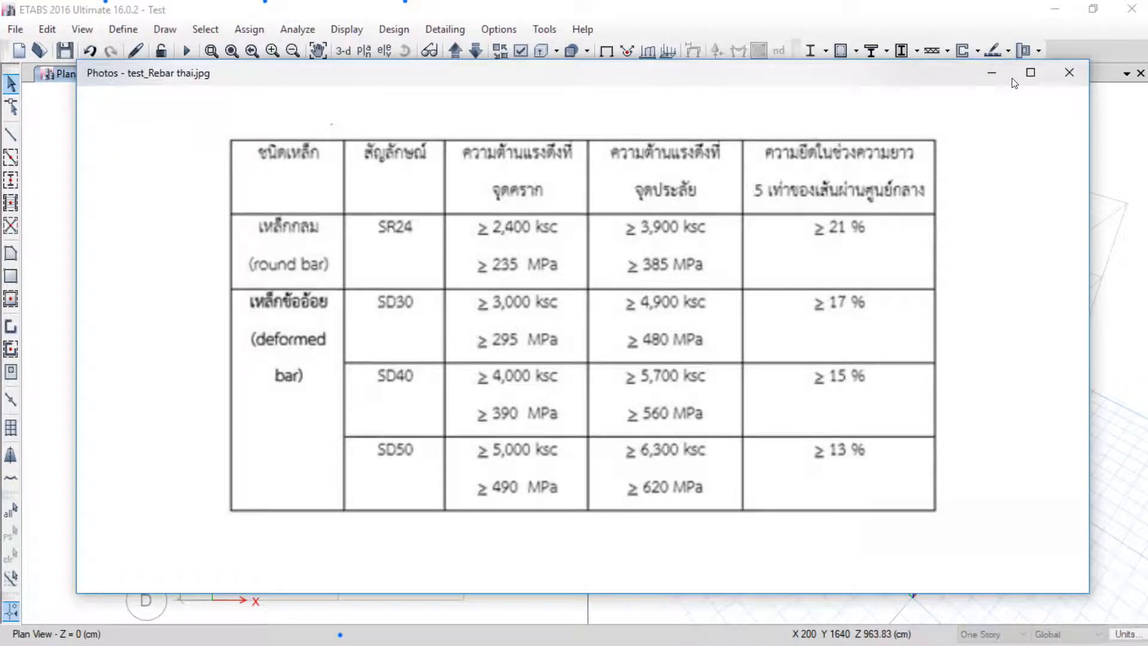
left_click(991, 73)
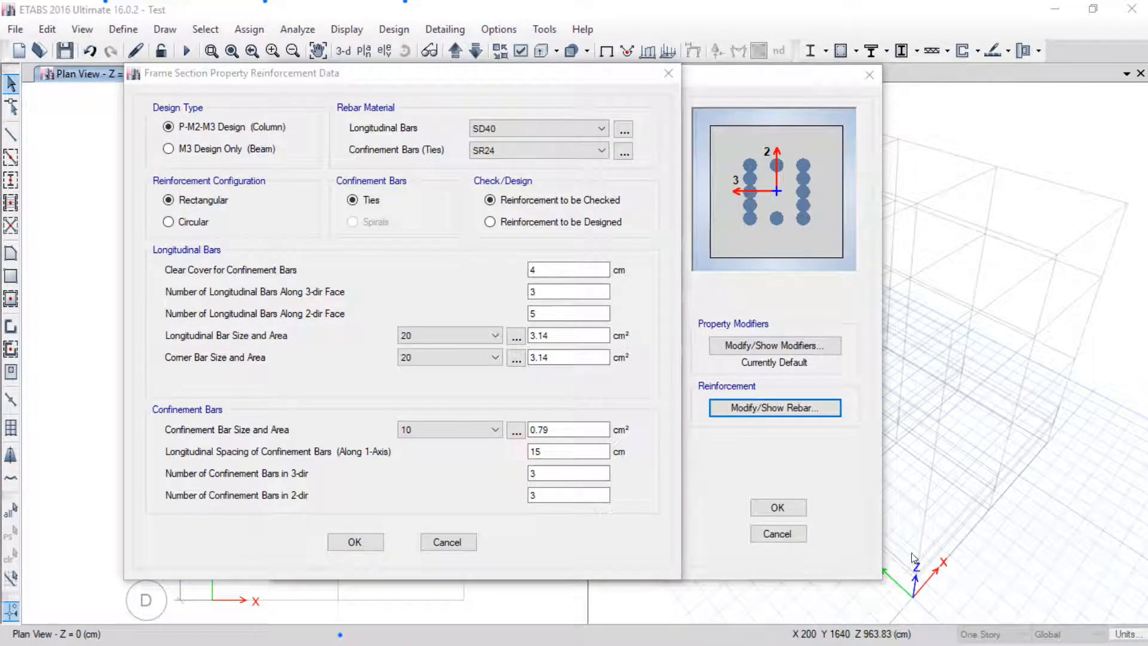
left_click_drag(713, 270, 1013, 279)
left_click_drag(769, 272, 767, 435)
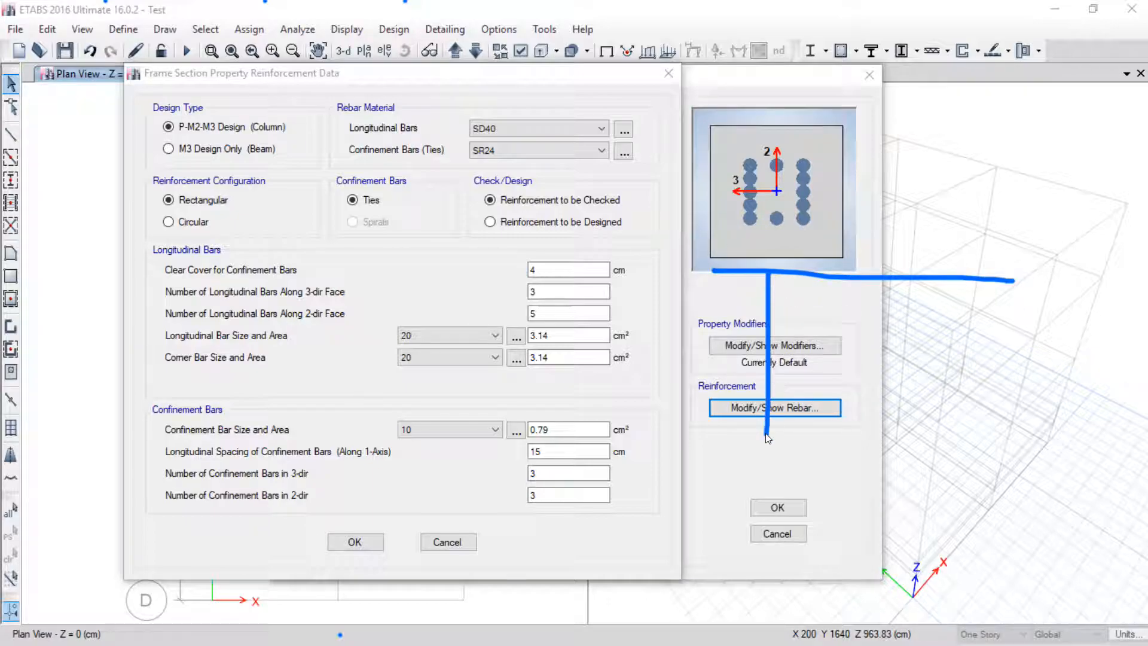
left_click_drag(963, 278, 962, 411)
mouse_move(785, 321)
left_mouse_down()
mouse_move(791, 312)
mouse_move(818, 368)
mouse_move(873, 345)
mouse_move(874, 316)
left_mouse_up()
left_click_drag(866, 357, 880, 359)
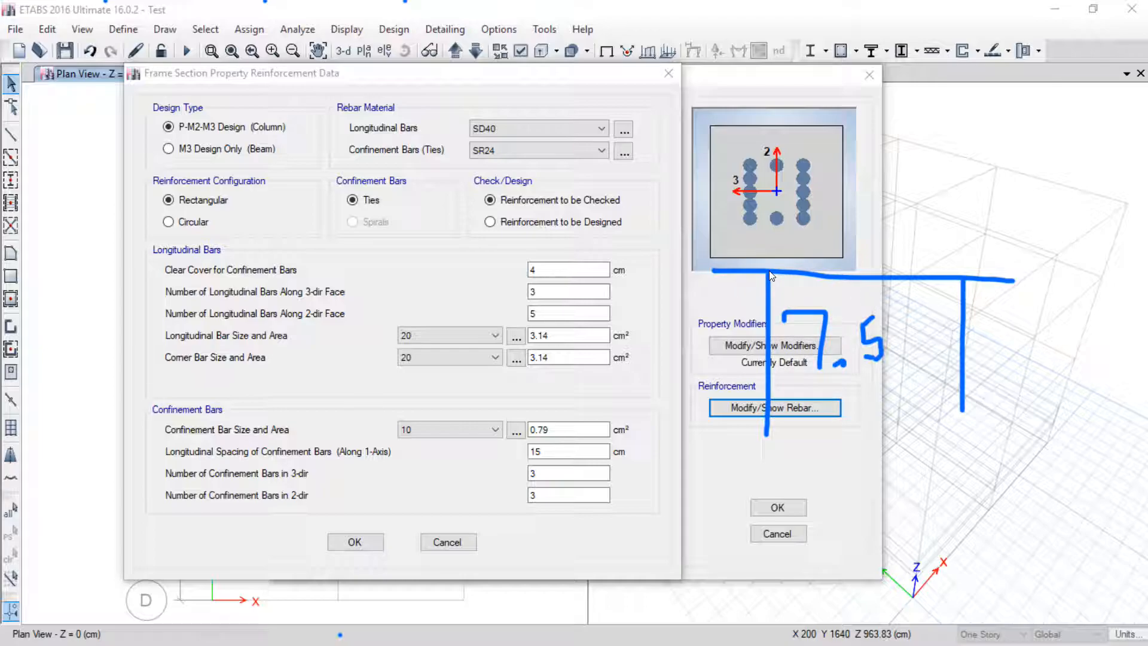
mouse_move(765, 270)
left_mouse_down()
mouse_move(765, 250)
mouse_move(995, 246)
mouse_move(959, 281)
mouse_move(747, 280)
mouse_move(1036, 281)
mouse_move(878, 285)
left_mouse_up()
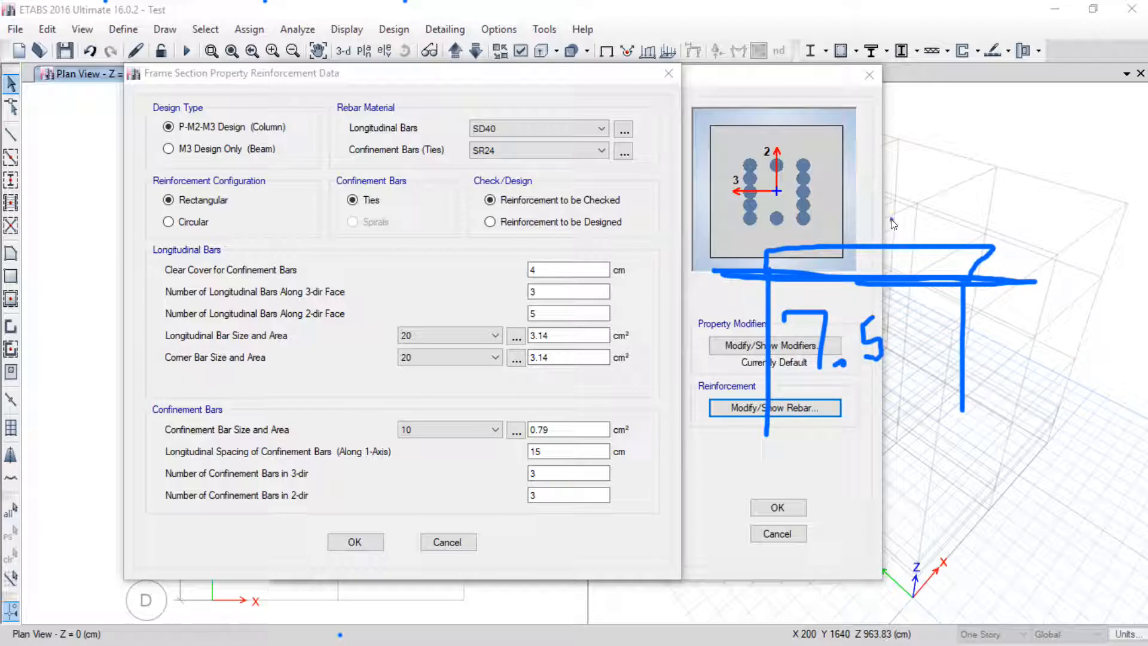
mouse_move(889, 221)
left_mouse_down()
mouse_move(934, 201)
mouse_move(919, 205)
left_mouse_up()
left_click_drag(768, 249, 774, 117)
left_click_drag(977, 245, 980, 105)
mouse_move(980, 251)
left_mouse_down()
mouse_move(975, 130)
mouse_move(1028, 133)
mouse_move(1019, 128)
mouse_move(1017, 152)
mouse_move(1026, 133)
left_mouse_up()
left_click_drag(786, 128, 964, 135)
mouse_move(890, 101)
left_mouse_down()
mouse_move(894, 120)
mouse_move(900, 91)
left_mouse_up()
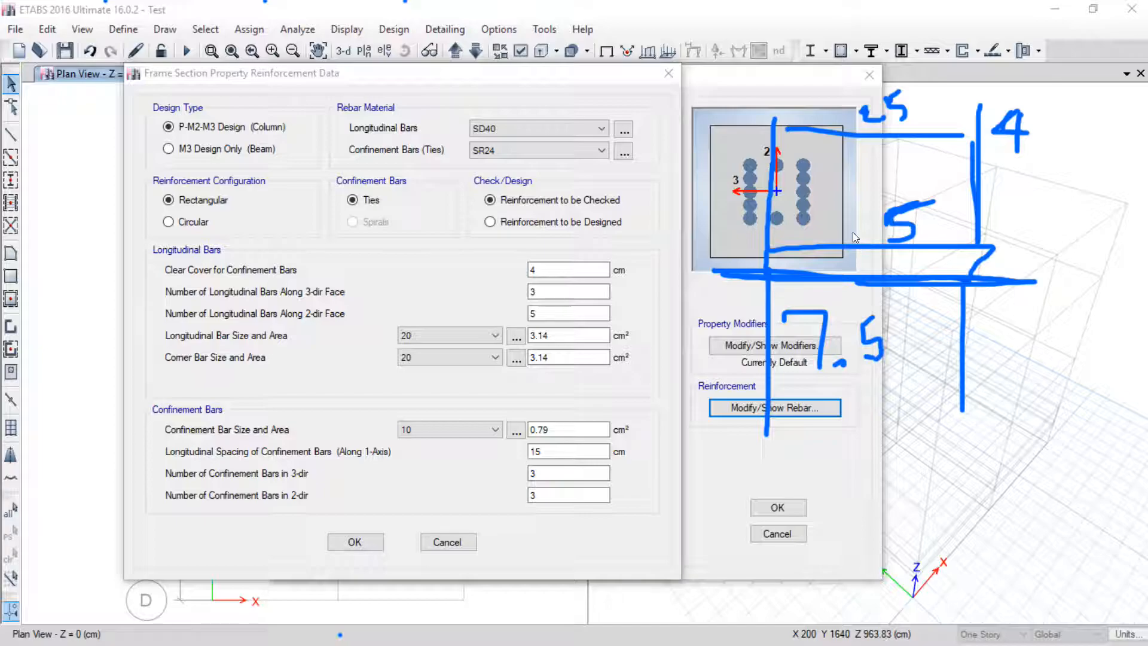
Step: Set the clear cover for the confinement bars to 5 cm
left_click(1072, 536)
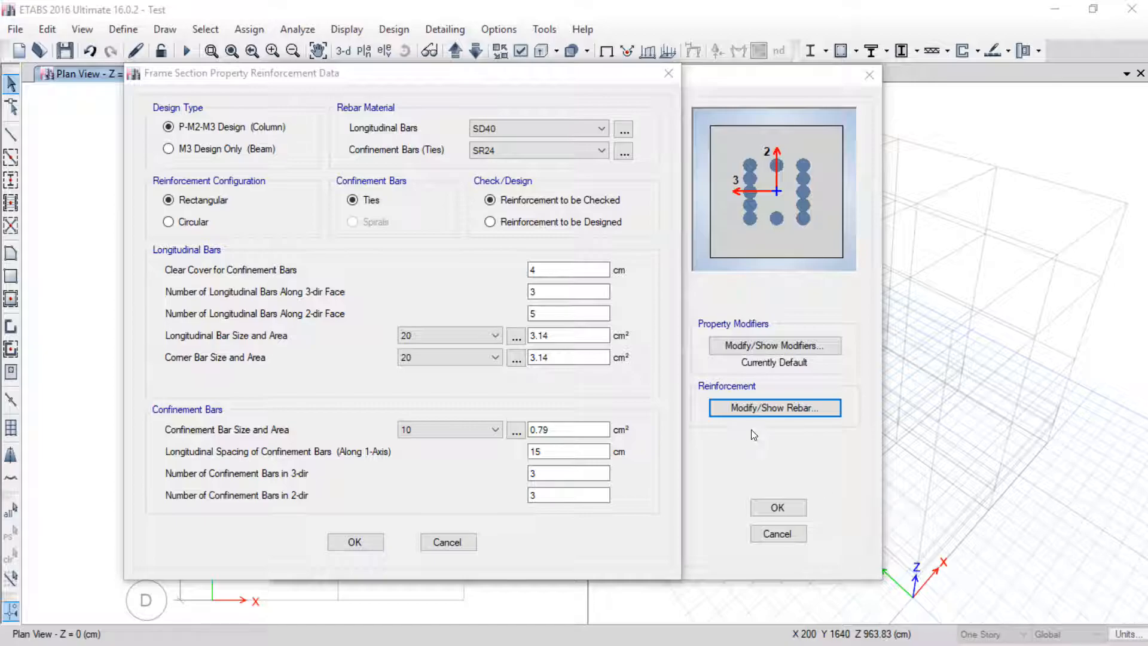
double_click(550, 269)
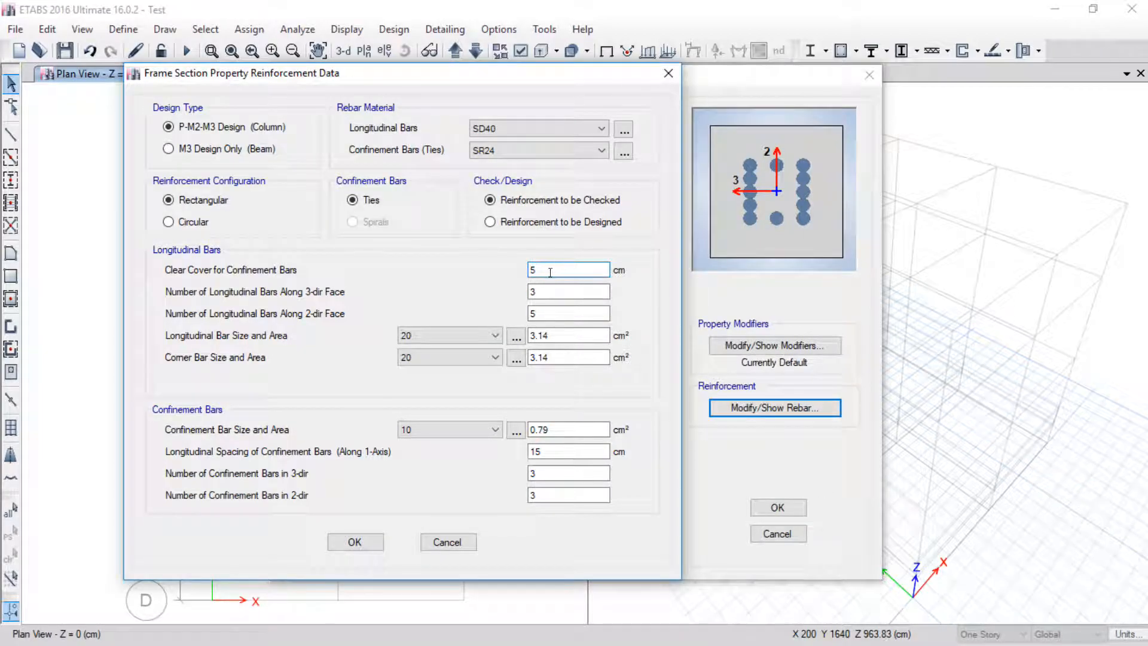
left_click(538, 292)
left_click(877, 528)
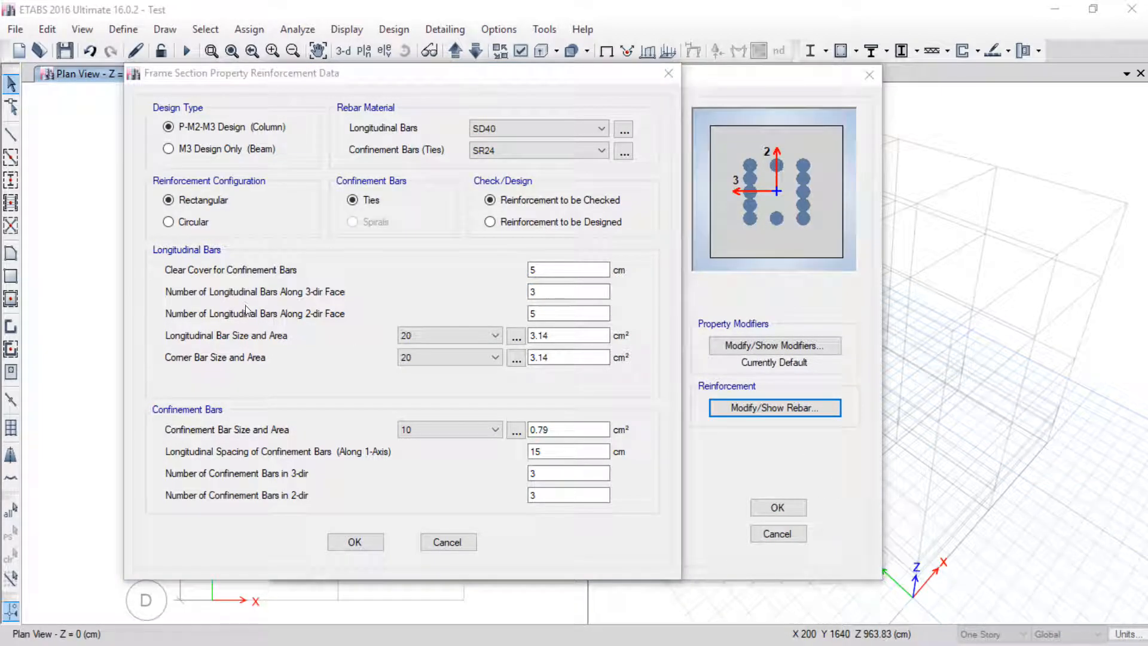
left_click_drag(157, 297, 367, 301)
left_click_drag(169, 323, 302, 322)
left_click(1068, 534)
mouse_move(310, 282)
left_mouse_down()
mouse_move(304, 318)
mouse_move(320, 315)
mouse_move(309, 281)
left_mouse_up()
left_click(1090, 548)
left_click_drag(707, 119, 845, 119)
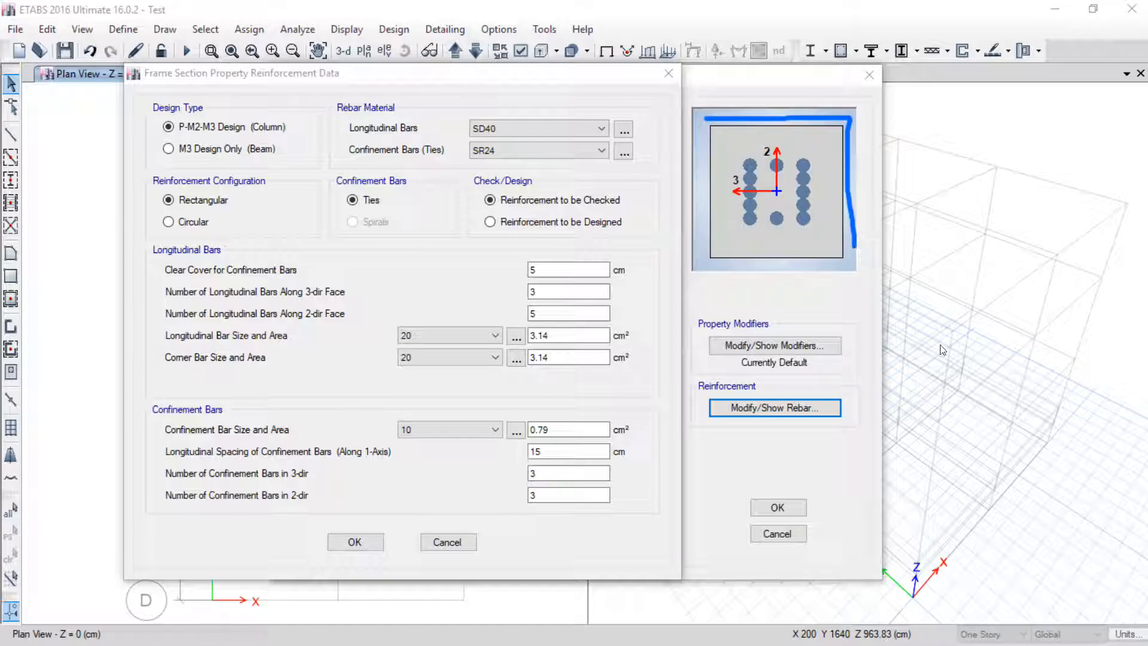
left_click(1081, 553)
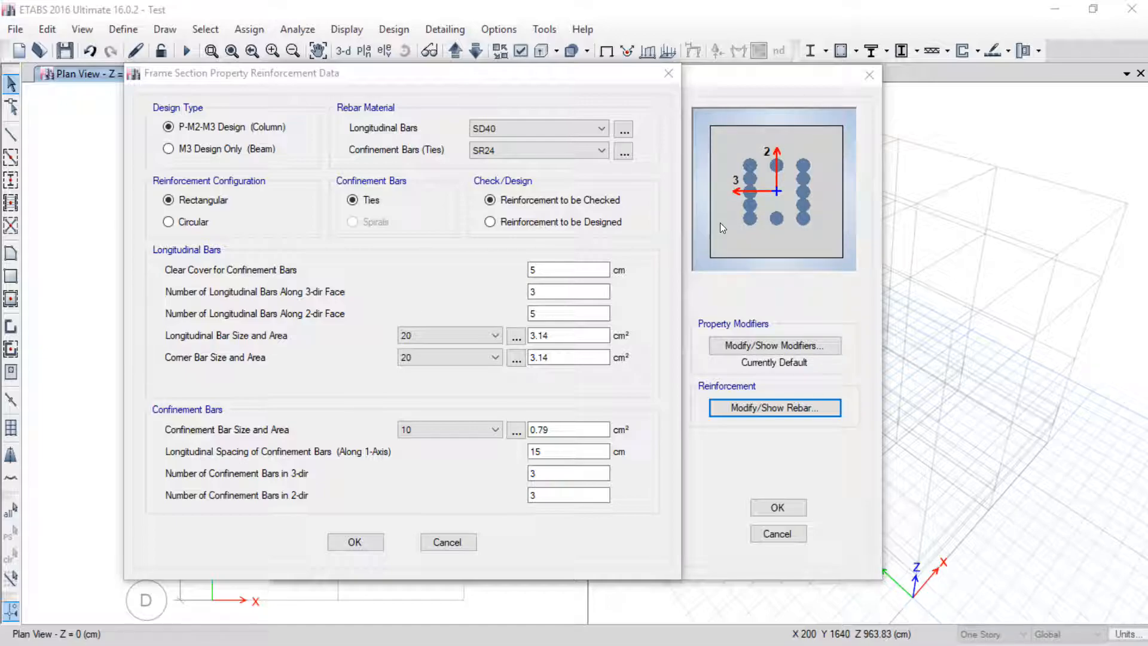
left_click_drag(697, 191, 787, 192)
left_click(1066, 534)
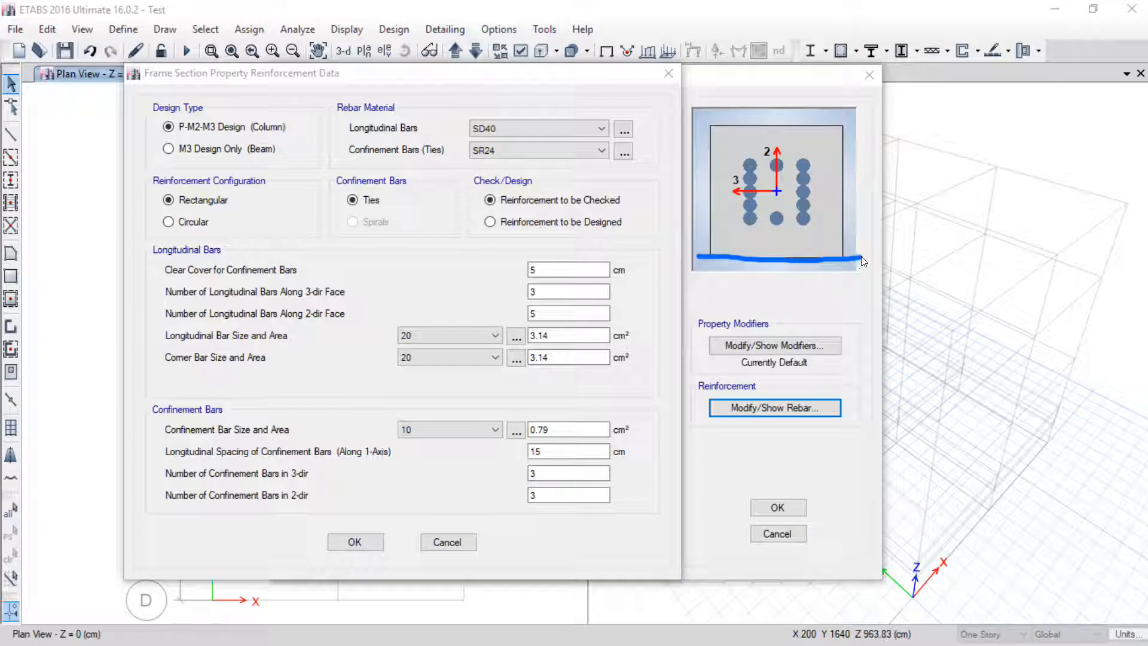
left_click_drag(698, 229, 843, 231)
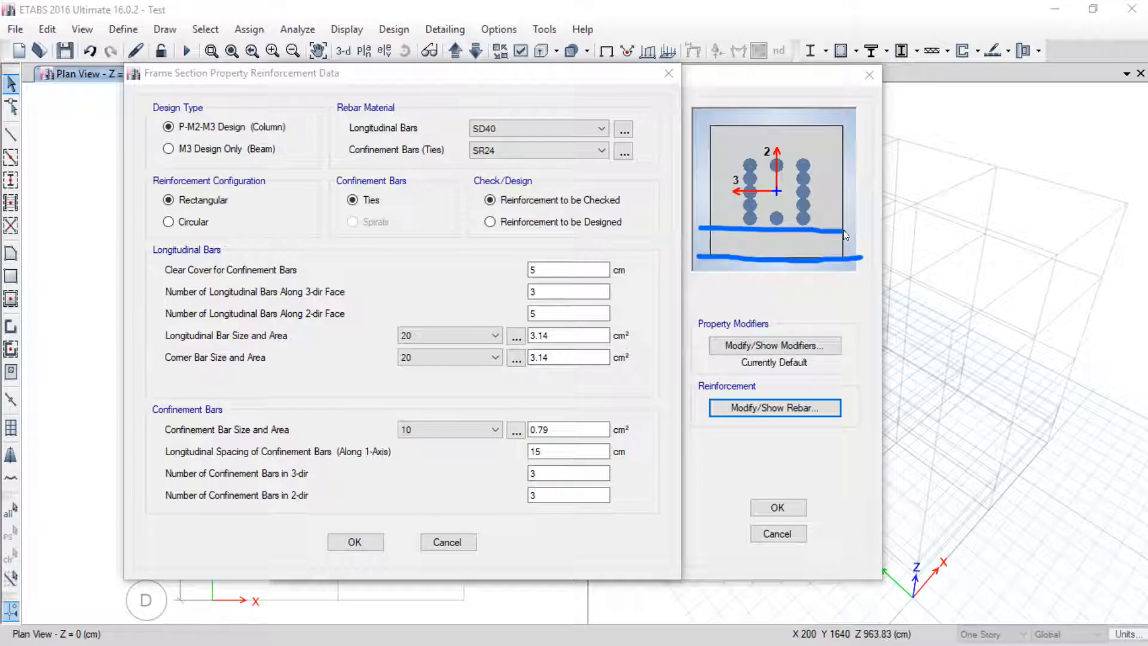
left_click_drag(703, 199, 829, 199)
left_click_drag(703, 161, 832, 164)
left_click(1060, 547)
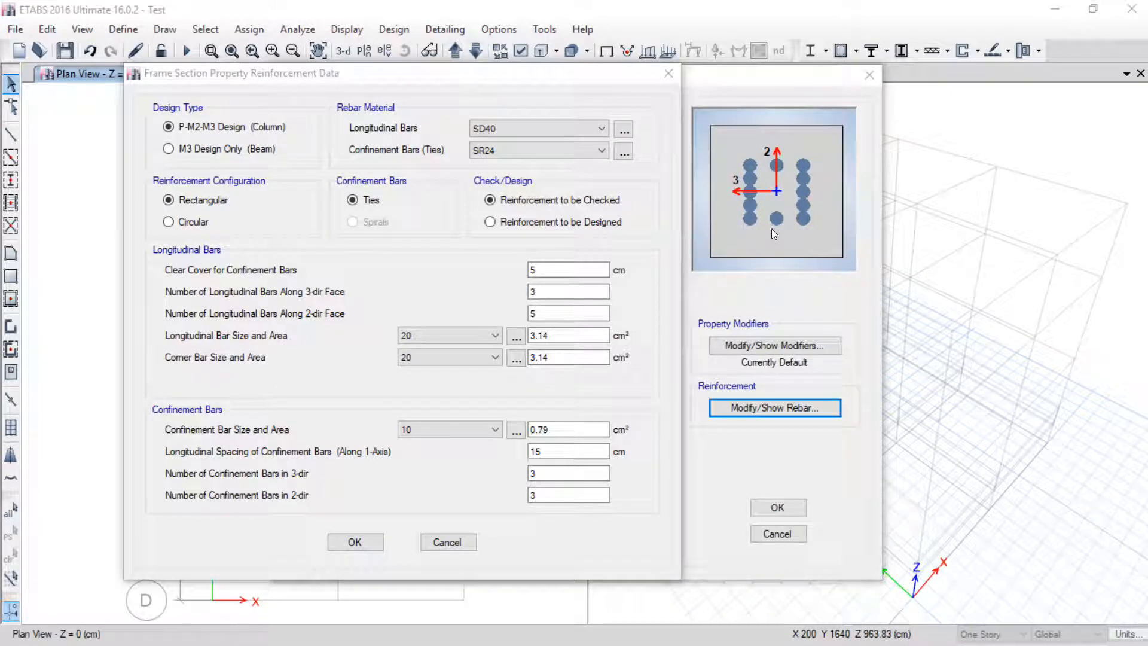
left_click_drag(804, 220, 842, 240)
mouse_move(541, 293)
left_mouse_down()
mouse_move(507, 294)
mouse_move(530, 282)
left_mouse_up()
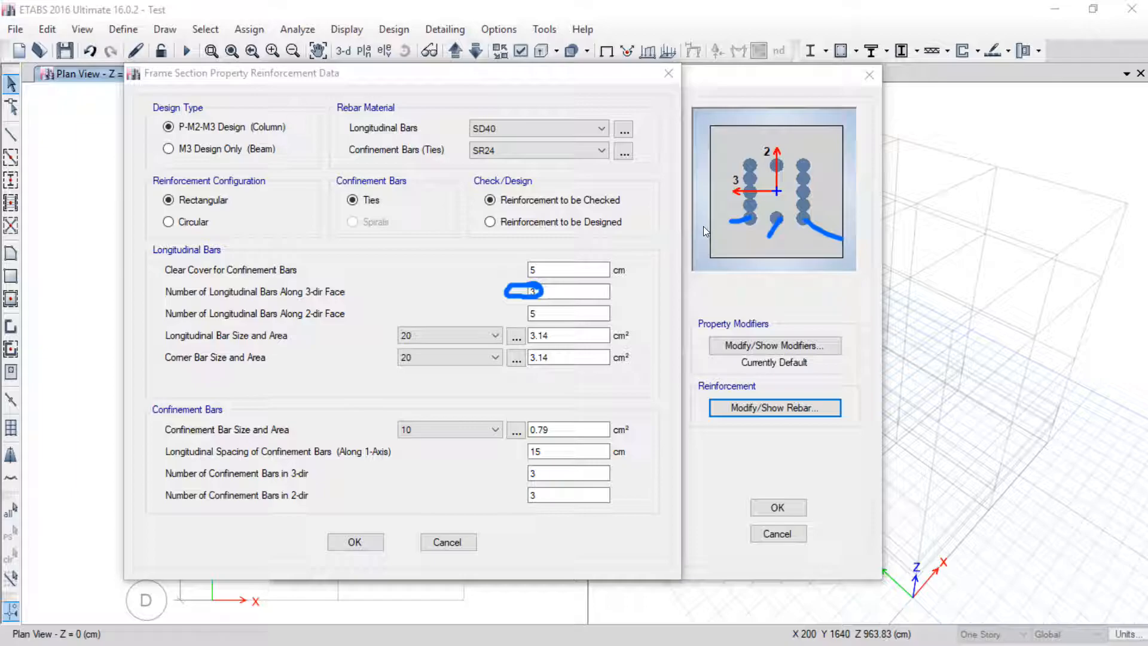
left_click_drag(703, 226, 888, 228)
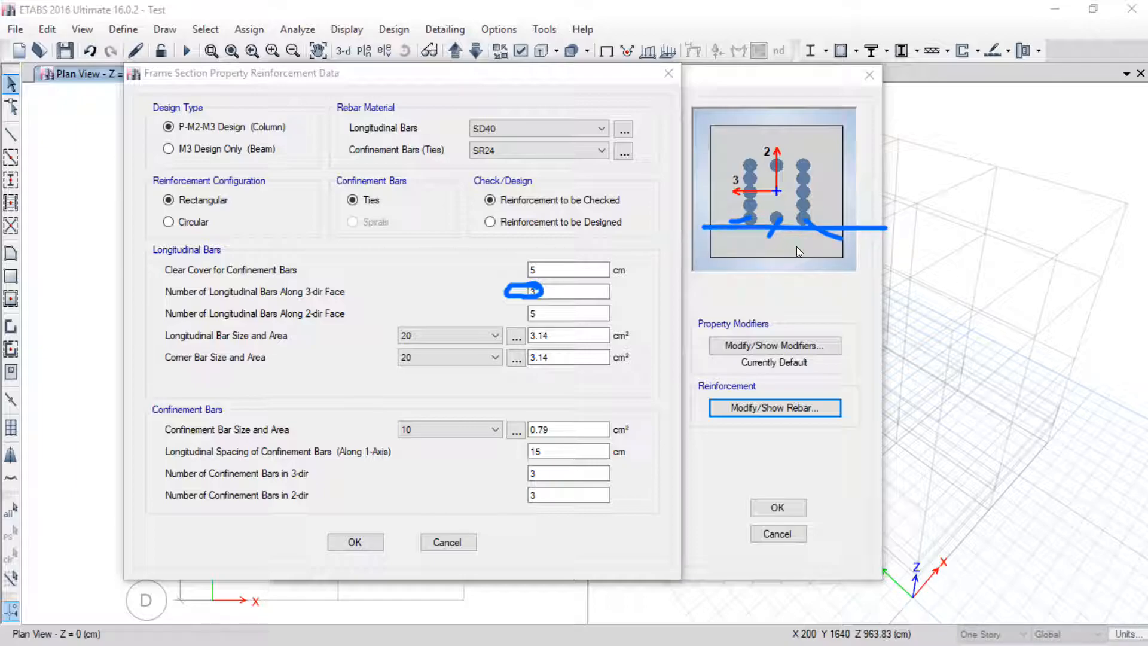
left_click(1057, 527)
left_click(529, 299)
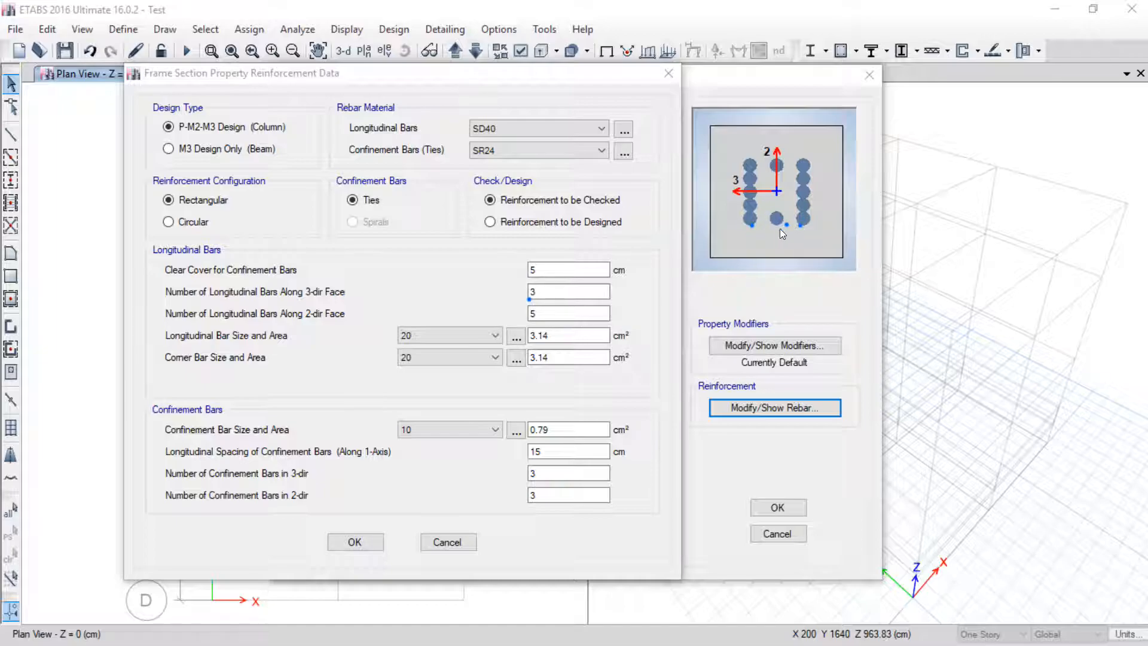
left_click_drag(741, 223, 787, 276)
left_click_drag(800, 212, 813, 232)
left_click(1080, 526)
left_click_drag(557, 316, 439, 314)
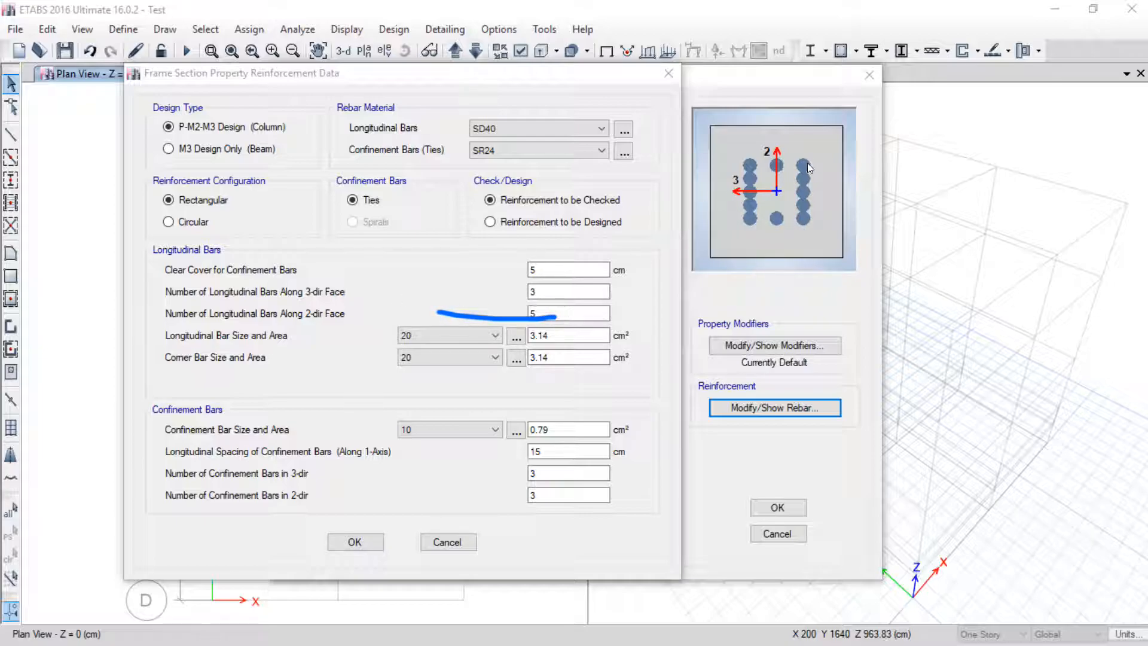
left_click(1060, 529)
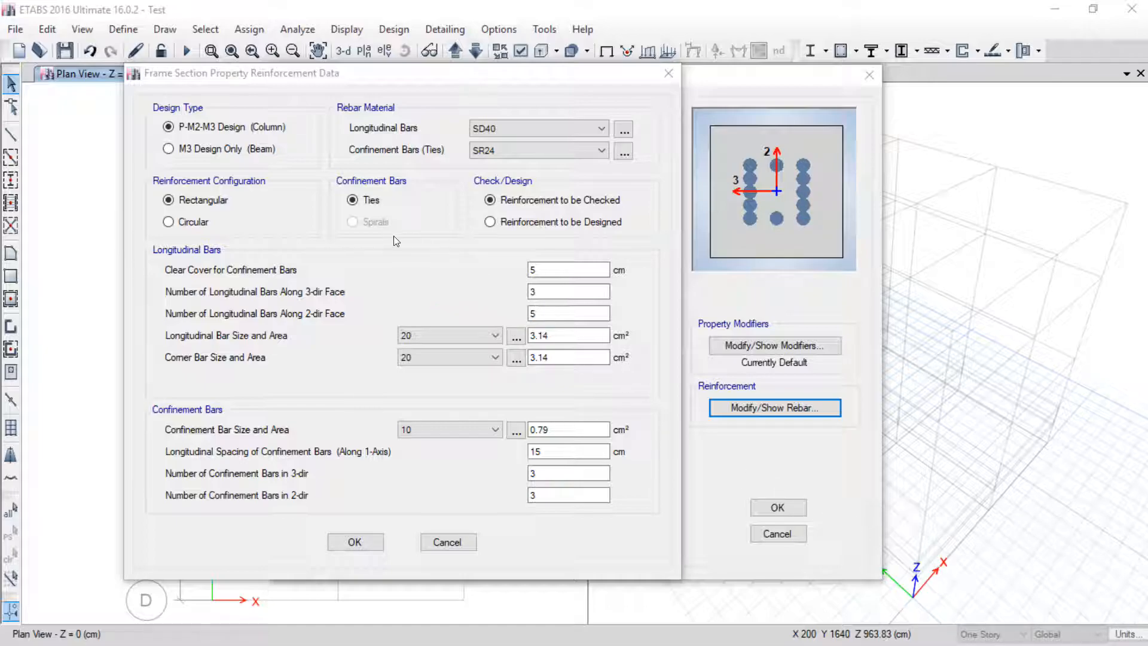
Step: Set the number of longitudinal bars along both the 3-dir and 2-dir faces to 2
left_click(584, 293)
type("2")
key("Tab")
type("2")
left_click(543, 293)
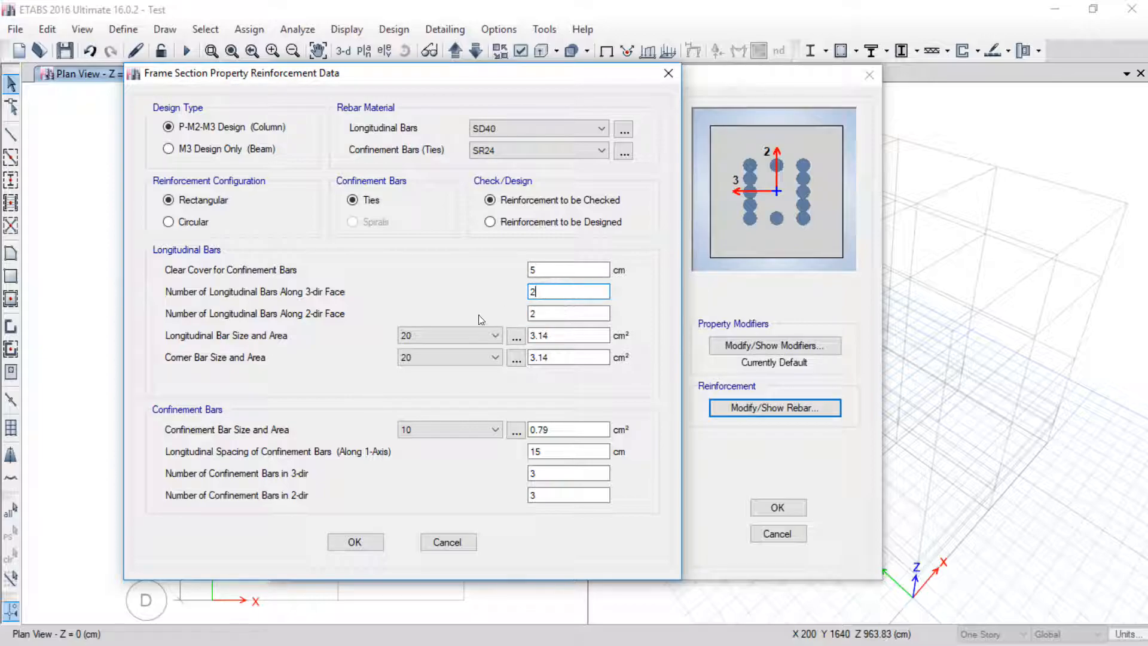
left_click(901, 531)
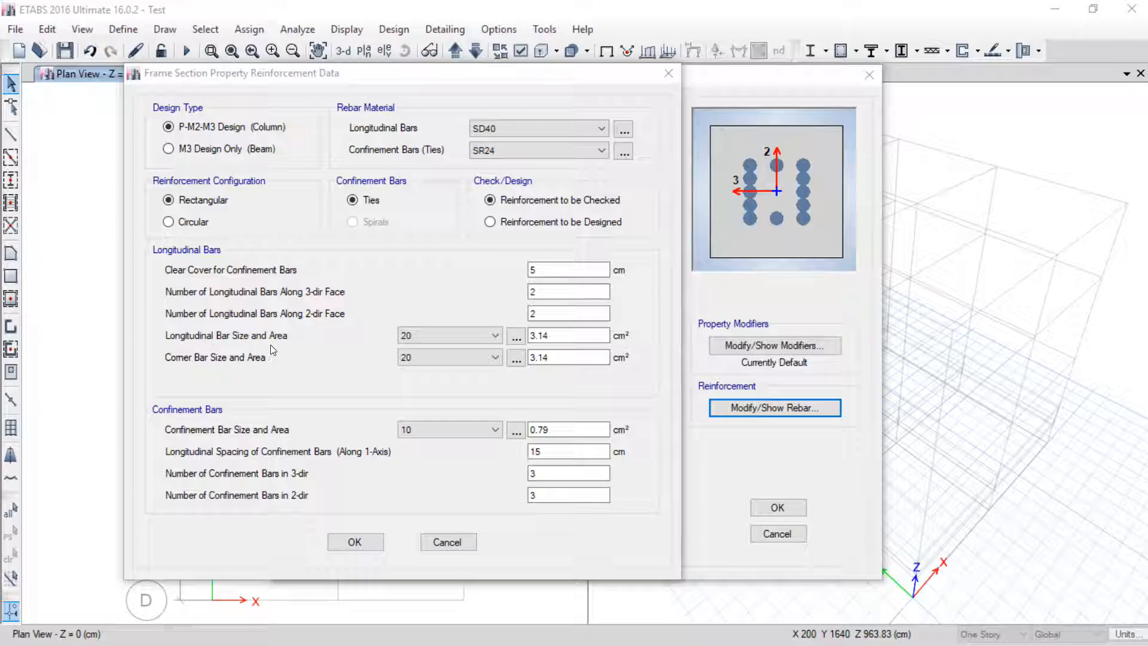
left_click_drag(287, 348, 296, 340)
left_click_drag(161, 362, 192, 366)
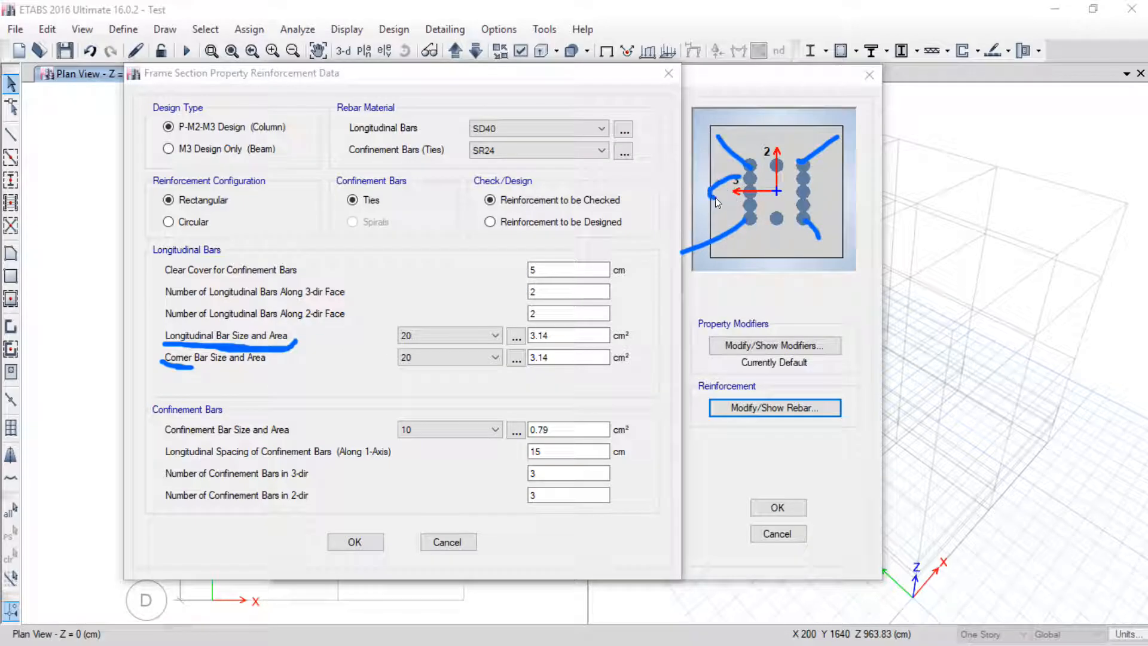
left_click_drag(773, 124, 757, 197)
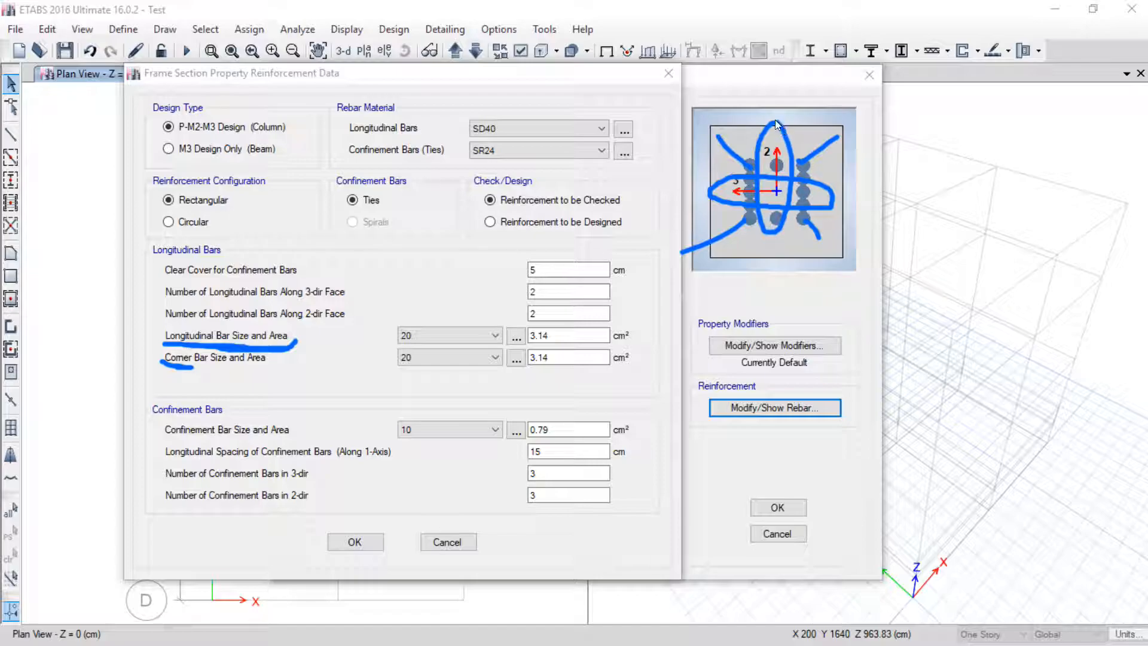
left_click(1064, 543)
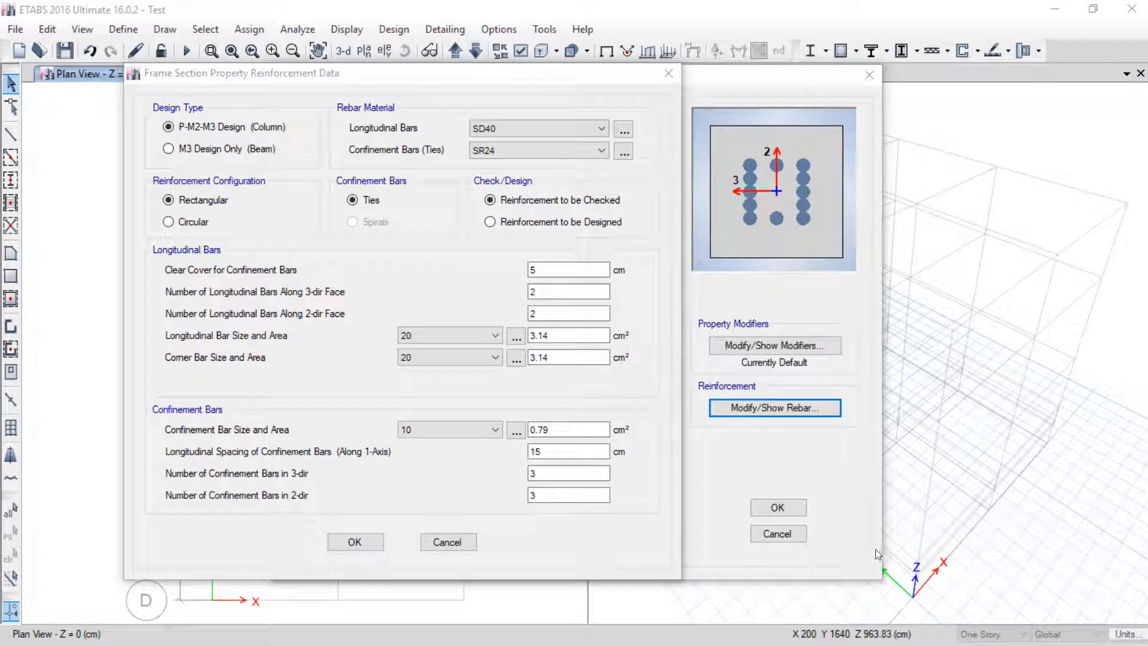
Step: Set both the longitudinal bar size and the corner bar size to 12
left_click(461, 336)
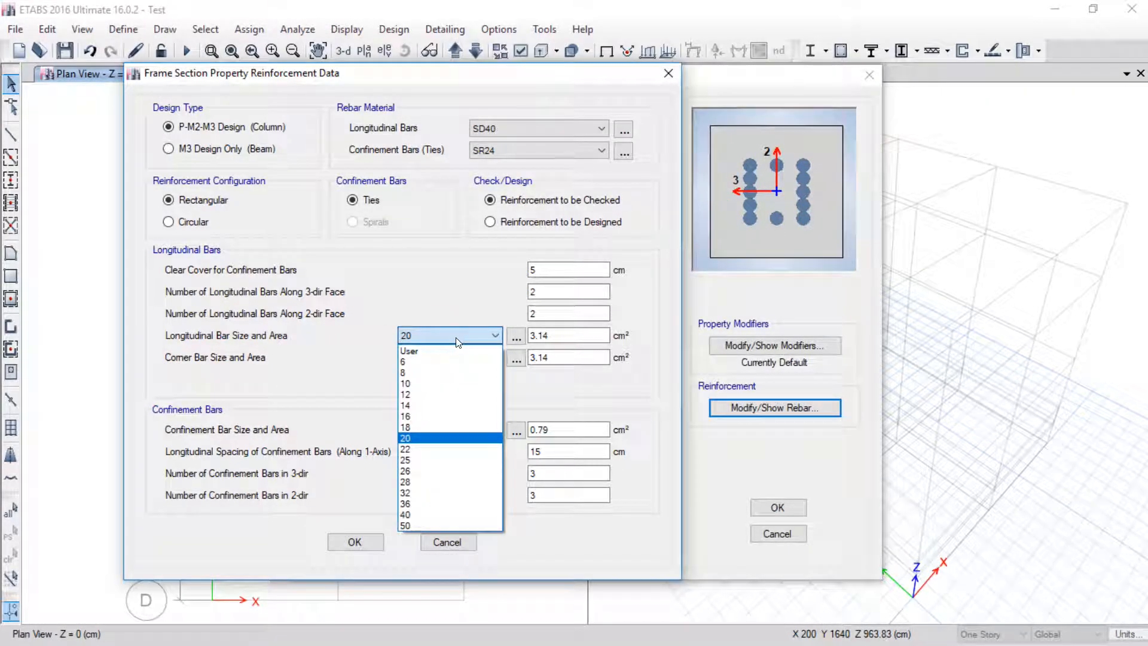
left_click(415, 395)
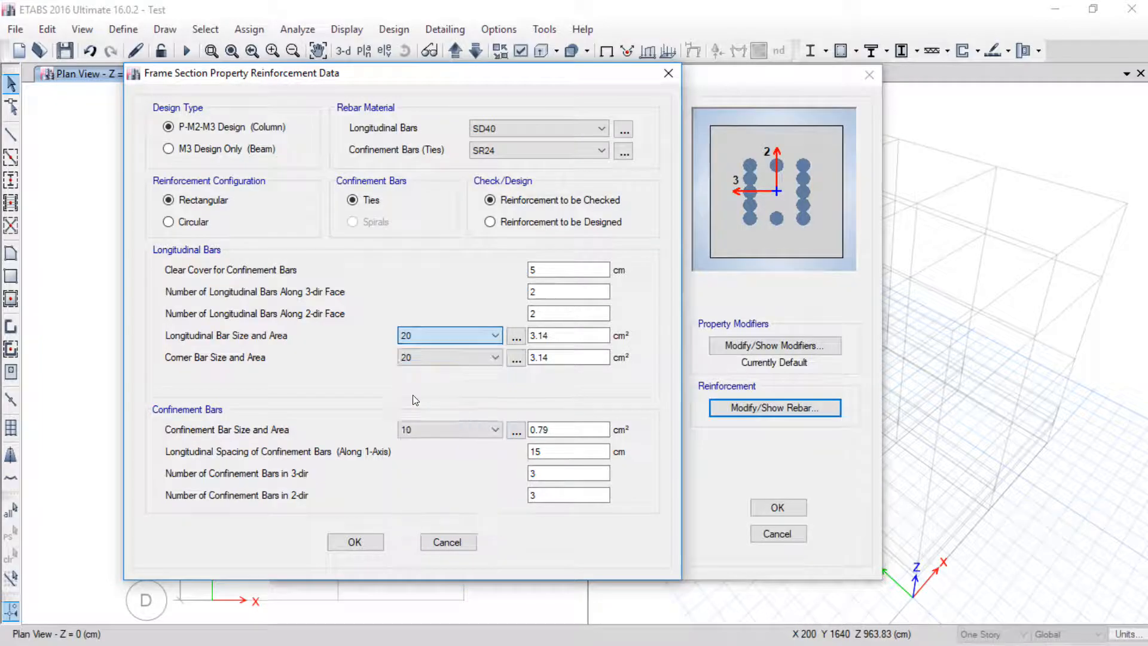
left_click(418, 357)
left_click(415, 417)
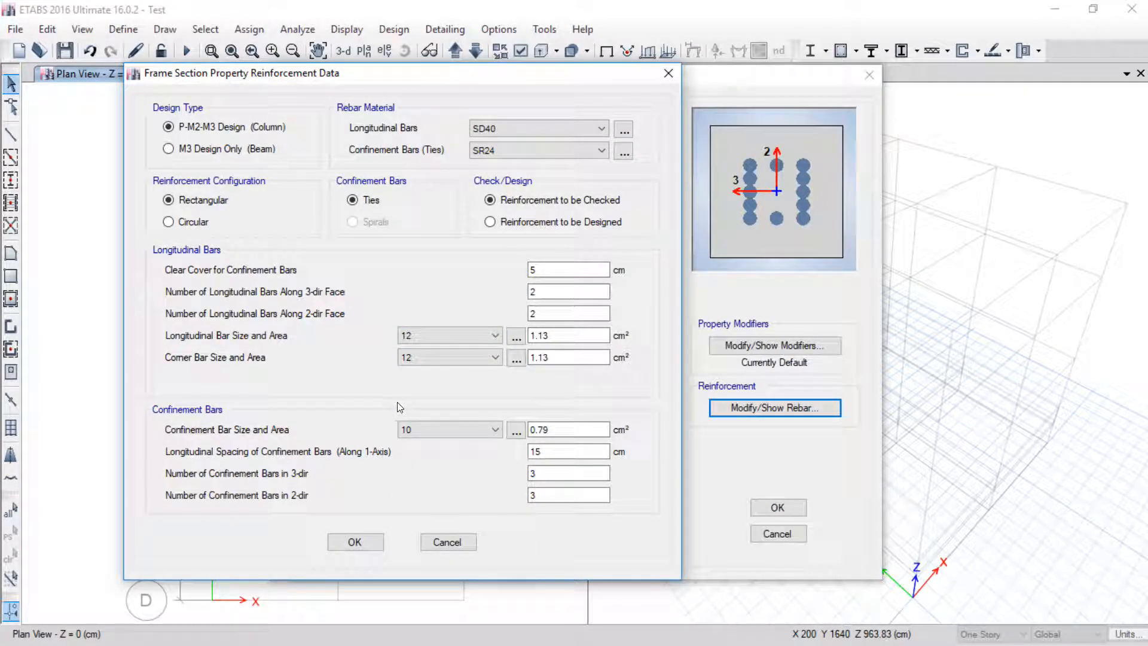
left_click(423, 359)
left_click(381, 386)
mouse_move(204, 379)
left_mouse_down()
mouse_move(72, 419)
mouse_move(553, 544)
mouse_move(401, 392)
mouse_move(126, 393)
left_mouse_up()
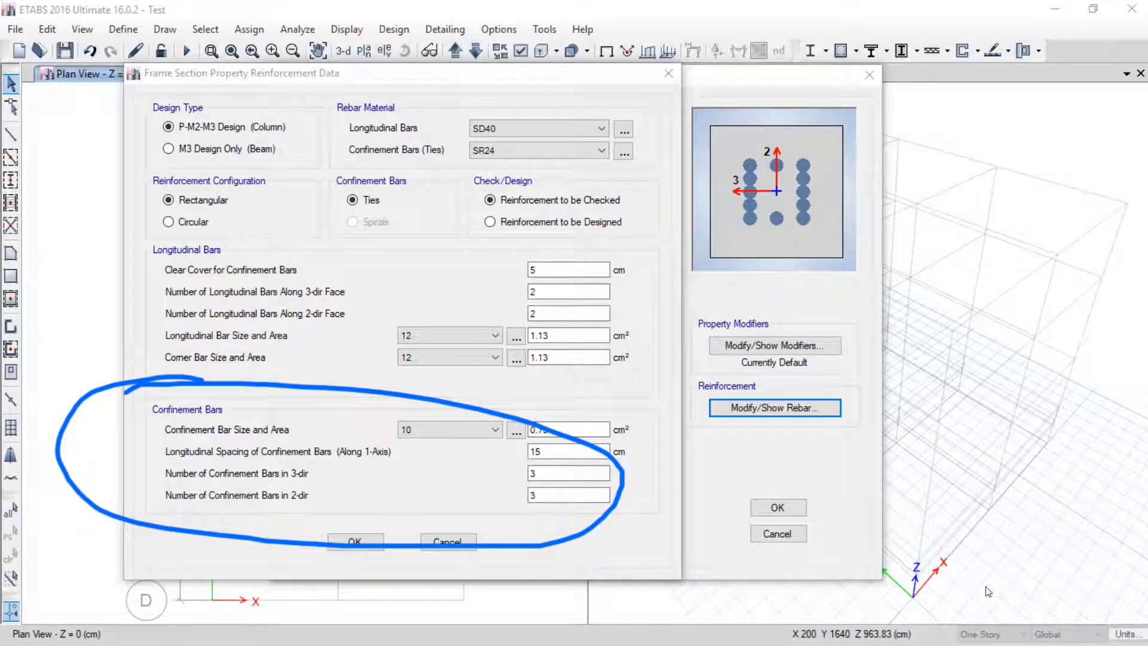
left_click(1061, 541)
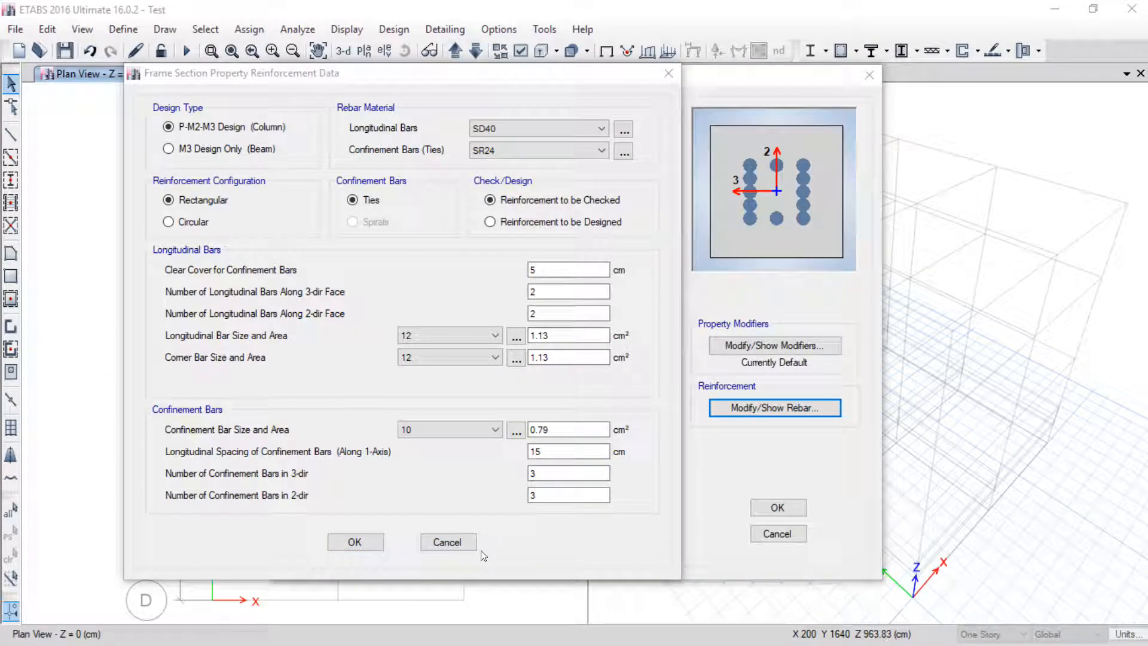
mouse_move(154, 428)
left_mouse_down()
mouse_move(257, 442)
mouse_move(471, 439)
mouse_move(254, 403)
mouse_move(155, 431)
left_mouse_up()
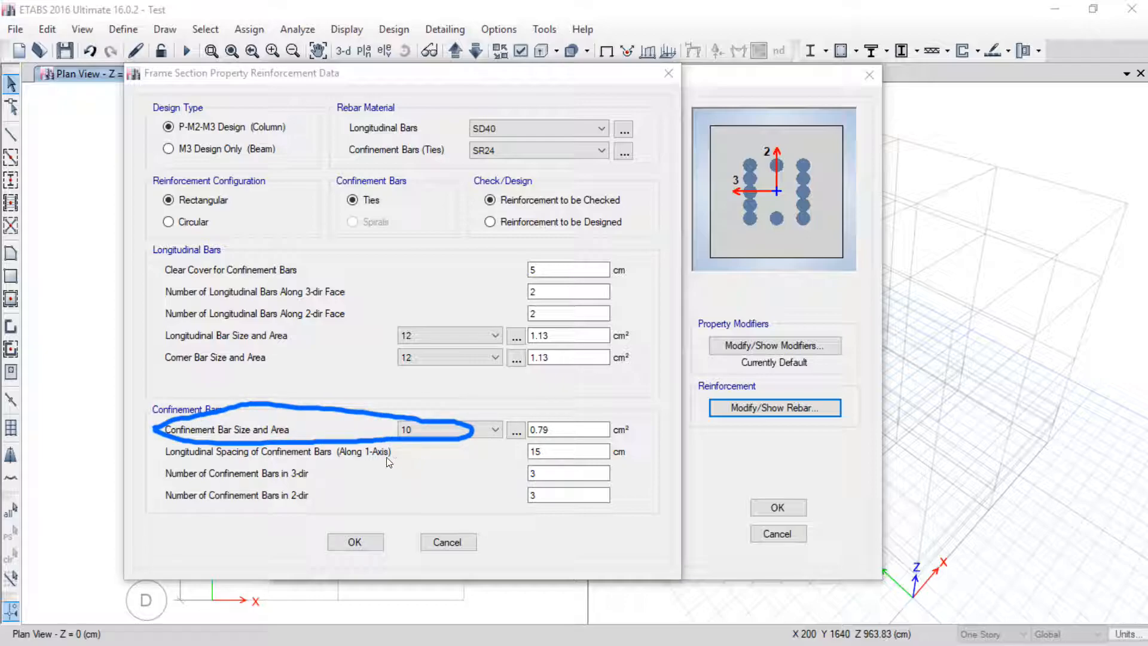
left_click(1083, 541)
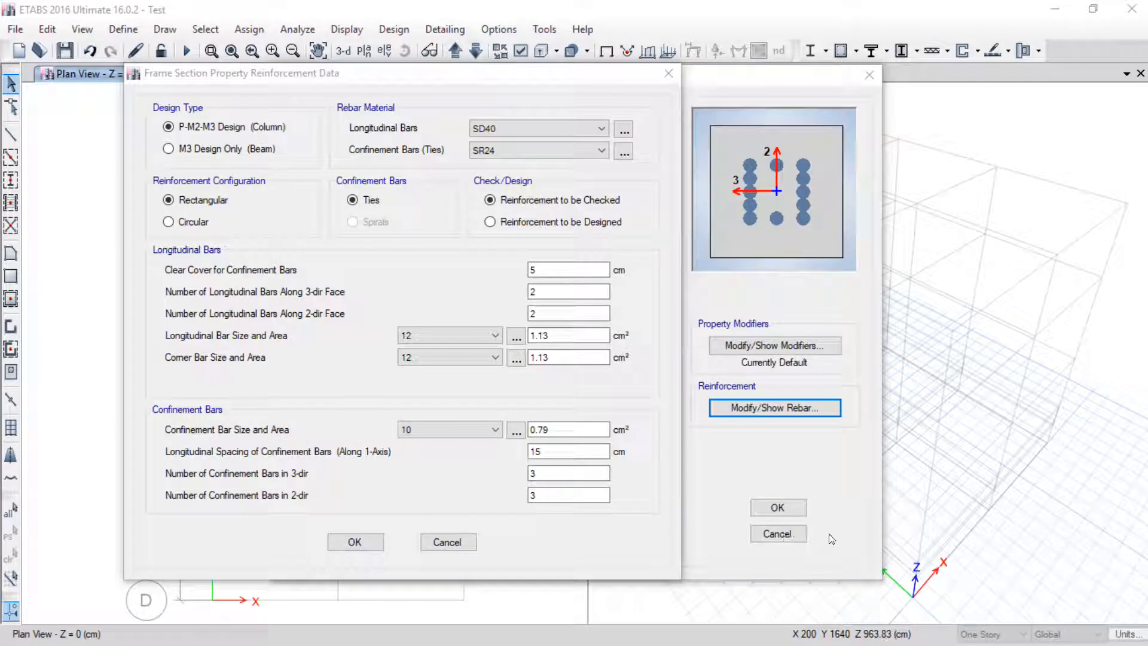
Step: Set the confinement bar size to 6, with a longitudinal spacing of 15 cm along the 1-axis
left_click(495, 430)
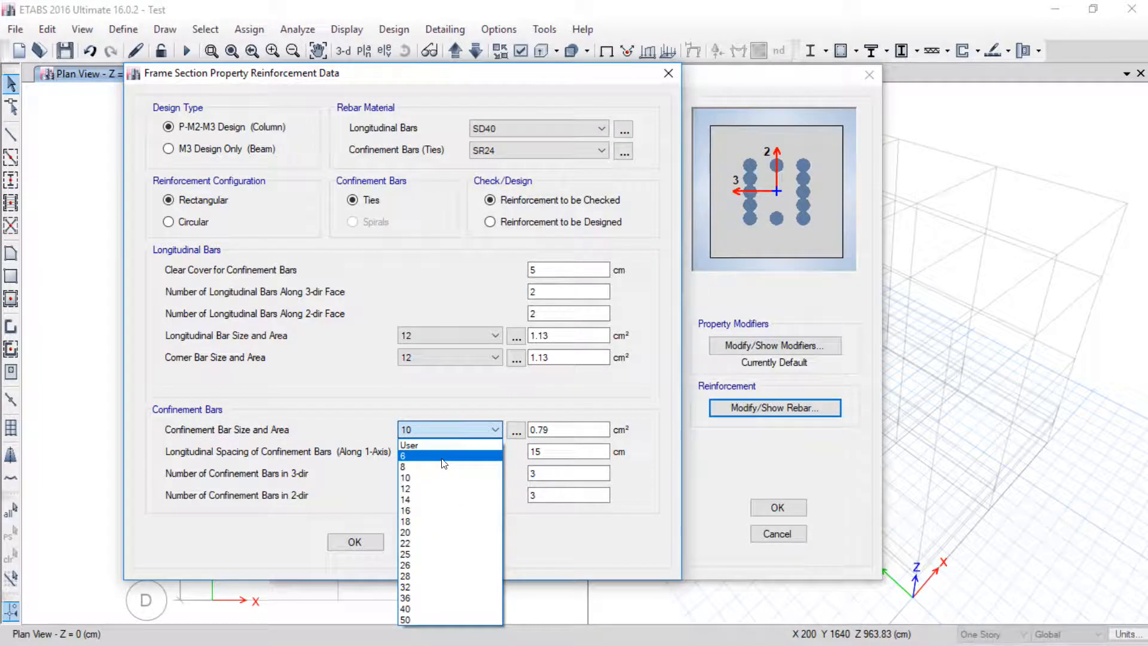
left_click(431, 456)
left_click(900, 539)
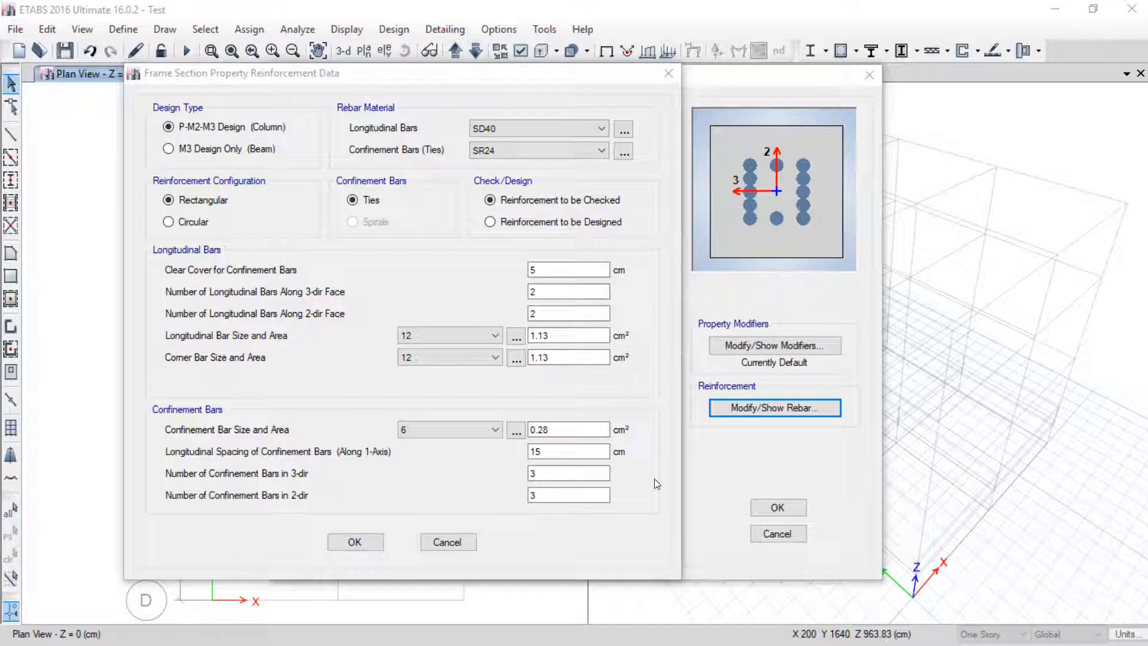
left_click_drag(205, 464, 375, 469)
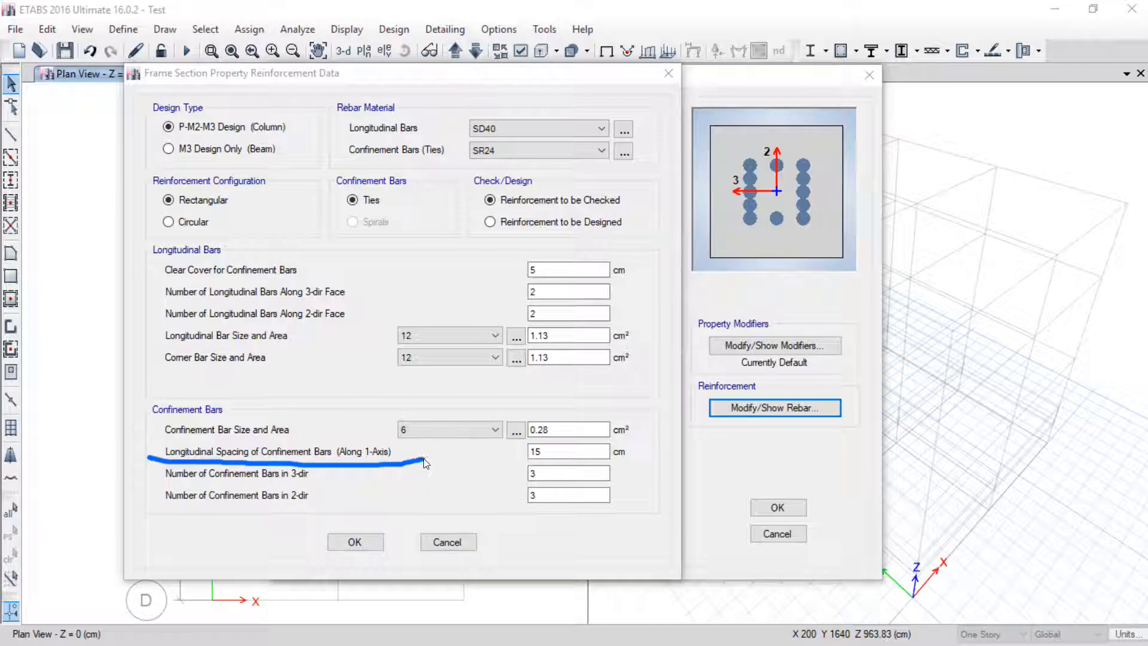
left_click_drag(562, 462, 537, 447)
left_click(1077, 541)
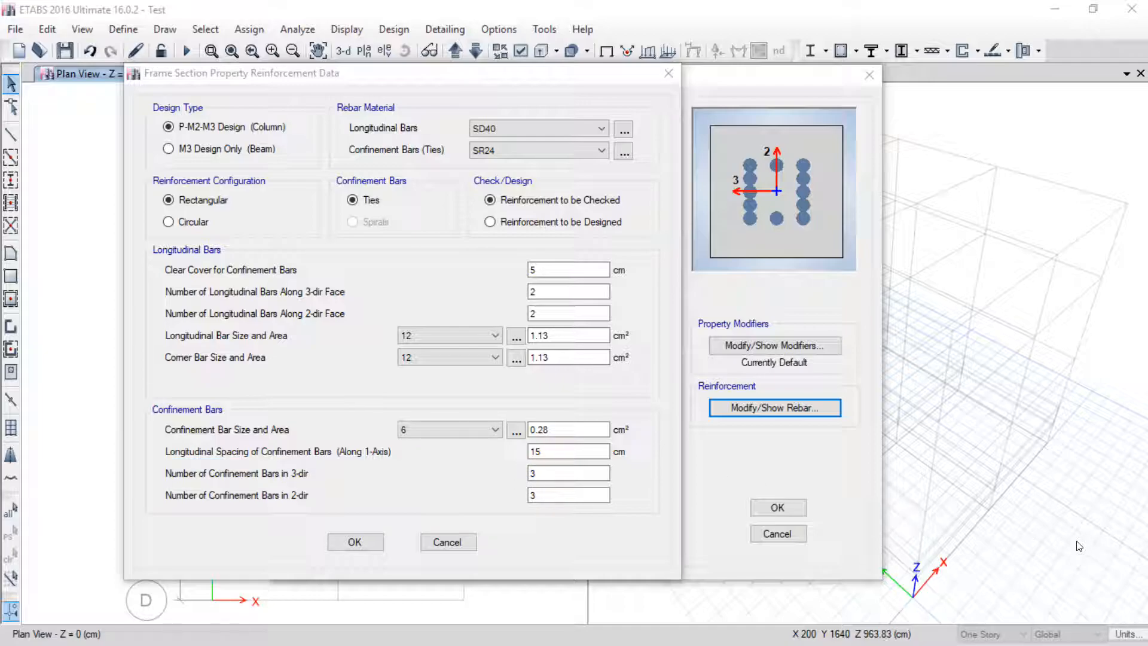
left_click_drag(578, 452, 528, 453)
left_click(559, 452)
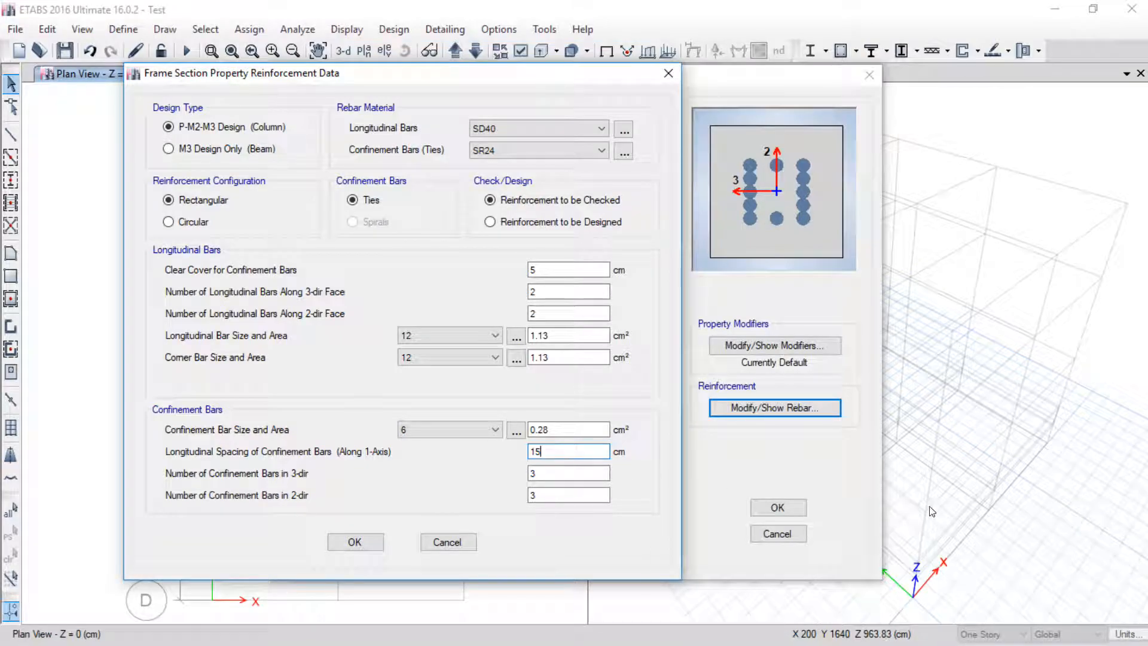
left_click(896, 528)
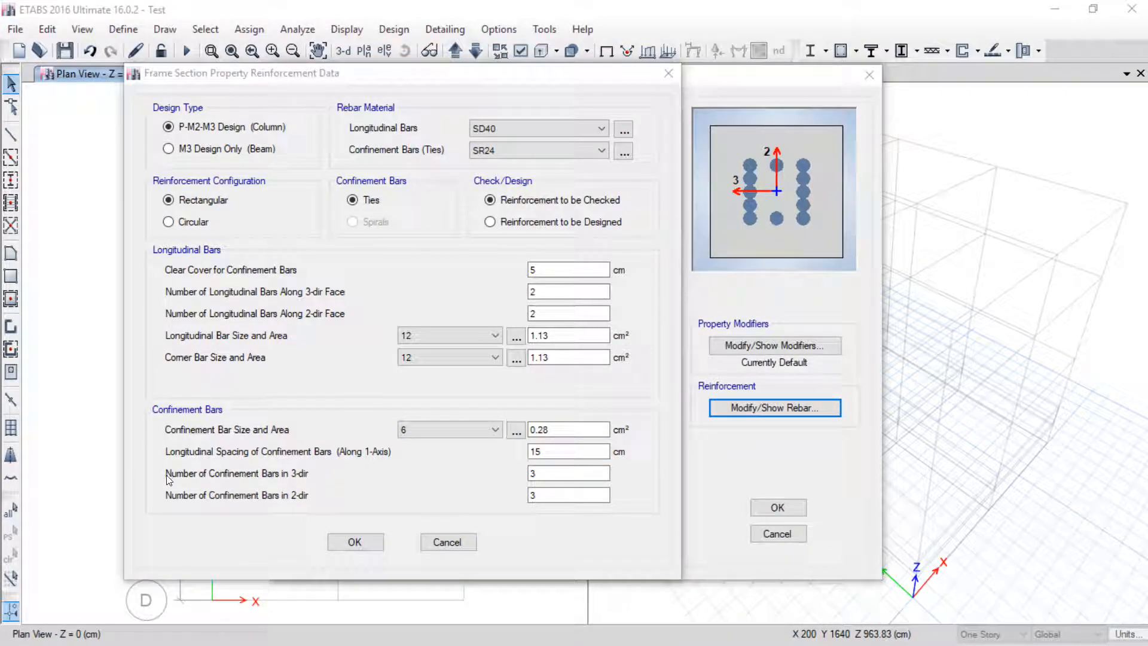
left_click_drag(158, 481, 360, 490)
left_click_drag(169, 504, 301, 507)
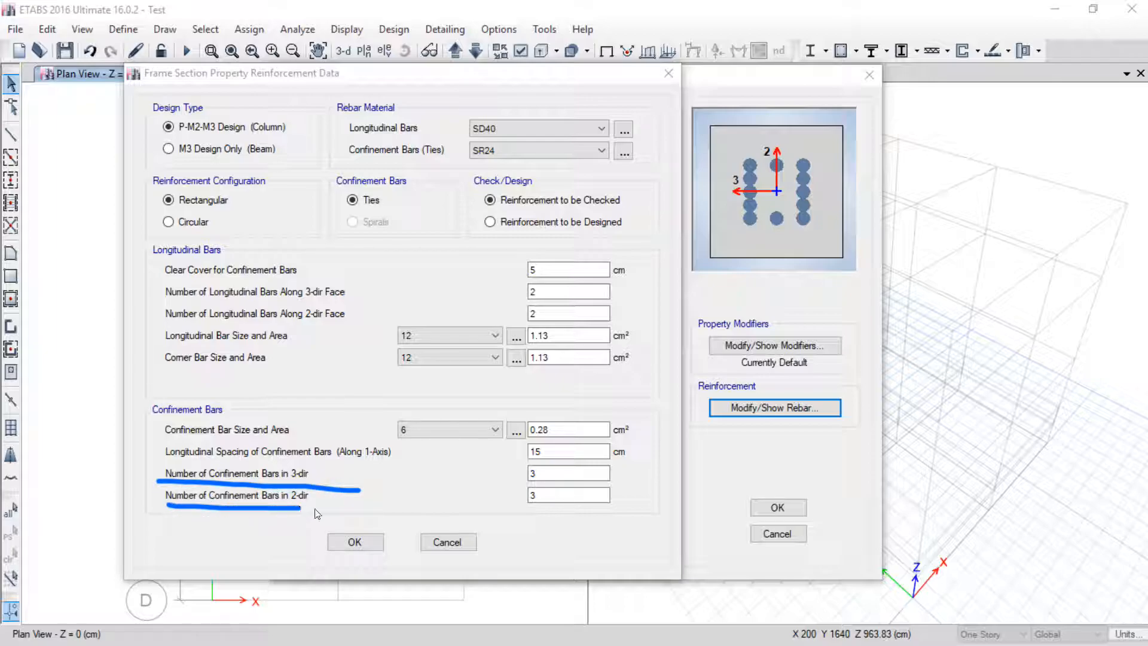
left_click(1082, 546)
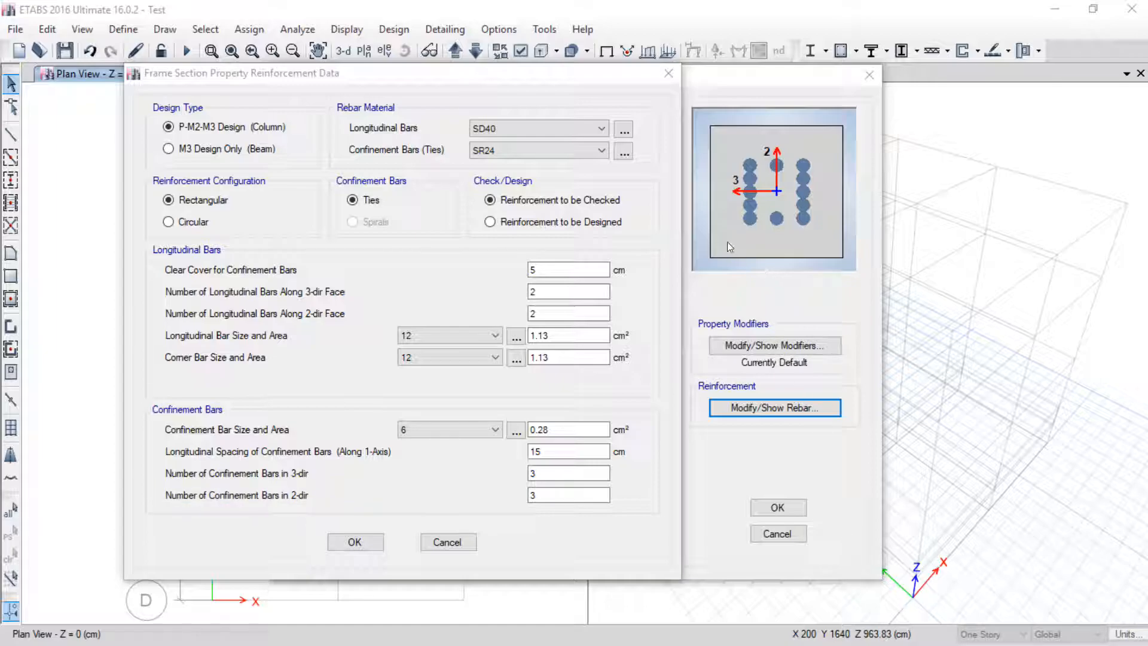
left_click_drag(711, 212, 864, 207)
left_click_drag(677, 223, 794, 226)
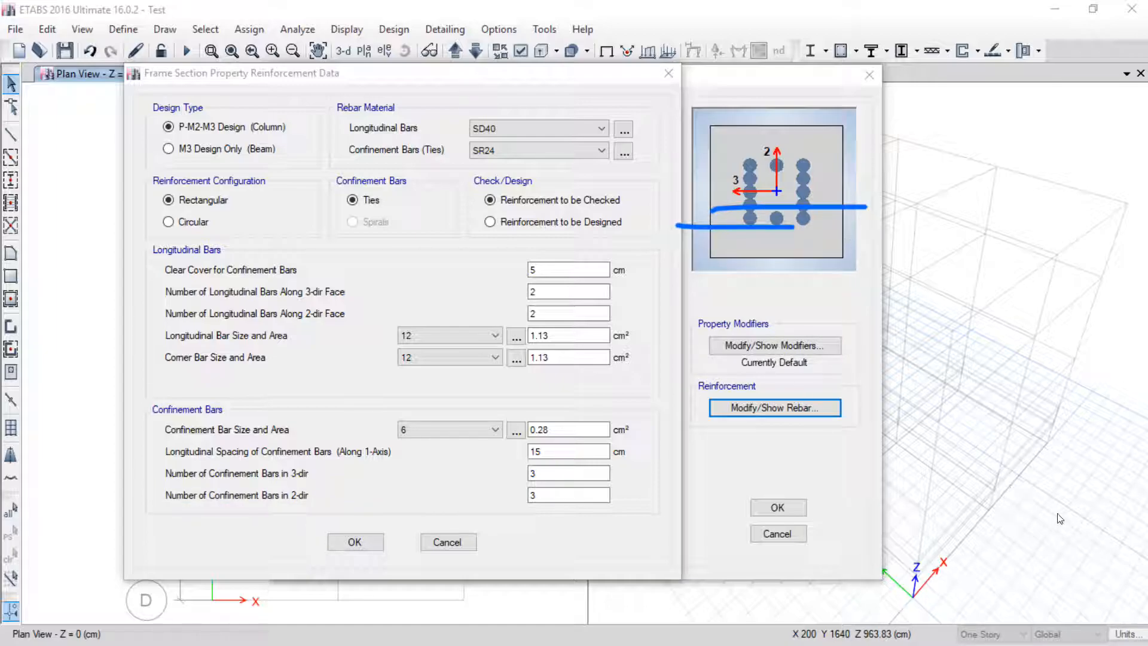
left_click(1067, 524)
mouse_move(910, 170)
left_mouse_down()
mouse_move(909, 275)
mouse_move(1043, 273)
mouse_move(1051, 179)
mouse_move(906, 164)
mouse_move(906, 177)
left_mouse_up()
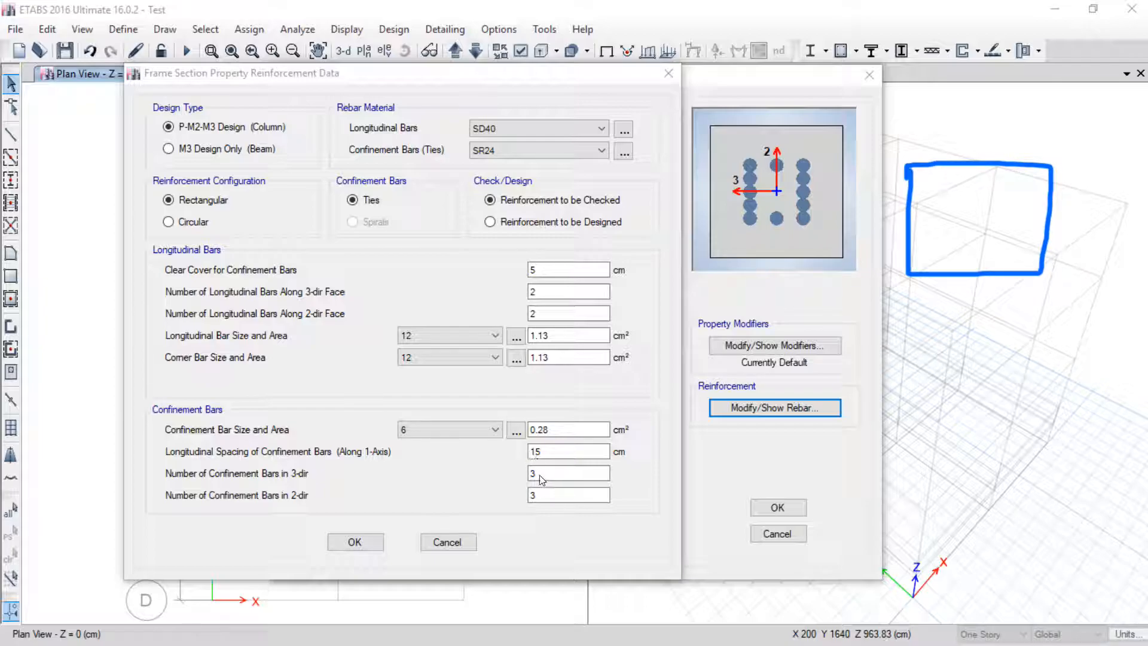
mouse_move(539, 474)
left_mouse_down()
mouse_move(514, 473)
mouse_move(540, 470)
mouse_move(535, 485)
left_mouse_up()
key("e")
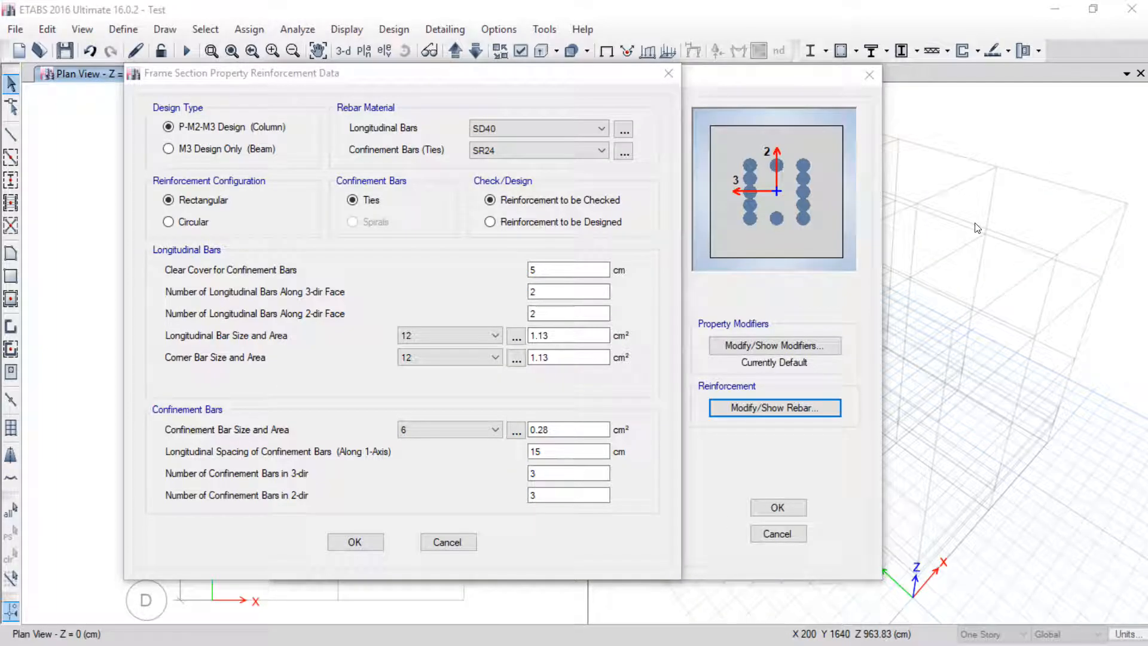
mouse_move(968, 181)
left_mouse_down()
mouse_move(1043, 280)
mouse_move(1043, 188)
mouse_move(972, 180)
mouse_move(965, 190)
mouse_move(1045, 188)
left_mouse_up()
left_click_drag(975, 269, 963, 276)
left_click_drag(1034, 279, 1040, 264)
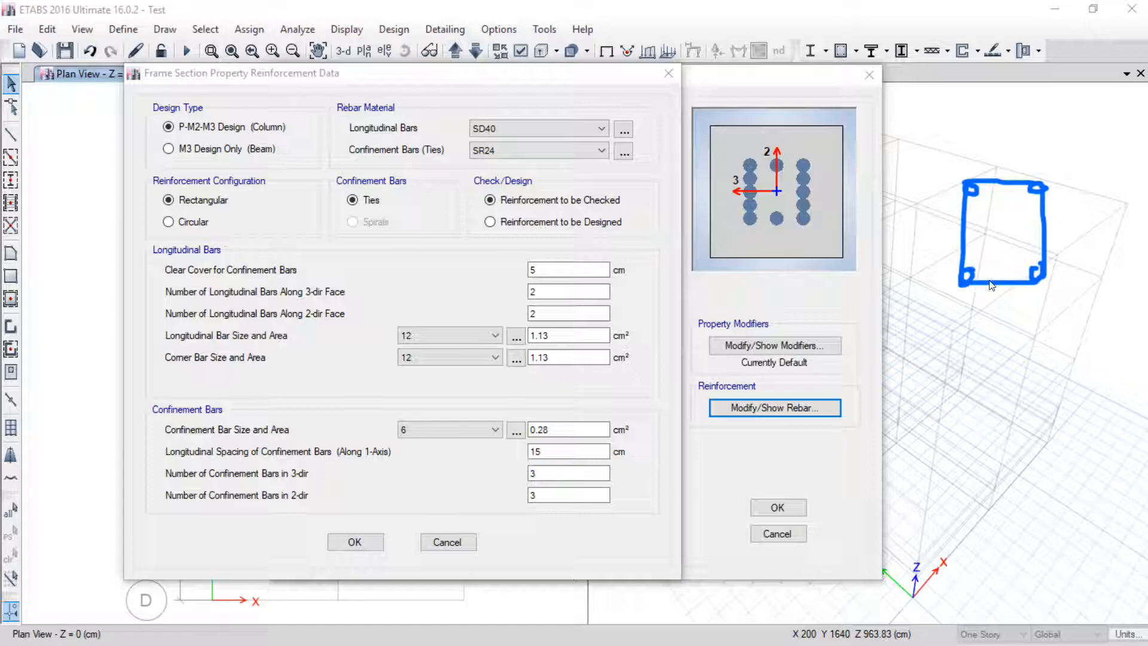
left_click_drag(1007, 283, 978, 324)
left_click_drag(1009, 184, 977, 140)
left_click_drag(962, 233, 1036, 238)
mouse_move(1046, 237)
left_mouse_down()
mouse_move(1041, 228)
mouse_move(985, 253)
left_mouse_up()
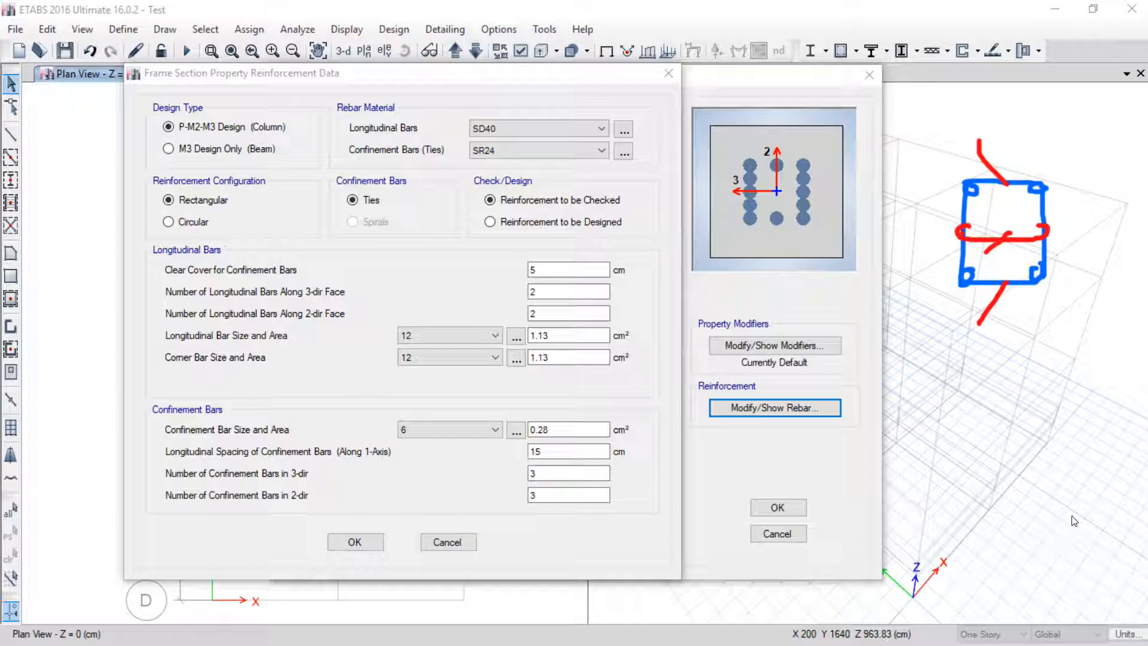
left_click(1075, 644)
mouse_move(953, 163)
left_mouse_down()
mouse_move(997, 283)
mouse_move(1056, 257)
mouse_move(971, 152)
mouse_move(954, 174)
mouse_move(961, 161)
left_mouse_up()
mouse_move(970, 274)
left_mouse_down()
mouse_move(964, 286)
mouse_move(975, 276)
left_mouse_up()
left_click_drag(1045, 279, 1048, 259)
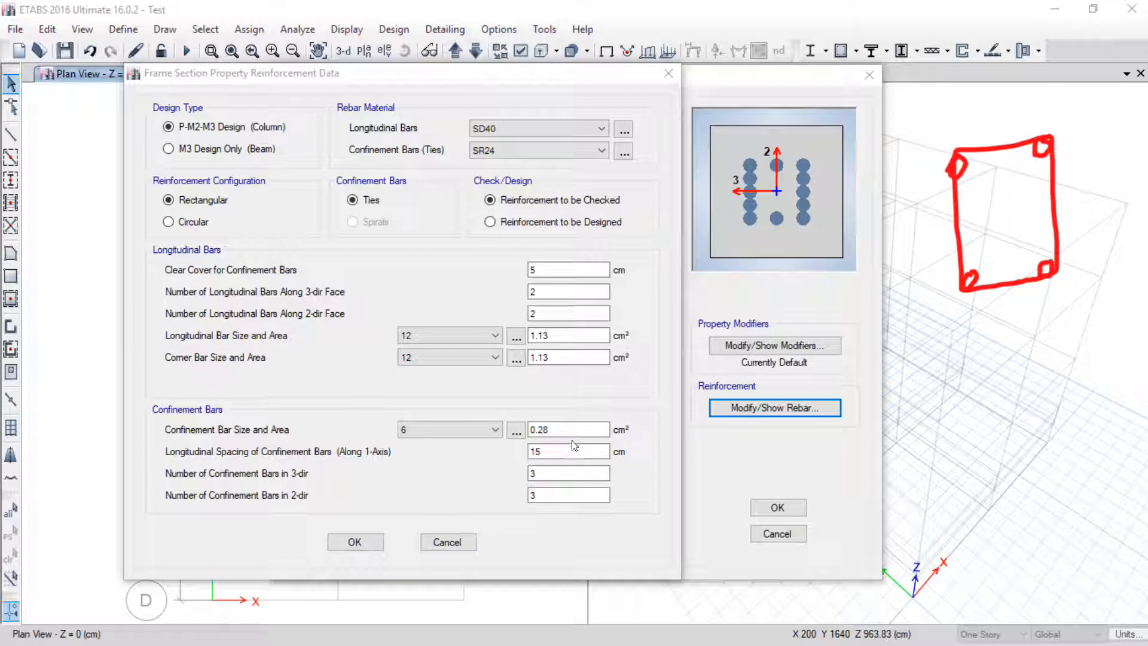
left_click_drag(1002, 145, 1009, 293)
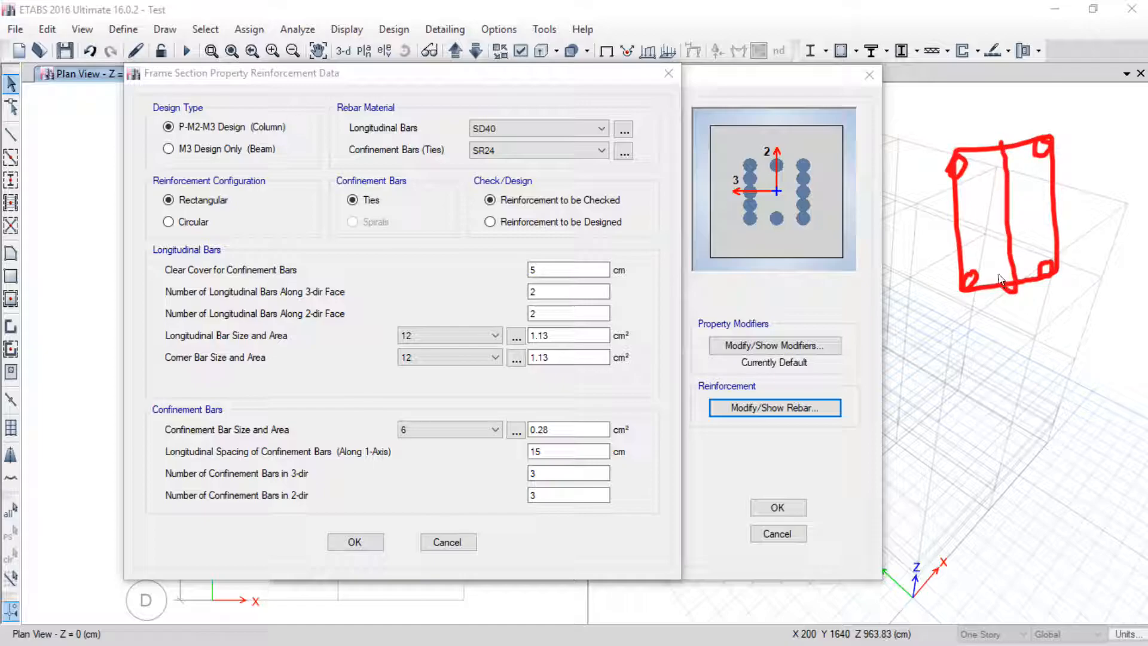
left_click_drag(1000, 143, 986, 154)
mouse_move(930, 209)
left_mouse_down()
mouse_move(1018, 222)
mouse_move(1071, 207)
left_mouse_up()
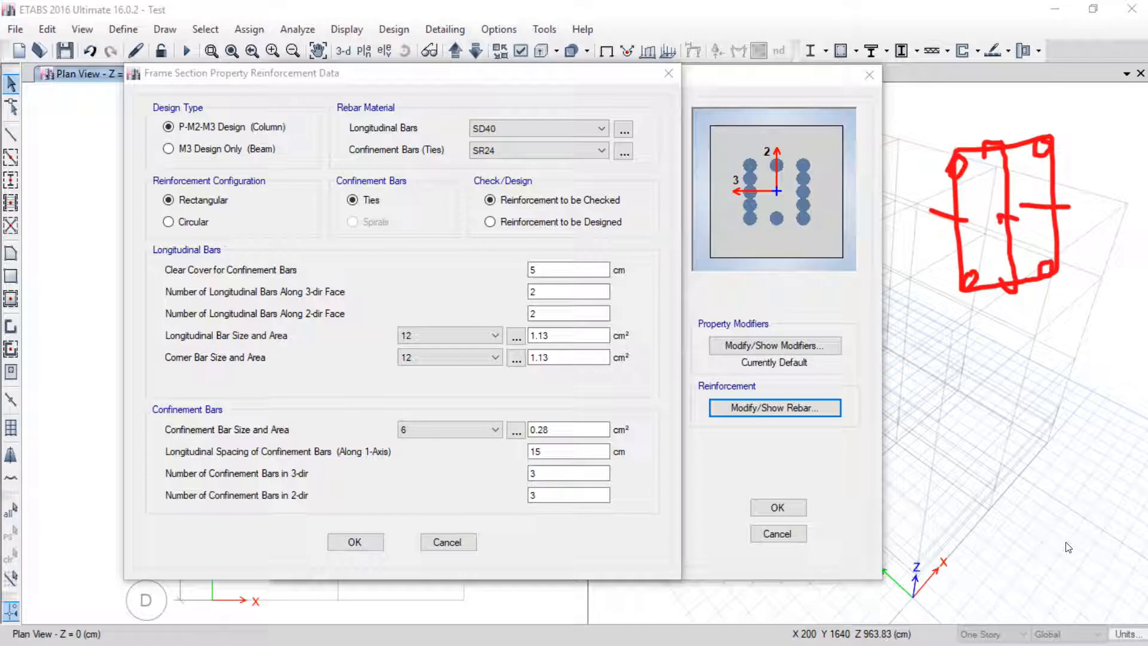
key("Escape")
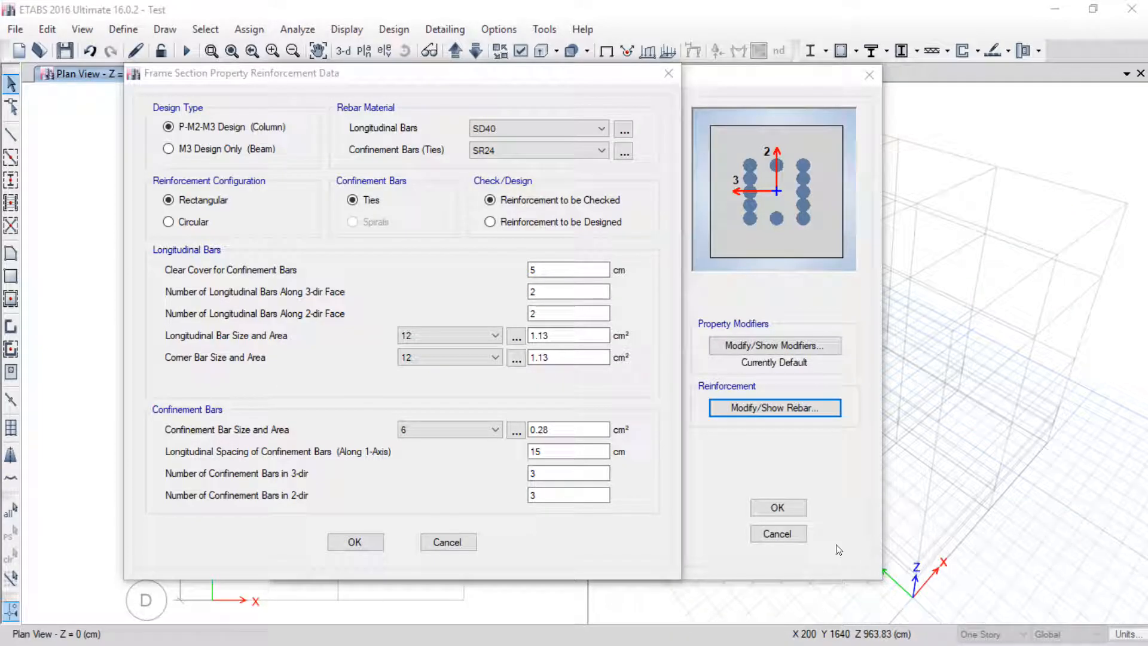
Step: Set the number of confinement bars in both the 3-dir and 2-dir to 2 and save the GC-200x200mm section
double_click(540, 467)
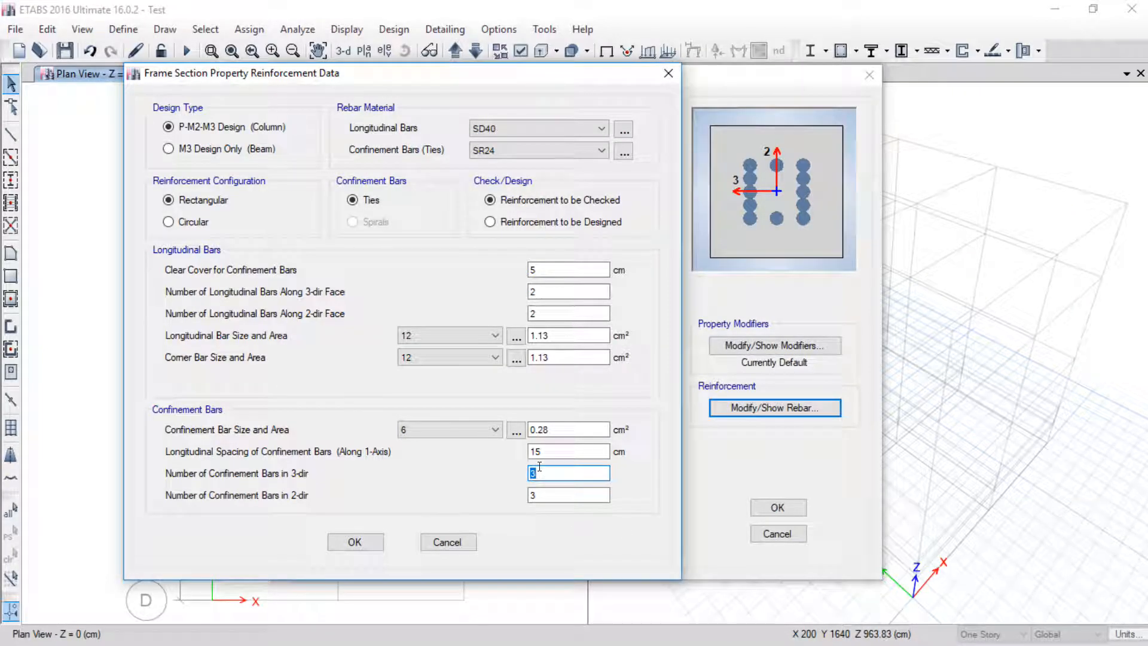
key("Tab")
type("2")
left_click(572, 473)
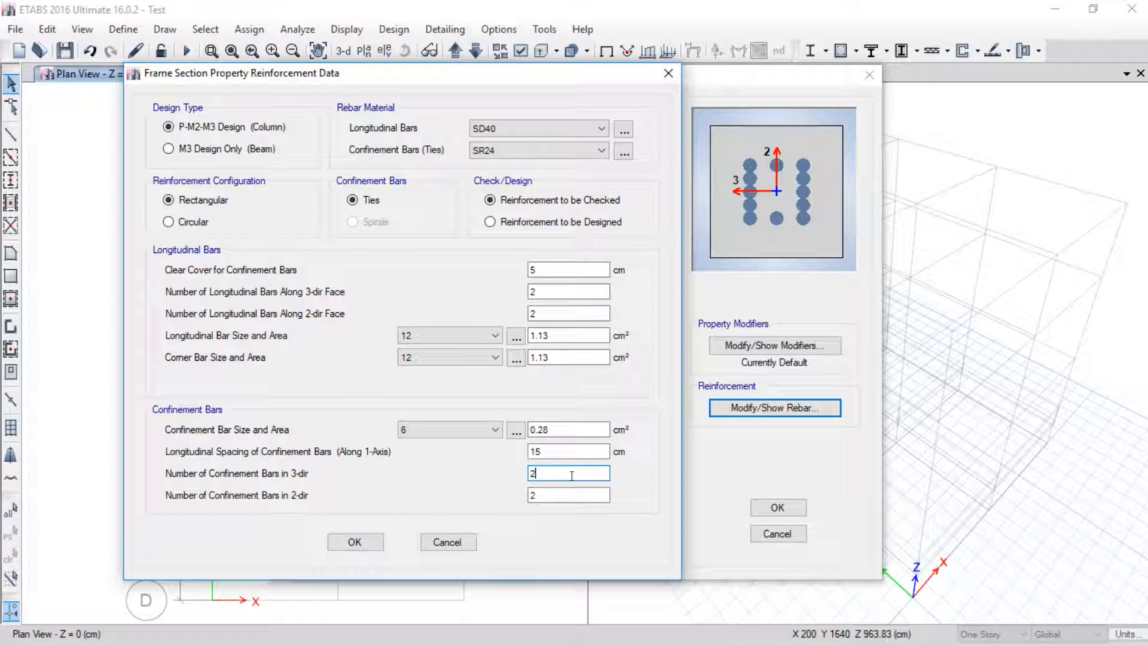
left_click(355, 542)
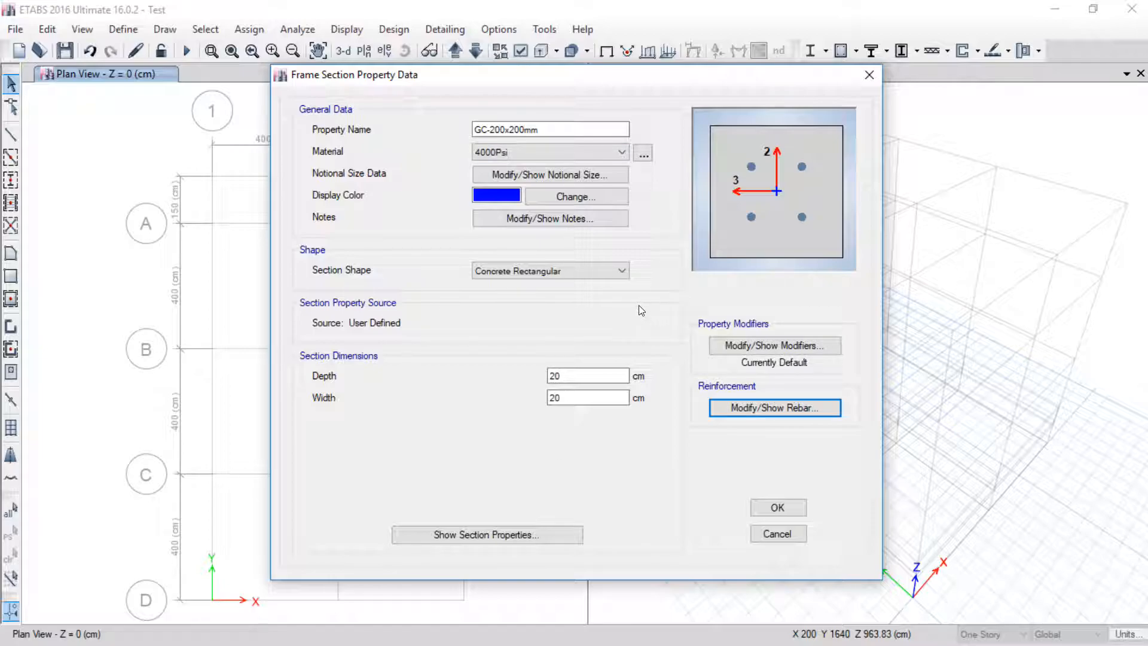
left_click(777, 506)
Step: Delete the W14X426 section from the frame properties
left_click(421, 293)
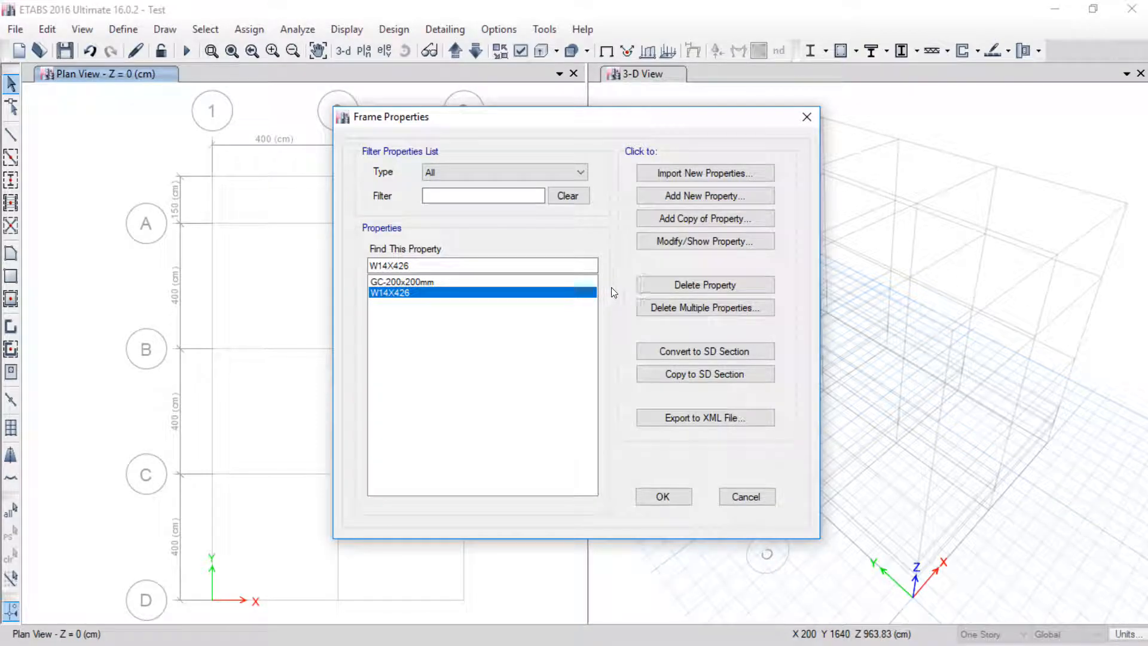
left_click(643, 286)
left_click(627, 387)
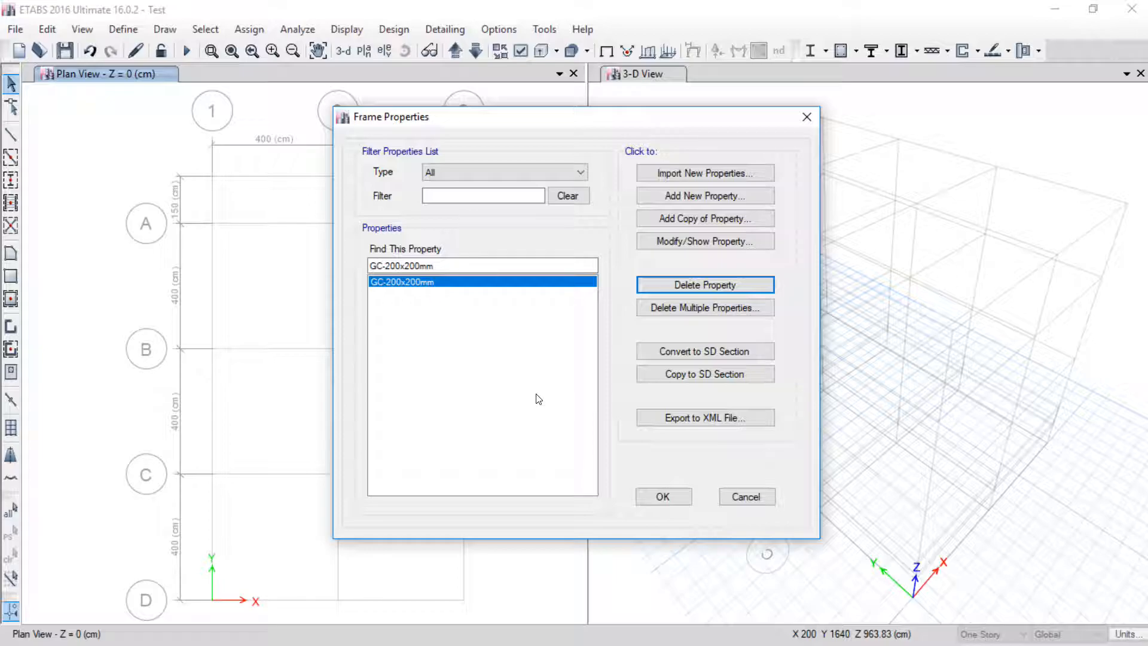
Step: Switch to AutoCAD and measure the size of the corner column on grid line D of the second-floor beam plan
key("super")
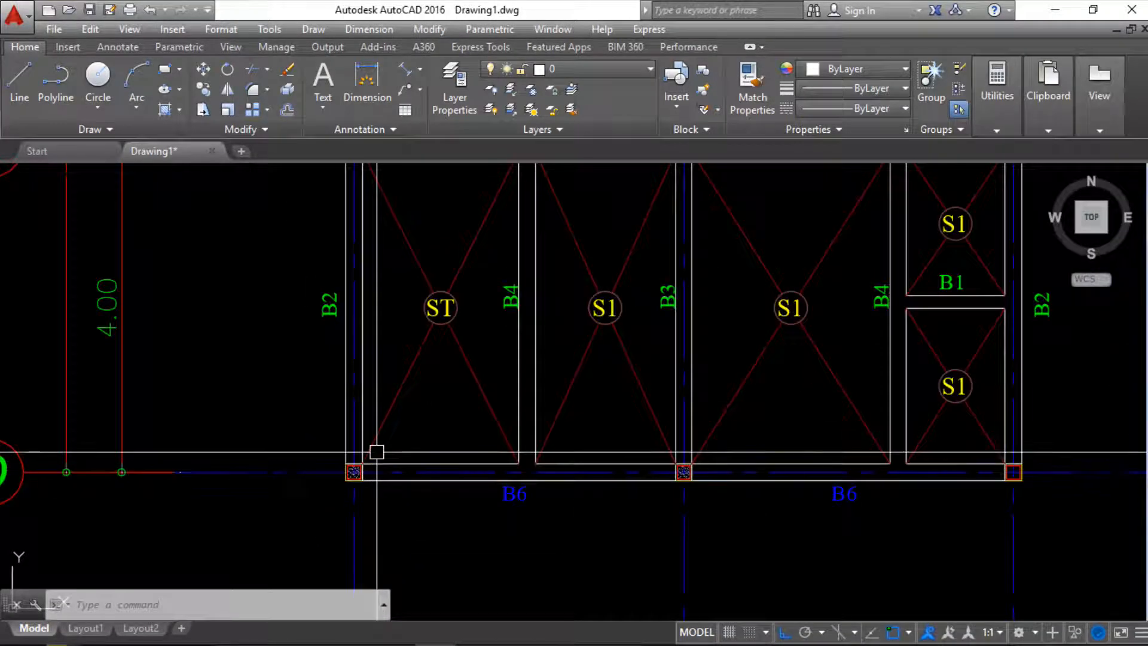
scroll(377, 452, "down", 5)
scroll(383, 406, "up", 10)
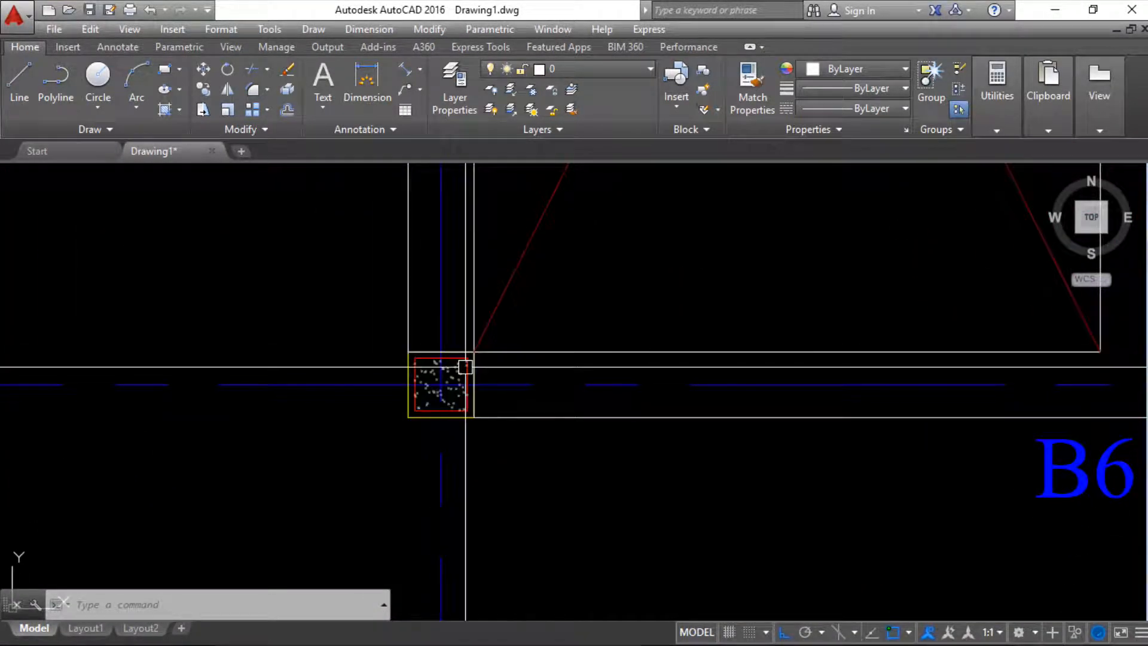
scroll(457, 367, "down", 10)
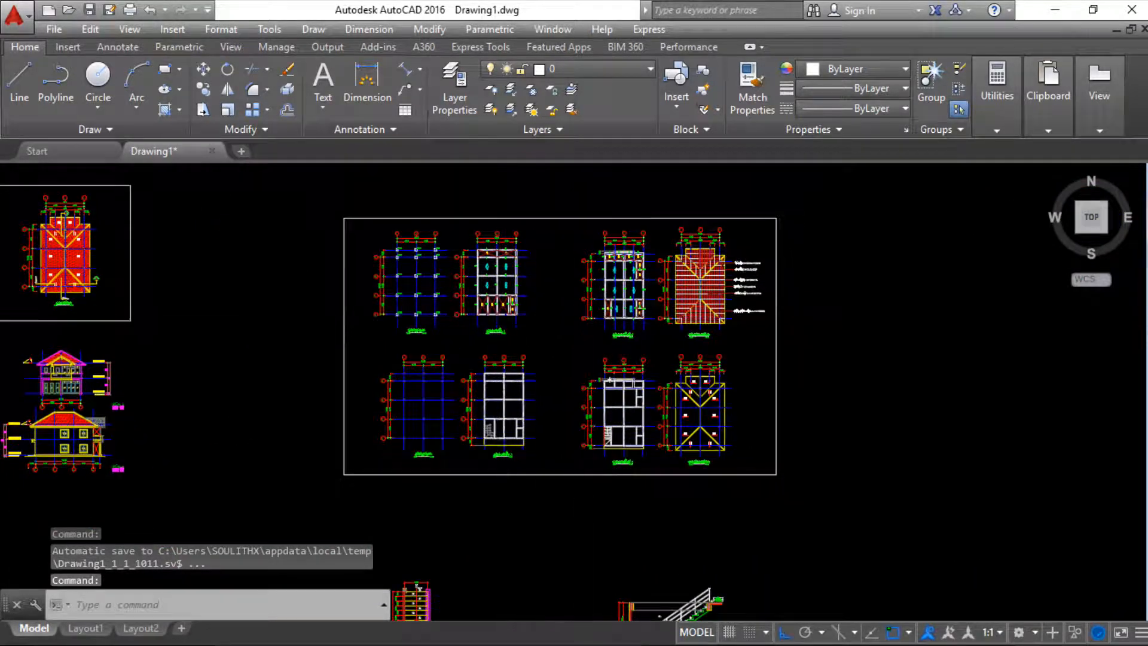
scroll(622, 333, "up", 10)
scroll(633, 329, "down", 10)
scroll(643, 321, "up", 10)
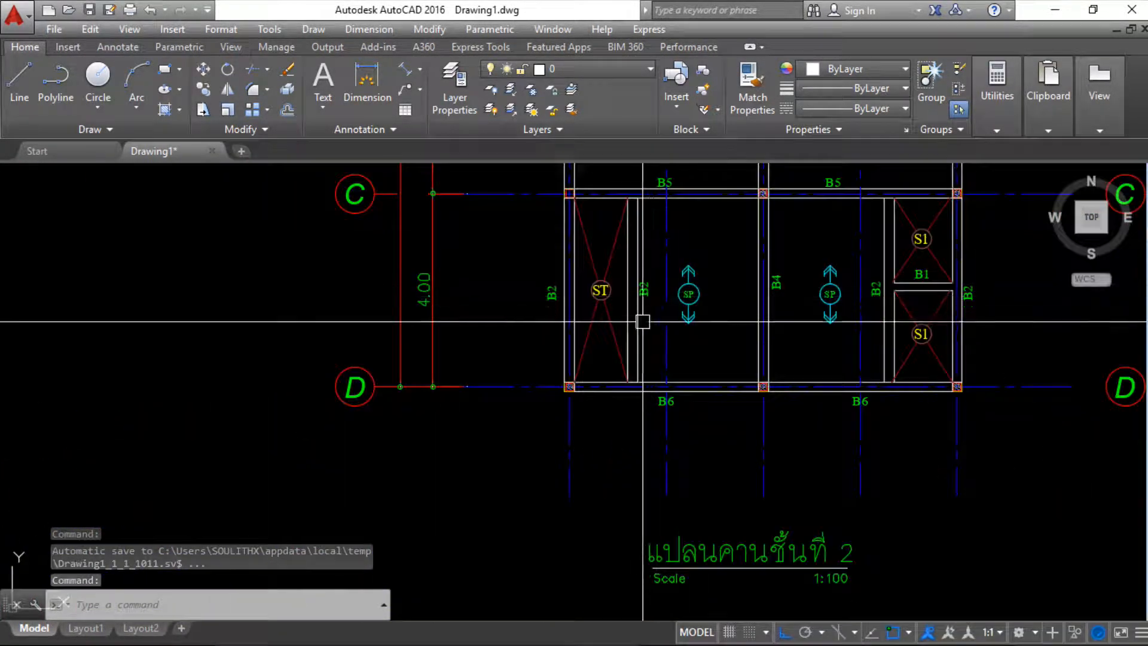
scroll(567, 385, "up", 10)
type("d")
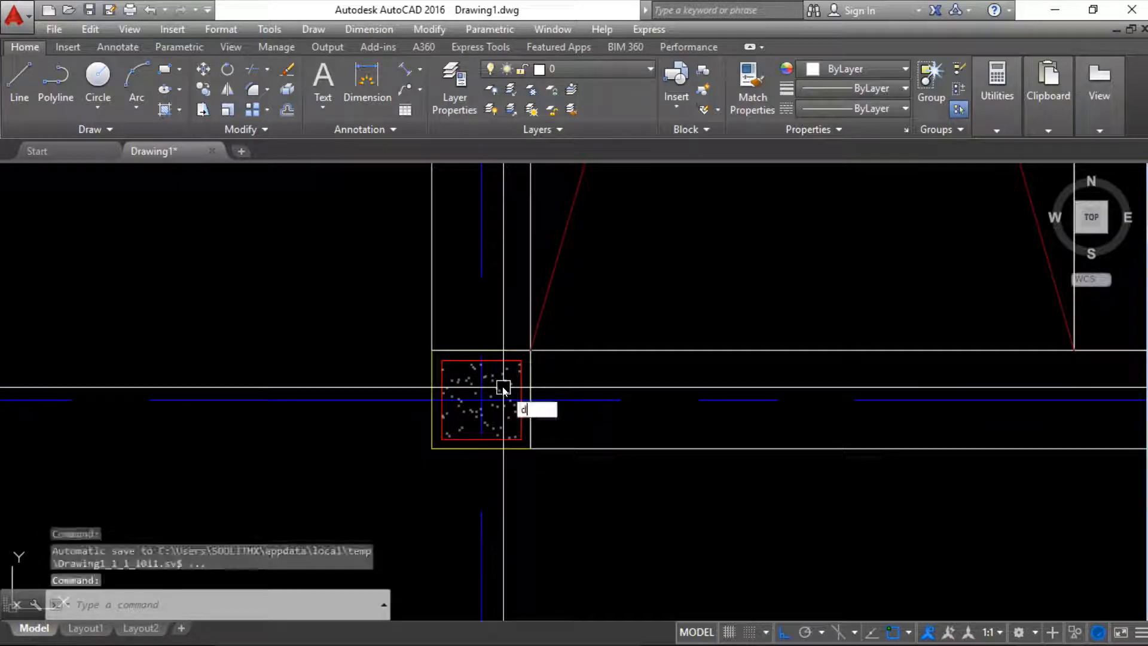
type("i")
key("Return")
left_click(481, 399)
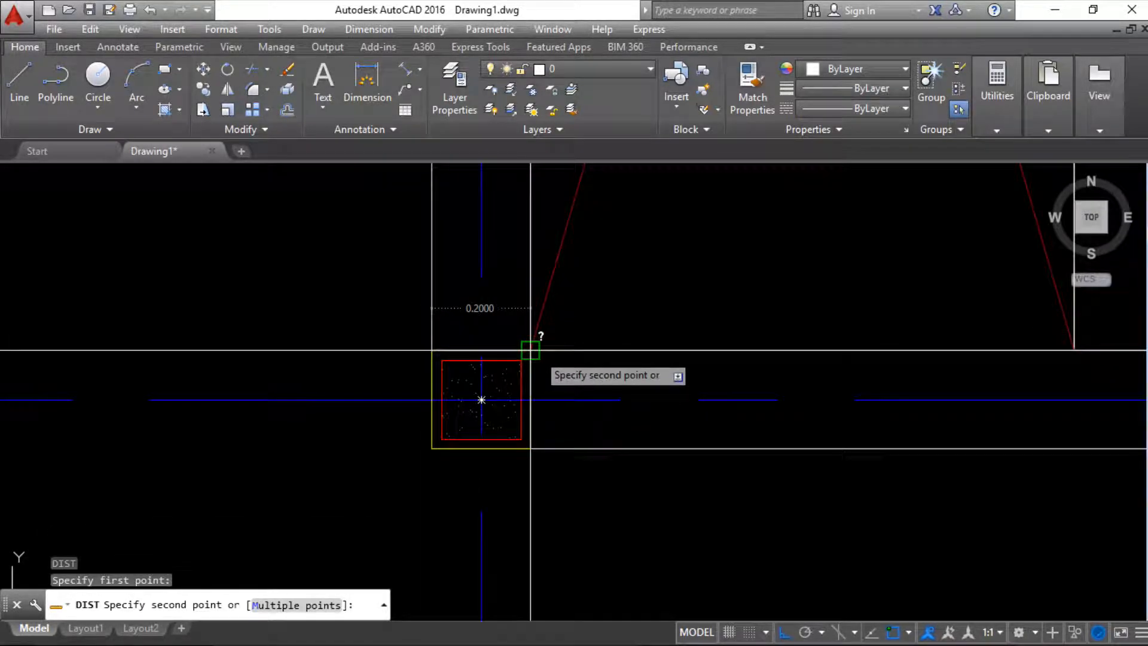
key("Escape")
Step: Examine the floor and beam plans across the drawing sheet, and return to ETABS
scroll(538, 350, "down", 10)
scroll(538, 350, "up", 2)
scroll(538, 351, "down", 5)
middle_click_drag(539, 353, 561, 329)
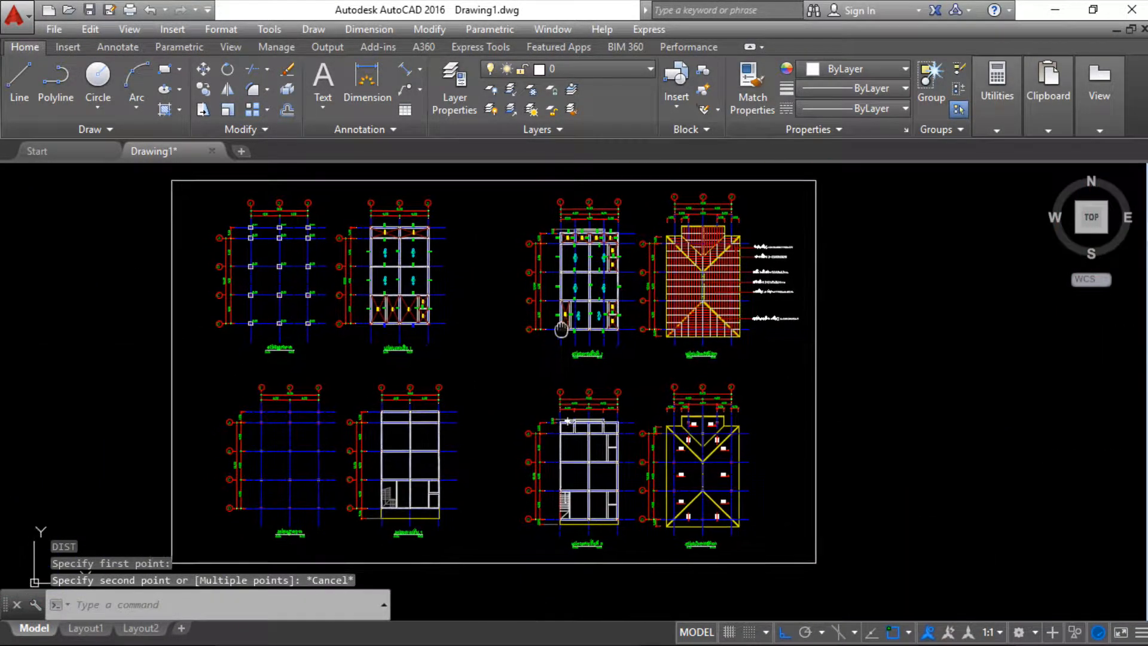
middle_click_drag(349, 462, 423, 389)
scroll(359, 443, "up", 12)
scroll(574, 358, "up", 5)
scroll(584, 376, "down", 8)
scroll(379, 512, "down", 6)
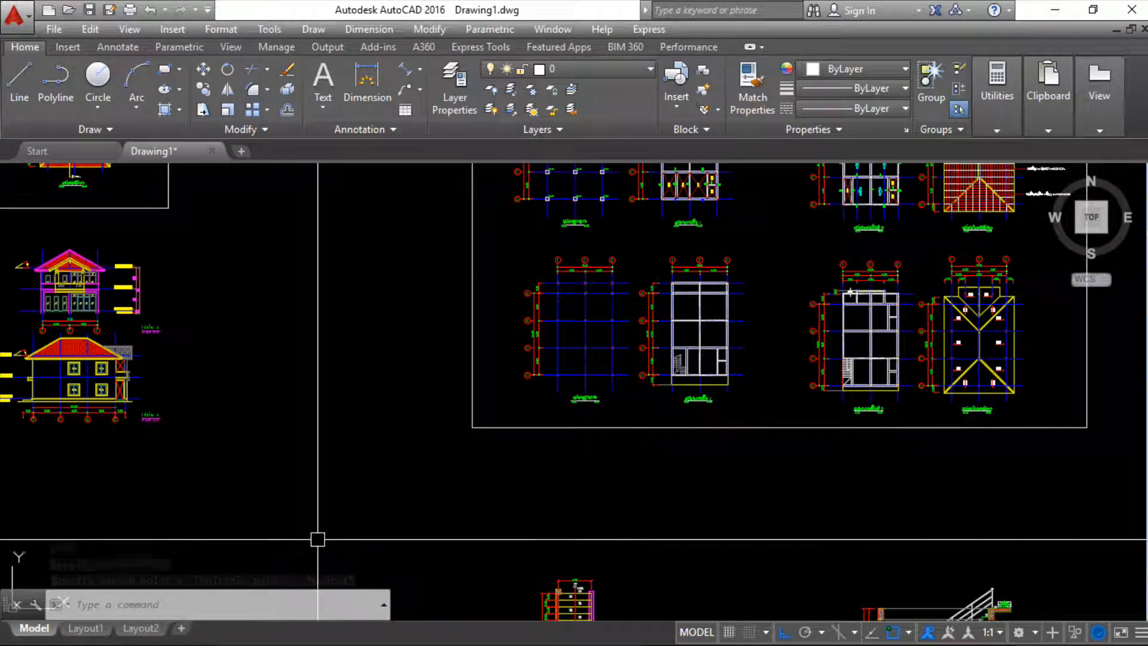
key("super")
left_click(427, 633)
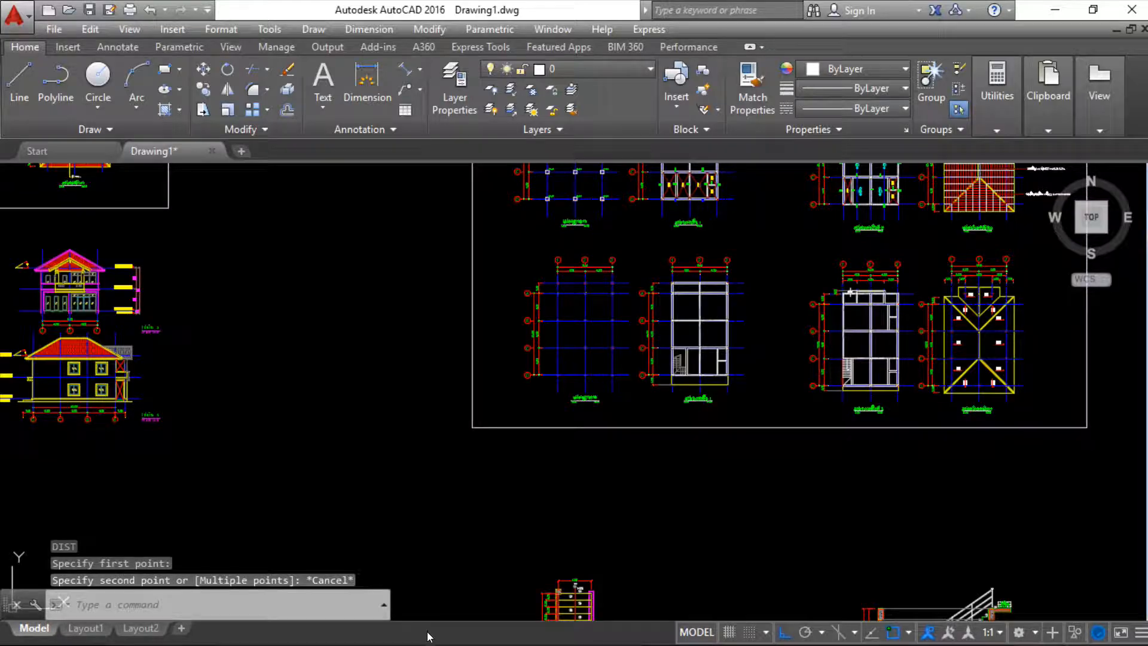
key("super")
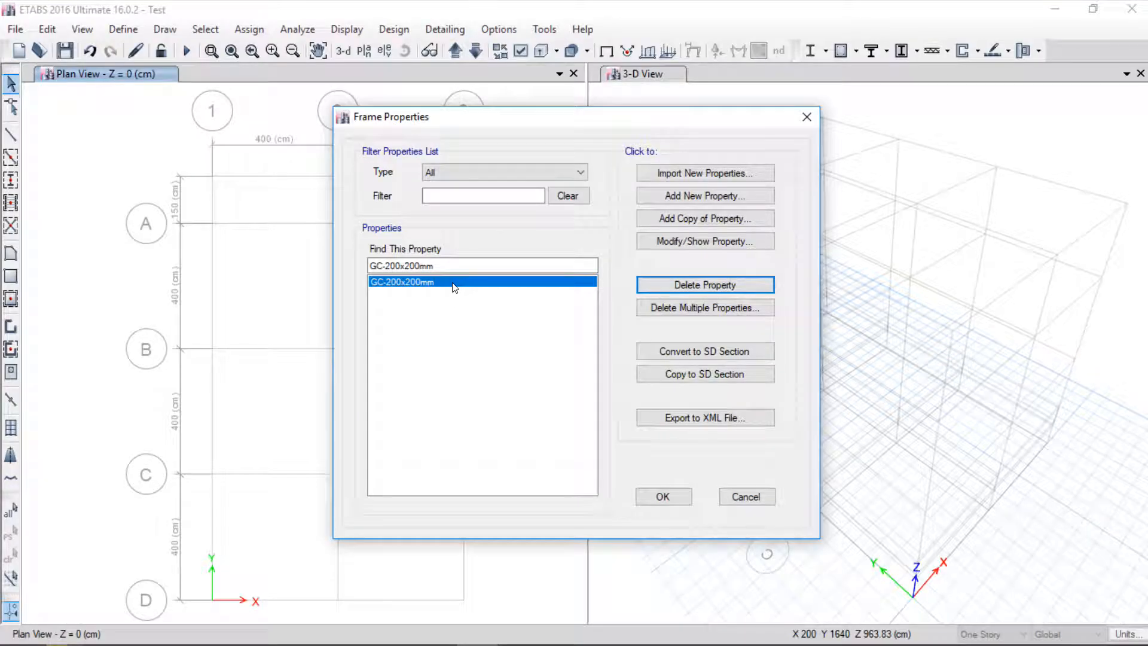
left_click(688, 246)
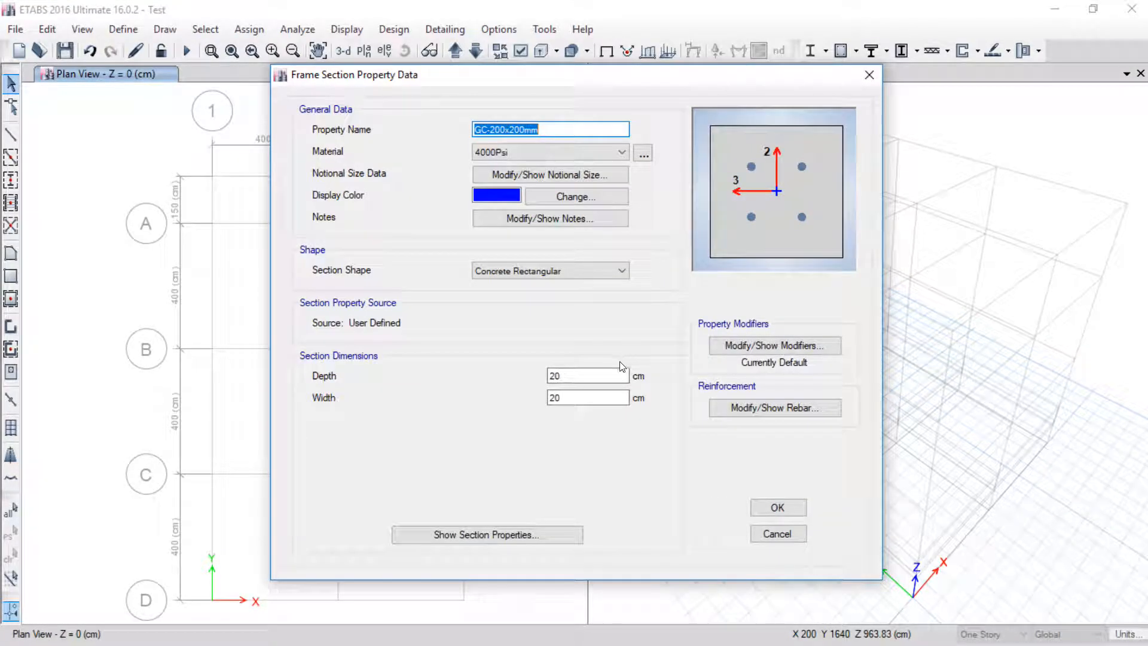
left_click(745, 406)
left_click(625, 342)
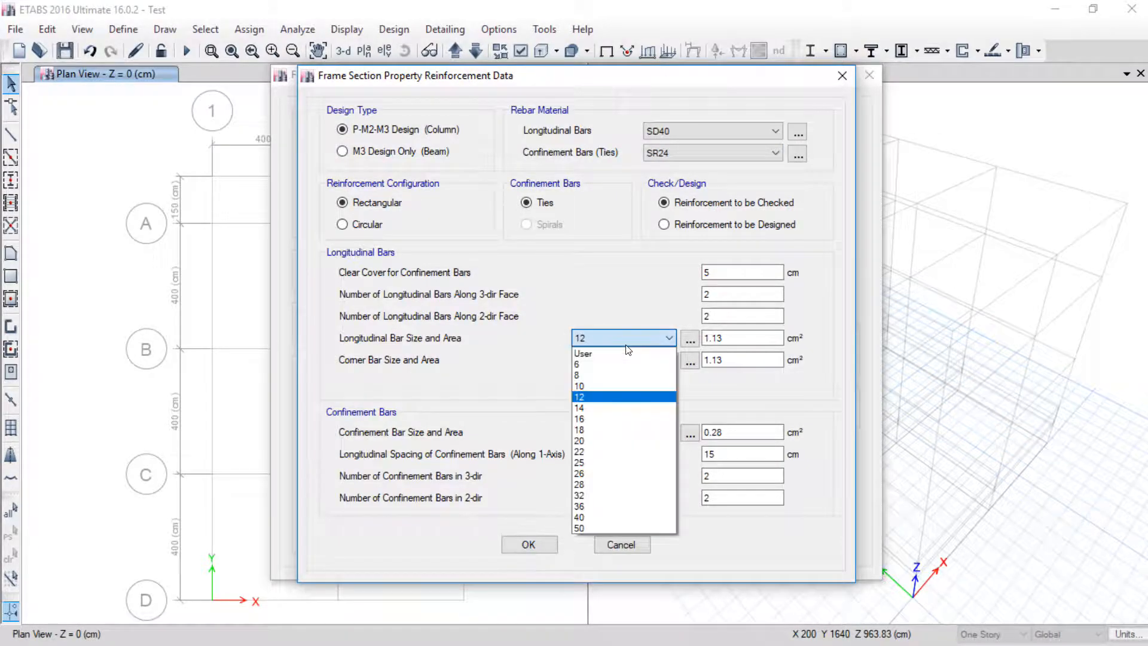
left_click(597, 418)
left_click(617, 361)
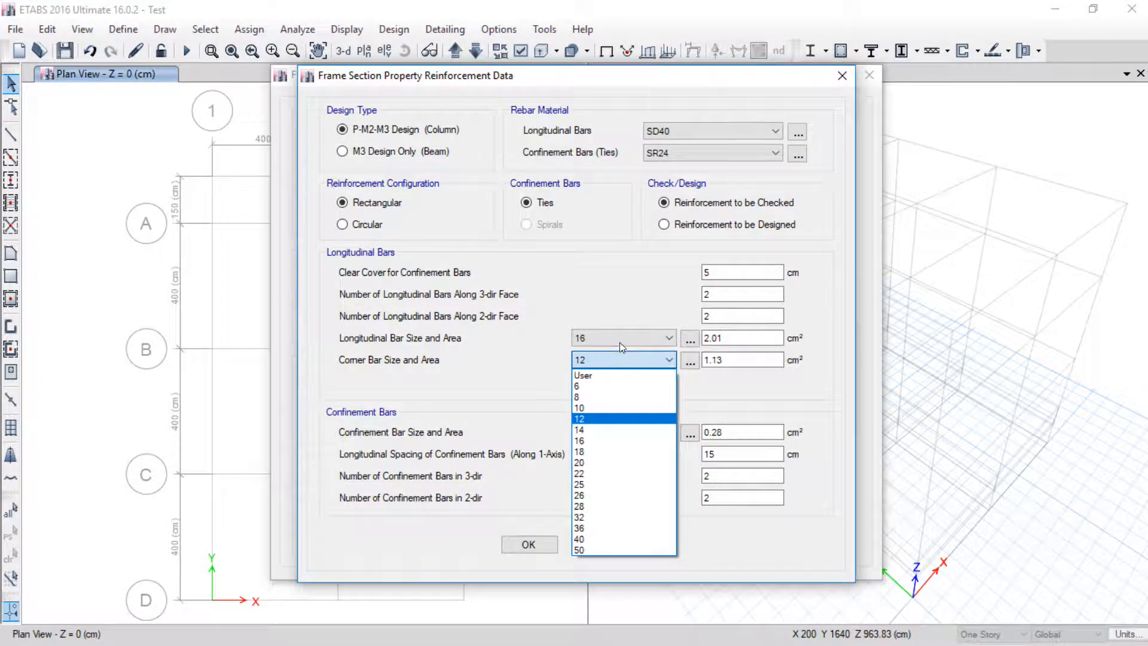
left_click(619, 342)
left_click(601, 407)
left_click(604, 338)
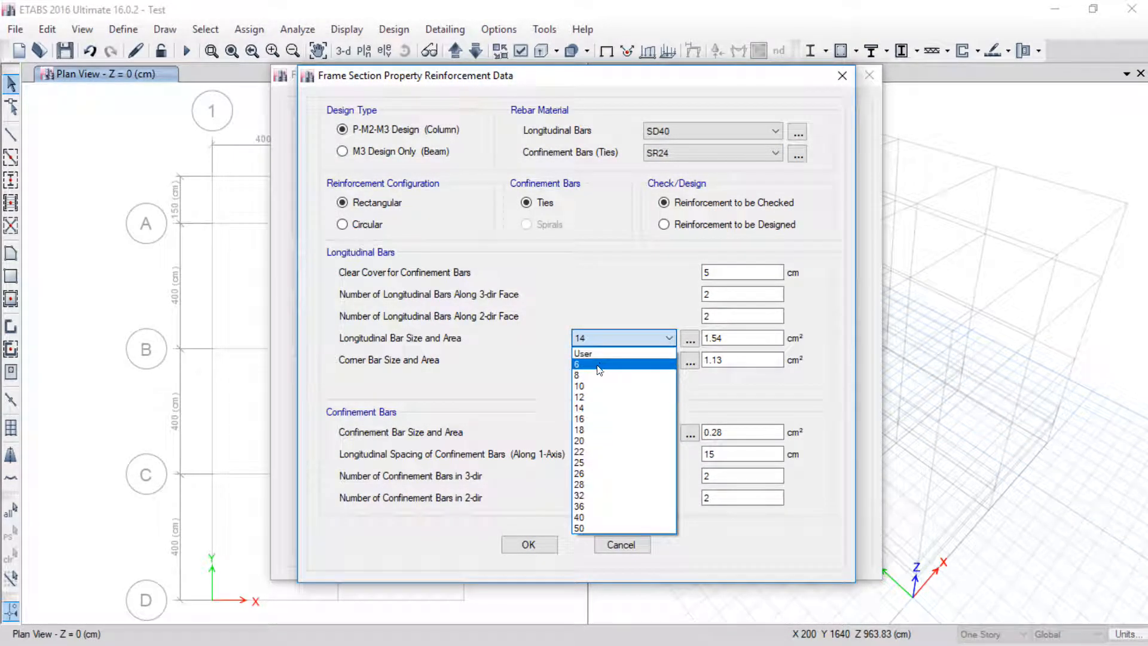
left_click(598, 397)
left_click(620, 544)
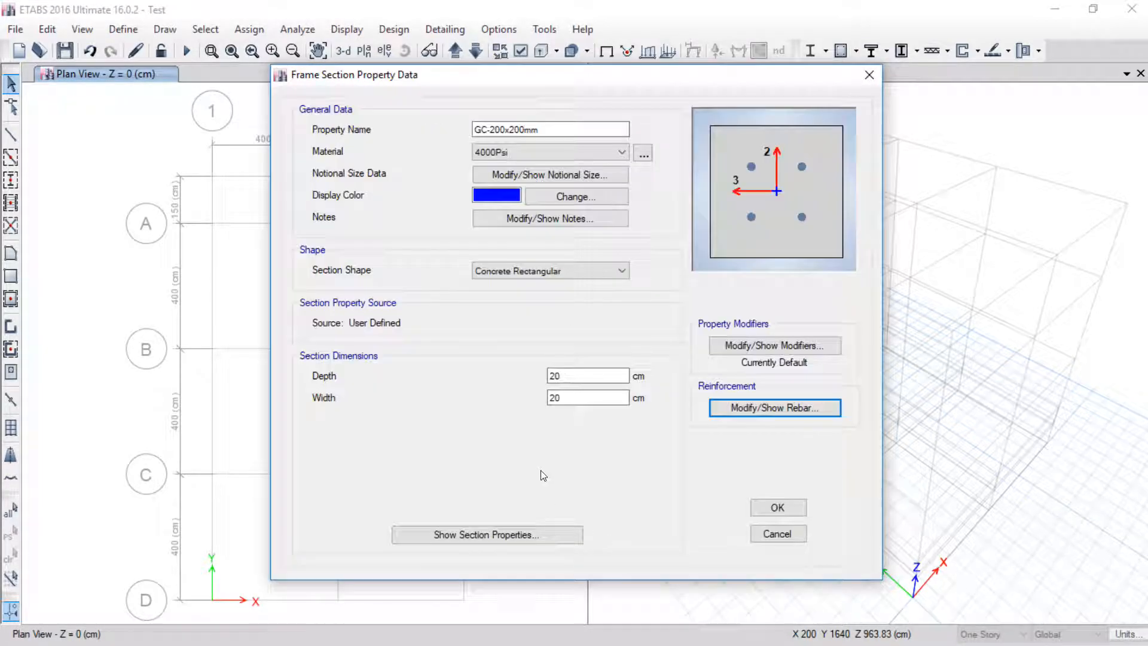
left_click(754, 536)
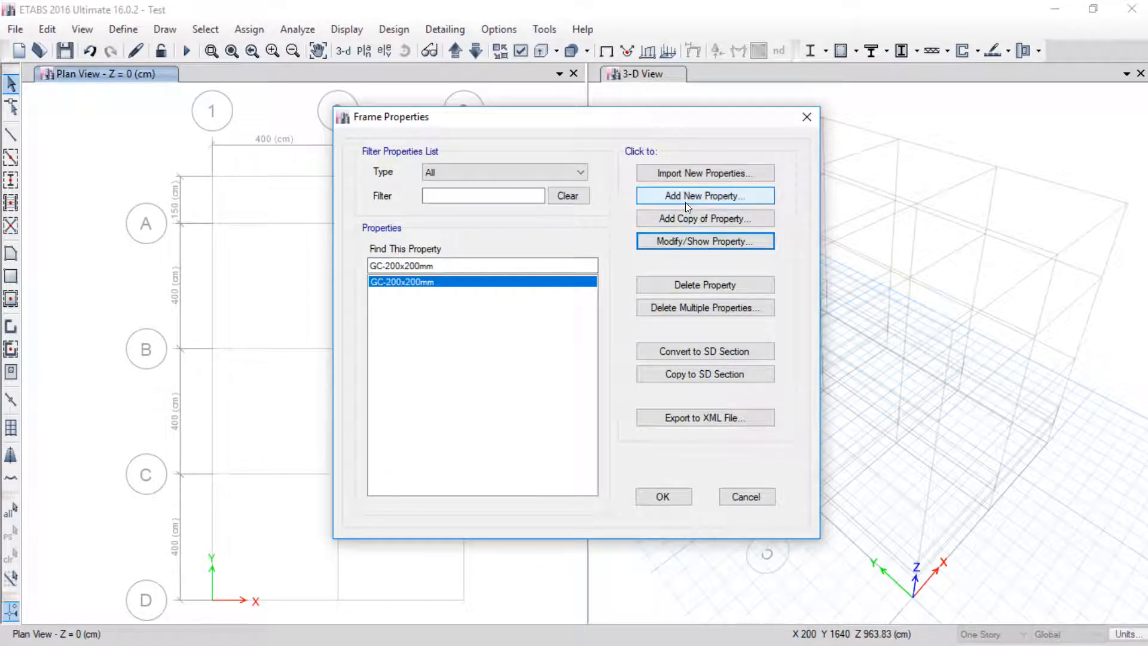
Step: Add a copy of the GC-200x200mm section and name it C-200x200mm
left_click(668, 219)
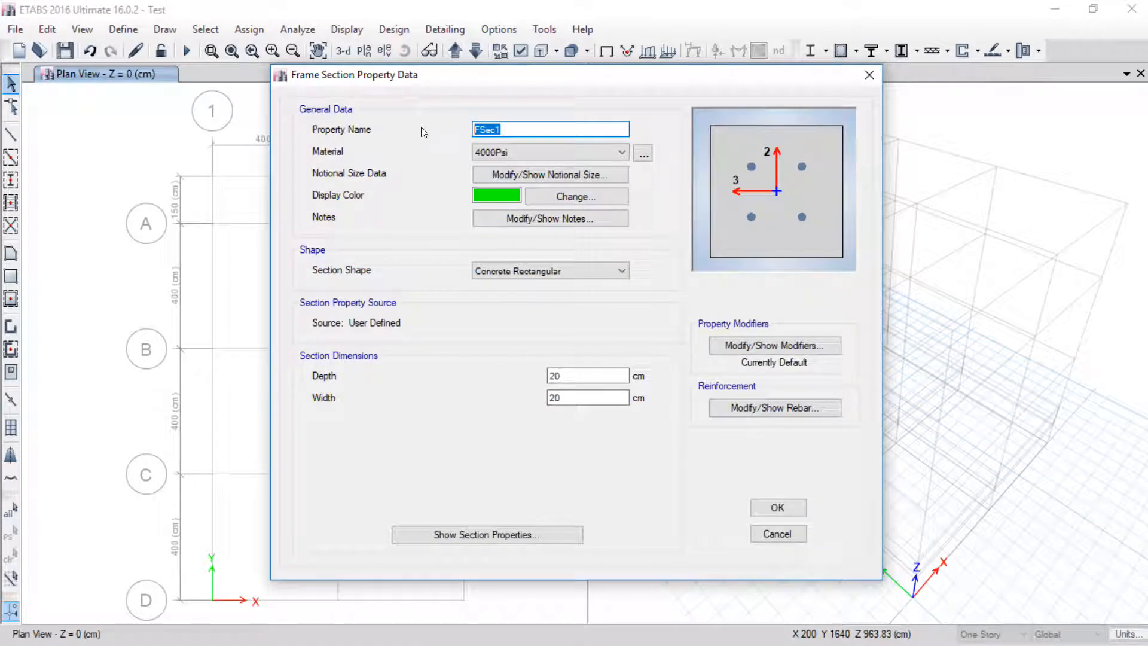
type("C-200x200mm")
left_click_drag(808, 427, 866, 392)
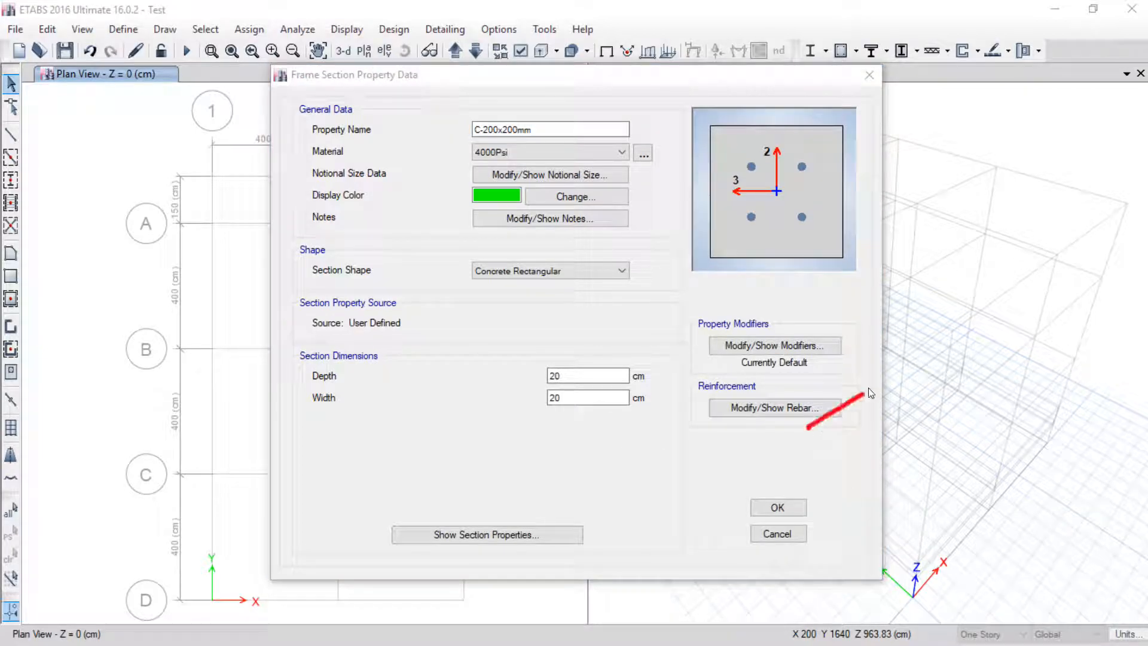
Step: Choose longitudinal bar size 12 in the C-200x200mm section's reinforcement and save the section
left_click(787, 409)
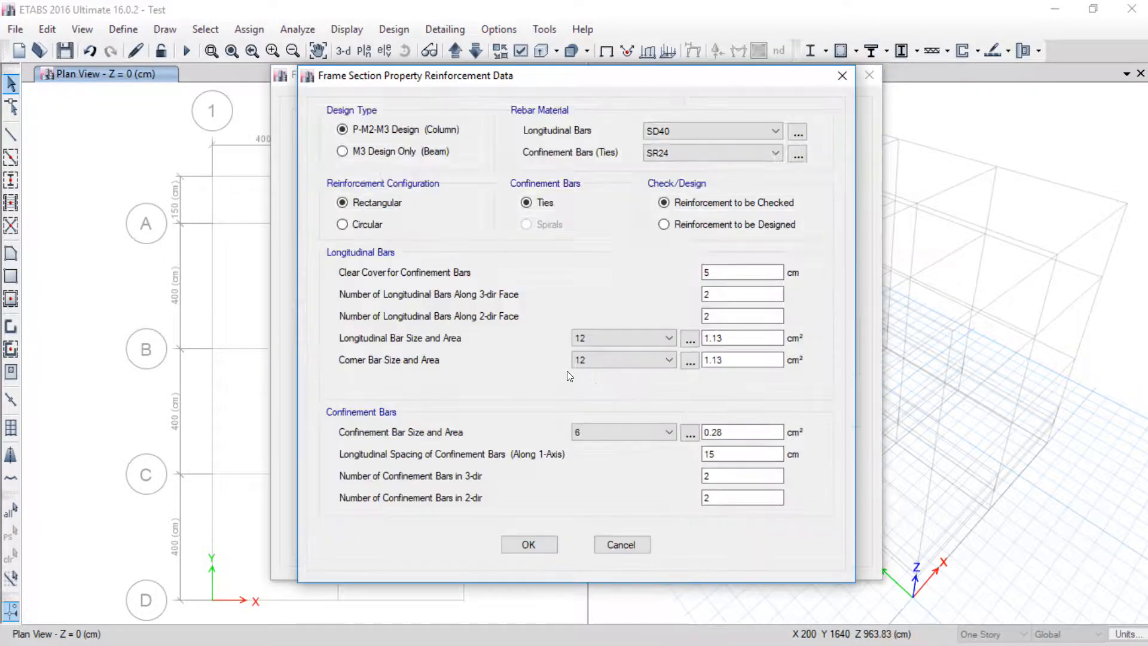
left_click(615, 337)
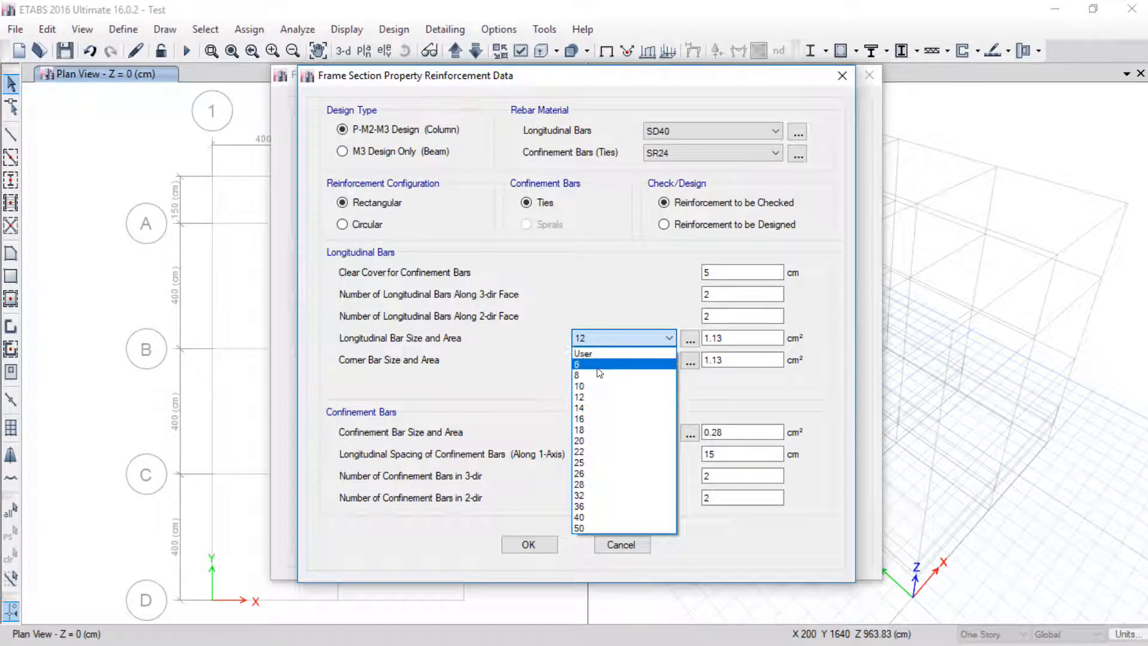
left_click(585, 397)
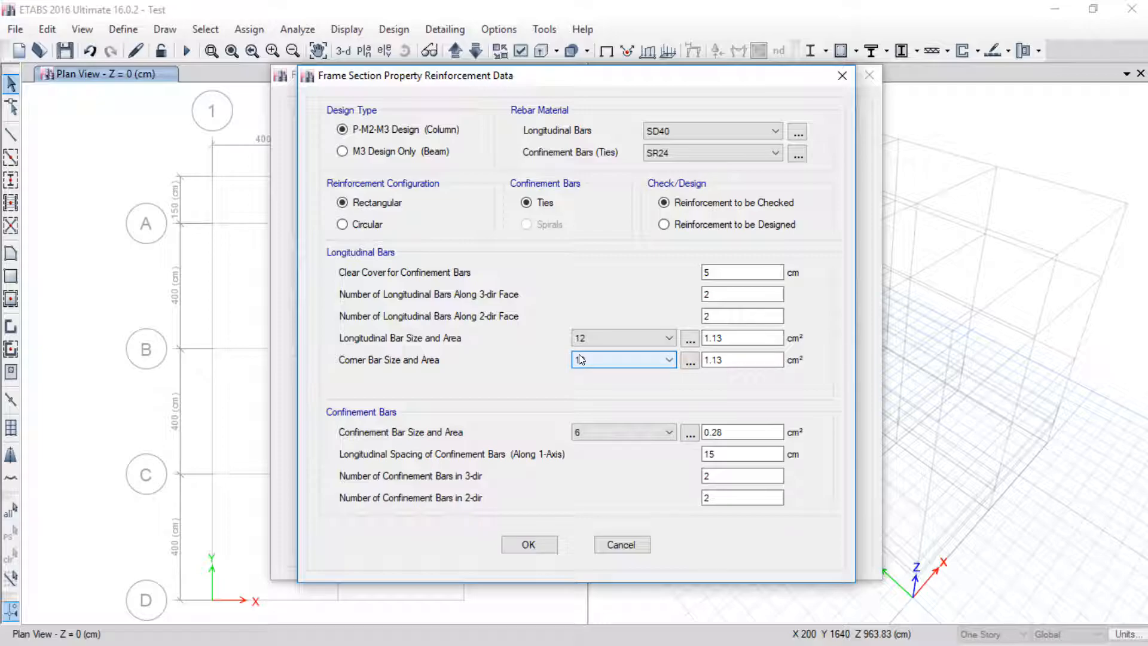
left_click(529, 545)
left_click(766, 505)
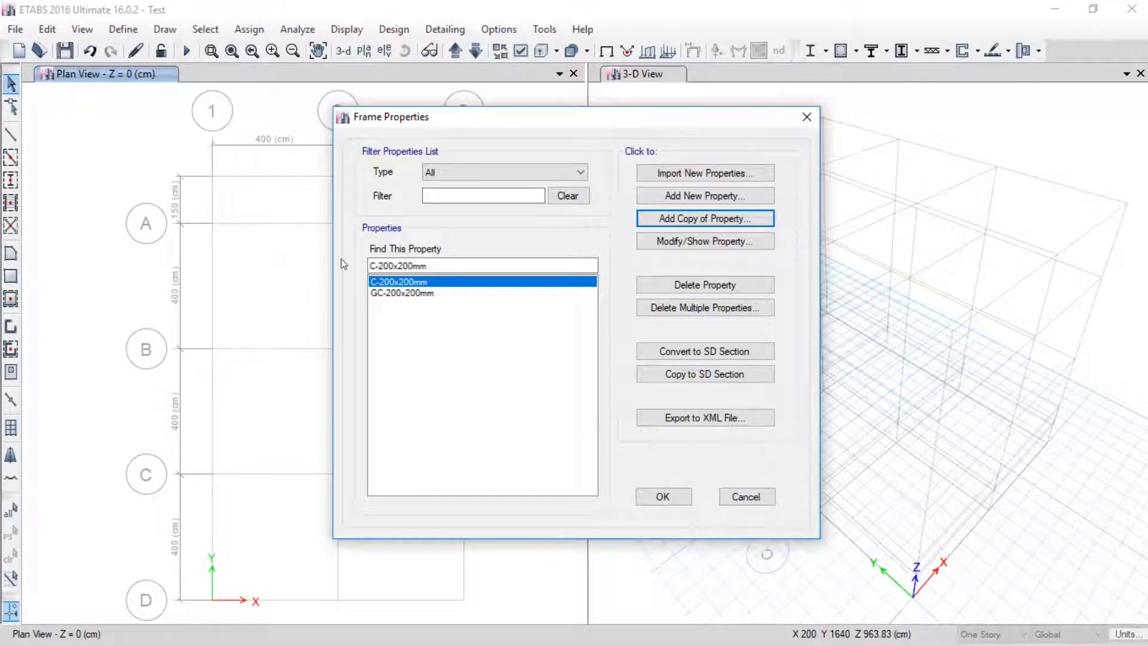
left_click(388, 294)
left_click(388, 283)
left_click(394, 292)
left_click(395, 283)
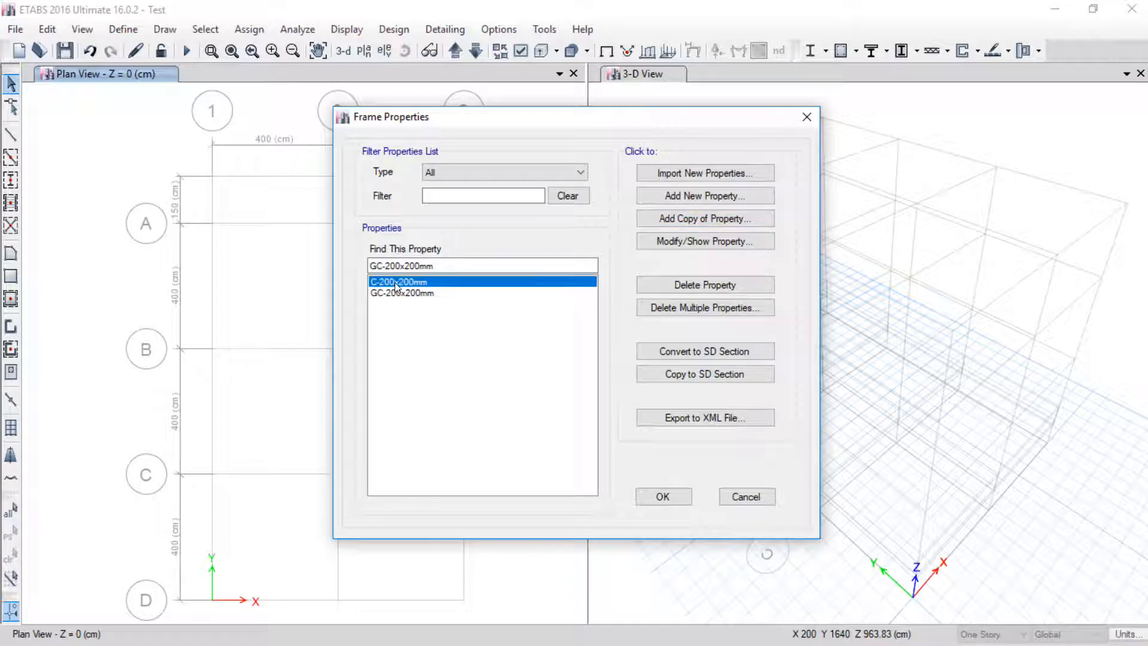
left_click(394, 294)
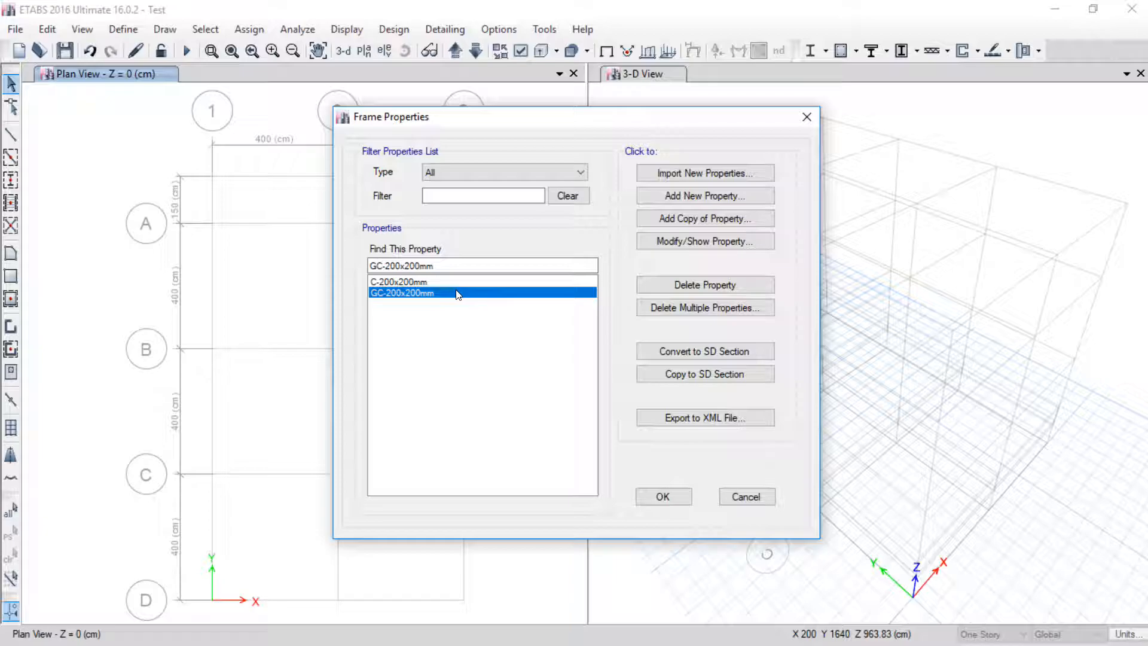
left_click(409, 282)
left_click(399, 293)
left_click(399, 283)
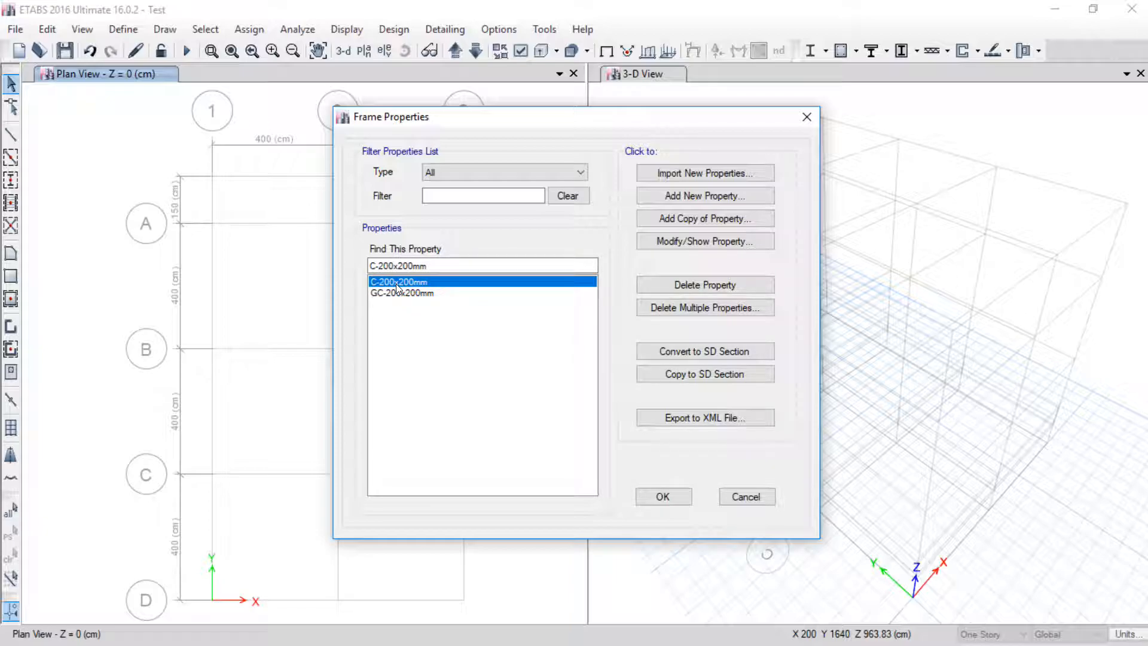
left_click(395, 291)
left_click(395, 282)
left_click(394, 290)
left_click(393, 280)
left_click(393, 289)
left_click(394, 282)
left_click(394, 291)
left_click(390, 282)
left_click(391, 290)
left_click(391, 283)
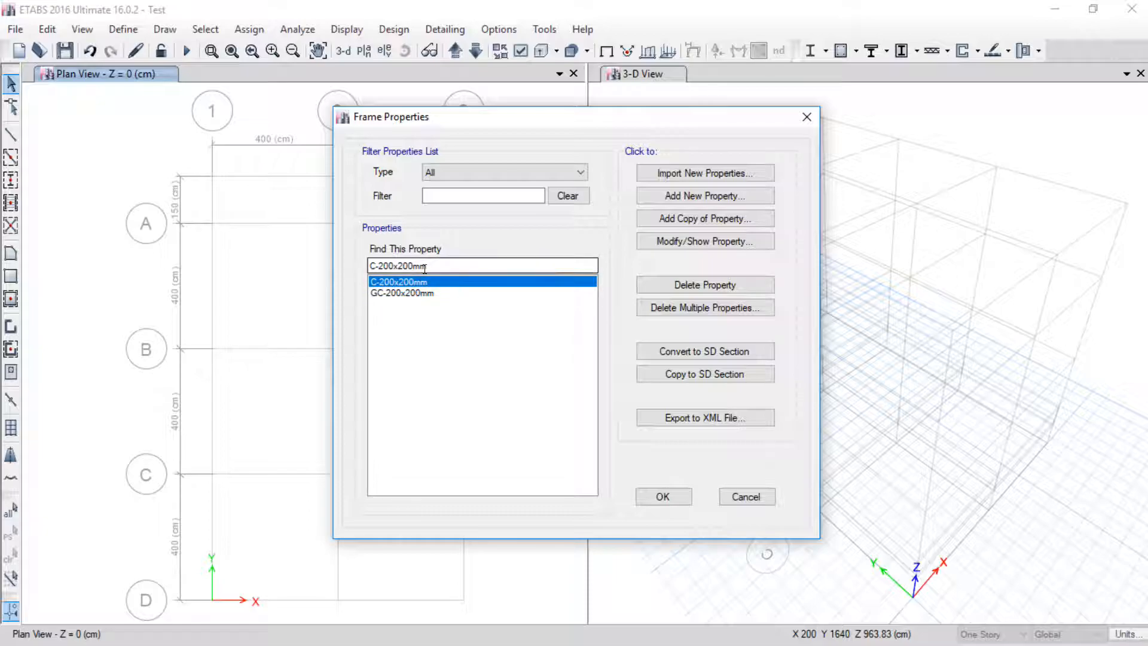
Step: Add a new rectangular concrete frame section and enter GB- as the start of its name
left_click(681, 195)
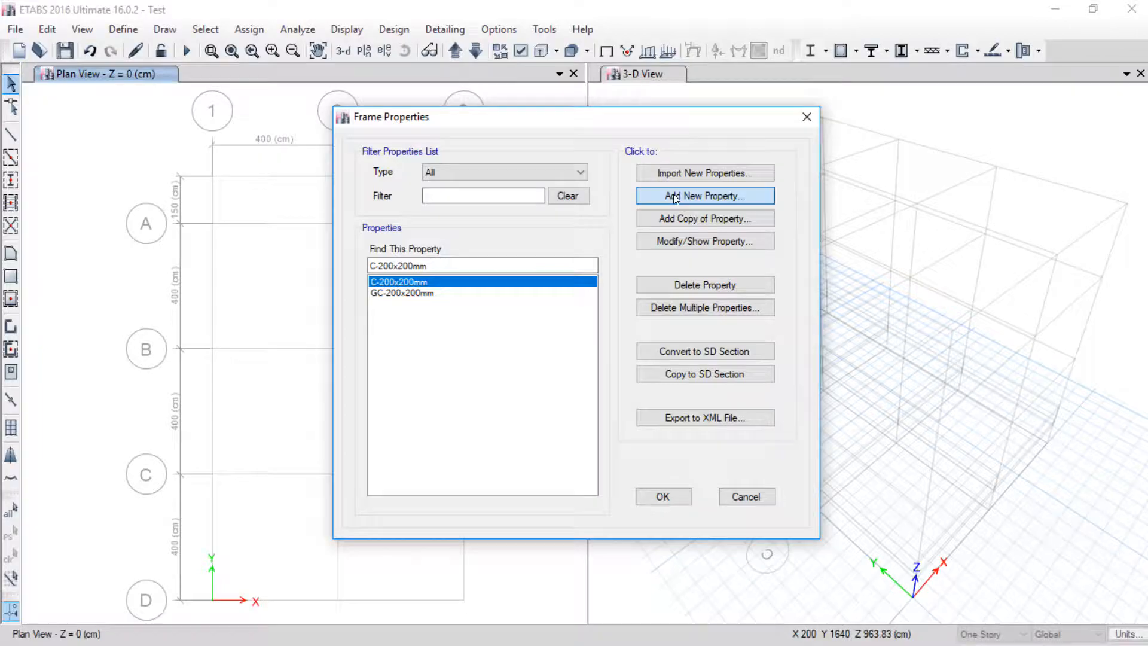
left_click(290, 289)
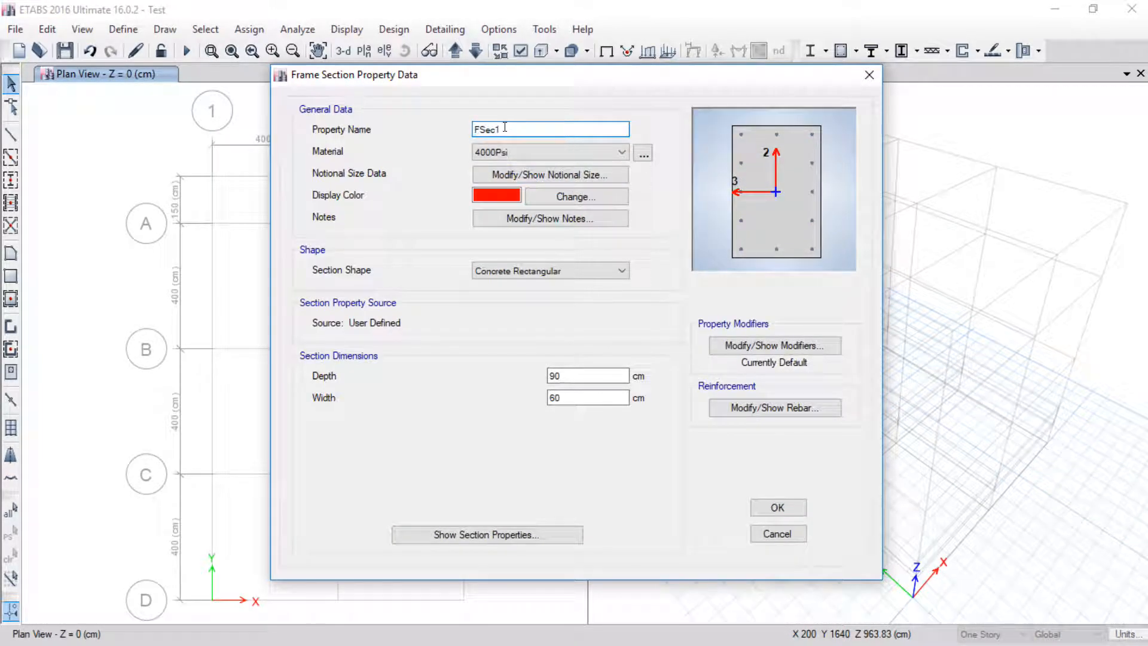
type("GB-")
Step: Switch to AutoCAD, measure the ground beam's width in the building section drawing, and return to ETABS
key("super")
left_click(419, 633)
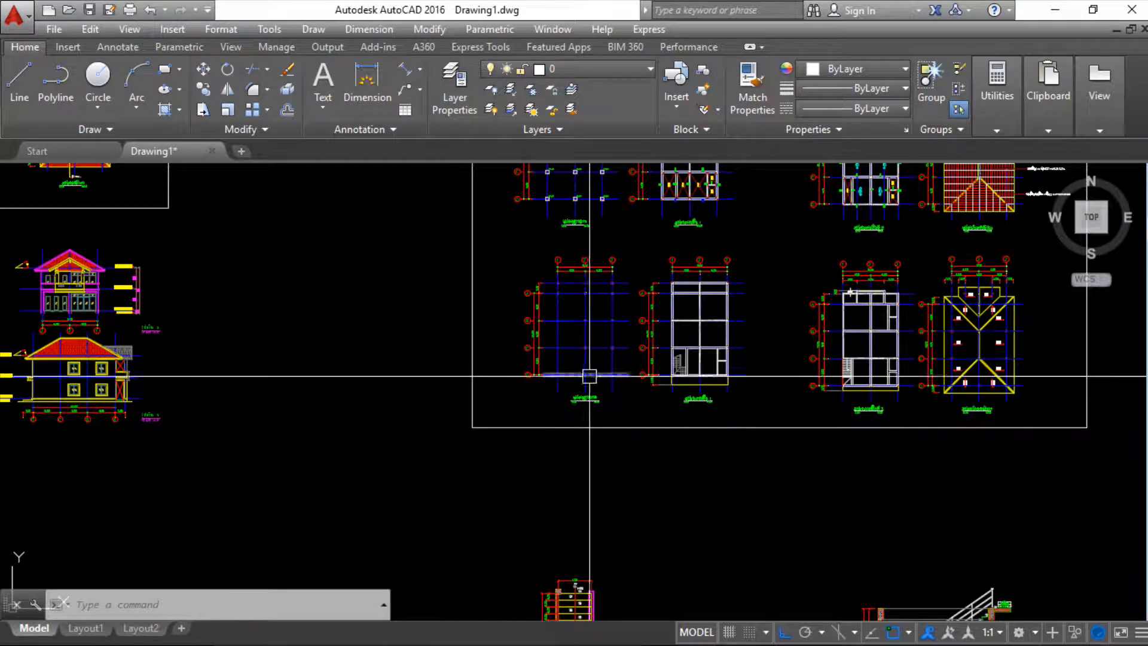
middle_click_drag(585, 273, 548, 404)
middle_click_drag(136, 541, 730, 275)
scroll(557, 396, "down", 2)
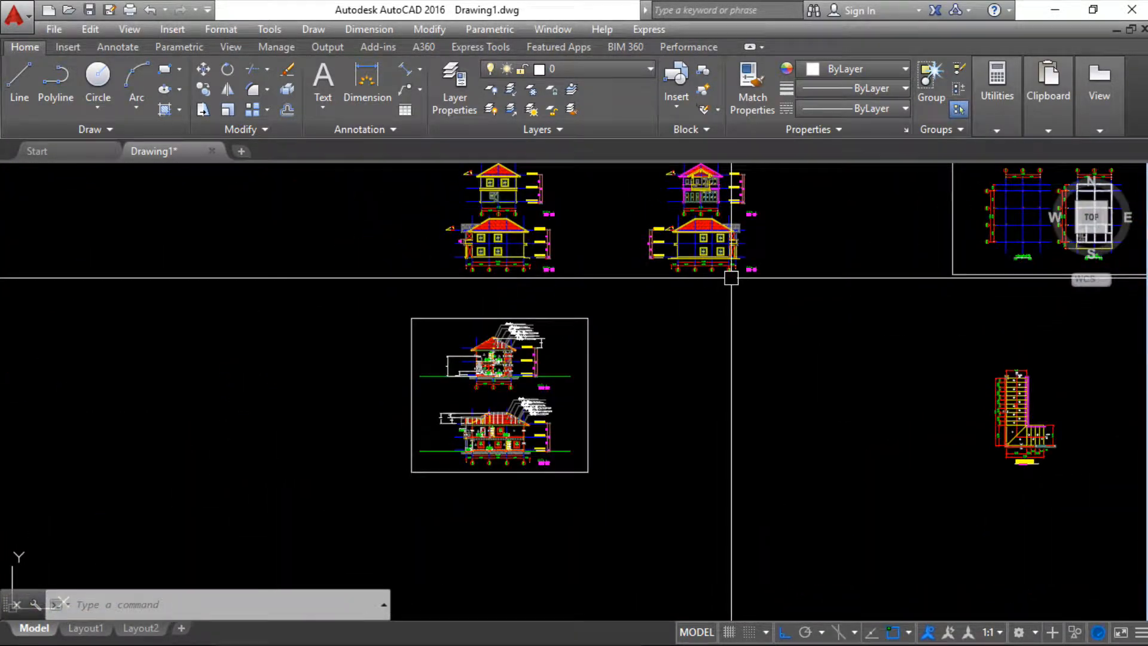
scroll(426, 408, "up", 10)
type("d poi")
key("Return")
scroll(446, 418, "up", 5)
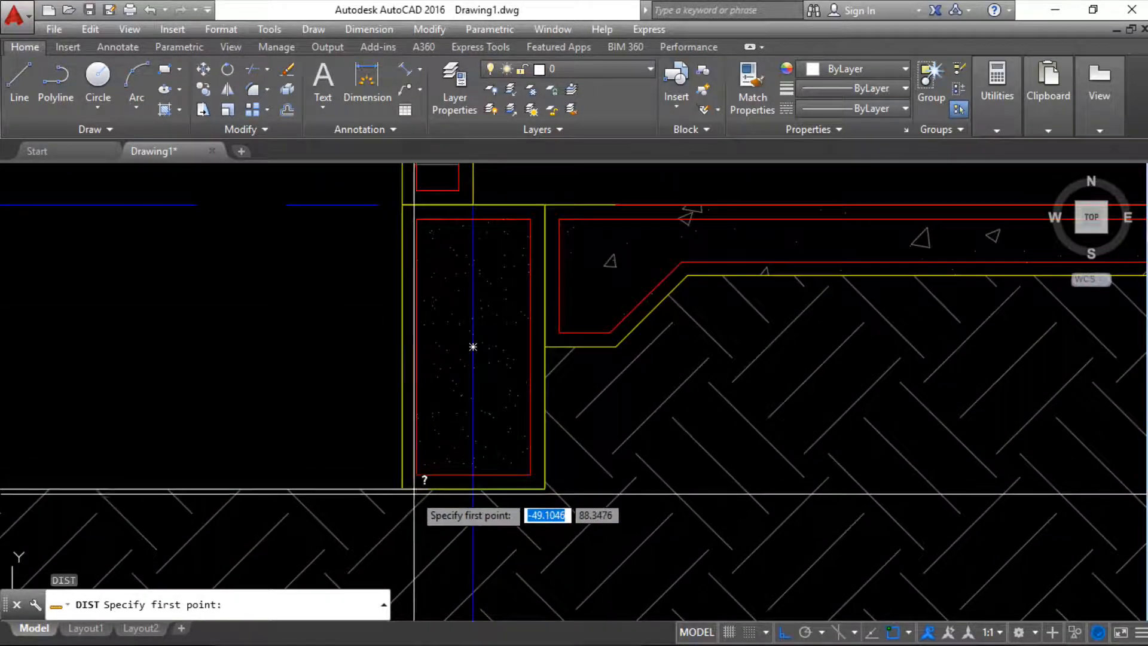
left_click(402, 489)
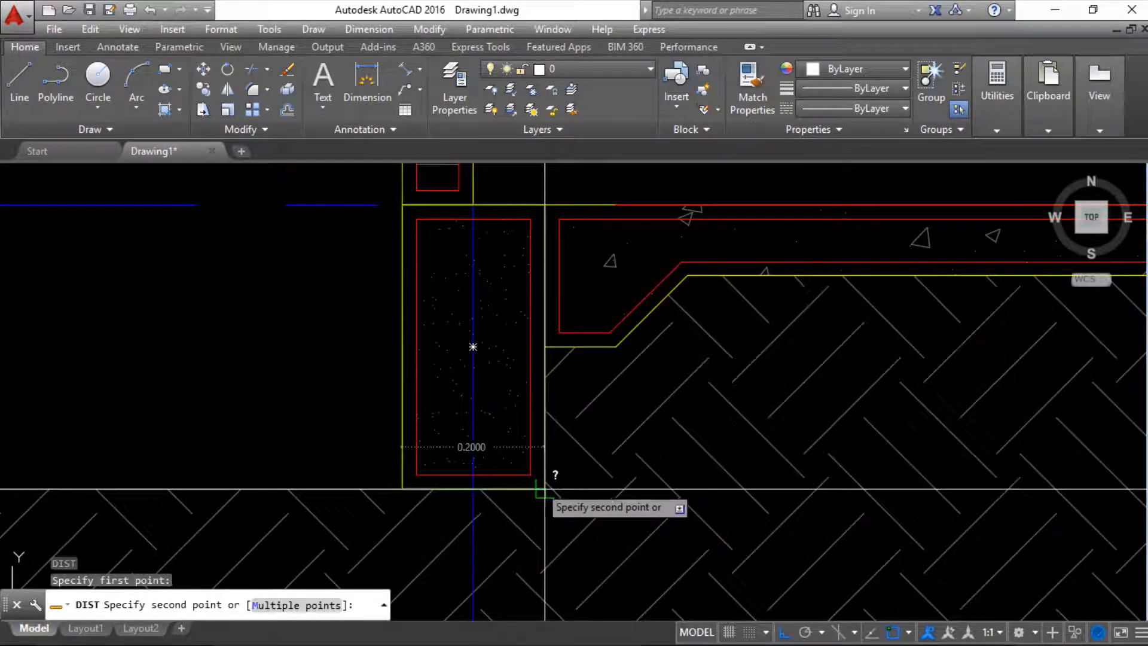
key("Escape")
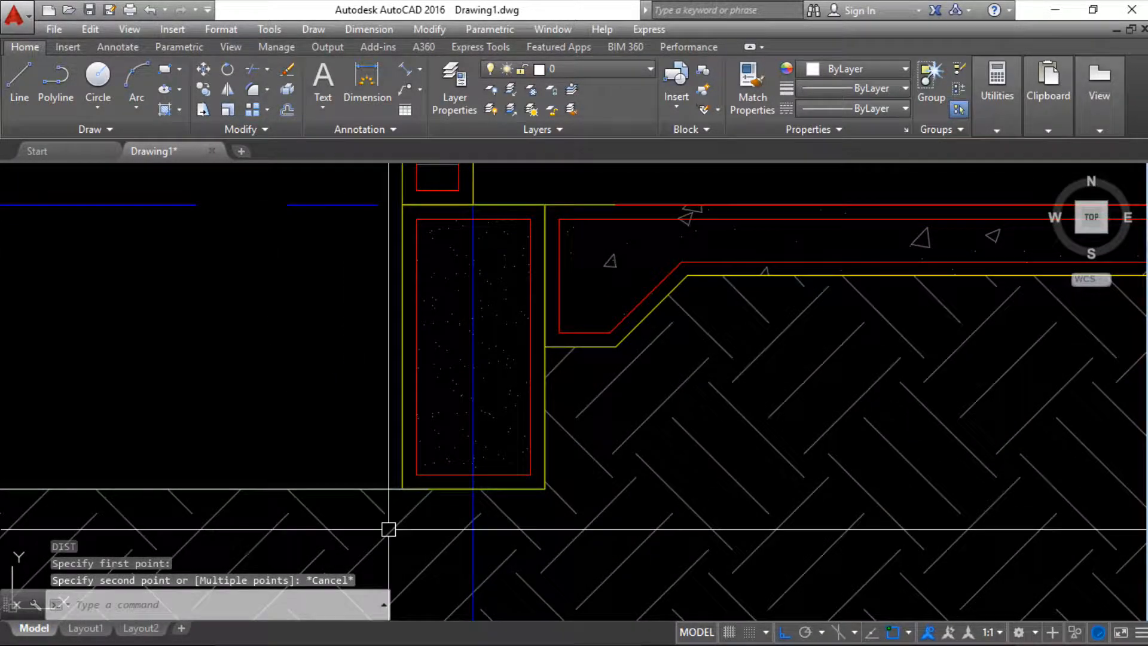
key("super")
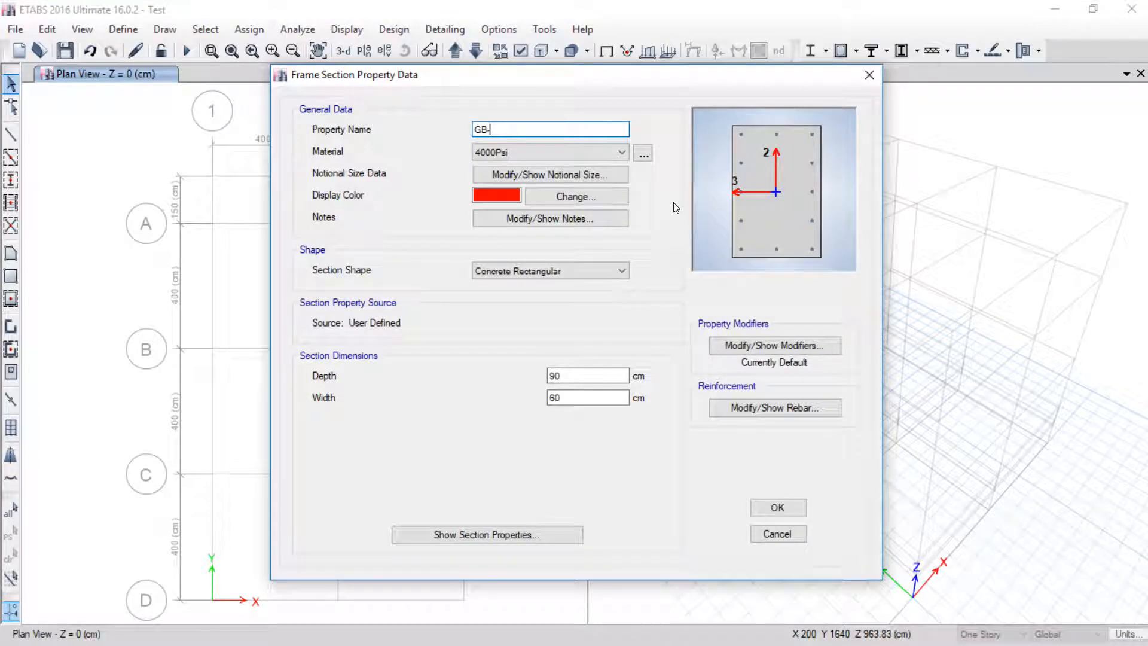
Step: Name the concrete rectangular frame section GB-200x400mm
left_click(526, 130)
type("200x400mm")
Step: Set the section's depth to 20 cm and its width to 40 cm
double_click(588, 375)
type("2")
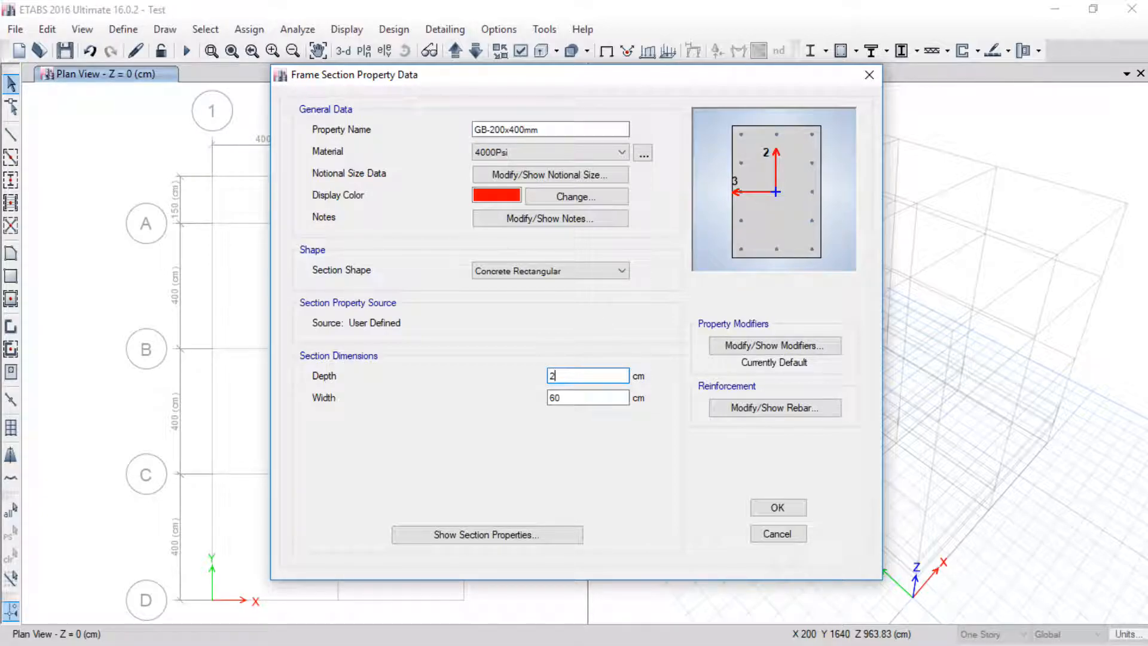
key("Tab")
type("4")
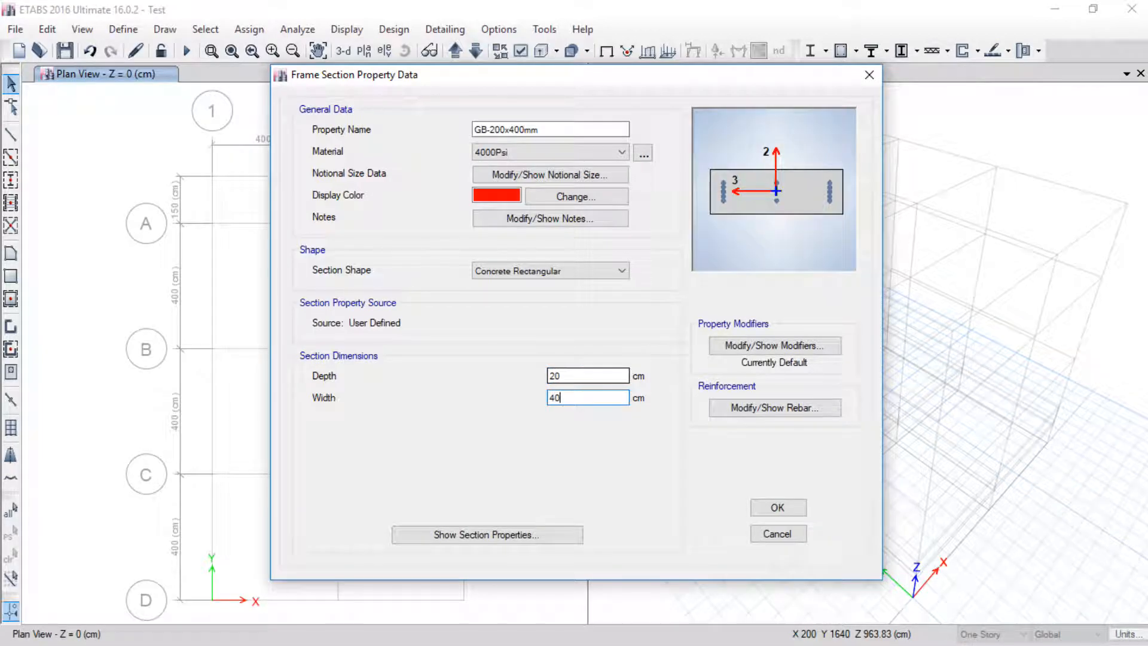
left_click(589, 373)
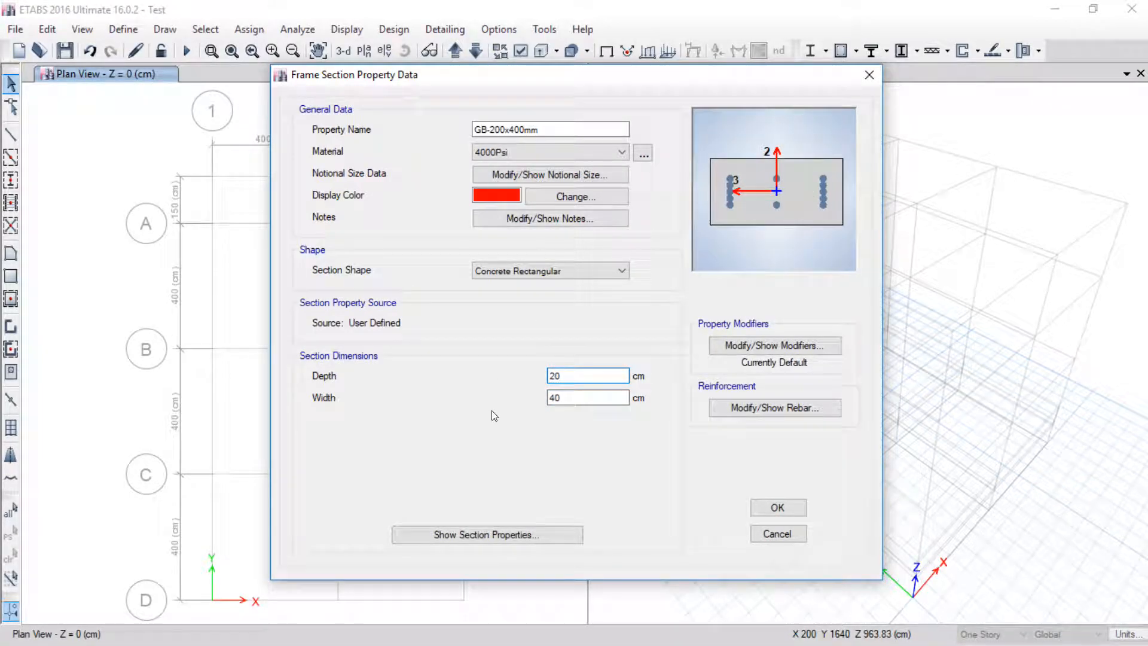
Step: Set the GB-200x400mm section's depth to 40 cm and its width to 20 cm
double_click(562, 369)
type("40")
key("Tab")
type("20")
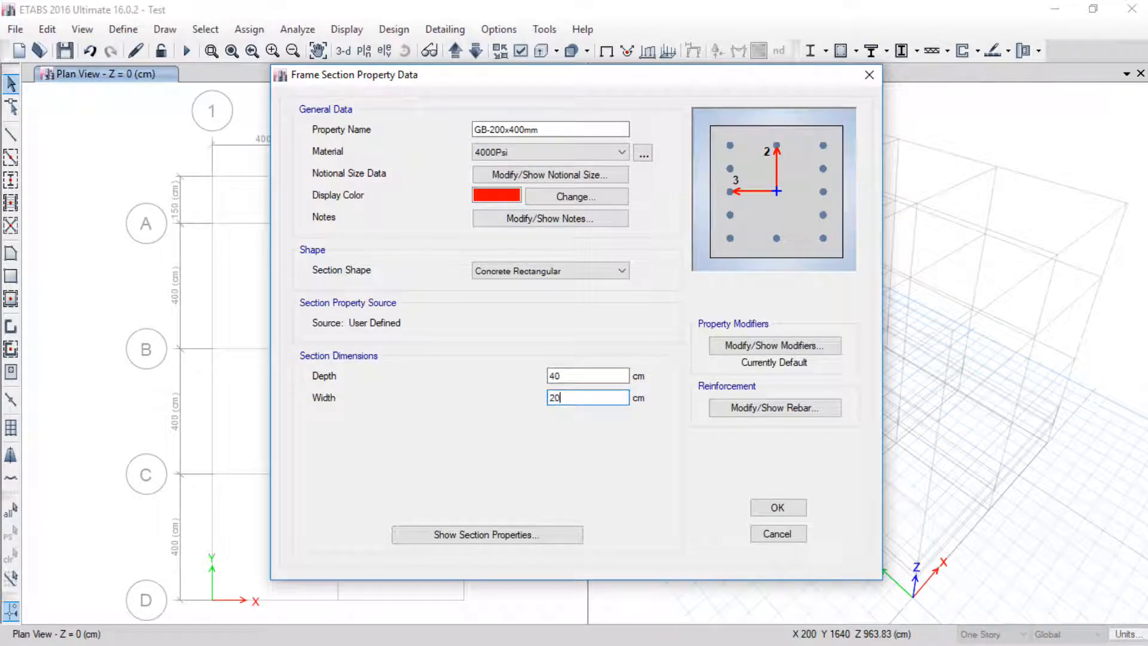
left_click(568, 375)
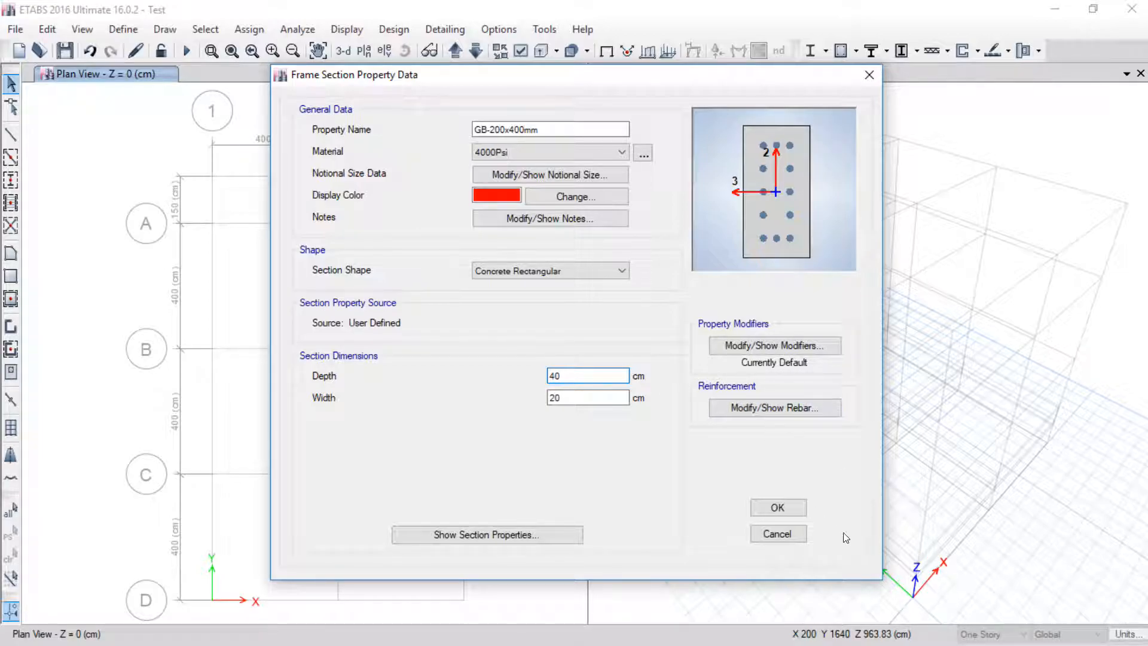
left_click_drag(789, 392, 852, 393)
left_click_drag(804, 426, 866, 383)
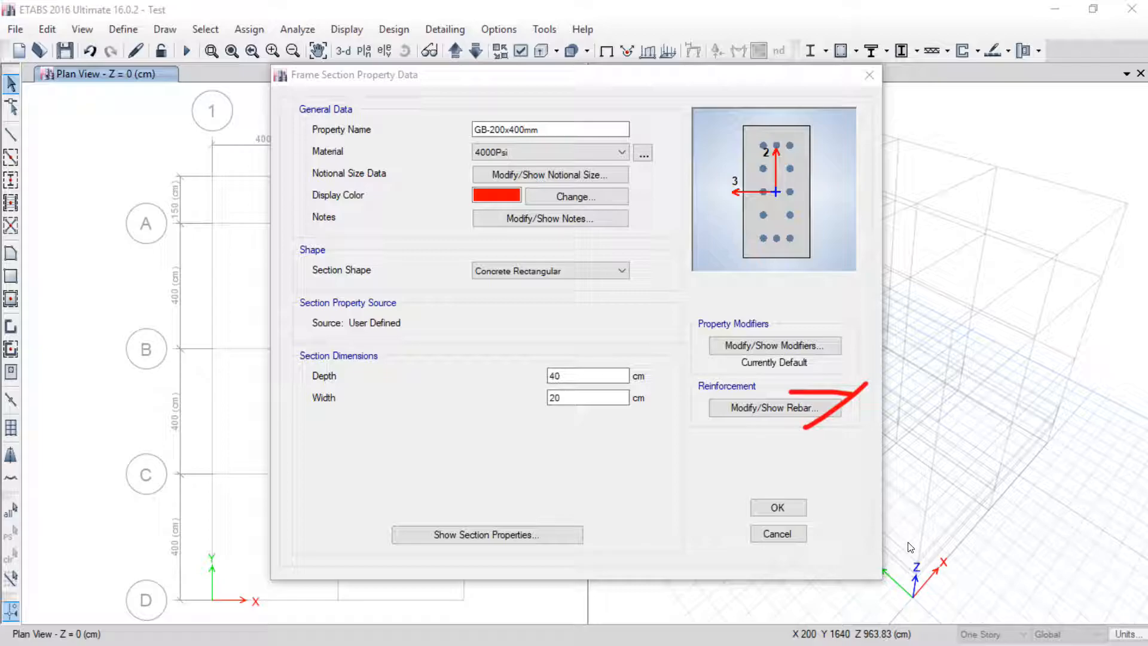
Step: Open the reinforcement data of the GB-200x400mm section
left_click(774, 407)
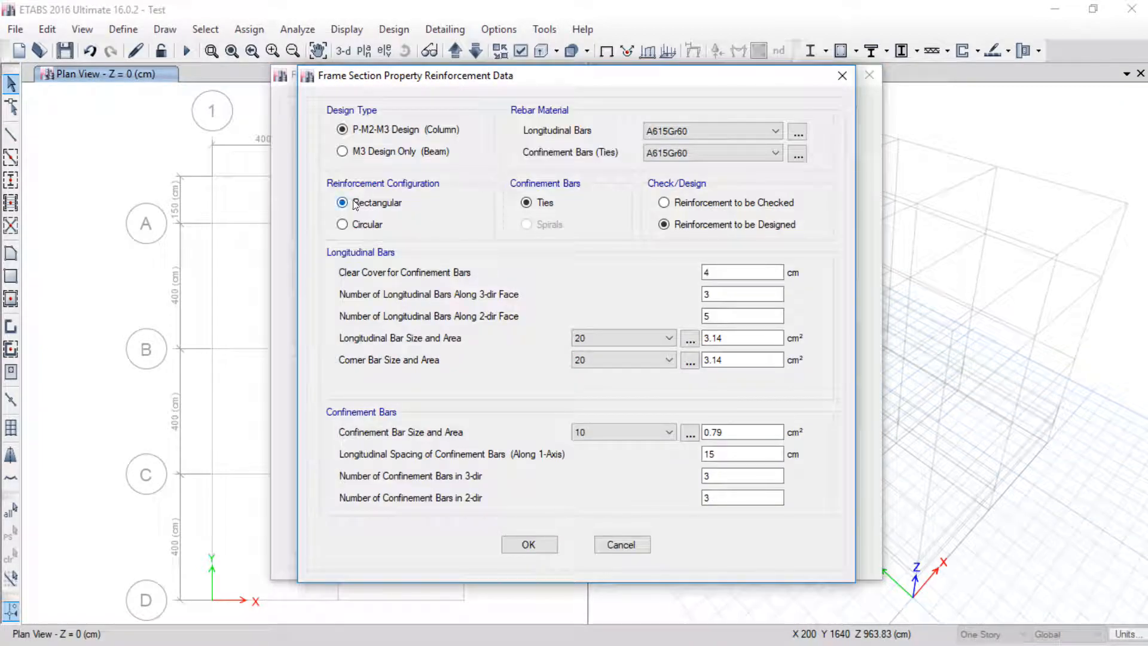
mouse_move(353, 103)
left_mouse_down()
mouse_move(342, 105)
mouse_move(389, 103)
mouse_move(371, 85)
left_mouse_up()
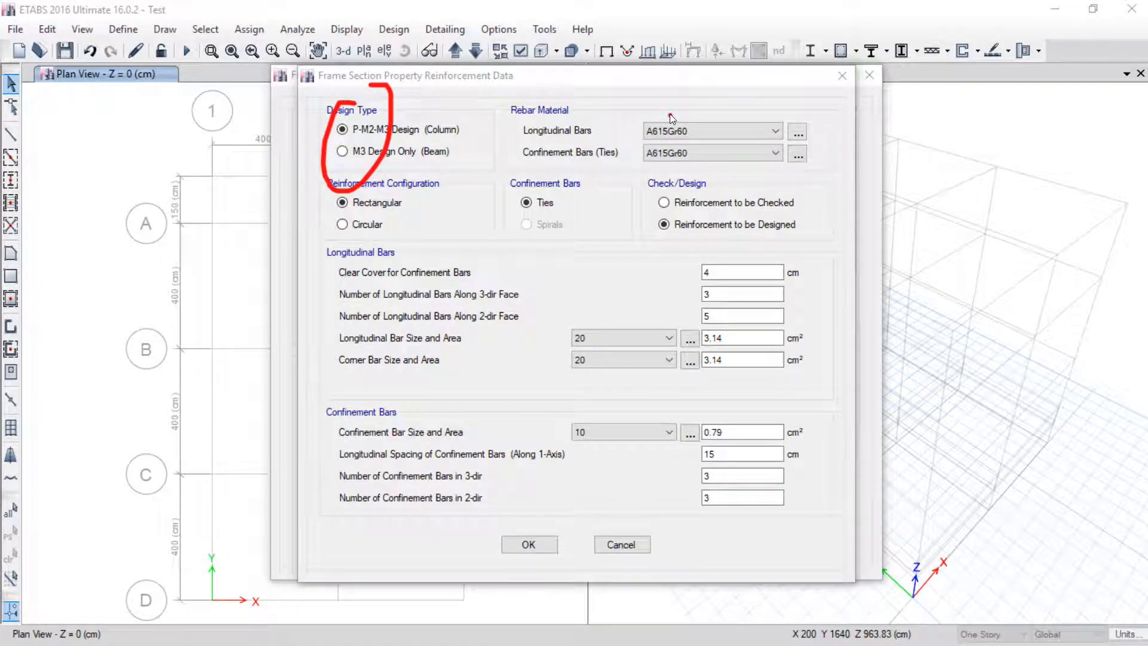
left_click(669, 114)
mouse_move(678, 100)
left_mouse_down()
mouse_move(426, 350)
mouse_move(663, 27)
left_mouse_up()
left_click_drag(353, 160, 415, 99)
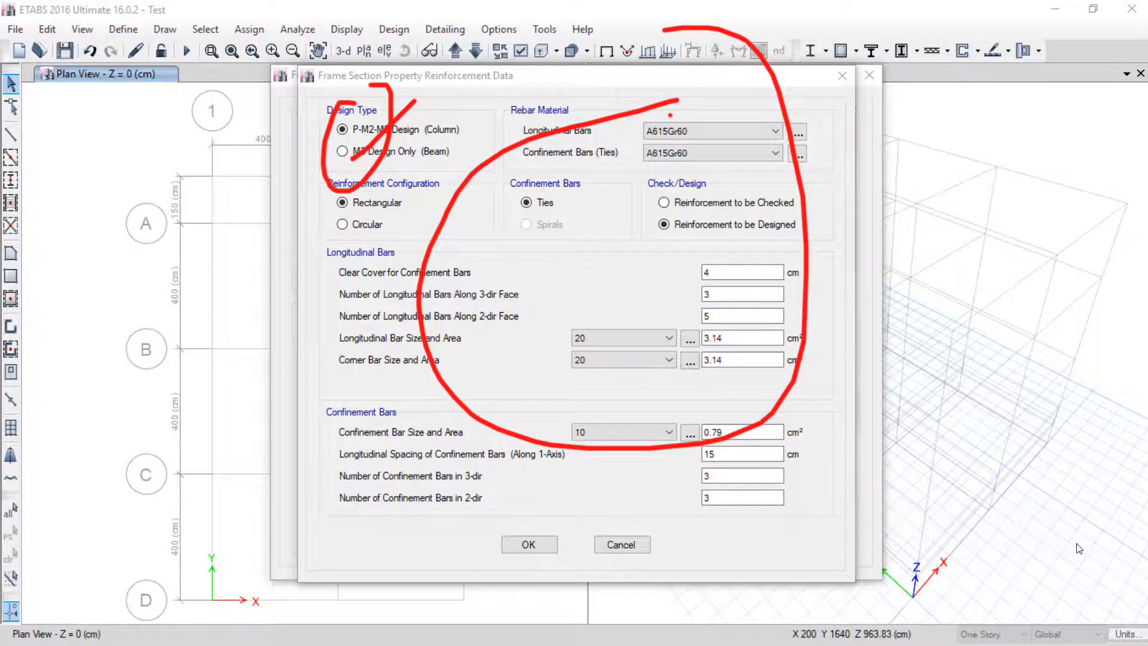
key("Escape")
Step: Set the section's reinforcement design type to M3 Design Only (Beam)
left_click(346, 153)
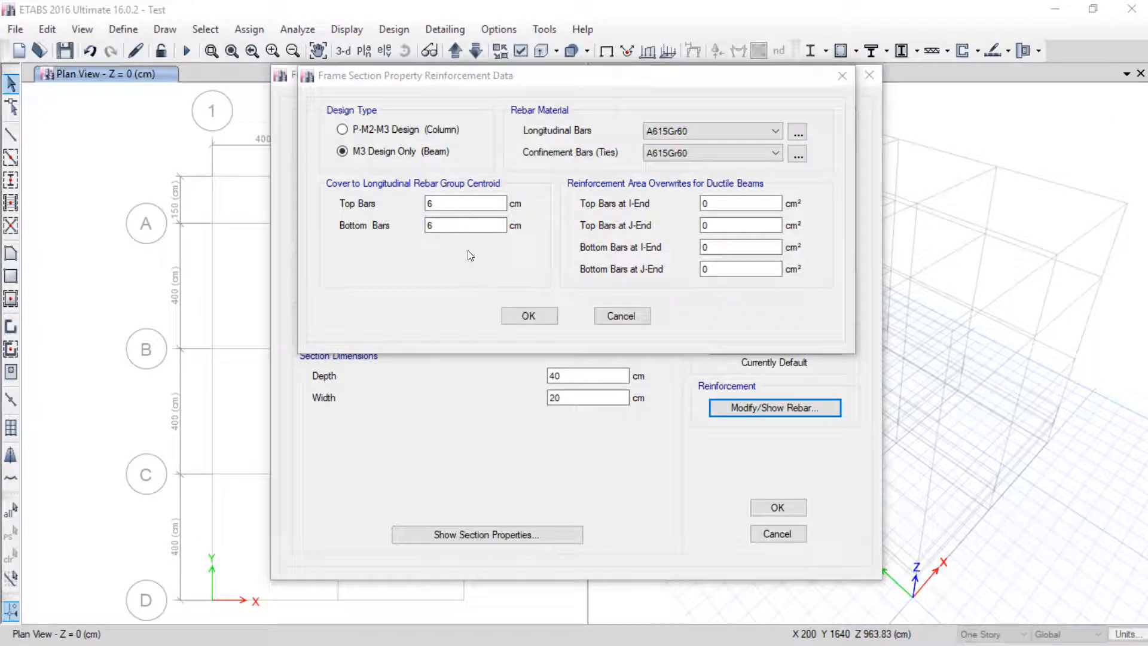
mouse_move(705, 192)
left_mouse_down()
mouse_move(511, 193)
mouse_move(662, 213)
mouse_move(621, 204)
left_mouse_up()
left_click(1056, 546)
mouse_move(634, 166)
left_mouse_down()
mouse_move(710, 116)
mouse_move(654, 158)
left_mouse_up()
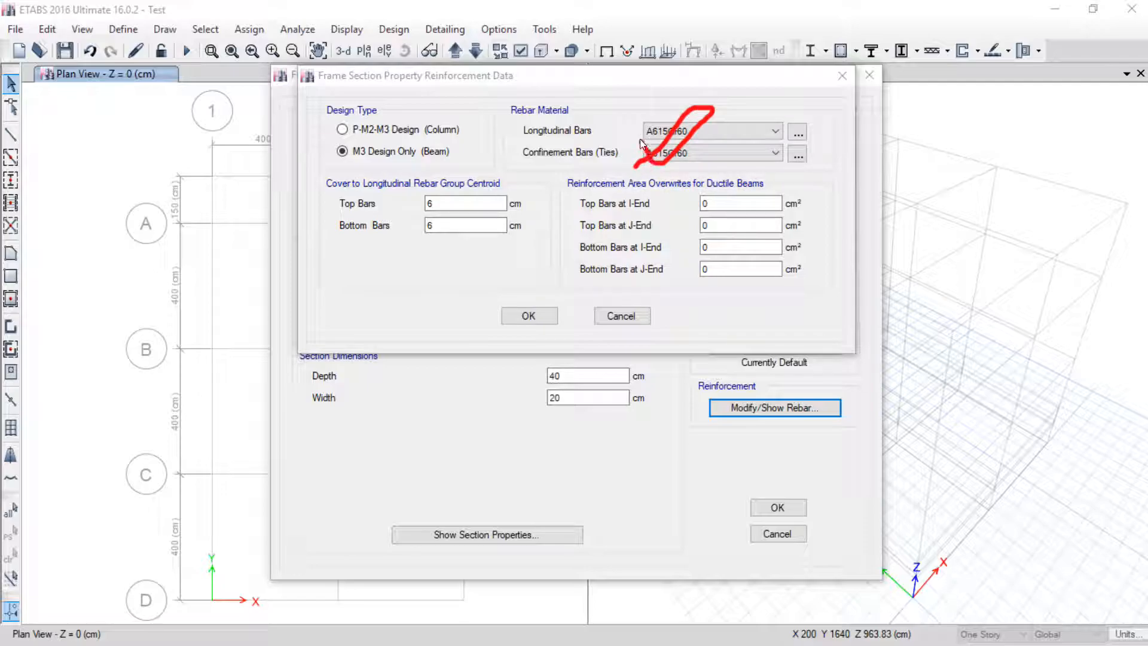
mouse_move(457, 184)
left_mouse_down()
mouse_move(382, 227)
mouse_move(460, 185)
left_mouse_up()
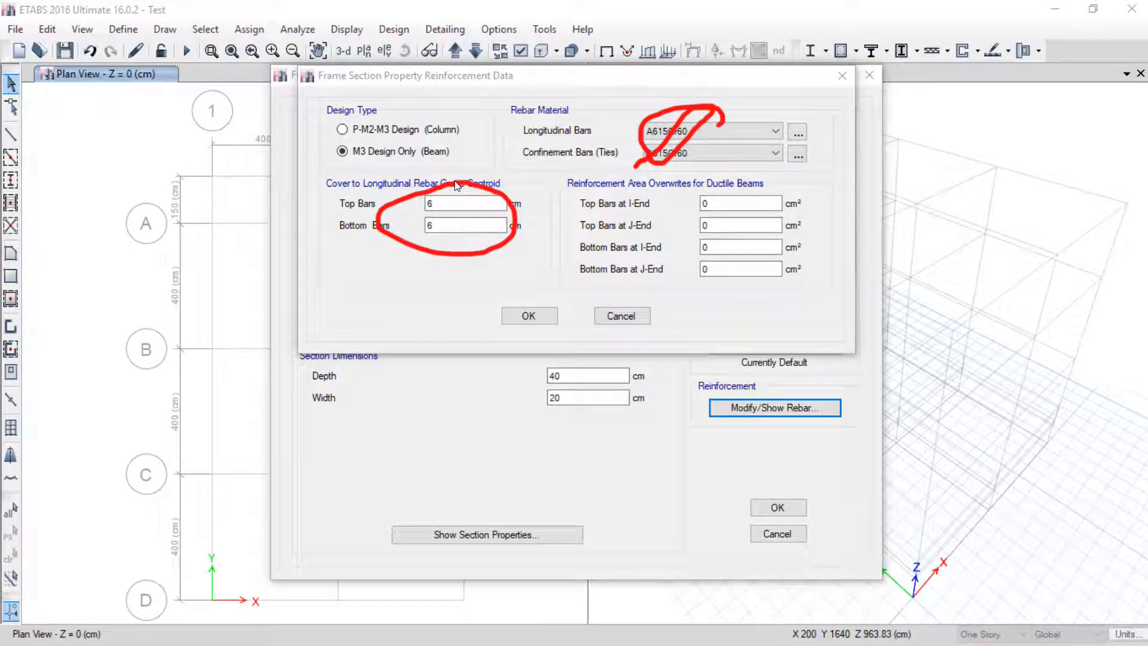
left_click(1034, 542)
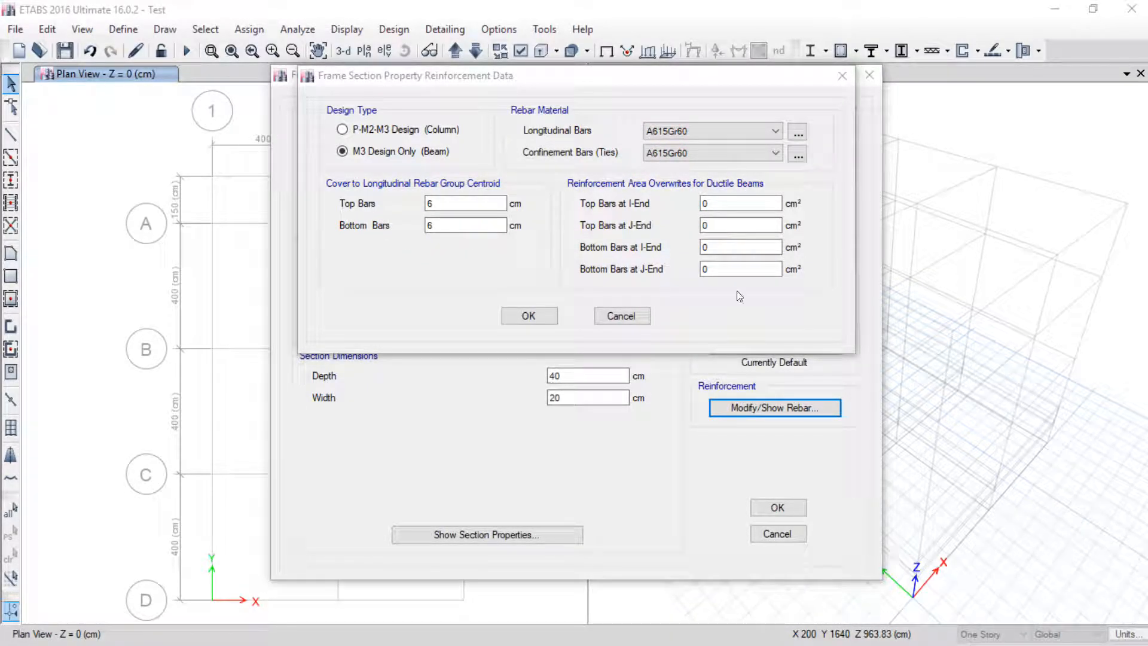
Step: Assign rebar material SD40 to the longitudinal bars and SR24 to the confinement bars (ties)
left_click(665, 129)
left_click(648, 163)
left_click(653, 154)
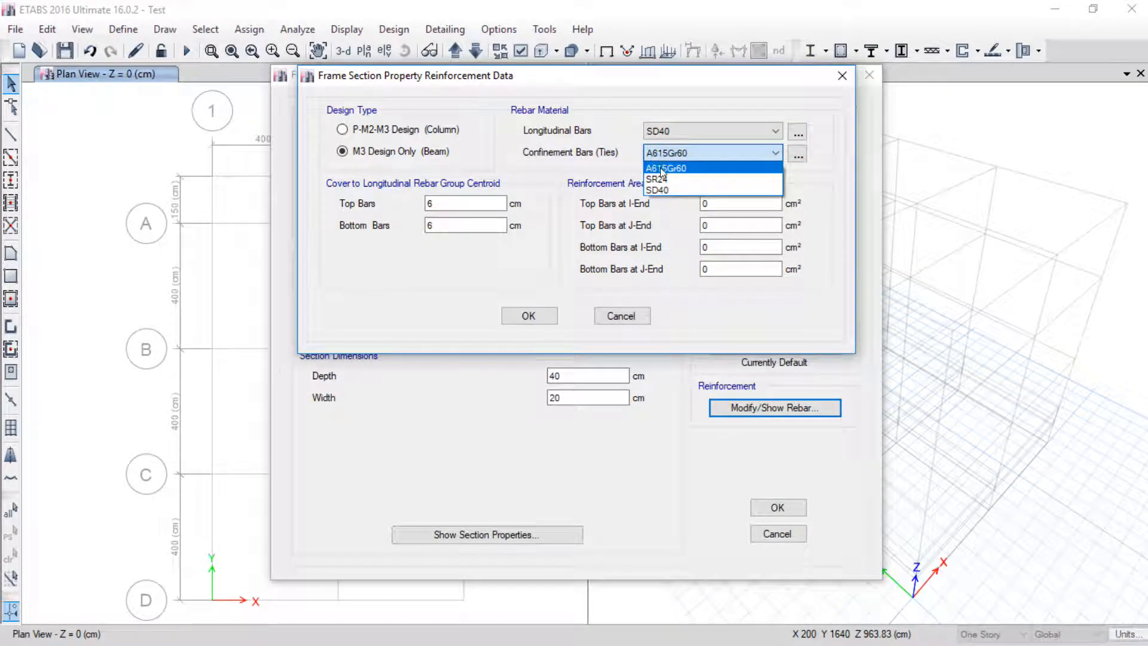
left_click(662, 178)
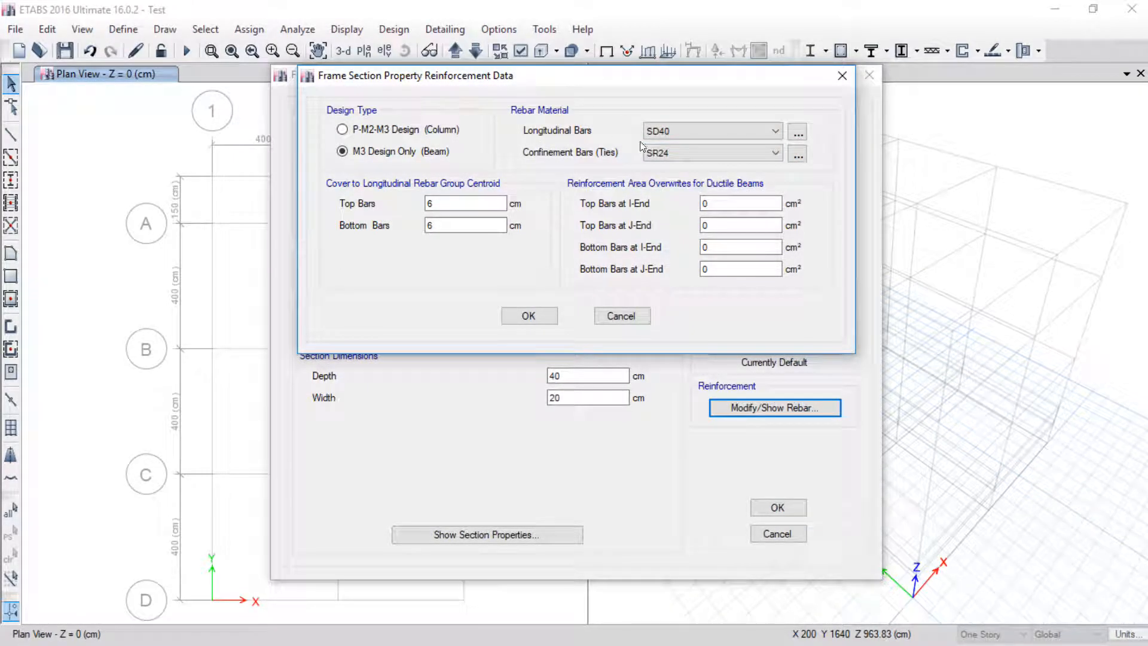
left_click(859, 531)
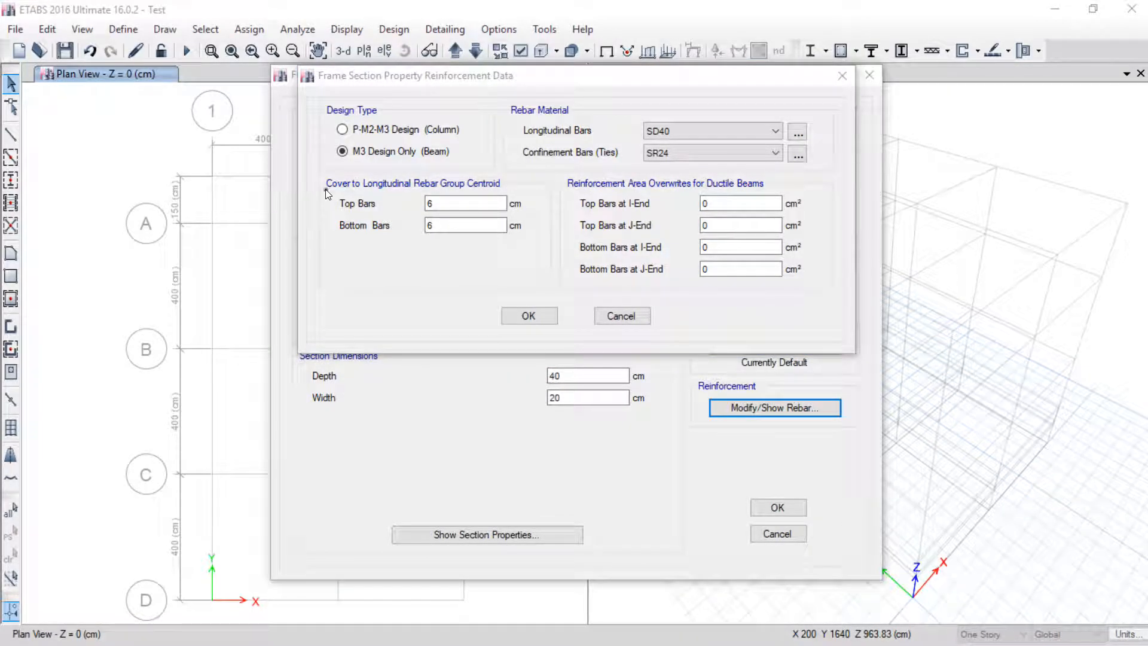
left_click_drag(397, 193, 509, 190)
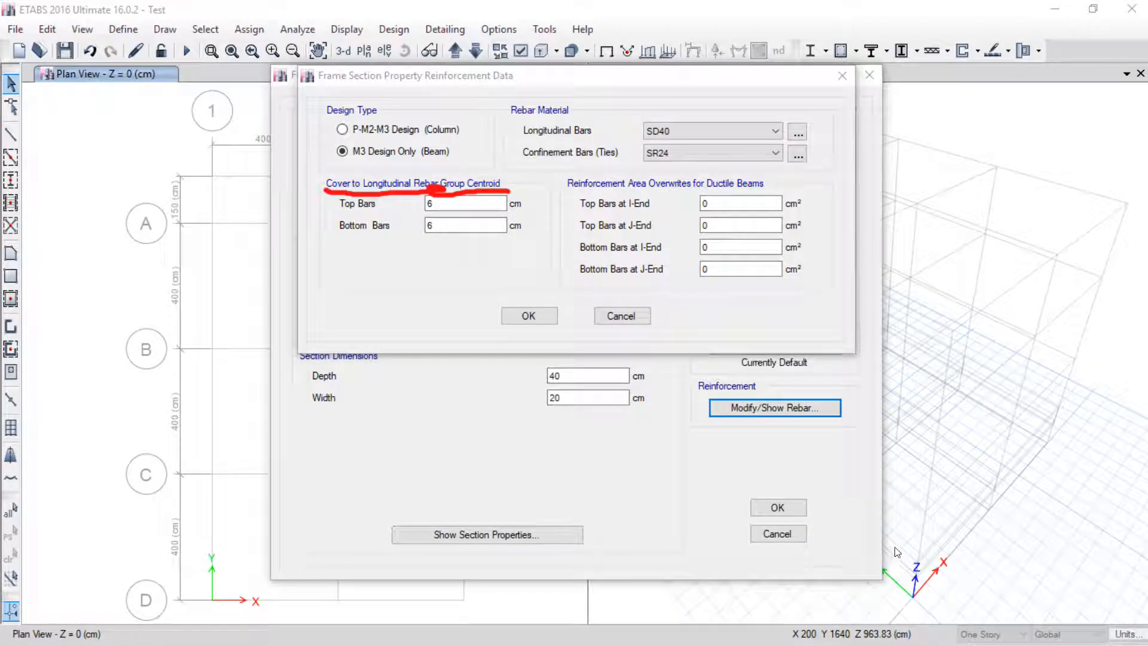
left_click(1082, 542)
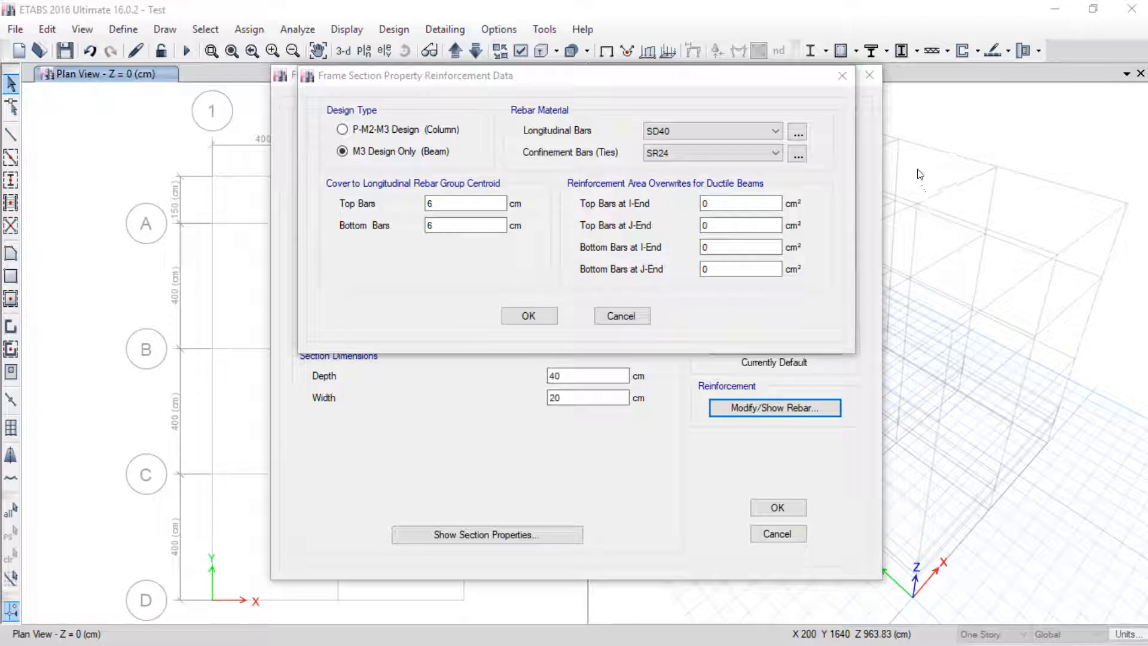
mouse_move(915, 154)
left_mouse_down()
mouse_move(907, 308)
mouse_move(982, 350)
mouse_move(1068, 182)
mouse_move(1066, 149)
left_mouse_up()
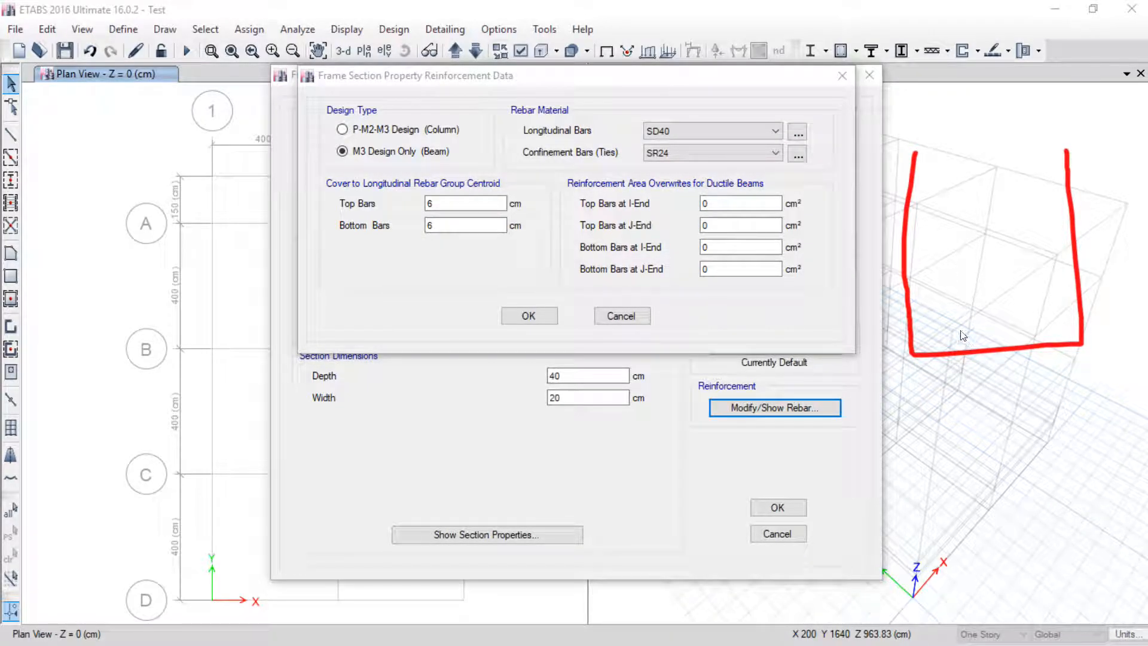
left_click_drag(910, 149, 1064, 152)
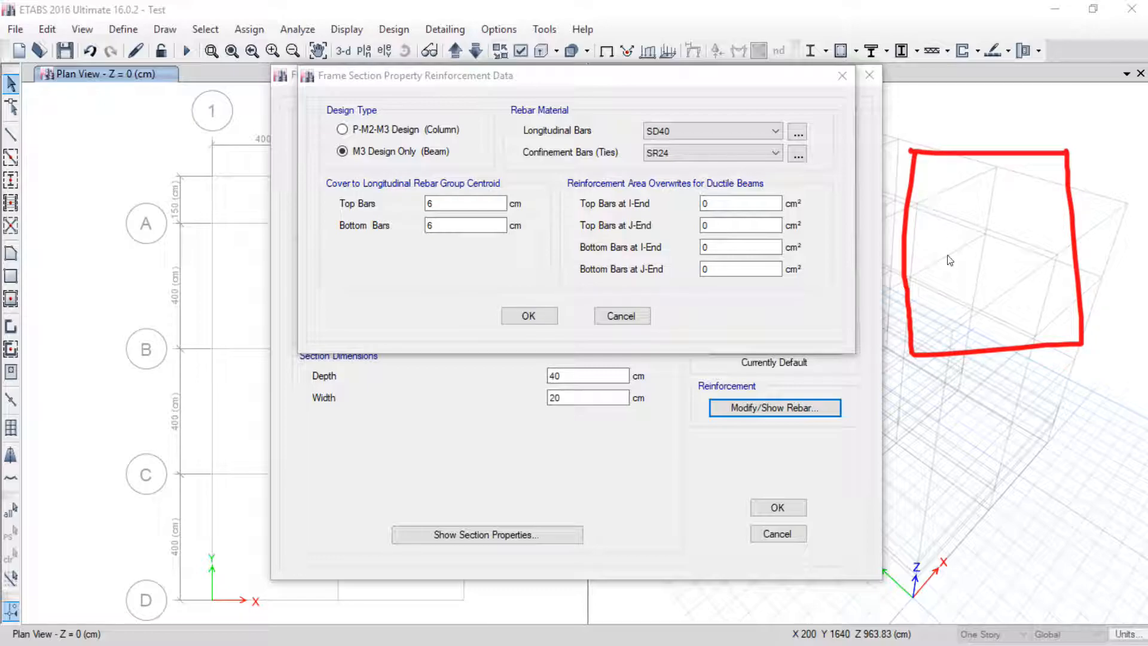
mouse_move(931, 169)
left_mouse_down()
mouse_move(933, 338)
mouse_move(1054, 328)
mouse_move(1058, 265)
mouse_move(1050, 172)
mouse_move(931, 175)
mouse_move(1055, 174)
left_mouse_up()
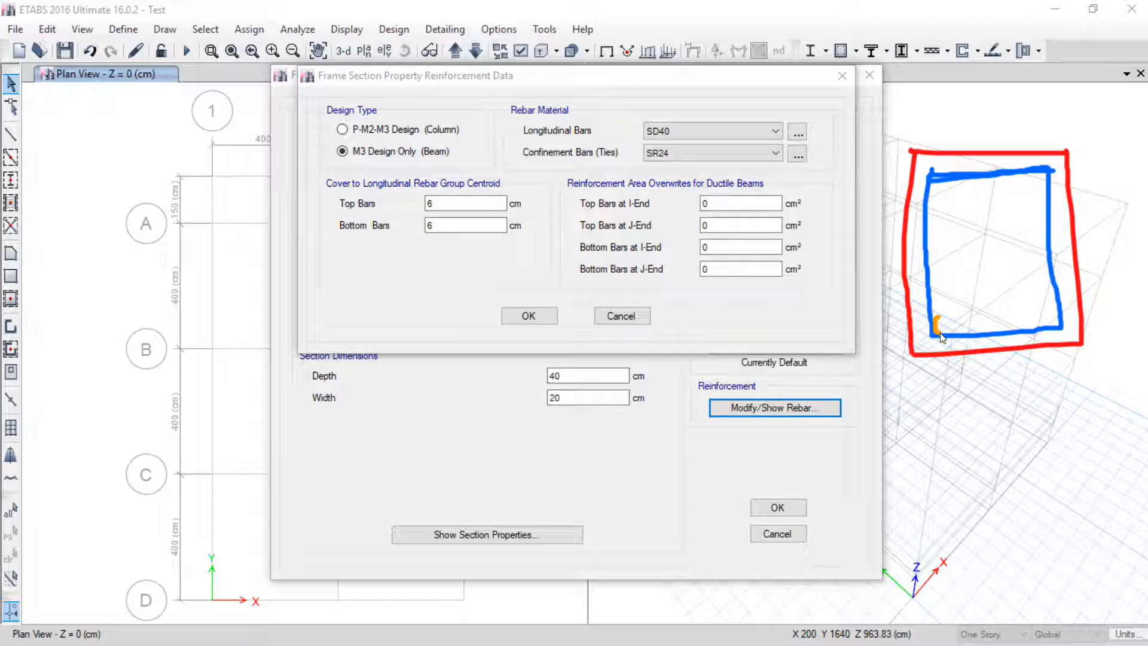
left_click_drag(1058, 318, 1030, 323)
mouse_move(945, 191)
left_mouse_down()
mouse_move(929, 190)
mouse_move(936, 182)
left_mouse_up()
left_click_drag(1041, 174, 1042, 187)
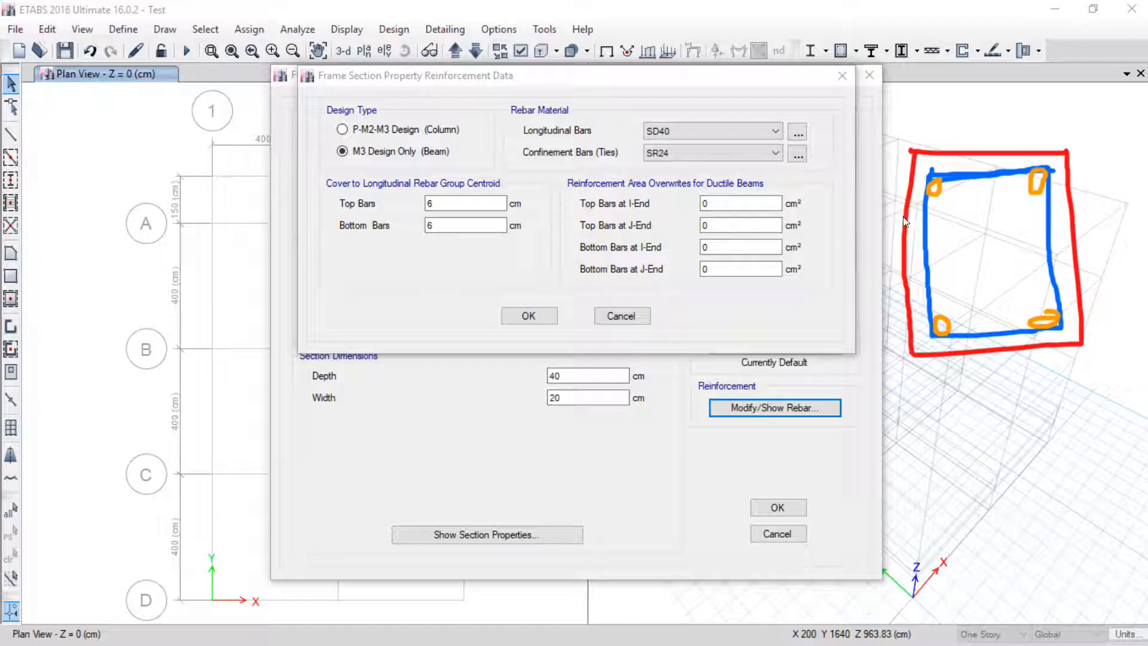
mouse_move(873, 152)
left_mouse_down()
mouse_move(902, 153)
mouse_move(888, 350)
left_mouse_up()
left_click_drag(853, 209, 839, 278)
left_click_drag(865, 239, 865, 244)
mouse_move(921, 374)
left_mouse_down()
mouse_move(915, 410)
mouse_move(1099, 390)
left_mouse_up()
left_click_drag(1085, 375, 1081, 410)
left_click_drag(972, 372, 991, 383)
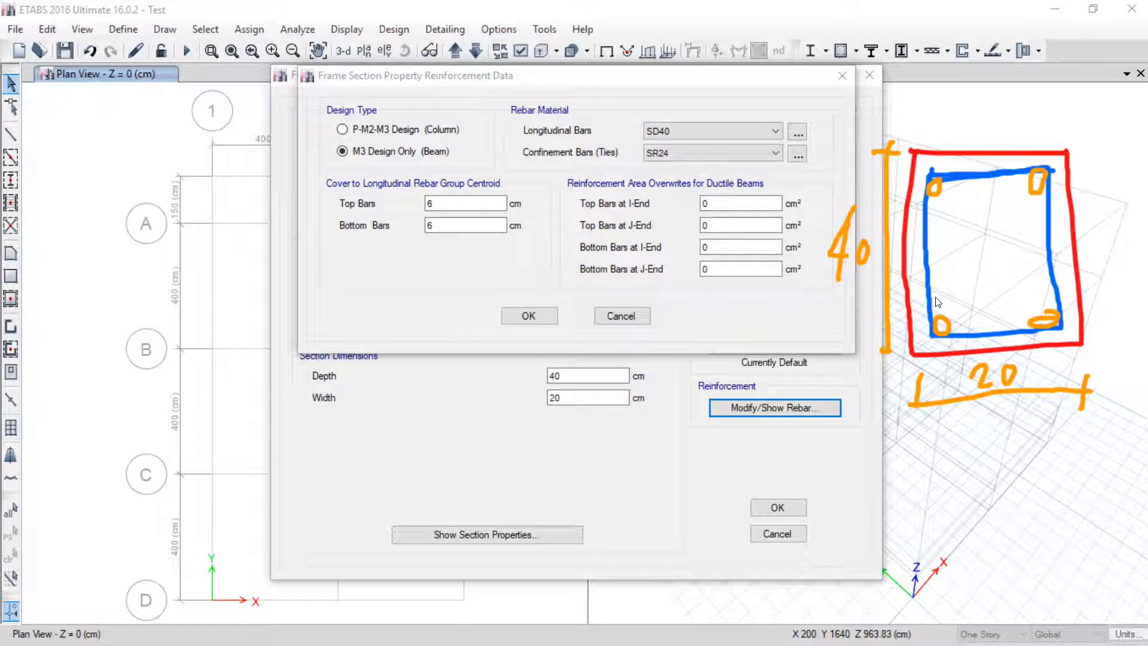
mouse_move(938, 277)
left_mouse_down()
mouse_move(930, 294)
mouse_move(941, 286)
left_mouse_up()
mouse_move(1049, 276)
left_mouse_down()
mouse_move(1040, 296)
mouse_move(1043, 274)
left_mouse_up()
mouse_move(441, 174)
left_mouse_down()
mouse_move(528, 196)
mouse_move(470, 174)
left_mouse_up()
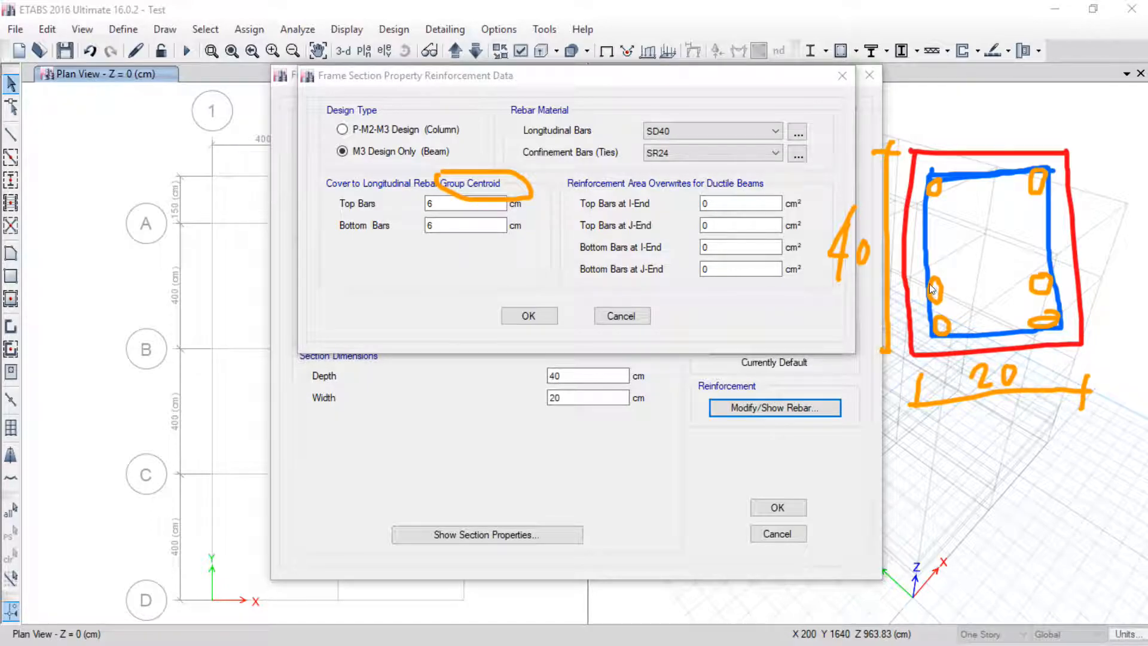
mouse_move(945, 281)
left_mouse_down()
mouse_move(1041, 279)
mouse_move(1055, 320)
mouse_move(929, 331)
left_mouse_up()
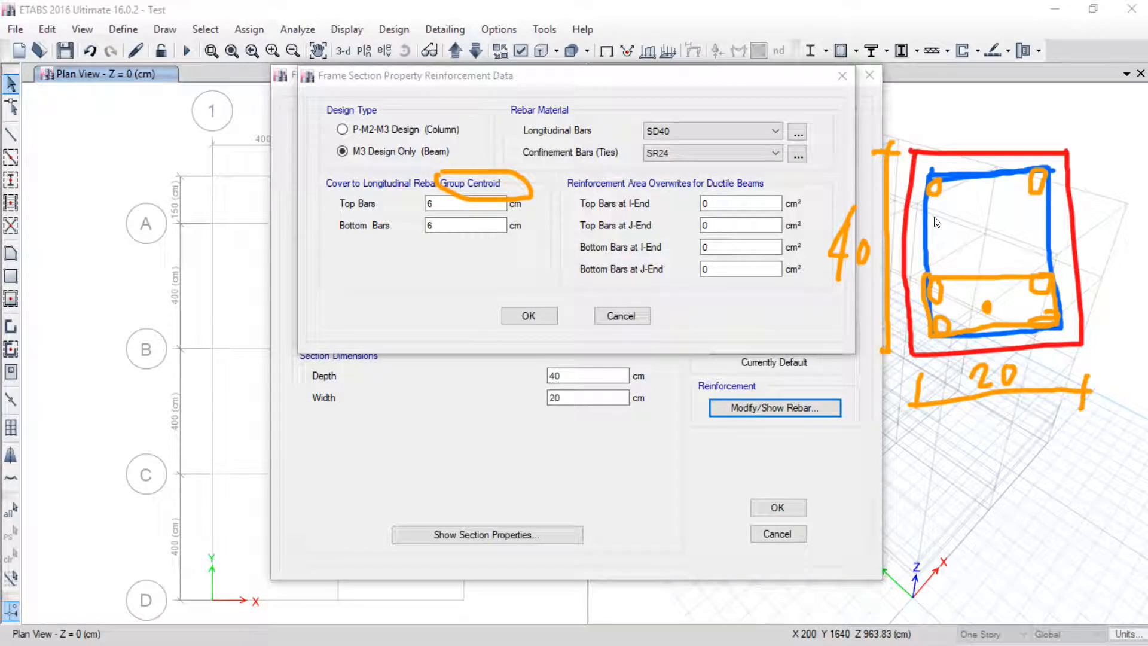
left_click_drag(303, 204, 391, 205)
left_click_drag(298, 235, 400, 236)
mouse_move(876, 227)
left_mouse_down()
mouse_move(1066, 221)
mouse_move(1076, 155)
mouse_move(870, 223)
left_mouse_up()
left_click_drag(943, 225, 959, 206)
mouse_move(1083, 281)
left_mouse_down()
mouse_move(1078, 381)
mouse_move(1070, 281)
left_mouse_up()
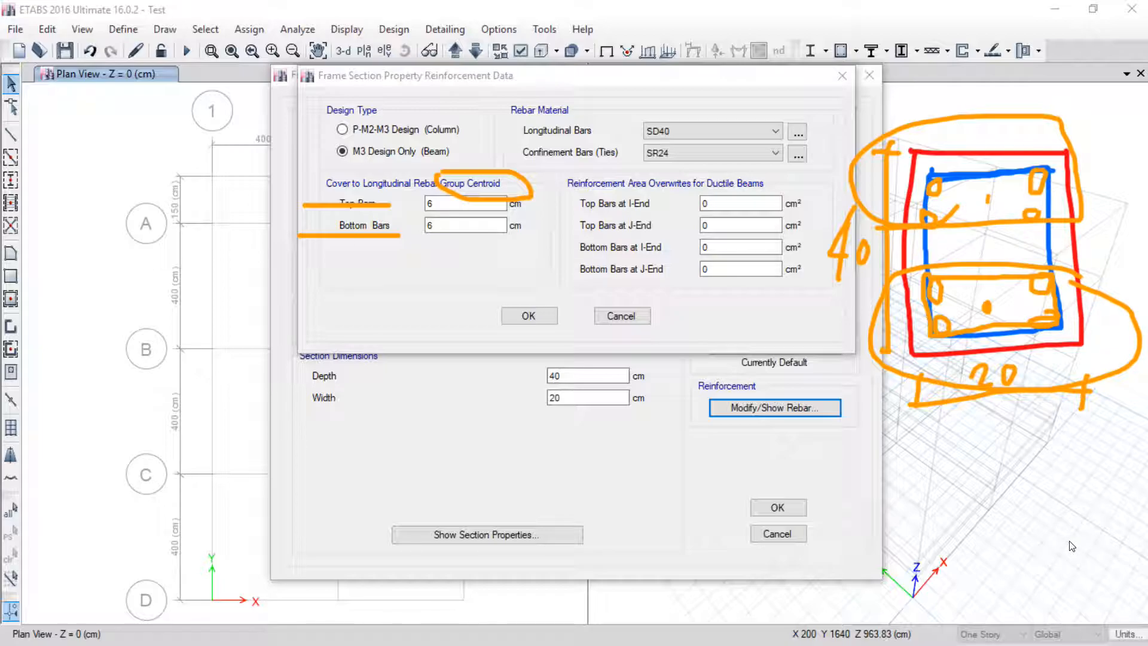
key("e")
mouse_move(905, 124)
left_mouse_down()
mouse_move(957, 295)
mouse_move(1068, 150)
mouse_move(960, 94)
mouse_move(909, 95)
mouse_move(901, 116)
left_mouse_up()
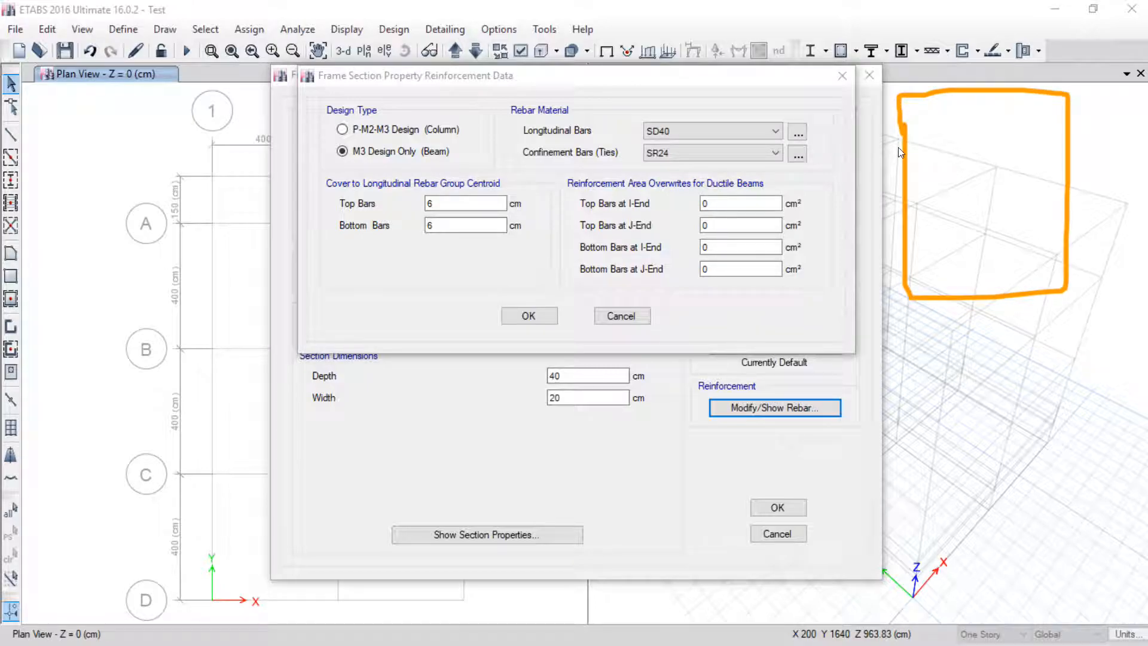
mouse_move(924, 280)
left_mouse_down()
mouse_move(1046, 276)
mouse_move(1045, 204)
left_mouse_up()
mouse_move(1048, 118)
left_mouse_down()
mouse_move(1022, 102)
mouse_move(936, 109)
mouse_move(915, 142)
mouse_move(924, 282)
mouse_move(929, 268)
left_mouse_up()
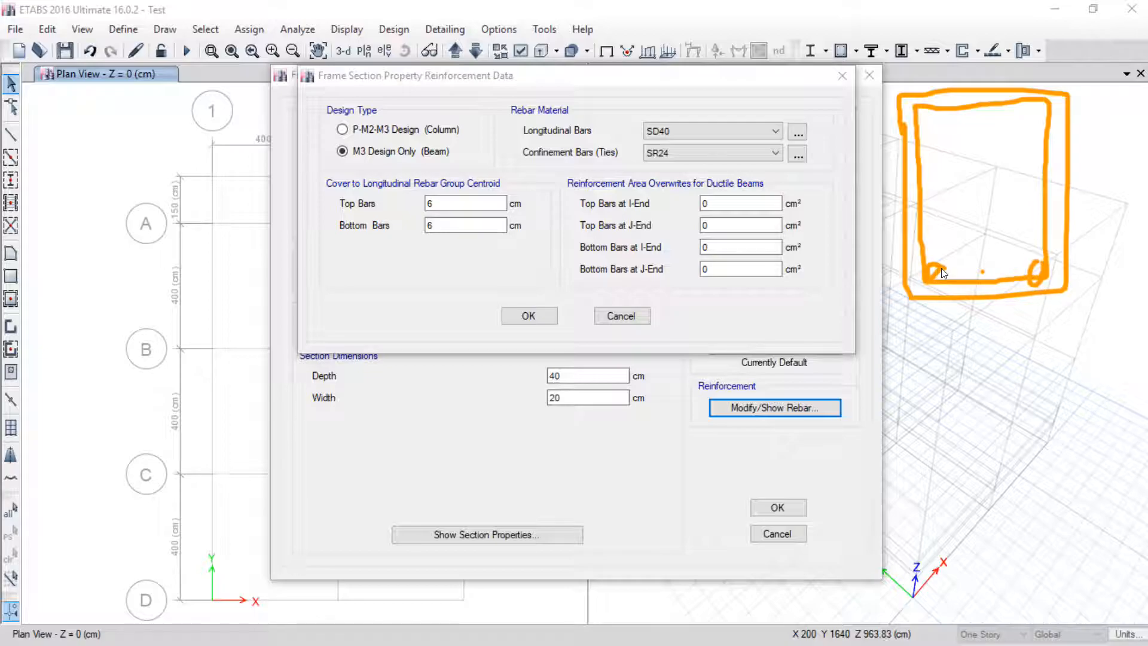
left_click(958, 272)
left_click(968, 272)
left_click_drag(1067, 293, 1131, 287)
left_click_drag(1046, 277, 1131, 272)
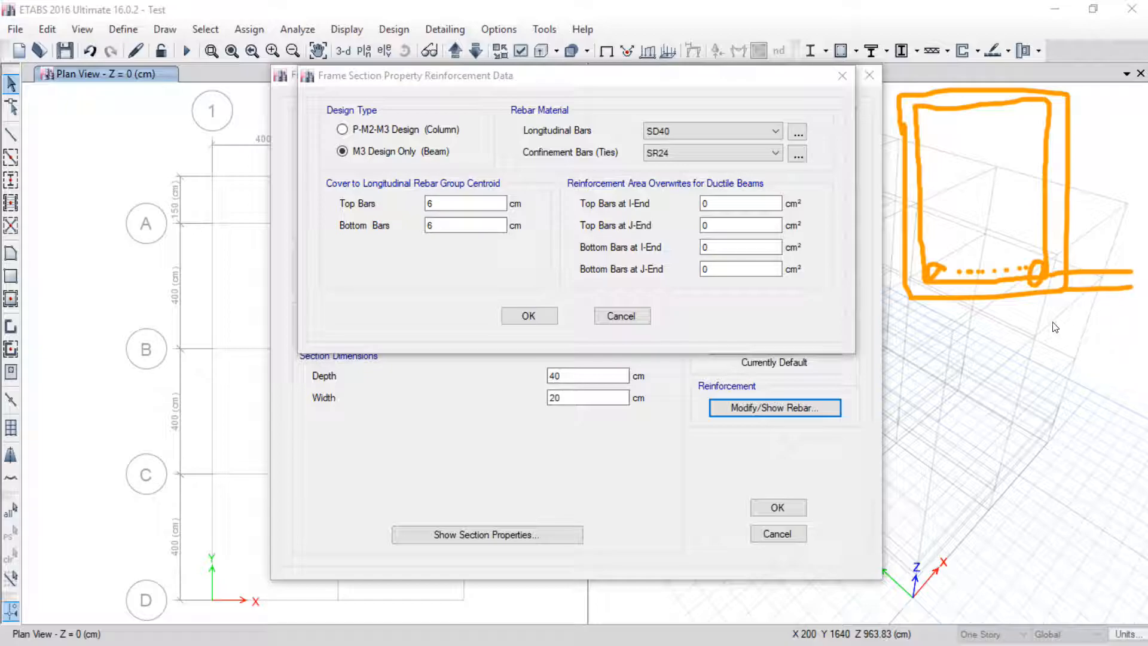
left_click_drag(1094, 265, 1094, 314)
left_click_drag(982, 282, 1031, 281)
left_click_drag(967, 301, 1075, 291)
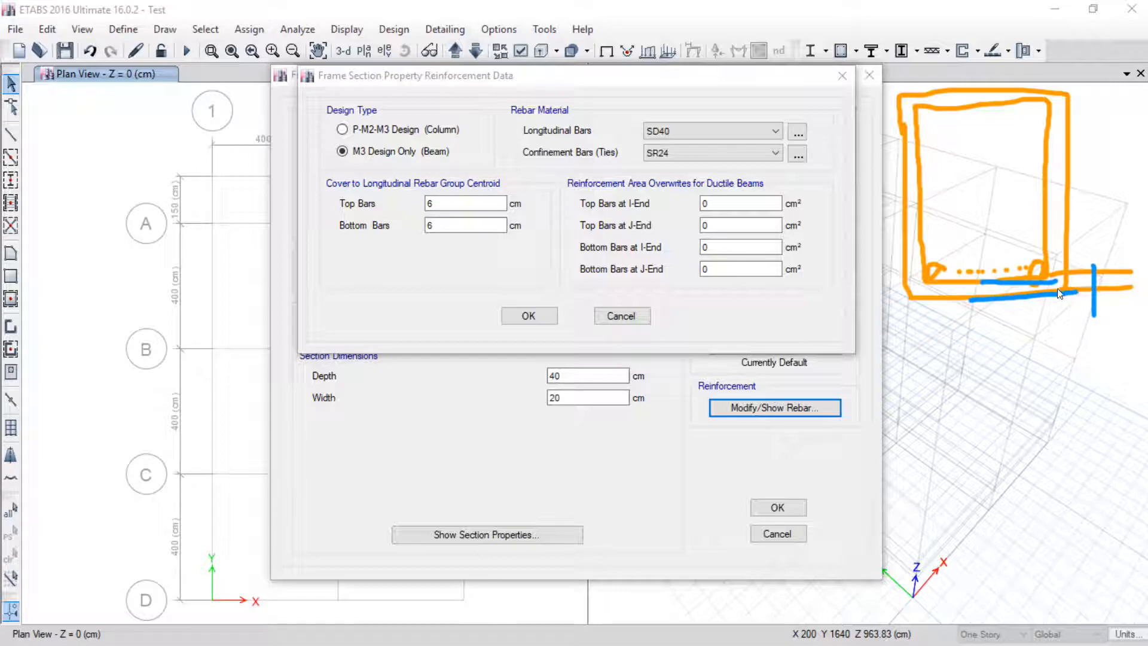
left_click_drag(973, 281, 1060, 278)
mouse_move(1126, 287)
left_mouse_down()
mouse_move(1136, 391)
mouse_move(1137, 346)
left_mouse_up()
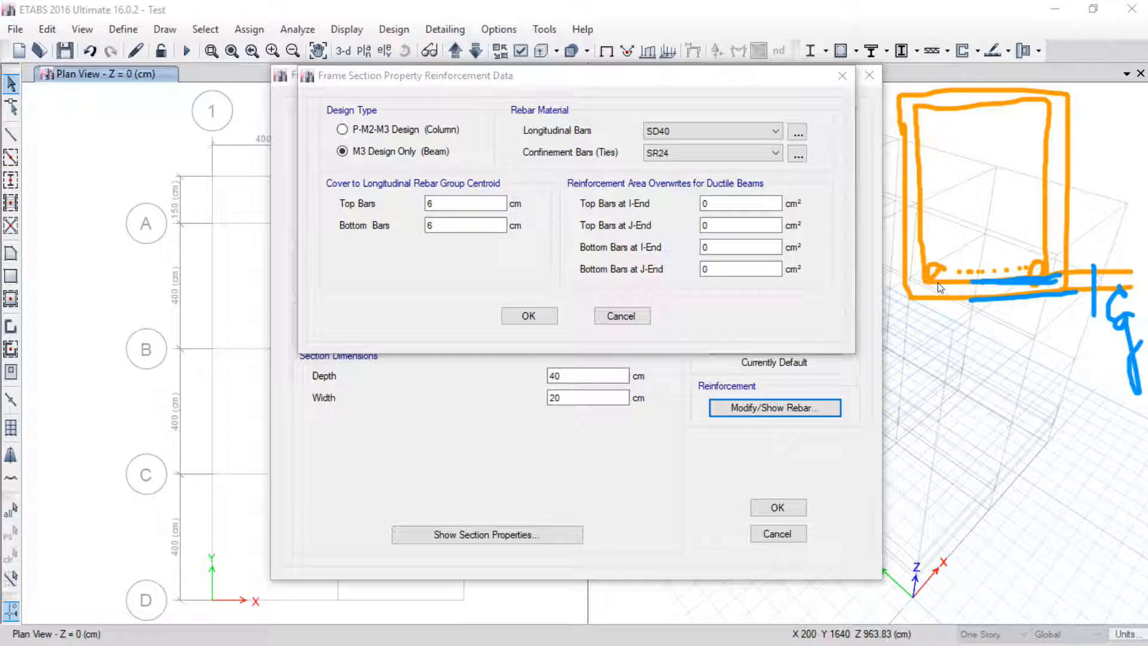
mouse_move(930, 325)
left_mouse_down()
mouse_move(915, 363)
mouse_move(986, 342)
mouse_move(973, 356)
left_mouse_up()
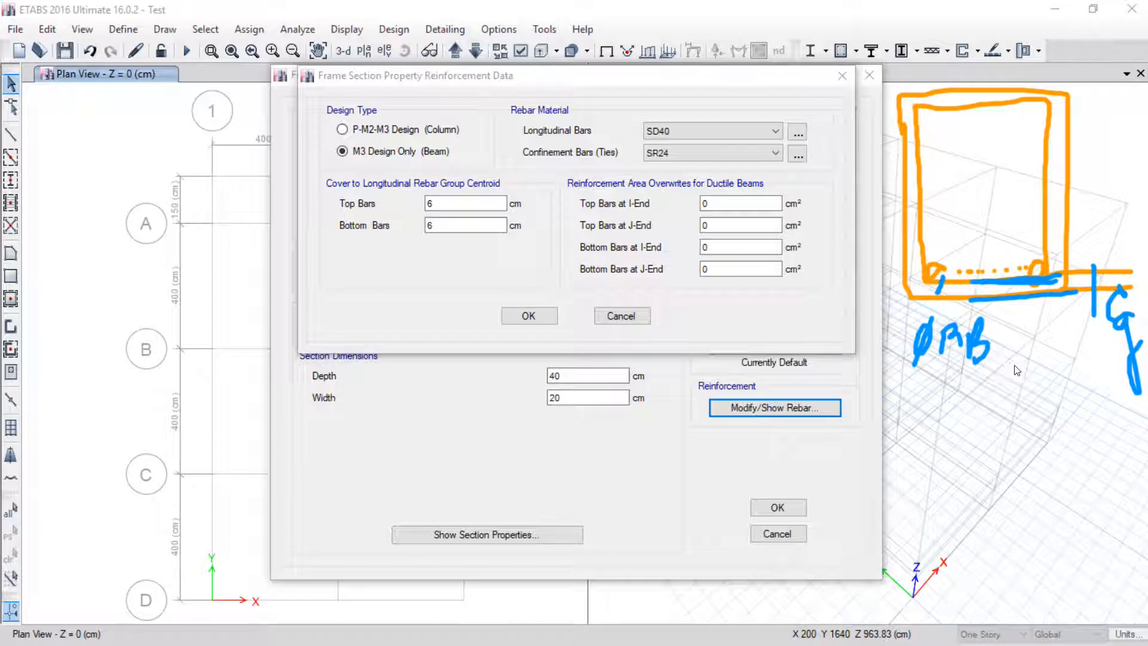
mouse_move(1014, 315)
left_mouse_down()
mouse_move(1011, 336)
mouse_move(1046, 351)
mouse_move(1055, 317)
mouse_move(1045, 375)
left_mouse_up()
left_click_drag(1076, 327, 1064, 360)
key("Escape")
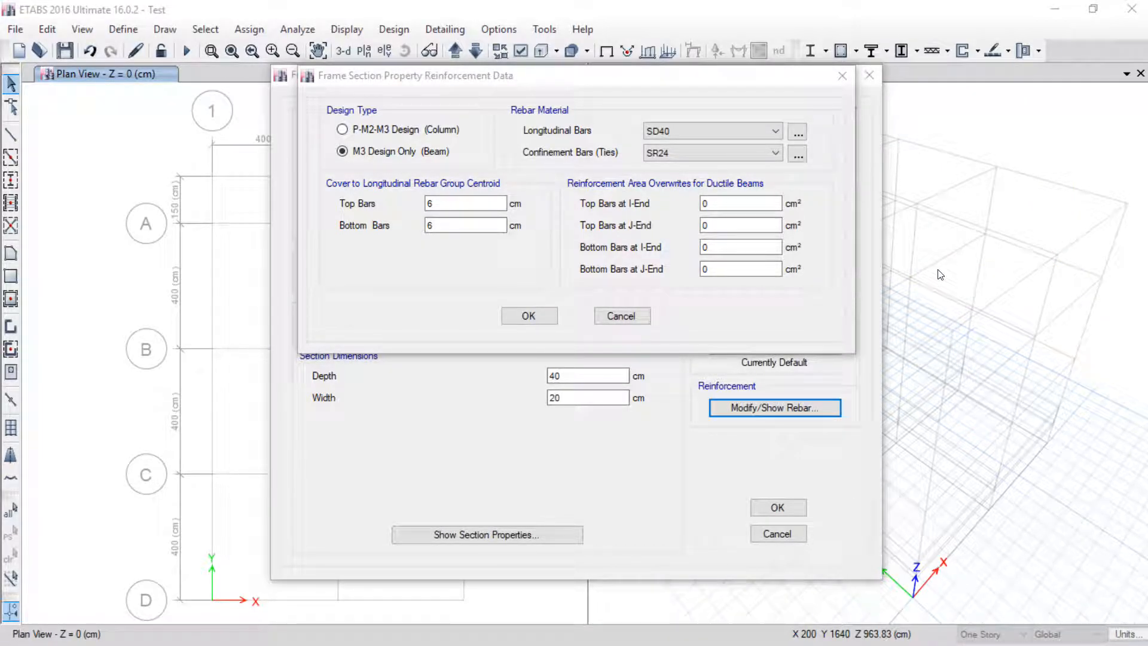
left_click_drag(939, 269, 944, 313)
type("cg+")
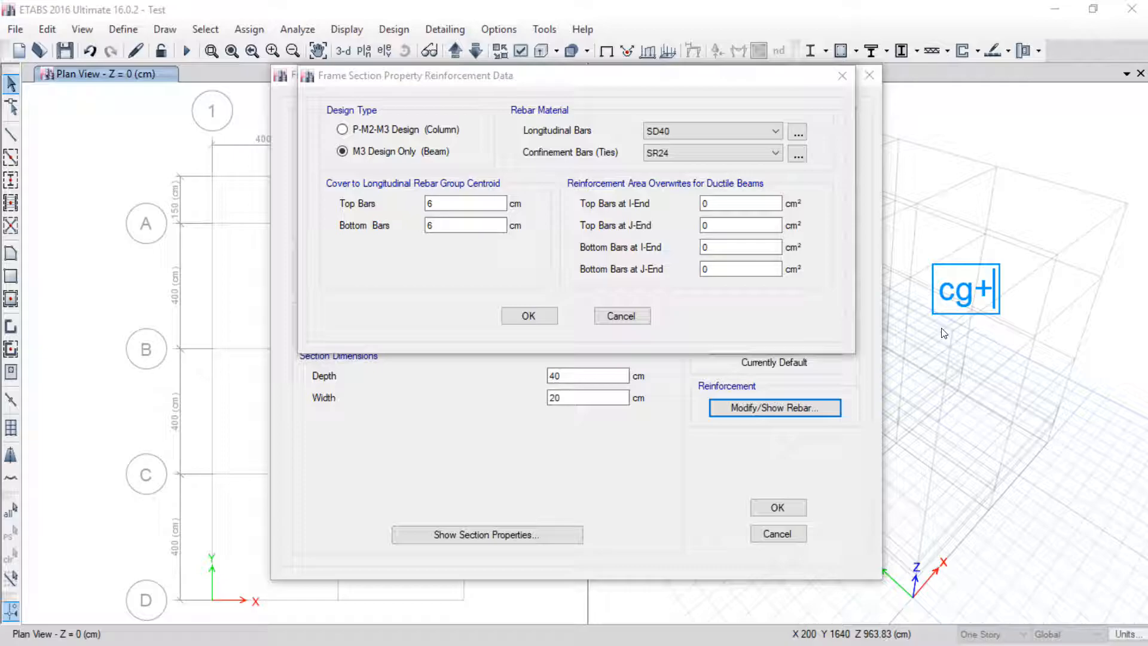
type("rb")
key("BackSpace")
key("BackSpace")
type("RB")
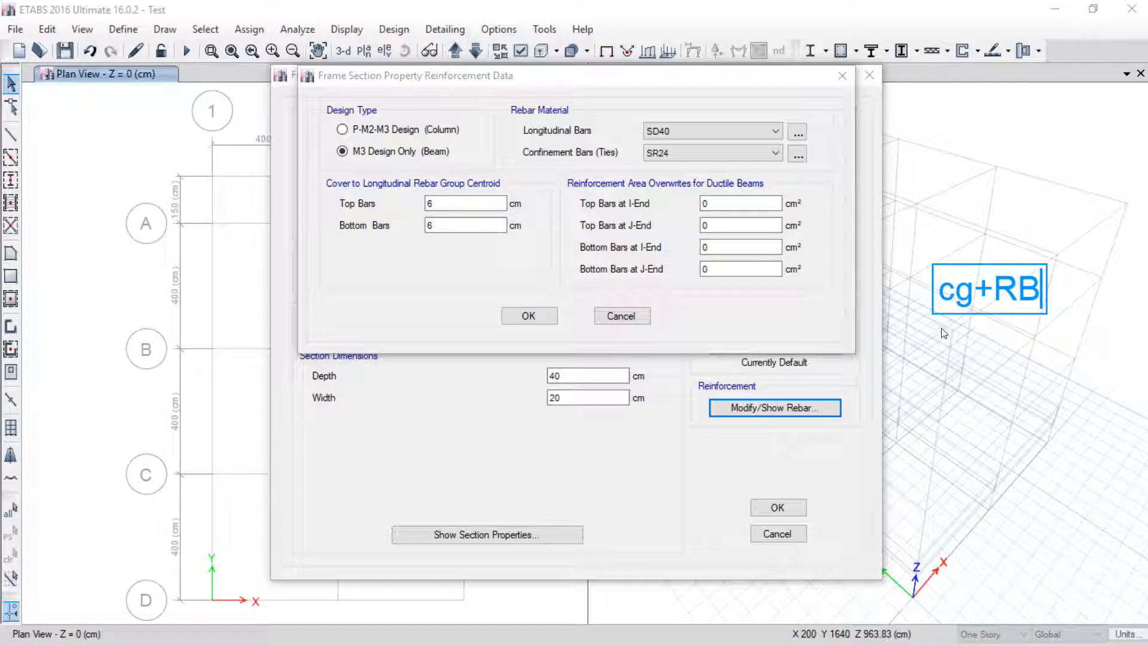
type("+")
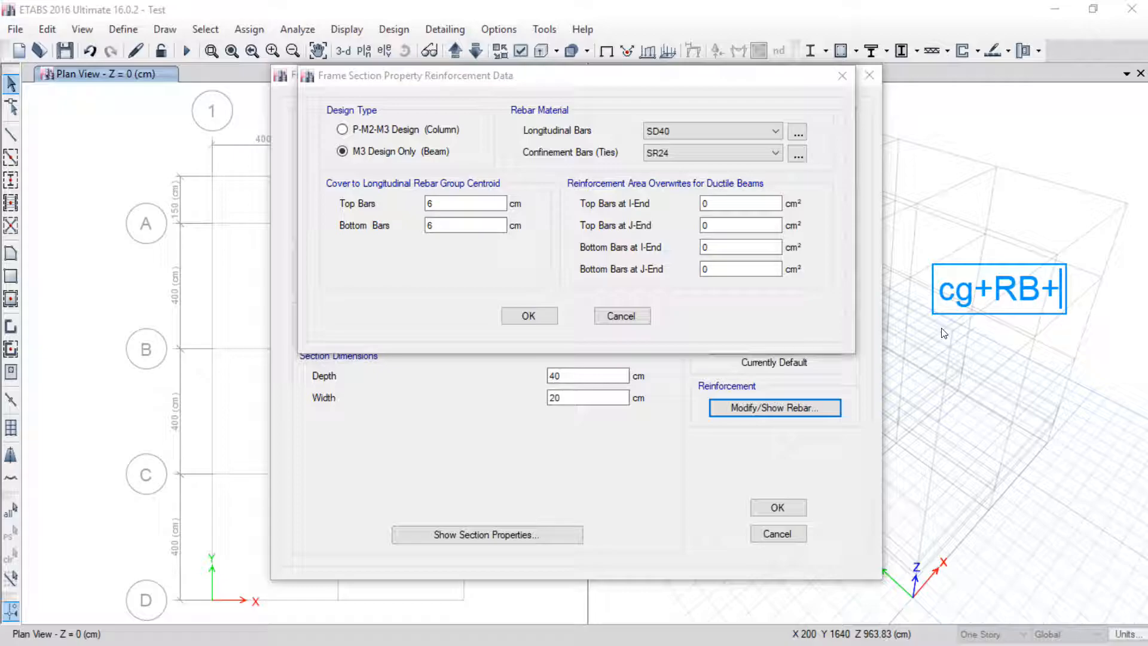
type("DB/2")
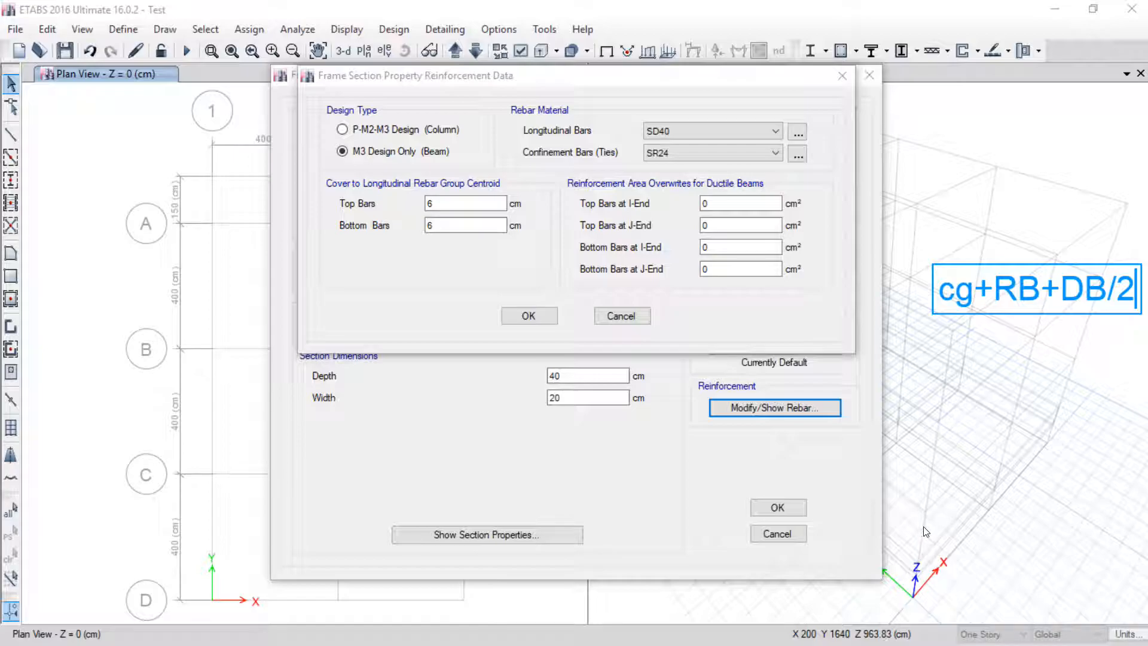
left_click(921, 497)
mouse_move(1112, 258)
left_mouse_down()
mouse_move(1124, 355)
mouse_move(1102, 258)
left_mouse_up()
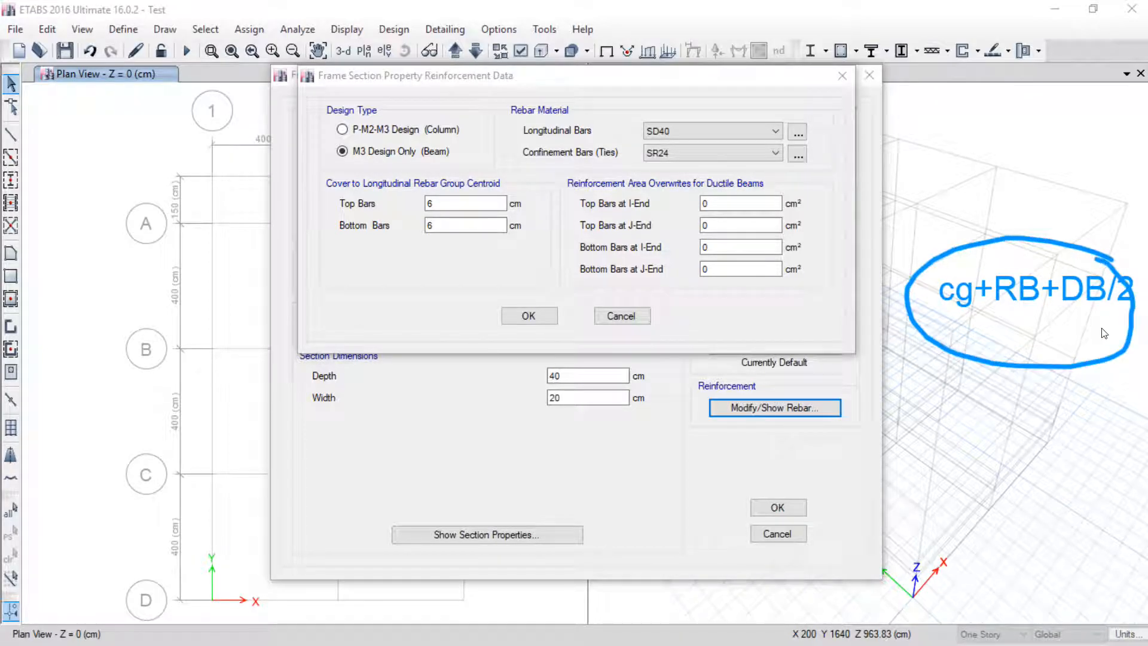
left_click(1095, 516)
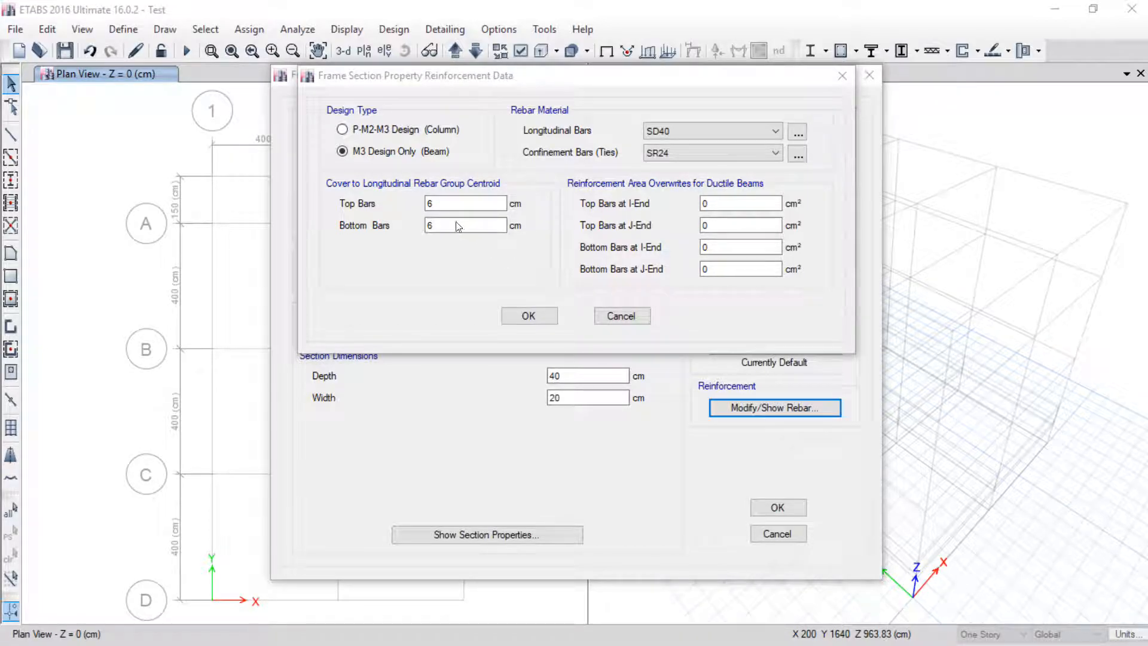
mouse_move(934, 295)
left_mouse_down()
mouse_move(894, 350)
mouse_move(976, 306)
left_mouse_up()
left_click_drag(897, 127, 959, 121)
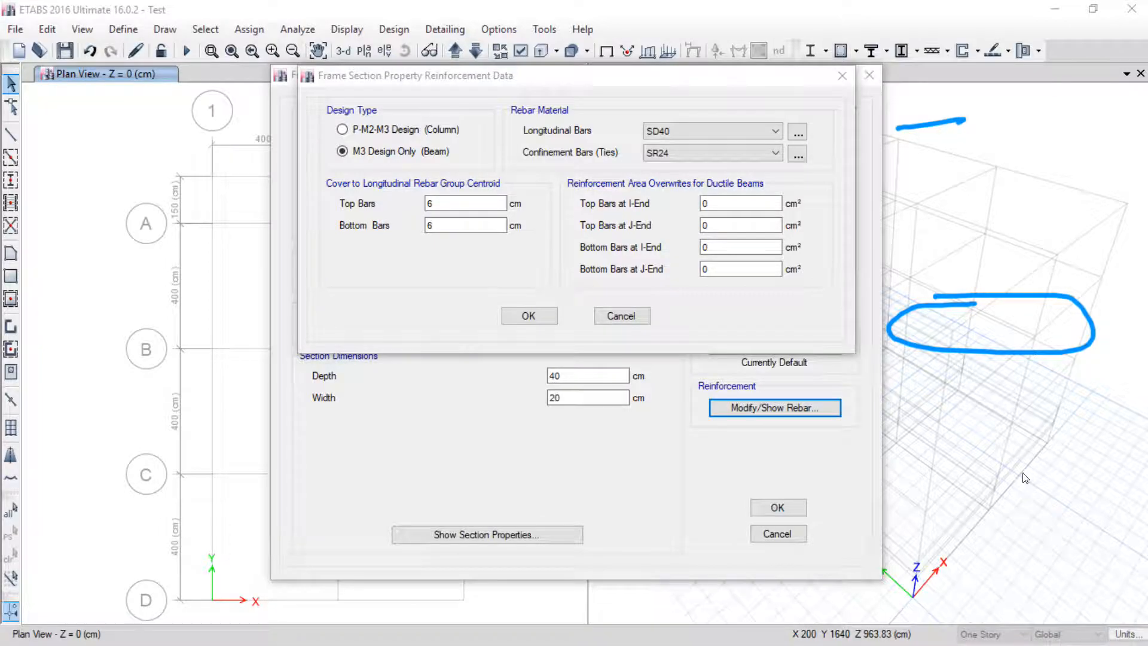
left_click(1050, 521)
left_click(911, 127)
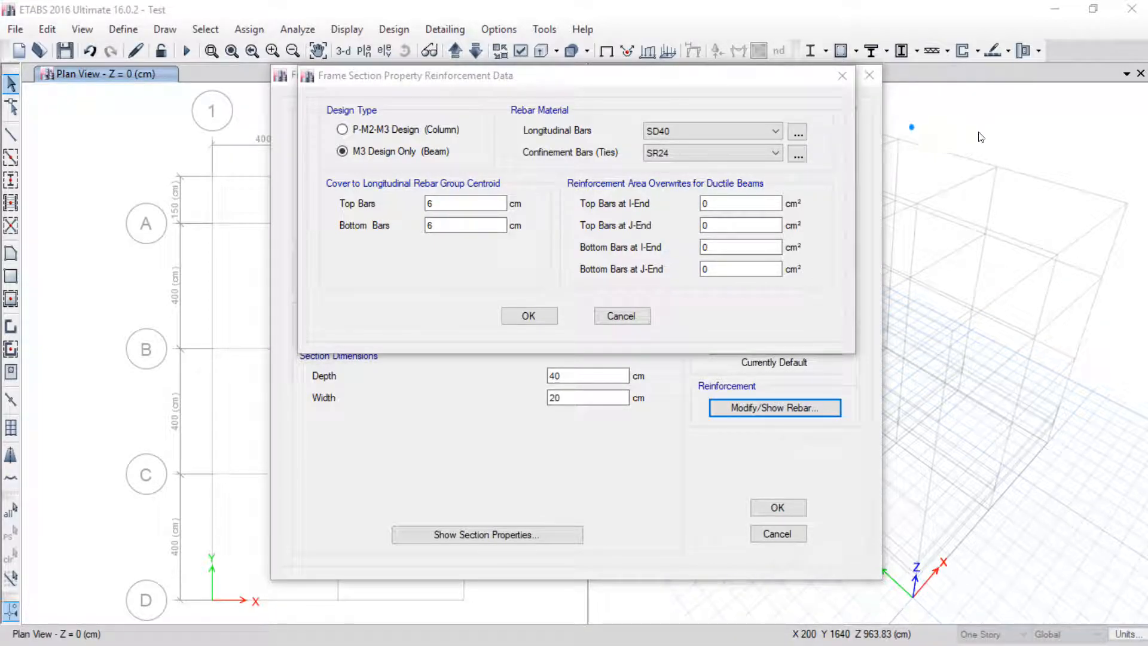
left_click_drag(905, 123, 1024, 122)
left_click_drag(898, 104, 1032, 99)
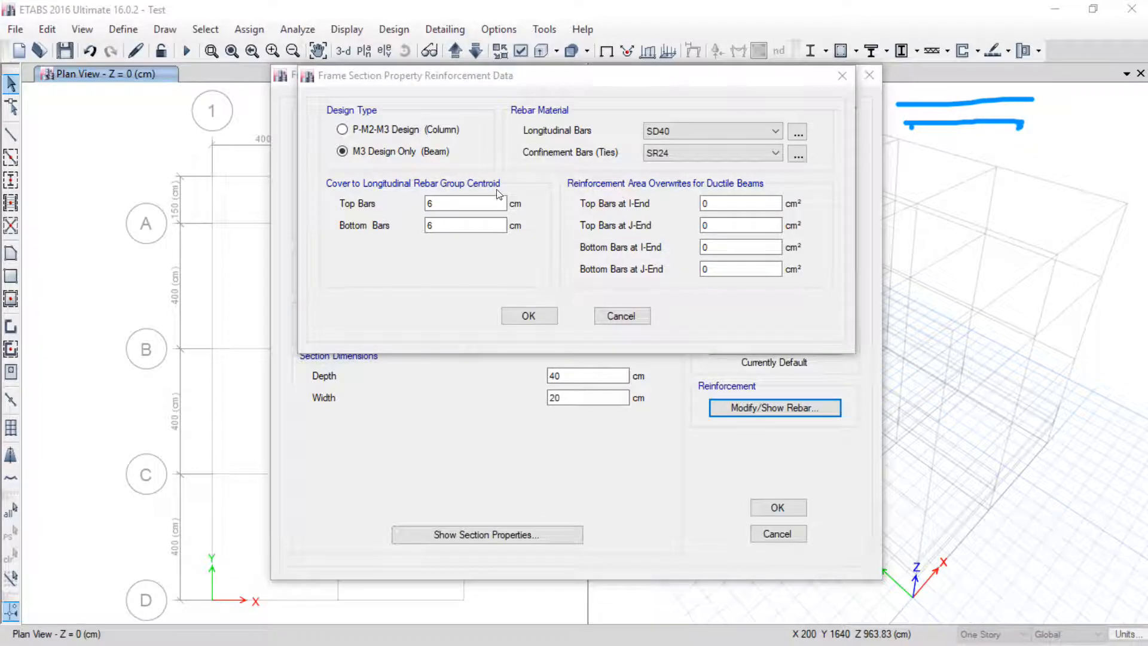
Step: Set the cover to the top bars' group centroid with the sum 5+6/10+12/20 cm
left_click_drag(461, 204, 410, 207)
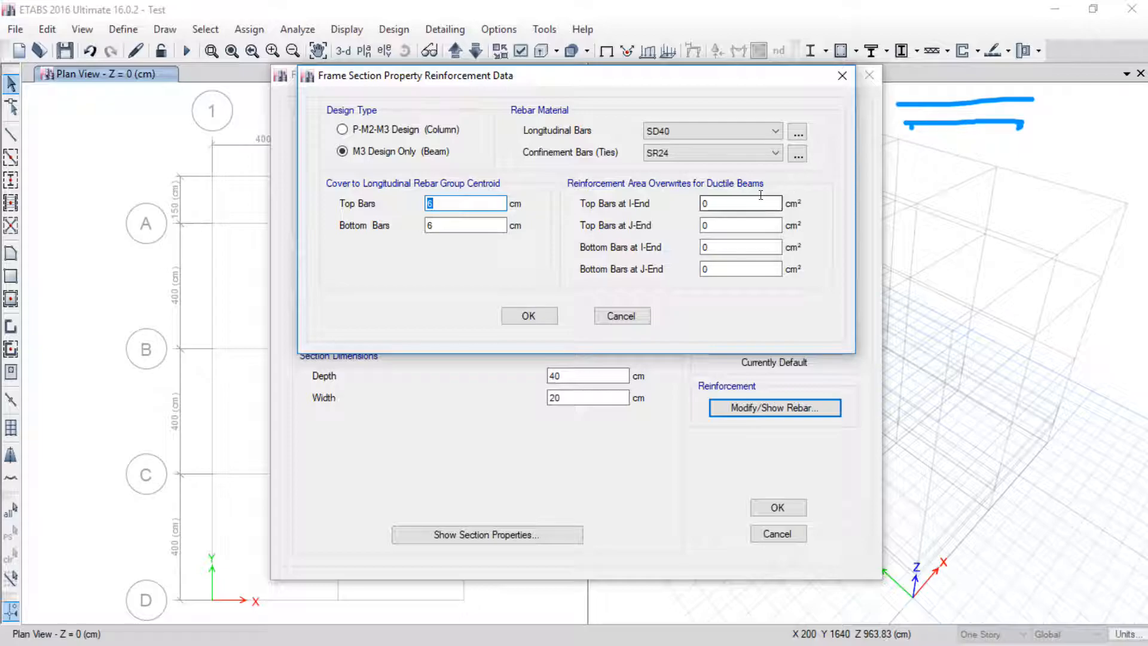
type("4")
key("BackSpace")
type("5")
left_click(427, 225)
left_click(429, 202)
type("+")
type("6/10+")
type("12")
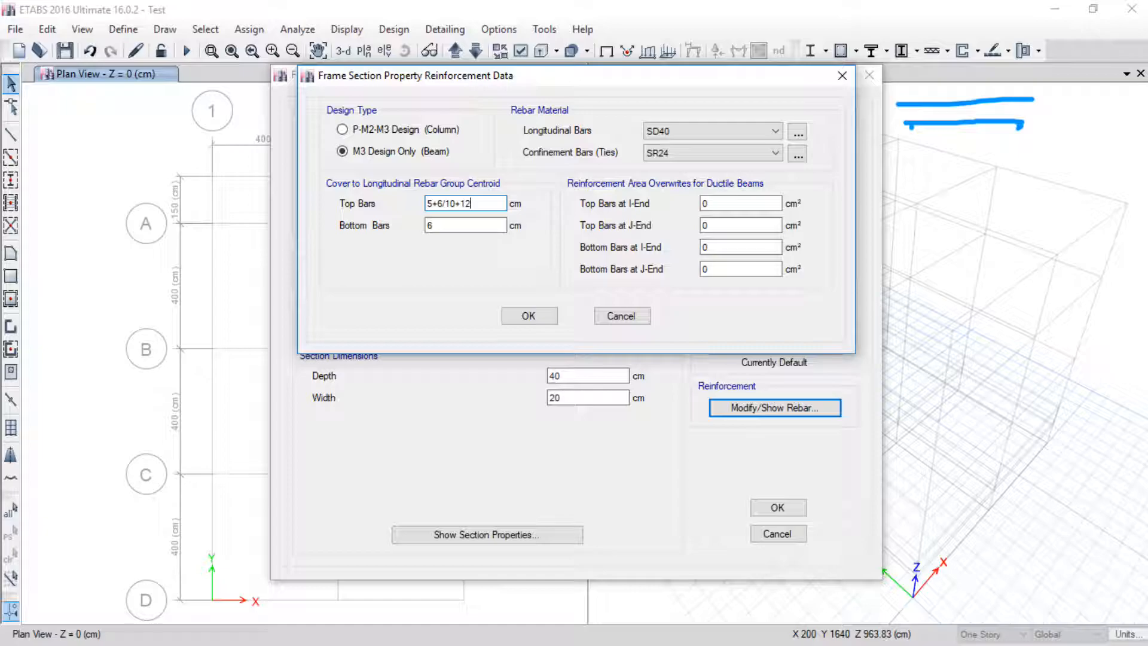
type("/20")
key("Return")
key("Tab")
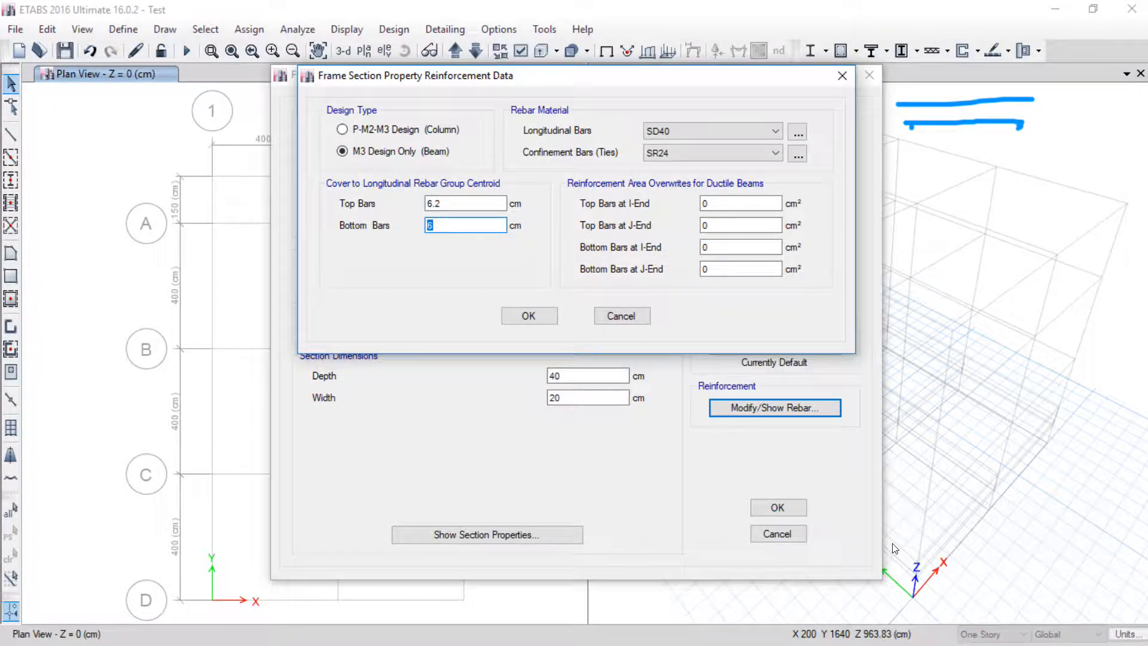
left_click_drag(899, 365, 1086, 366)
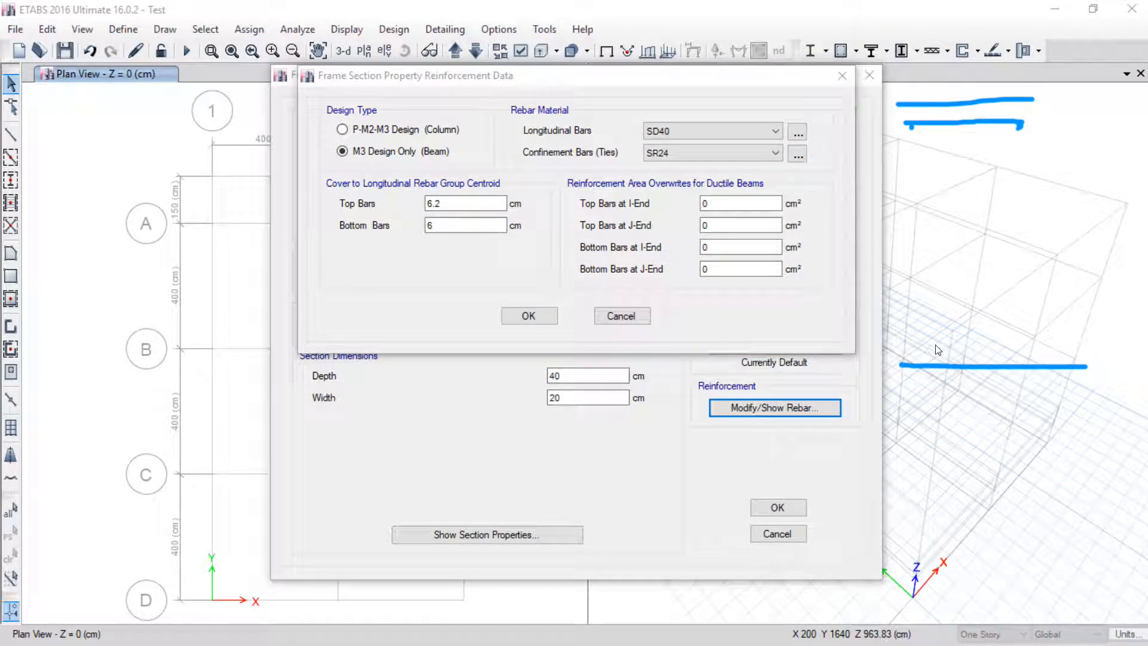
left_click_drag(919, 342, 1061, 343)
mouse_move(930, 323)
left_mouse_down()
mouse_move(927, 333)
mouse_move(933, 323)
left_mouse_up()
left_click_drag(926, 274, 933, 270)
left_click_drag(1049, 269, 1047, 270)
mouse_move(1055, 321)
left_mouse_down()
mouse_move(1040, 330)
mouse_move(1046, 344)
left_mouse_up()
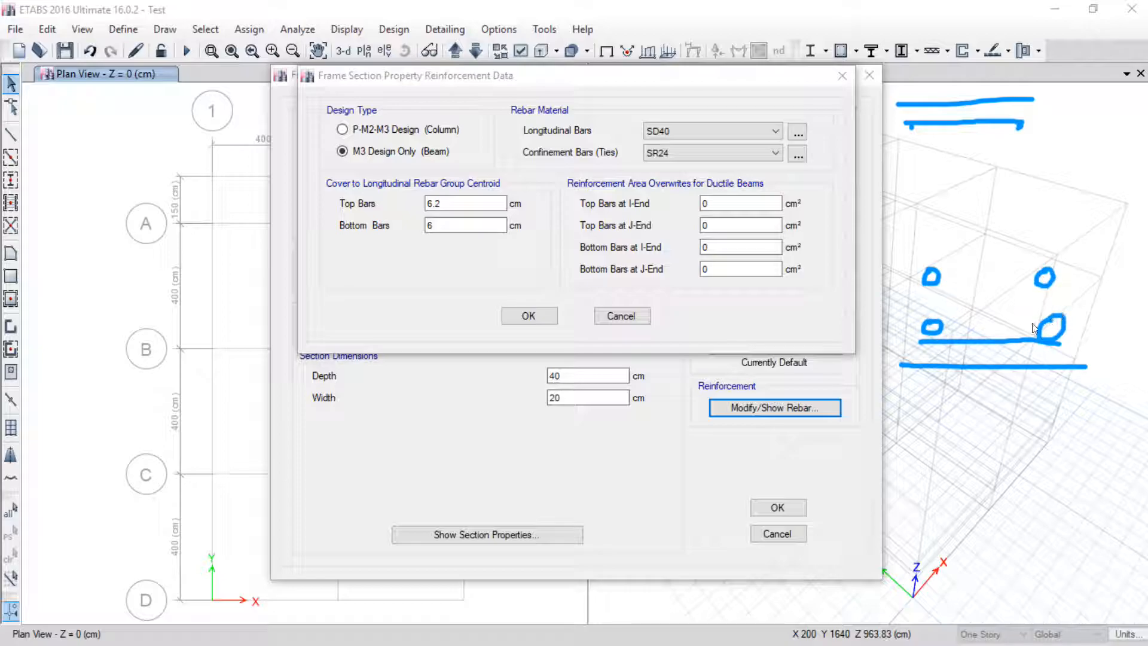
left_click_drag(896, 317, 920, 319)
mouse_move(890, 280)
left_mouse_down()
mouse_move(906, 279)
mouse_move(903, 338)
left_mouse_up()
left_click_drag(894, 282, 928, 283)
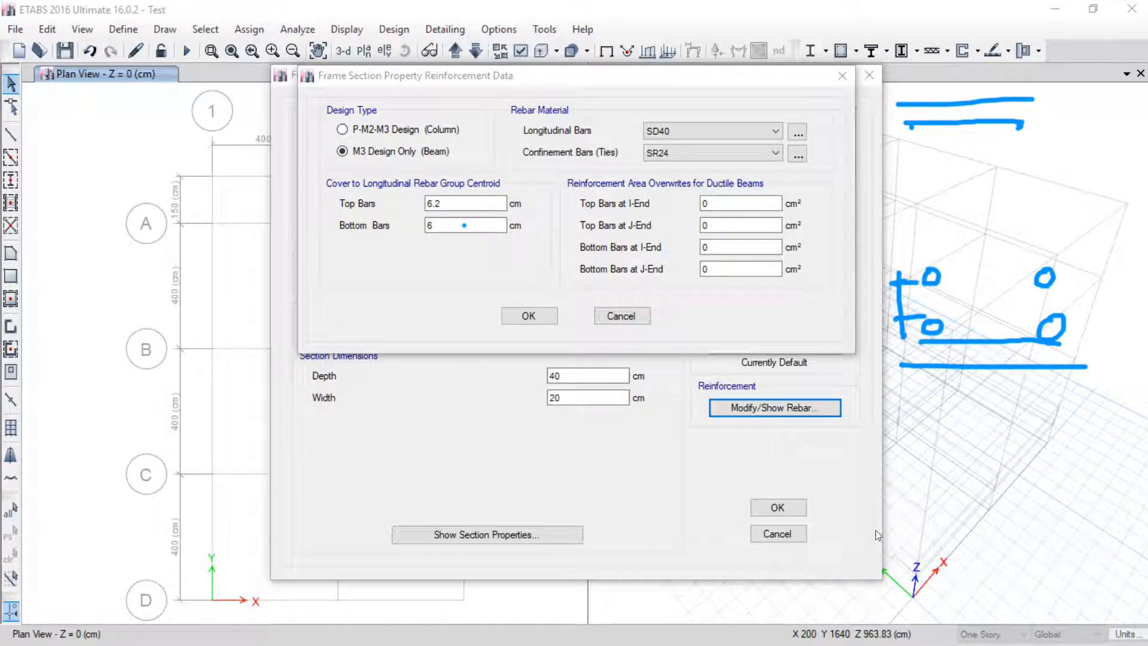
Step: Try to enter the cover to the bottom bars' group centroid as a sum beginning 5+0.6+12
left_click(439, 223)
double_click(440, 223)
type("5")
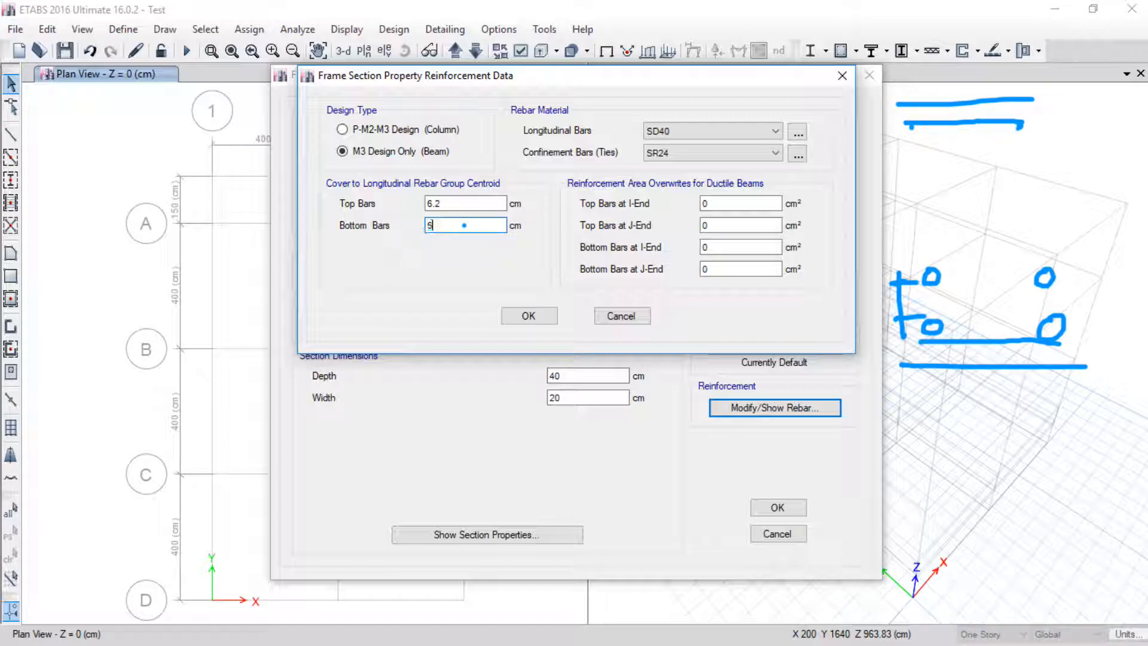
type("+")
type("6/")
type("10")
key("BackSpace")
key("BackSpace")
key("BackSpace")
key("BackSpace")
type(".6")
type("6+")
key("Return")
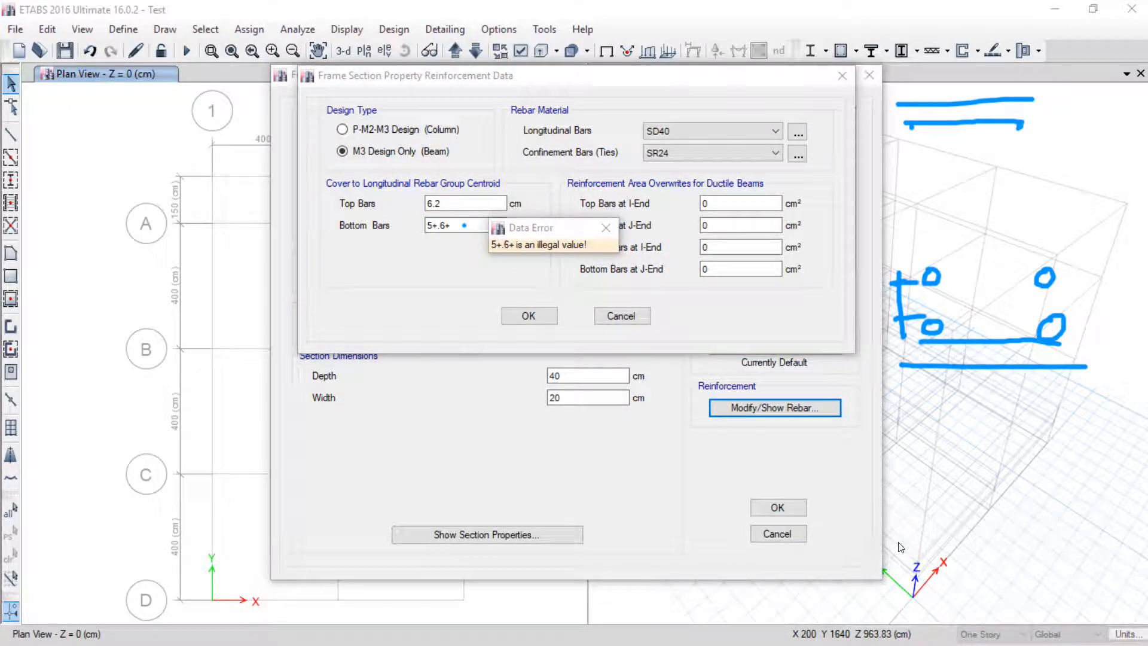
left_click_drag(1055, 330, 1087, 326)
left_click(606, 227)
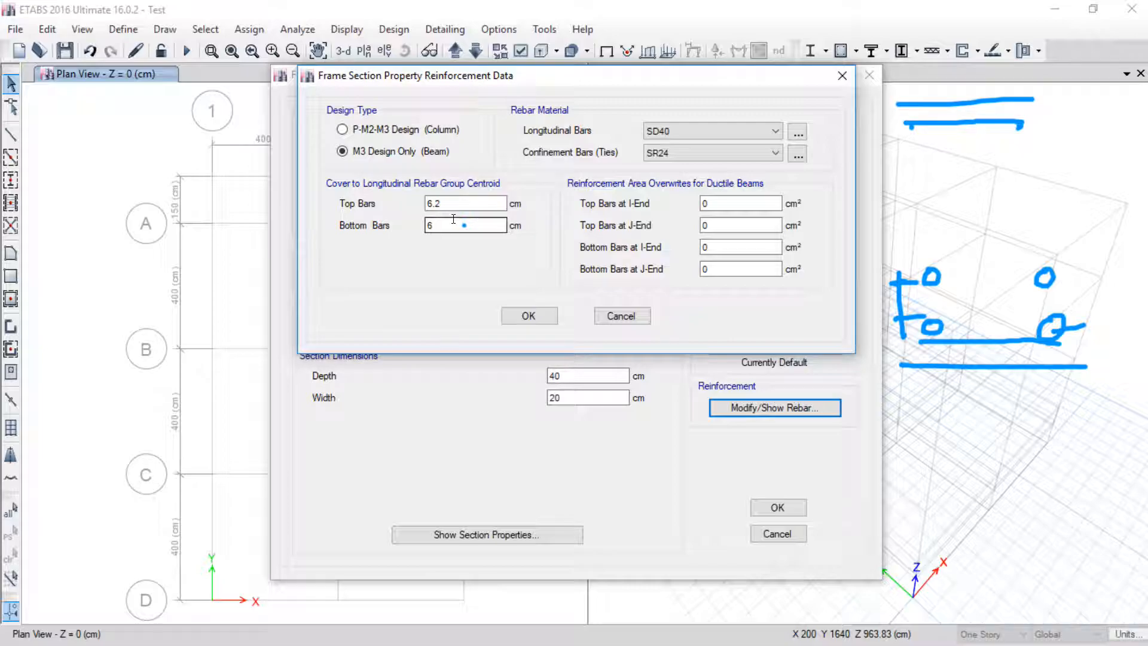
type("5+0.6+12+")
left_click(894, 530)
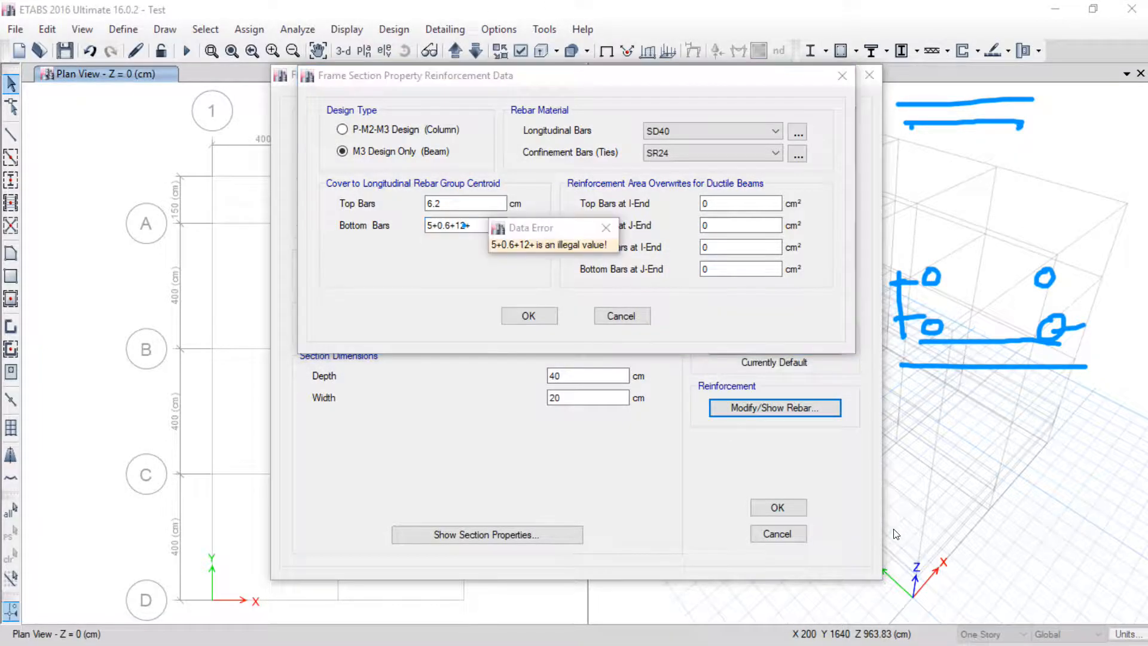
left_click(988, 303)
left_click(925, 224)
left_click(1040, 224)
left_click(987, 275)
left_click_drag(990, 303, 876, 302)
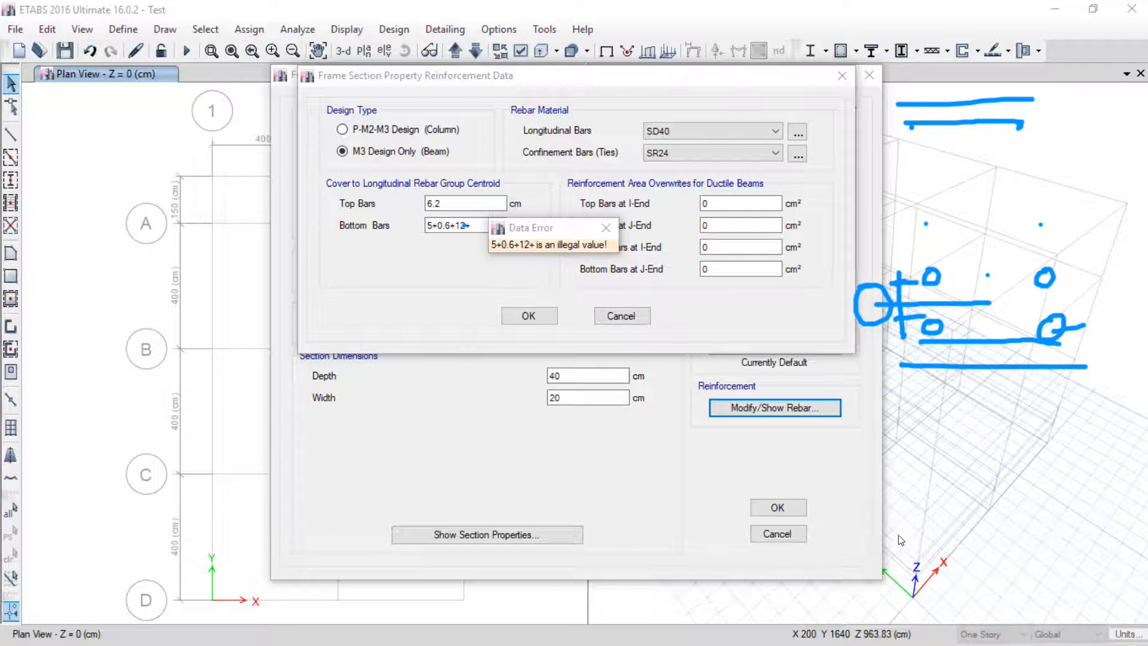
Step: Set the cover to the bottom bars' group centroid with the sum 5+0.6+1.2+2.5/2 cm and accept the GB-200x400mm section
left_click(605, 228)
double_click(462, 224)
type("5")
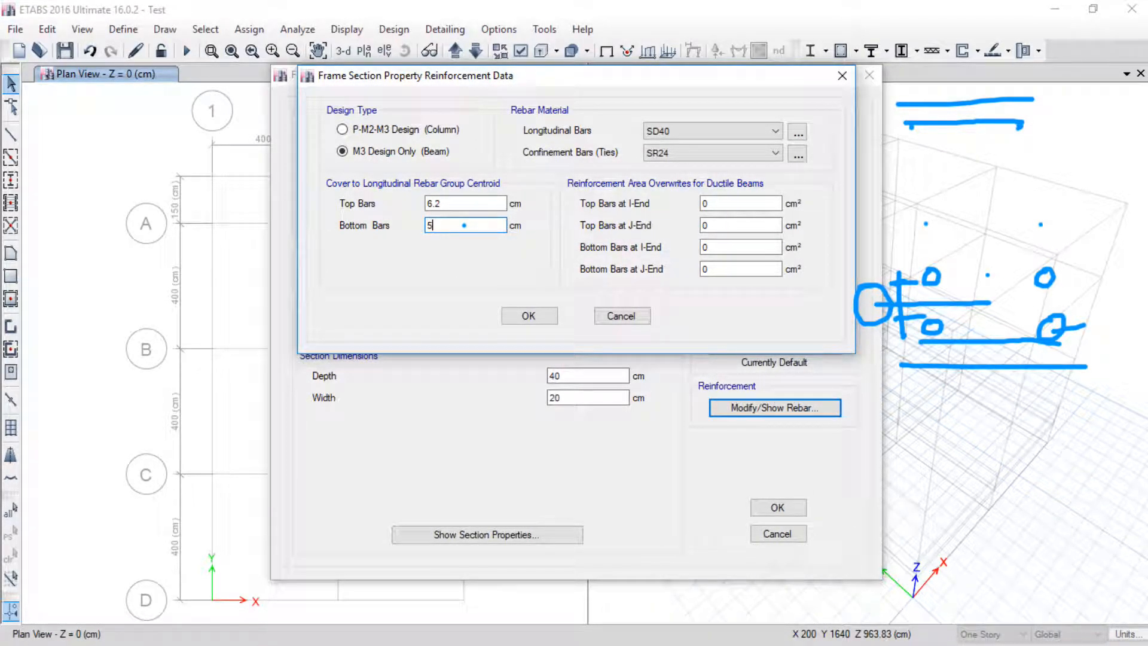
type("+0.6+1.2+2.5/2")
key("Return")
left_click(518, 318)
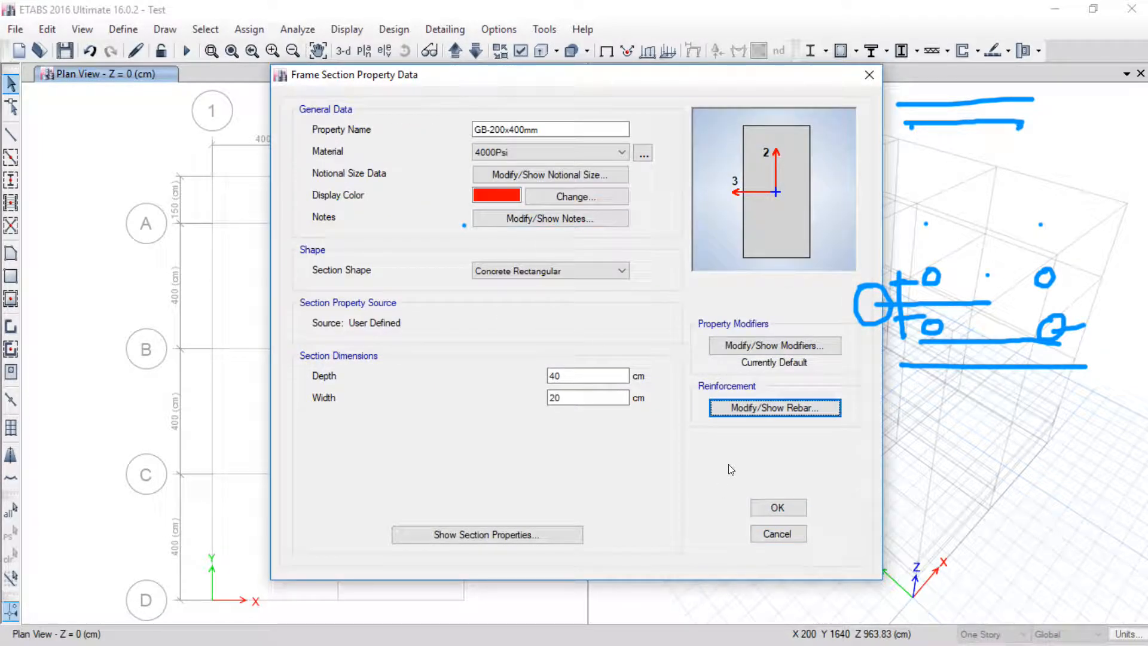
left_click(777, 508)
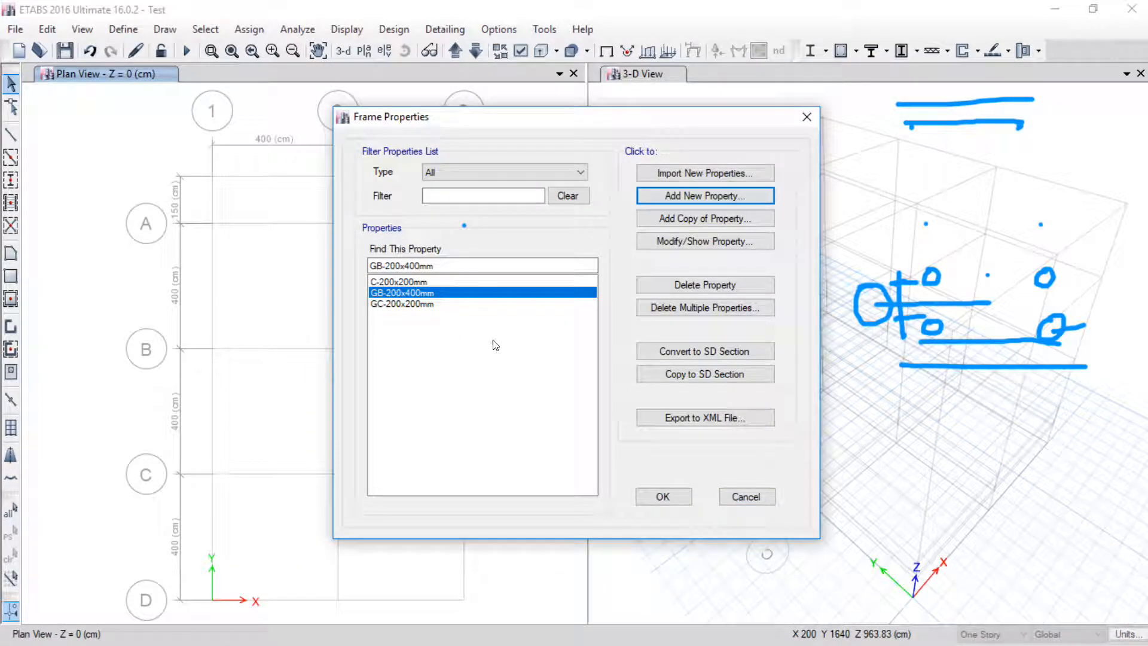
Step: Add a copy of the GB-200x400mm frame section and begin its name with B-200
left_click(449, 283)
left_click(445, 289)
left_click(445, 283)
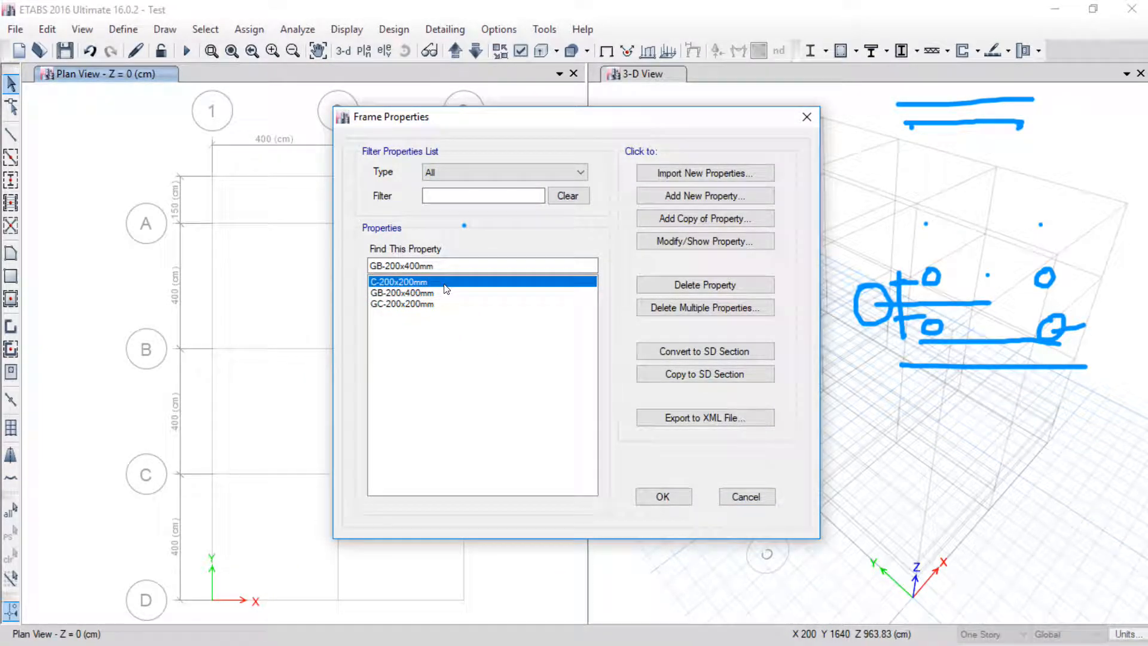
left_click(448, 293)
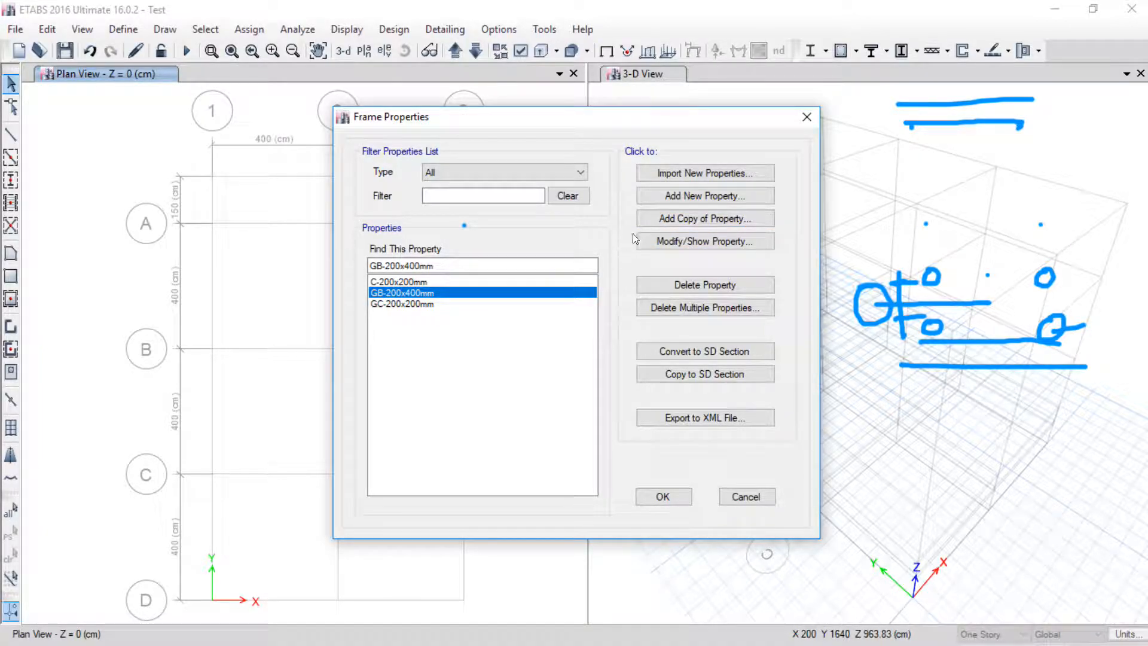
left_click(651, 222)
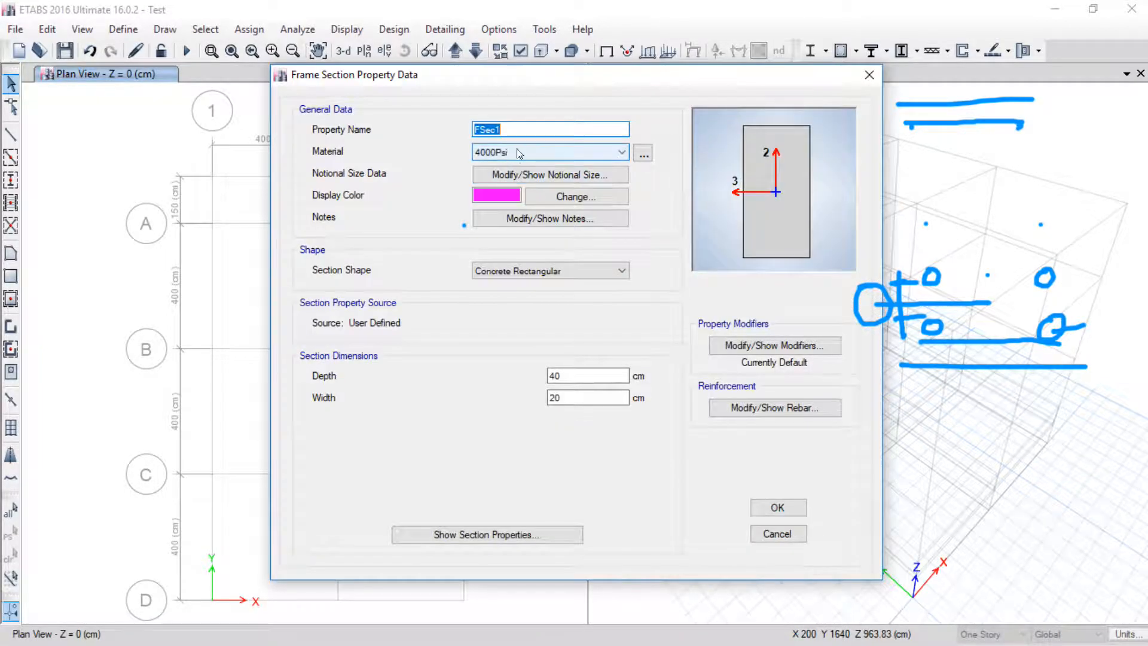
type("B-200")
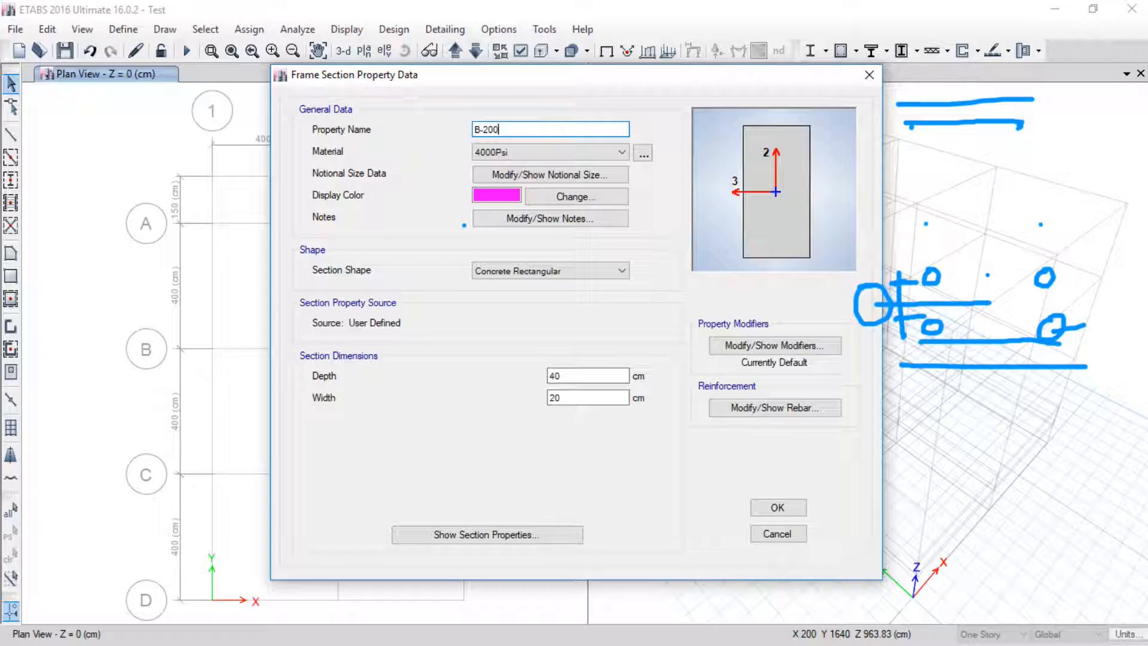
Step: Switch to AutoCAD and measure the depth of the hatched concrete beam section in Drawing1
key("super")
left_click(435, 628)
scroll(604, 380, "down", 4)
scroll(604, 380, "down", 4)
middle_click_drag(584, 323, 573, 476)
middle_click_drag(600, 297, 586, 461)
scroll(569, 321, "up", 6)
middle_click_drag(569, 320, 547, 392)
type("di")
key("Return")
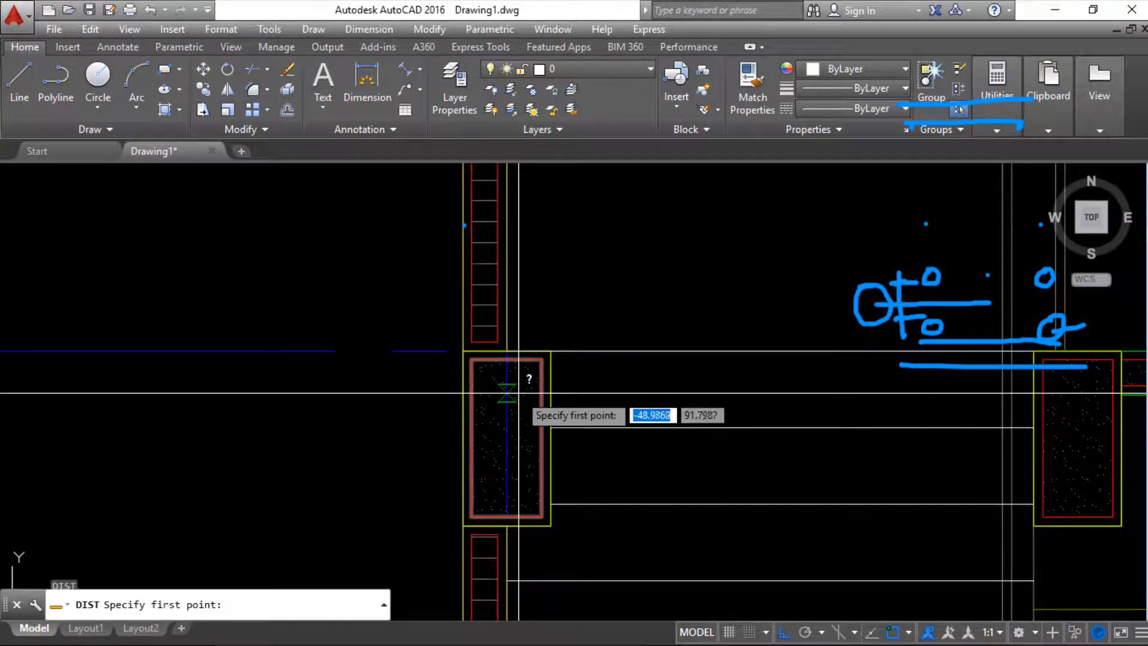
left_click(463, 351)
key("Escape")
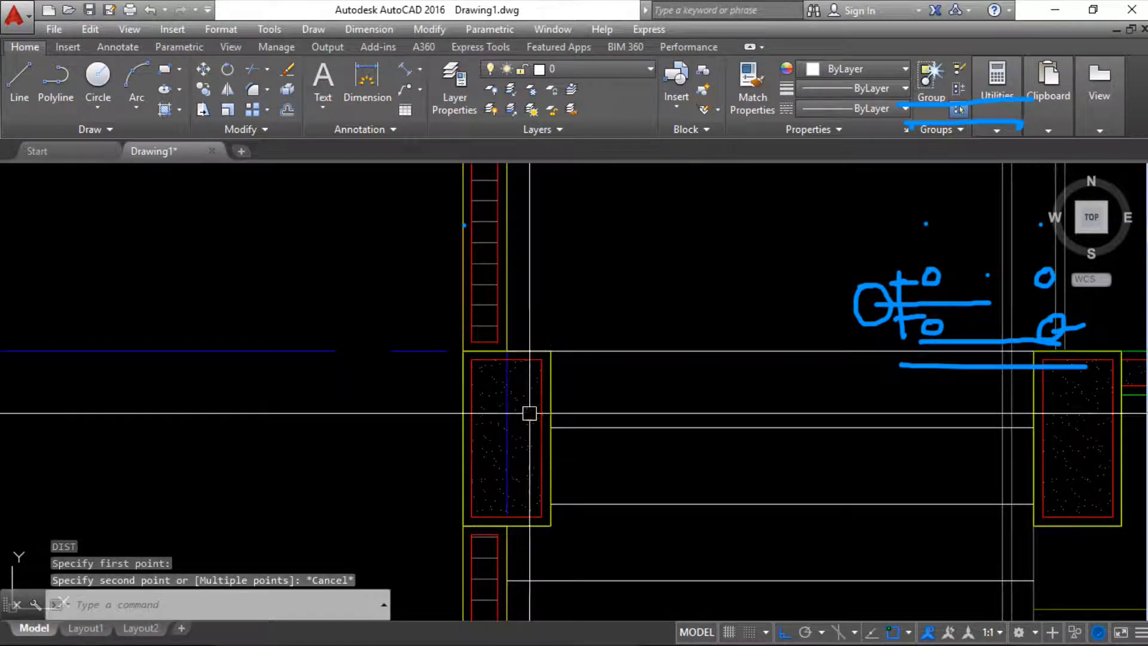
key("Return")
left_click(463, 526)
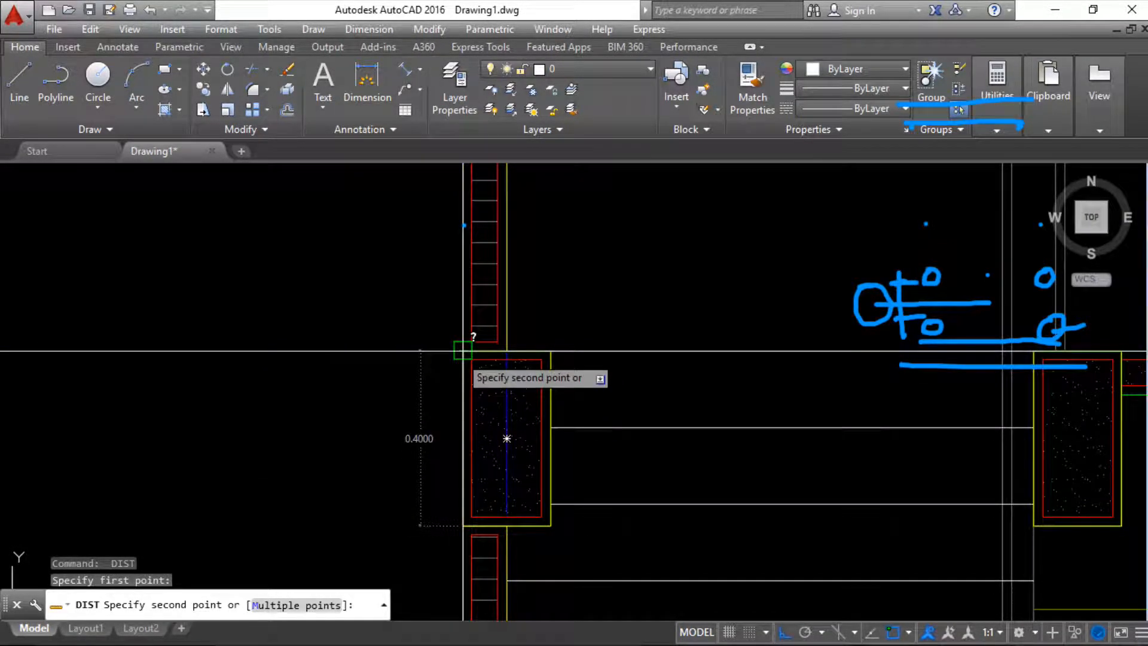
key("Escape")
Step: Switch back to ETABS, complete the copied section's name as B-200x400mm and assign it the material Con-250ksc
key("super")
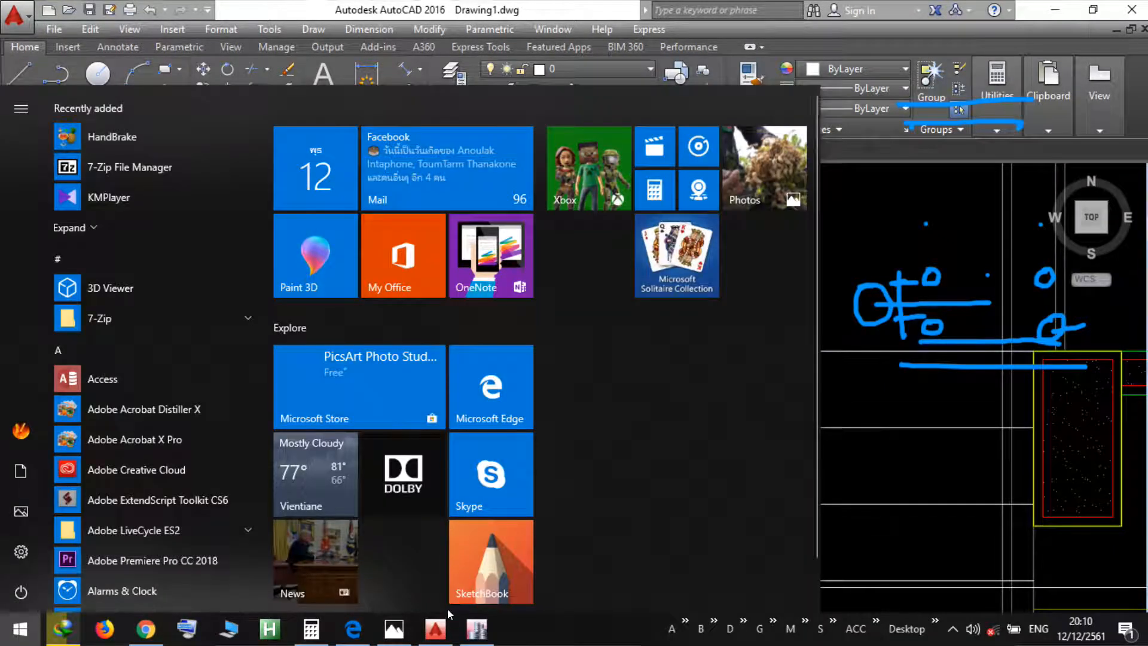
left_click(477, 630)
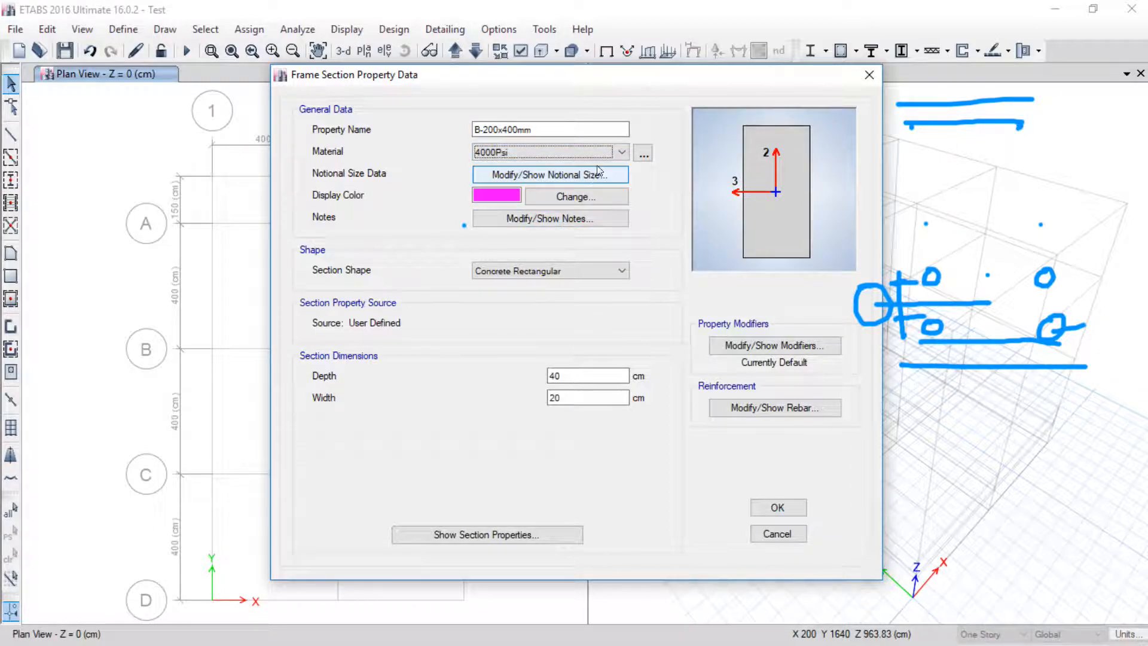
key("super")
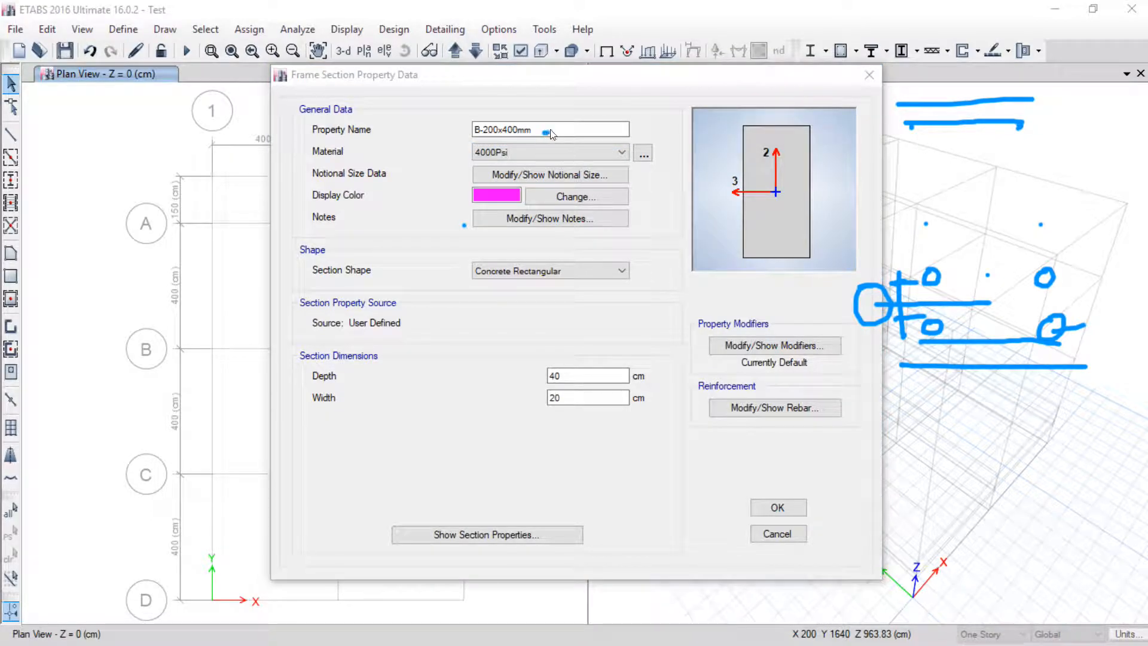
left_click_drag(542, 336, 528, 310)
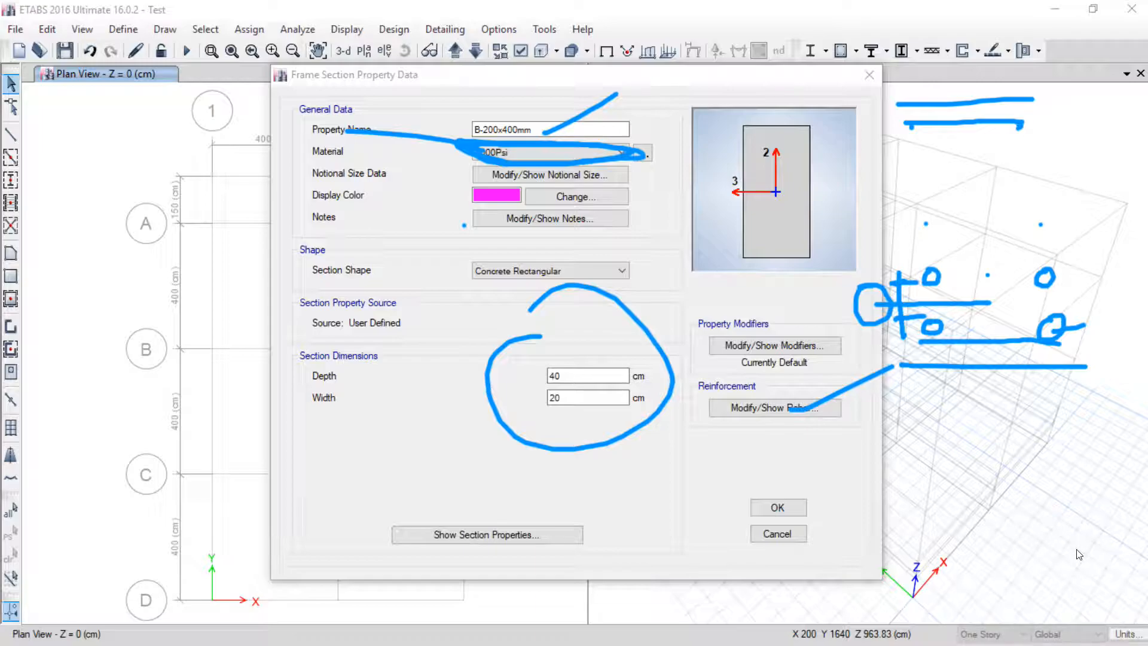
key("Escape")
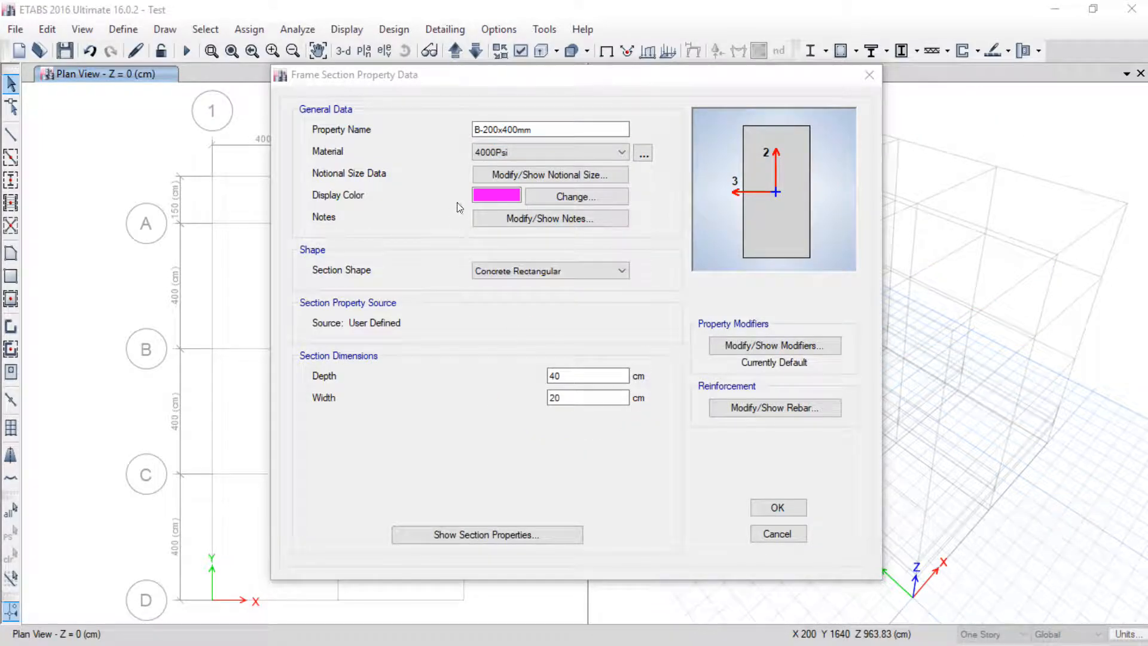
left_click(518, 155)
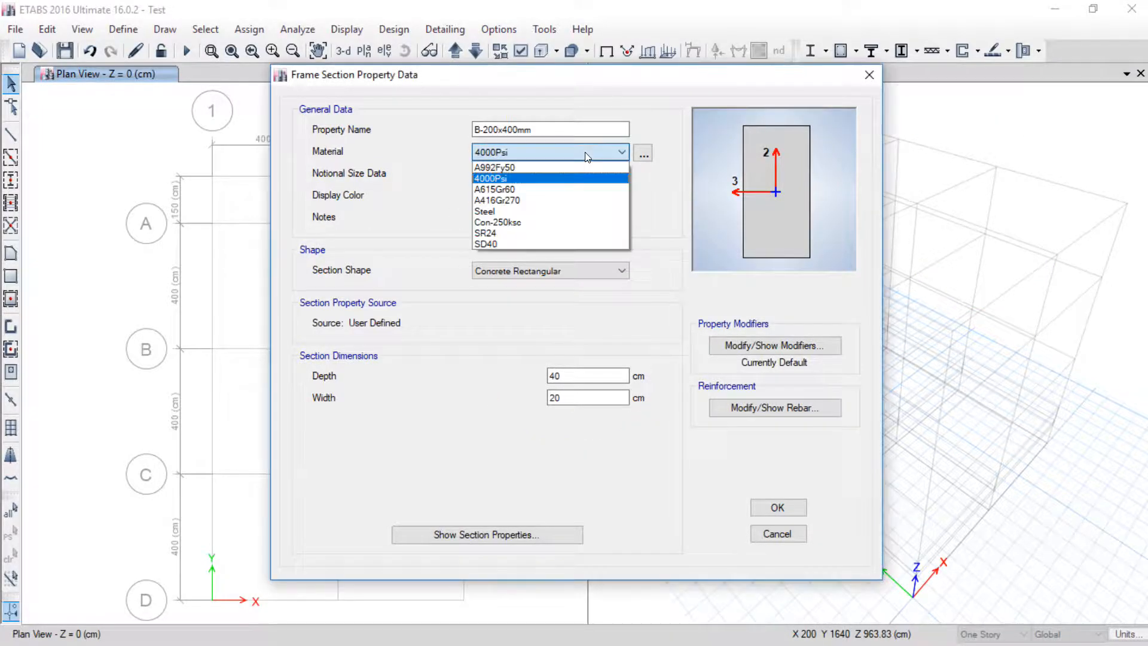
left_click(489, 223)
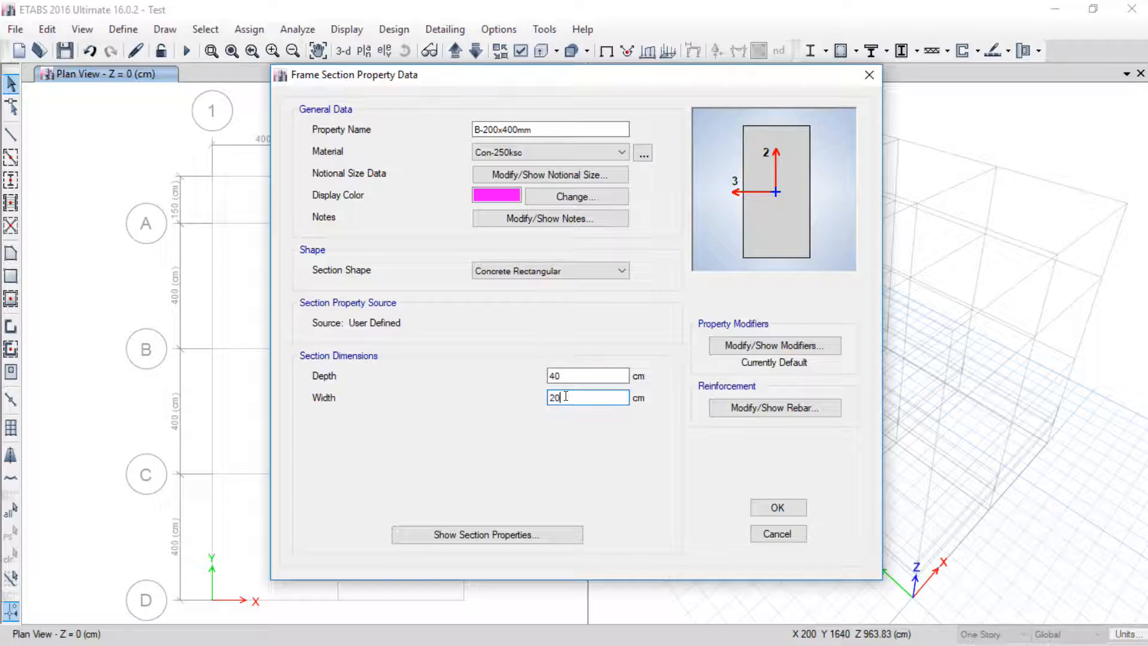
Step: Check the B-200x400mm section's beam reinforcement settings without changing them and accept the section
left_click(765, 407)
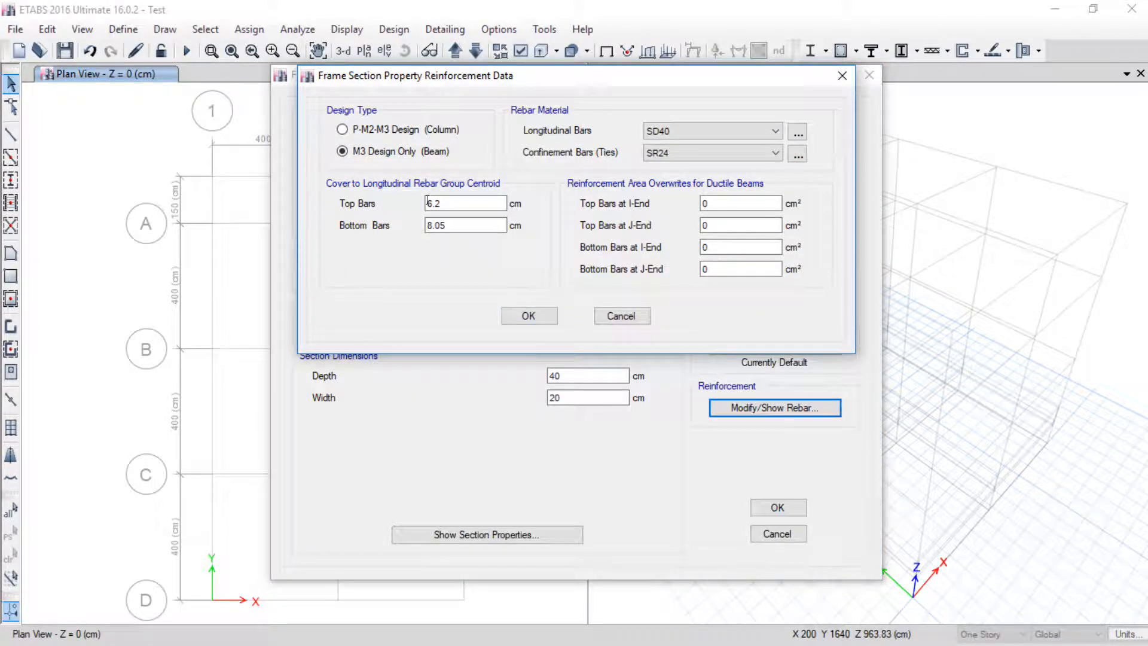
left_click(550, 312)
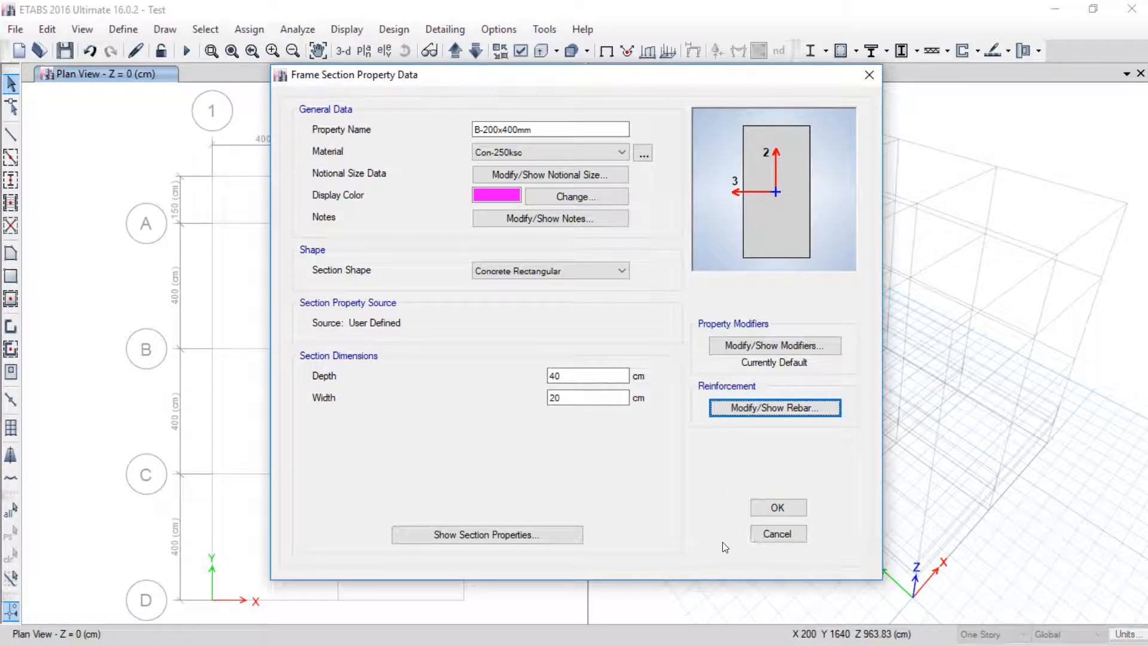
left_click(770, 513)
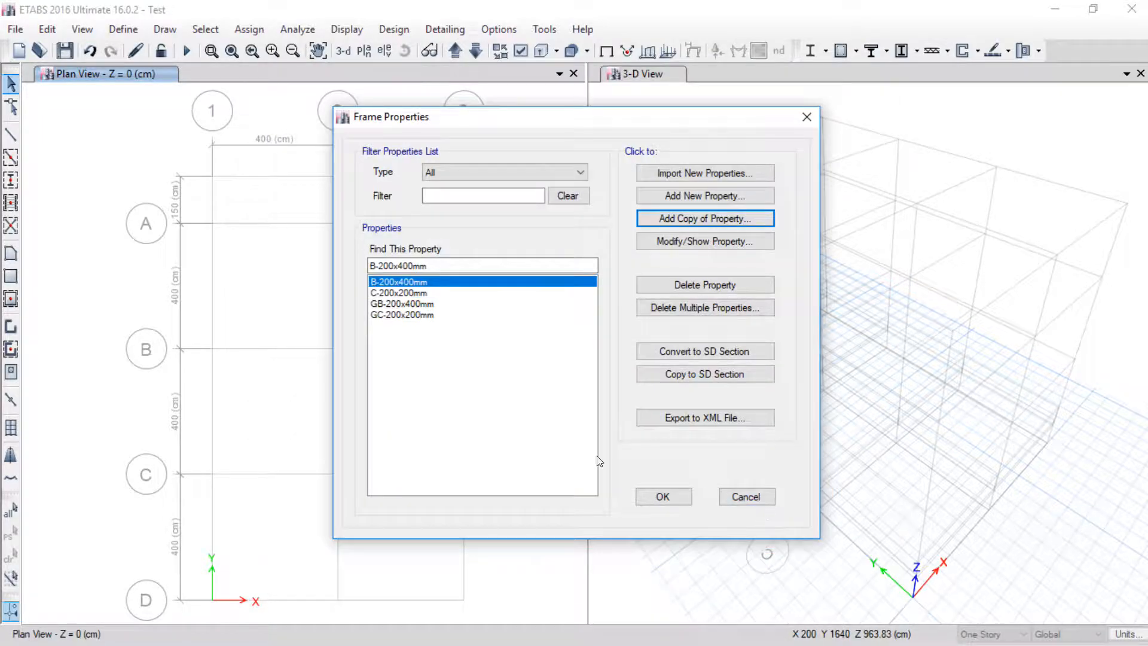
Step: Change the material of the C-200x200mm column section to Con-250ksc and accept it
left_click(397, 292)
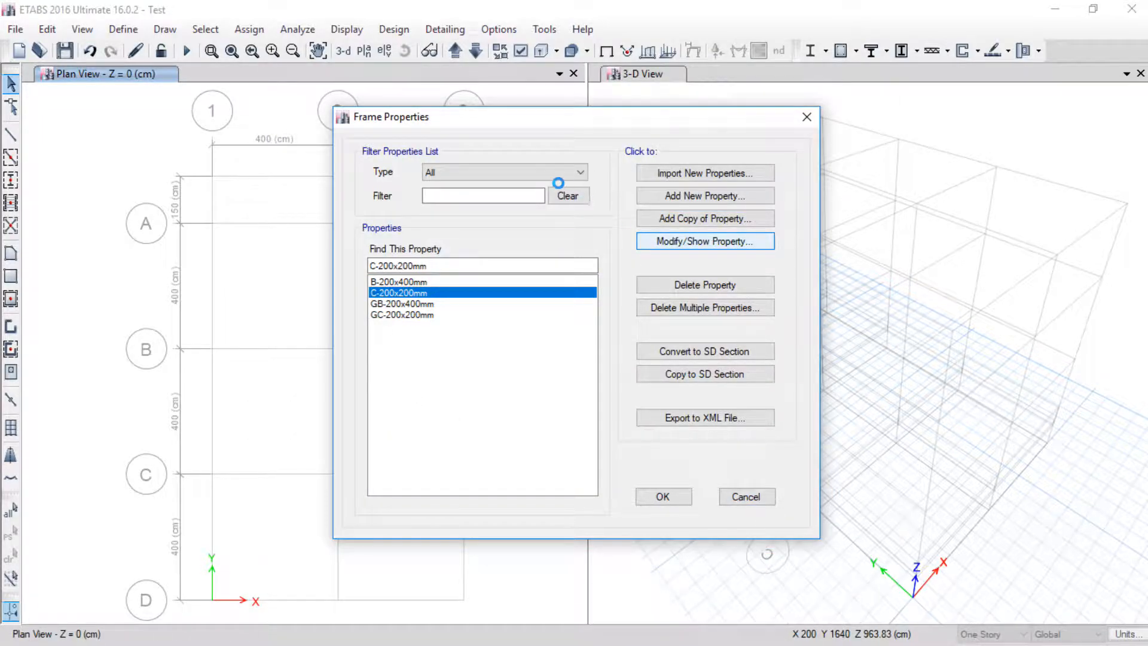
left_click(564, 151)
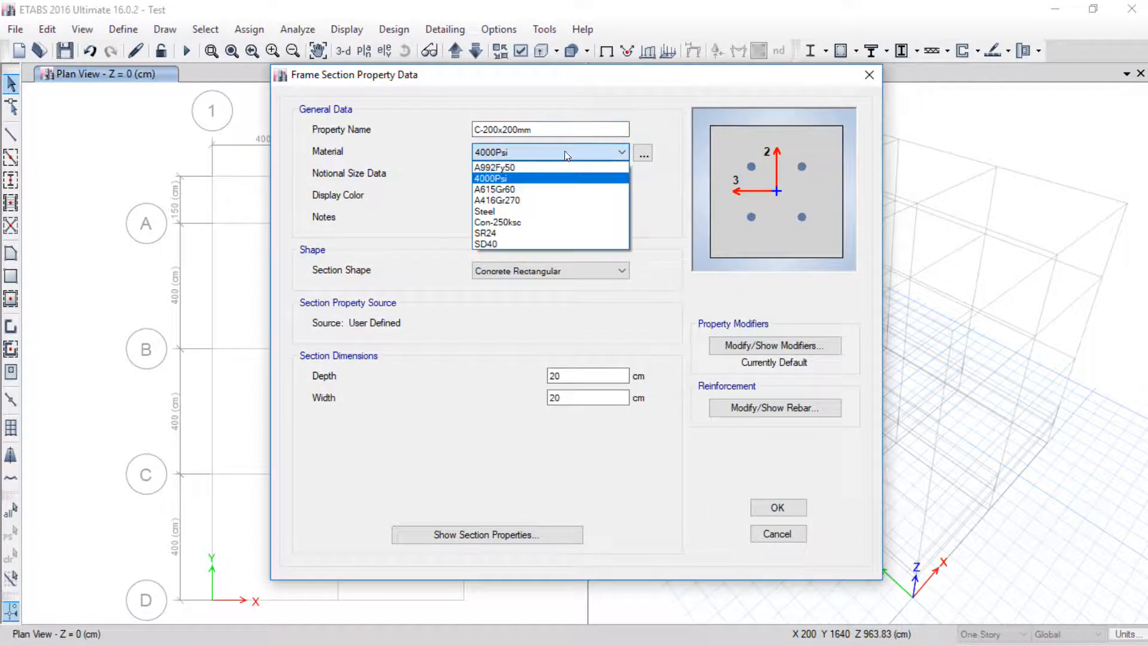
left_click(502, 222)
left_click(753, 503)
Step: Change the material of the GB-200x400mm beam section to Con-250ksc and accept it
left_click(411, 304)
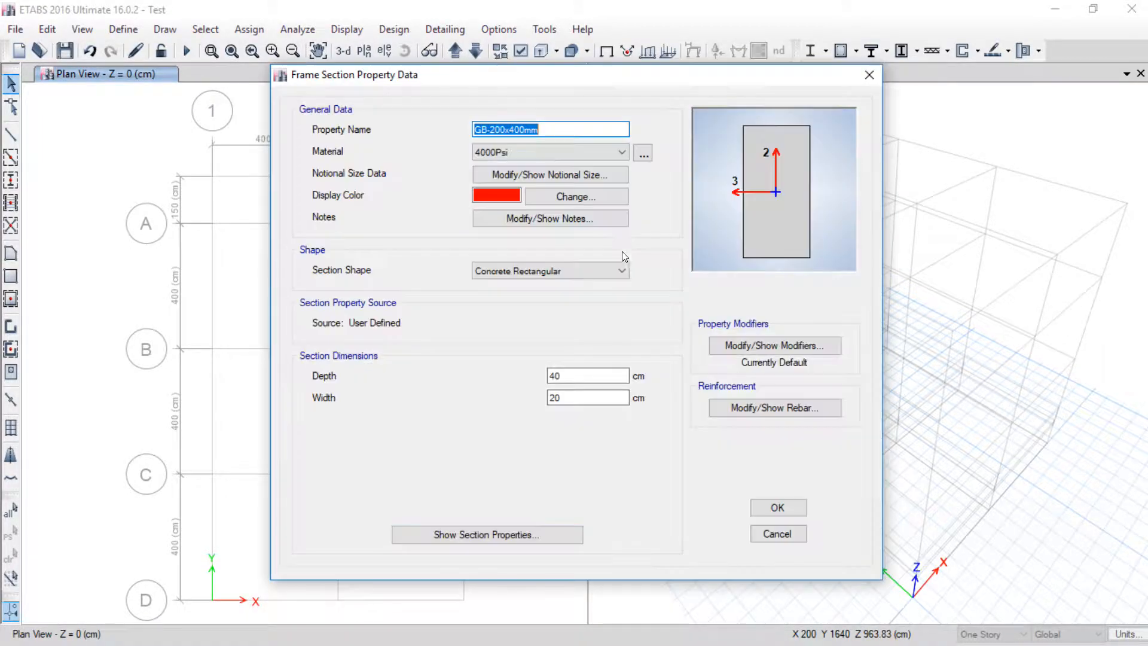
left_click(564, 152)
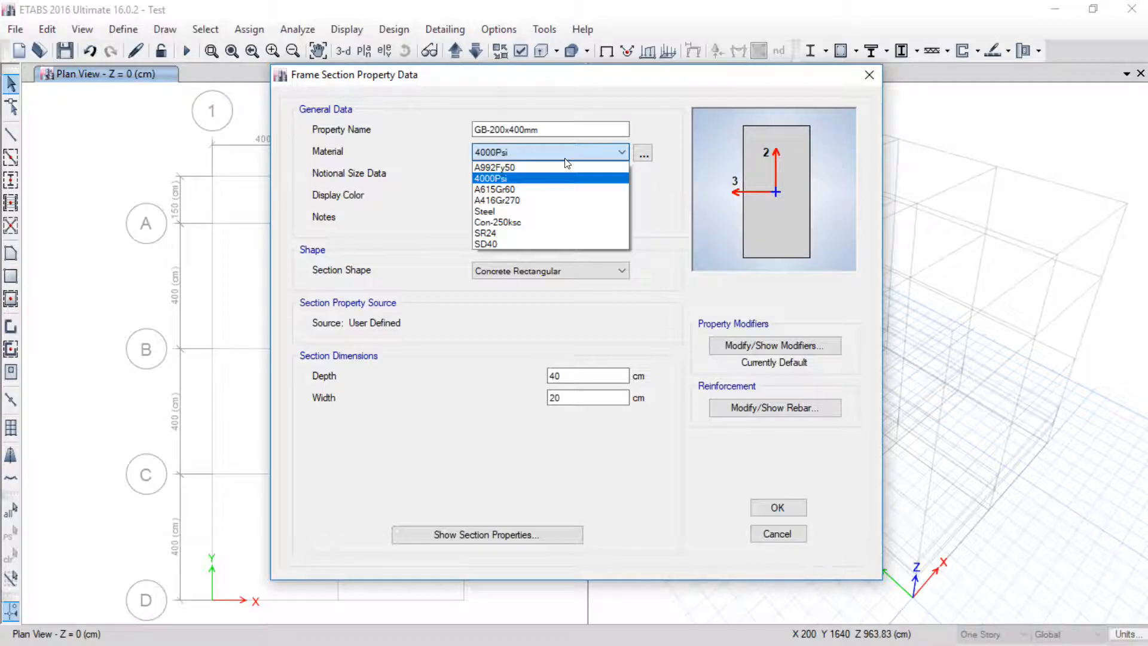
left_click(508, 223)
left_click(754, 508)
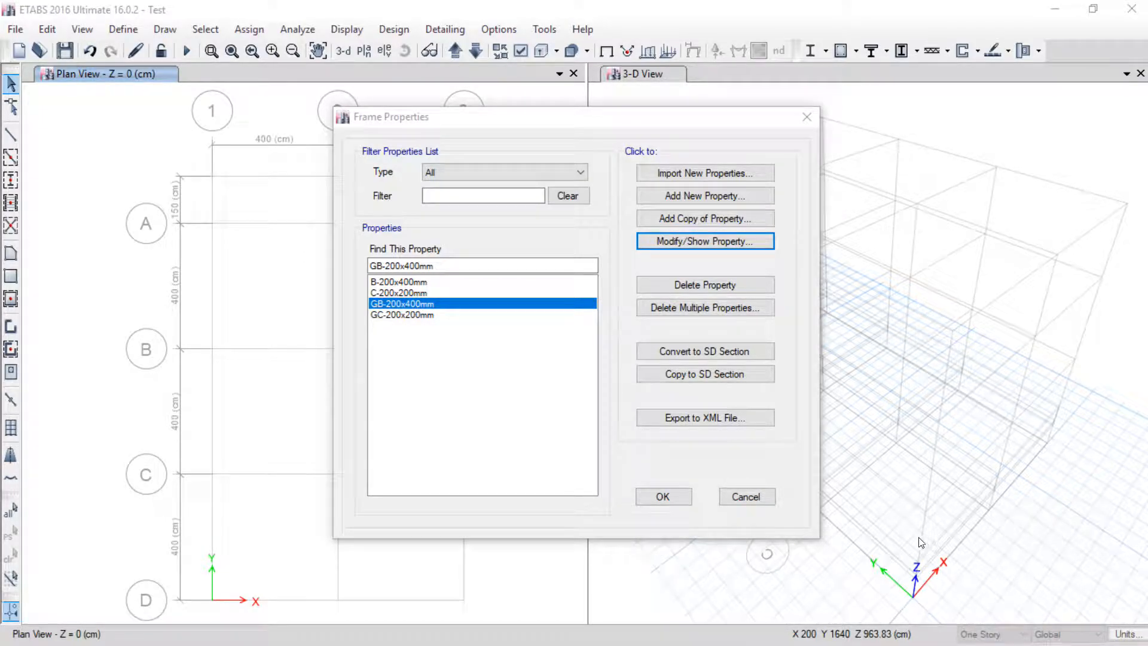
Step: Change the material of the GC-200x200mm column section to Con-250ksc and accept it
left_click(443, 315)
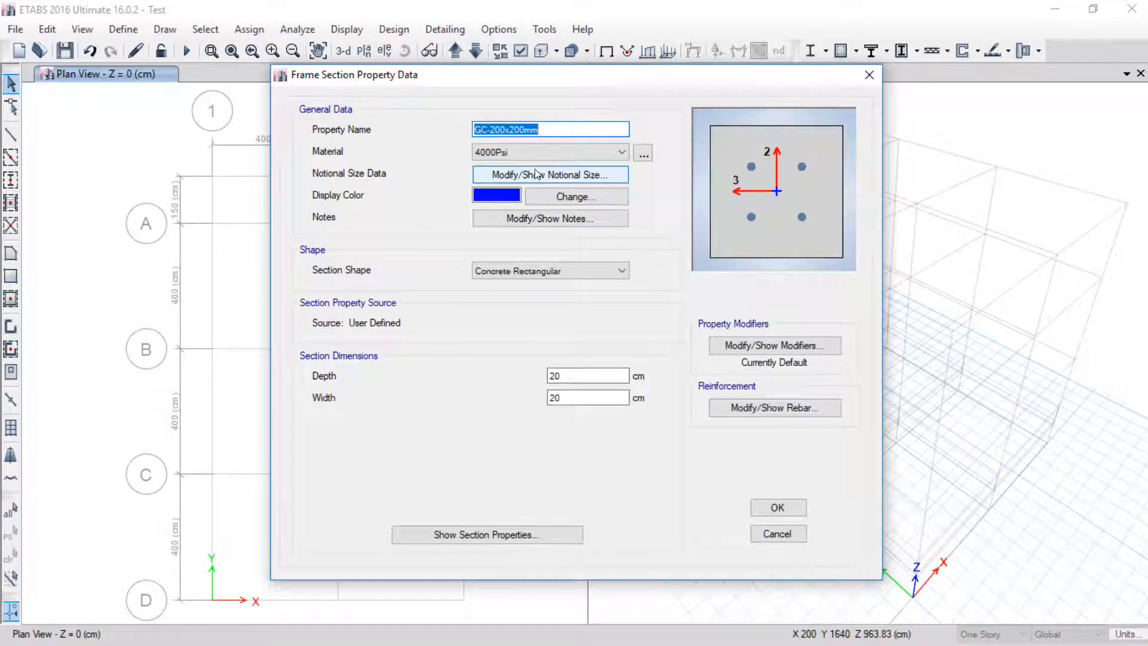
left_click(526, 152)
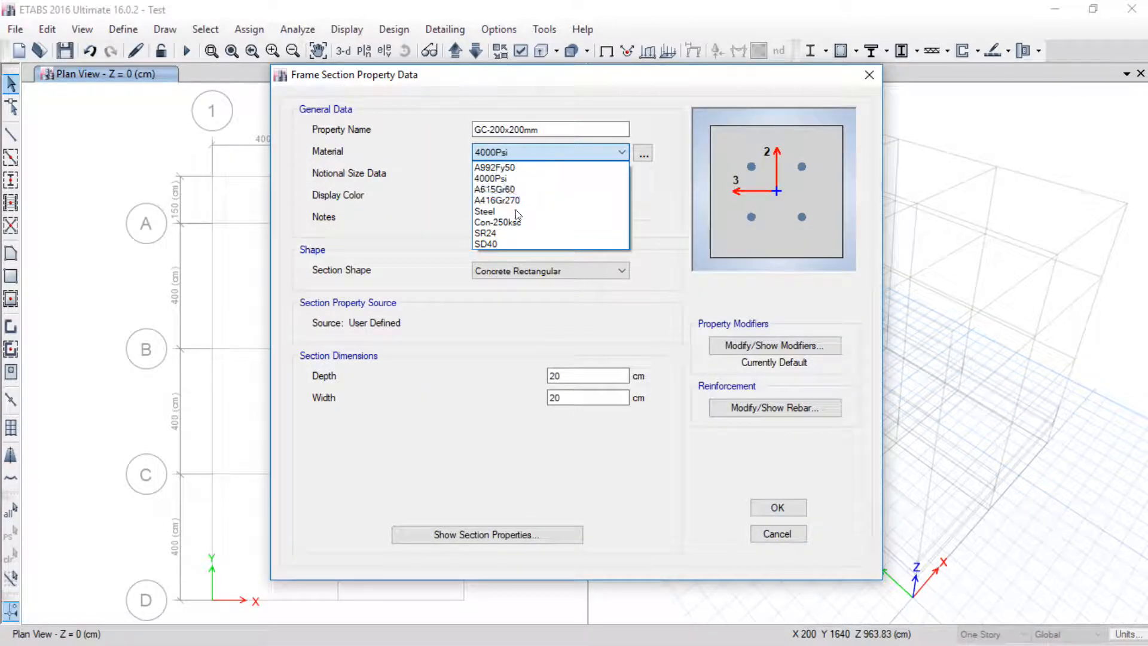
left_click(501, 232)
left_click(772, 507)
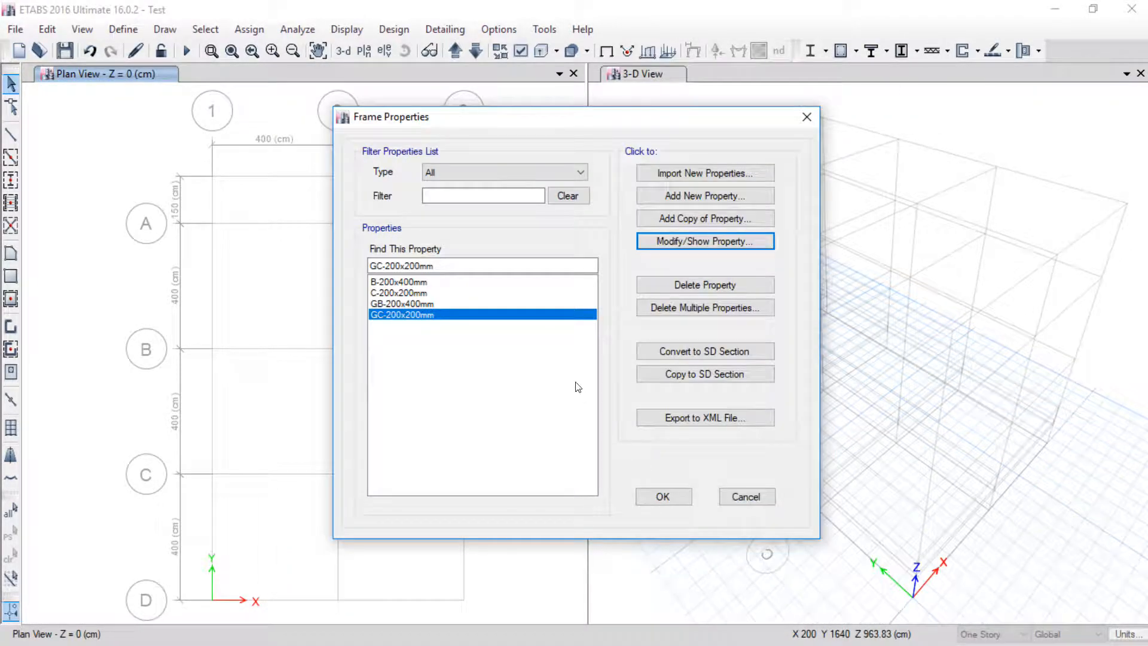
Step: Review the four defined frame sections one by one in the frame properties list
left_click(398, 282)
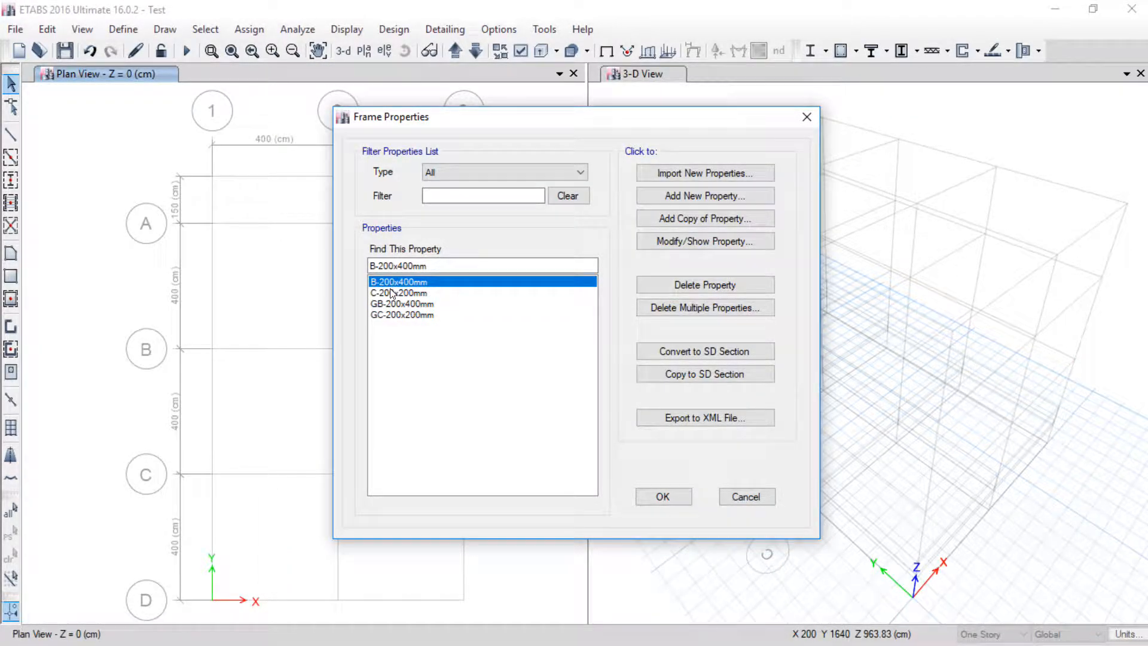
left_click(391, 291)
left_click(392, 304)
left_click(392, 313)
left_click(392, 303)
left_click(393, 313)
left_click(394, 304)
left_click(554, 318)
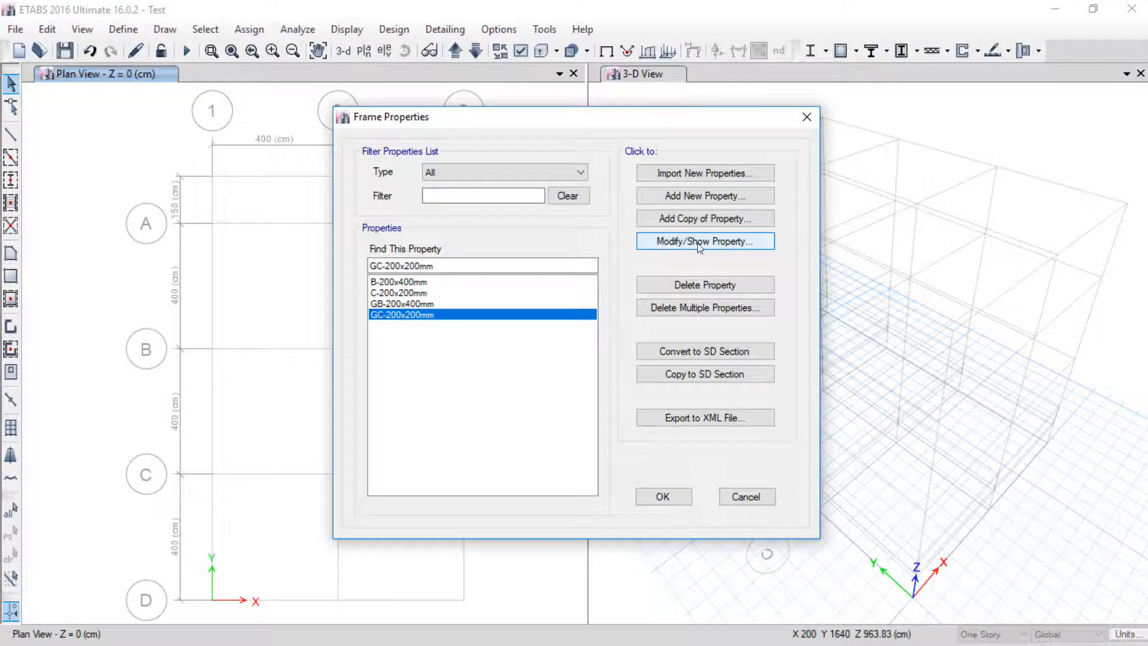
Step: Switch to AutoCAD and examine the upper storey and roof framing in the building section of Drawing1
key("super")
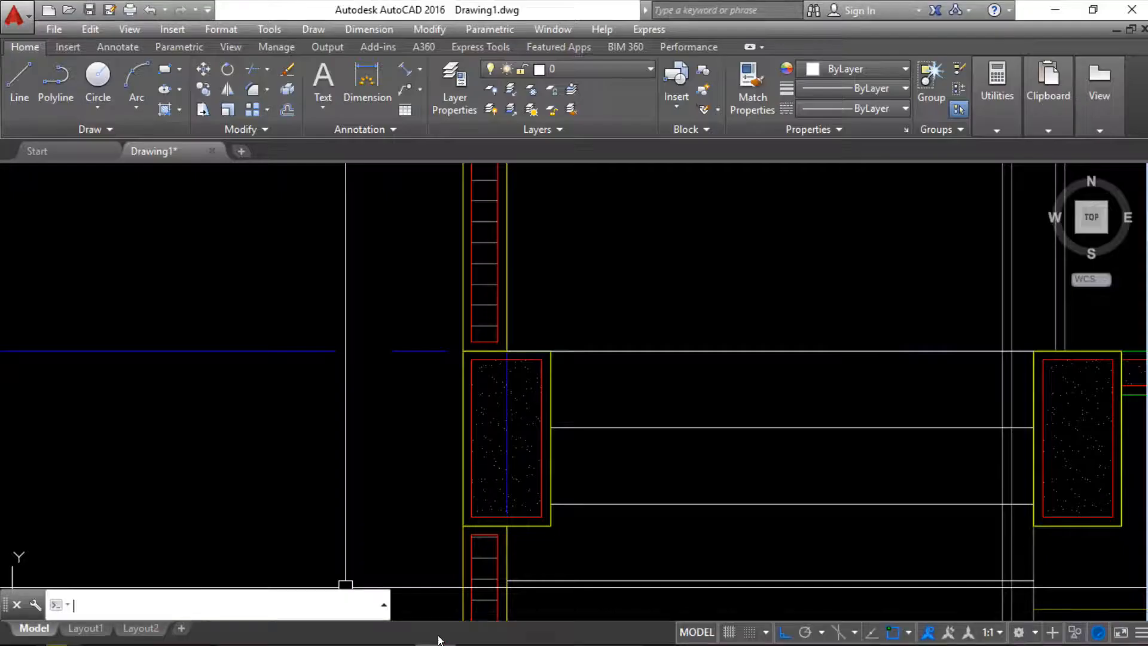
scroll(503, 364, "down", 5)
scroll(541, 336, "up", 12)
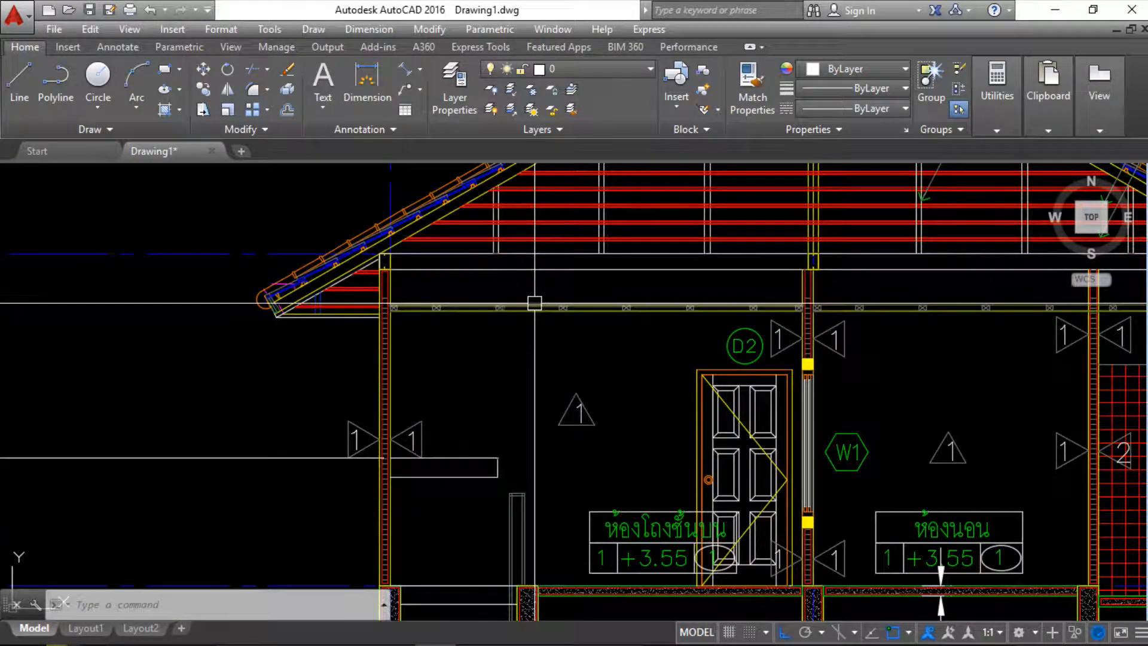
scroll(203, 352, "down", 4)
scroll(212, 363, "up", 5)
scroll(187, 328, "down", 6)
scroll(809, 366, "up", 6)
middle_click_drag(325, 459, 605, 472)
scroll(556, 463, "down", 4)
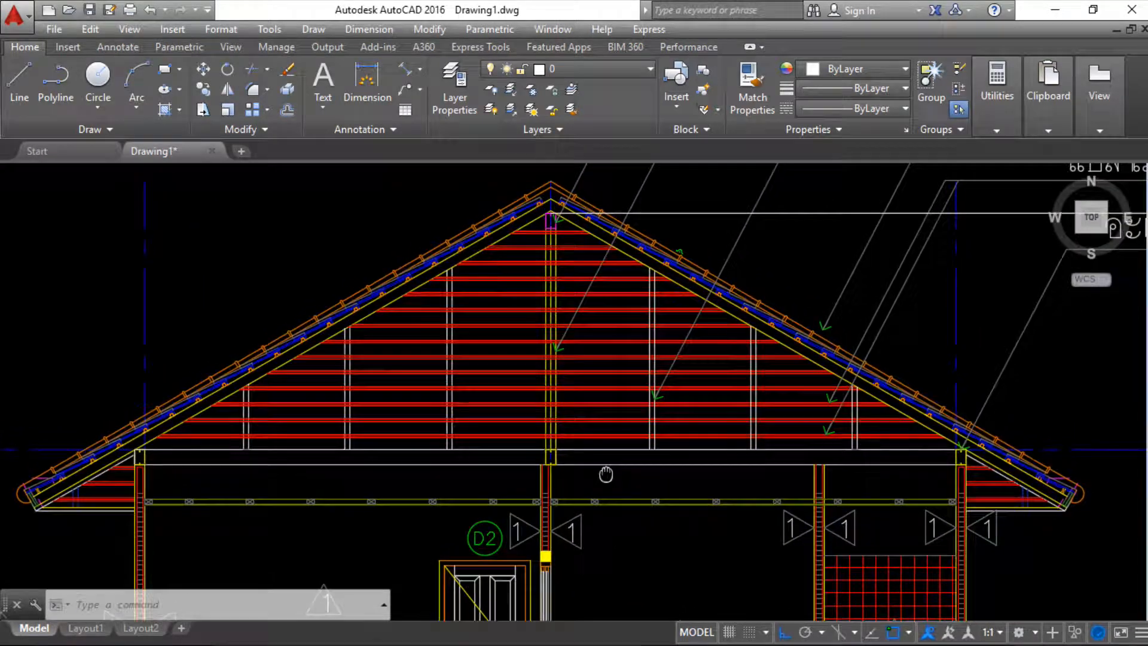
Step: Locate the steel member notes whose leaders point to the roof framing in the building section
scroll(607, 461, "up", 8)
scroll(613, 445, "down", 12)
scroll(612, 374, "down", 4)
scroll(612, 375, "up", 6)
scroll(653, 384, "up", 4)
scroll(651, 384, "down", 4)
scroll(651, 384, "down", 6)
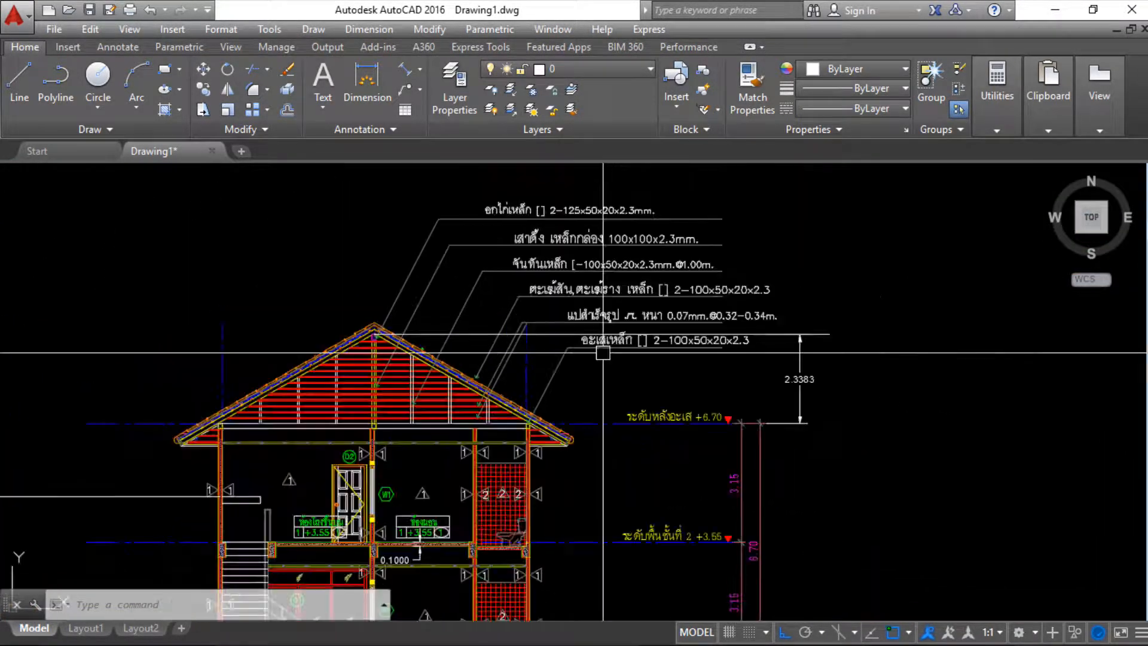
scroll(525, 438, "up", 6)
scroll(525, 438, "up", 2)
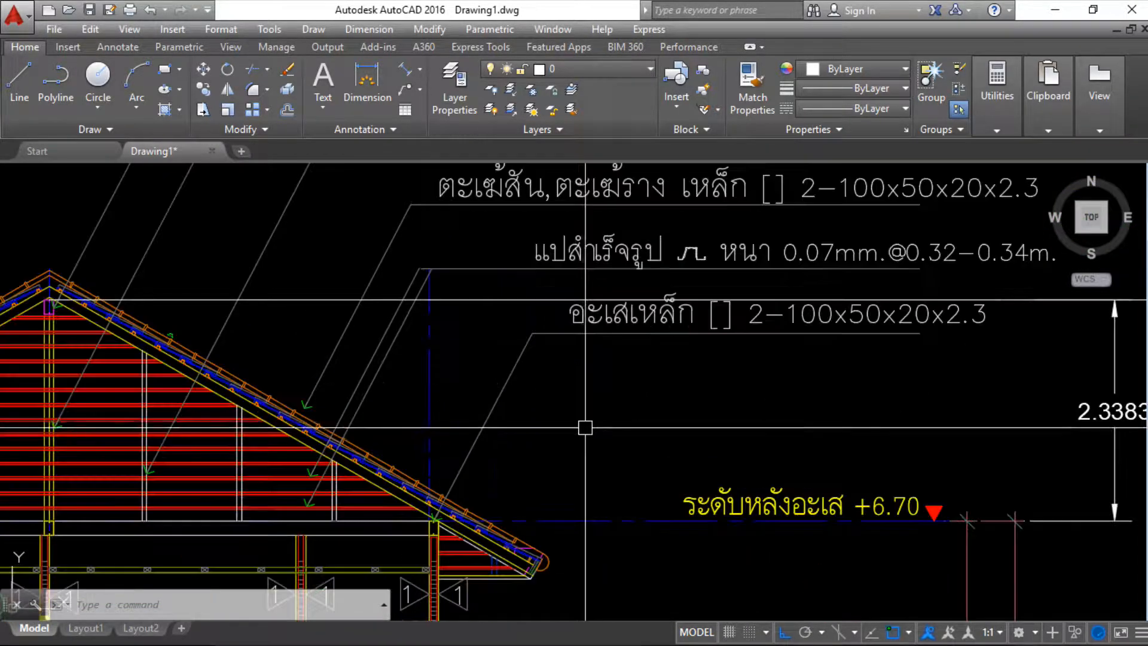
middle_click_drag(617, 420, 572, 394)
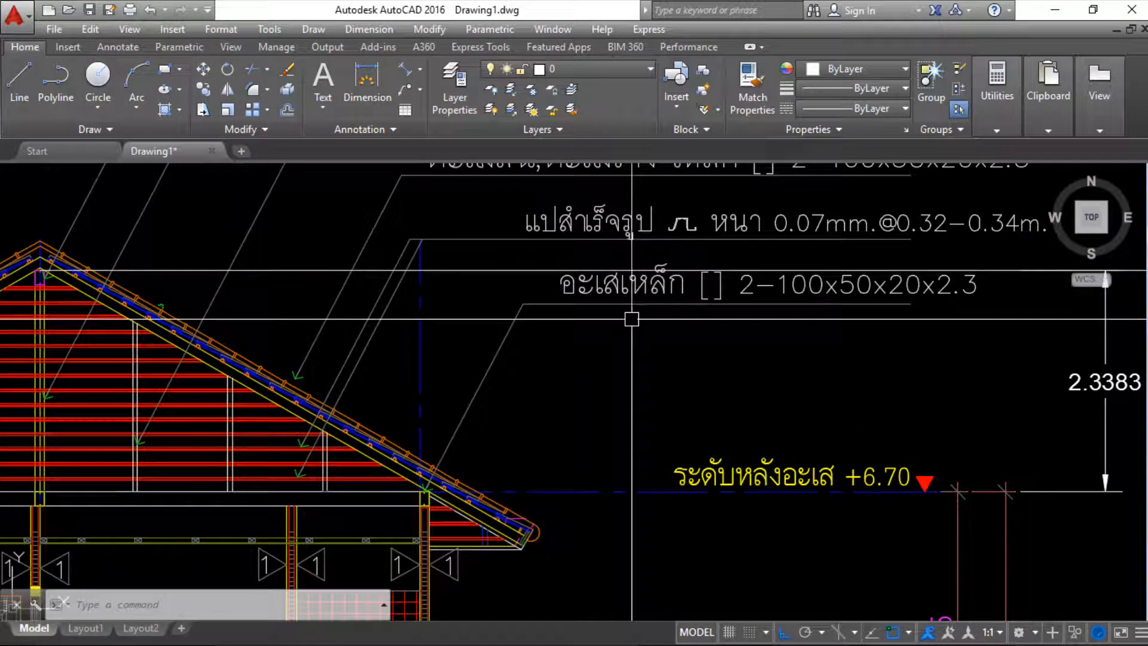
Step: Examine the roof beam note (อะเสเหล็ก) and the neighbouring steel member notes beside the roof
scroll(631, 318, "down", 5)
scroll(607, 353, "up", 7)
scroll(677, 324, "up", 2)
scroll(725, 325, "down", 2)
middle_click_drag(716, 330, 546, 343)
scroll(670, 335, "down", 2)
scroll(545, 344, "up", 6)
scroll(545, 345, "down", 4)
scroll(541, 344, "up", 4)
scroll(524, 345, "down", 4)
scroll(500, 346, "down", 4)
middle_click_drag(500, 345, 524, 352)
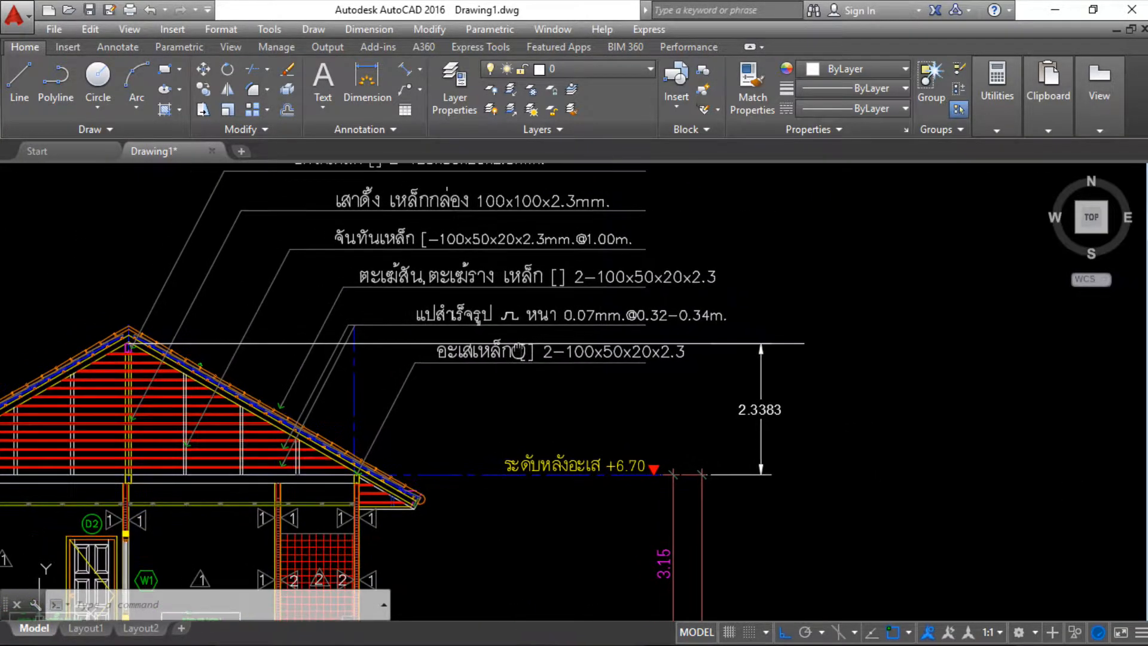
Step: Trace the note leaders to the roof and read the hip and valley rafter note (ตะเฆ้สัน,ตะเฆ้ราง)
scroll(515, 352, "down", 2)
scroll(435, 404, "up", 2)
scroll(373, 462, "up", 2)
scroll(364, 459, "up", 2)
mouse_move(364, 459)
middle_mouse_down()
mouse_move(678, 443)
mouse_move(530, 499)
middle_mouse_up()
scroll(453, 454, "down", 2)
scroll(678, 422, "up", 2)
scroll(542, 475, "down", 4)
scroll(597, 414, "up", 2)
middle_click_drag(597, 414, 543, 473)
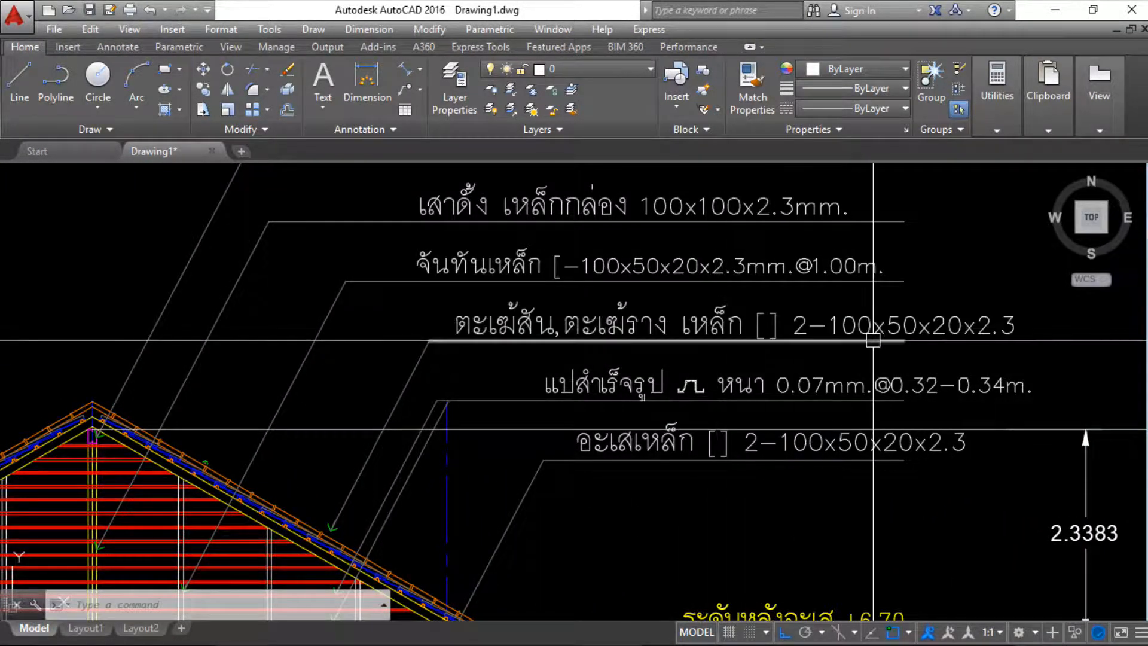
middle_click_drag(812, 357, 593, 361)
middle_click_drag(406, 363, 415, 371)
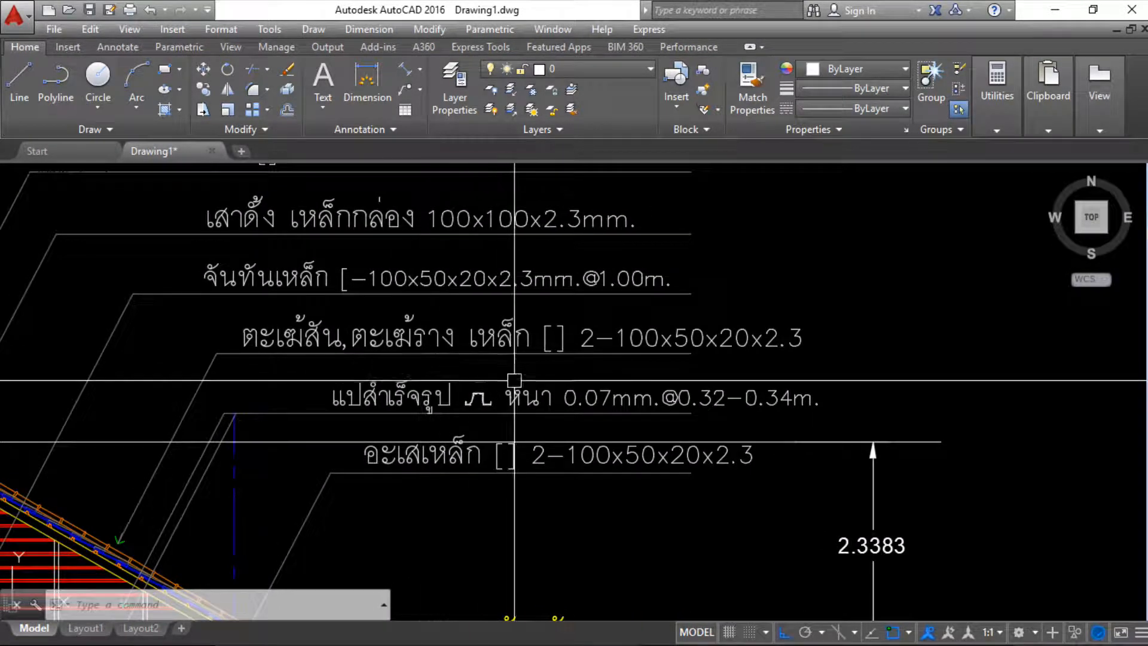
Step: Read the rafter note (จันทันเหล็ก) for its steel channel size and spacing
mouse_move(360, 289)
middle_mouse_down()
mouse_move(675, 256)
mouse_move(666, 284)
middle_mouse_up()
scroll(598, 290, "down", 2)
middle_click_drag(595, 292, 812, 306)
scroll(641, 286, "up", 5)
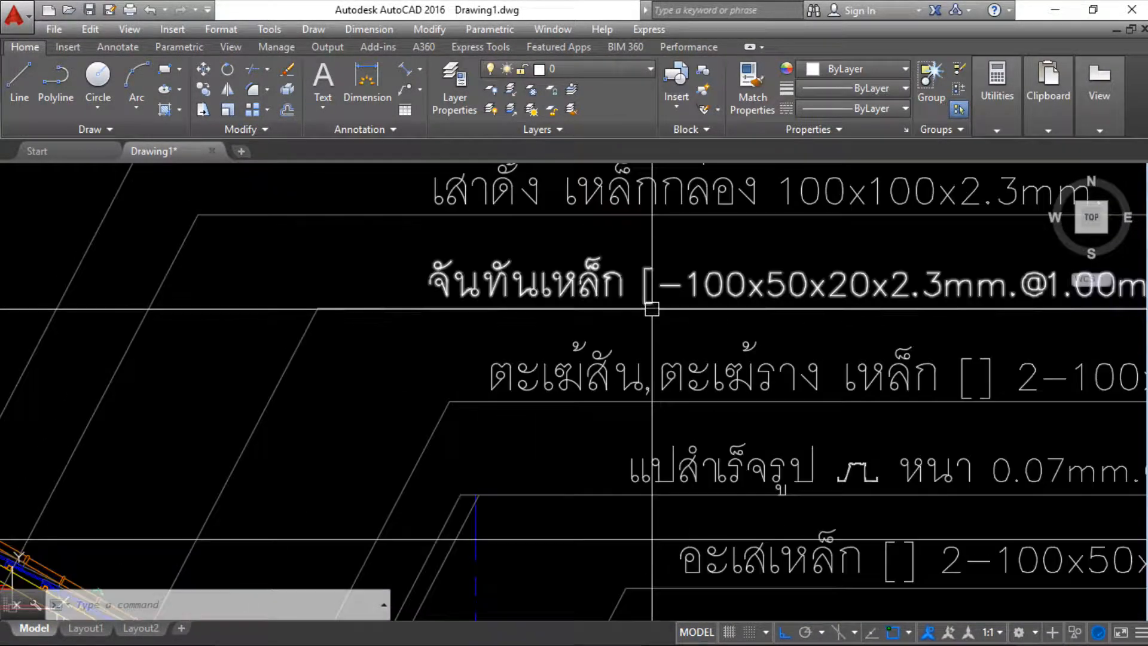
mouse_move(651, 303)
middle_mouse_down()
mouse_move(530, 307)
mouse_move(545, 375)
mouse_move(300, 306)
mouse_move(344, 329)
mouse_move(352, 351)
middle_mouse_up()
scroll(330, 302, "down", 2)
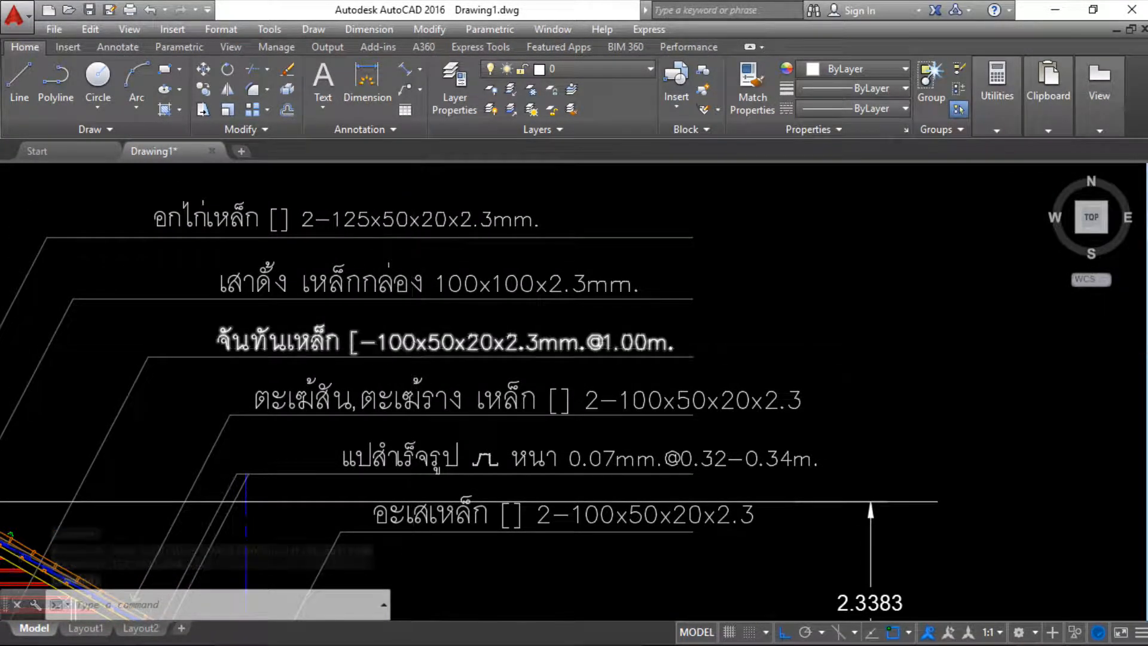
scroll(382, 357, "up", 2)
scroll(399, 360, "down", 4)
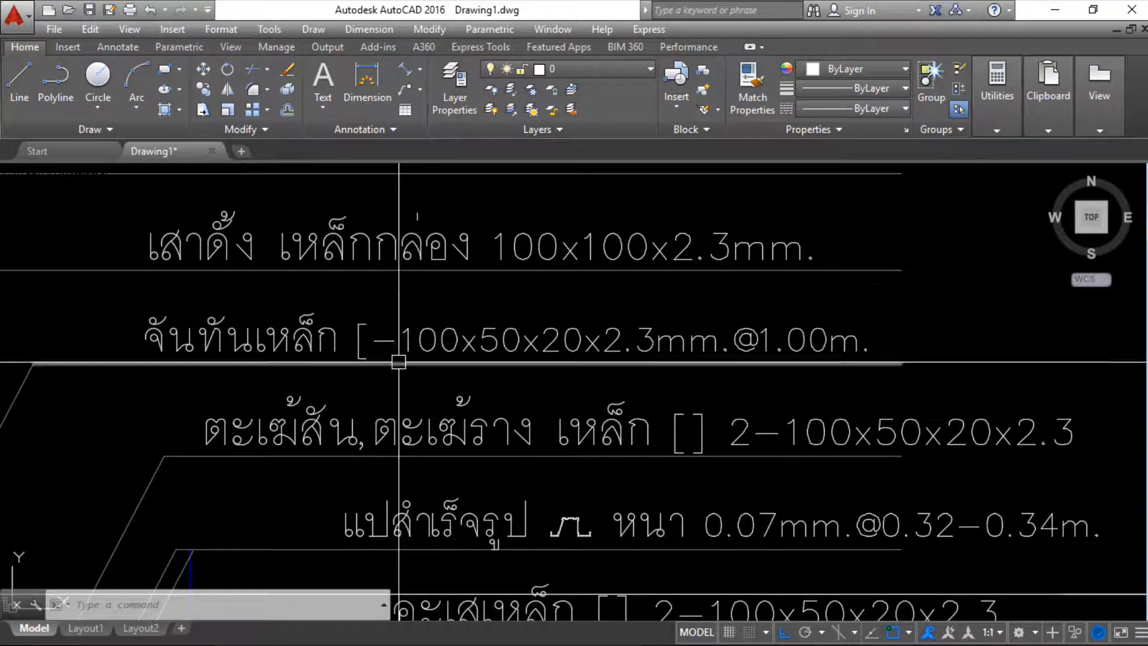
Step: Read the king post (เสาดั้ง) and ridge beam (อกไก่เหล็ก) notes for their steel section sizes
scroll(434, 339, "up", 4)
scroll(434, 339, "up", 1)
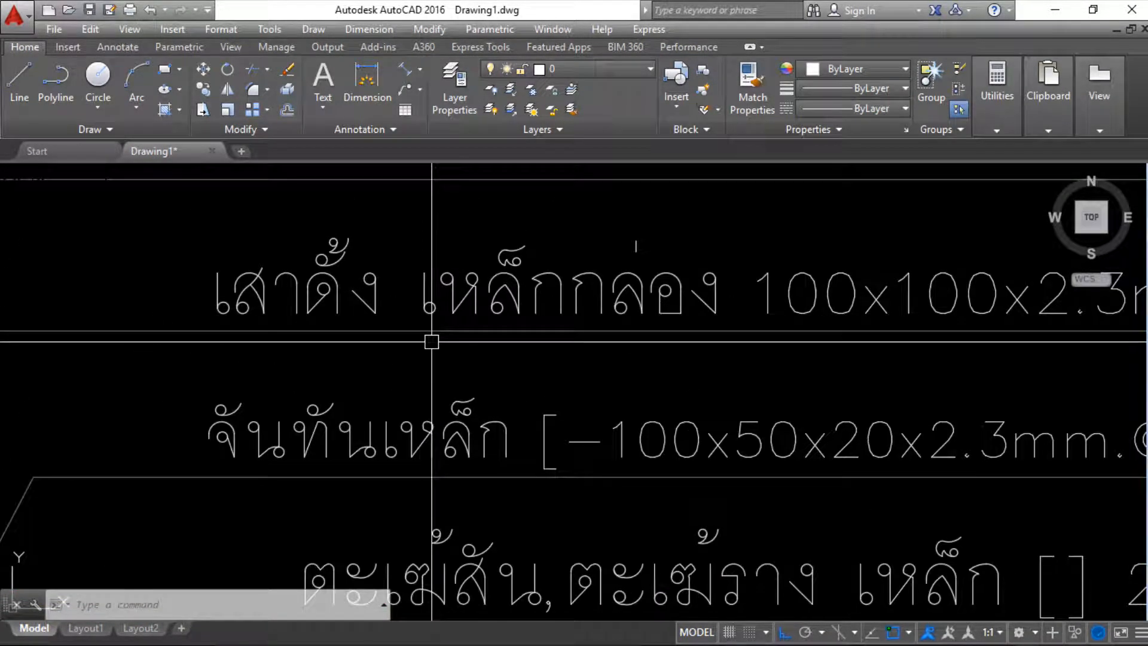
scroll(432, 342, "down", 4)
scroll(410, 311, "up", 2)
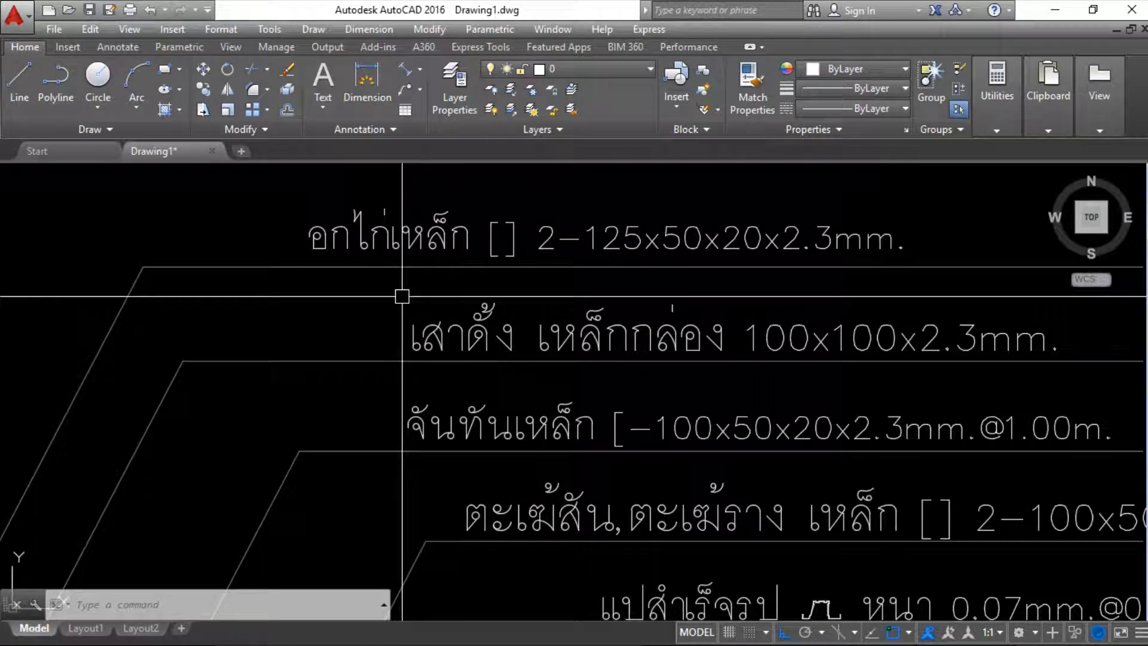
scroll(509, 308, "down", 1)
scroll(508, 257, "up", 2)
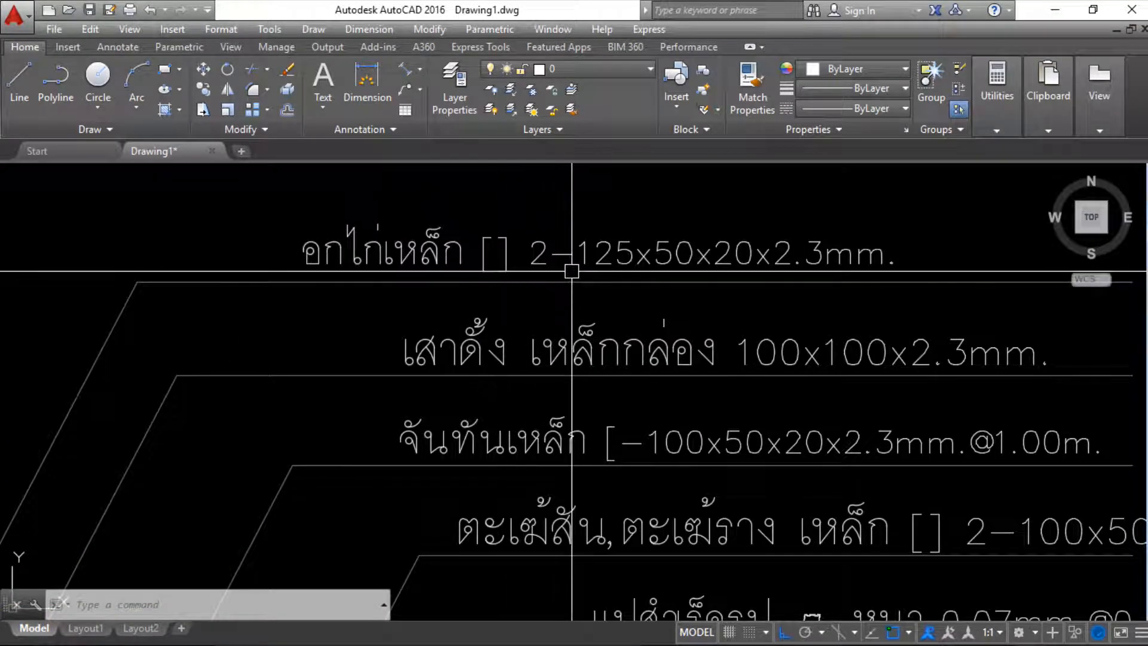
scroll(705, 257, "down", 1)
scroll(627, 286, "down", 2)
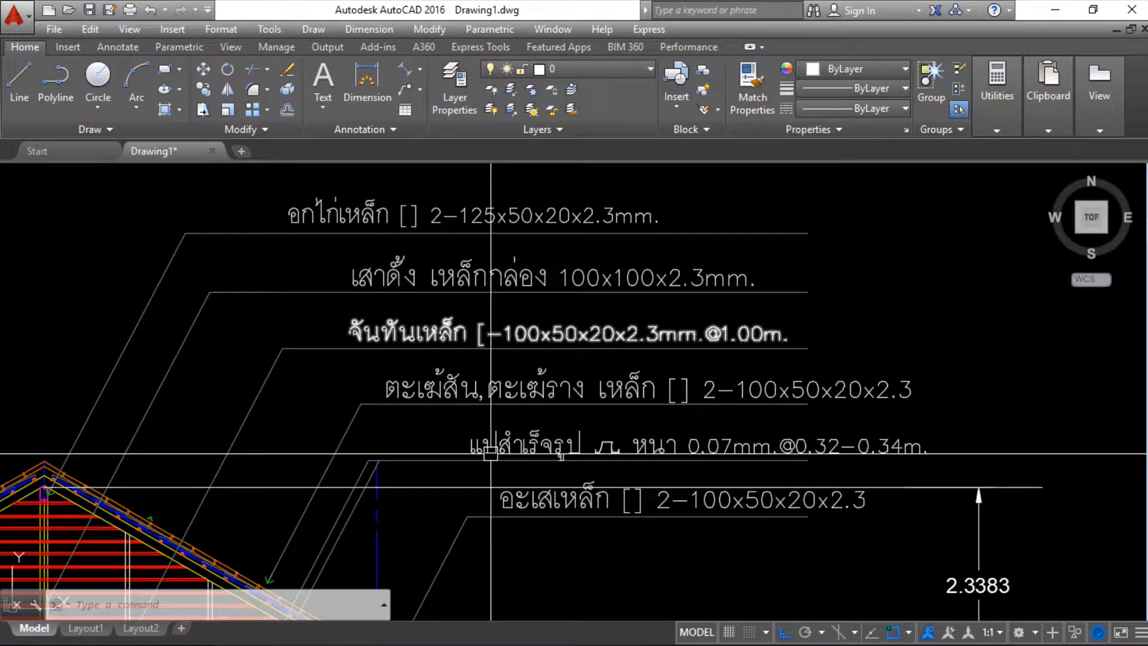
Step: Review the rafter (จันทันเหล็ก) and roof beam (อะเสเหล็ก) notes among the steel member notes beside the roof
scroll(560, 449, "down", 2)
scroll(591, 386, "up", 2)
middle_click_drag(592, 386, 602, 512)
scroll(597, 485, "down", 1)
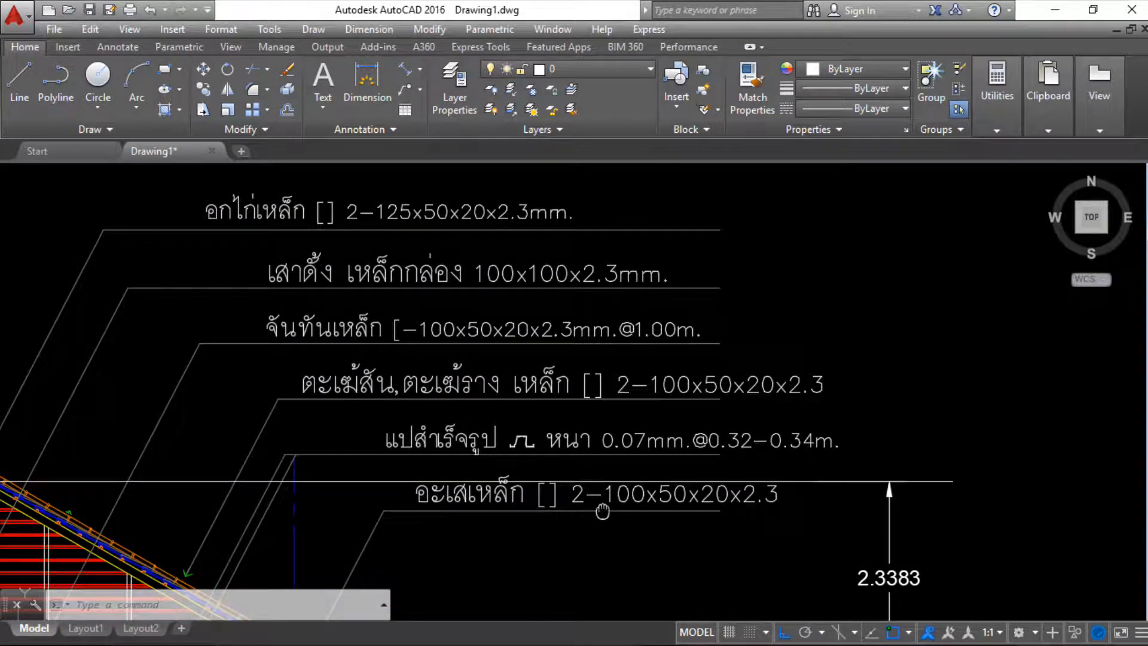
left_click(639, 495)
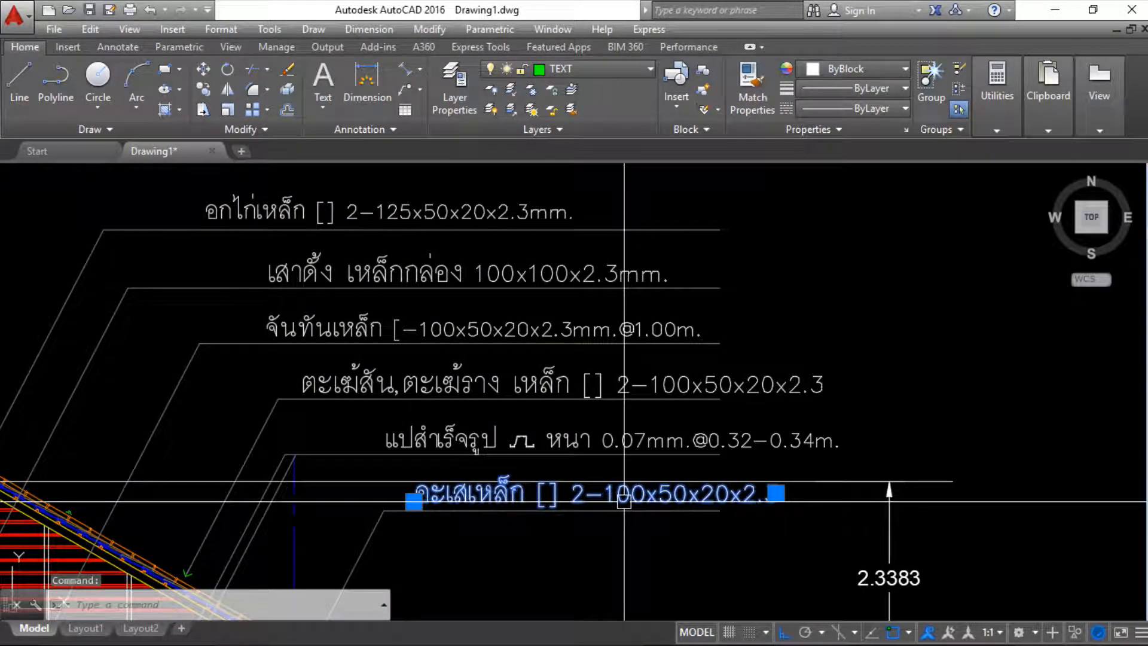
key("Escape")
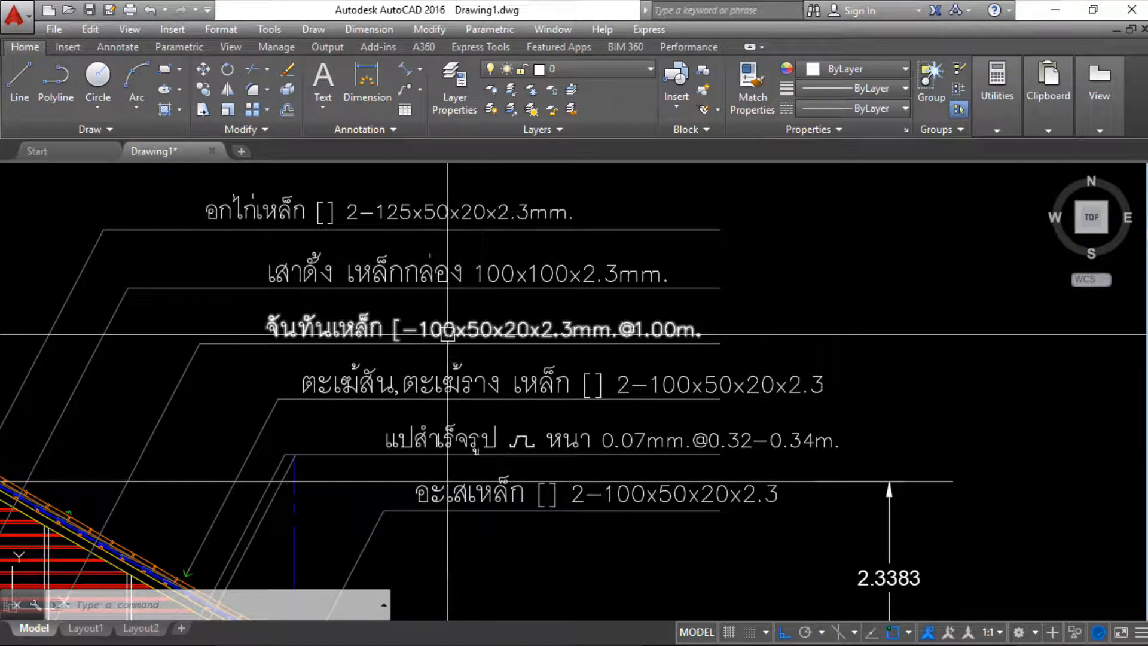
left_click(392, 331)
key("Escape")
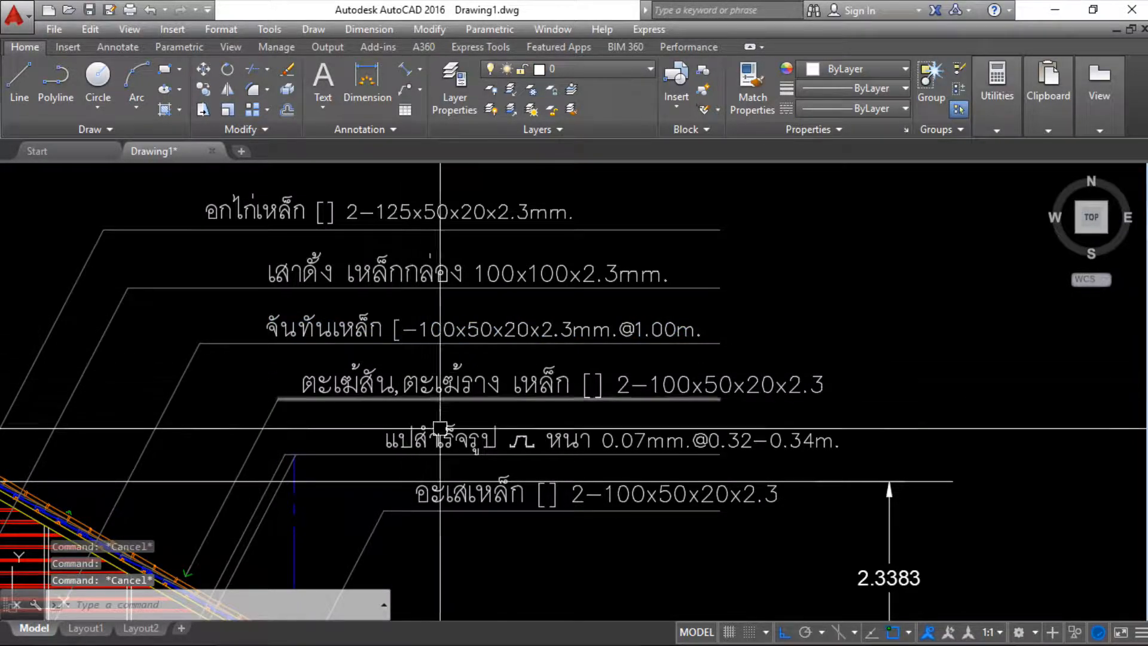
left_click(479, 490)
key("Escape")
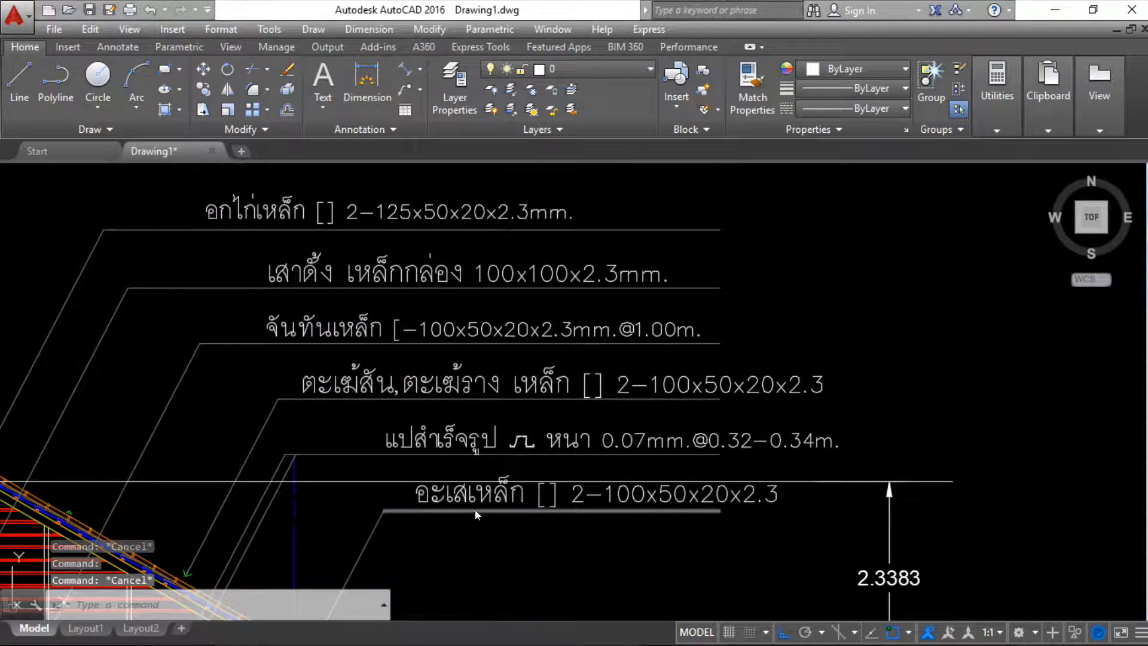
Step: Switch to ETABS and add a new frame property with the steel tube shape
key("super")
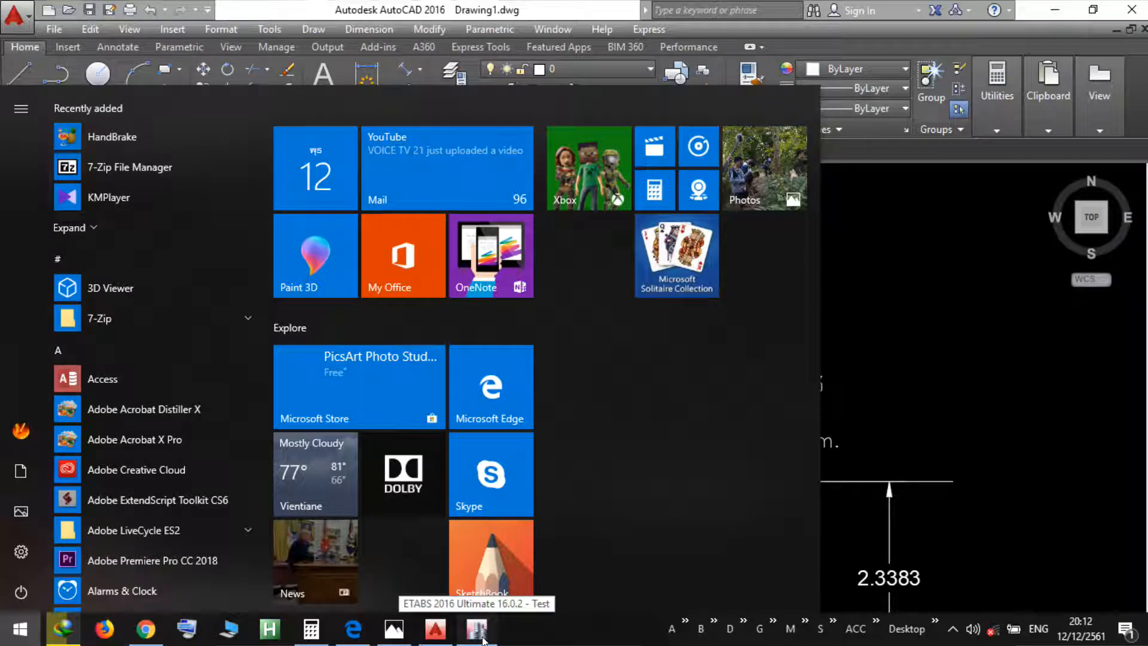
left_click(481, 635)
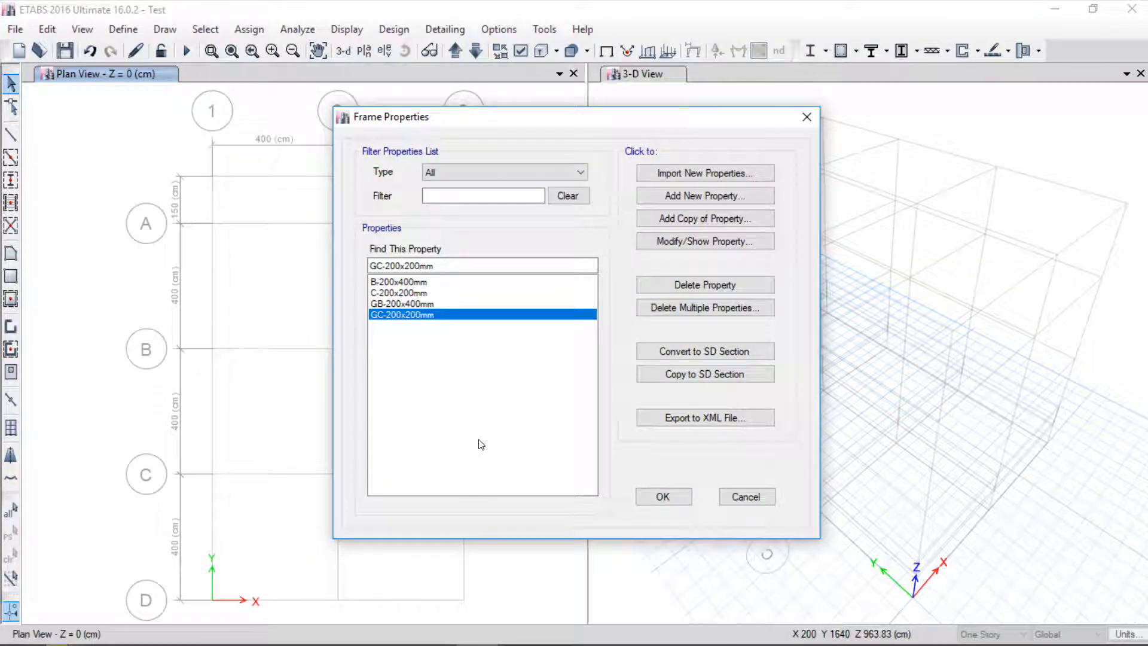
left_click(685, 197)
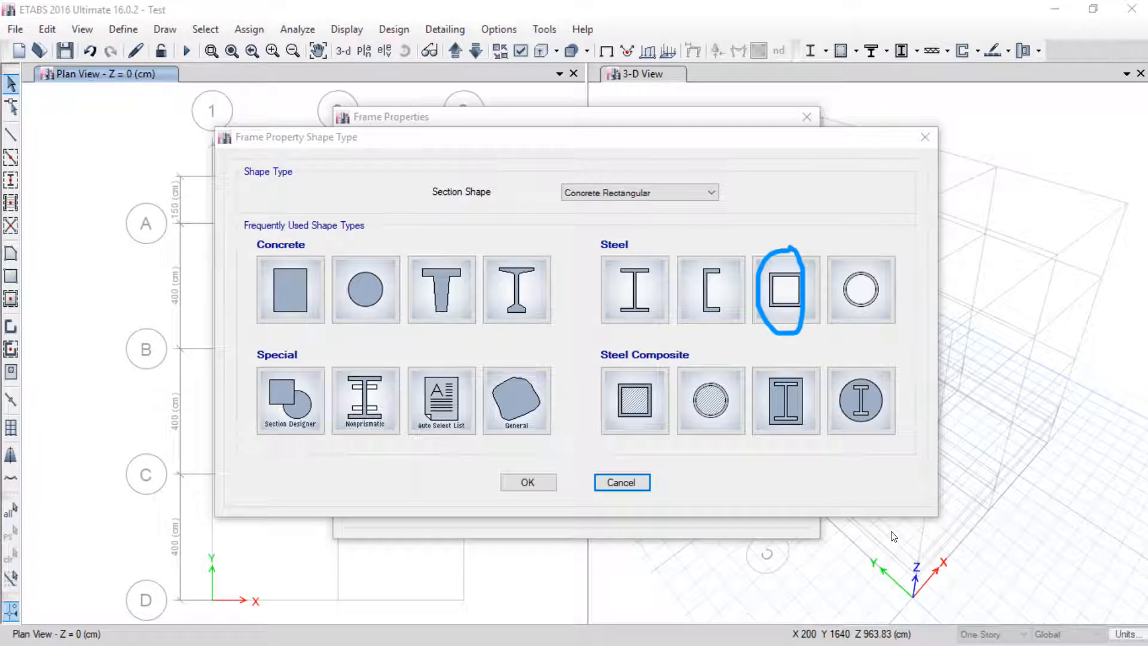
left_click(794, 305)
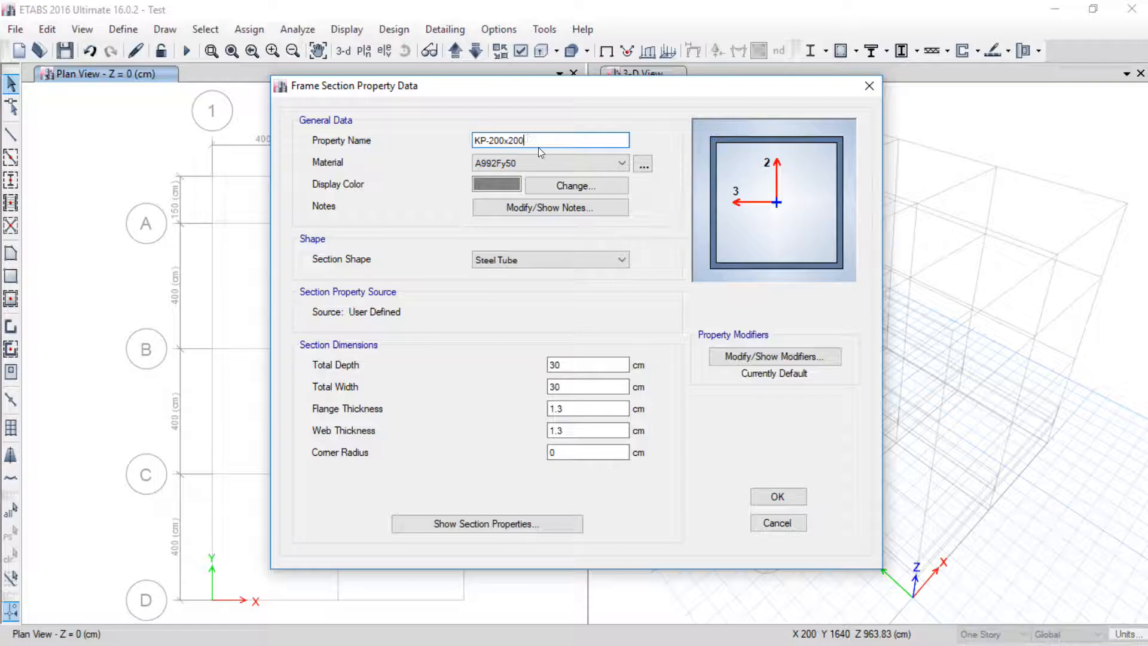
Step: Name the king post section KP-100x100mm and assign it the Steel material
key("BackSpace")
key("BackSpace")
key("BackSpace")
key("BackSpace")
key("BackSpace")
key("BackSpace")
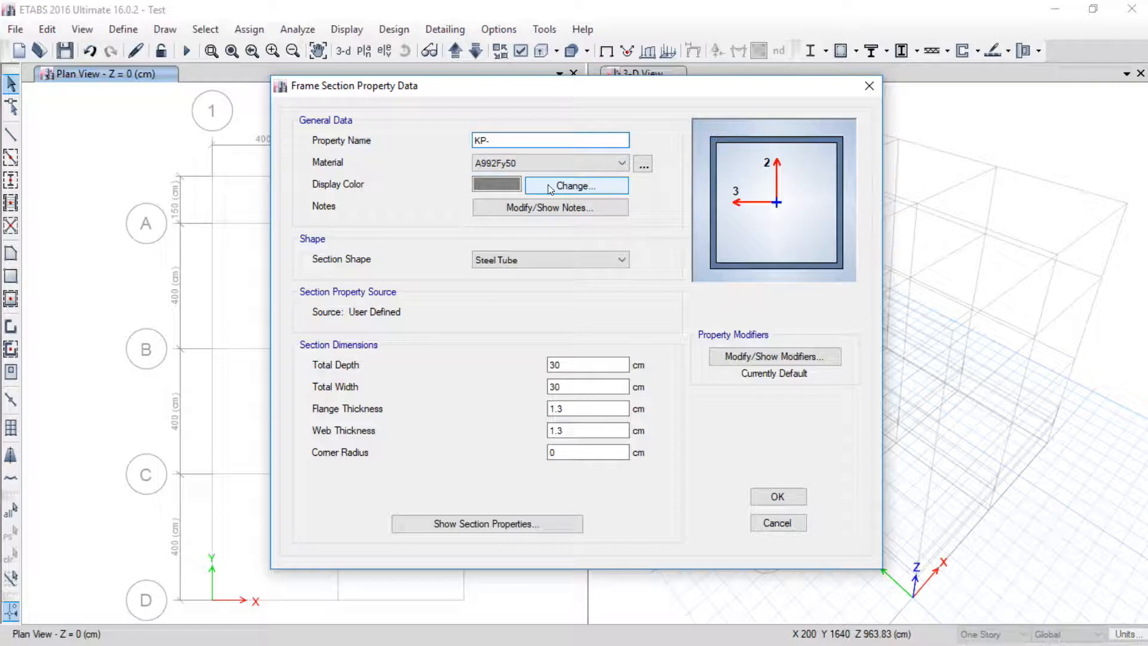
left_click(394, 628)
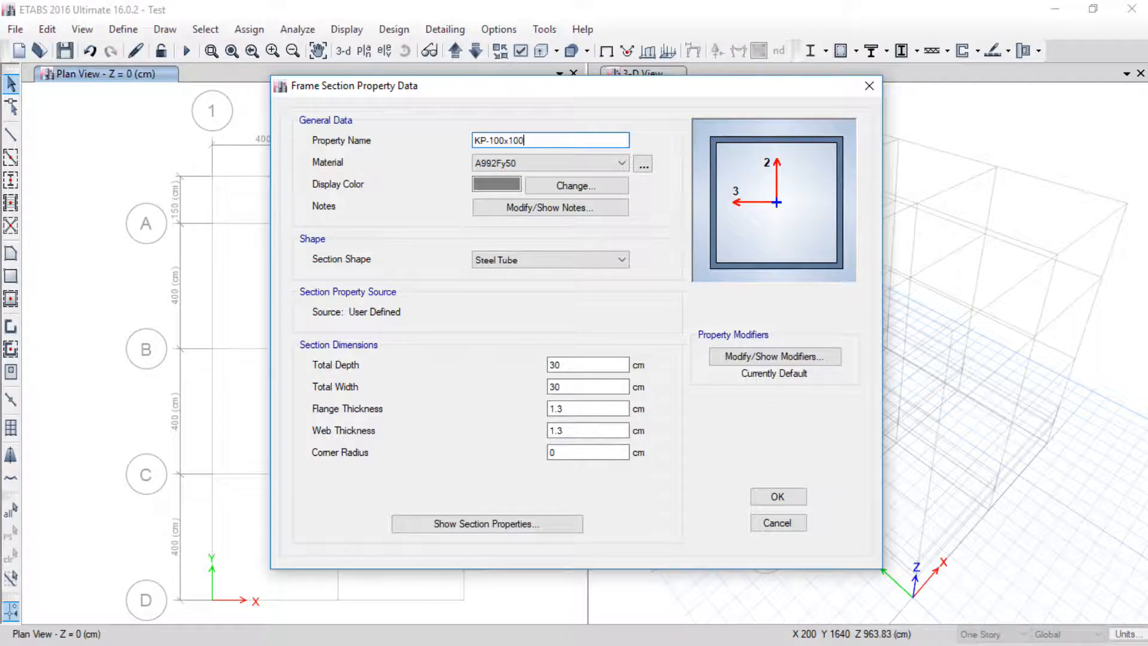
left_click(531, 165)
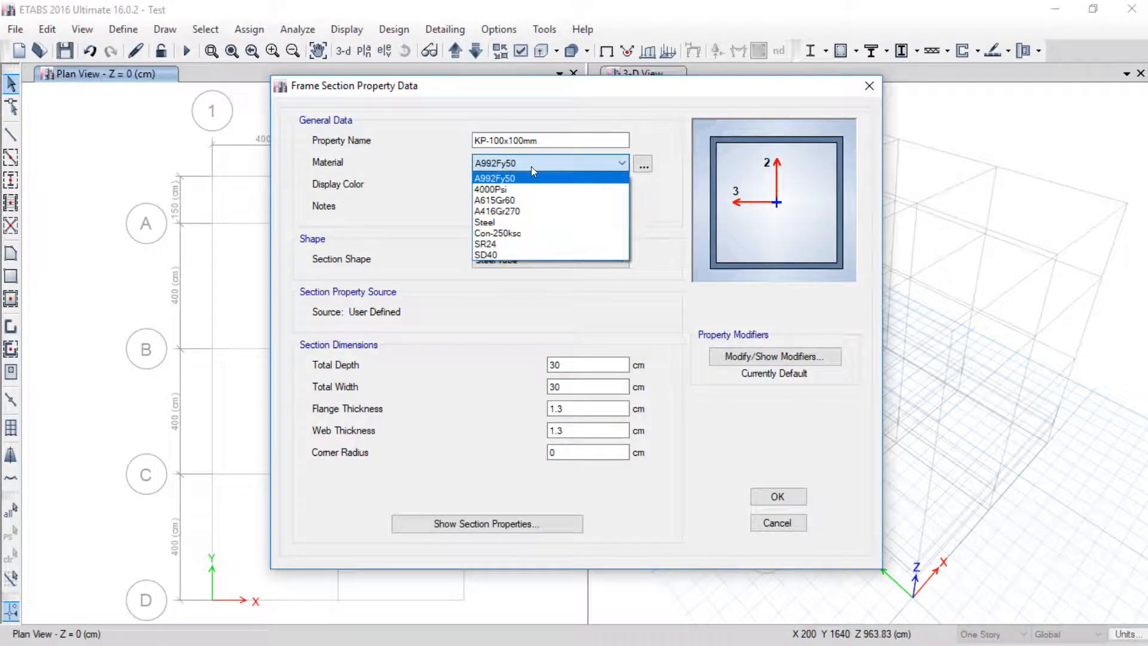
left_click(484, 222)
Step: Set the steel tube's total depth and total width to 10 cm each
left_click(562, 366)
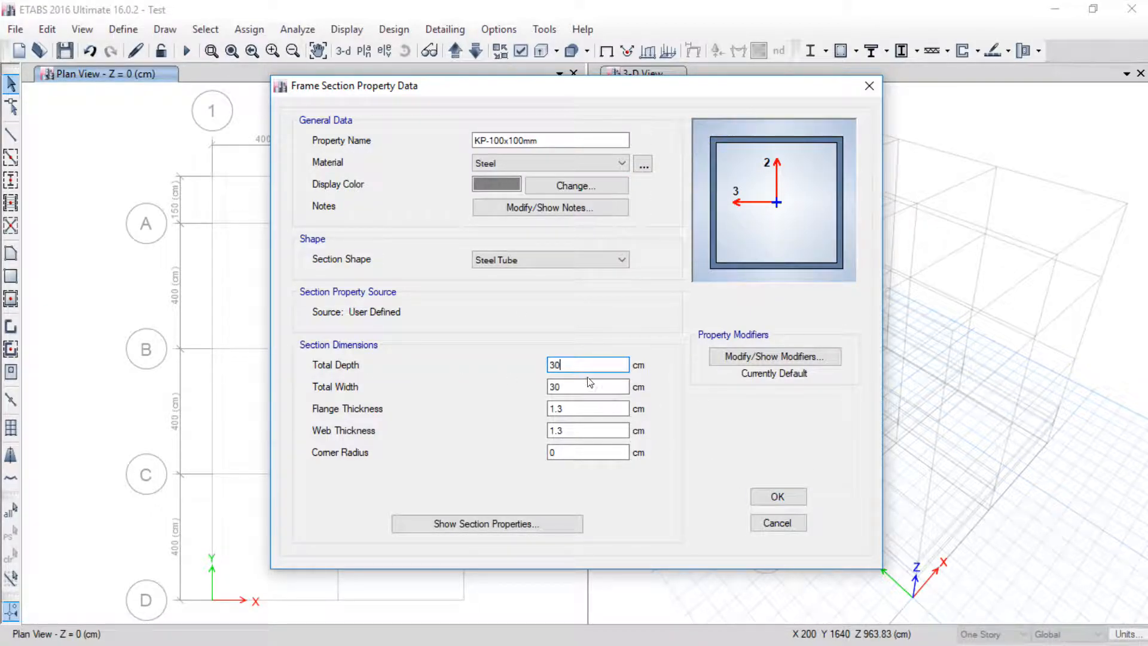
key("Tab")
double_click(571, 364)
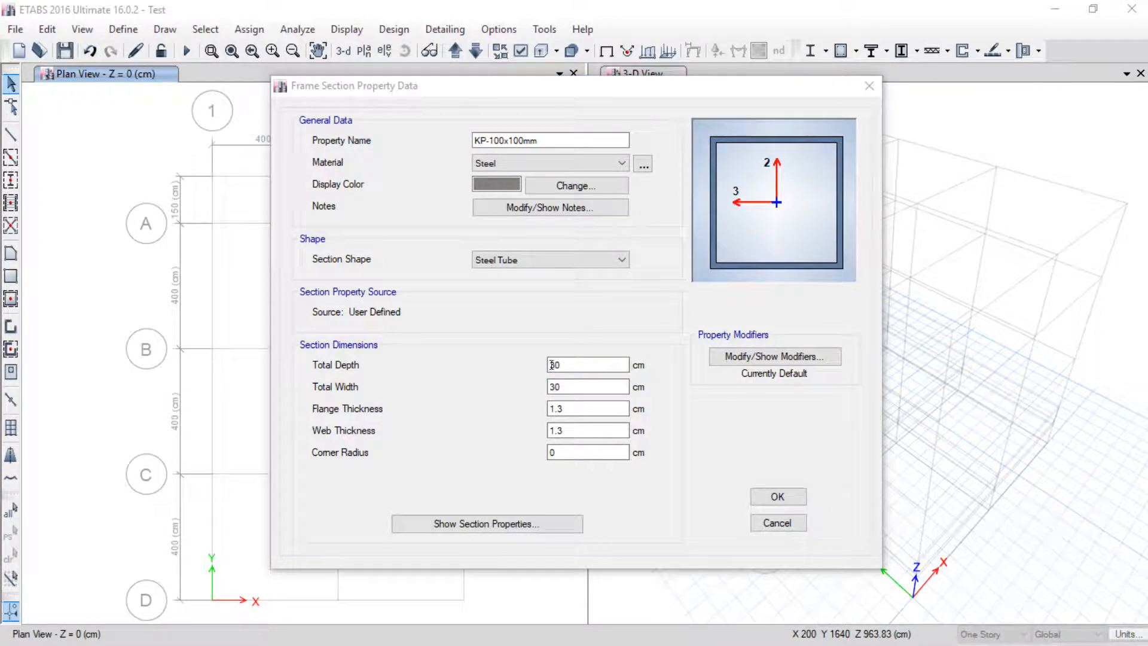
left_click_drag(563, 365, 507, 370)
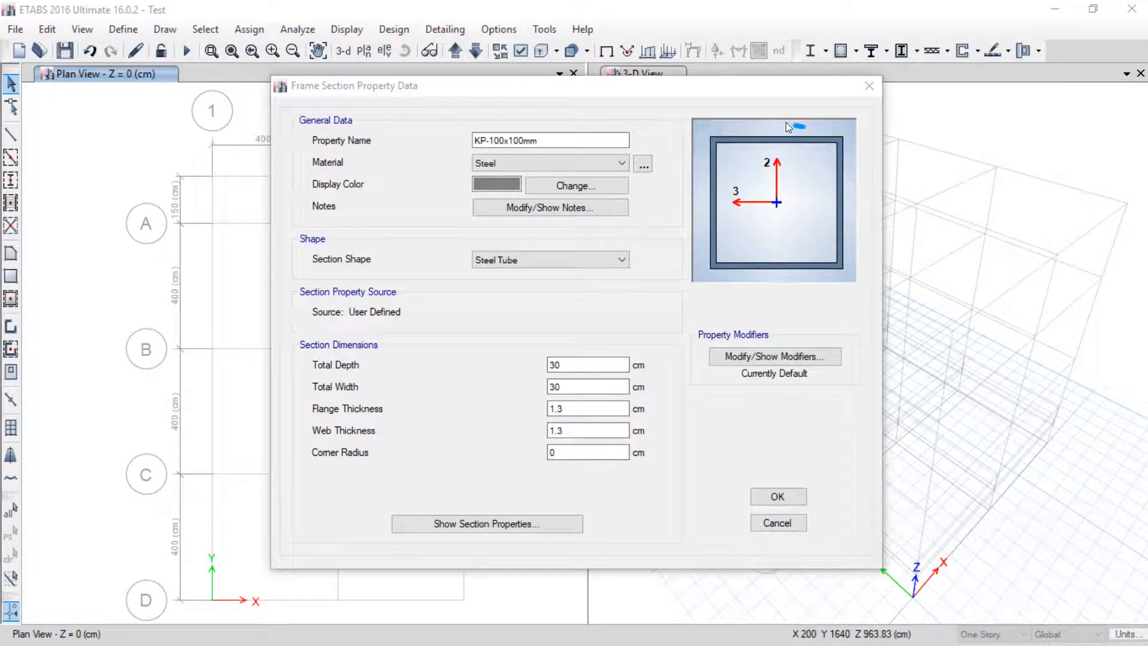
mouse_move(785, 122)
left_mouse_down()
mouse_move(870, 178)
mouse_move(796, 126)
left_mouse_up()
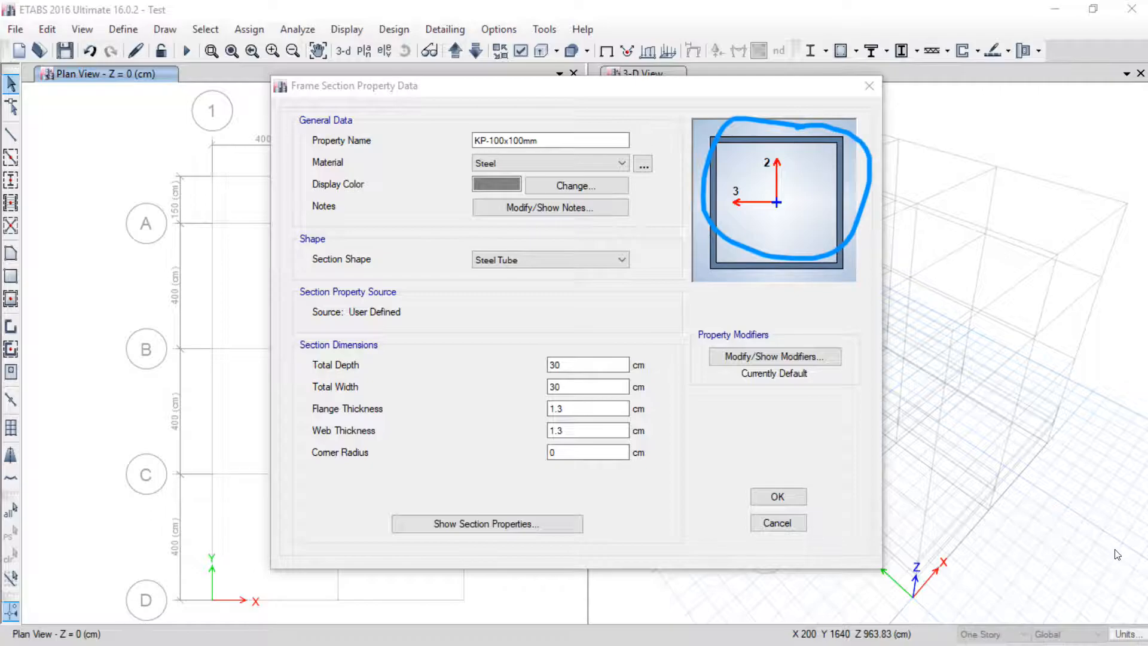
left_click(1073, 537)
left_click_drag(566, 363, 522, 369)
type("100")
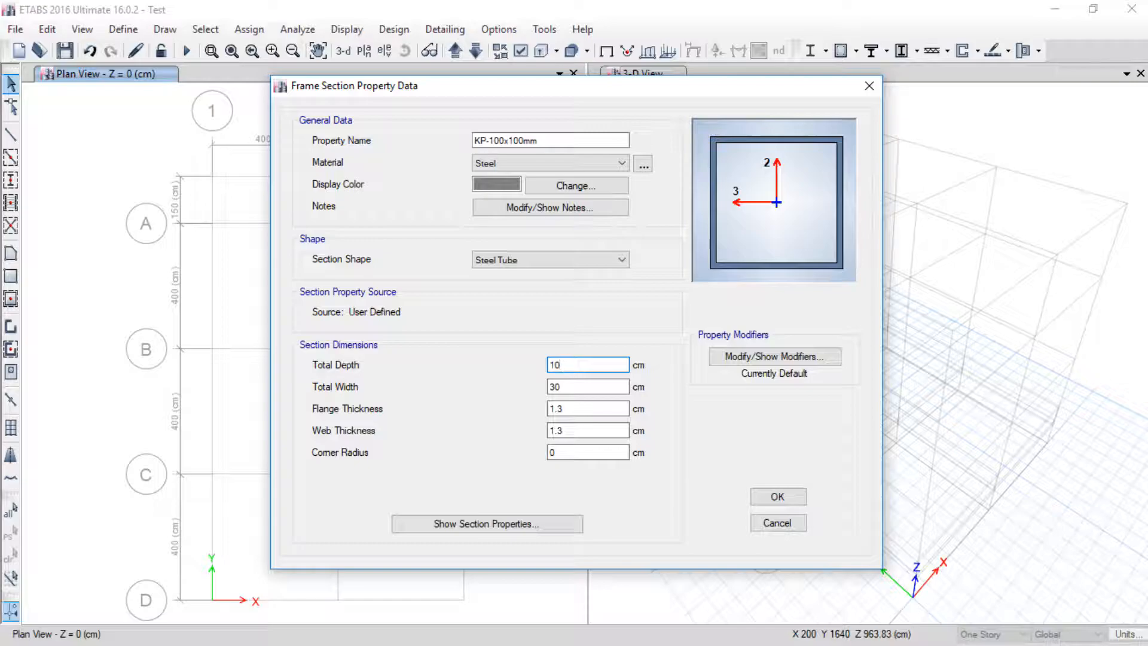
key("Tab")
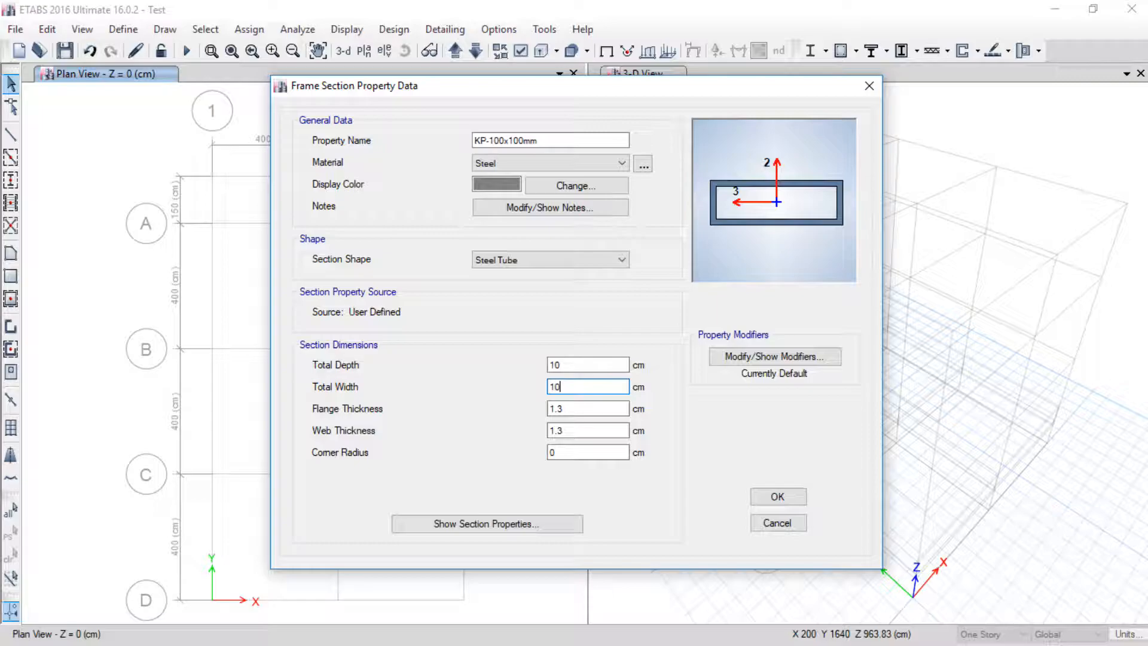
type("10")
key("Tab")
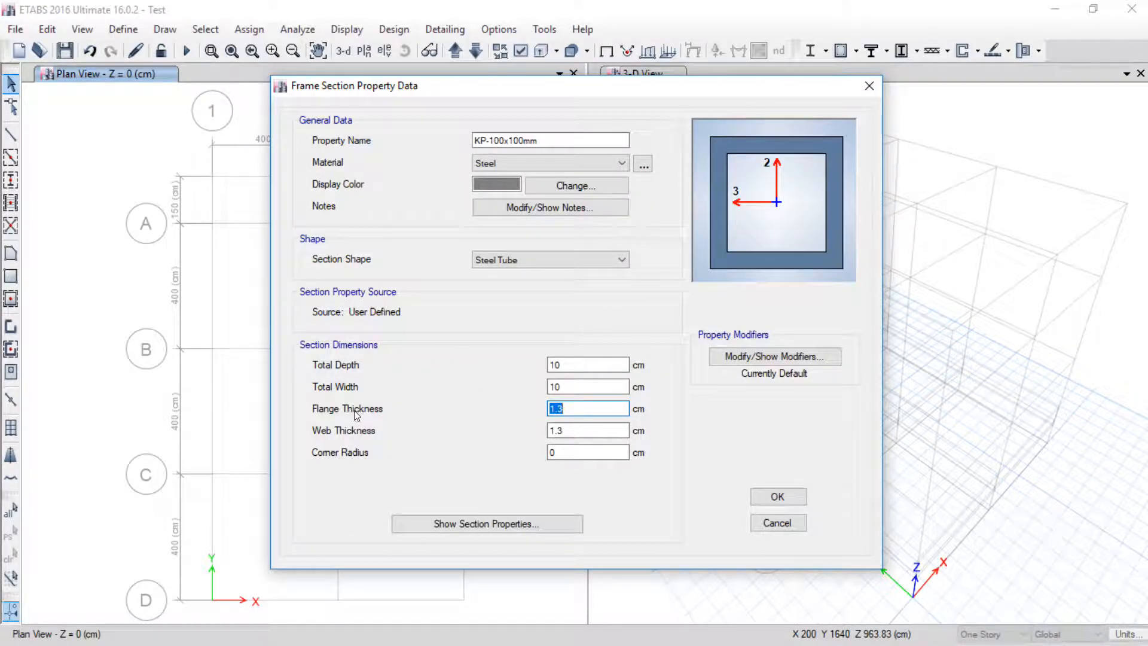
left_click(881, 531)
mouse_move(321, 409)
left_mouse_down()
mouse_move(316, 401)
mouse_move(320, 439)
left_mouse_up()
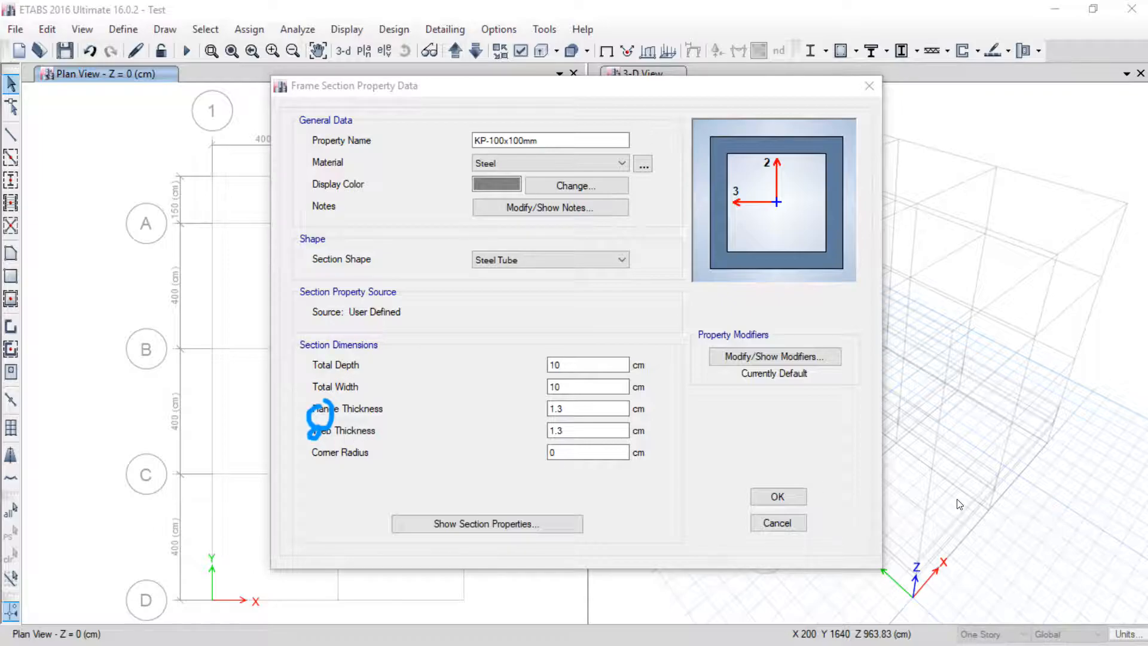
left_click(1065, 534)
left_click_drag(169, 194, 253, 201)
mouse_move(207, 197)
left_mouse_down()
mouse_move(201, 311)
mouse_move(220, 315)
left_mouse_up()
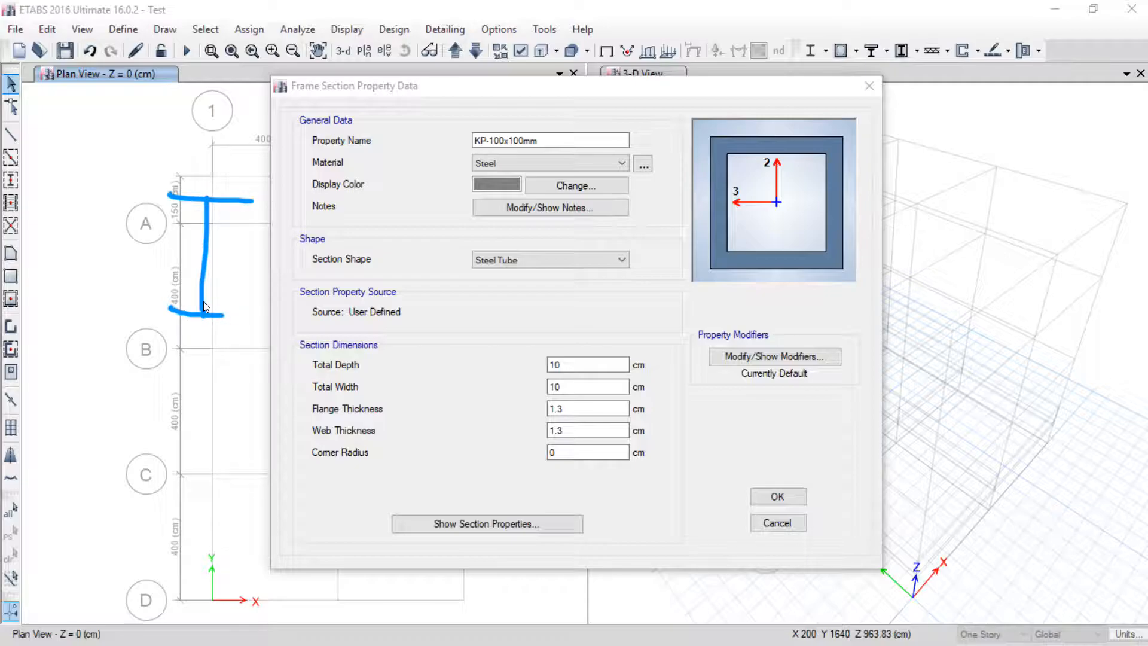
left_click_drag(258, 206, 249, 190)
mouse_move(234, 289)
left_mouse_down()
mouse_move(228, 338)
mouse_move(245, 293)
mouse_move(237, 323)
left_mouse_up()
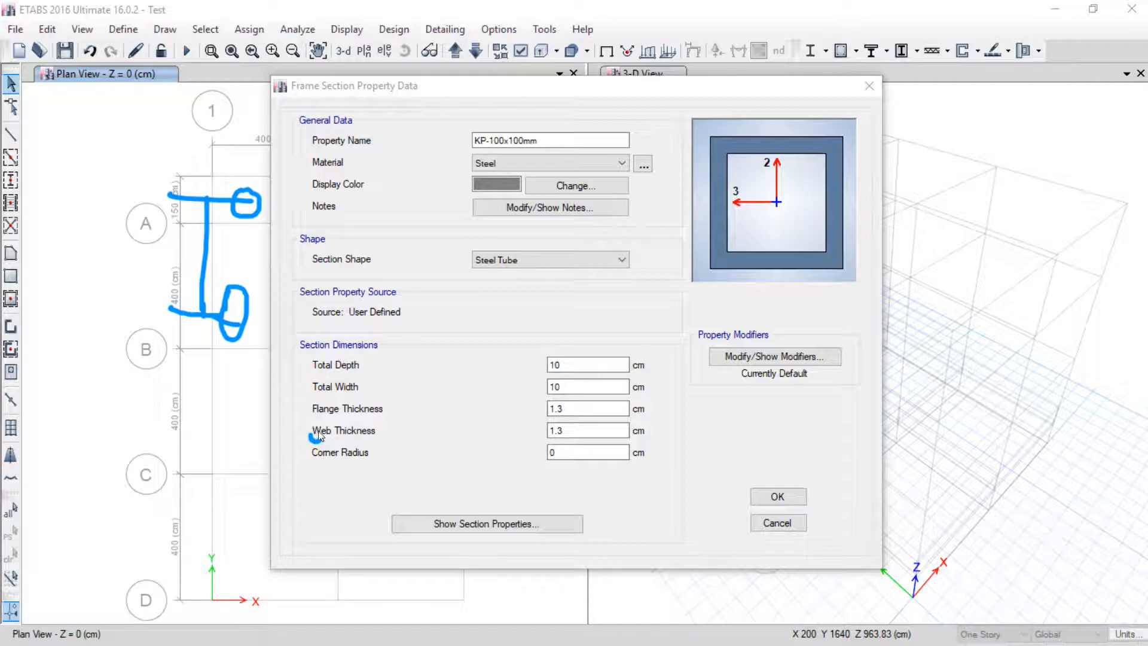
left_click_drag(206, 239, 223, 266)
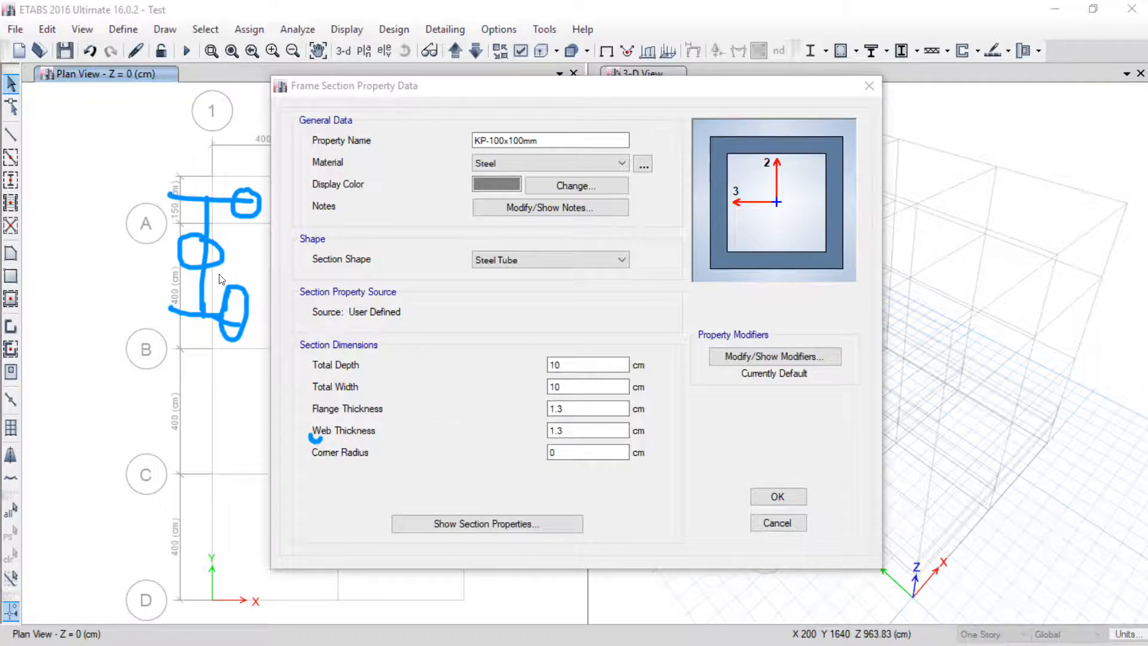
left_click(1068, 533)
left_click_drag(386, 413, 398, 412)
left_click_drag(362, 436, 391, 437)
left_click(1058, 544)
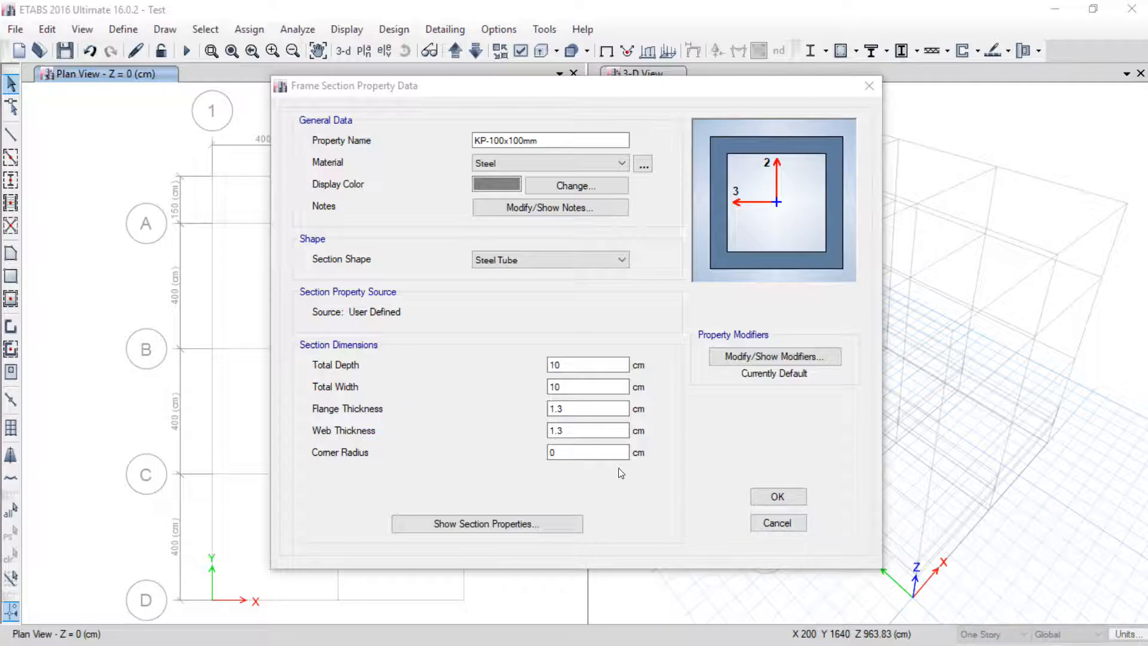
Step: Set the tube's flange thickness and web thickness to .23 cm each
double_click(573, 408)
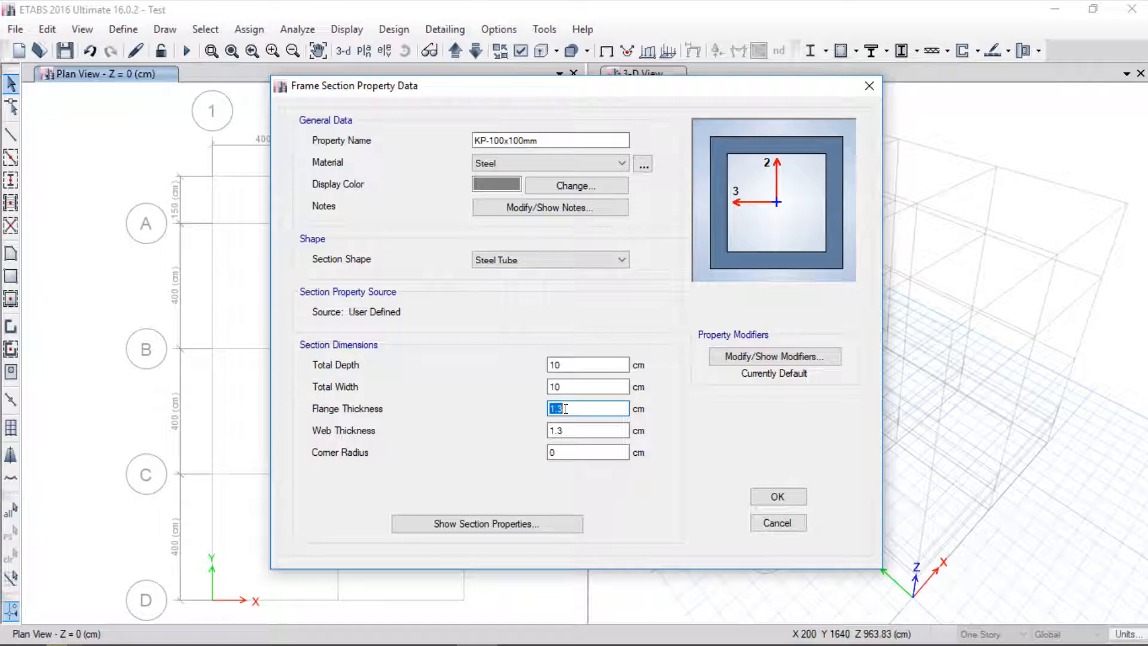
type(".")
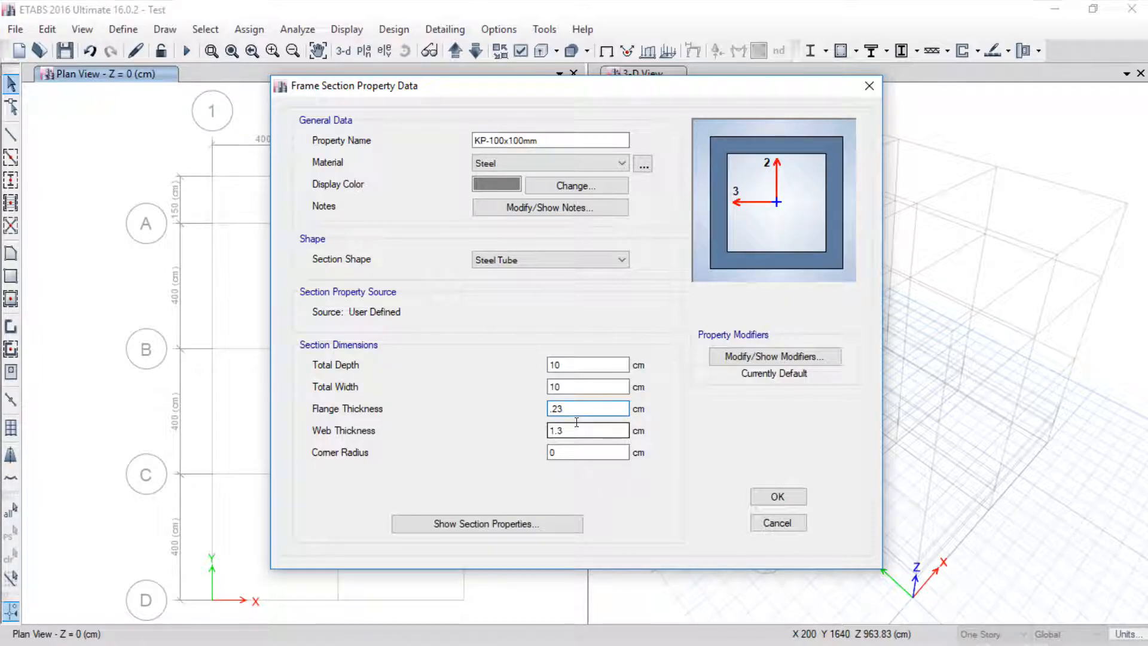
key("Tab")
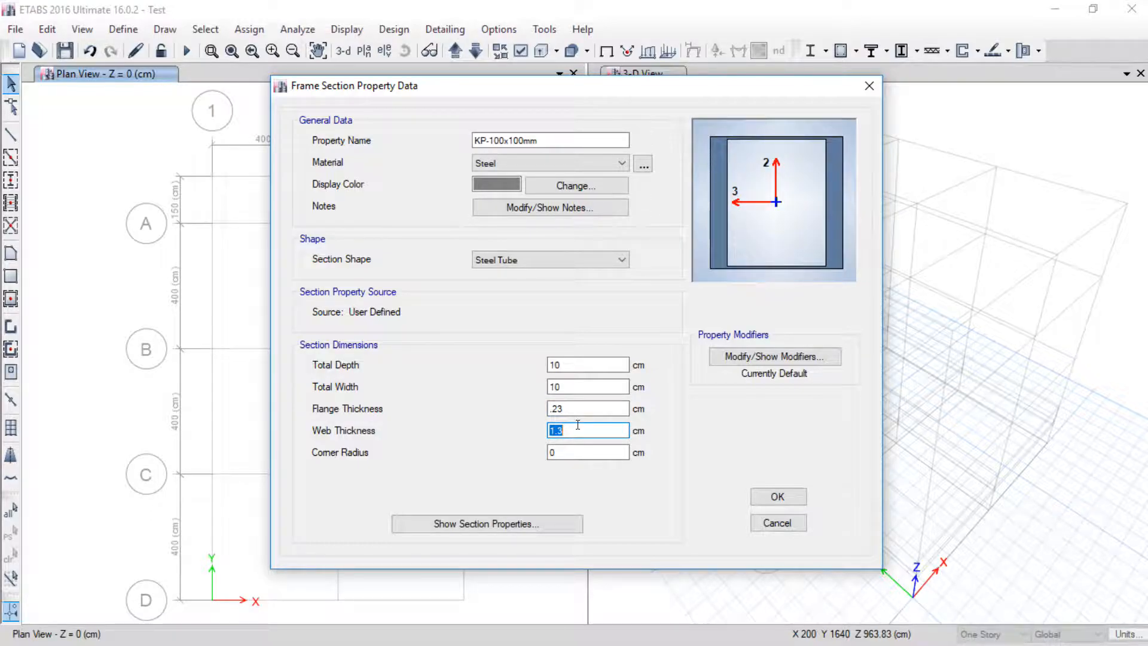
type(".23")
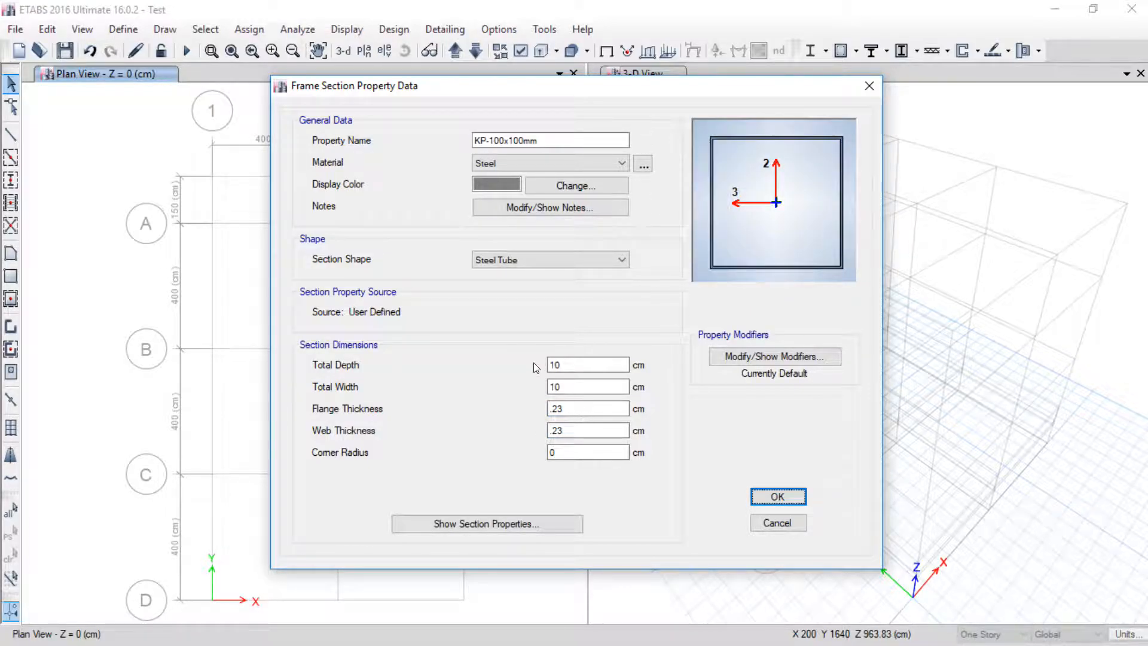
left_click(1017, 525)
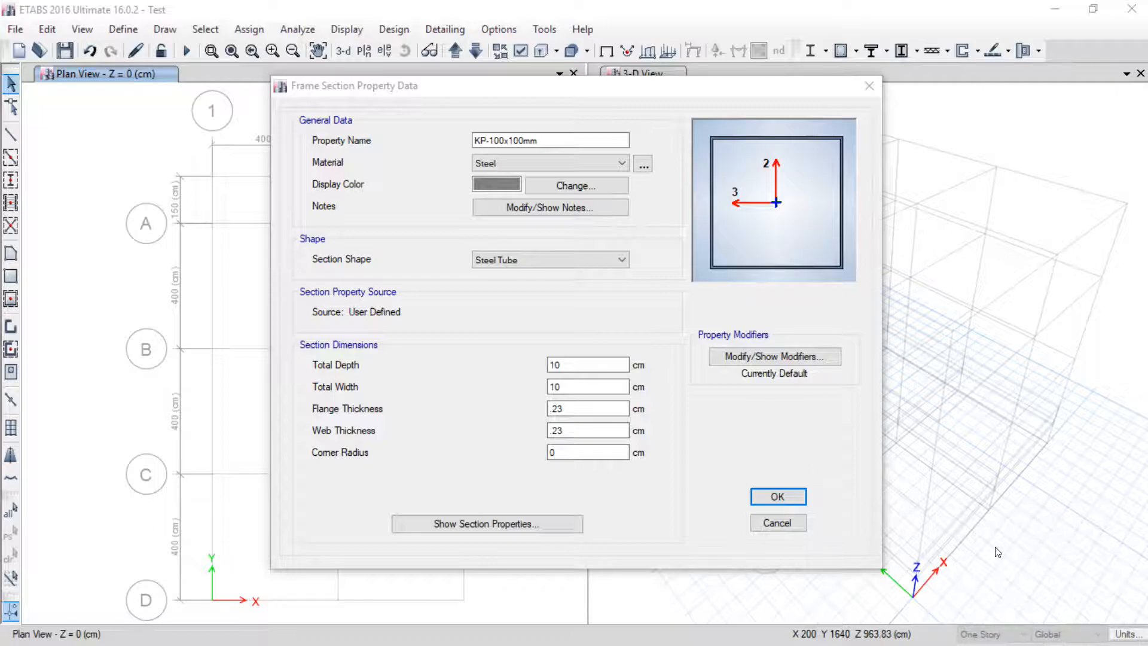
Step: Enter the copied web thickness of .23 cm as the tube's corner radius and save the KP-100x100mm section
left_click(587, 452)
left_click_drag(578, 432, 503, 427)
key("ctrl+c")
key("Tab")
key("ctrl+v")
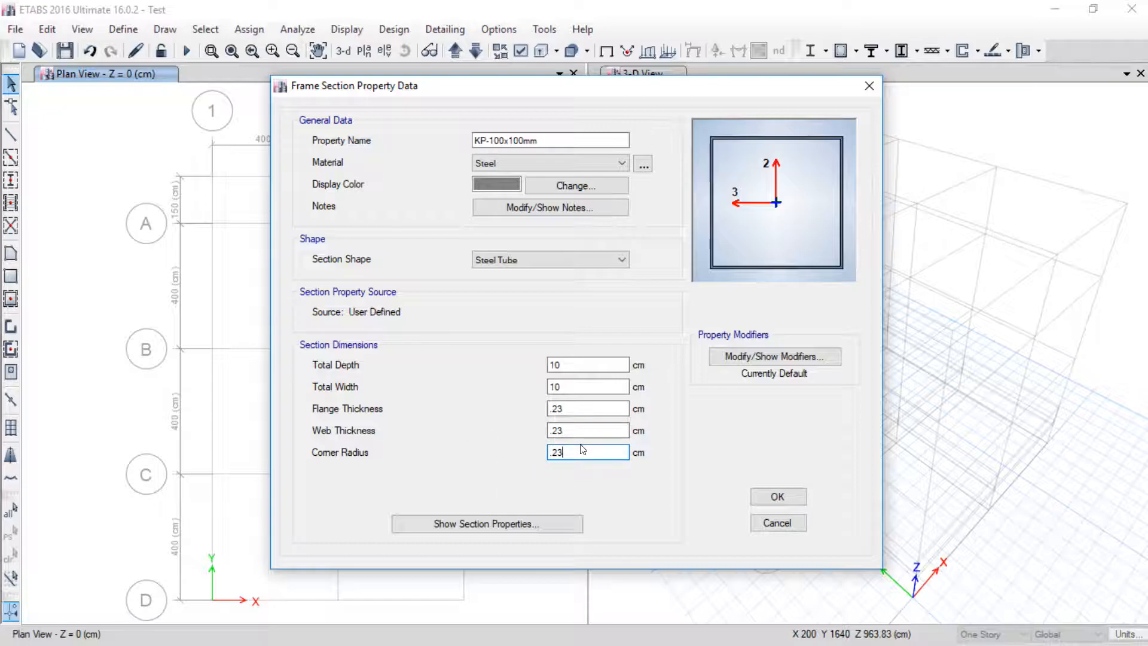
left_click(592, 433)
left_click(435, 523)
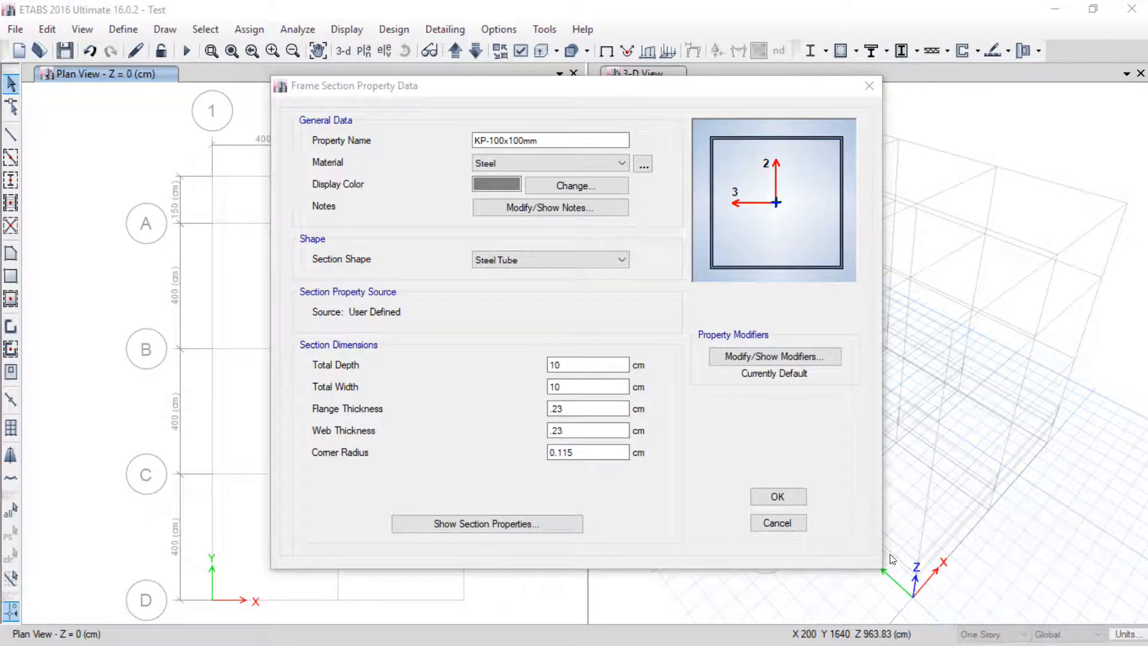
left_click_drag(530, 144, 550, 136)
mouse_move(582, 333)
left_mouse_down()
mouse_move(587, 483)
mouse_move(569, 335)
left_mouse_up()
left_click(1072, 543)
left_click(777, 497)
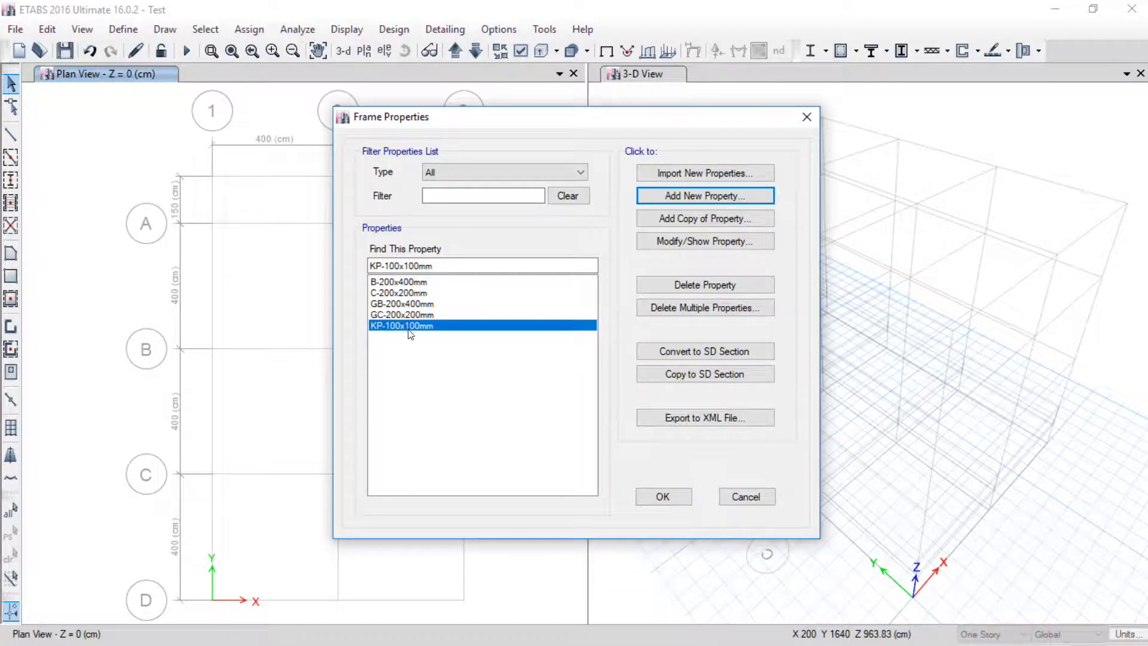
Step: Start a new steel tube frame section, check the ridge member's size in the AutoCAD drawing, and return to ETABS
left_click(690, 195)
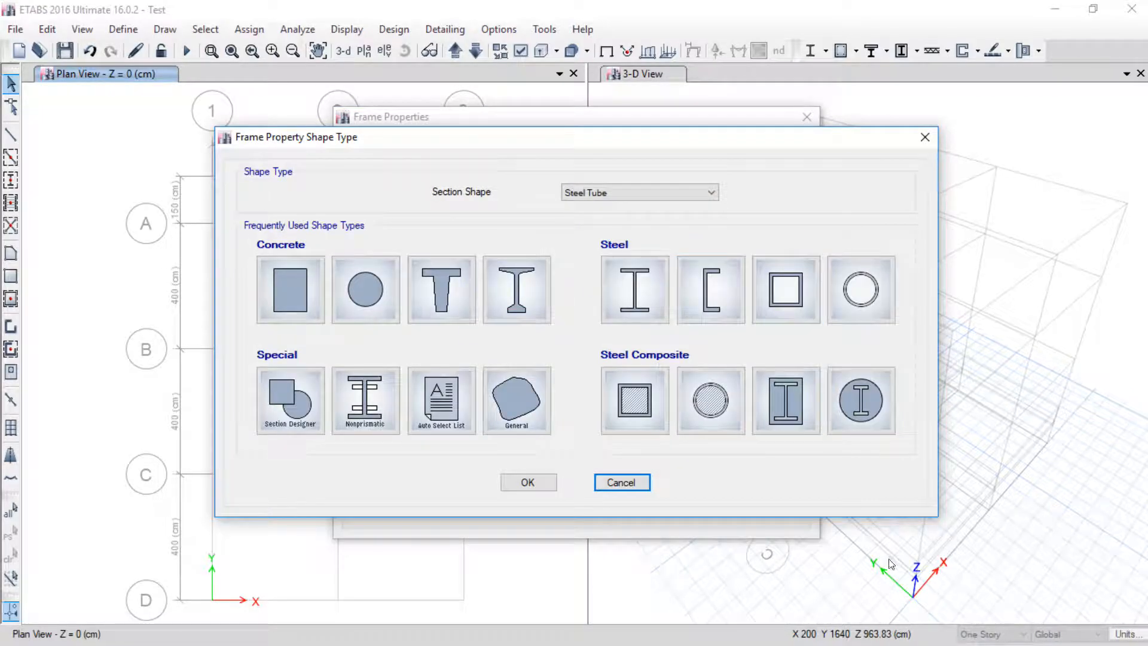
left_click(787, 296)
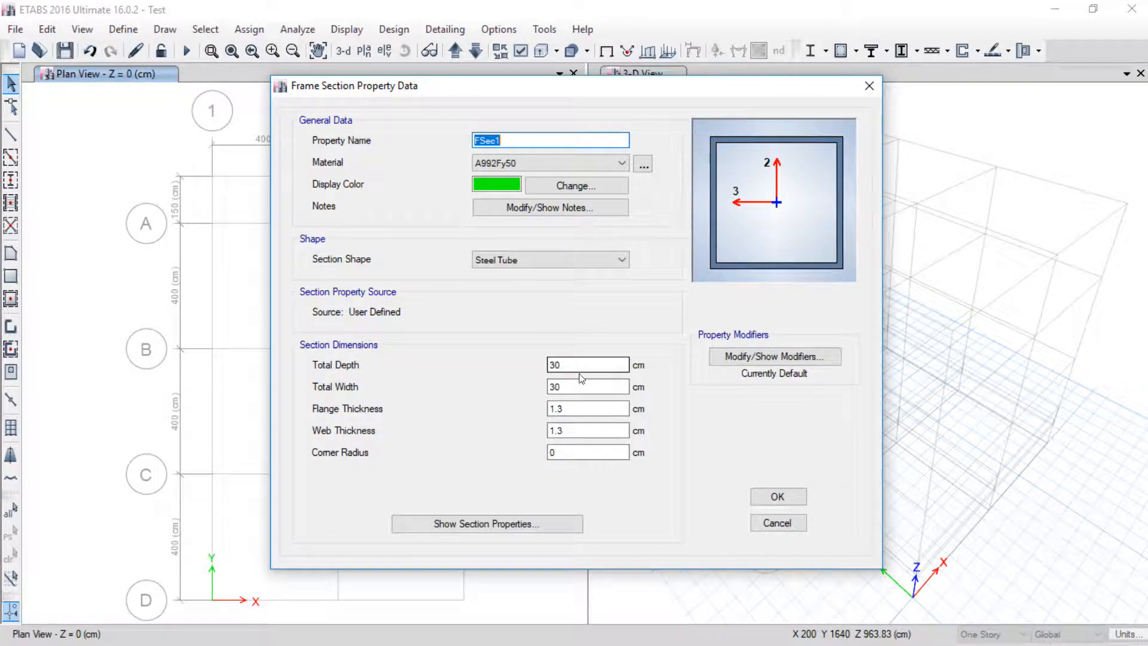
left_click(536, 575)
key("super")
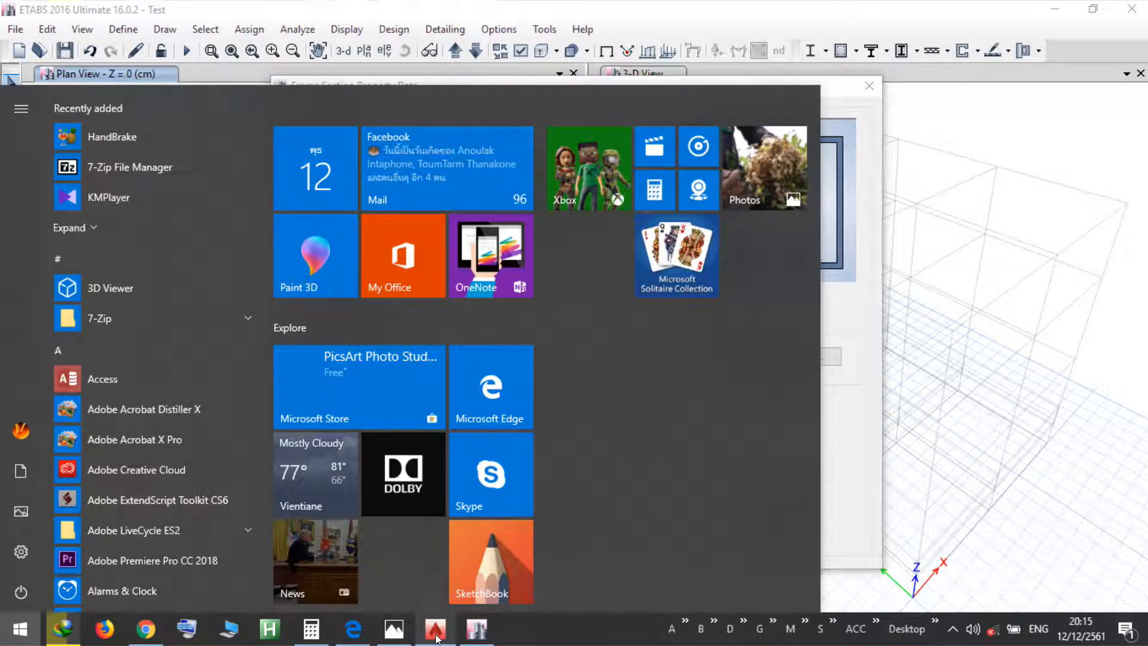
left_click(435, 633)
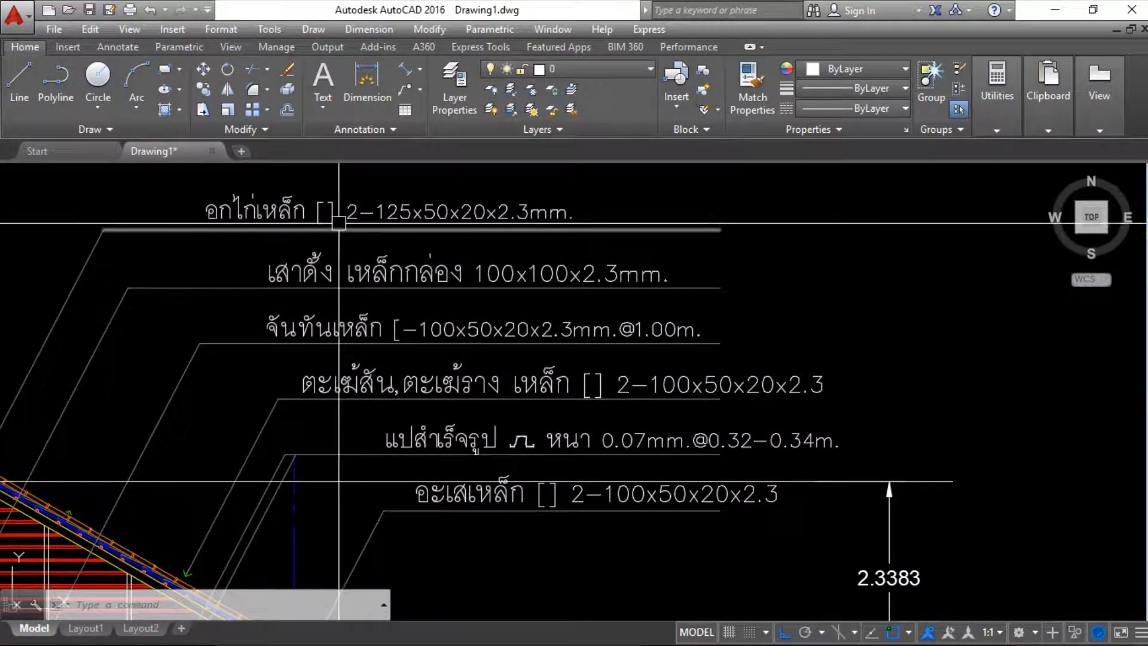
scroll(394, 220, "up", 2)
scroll(394, 220, "down", 2)
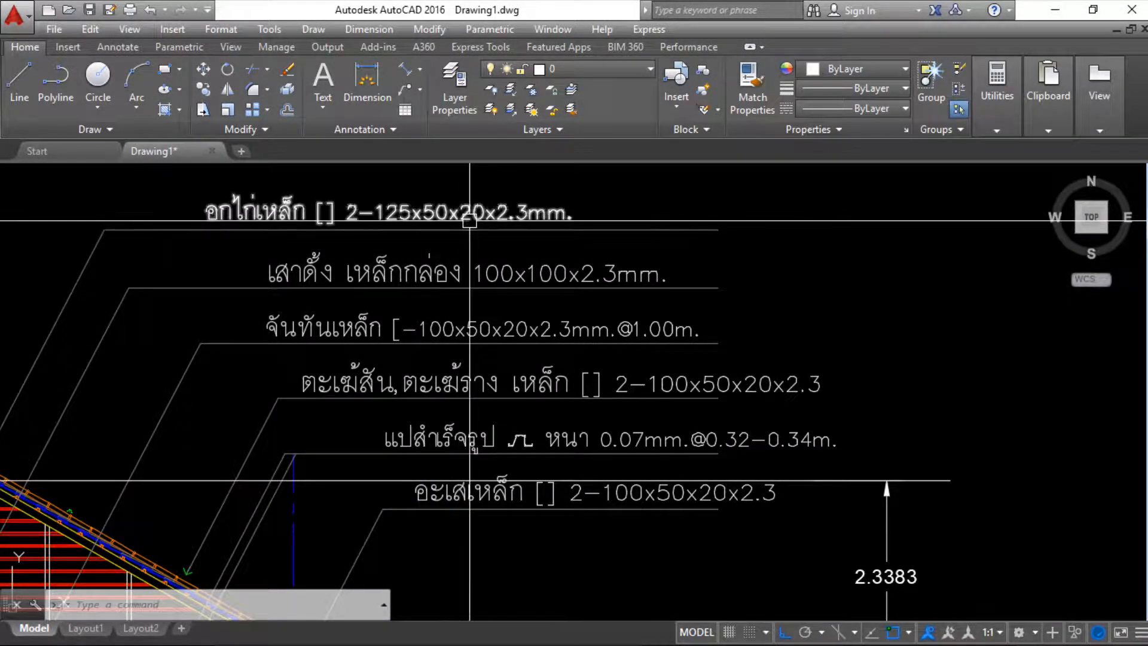
key("super")
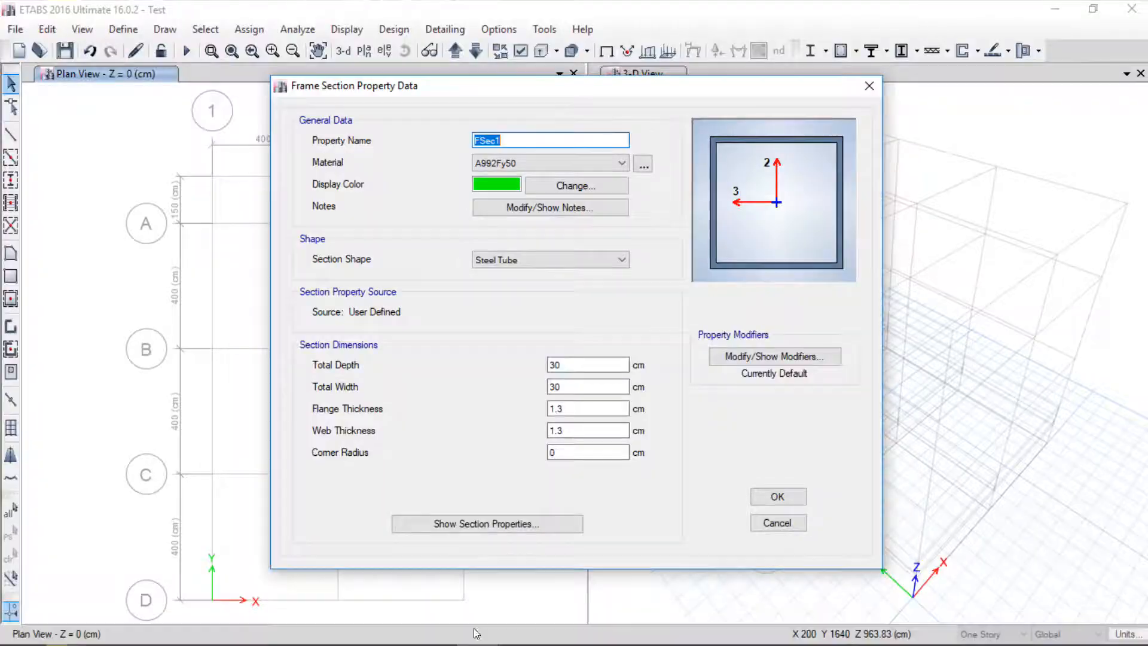
Step: Set the new steel tube's total depth to 12.5 cm and its total width to 10 cm
double_click(568, 366)
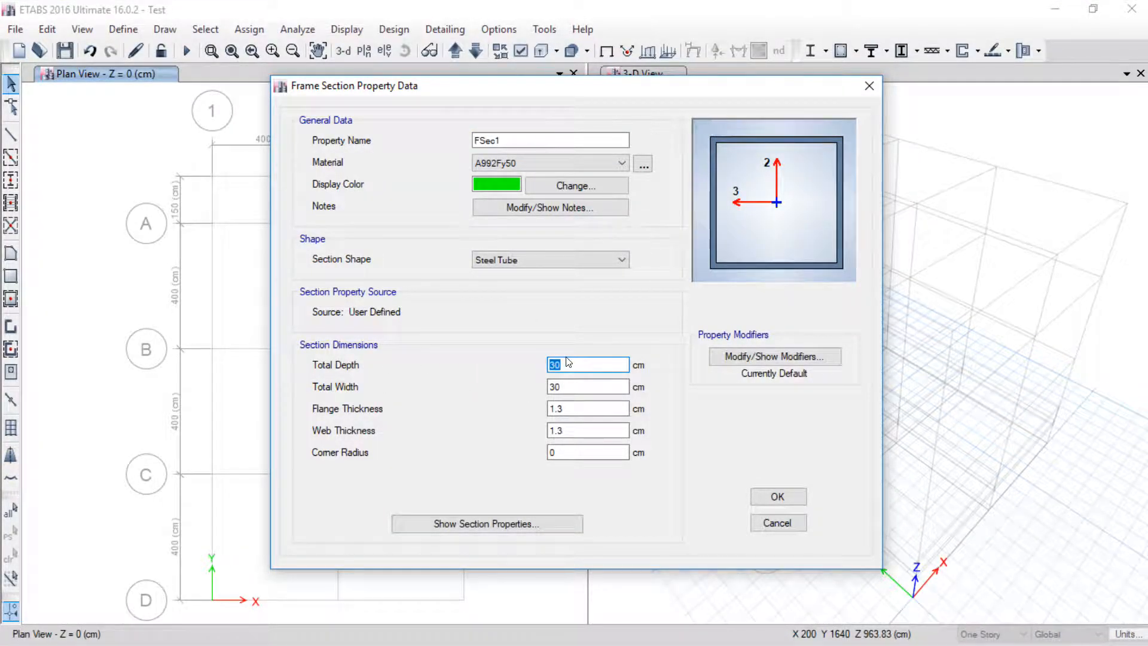
type("12.5")
left_click(570, 385)
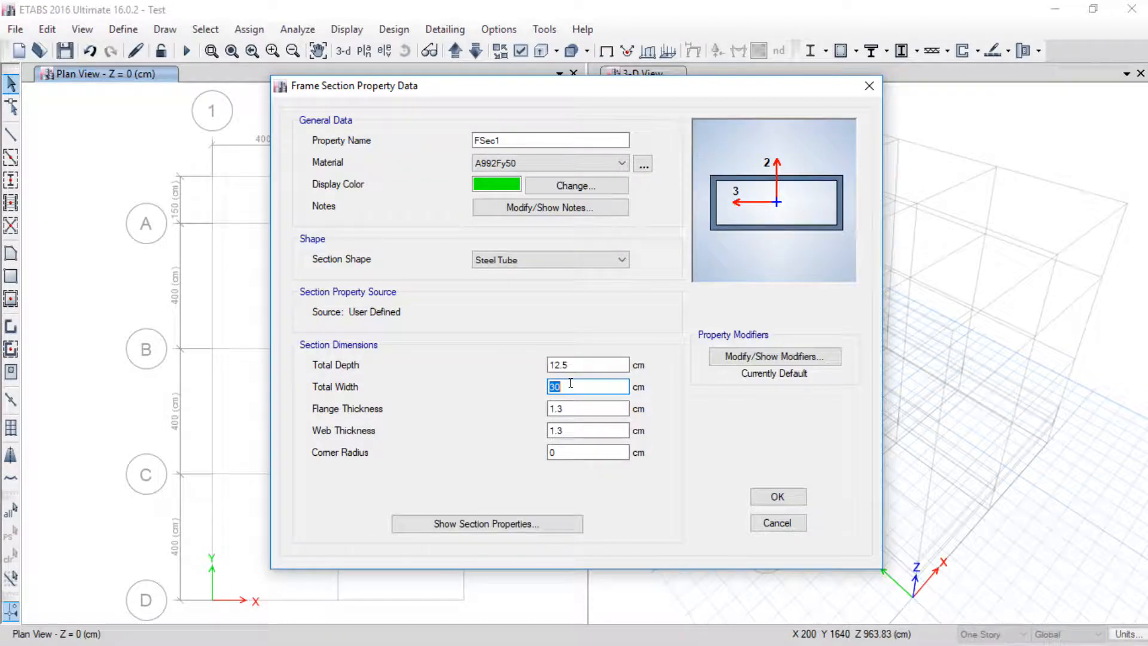
type("5")
left_click(568, 408)
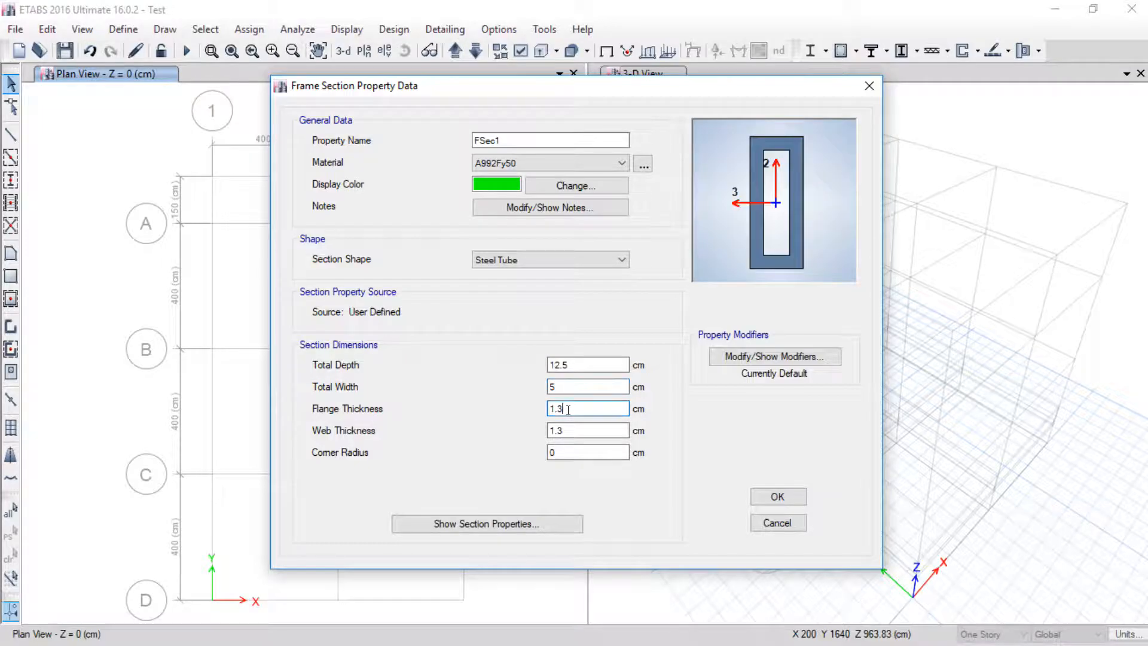
left_click(567, 383)
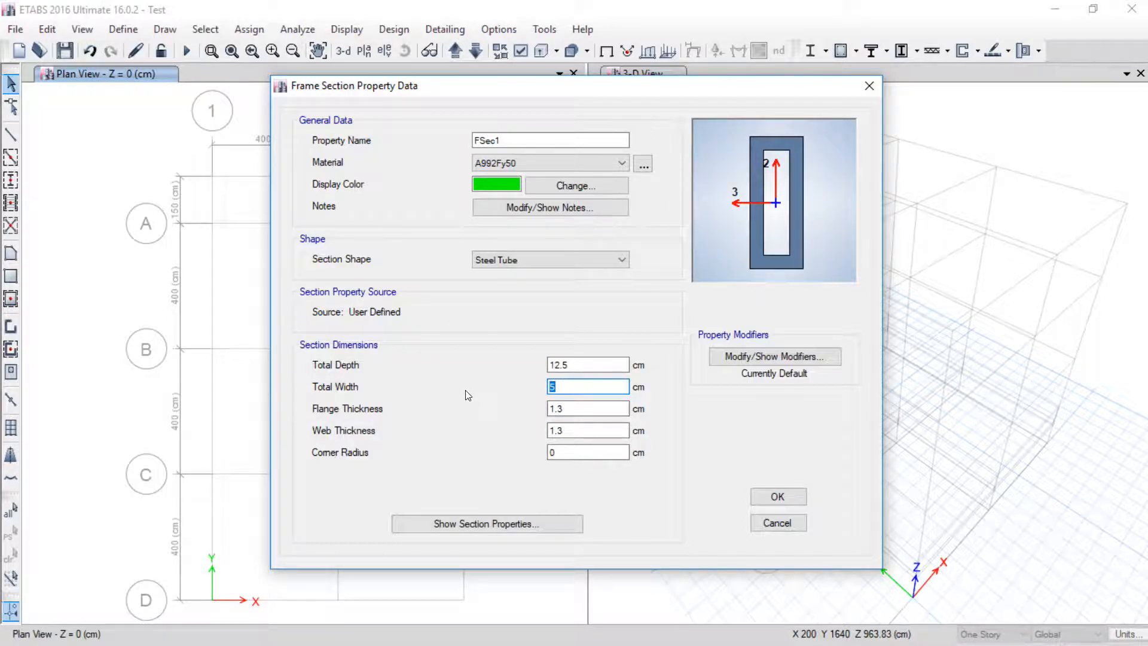
type("10")
Step: Set the tube's flange and web thickness to .23 cm and its corner radius to .23/2, and save the section
left_click(561, 408)
left_click_drag(578, 409, 354, 422)
type(".23")
key("Tab")
type(".23")
key("Tab")
type(".23/2")
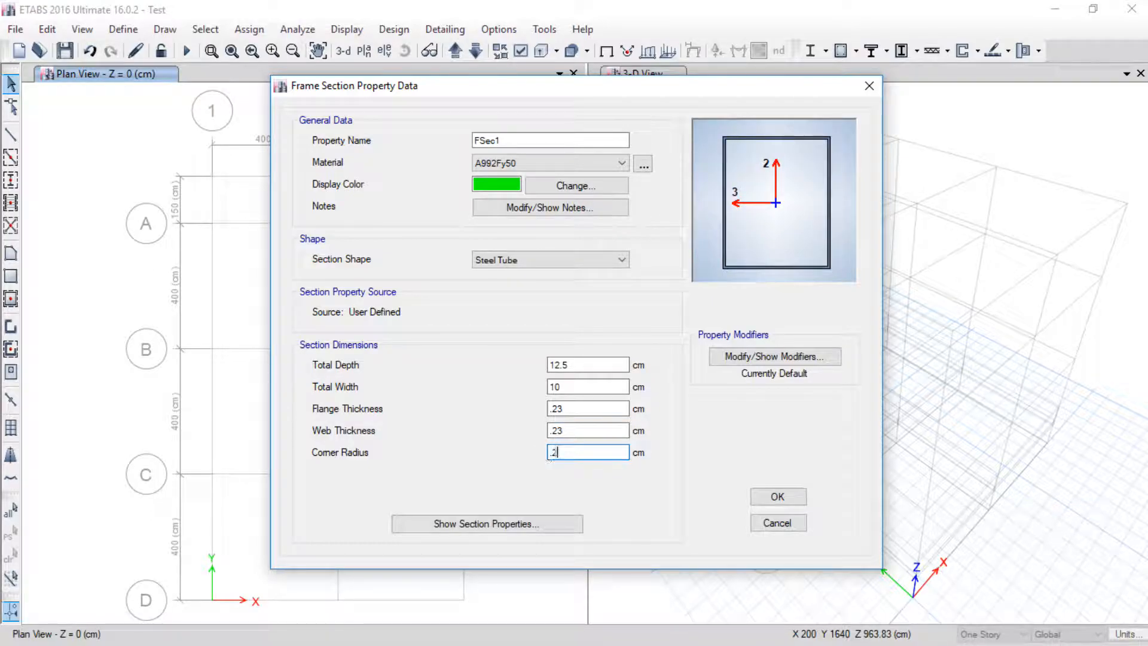
left_click(579, 429)
left_click(777, 498)
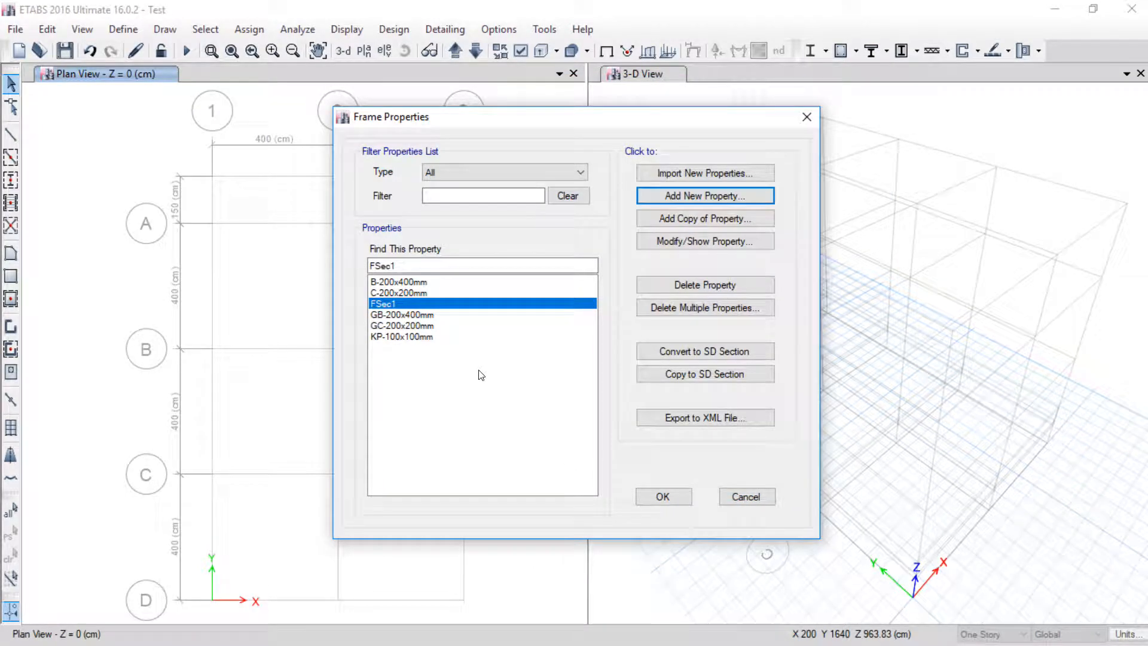
Step: Rename the FSec1 section as RD-125x100x2.3mm
left_click(640, 241)
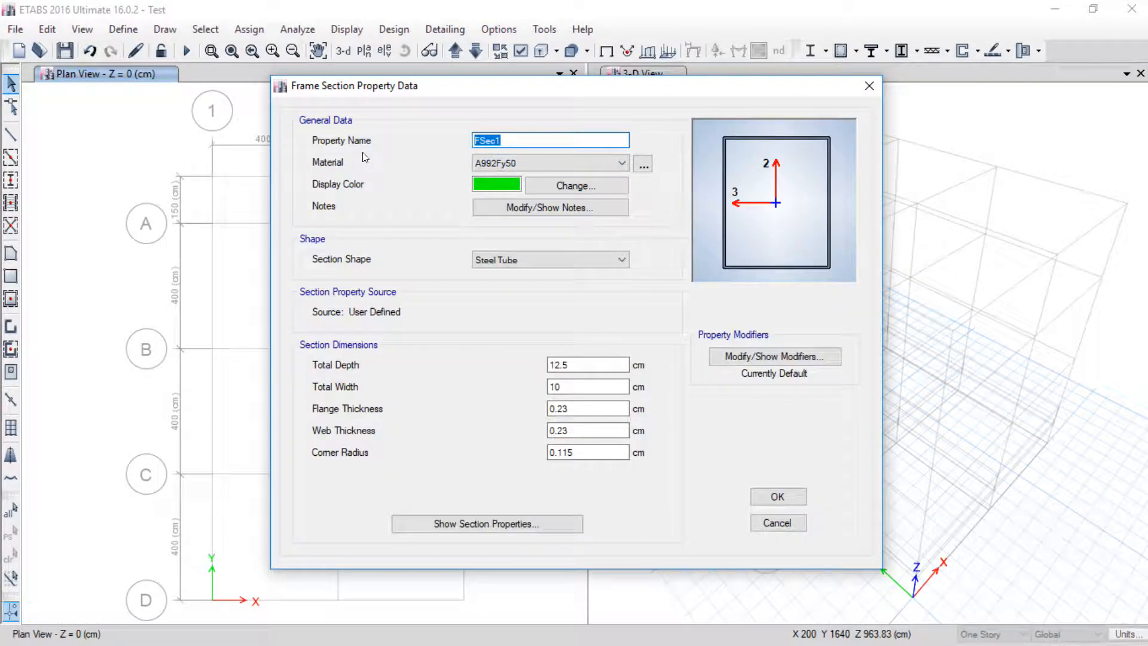
type("RD")
type("mm")
left_click(777, 496)
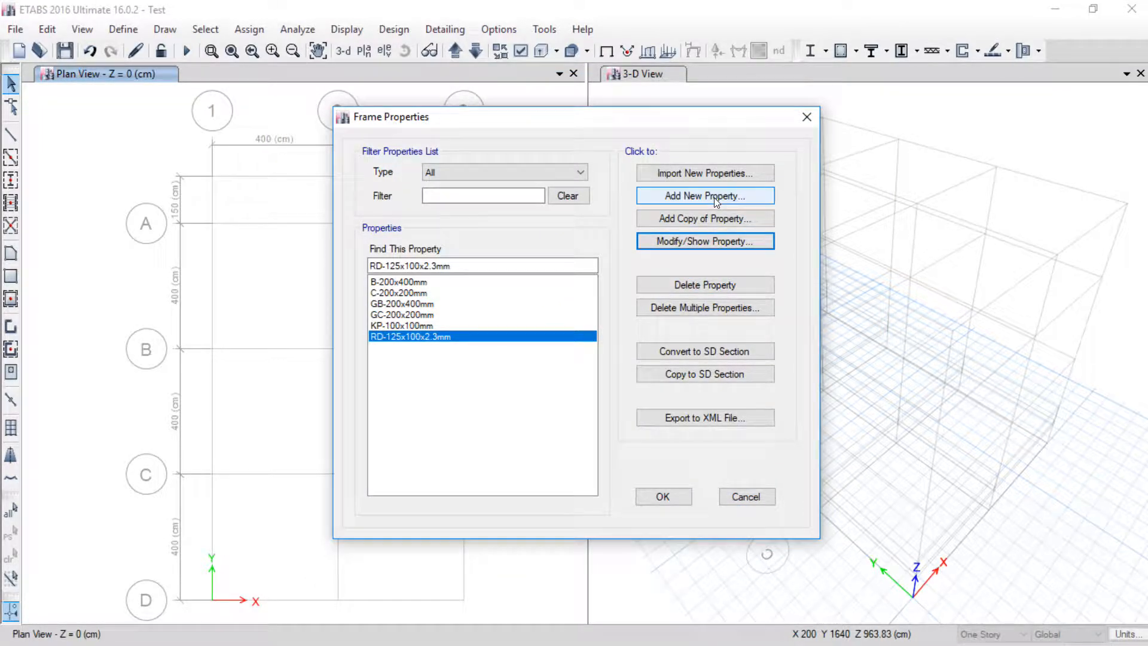
Step: Copy the RD-125x100x2.3mm section, check the hip and valley rafter size in the AutoCAD drawing, and return to ETABS
left_click(706, 217)
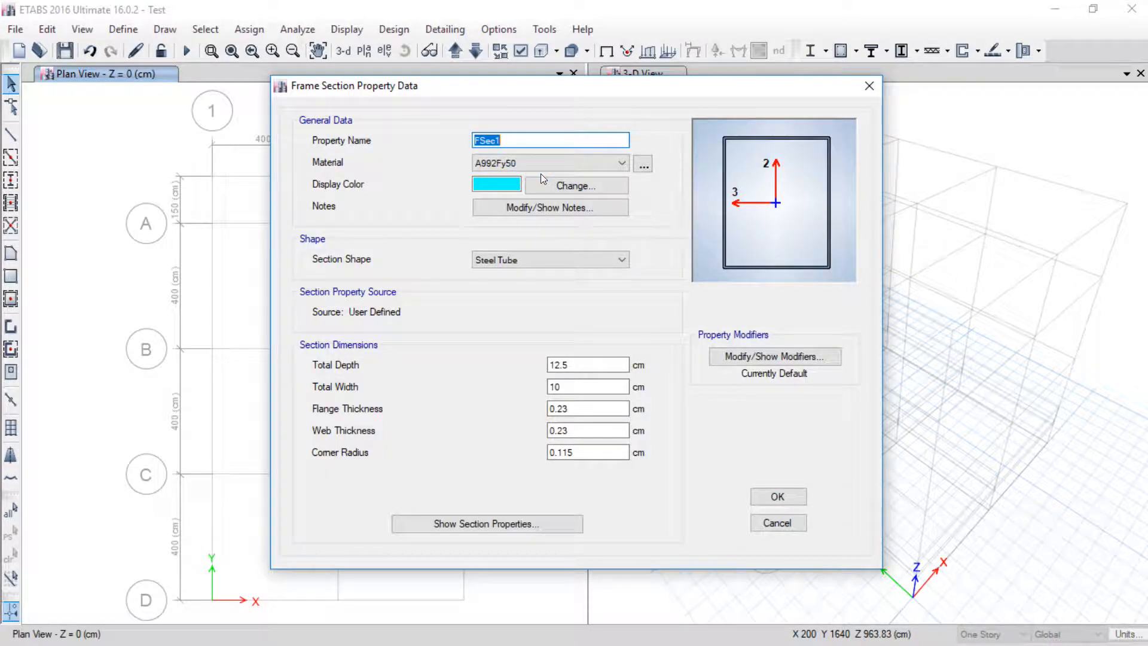
key("super")
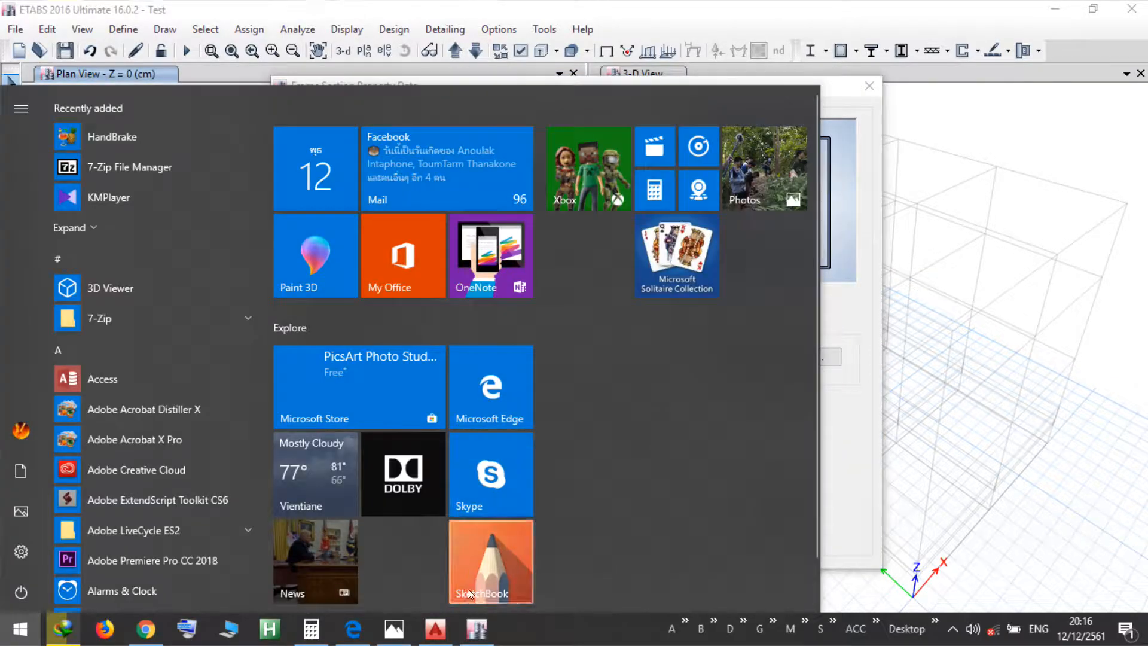
left_click(468, 635)
key("super")
left_click(442, 634)
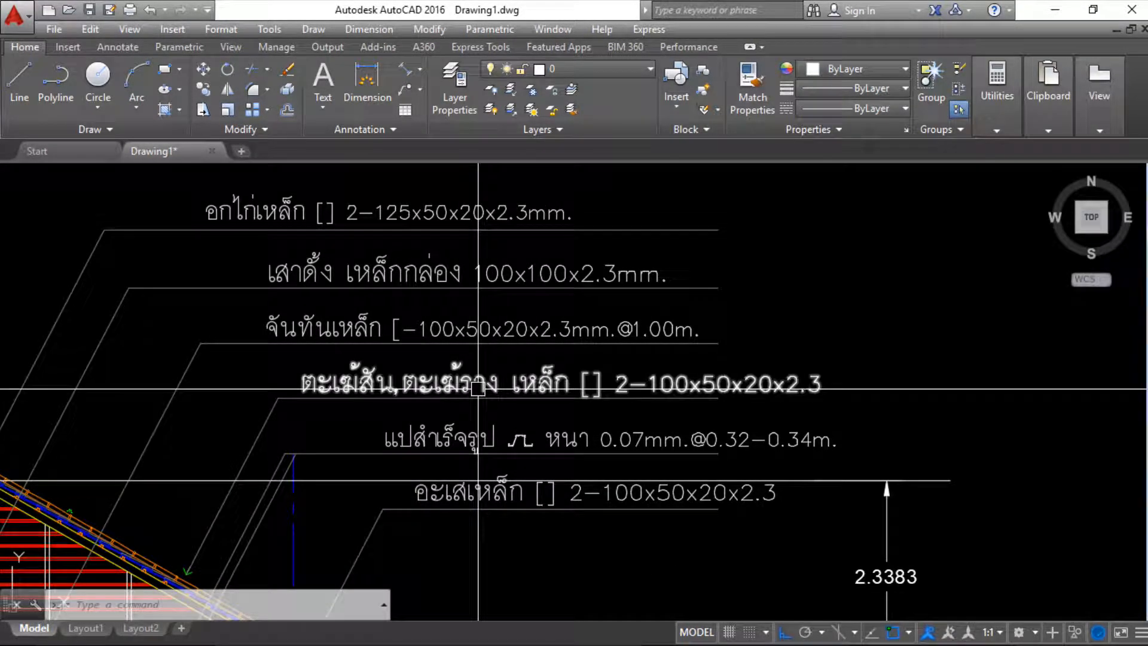
key("super")
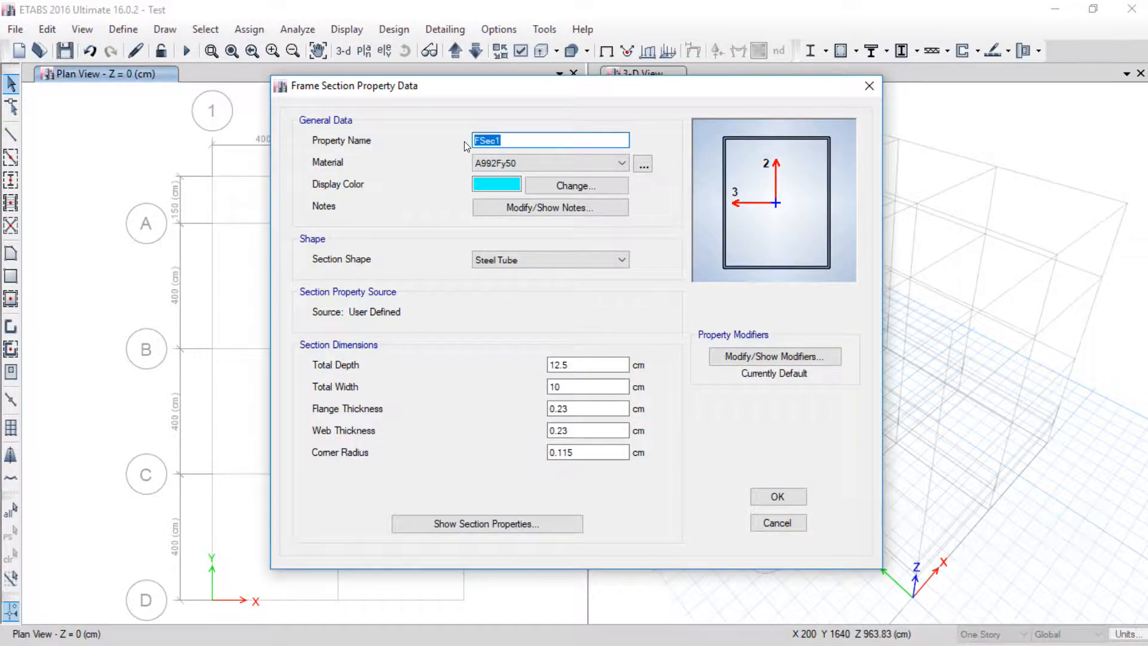
Step: Name the copied section RB-Steel-100x50x2.3mm, checking the rafter size against the AutoCAD drawing
type("RB")
type("00")
key("super")
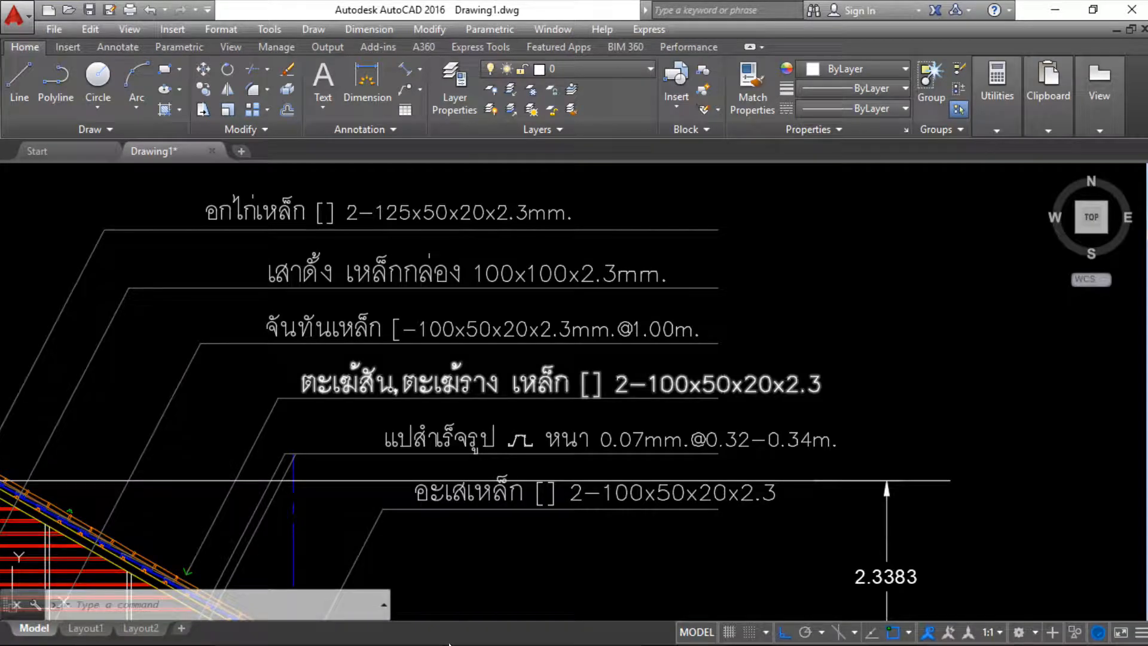
key("super")
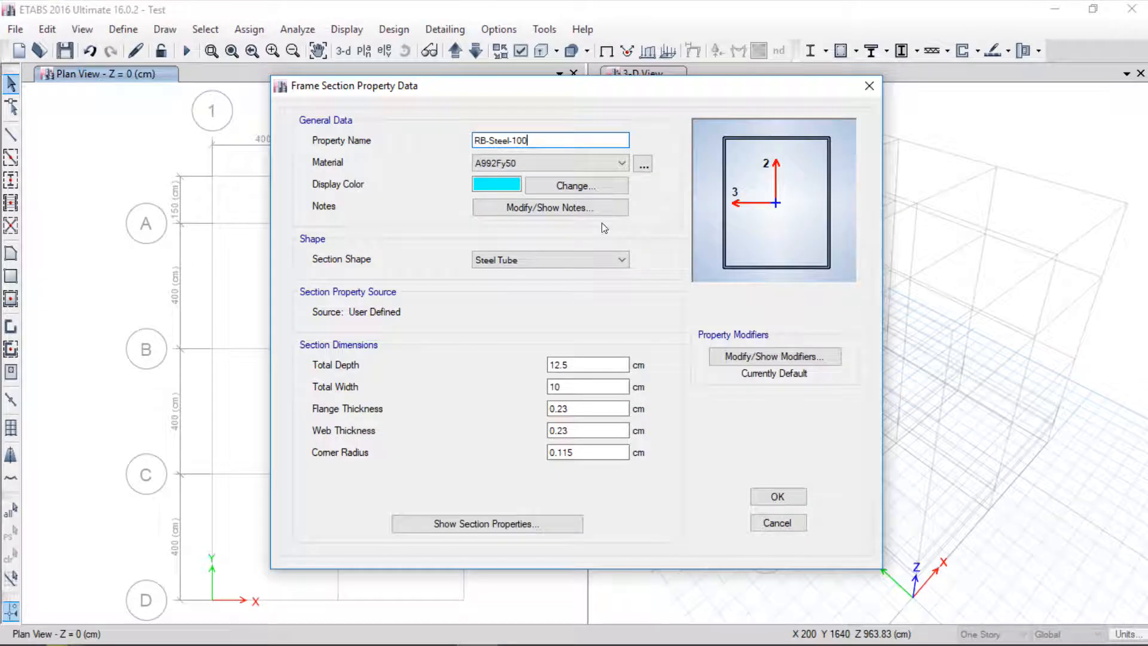
type("x50")
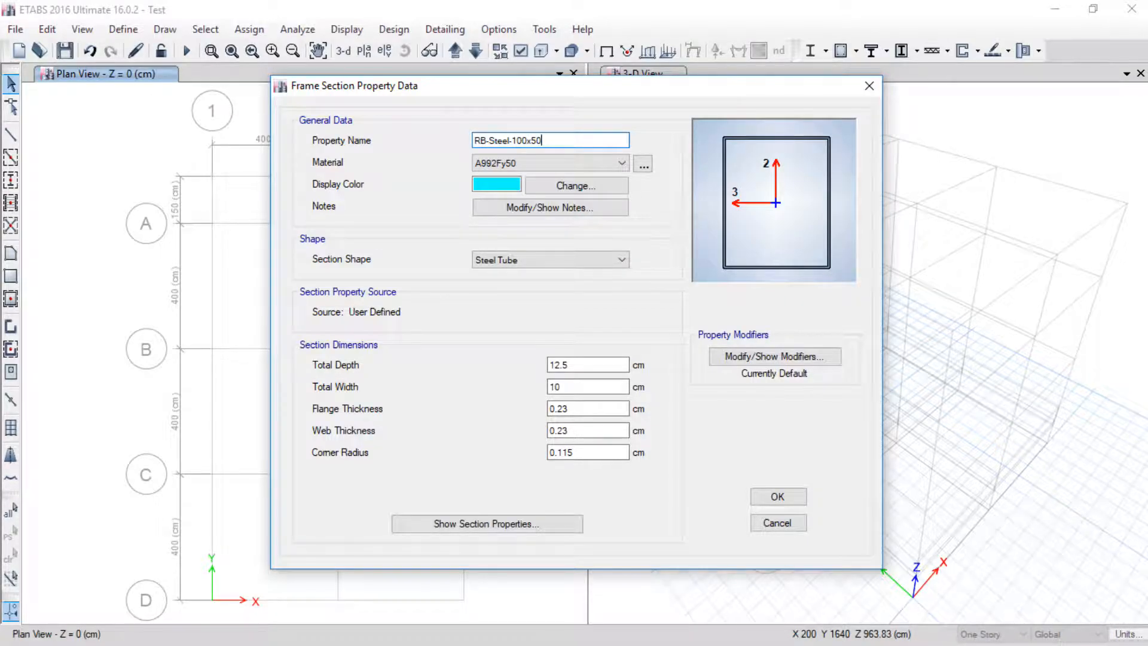
type("x2.3mm")
Step: Set the RB-Steel tube's total depth to 10 cm and total width to 5 cm
left_click(585, 387)
double_click(581, 364)
type("100")
key("BackSpace")
key("Tab")
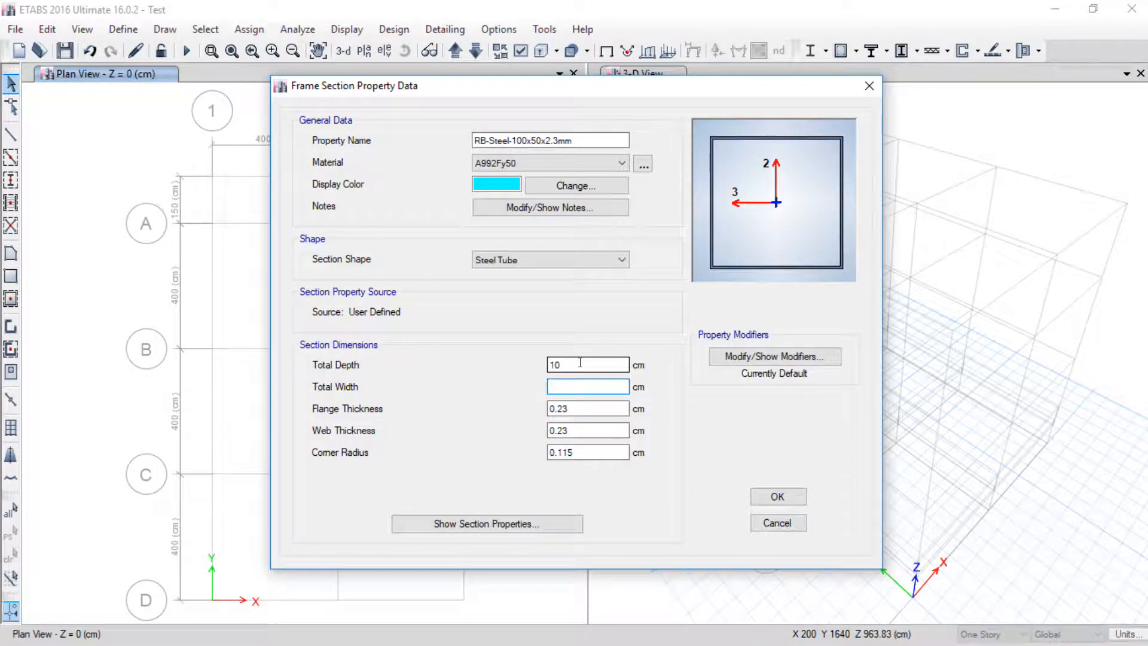
type("5")
key("Tab")
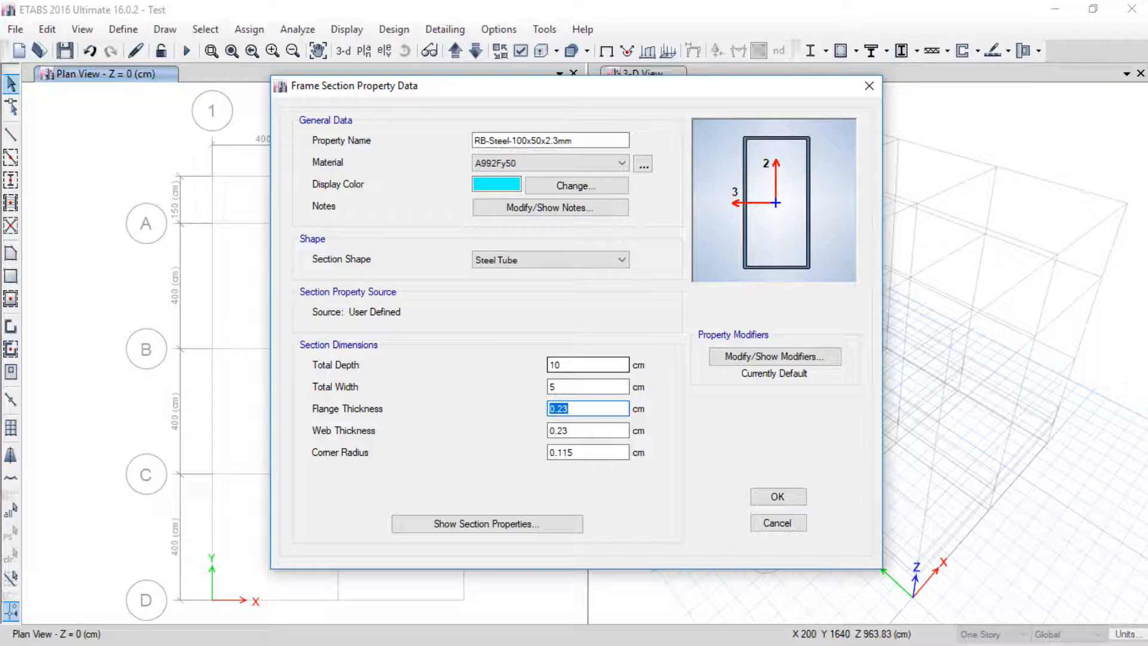
key("Tab")
key("Tab")
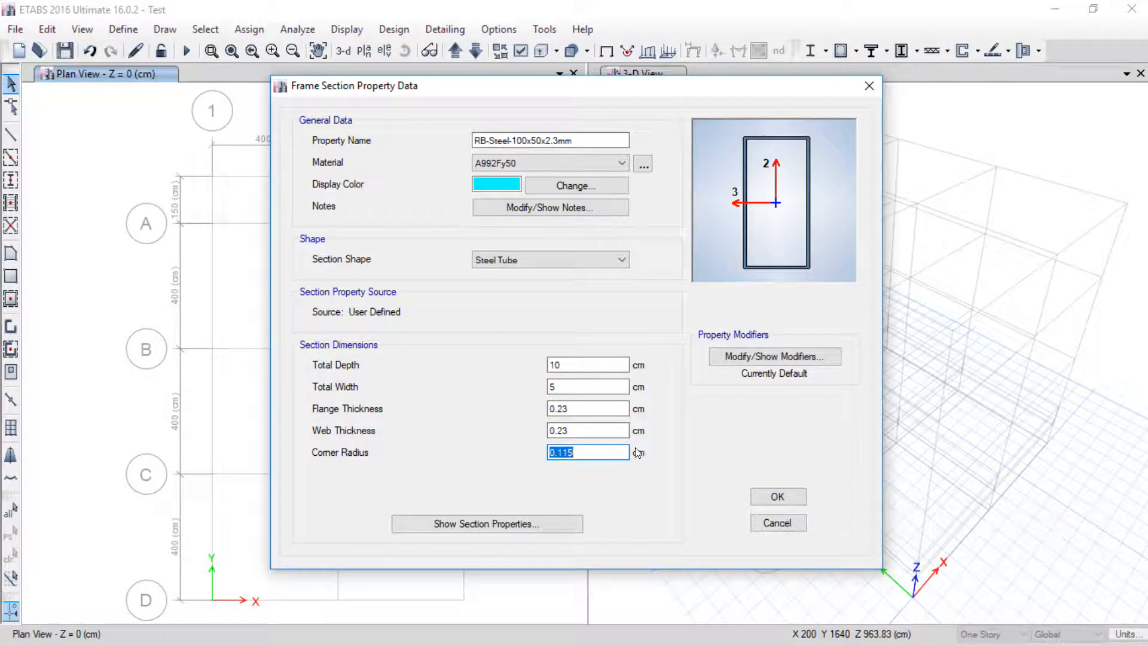
left_click(596, 428)
key("shift+Tab")
key("shift+Tab")
key("shift+Tab")
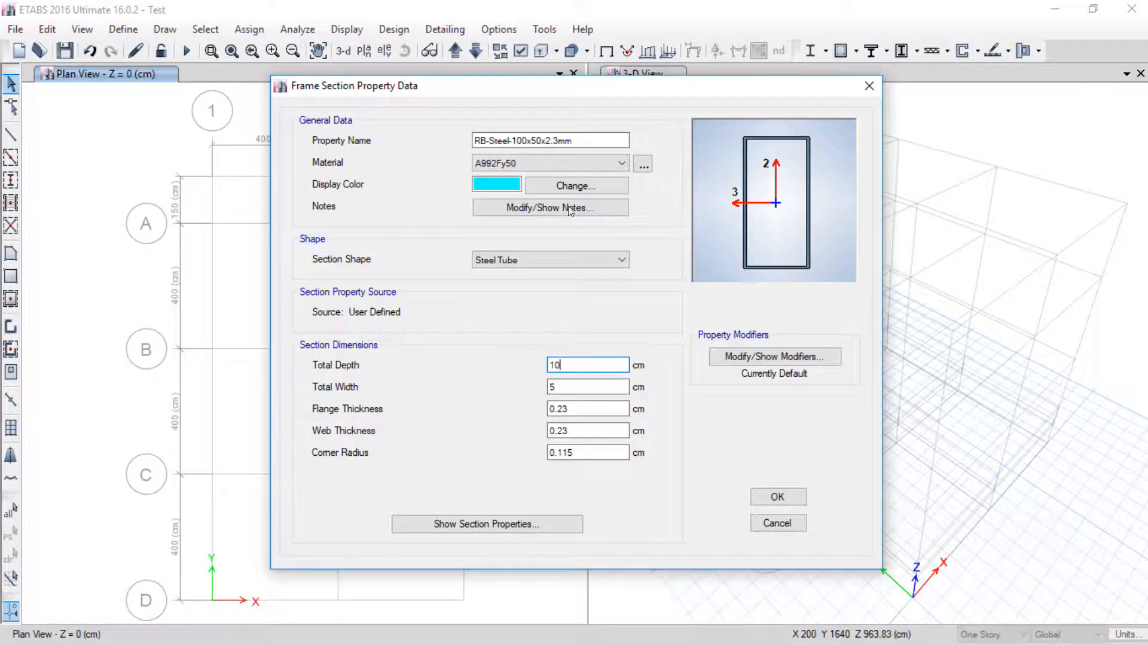
Step: Assign the Steel material to the RB-Steel-100x50x2.3mm section and save it
left_click(563, 162)
left_click(492, 222)
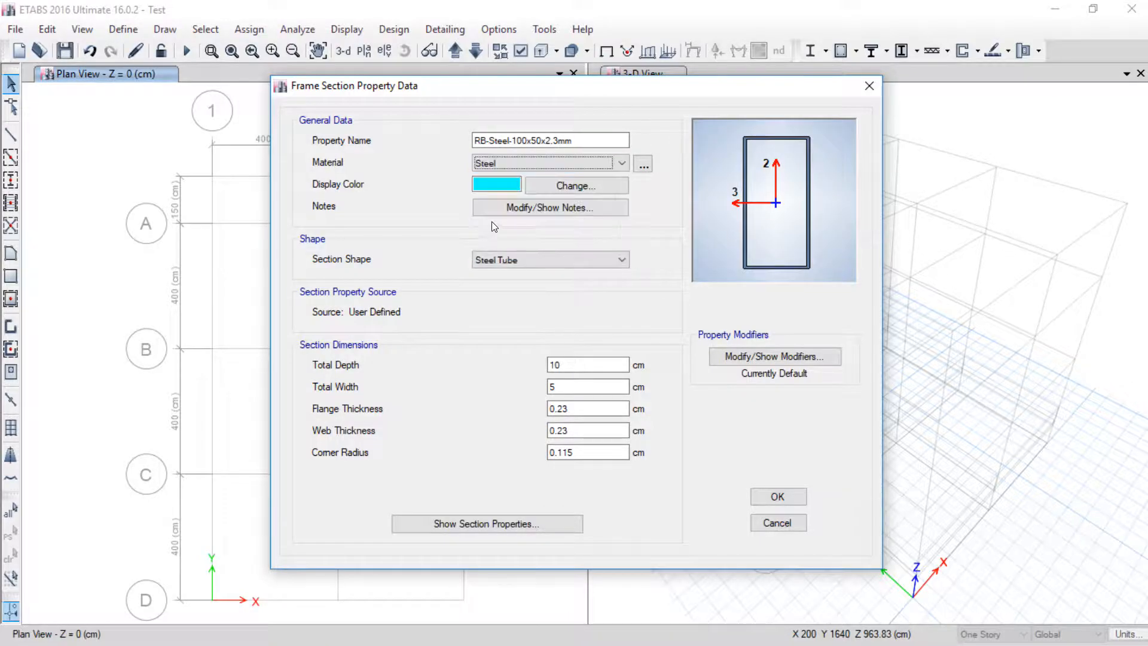
left_click(783, 500)
Step: Rename the RD-125x100x2.3mm section as RD Tube-125x100x2.3mm and assign it the Steel material
left_click(418, 348)
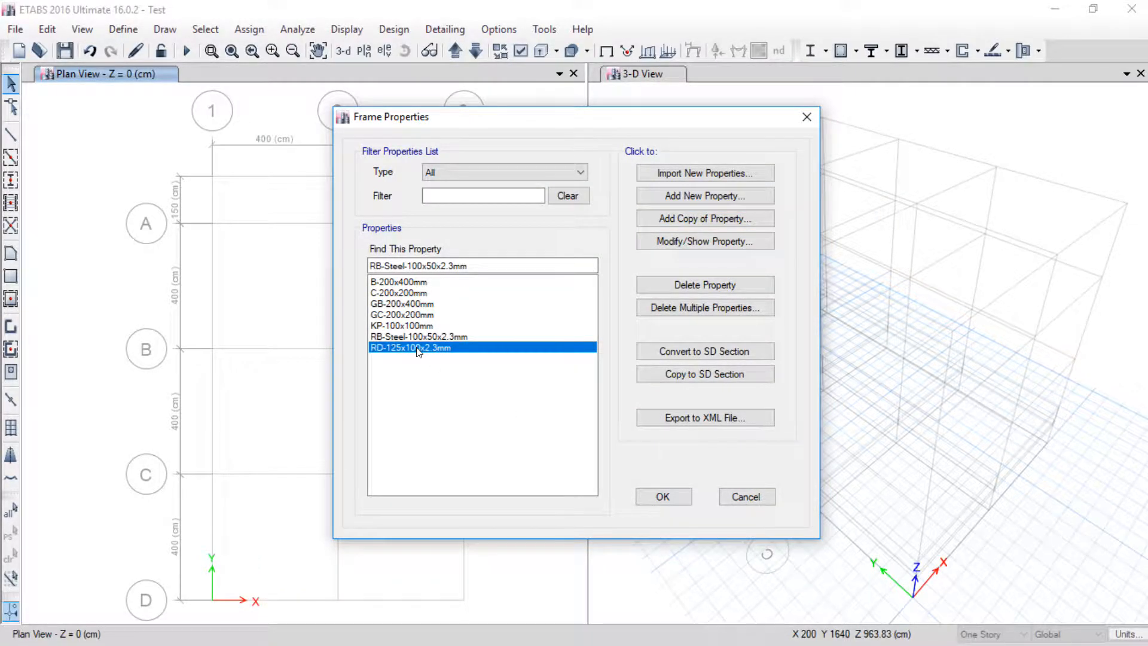
left_click(658, 241)
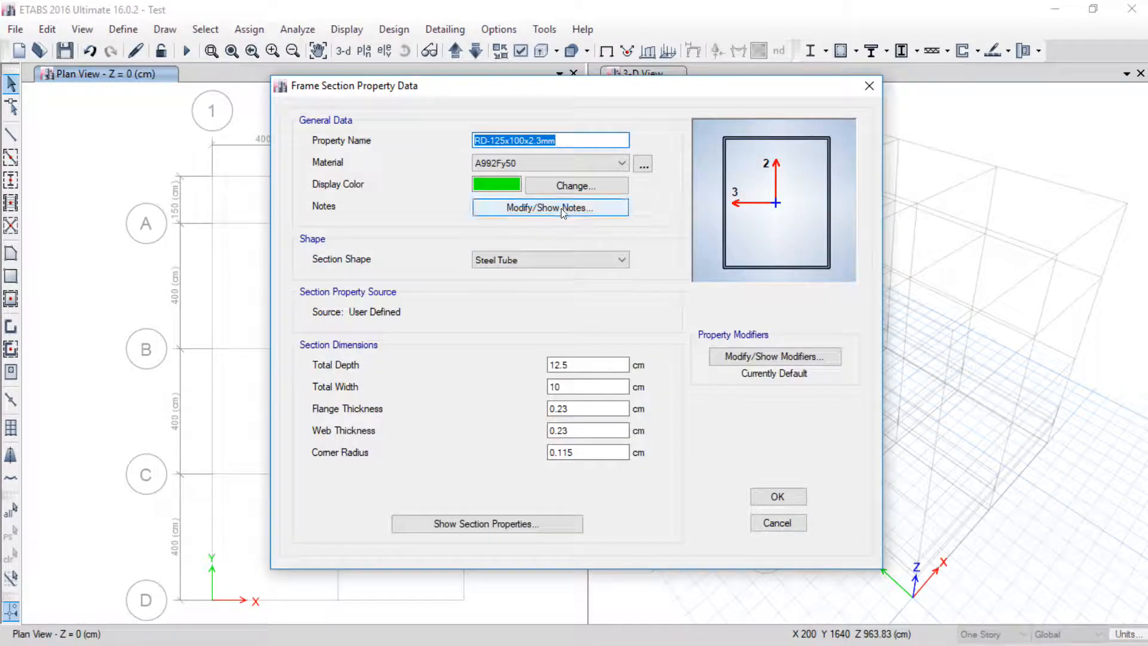
left_click(491, 140)
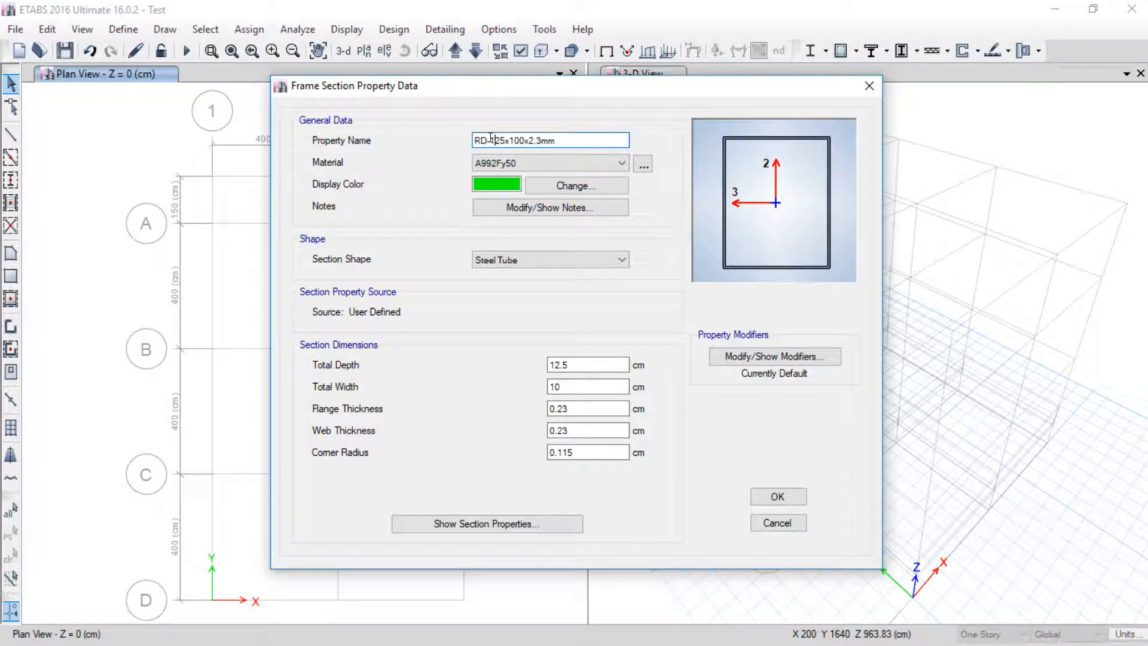
left_click(486, 141)
type("Tube")
left_click(494, 166)
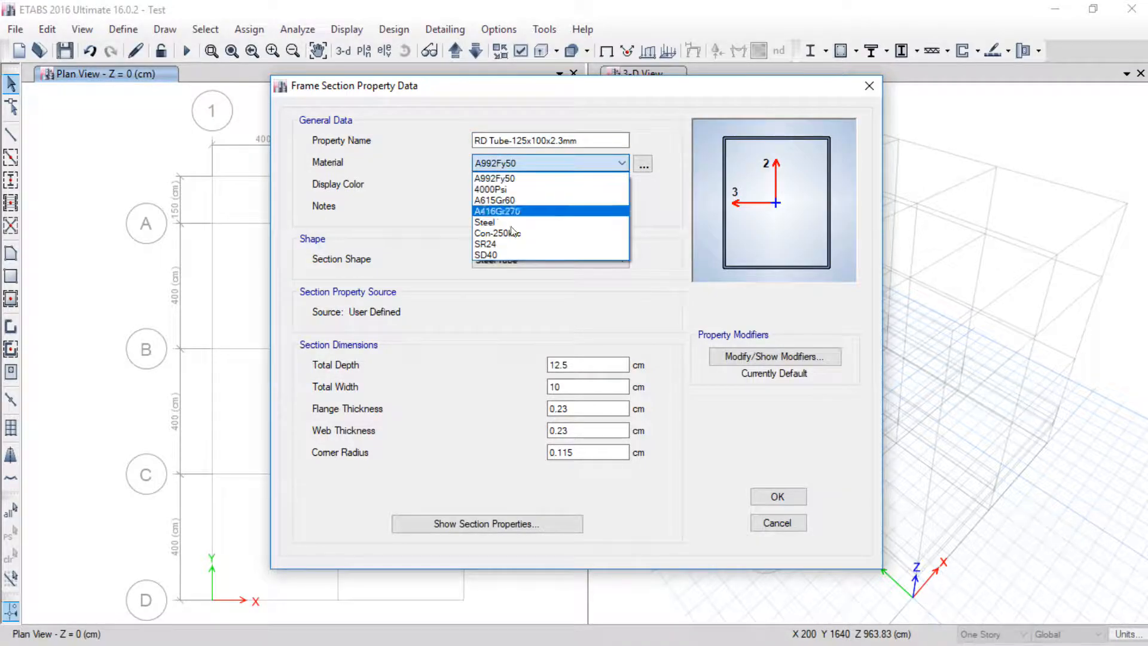
left_click(496, 222)
left_click(784, 501)
Step: Rename the RB-Steel-100x50x2.3mm section as RB-Tube-100x50x2.3mm
left_click(449, 337)
left_click(704, 241)
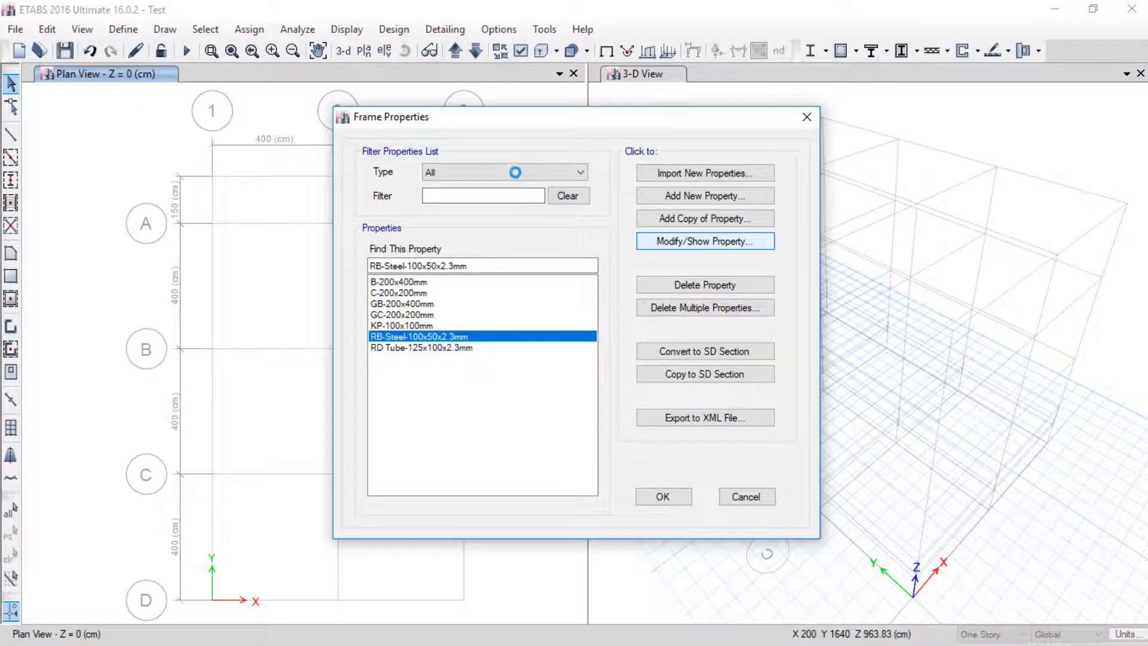
left_click(497, 141)
left_click_drag(509, 140, 489, 140)
key("BackSpace")
type("Tube")
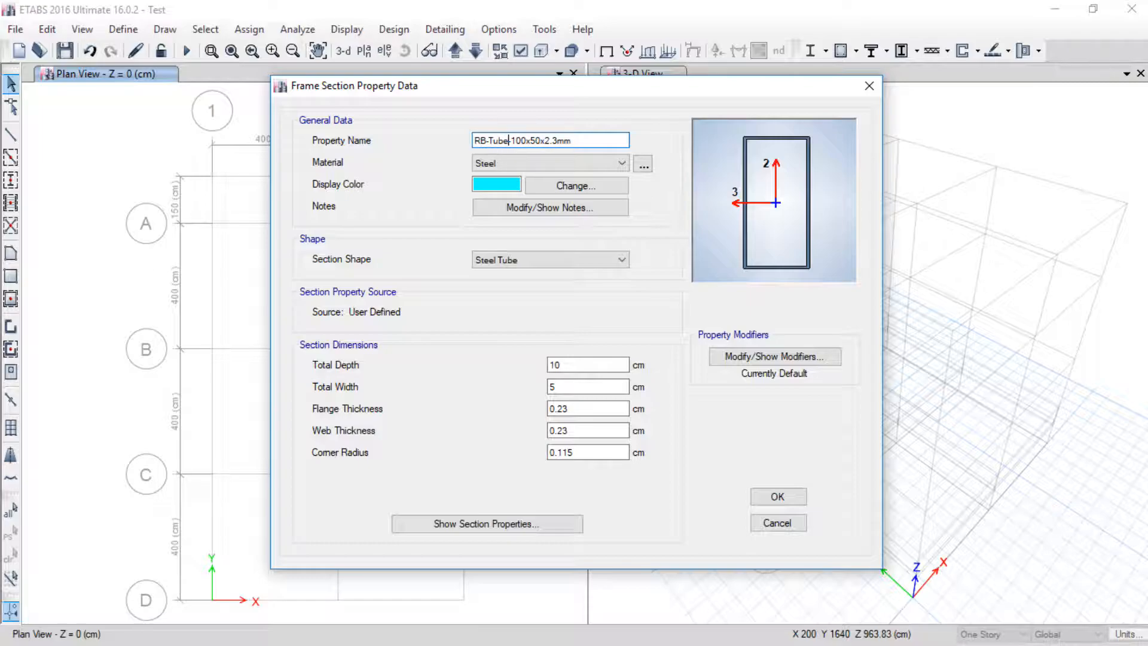
left_click(775, 496)
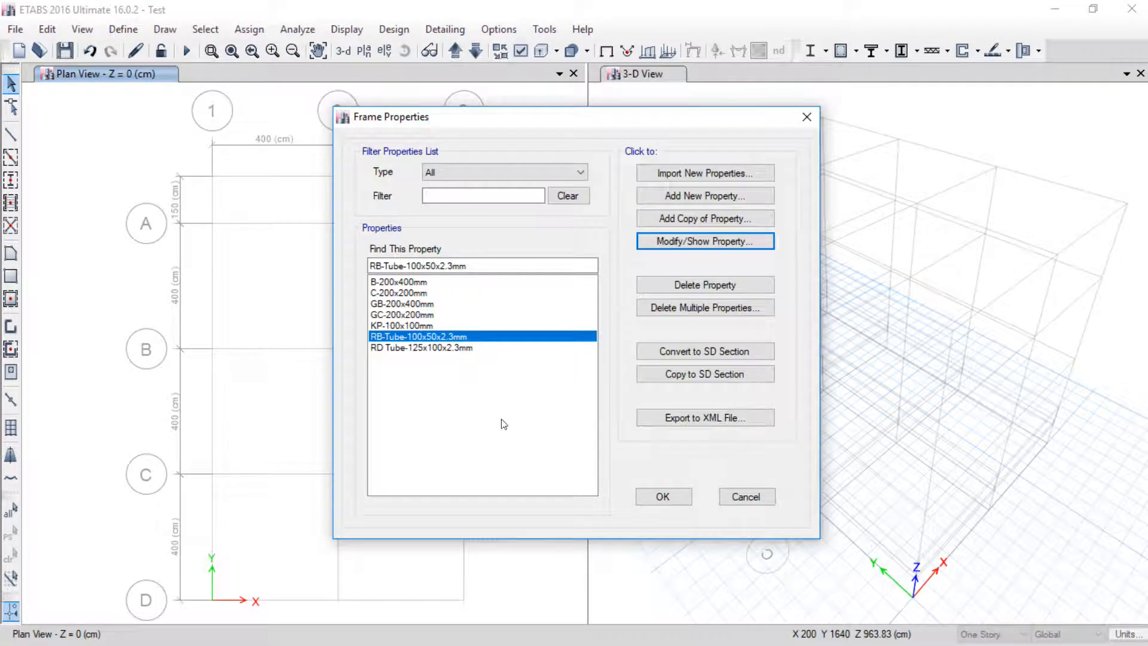
Step: Rename the KP-100x100mm section as KP Tube-100x100mm
left_click(400, 325)
left_click(682, 242)
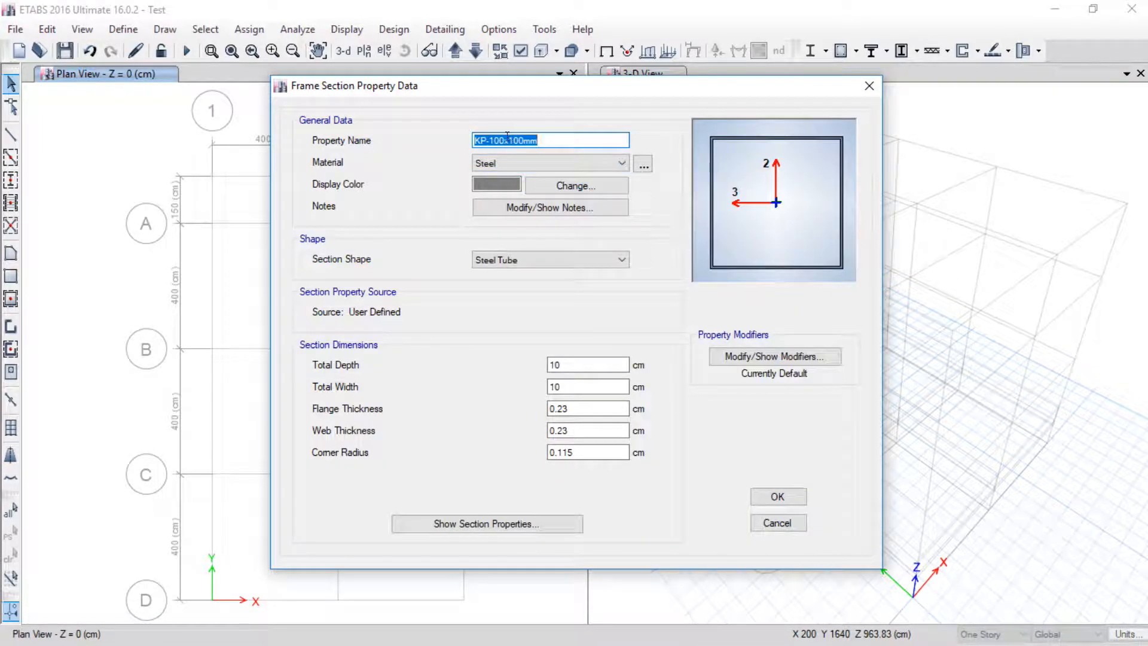
left_click(491, 137)
left_click(484, 136)
type("Tun")
key("BackSpace")
type("be")
left_click(777, 496)
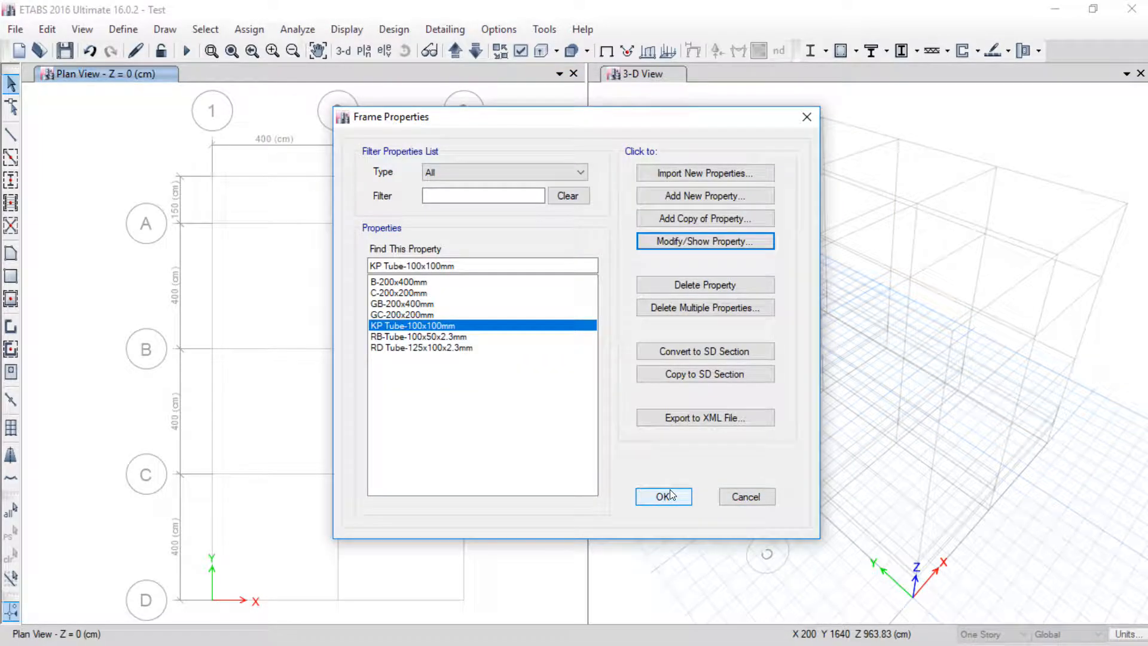
Step: Copy the RB-Tube-100x50x2.3mm section as TD Tube-100x50x2.3mm, keeping its material and dimensions
left_click(388, 349)
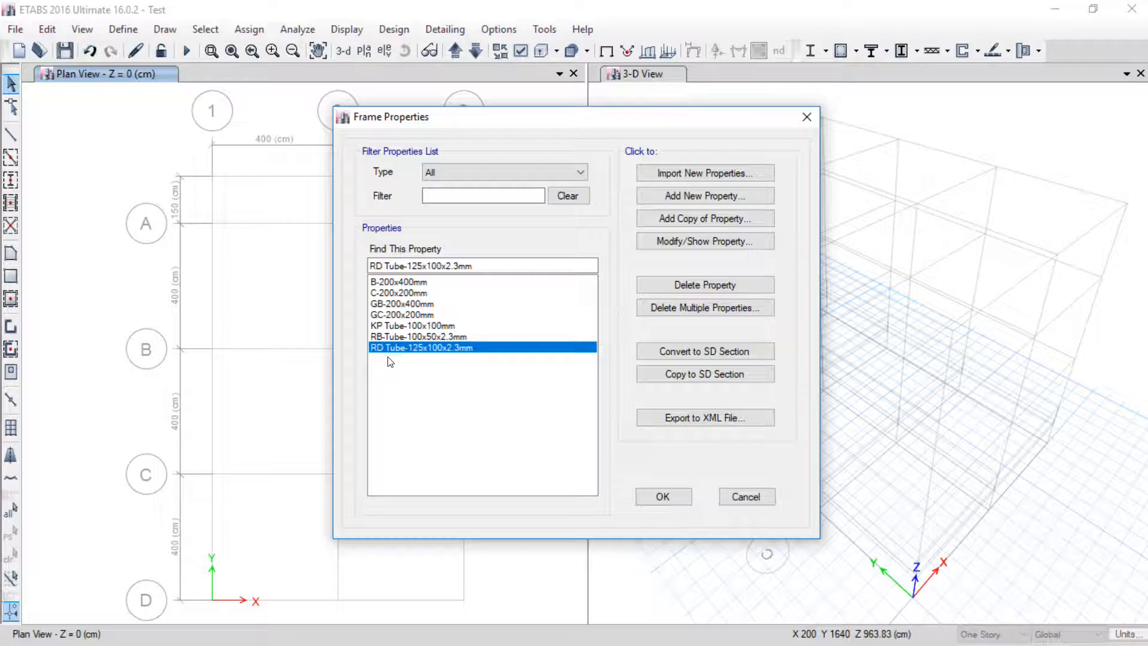
left_click(419, 335)
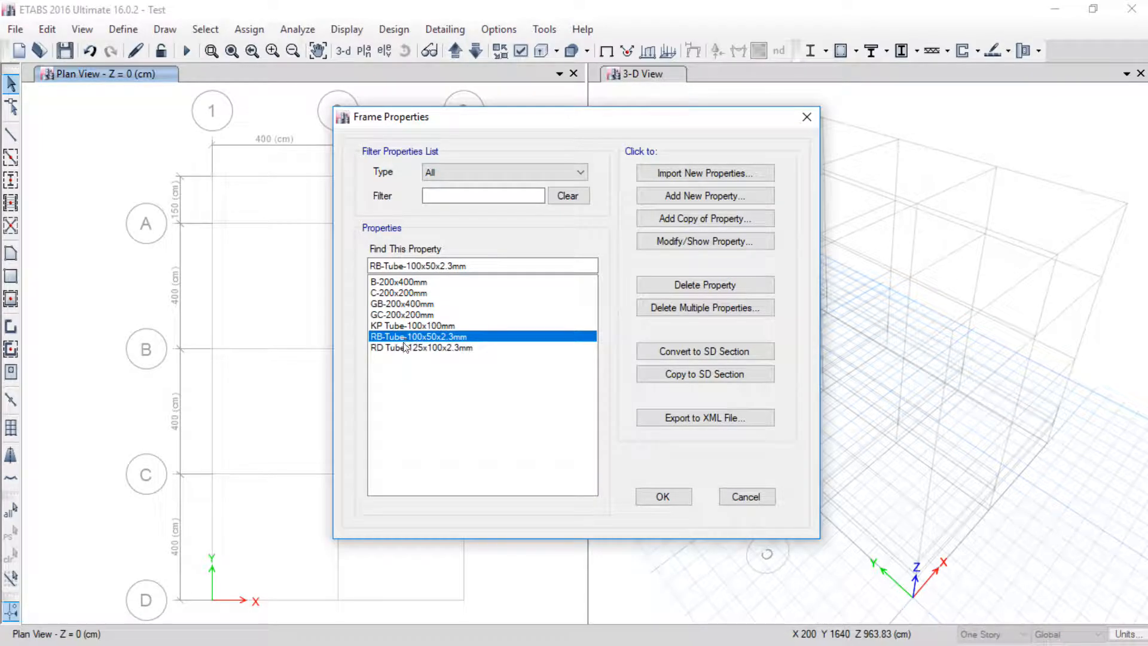
left_click(702, 220)
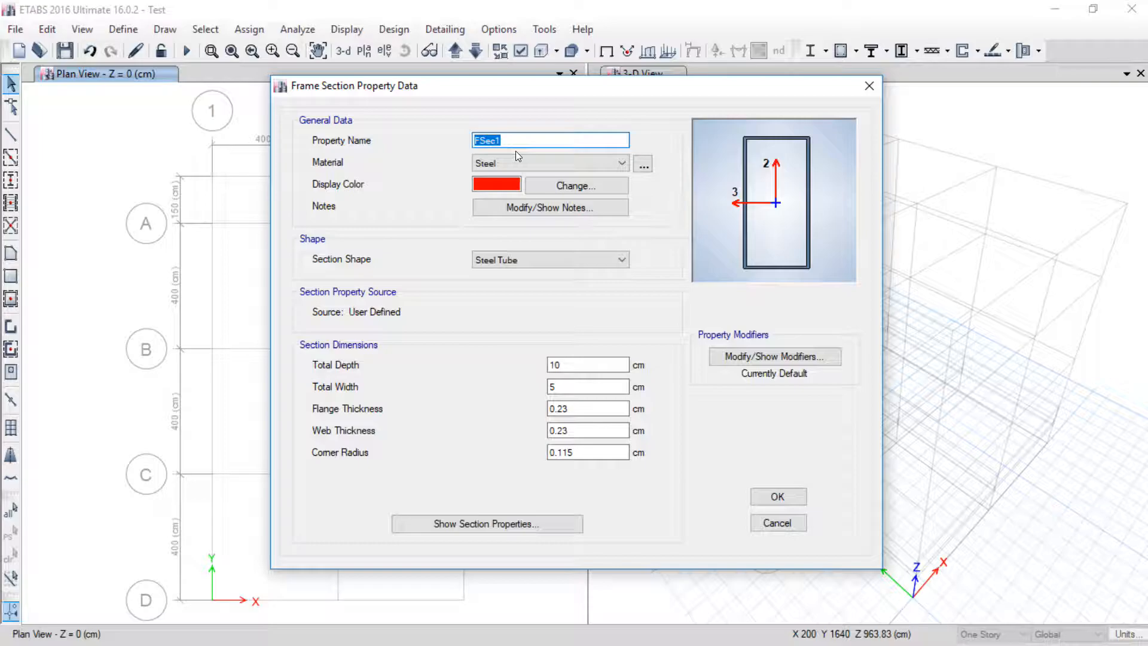
type("TD")
double_click(511, 138)
left_click(509, 138)
type("Tube-100x50x2.3mm")
left_click(588, 384)
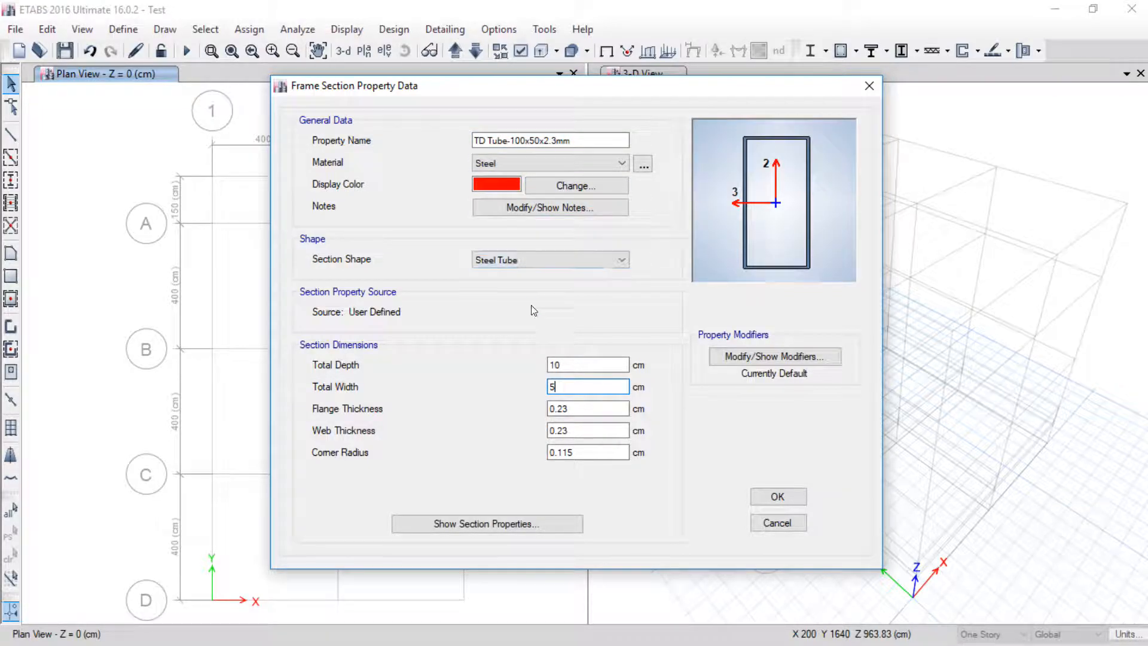
left_click(765, 498)
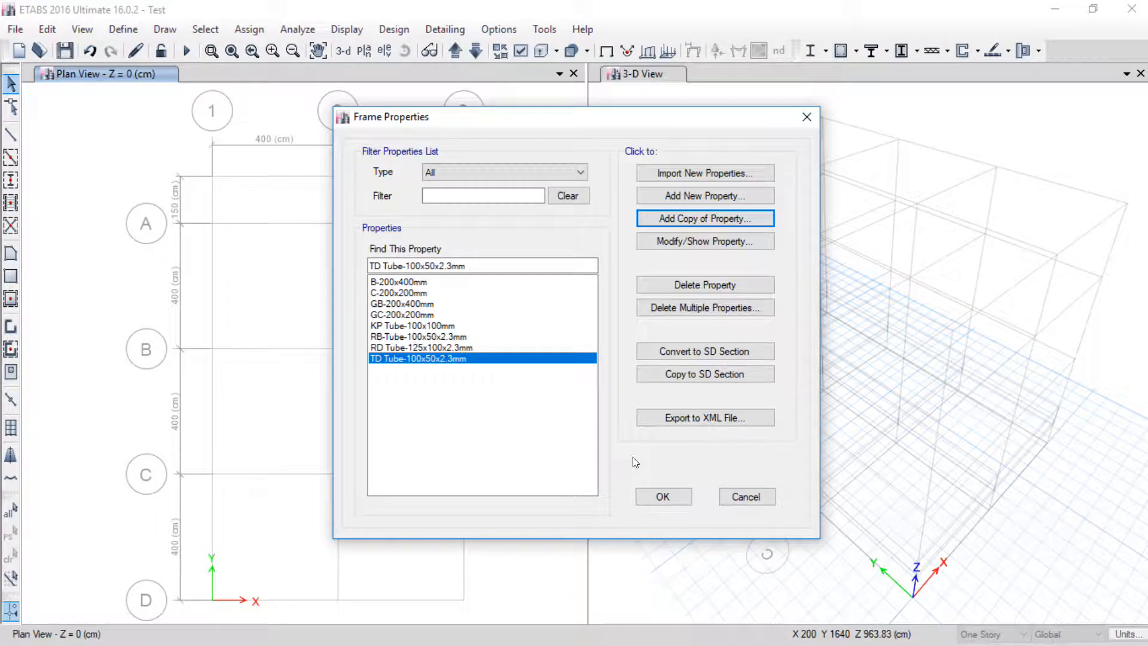
Step: Check the roof member size notes in the AutoCAD drawing, and start a new Steel Tube frame section back in ETABS
key("super")
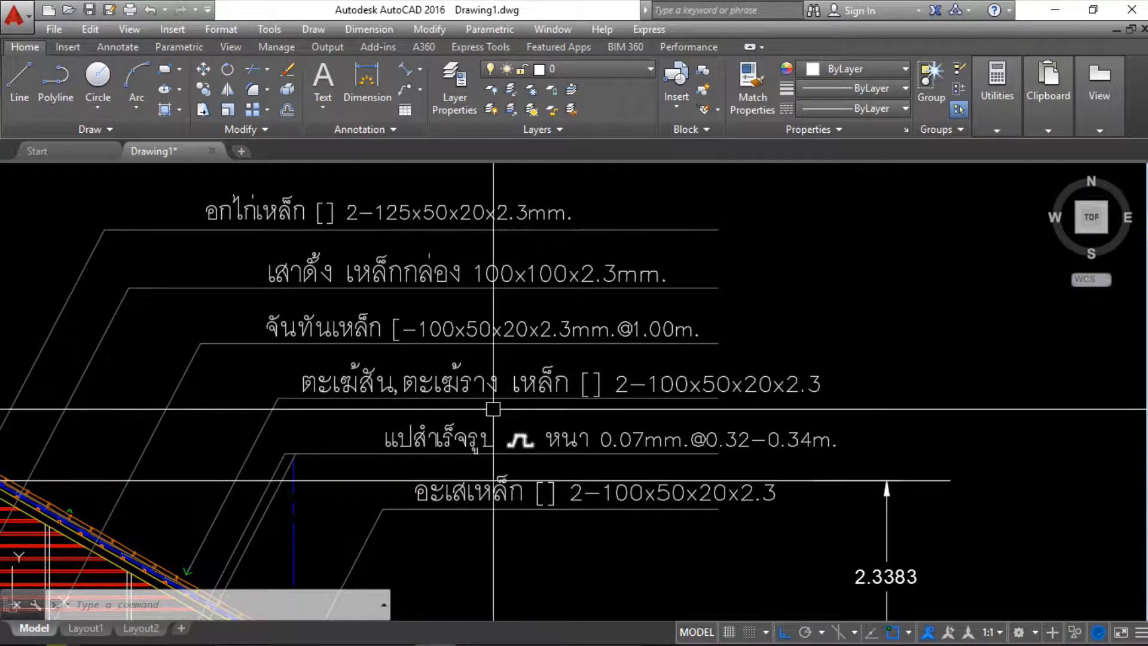
scroll(380, 327, "up", 2)
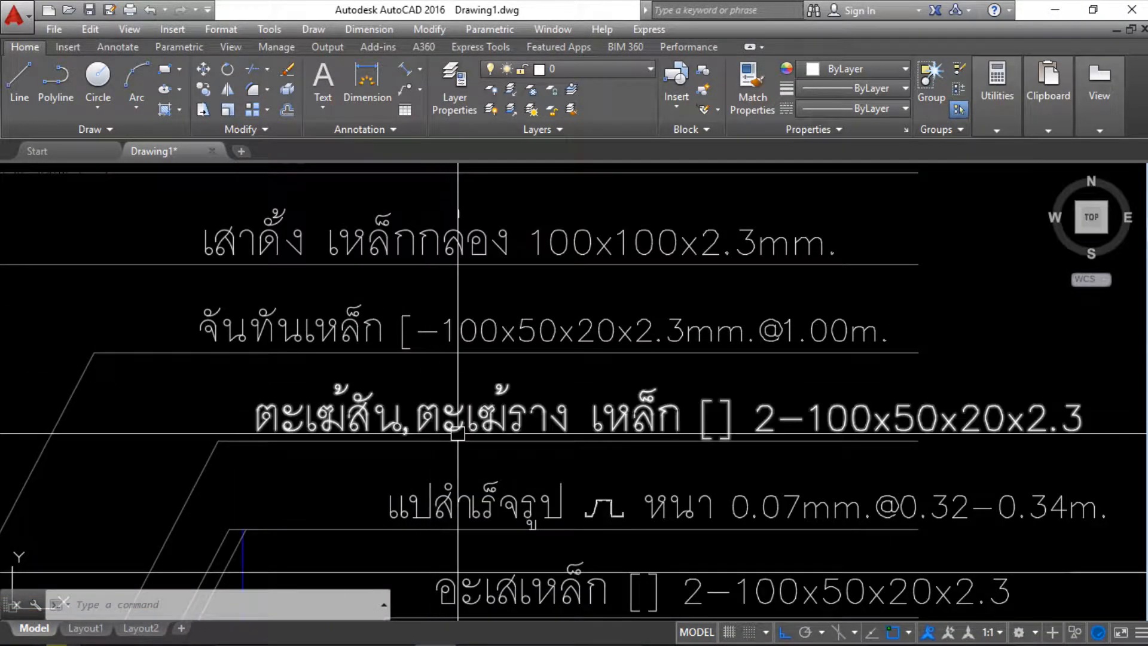
scroll(458, 433, "down", 2)
scroll(566, 378, "up", 2)
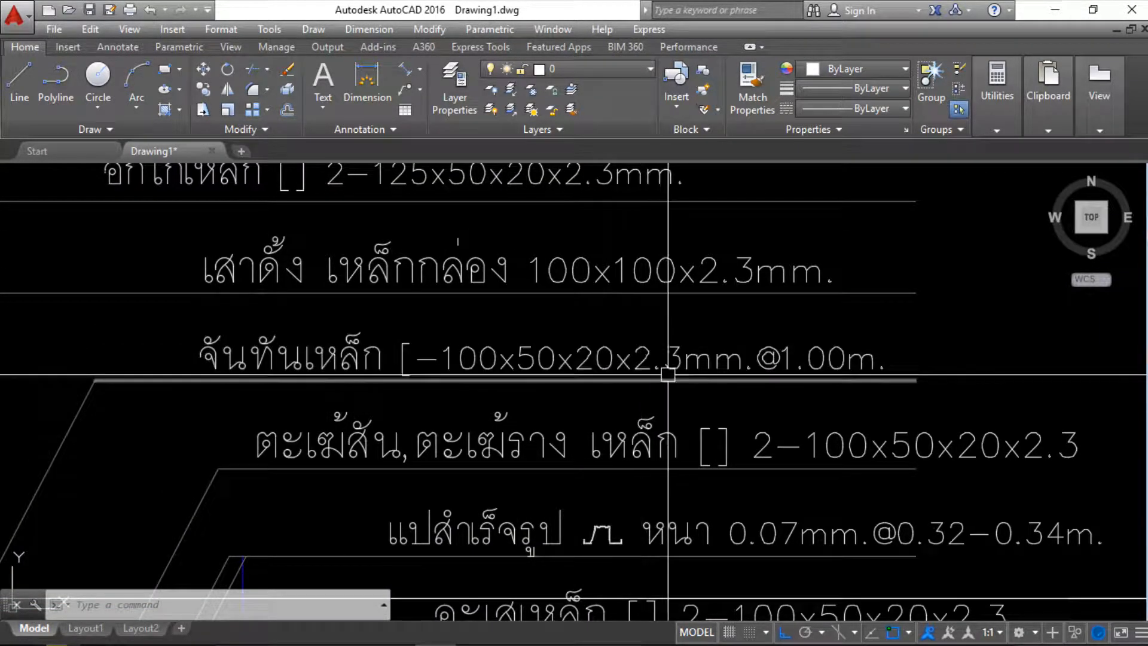
key("super")
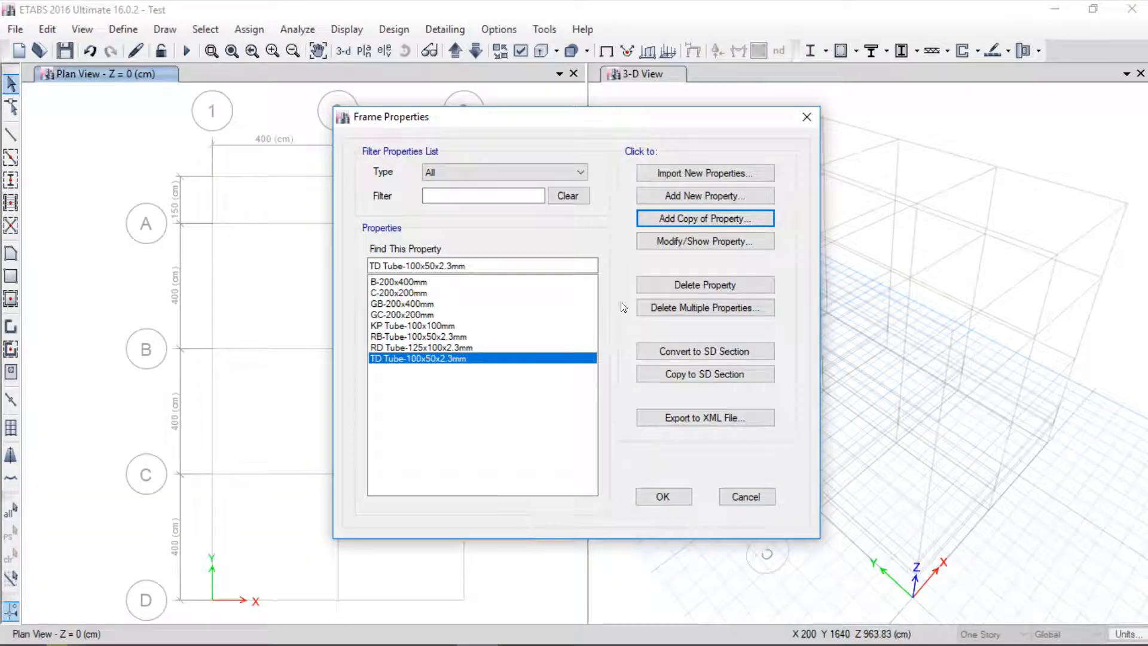
left_click(705, 197)
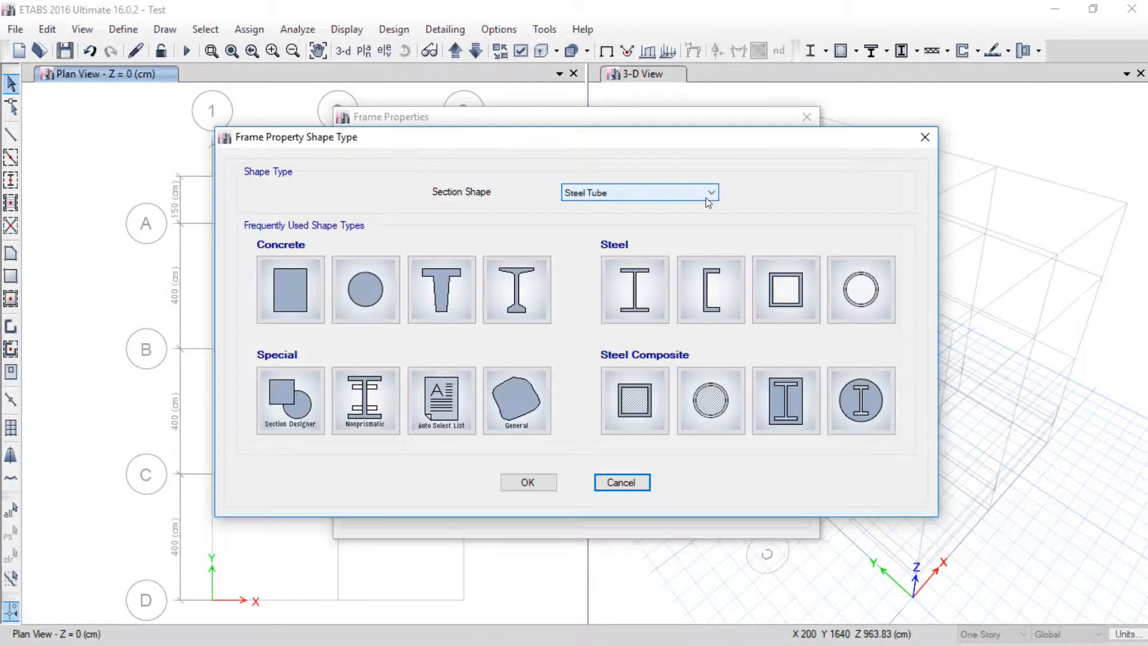
left_click(709, 193)
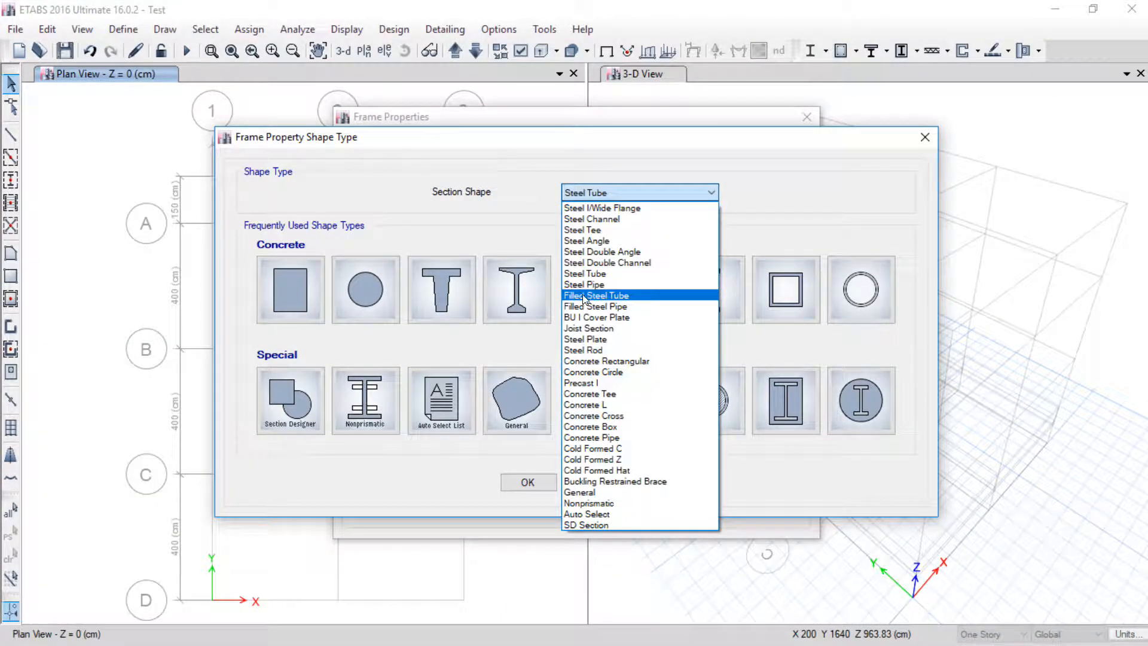
left_click(548, 486)
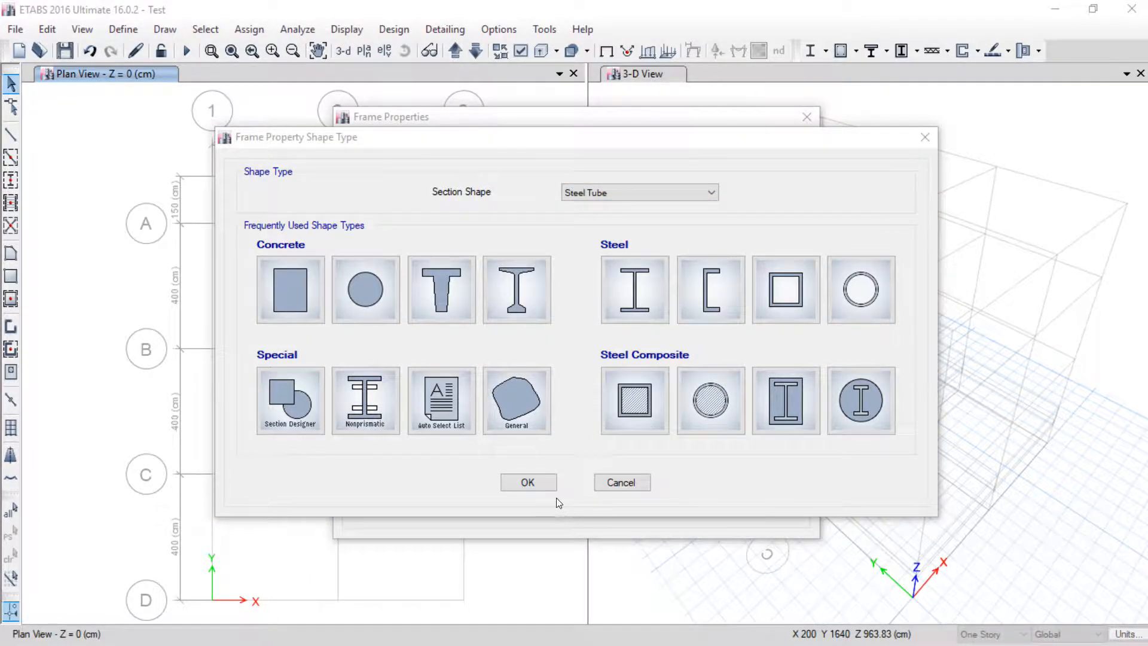
left_click(538, 486)
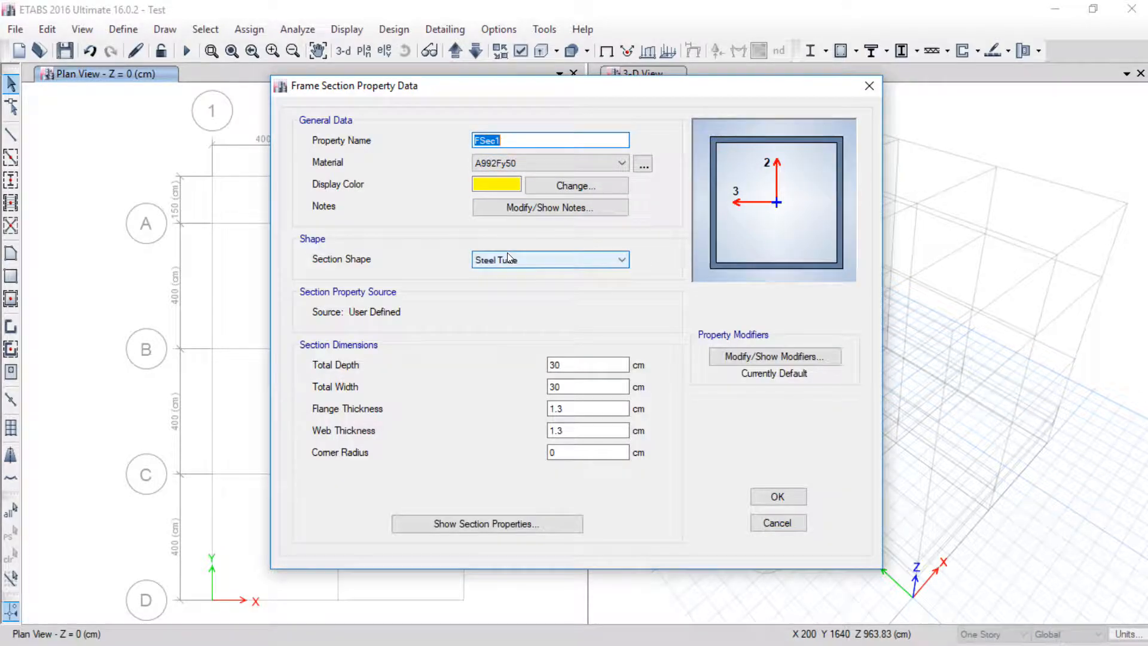
Step: Change the new section's shape to Cold Formed C
mouse_move(358, 234)
left_mouse_down()
mouse_move(601, 288)
mouse_move(326, 233)
left_mouse_up()
mouse_move(534, 266)
left_mouse_down()
mouse_move(466, 254)
mouse_move(496, 258)
left_mouse_up()
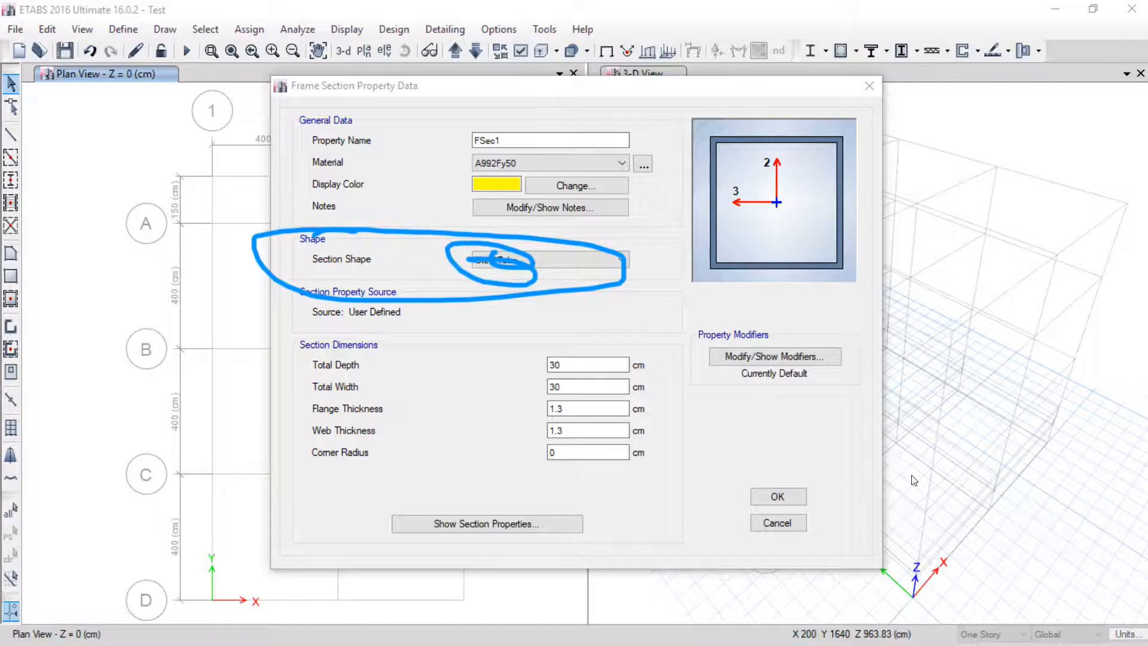
key("Escape")
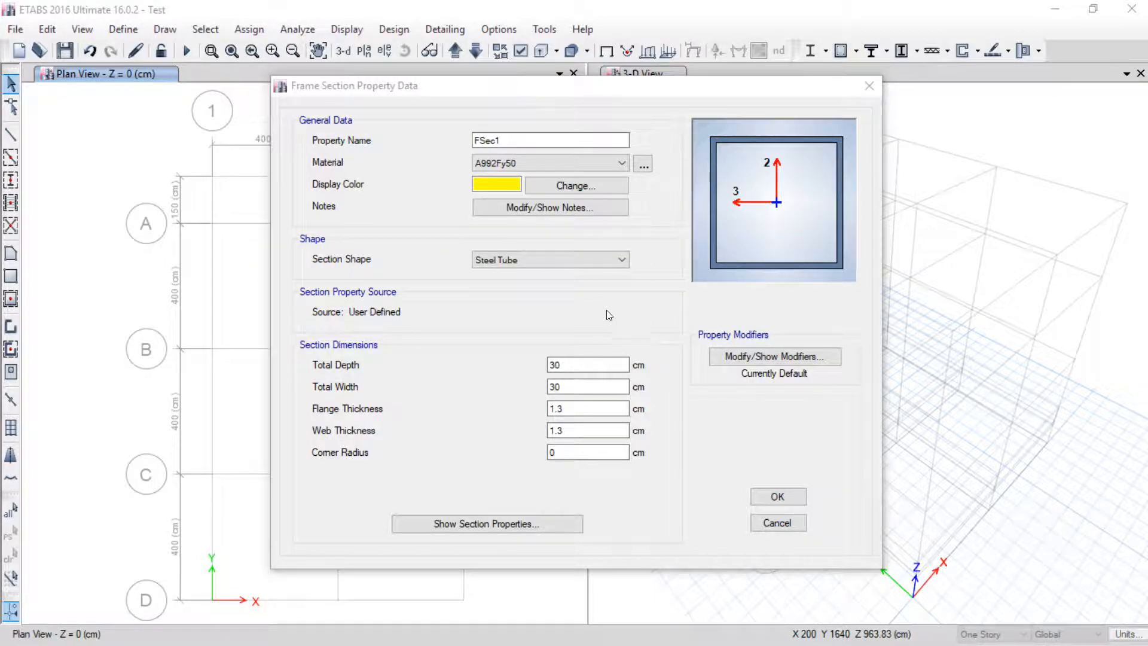
left_click(588, 262)
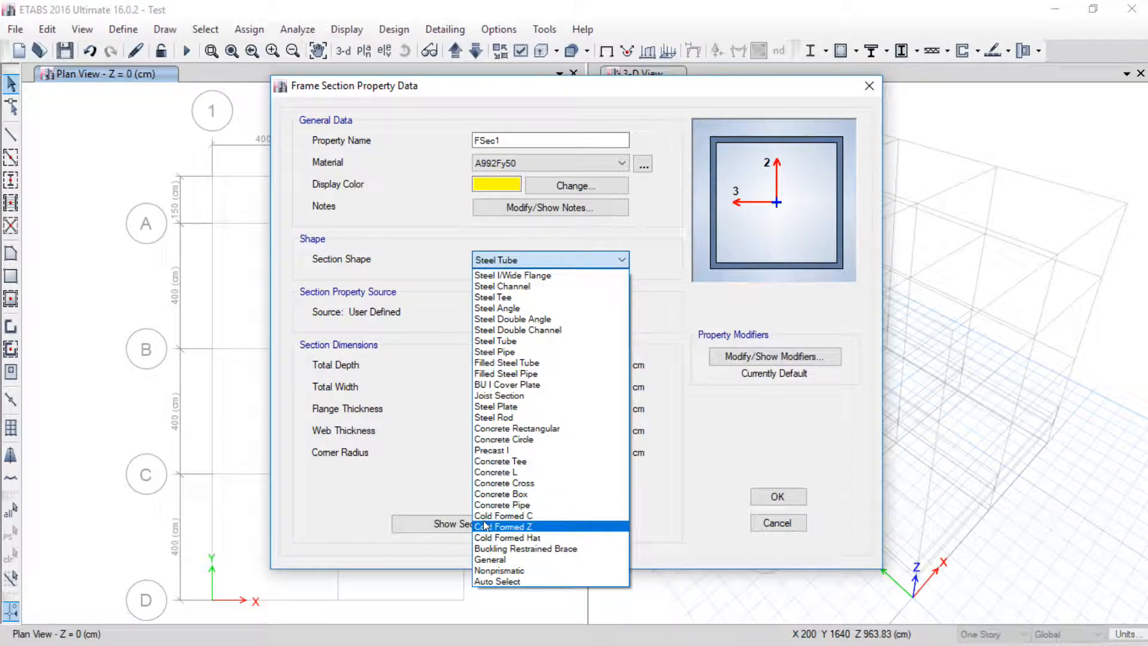
left_click(529, 518)
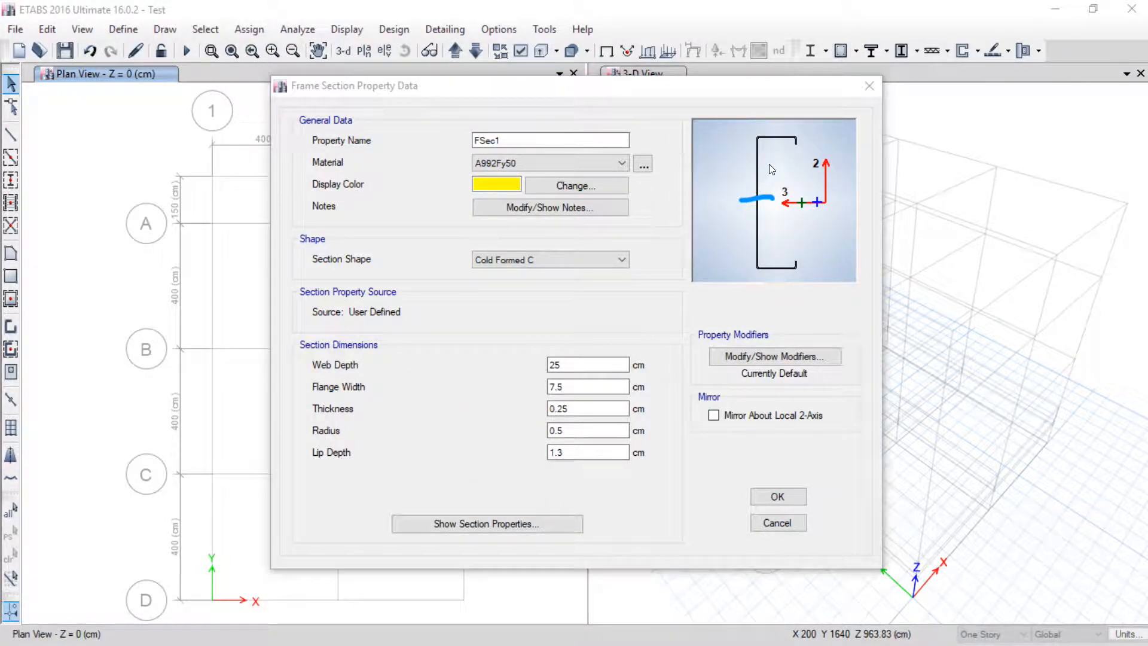
Step: Set the C section's web depth to 12.5 cm, flange width to 5 cm and thickness to 0.23 cm
left_click_drag(770, 165, 771, 125)
left_click_drag(769, 216, 744, 225)
left_click(1066, 538)
left_click_drag(575, 364, 537, 364)
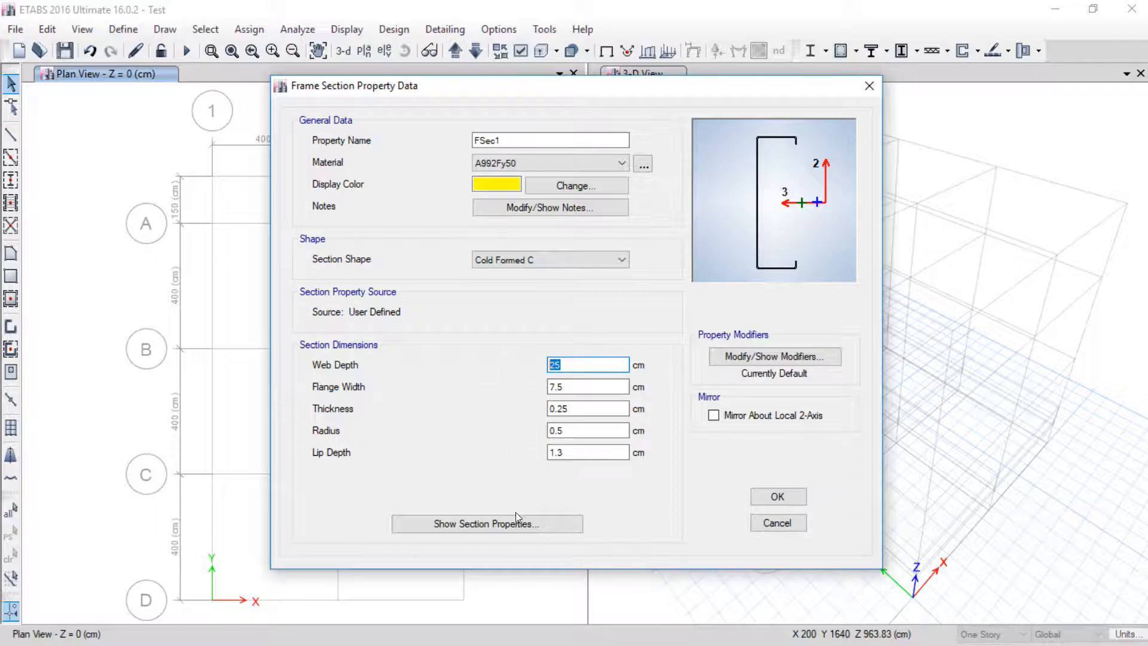
type("125")
key("BackSpace")
type(".5")
key("Tab")
type("5")
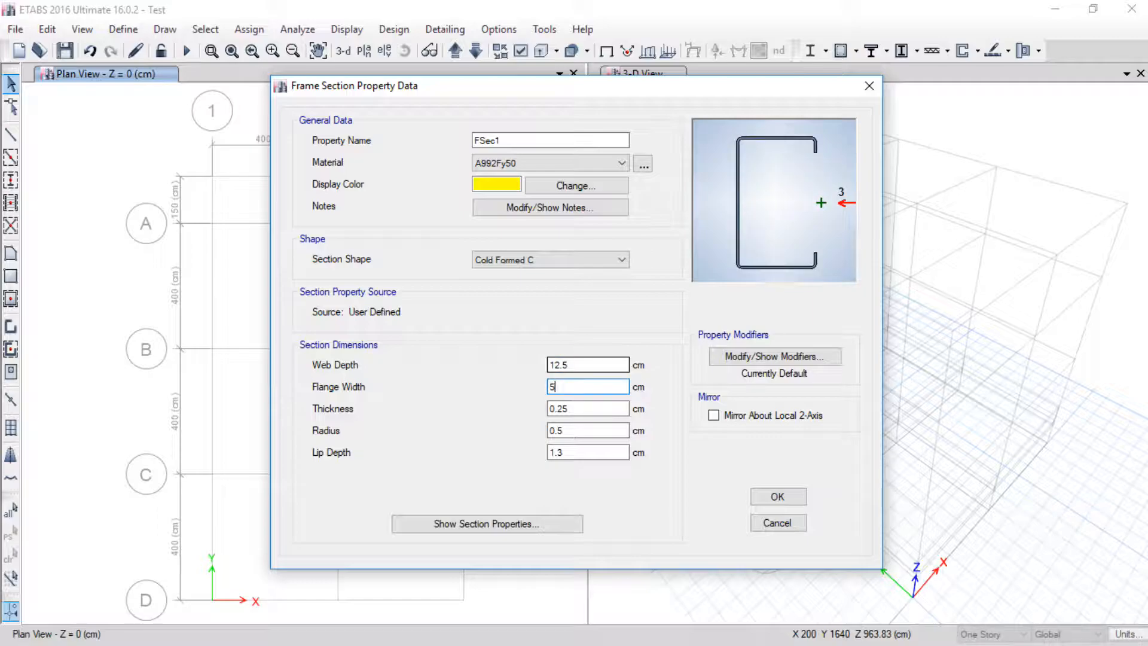
key("Tab")
type(".23")
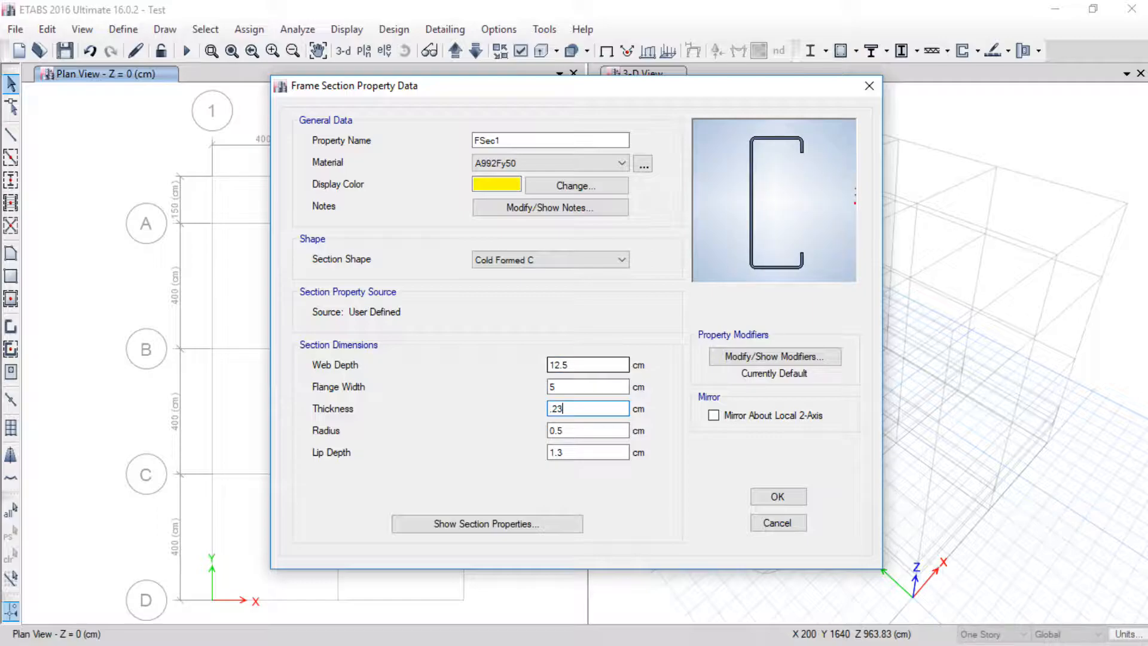
Step: Set the C section's radius to 0.23 cm
key("Tab")
key("Tab")
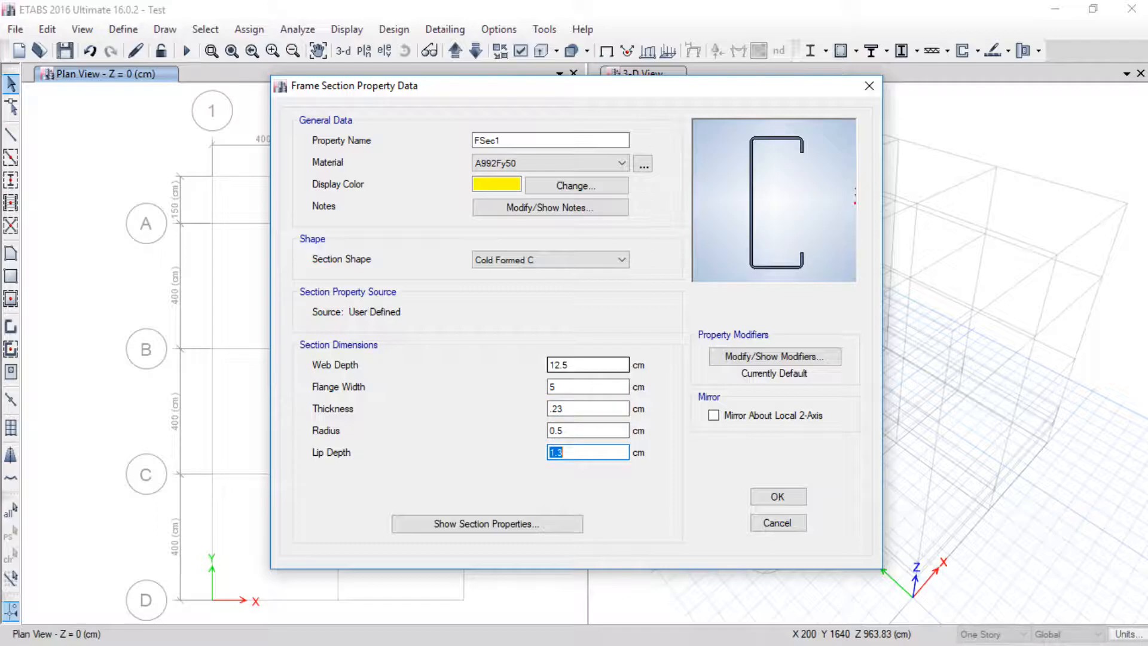
key("Tab")
key("Tab")
key("Tab")
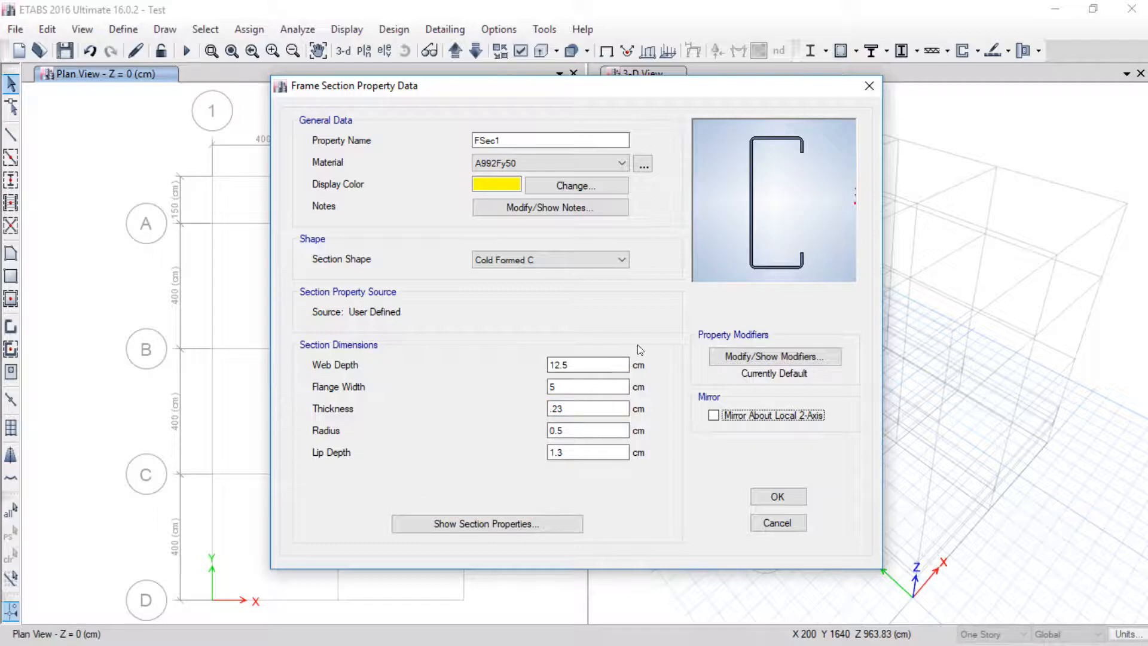
left_click(593, 423)
left_click(593, 422)
double_click(593, 422)
type(".23")
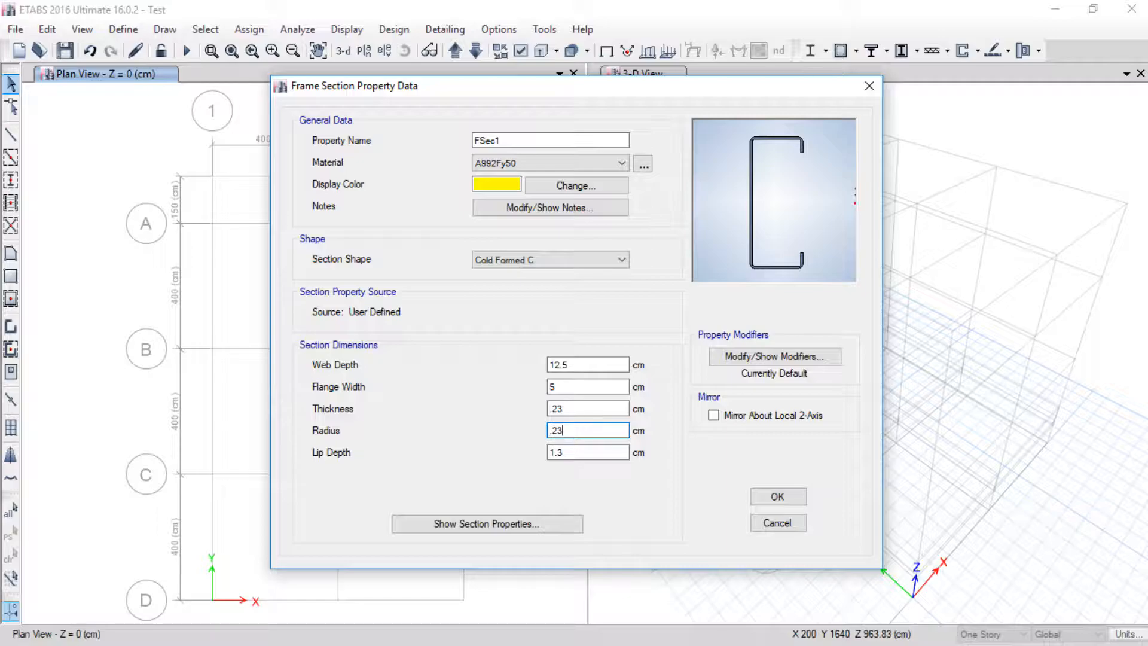
key("Tab")
type(".23")
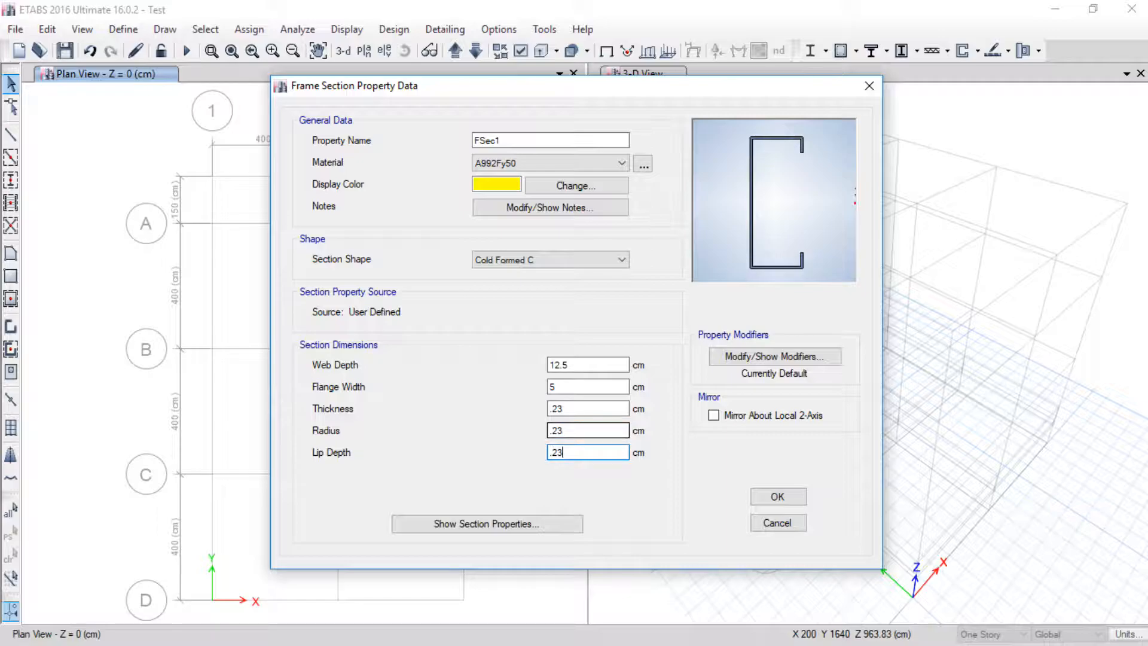
key("BackSpace")
key("BackSpace")
key("BackSpace")
key("BackSpace")
Step: Halve the C section's radius by extending its value to the expression .23/2
double_click(556, 430)
left_click(565, 431)
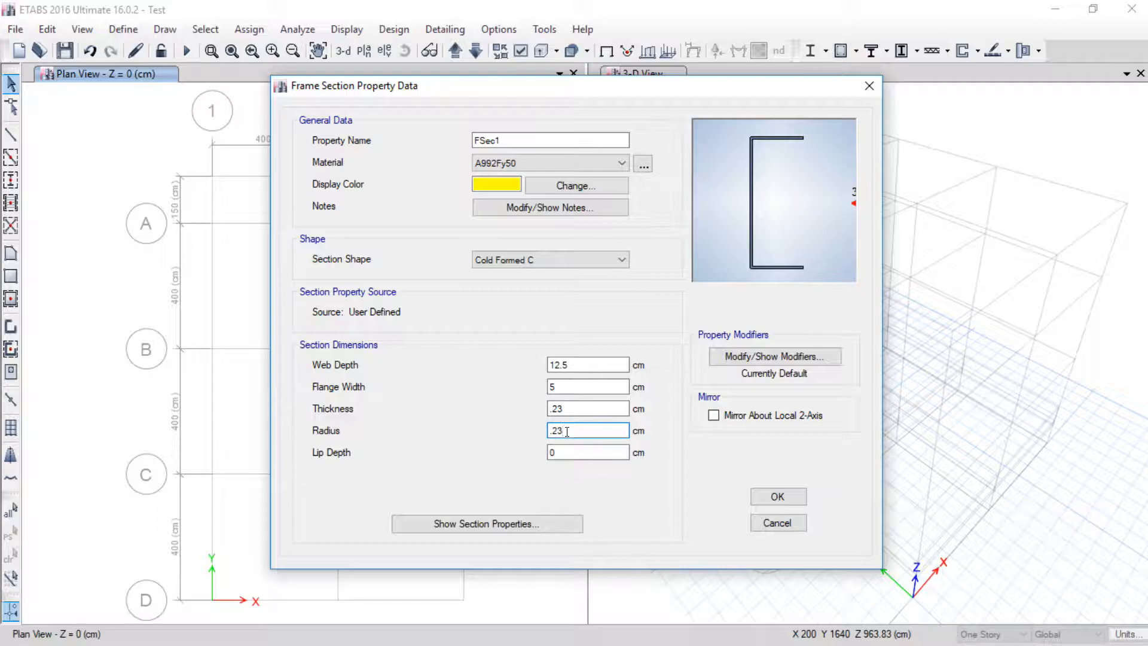
type("/2")
left_click(563, 453)
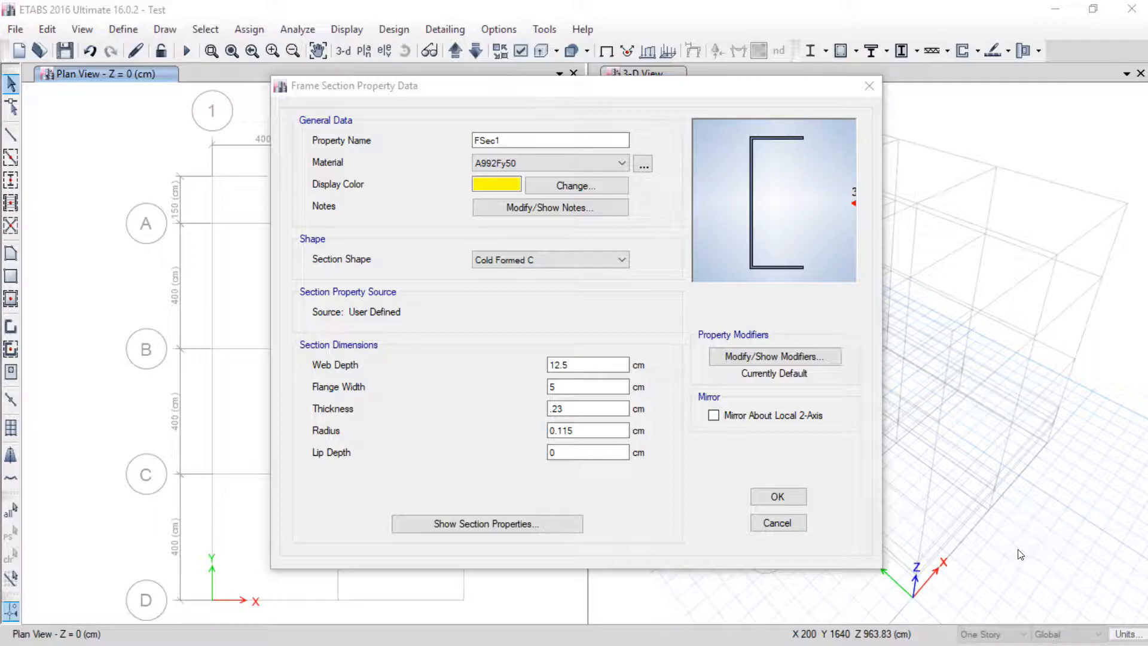
Step: Check the lip size in the AutoCAD roof notes and set the C section's lip depth to 2 cm in ETABS
key("super")
left_click(448, 632)
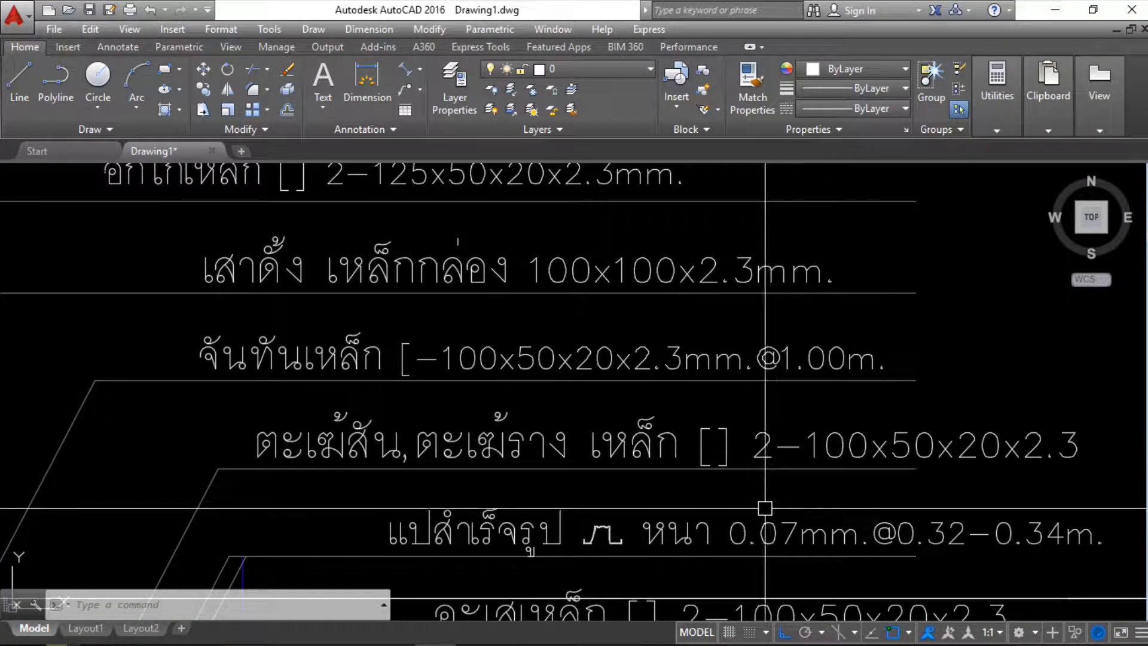
key("super")
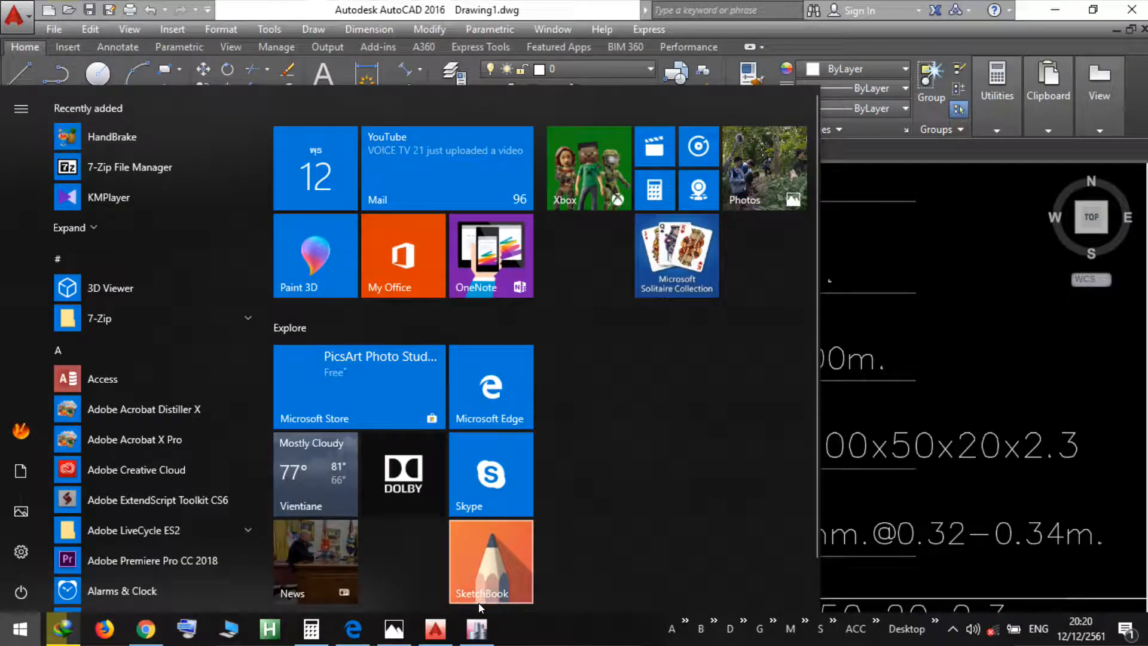
left_click(434, 629)
key("super")
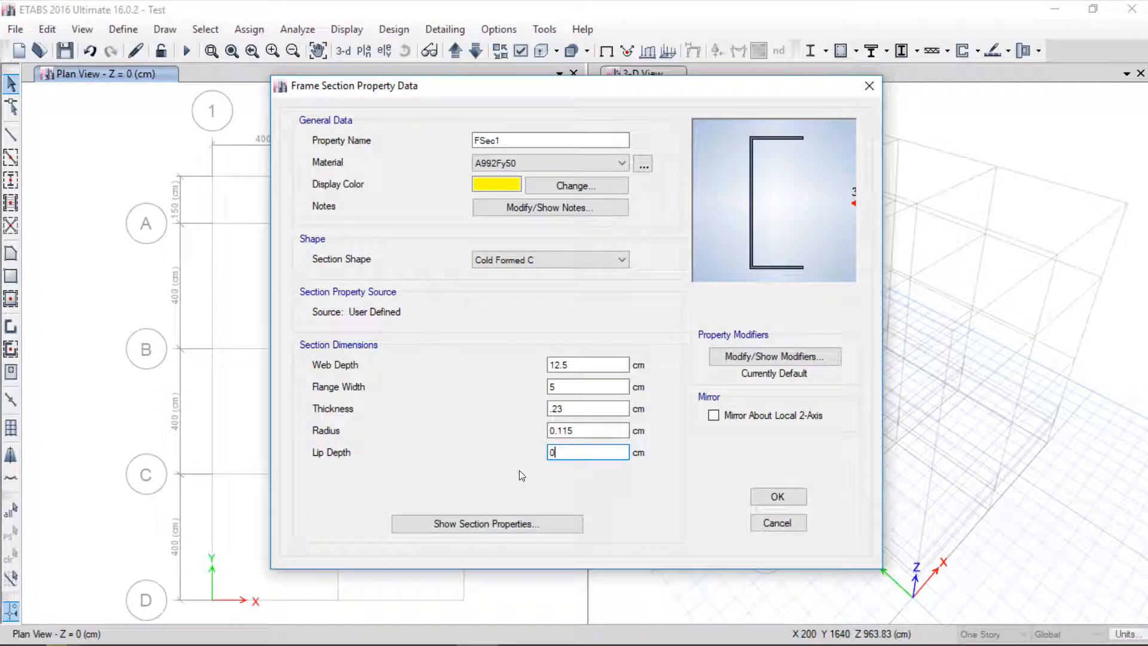
key("Tab")
type("2")
left_click(580, 430)
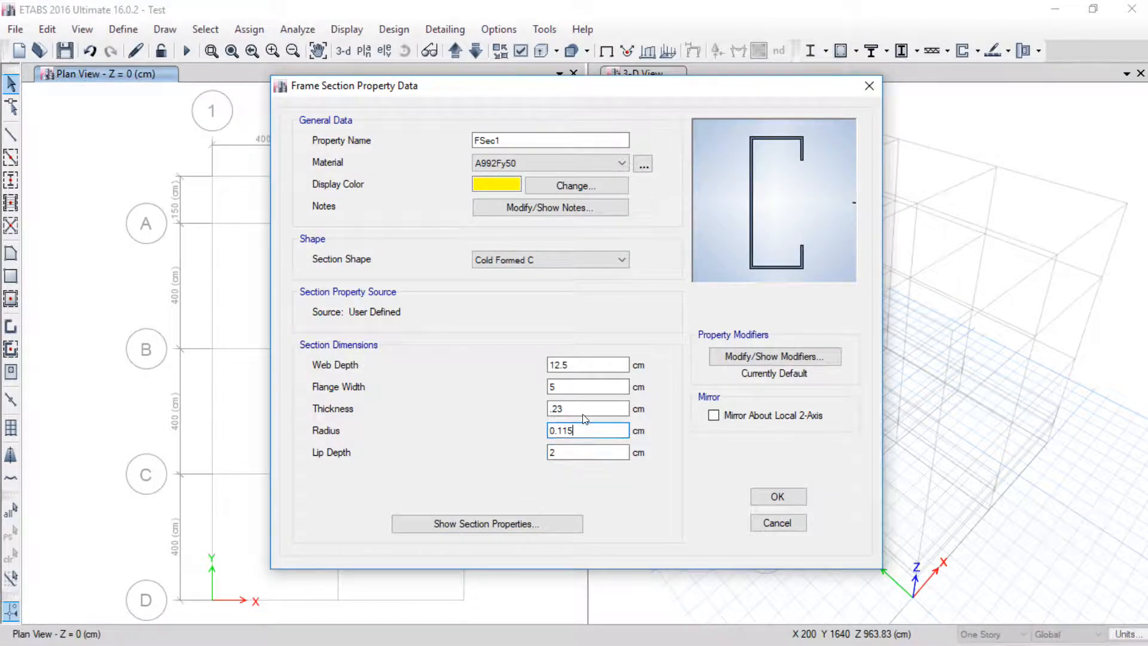
Step: Name the new C section Rafter Cee-125x50x20x2.3mm
left_click_drag(526, 141, 373, 154)
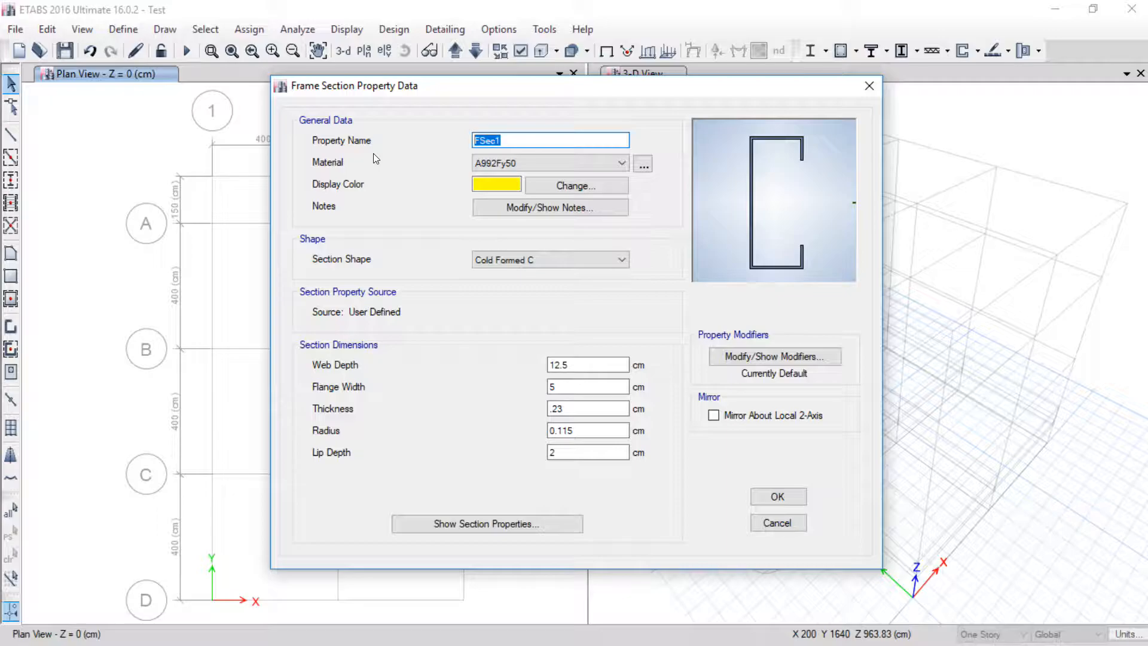
type("Rafter Cee-125x50x20x2.3")
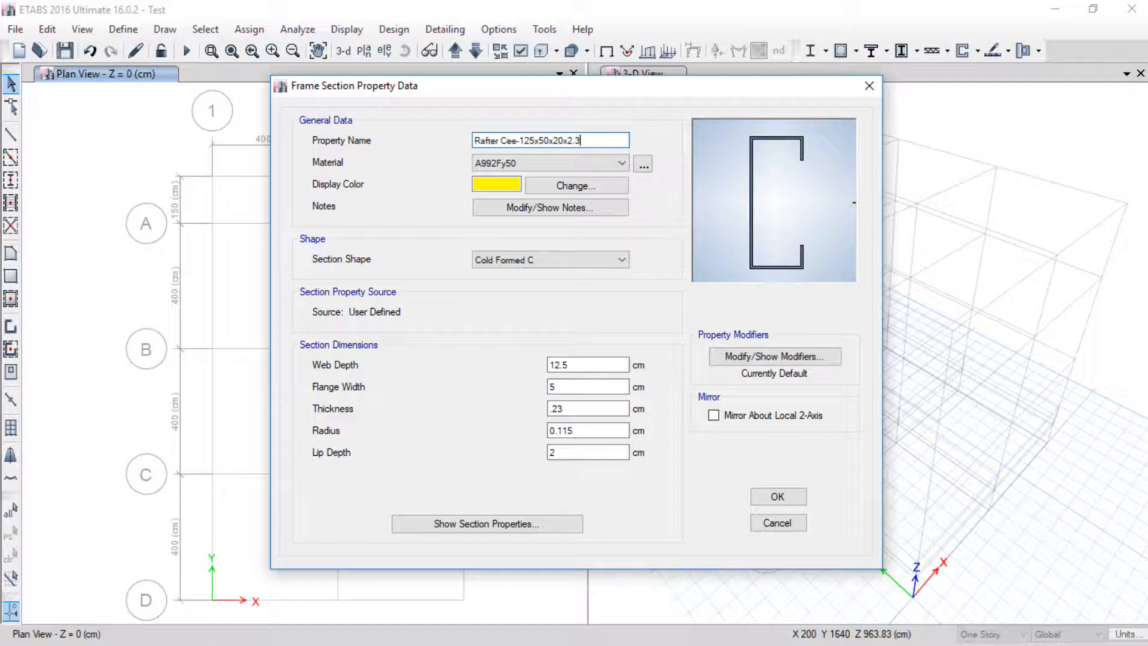
type("mm")
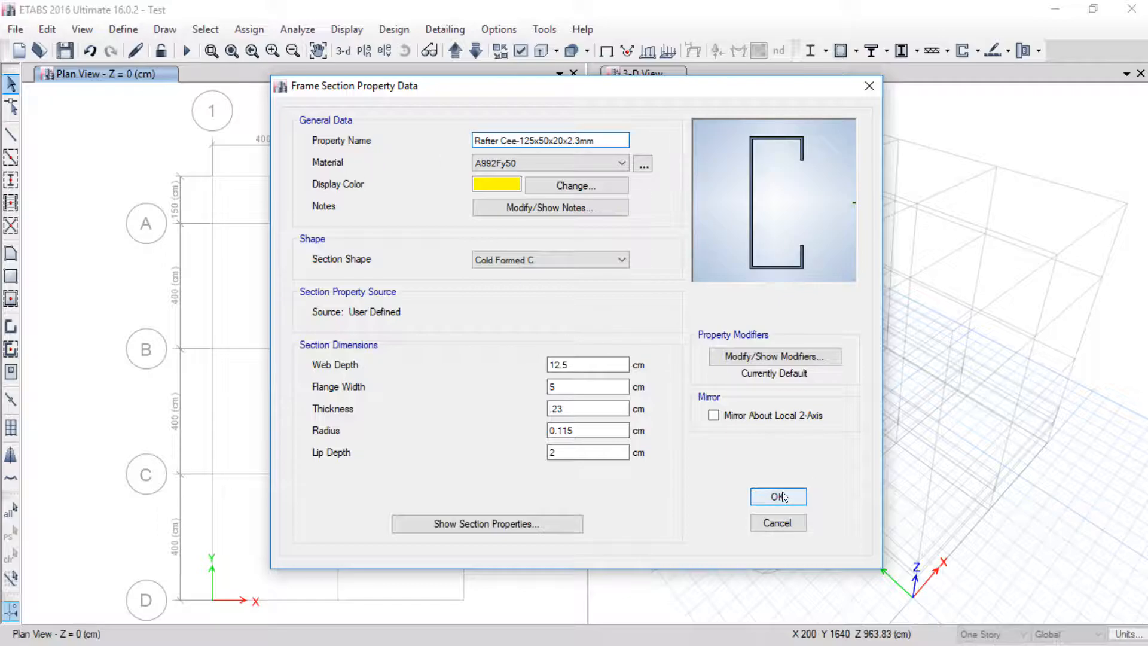
Step: Try mirroring the rafter C section about its local 2-axis, and turn the mirroring off again
left_click(882, 531)
mouse_move(720, 397)
left_mouse_down()
mouse_move(744, 410)
mouse_move(724, 394)
left_mouse_up()
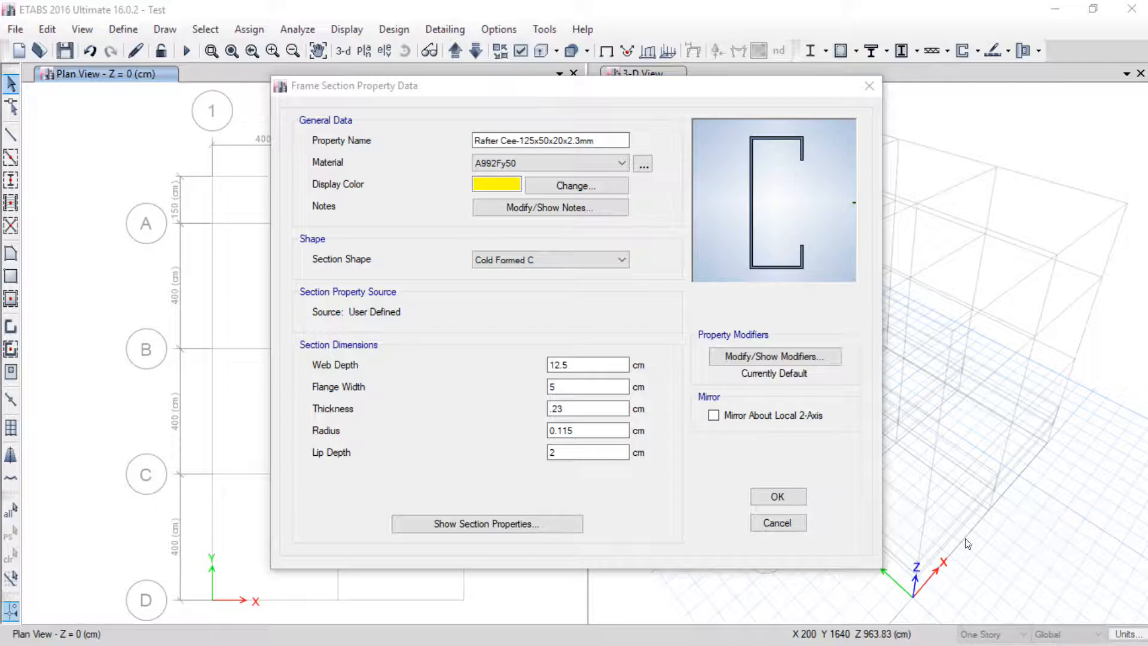
left_click(760, 416)
left_click(761, 417)
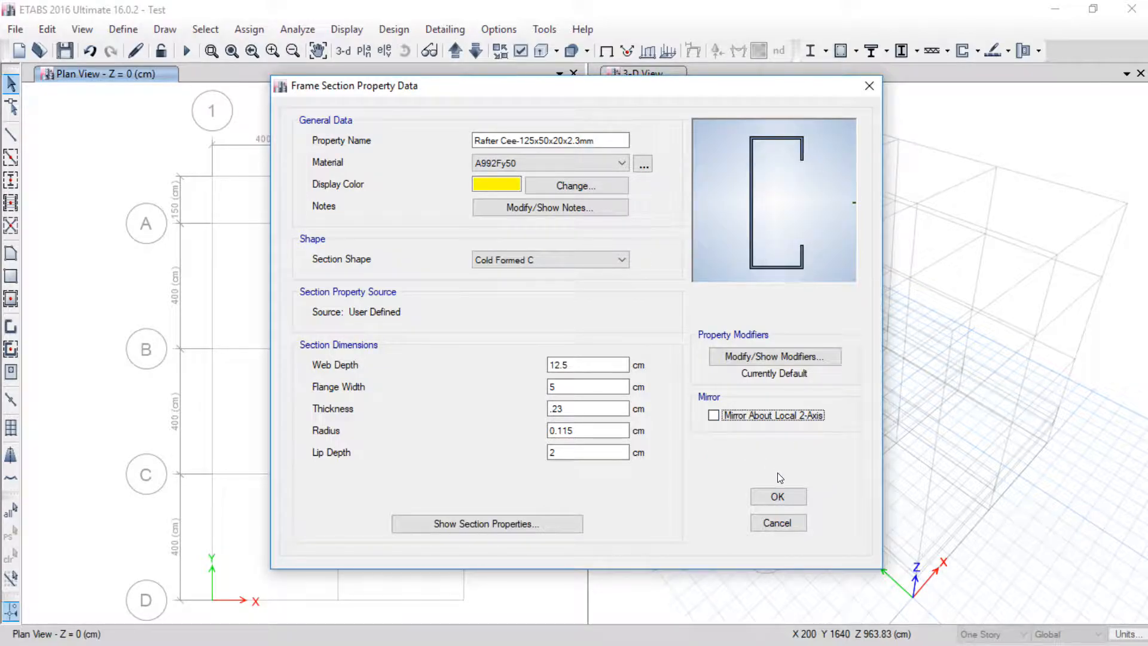
Step: Confirm the definition of the Rafter Cee-125x50x20x2.3mm section
left_click(776, 501)
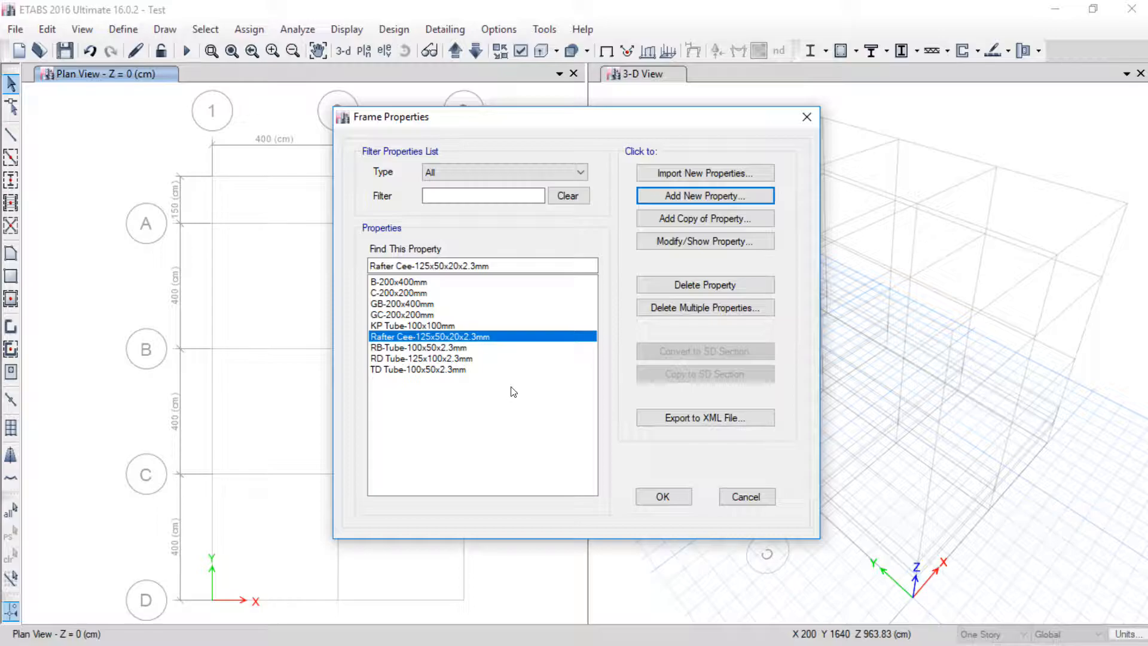
Step: Start a new frame section, and examine the prefabricated purlin's profile symbol in the AutoCAD roof notes before returning to ETABS
left_click(674, 199)
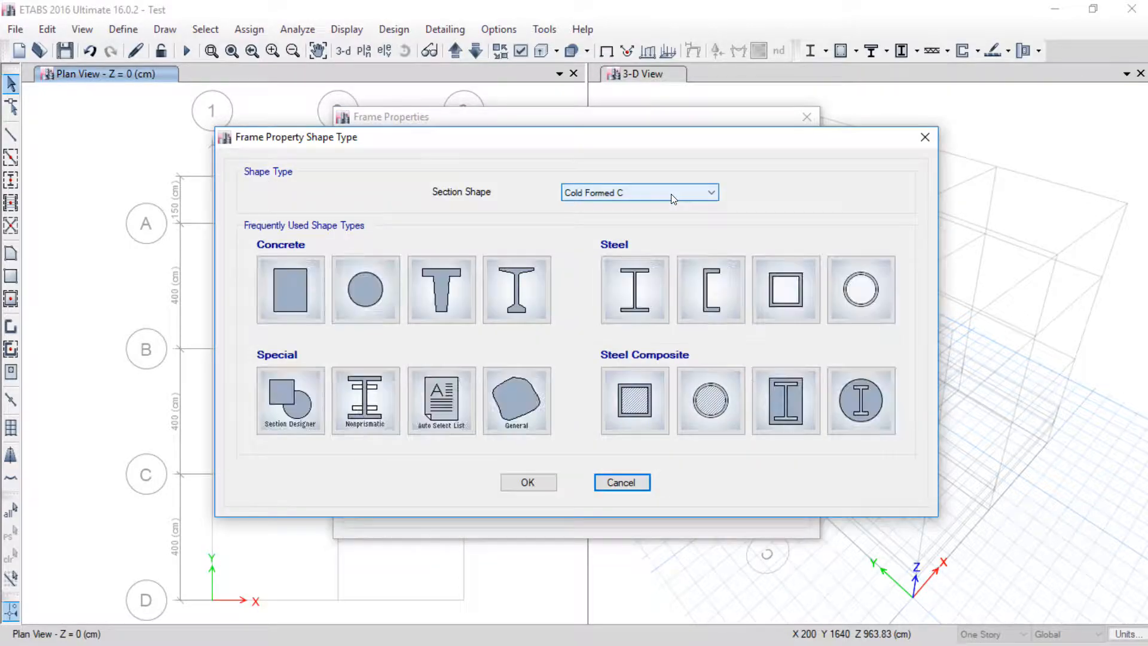
key("super")
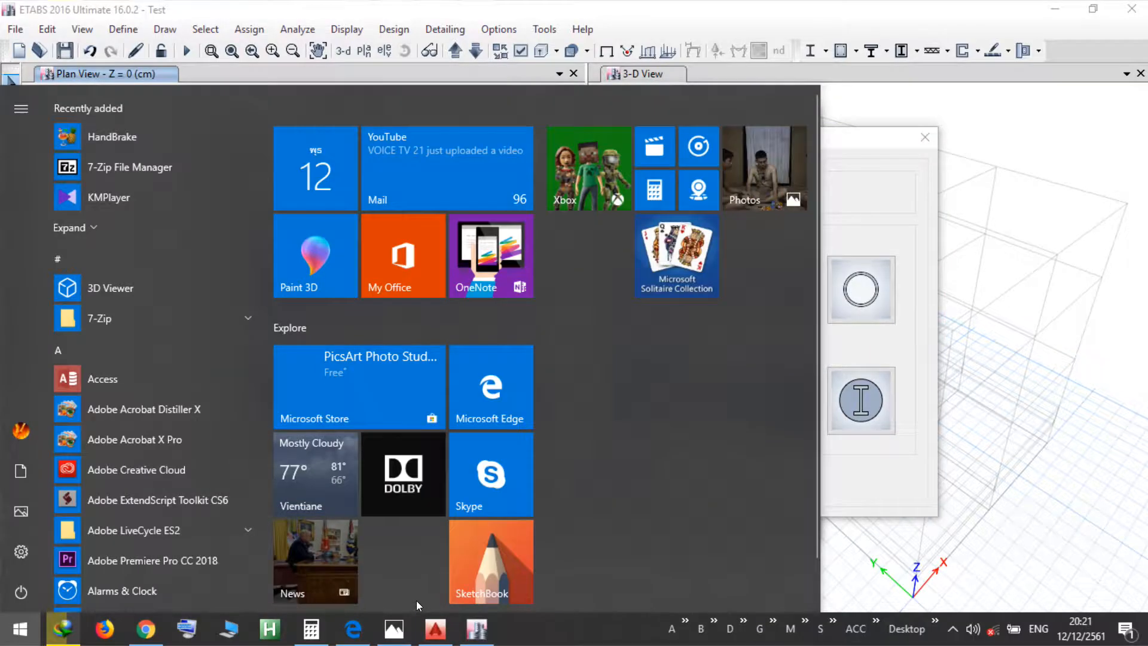
left_click(432, 631)
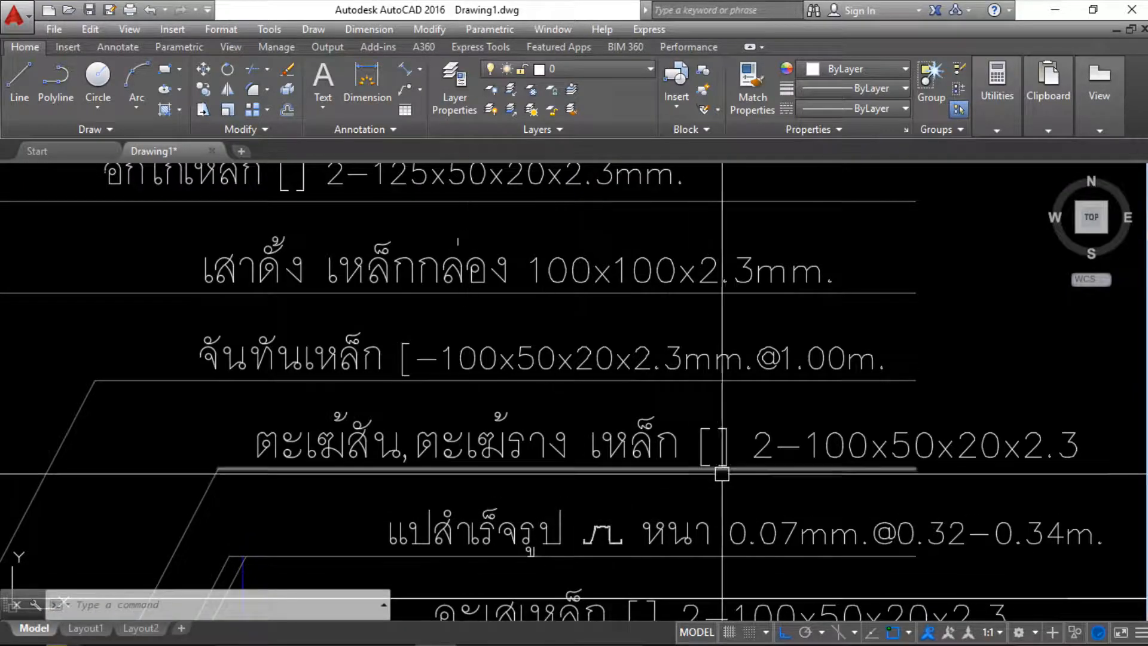
scroll(559, 389, "up", 2)
scroll(559, 389, "up", 4)
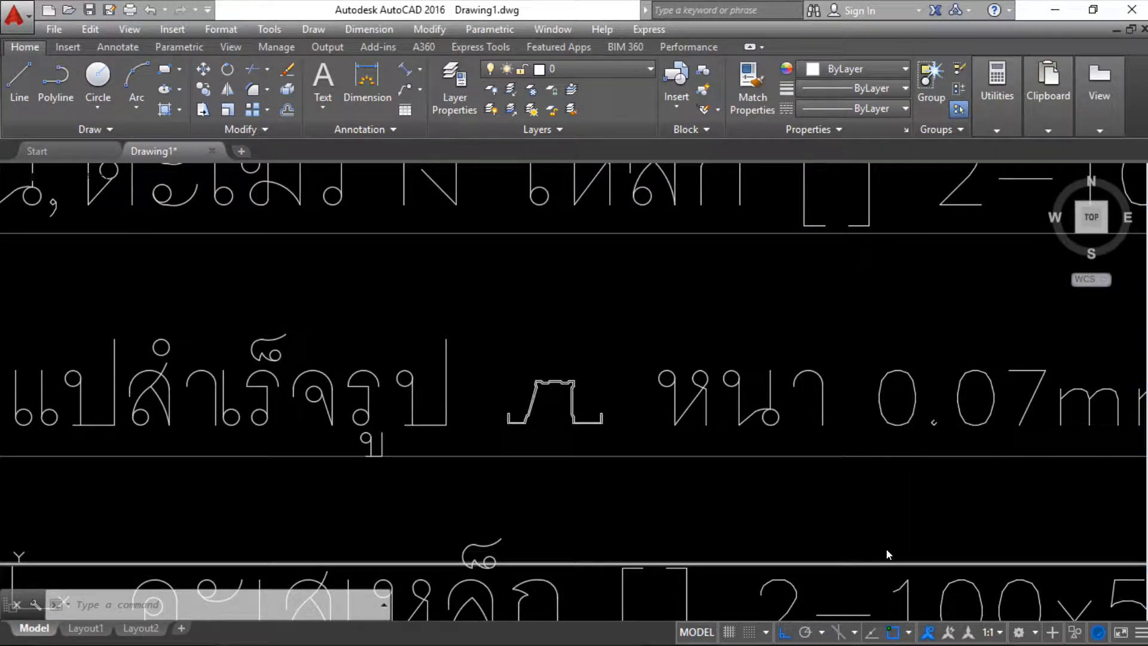
mouse_move(544, 358)
left_mouse_down()
mouse_move(604, 384)
mouse_move(577, 355)
left_mouse_up()
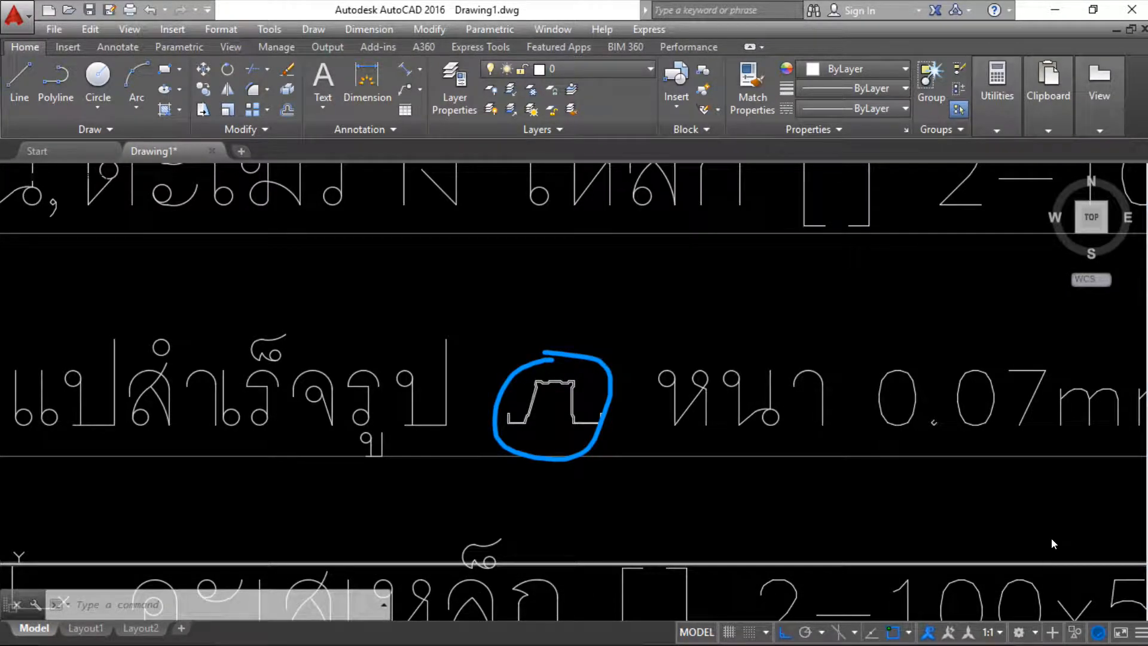
key("super")
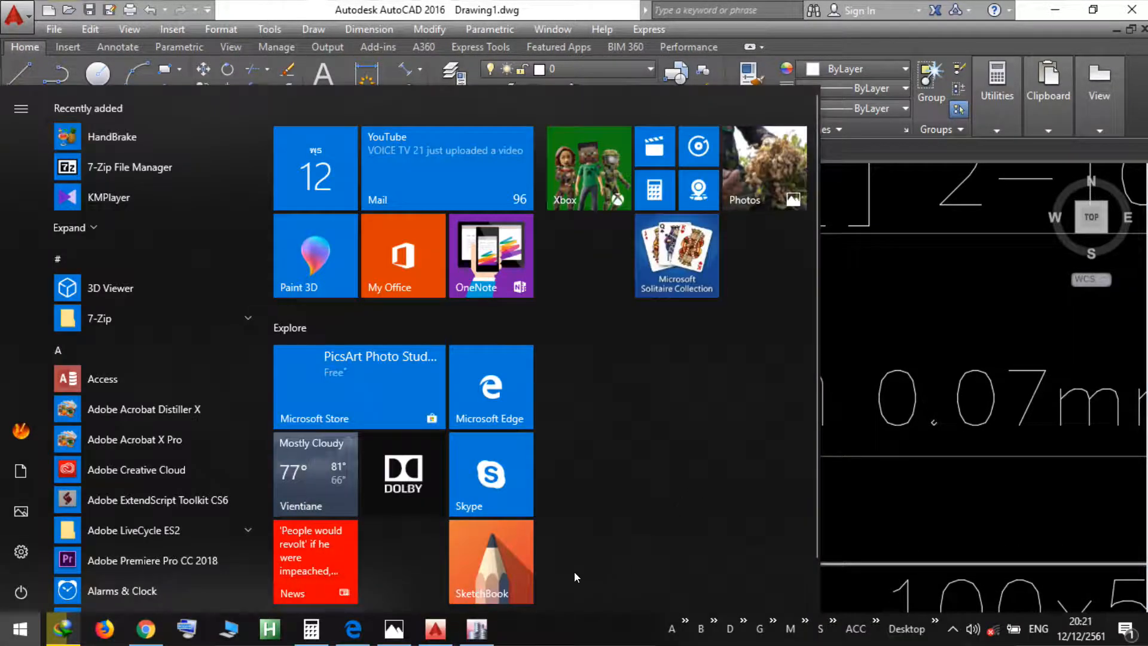
left_click(476, 628)
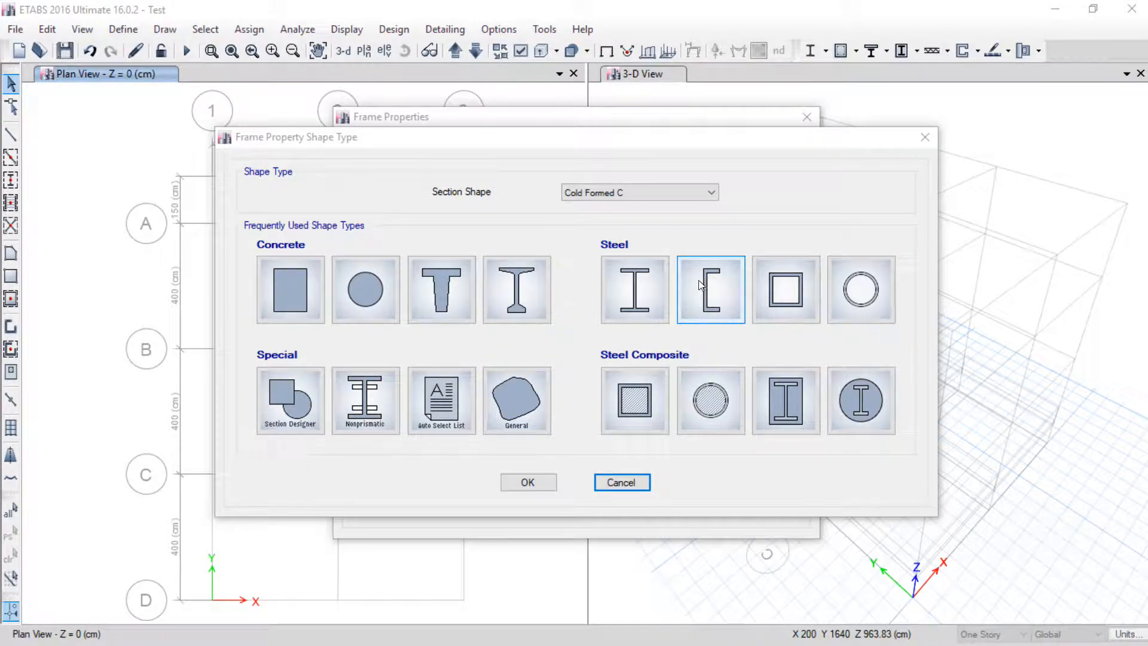
Step: Preview the Cold Formed Hat shape for a new section, discard it, and accept the list of defined frame sections
left_click(687, 193)
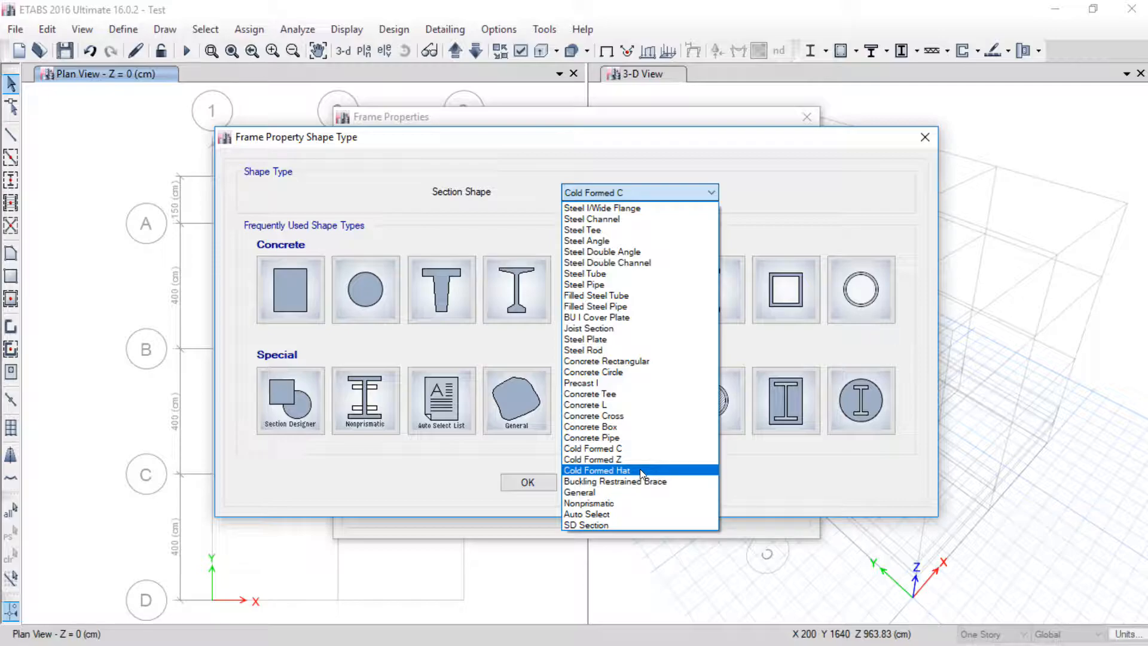
left_click(888, 542)
mouse_move(593, 399)
left_mouse_down()
mouse_move(645, 327)
mouse_move(766, 304)
left_mouse_up()
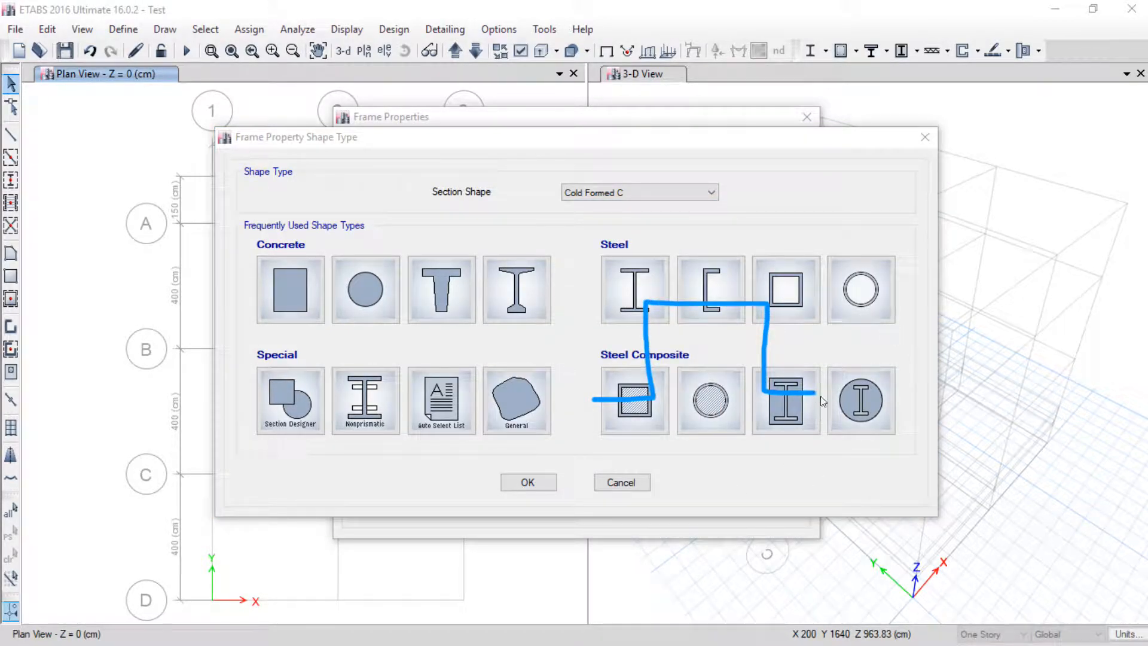
left_click(1080, 529)
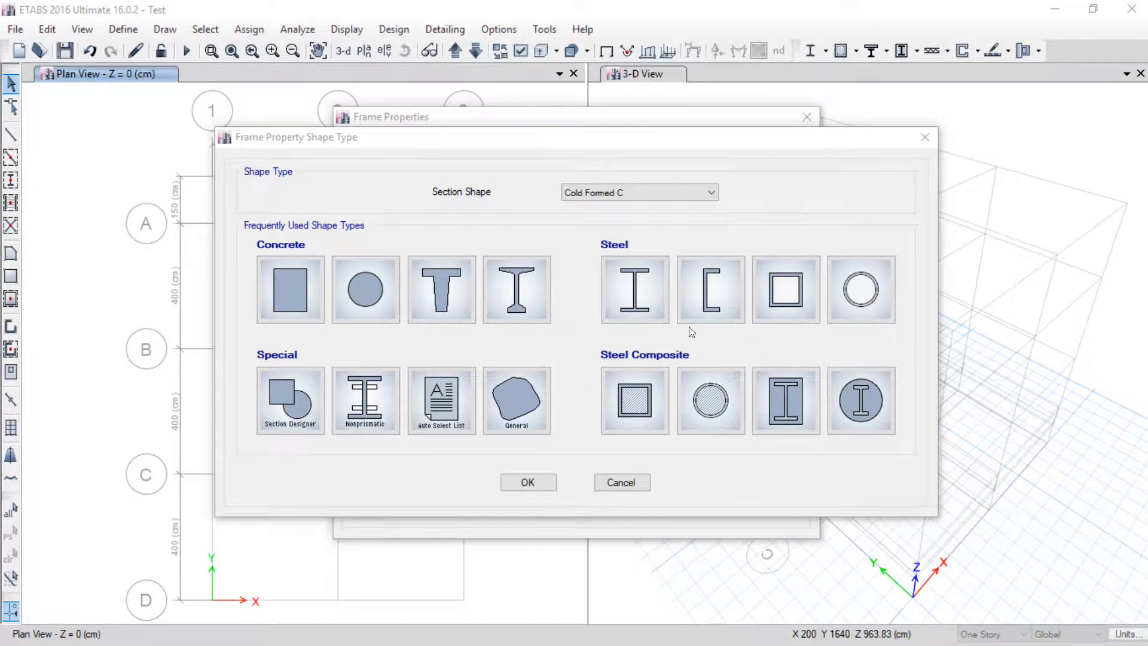
left_click(654, 199)
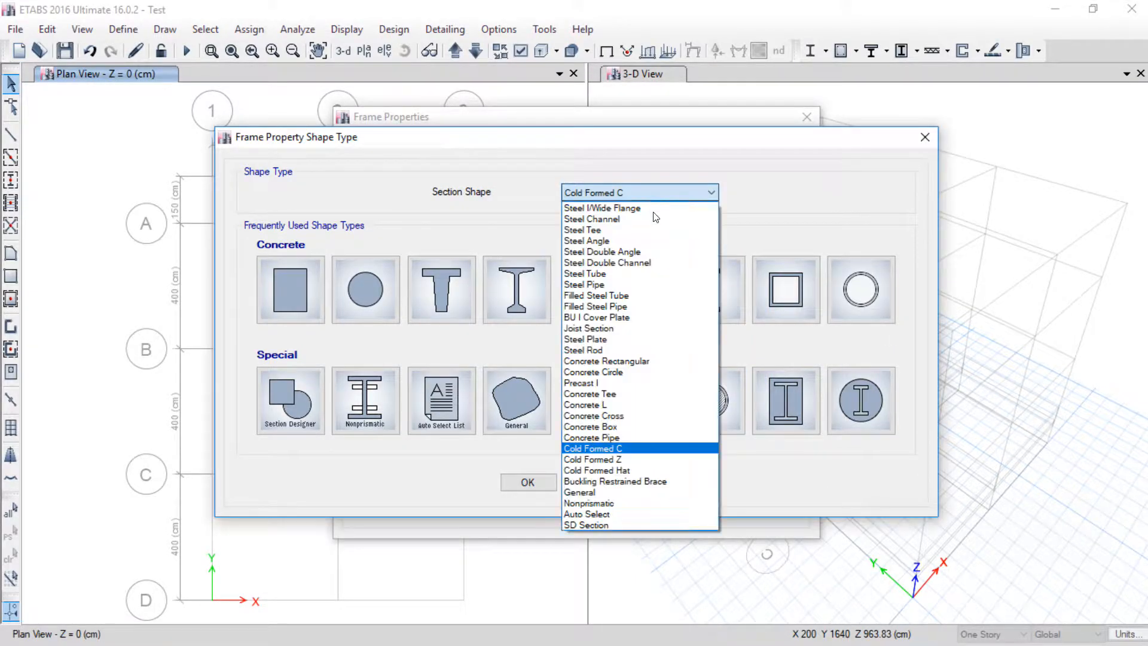
left_click(628, 471)
left_click(527, 482)
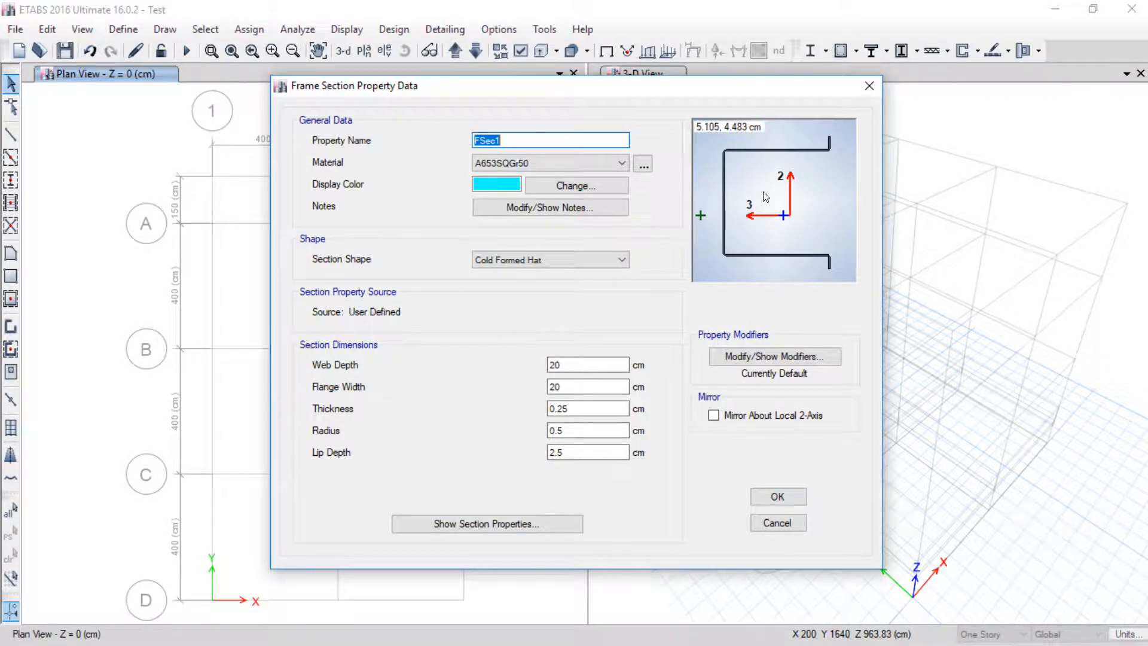
left_click(732, 415)
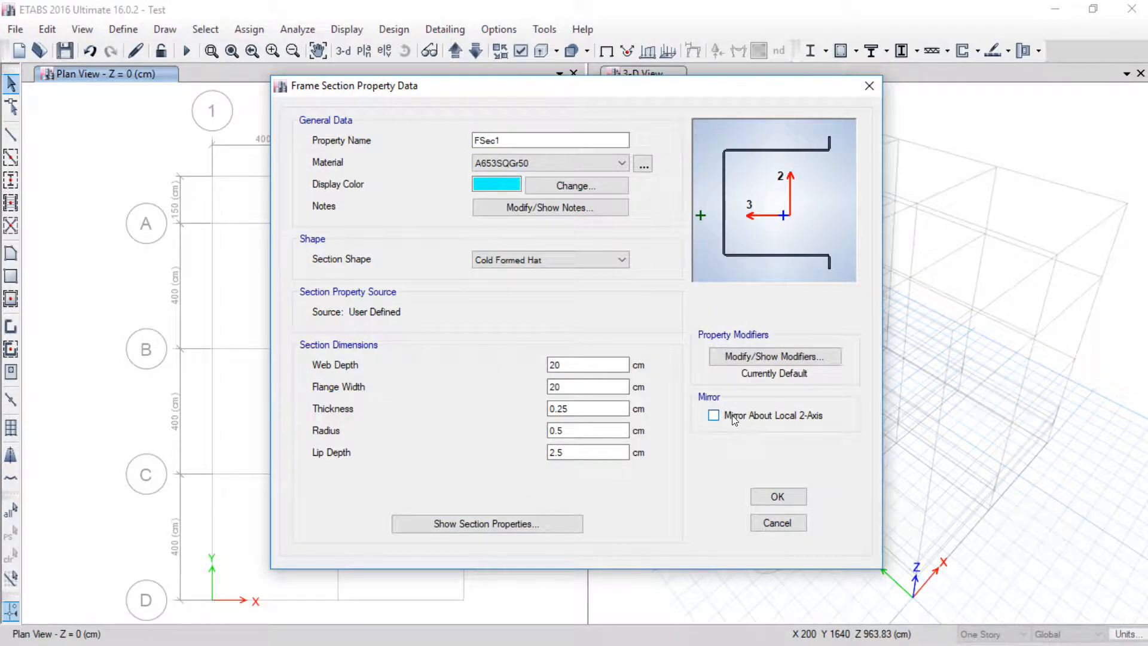
left_click(732, 415)
left_click(777, 522)
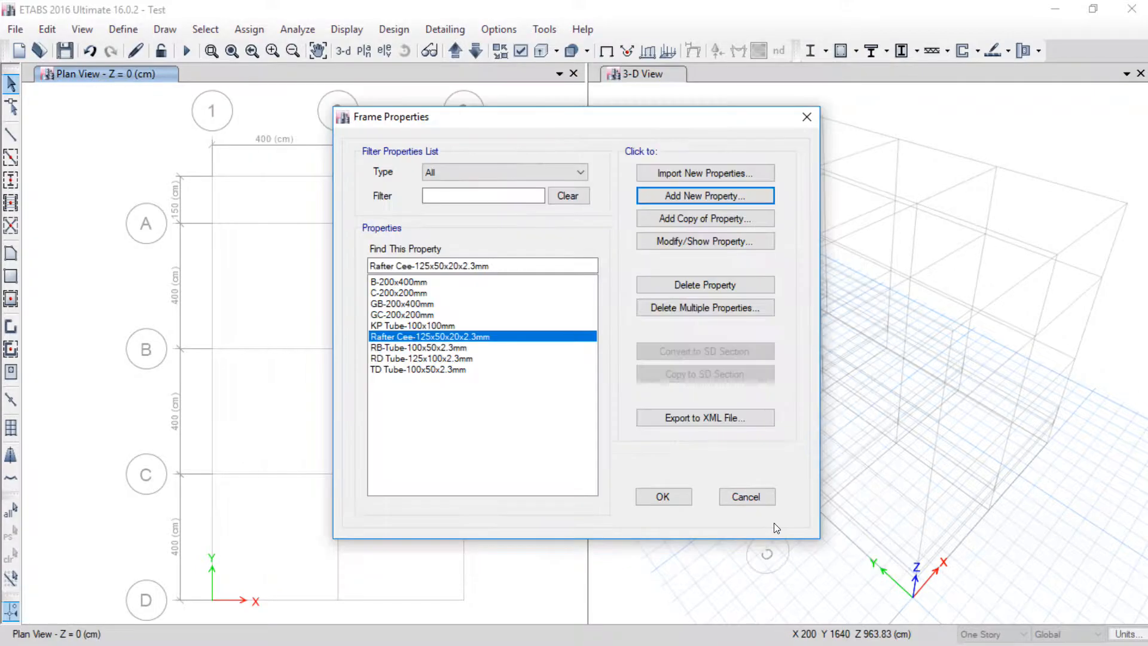
left_click(660, 496)
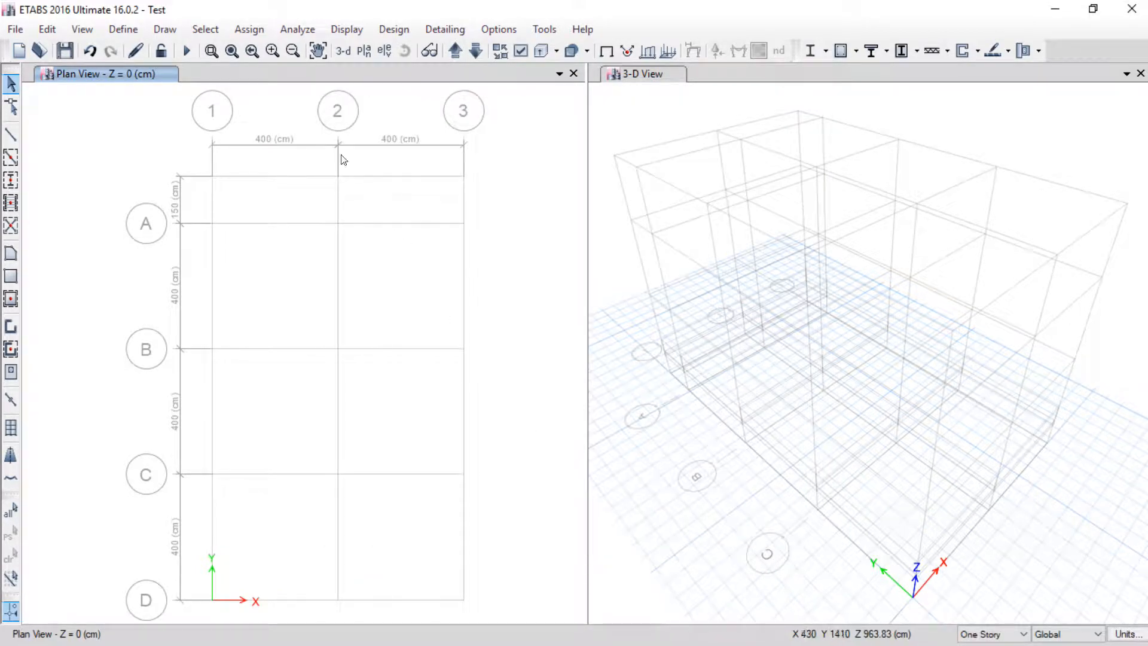
left_click(123, 29)
mouse_move(146, 72)
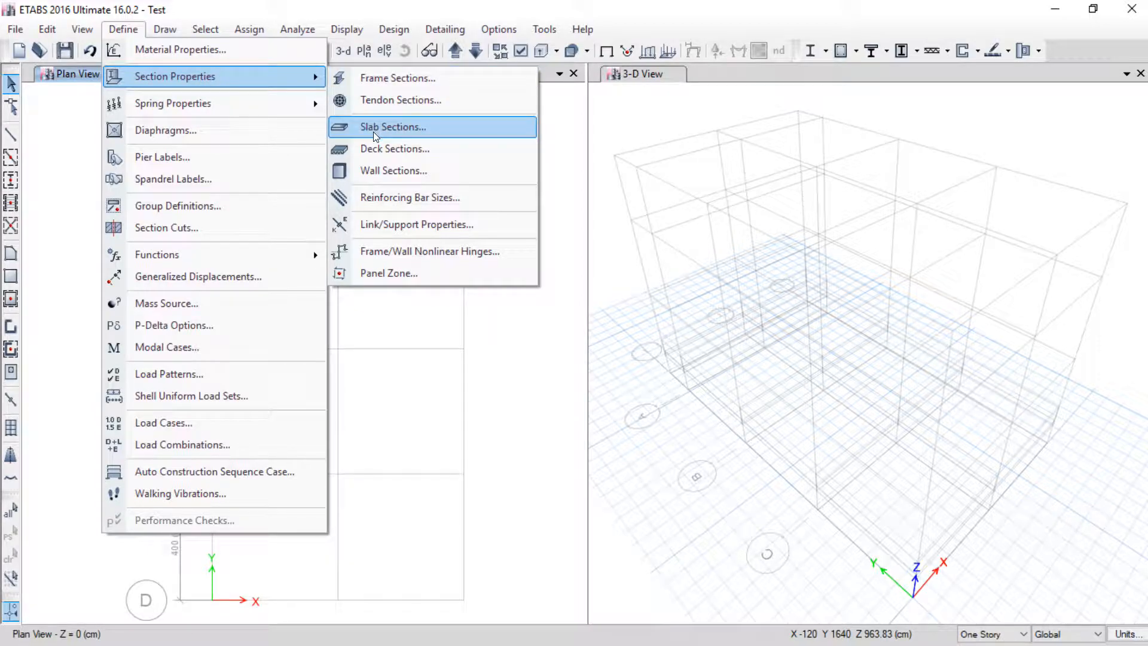
left_click(399, 148)
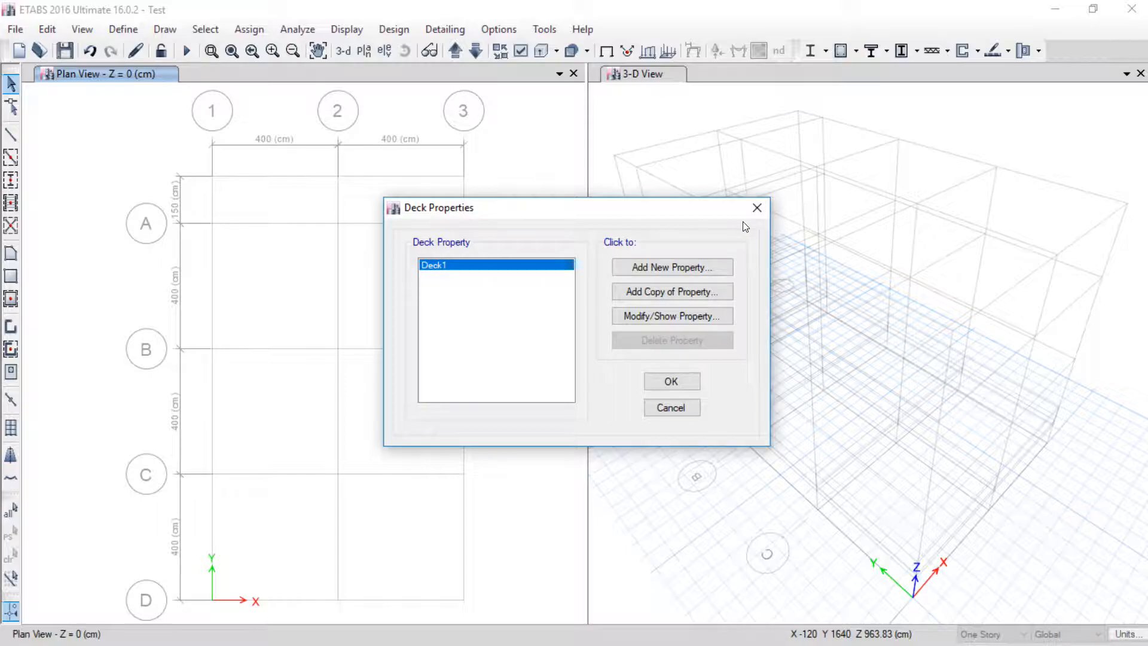
left_click(757, 207)
Step: Open the Slab1 slab property for modification
left_click(112, 27)
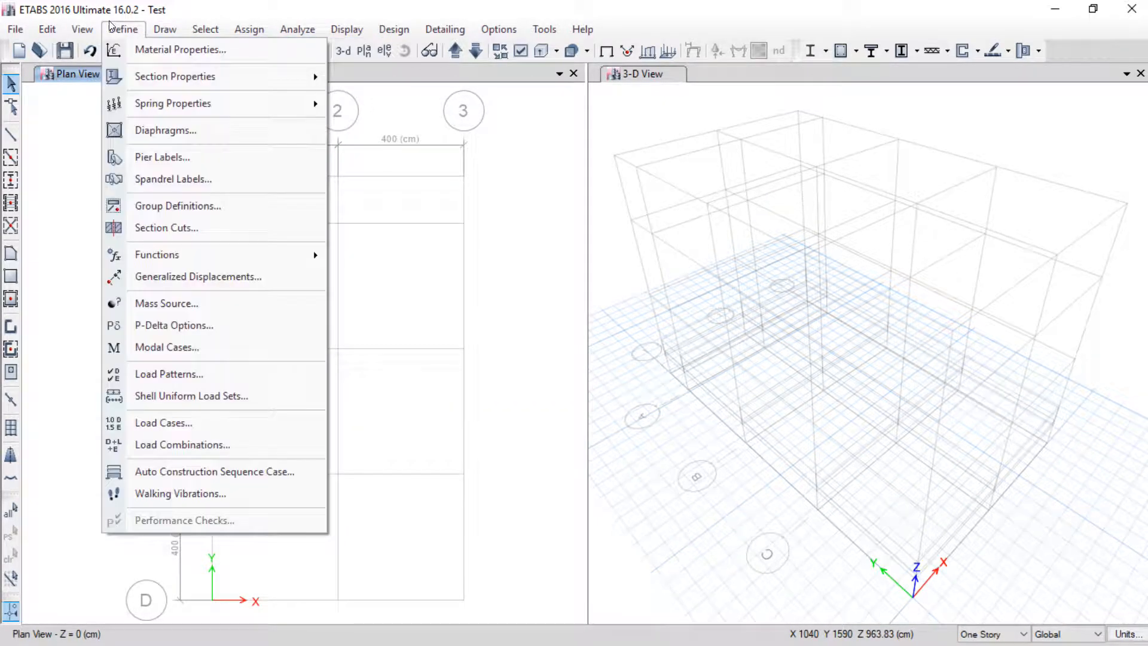
mouse_move(180, 77)
left_click(386, 123)
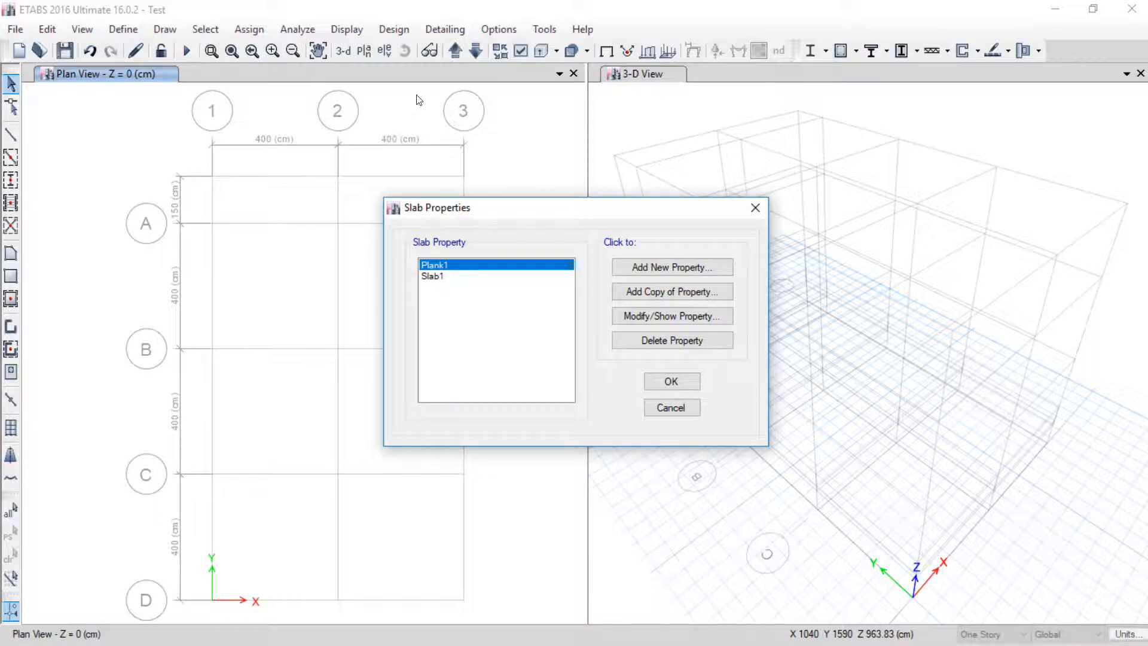
left_click(466, 278)
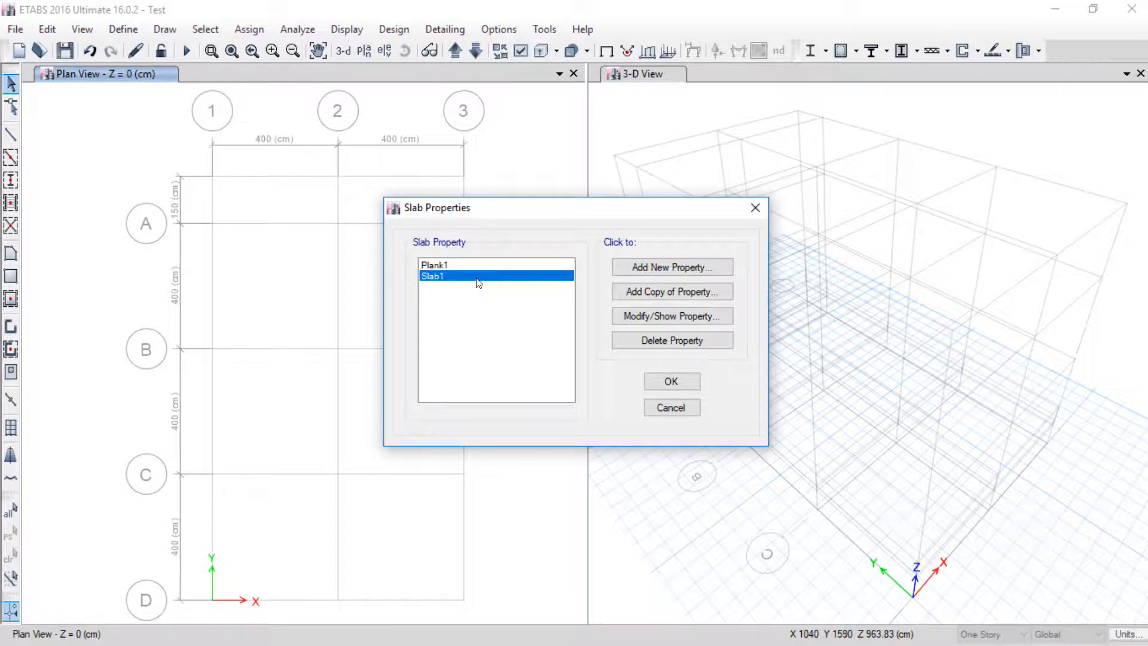
left_click(657, 316)
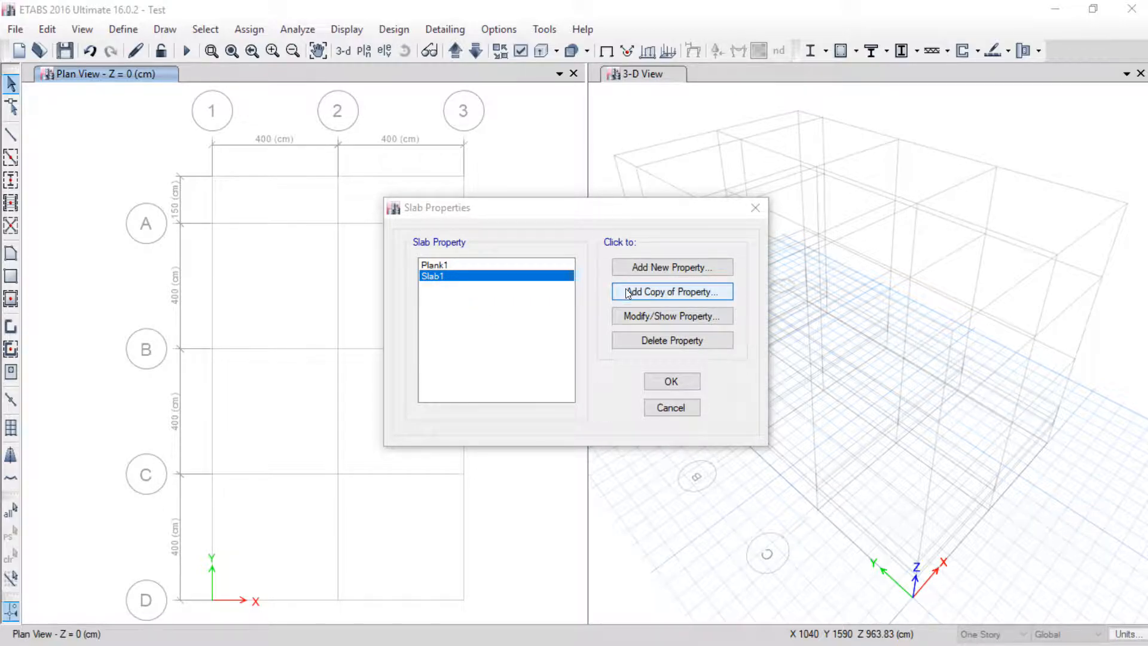
left_click(653, 317)
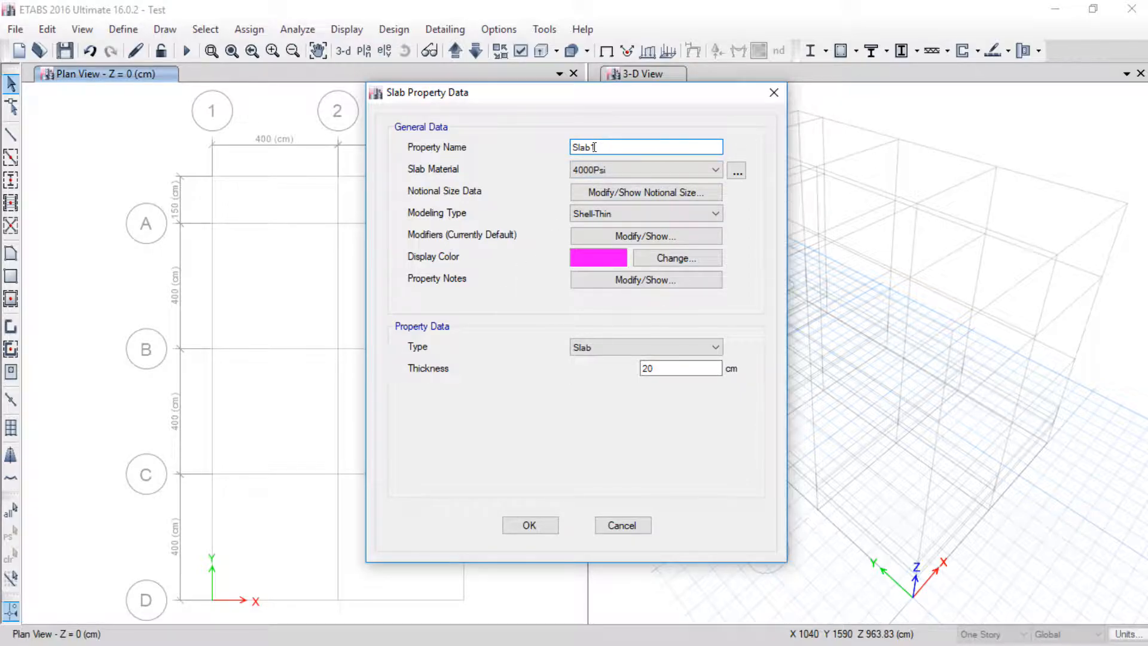
Step: Check the ground-floor slab thickness on the building section in AutoCAD, and return to ETABS
key("super")
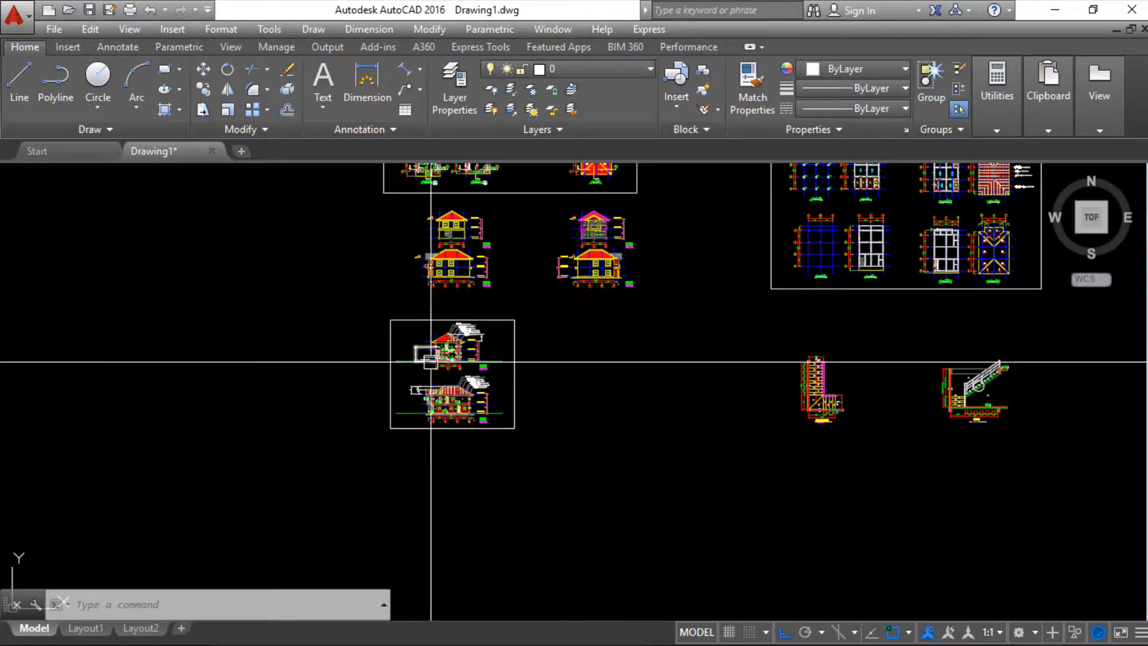
scroll(400, 386, "up", 10)
scroll(927, 321, "down", 2)
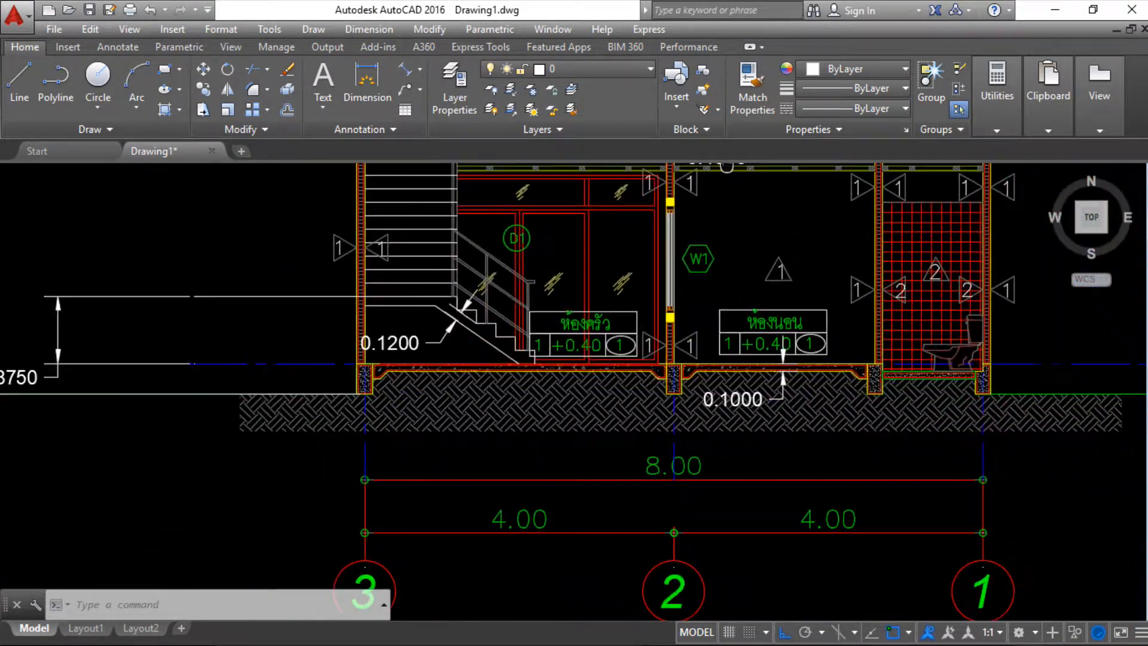
scroll(757, 426, "up", 2)
scroll(757, 426, "down", 3)
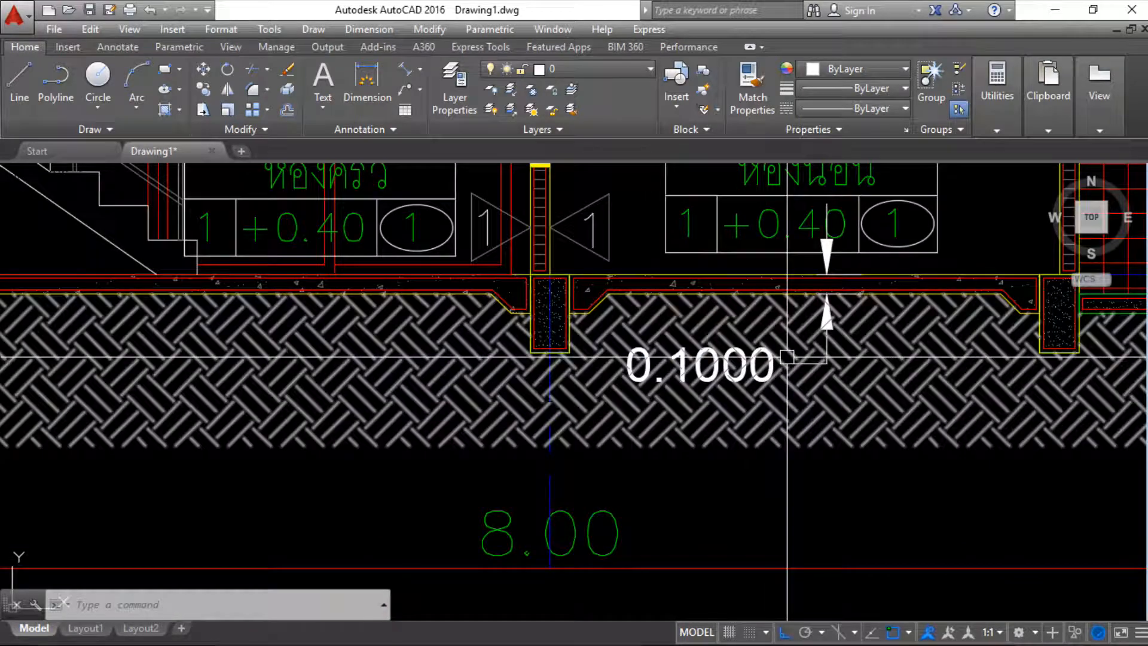
key("super")
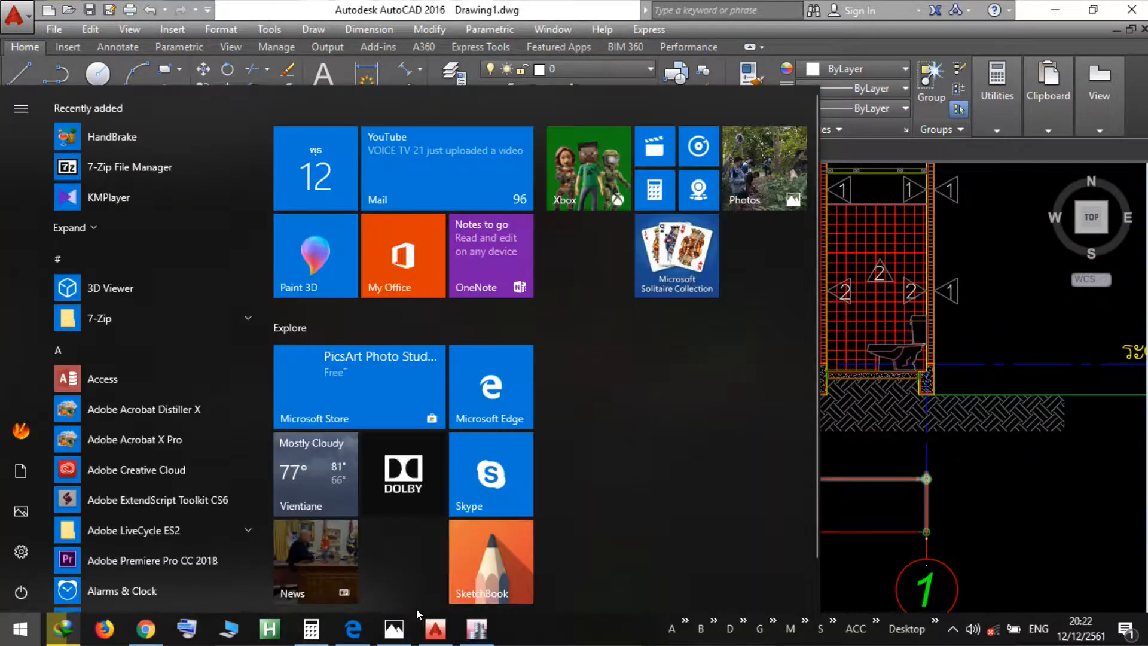
key("Escape")
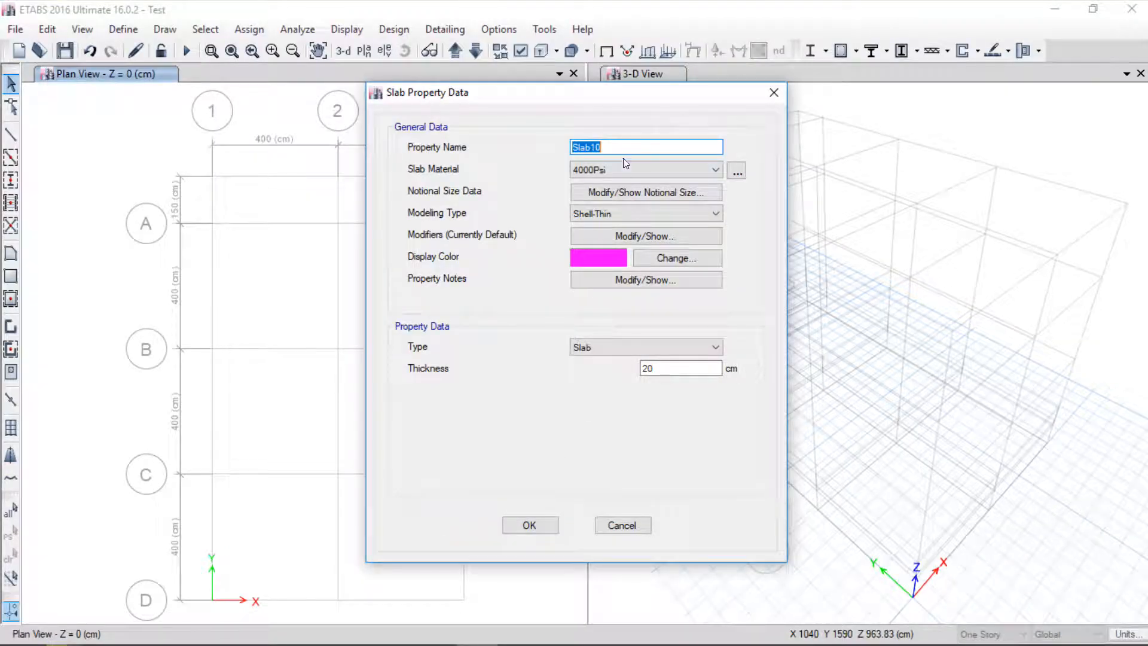
Step: Rename the slab property Slab10cm and set its thickness to 10 cm
left_click(625, 169)
left_click(613, 147)
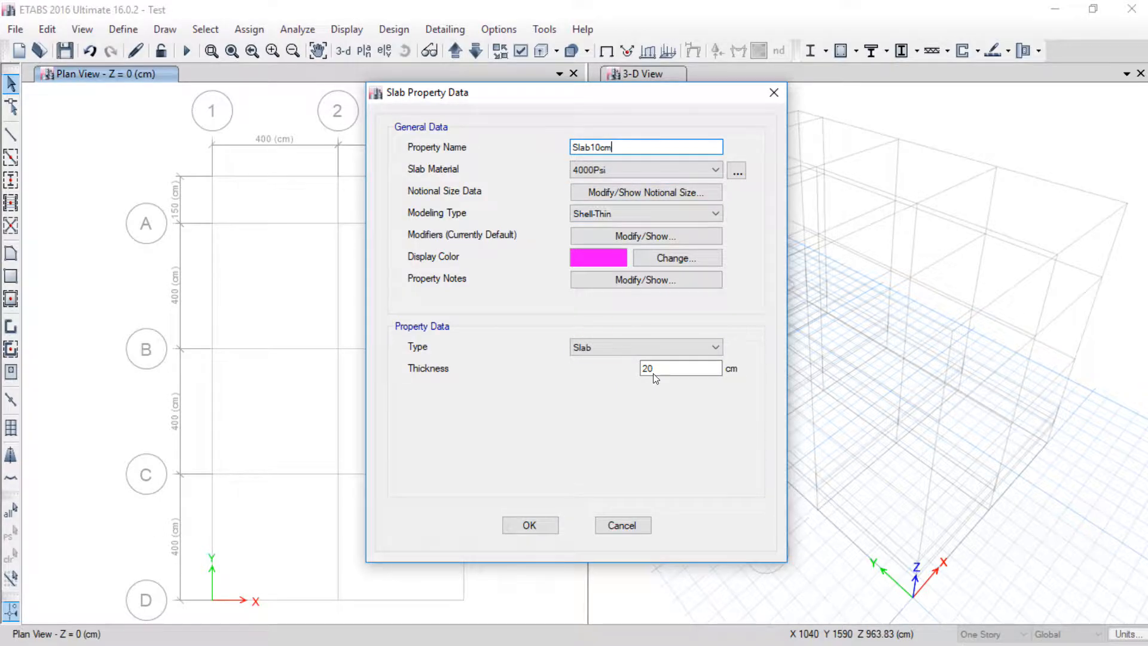
left_click_drag(655, 372, 627, 381)
type("10")
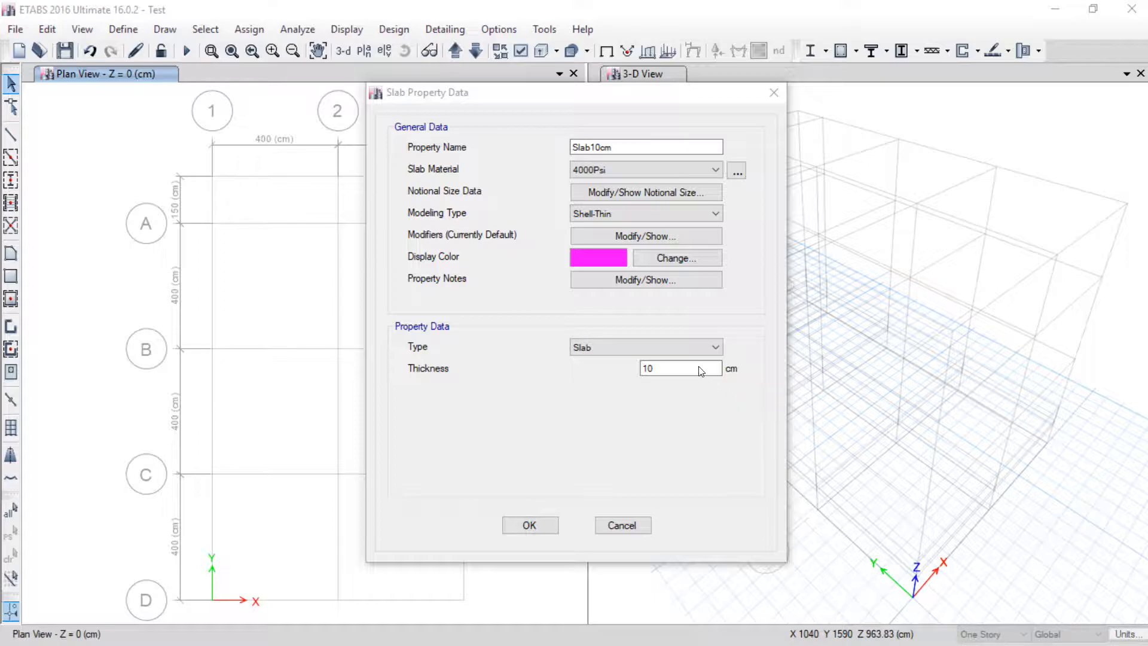
left_click_drag(695, 368, 771, 369)
left_click_drag(668, 144, 767, 140)
left_click_drag(687, 173, 789, 174)
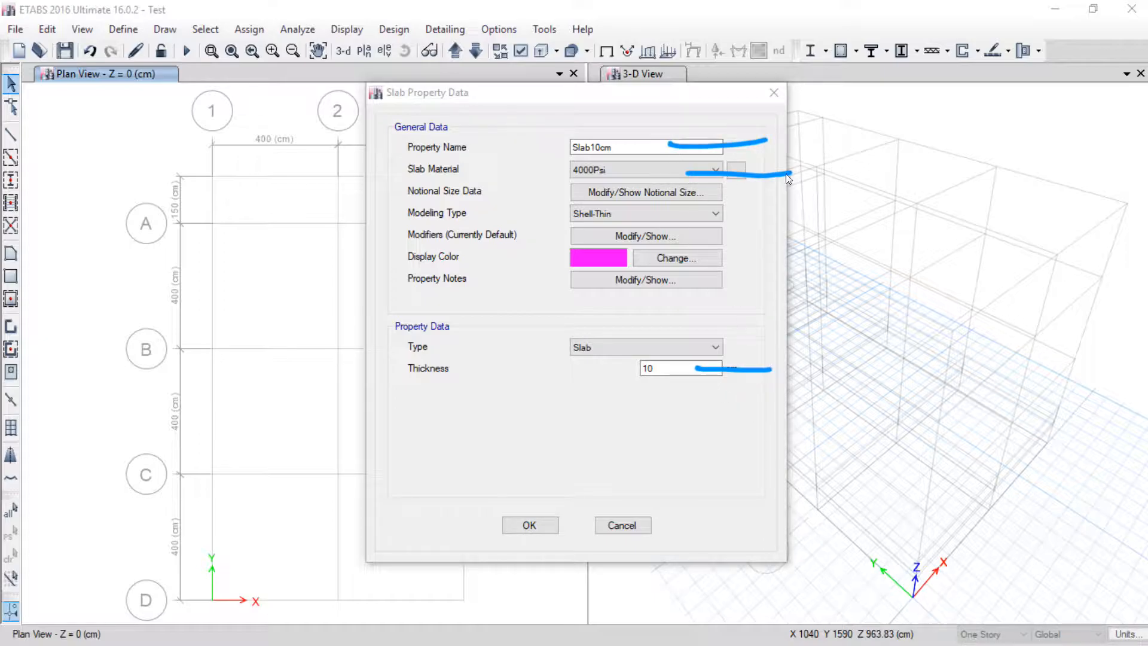
left_click_drag(640, 221, 800, 216)
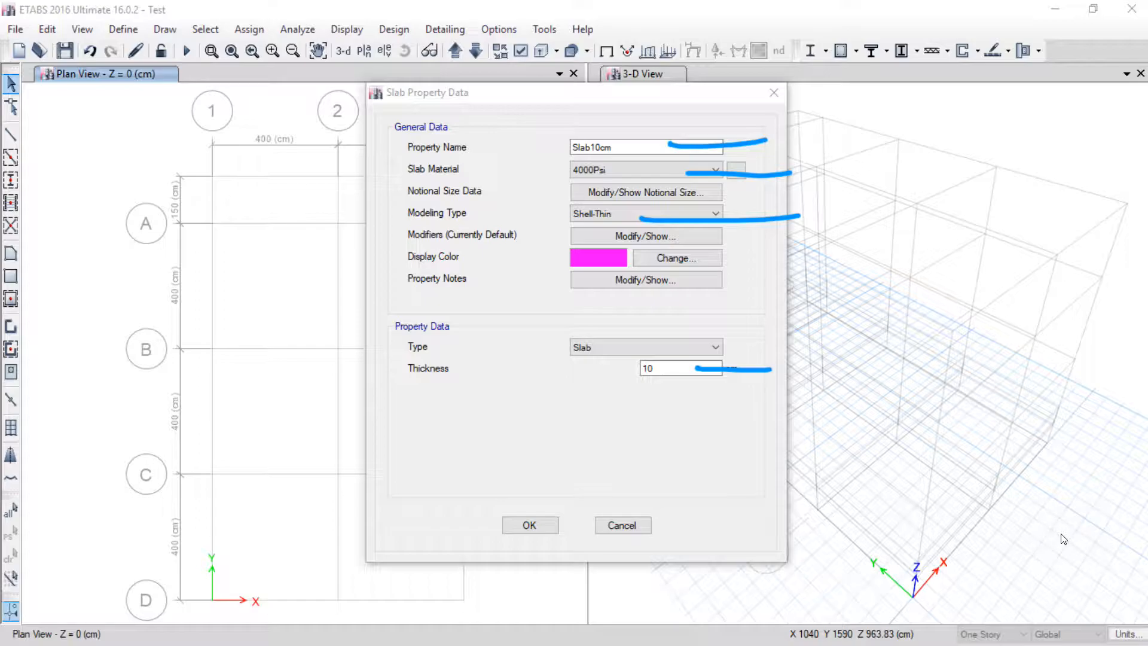
key("e")
left_click_drag(600, 215, 728, 217)
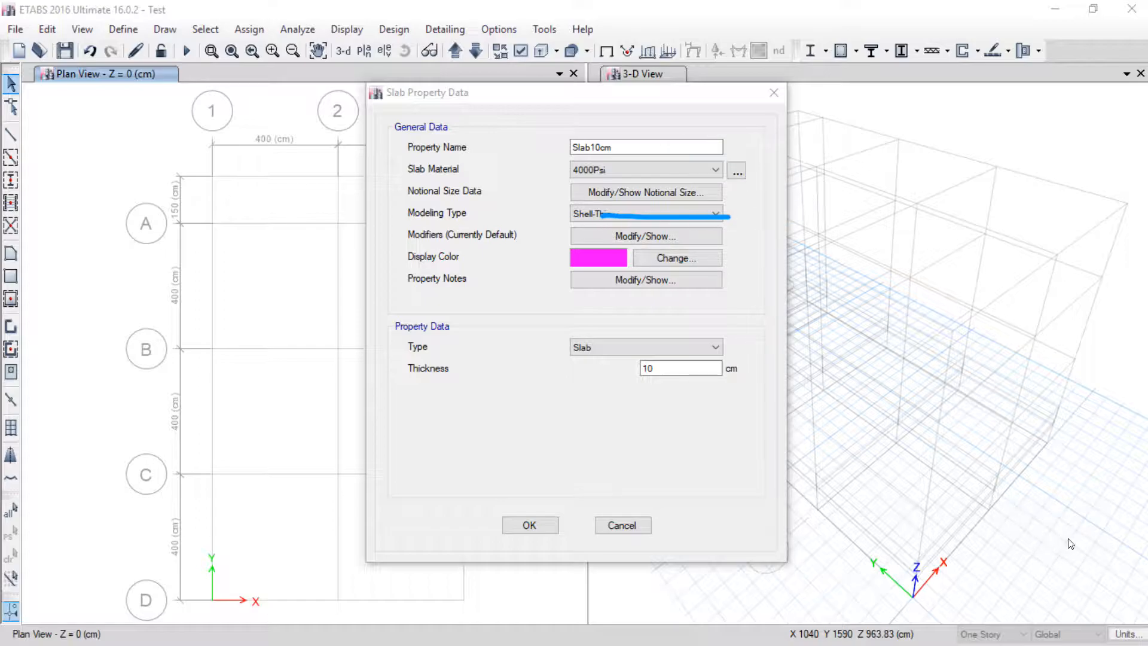
key("Escape")
Step: Give Slab10cm the Con-250ksc material, the Shell-Thin modeling type and the Slab type, and accept the slab properties
left_click(661, 214)
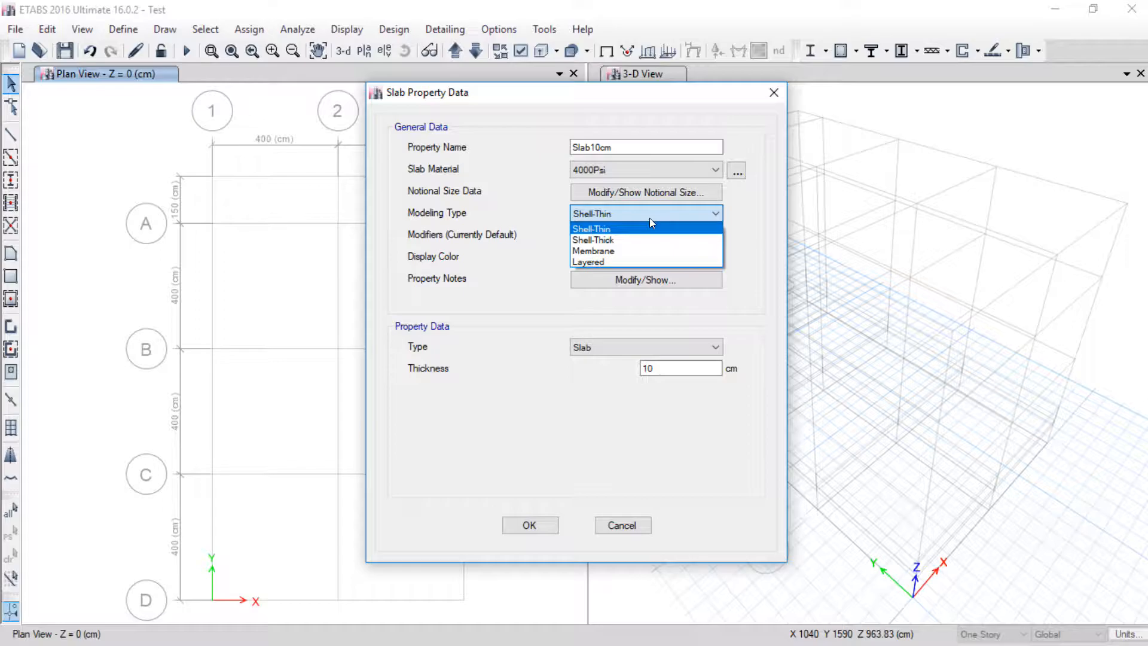
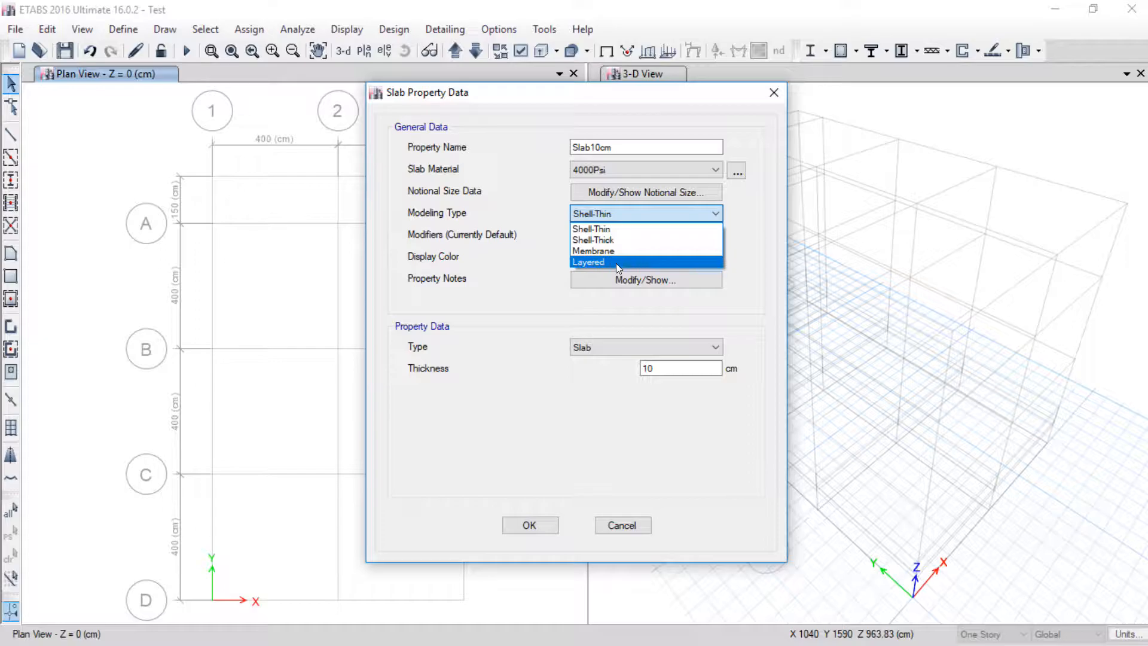
left_click(617, 228)
left_click(625, 170)
left_click(621, 249)
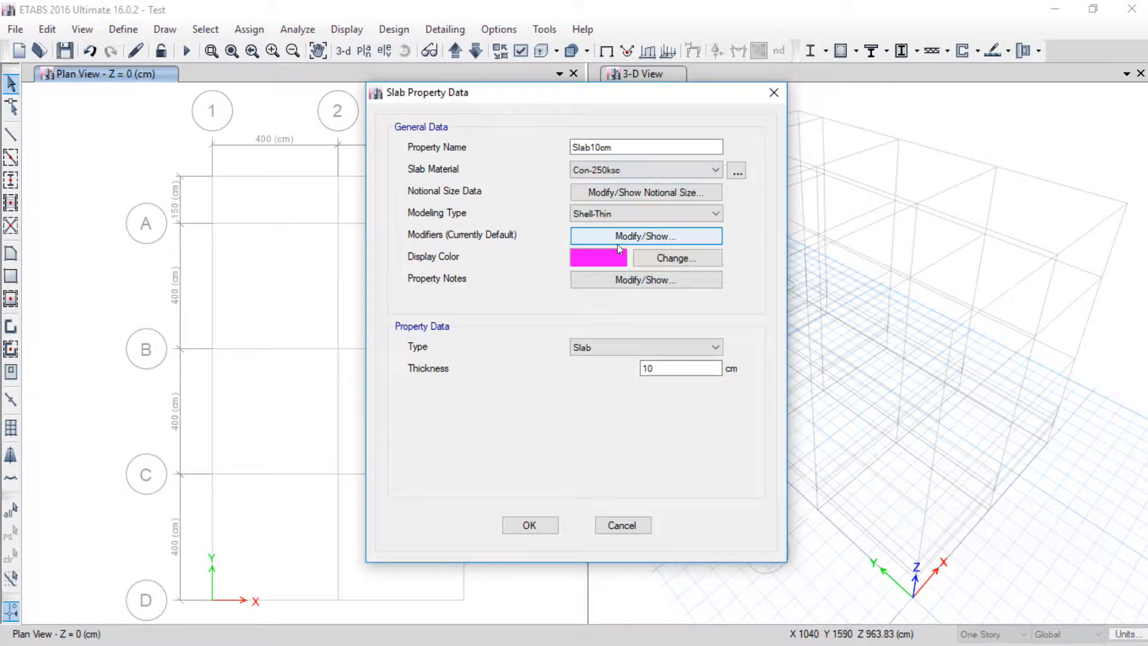
left_click(621, 347)
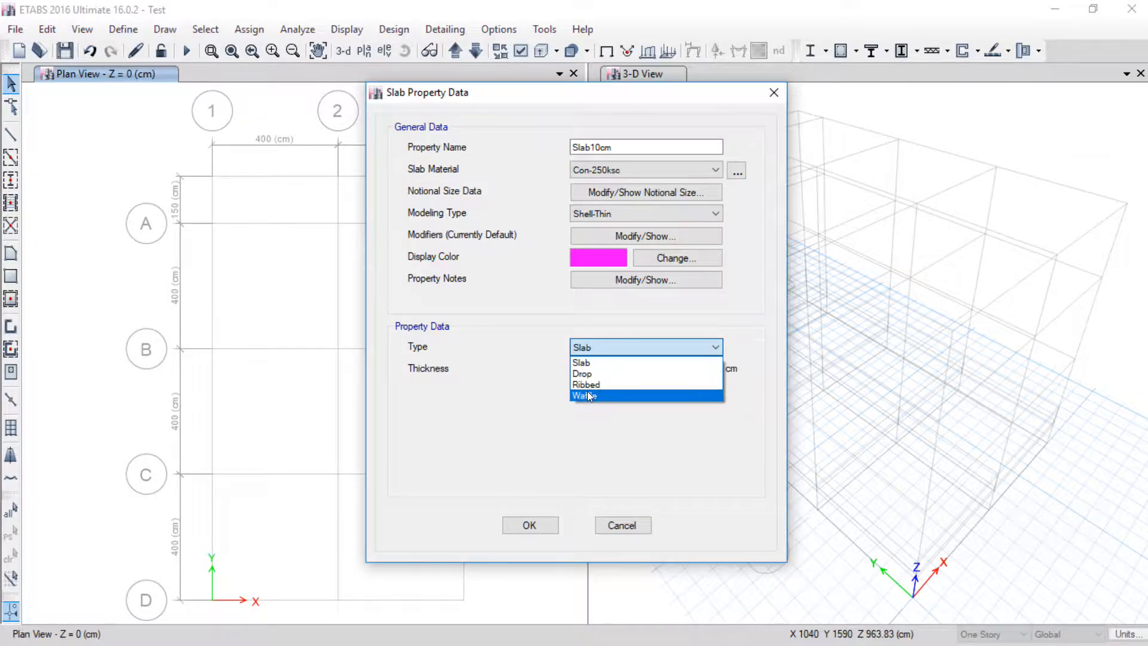
left_click(590, 362)
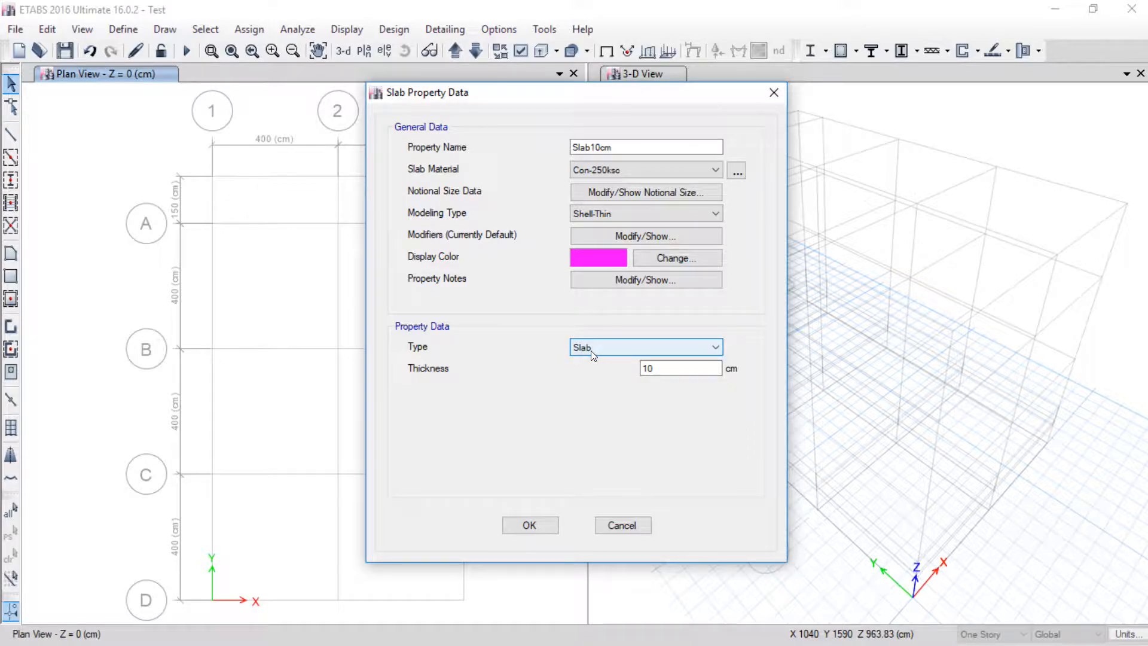
left_click(519, 526)
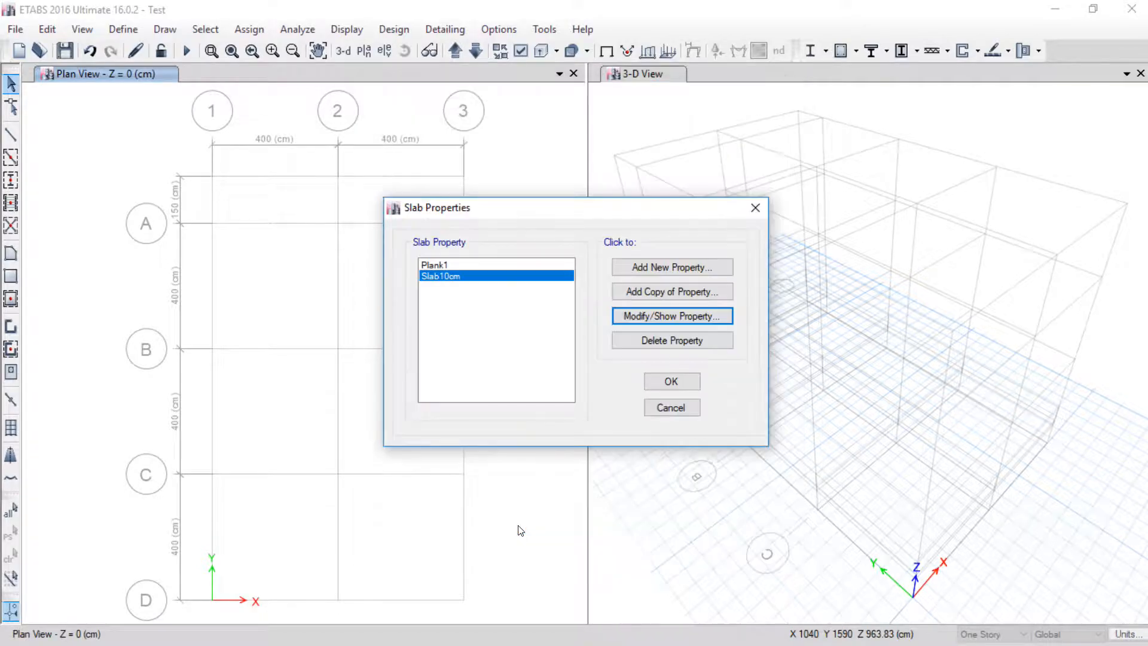
left_click(670, 382)
Step: Open the load pattern definitions
left_click(48, 30)
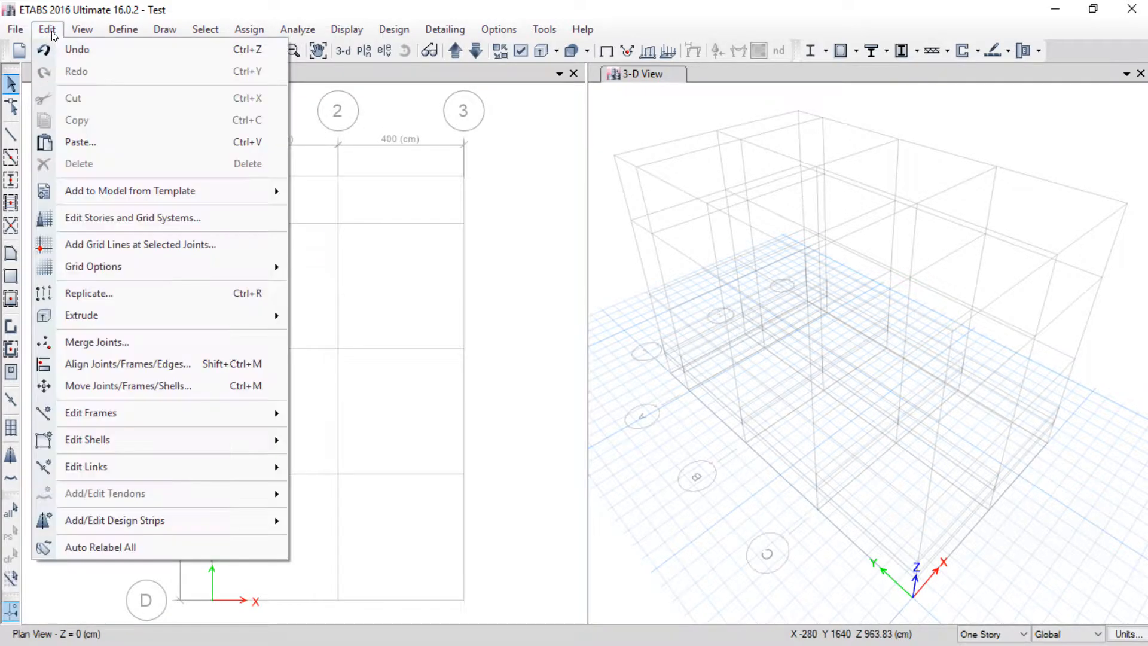
key("Escape")
left_click(122, 29)
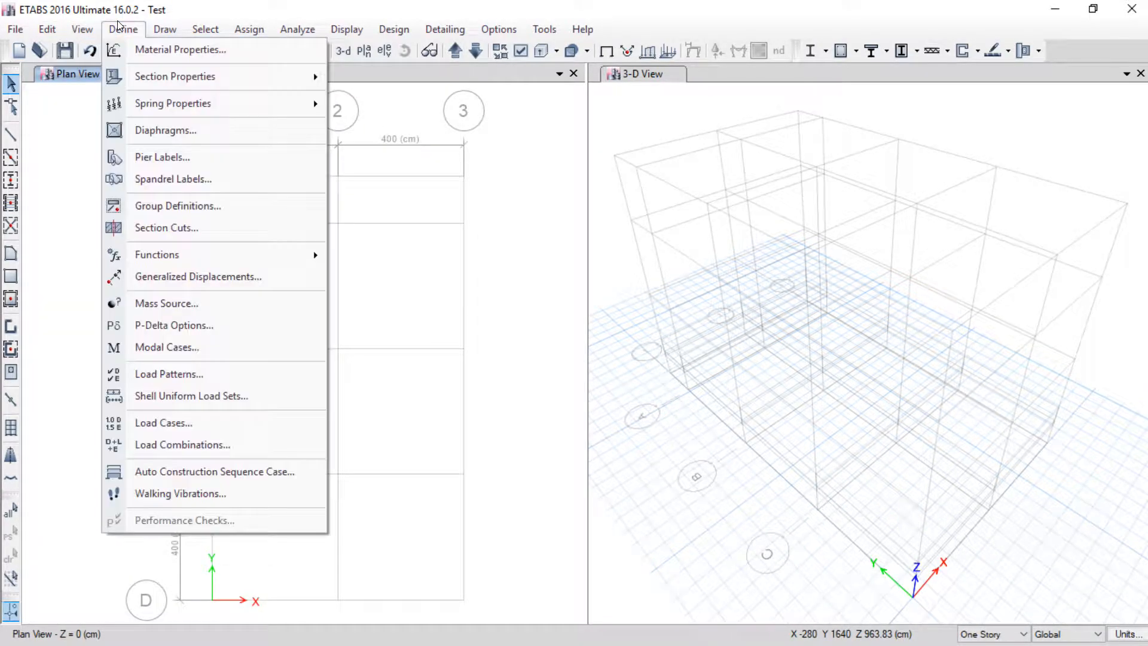
mouse_move(169, 76)
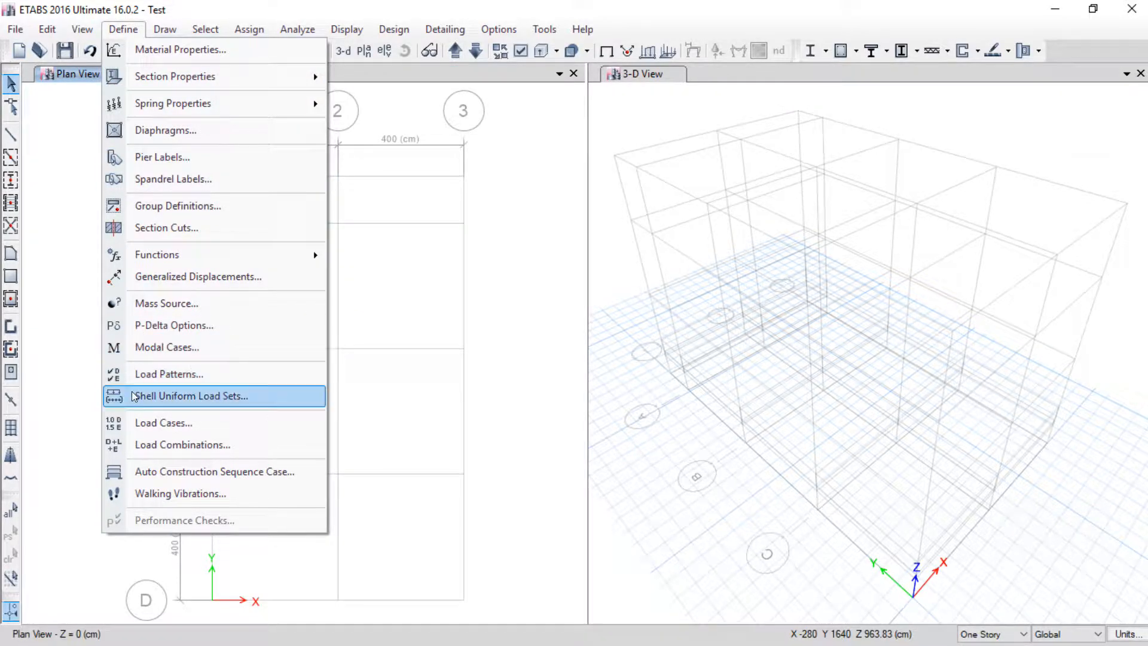
left_click(233, 373)
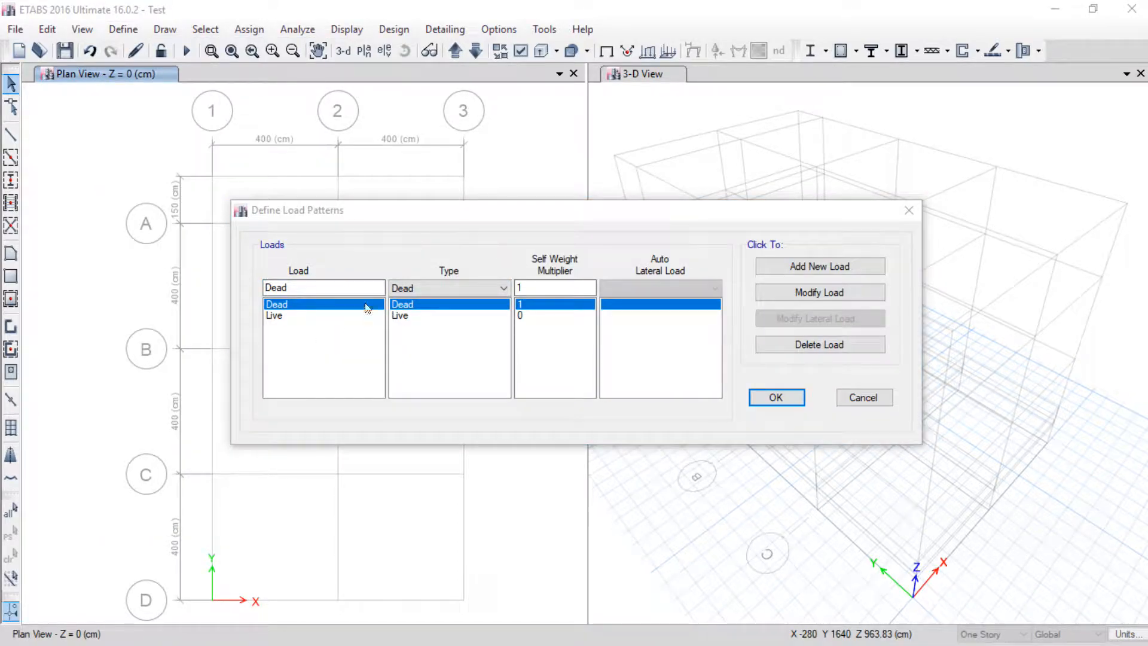
mouse_move(268, 289)
left_mouse_down()
mouse_move(684, 298)
mouse_move(502, 277)
mouse_move(256, 275)
left_mouse_up()
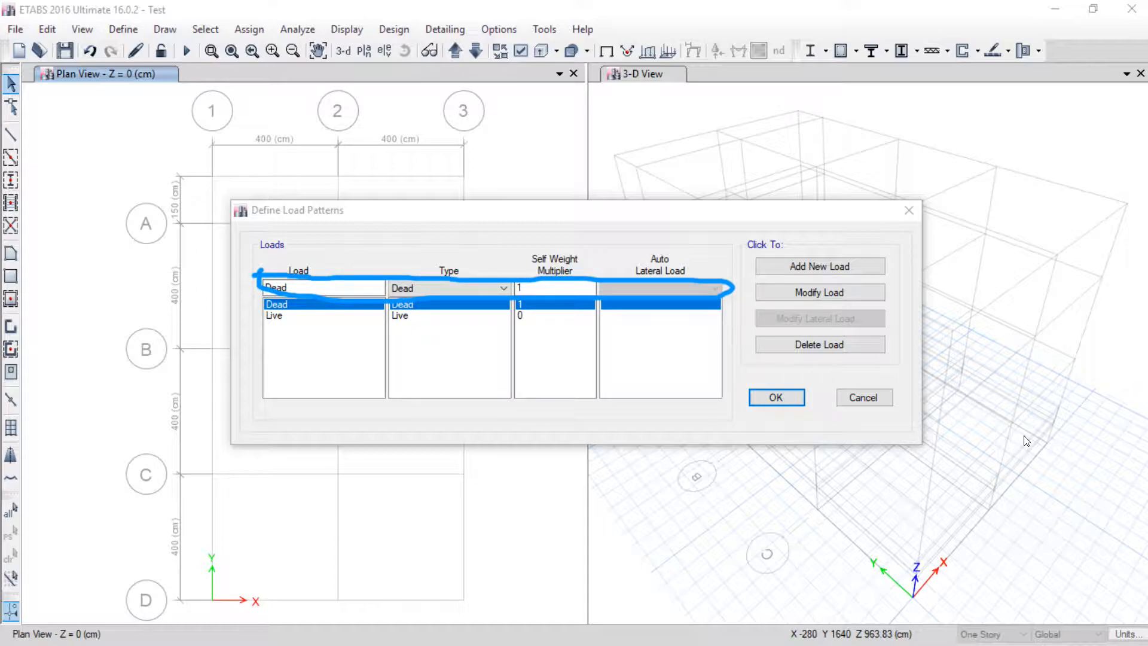
left_click_drag(314, 287, 572, 290)
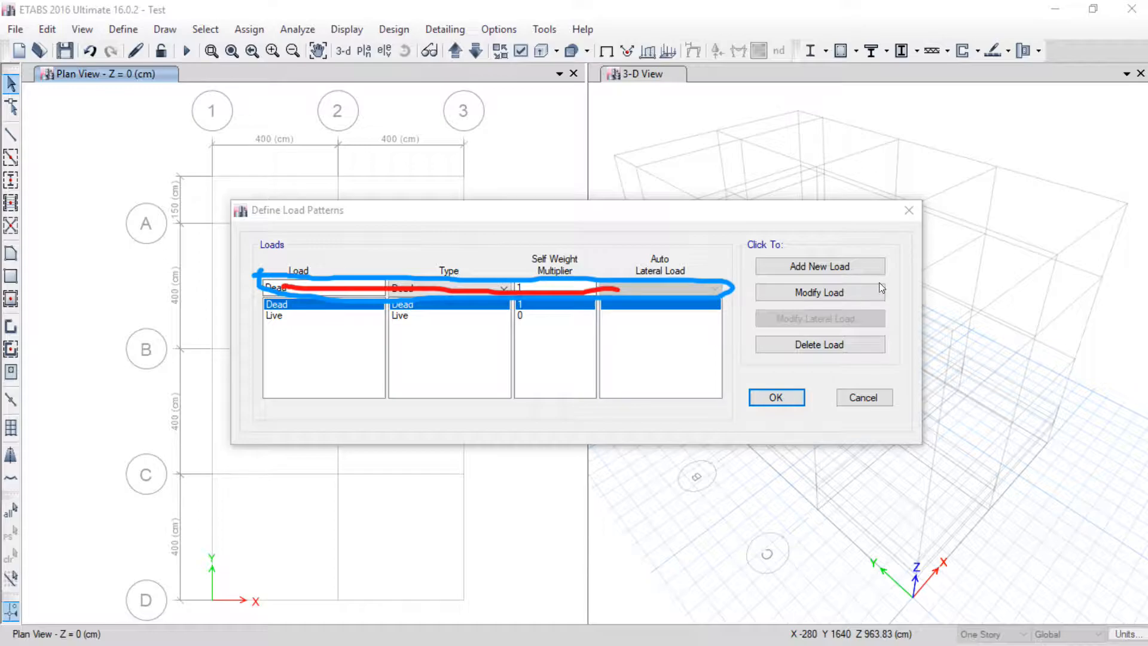
left_click_drag(836, 269, 877, 225)
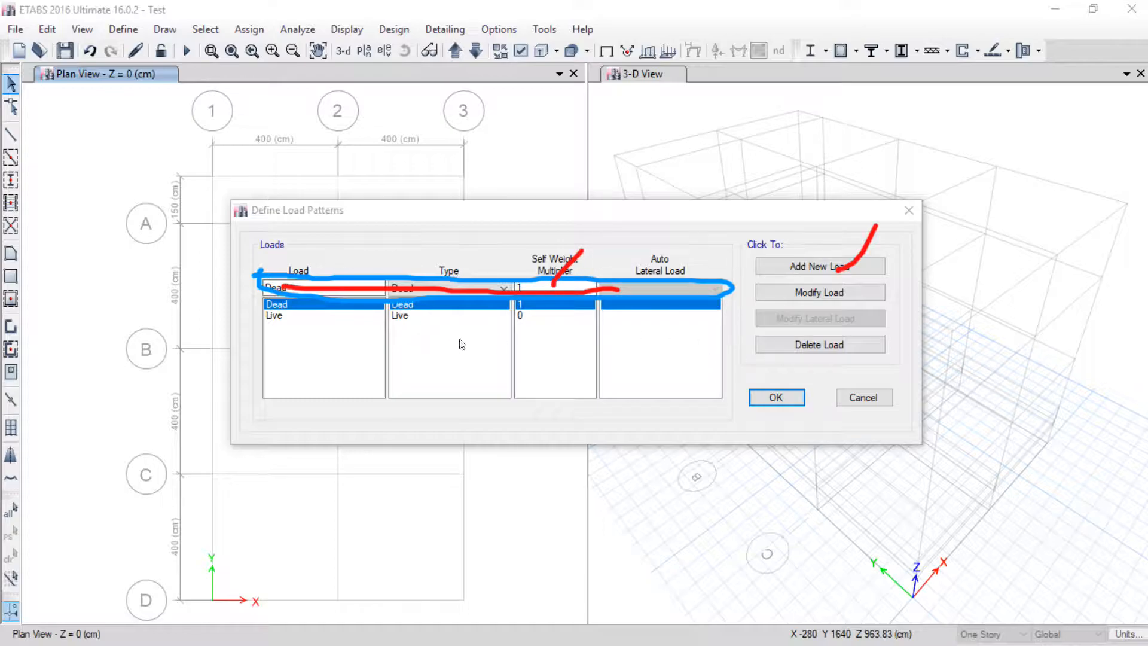
mouse_move(267, 301)
left_mouse_down()
mouse_move(257, 377)
mouse_move(328, 322)
left_mouse_up()
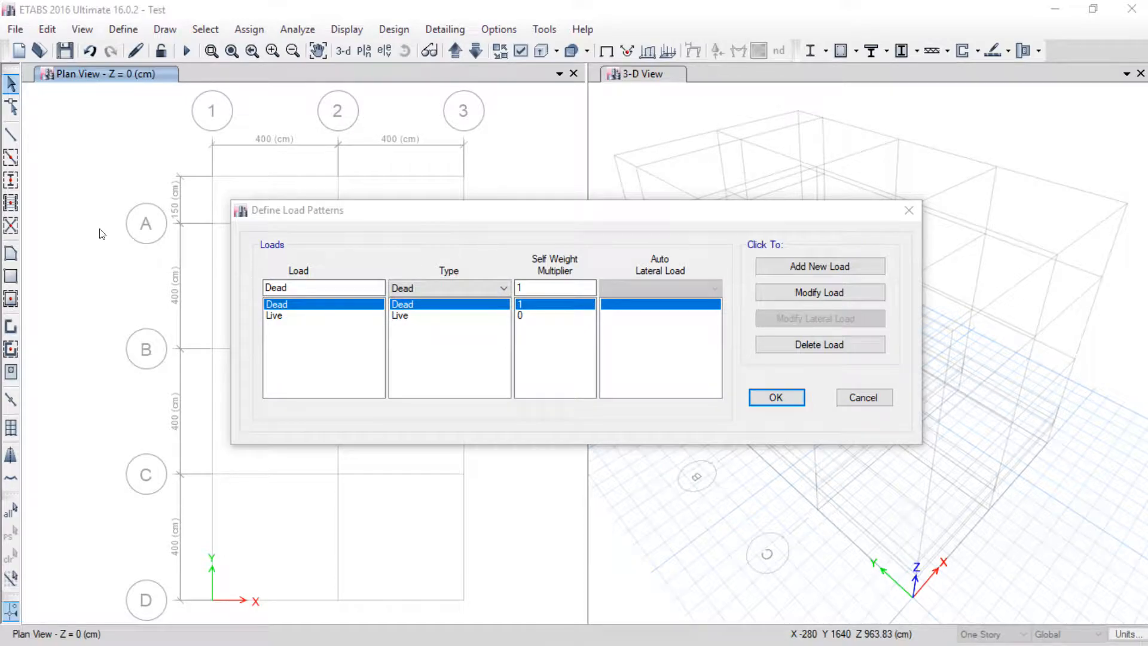
Step: Compare the types and self-weight multipliers of the Dead and Live load patterns
left_click(310, 304)
left_click(298, 316)
left_click(290, 306)
left_click(289, 316)
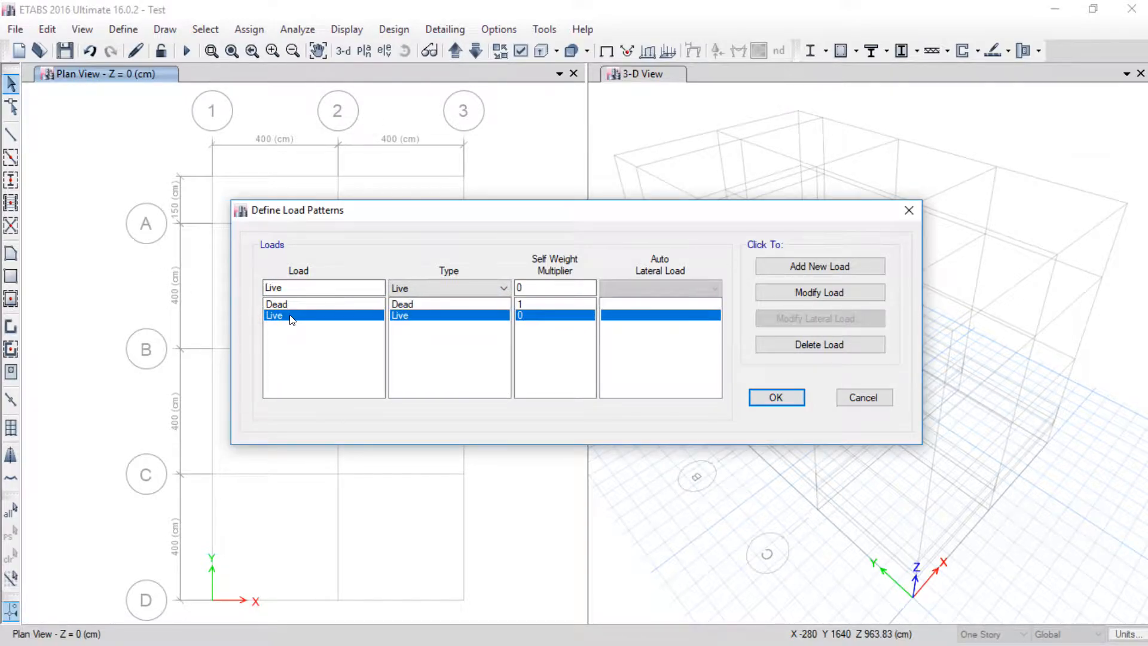
left_click(524, 305)
left_click(526, 315)
left_click(526, 304)
left_click(523, 315)
left_click(522, 304)
Step: Enter Wind as the name for a new load pattern and set its type to Wind
left_click_drag(302, 287, 199, 293)
type("Wind")
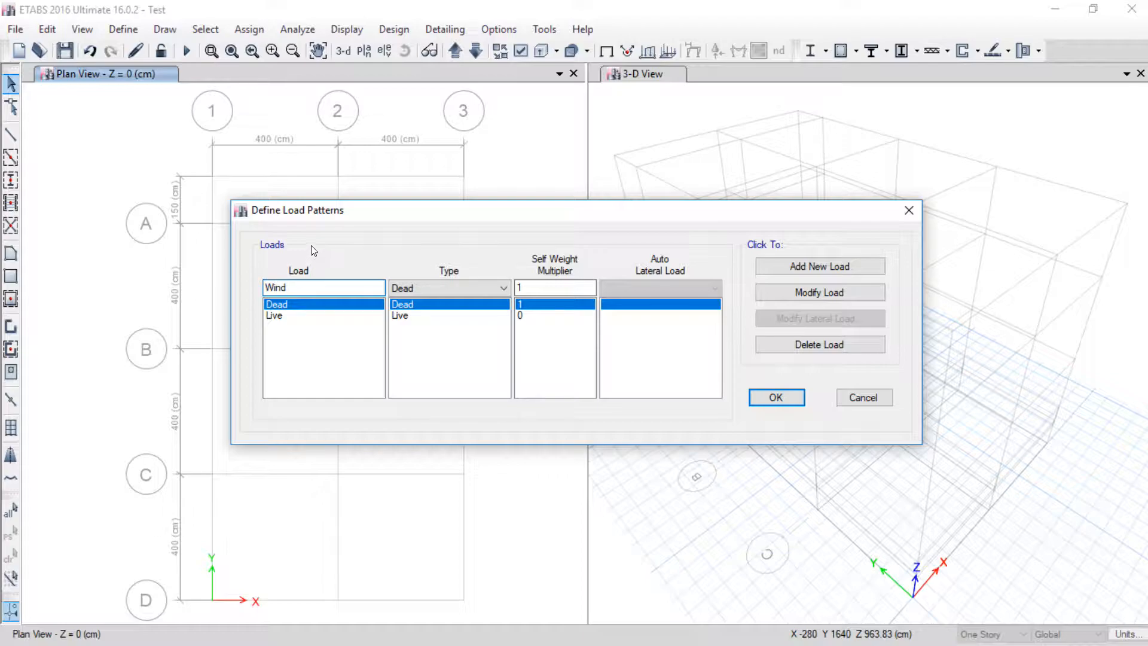
left_click(395, 288)
left_click(407, 393)
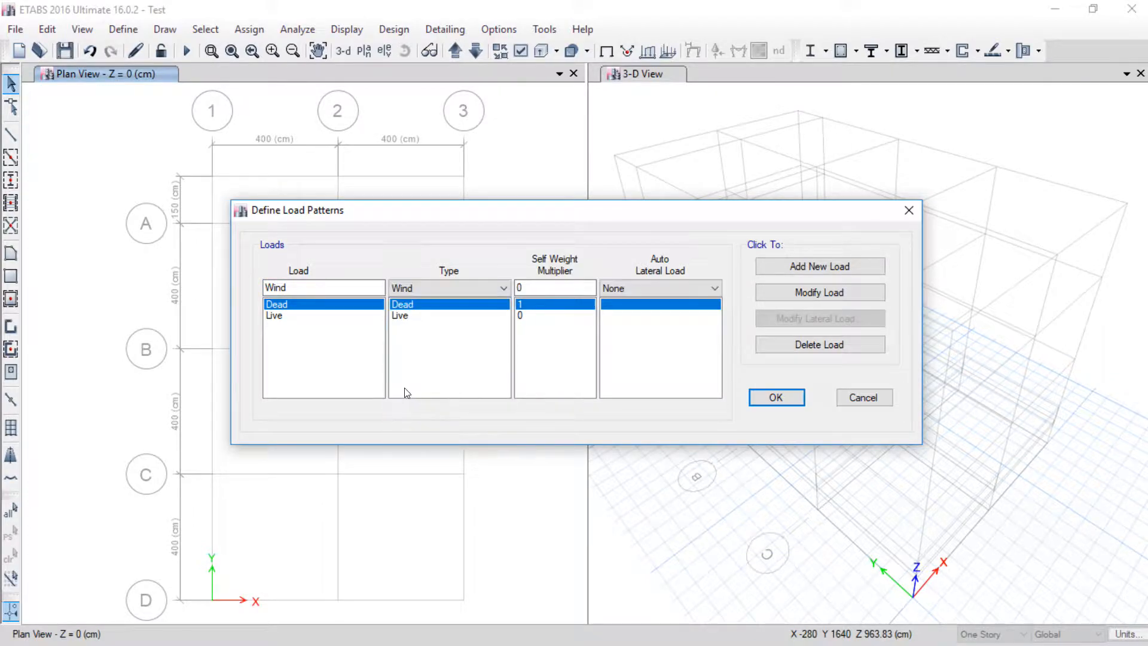
left_click(874, 546)
mouse_move(790, 82)
left_mouse_down()
mouse_move(781, 202)
mouse_move(937, 195)
mouse_move(930, 102)
mouse_move(875, 81)
mouse_move(788, 80)
left_mouse_up()
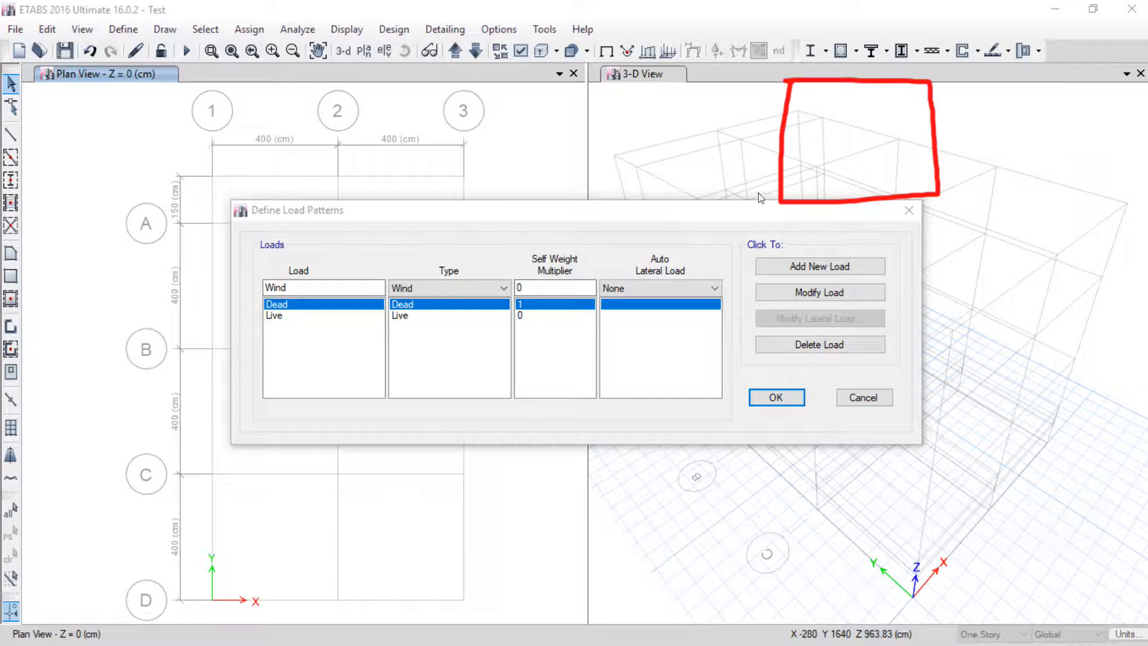
mouse_move(688, 168)
left_mouse_down()
mouse_move(688, 262)
mouse_move(802, 275)
left_mouse_up()
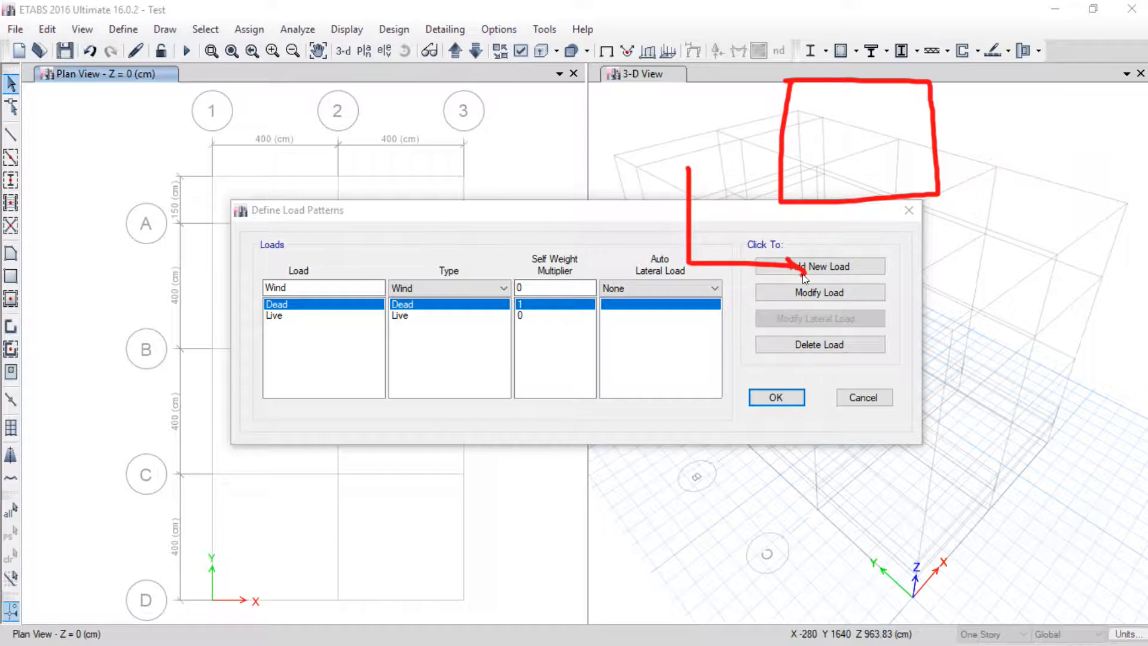
left_click_drag(869, 255, 861, 273)
left_click_drag(644, 158, 653, 175)
mouse_move(660, 154)
left_mouse_down()
mouse_move(657, 212)
mouse_move(645, 226)
left_mouse_up()
left_click_drag(680, 177, 703, 181)
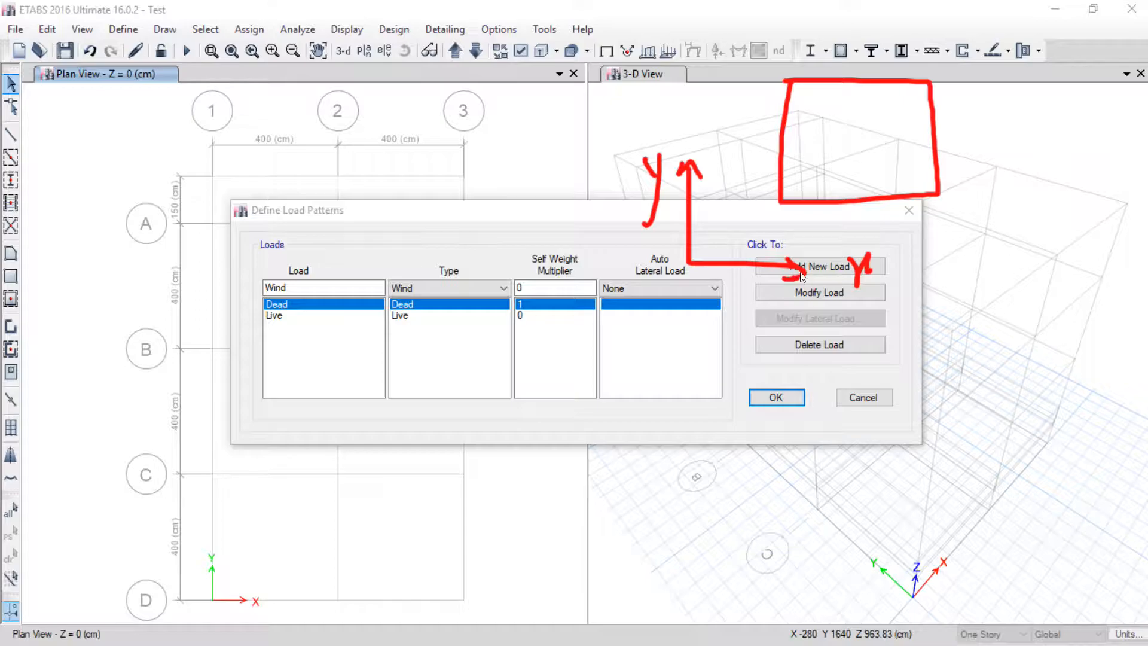
left_click_drag(777, 328, 862, 325)
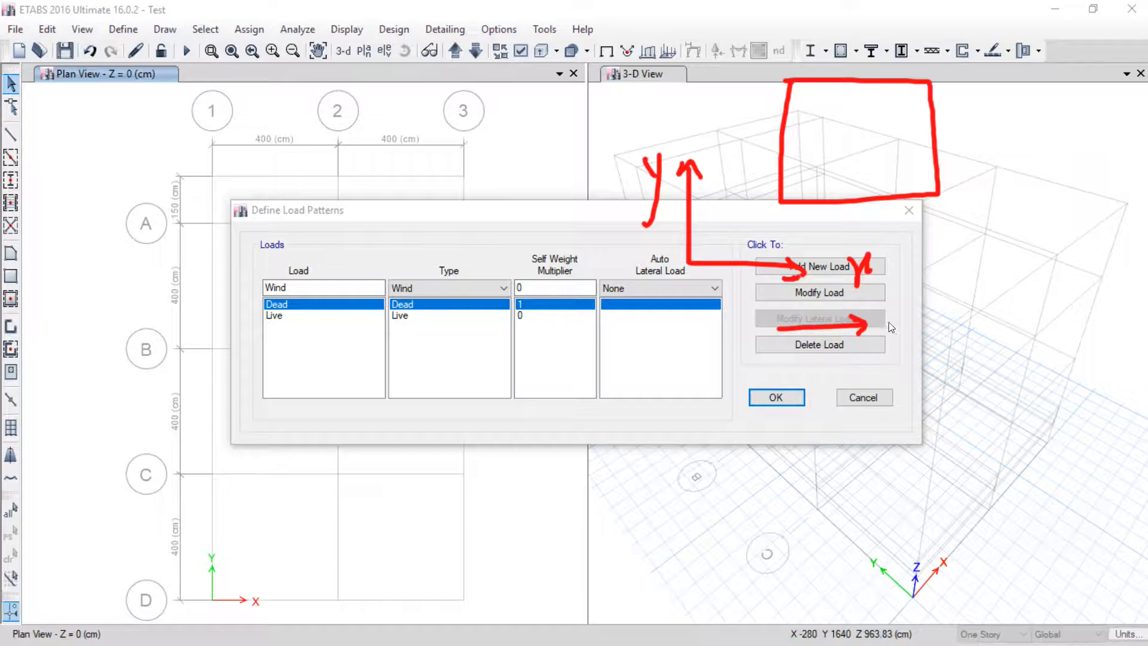
left_click_drag(904, 326, 896, 310)
mouse_move(959, 288)
left_mouse_down()
mouse_move(958, 329)
mouse_move(972, 307)
left_mouse_up()
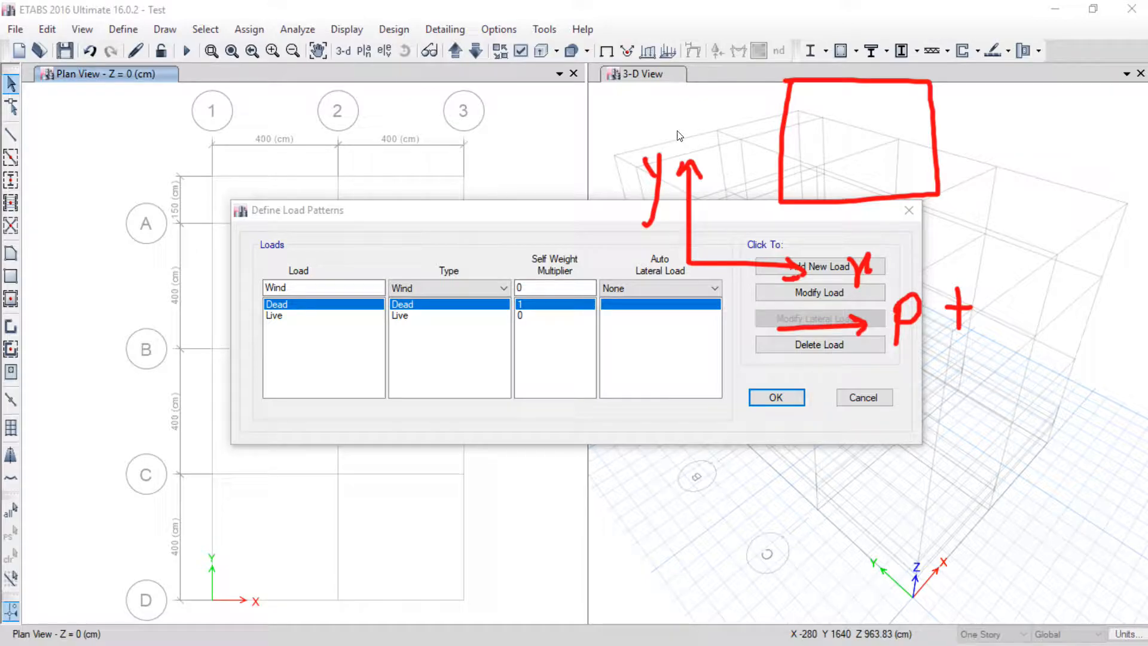
mouse_move(651, 122)
left_mouse_down()
mouse_move(668, 118)
mouse_move(659, 131)
left_mouse_up()
mouse_move(689, 262)
left_mouse_down()
mouse_move(564, 261)
mouse_move(568, 283)
left_mouse_up()
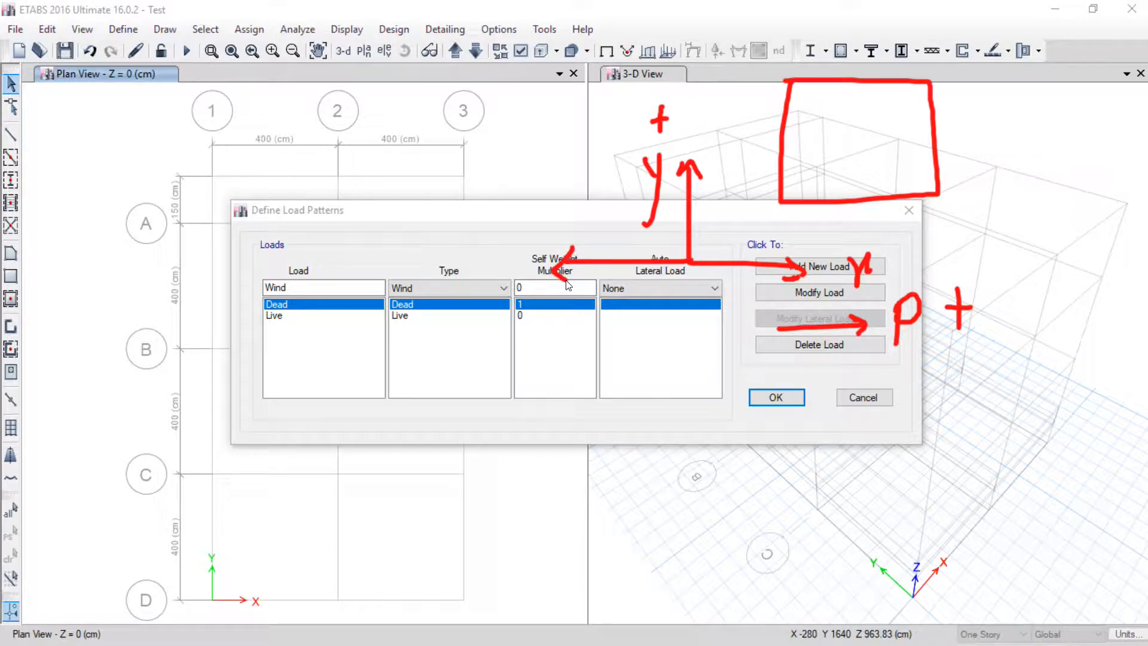
mouse_move(688, 264)
left_mouse_down()
mouse_move(680, 352)
mouse_move(691, 341)
left_mouse_up()
left_click_drag(623, 373, 655, 378)
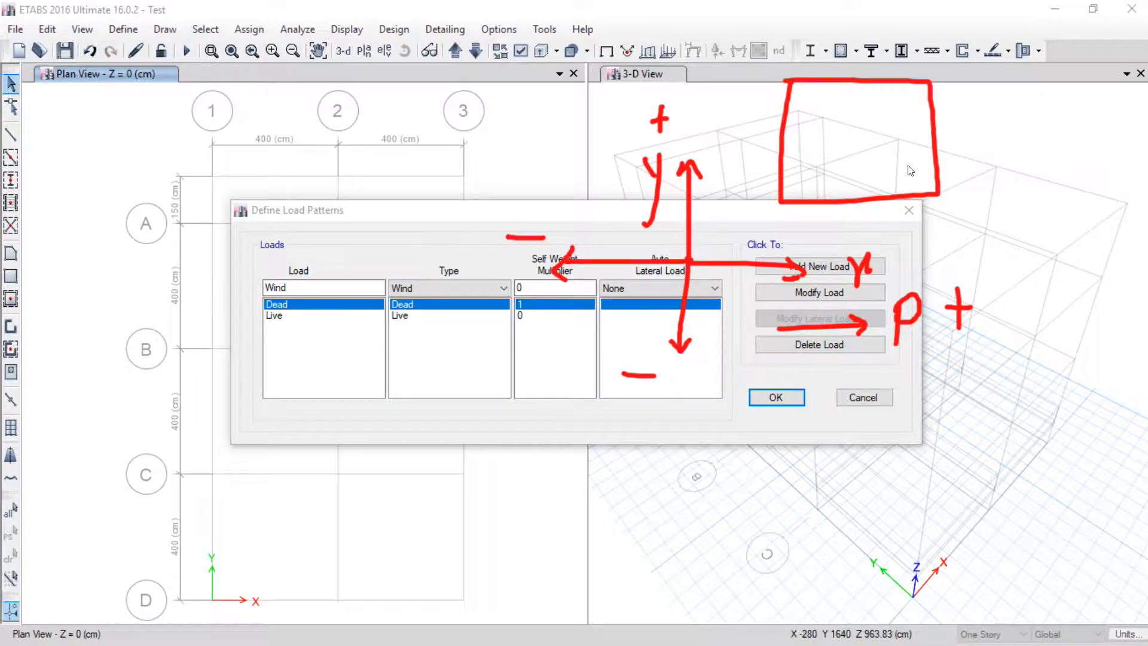
mouse_move(718, 135)
left_mouse_down()
mouse_move(756, 136)
mouse_move(753, 146)
left_mouse_up()
left_click_drag(870, 251, 868, 216)
mouse_move(856, 230)
left_mouse_down()
mouse_move(867, 216)
mouse_move(887, 232)
left_mouse_up()
mouse_move(960, 154)
left_mouse_down()
mouse_move(1009, 148)
mouse_move(974, 164)
left_mouse_up()
left_click_drag(854, 73, 866, 69)
key("e")
mouse_move(753, 64)
left_mouse_down()
mouse_move(760, 158)
mouse_move(836, 57)
left_mouse_up()
mouse_move(632, 125)
left_mouse_down()
mouse_move(699, 119)
mouse_move(690, 139)
left_mouse_up()
left_click_drag(854, 88, 916, 82)
mouse_move(857, 110)
left_mouse_down()
mouse_move(925, 106)
mouse_move(909, 118)
left_mouse_up()
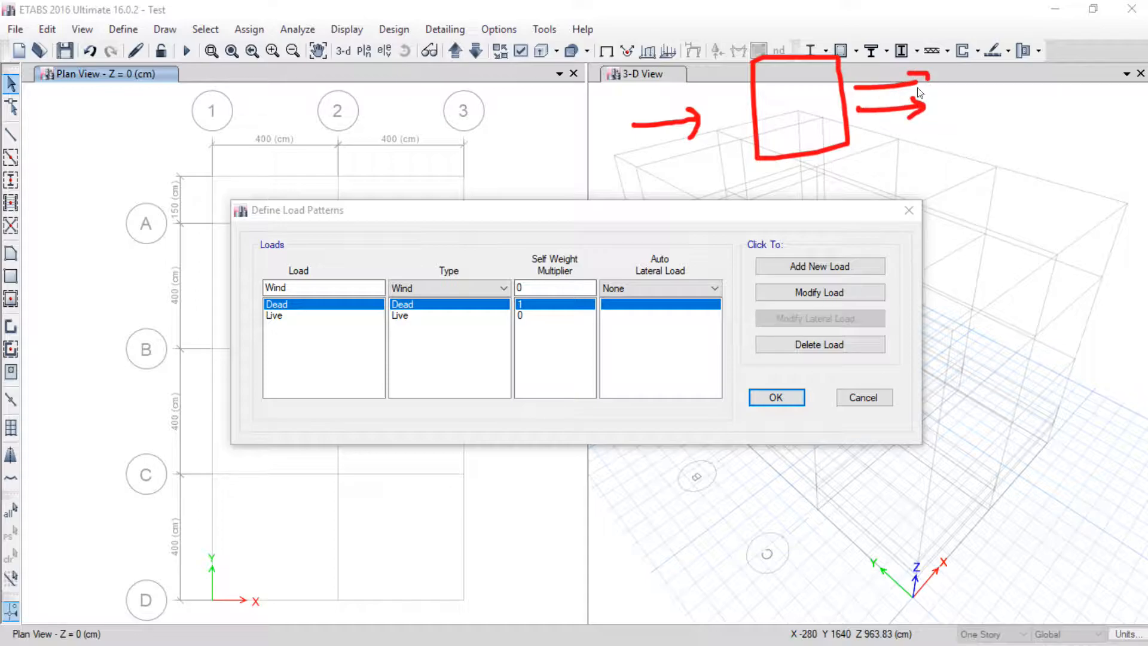
left_click_drag(836, 169, 837, 212)
mouse_move(829, 199)
left_mouse_down()
mouse_move(838, 215)
mouse_move(848, 205)
mouse_move(793, 216)
mouse_move(808, 202)
left_mouse_up()
mouse_move(773, 51)
left_mouse_down()
mouse_move(773, 9)
mouse_move(762, 30)
mouse_move(810, 30)
left_mouse_up()
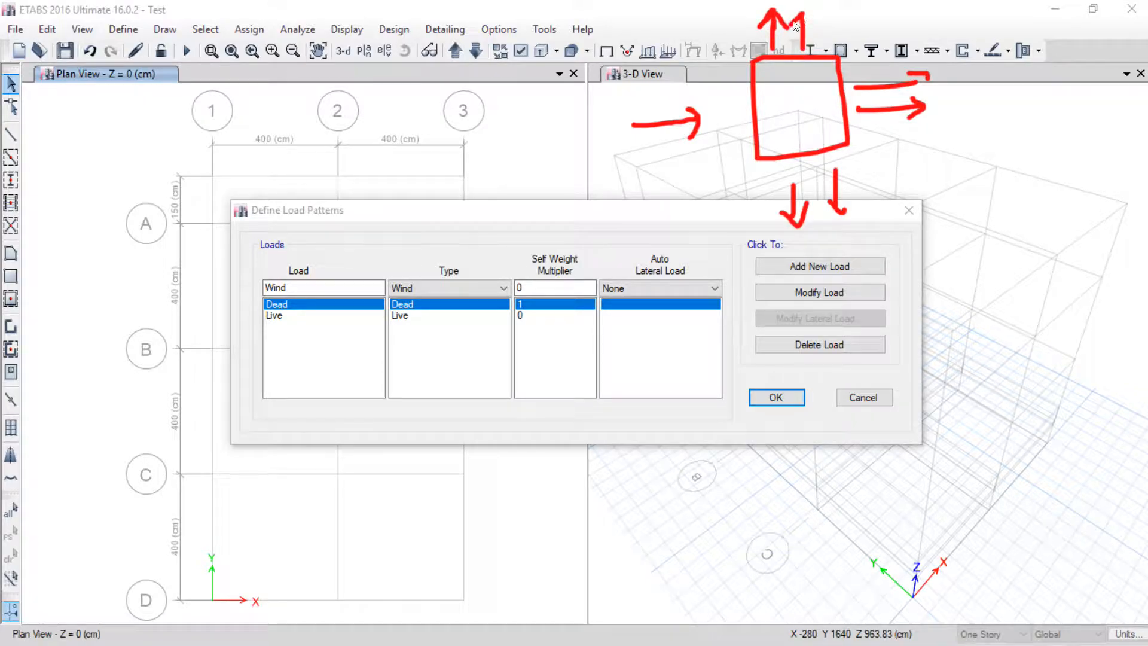
left_click_drag(615, 189, 766, 304)
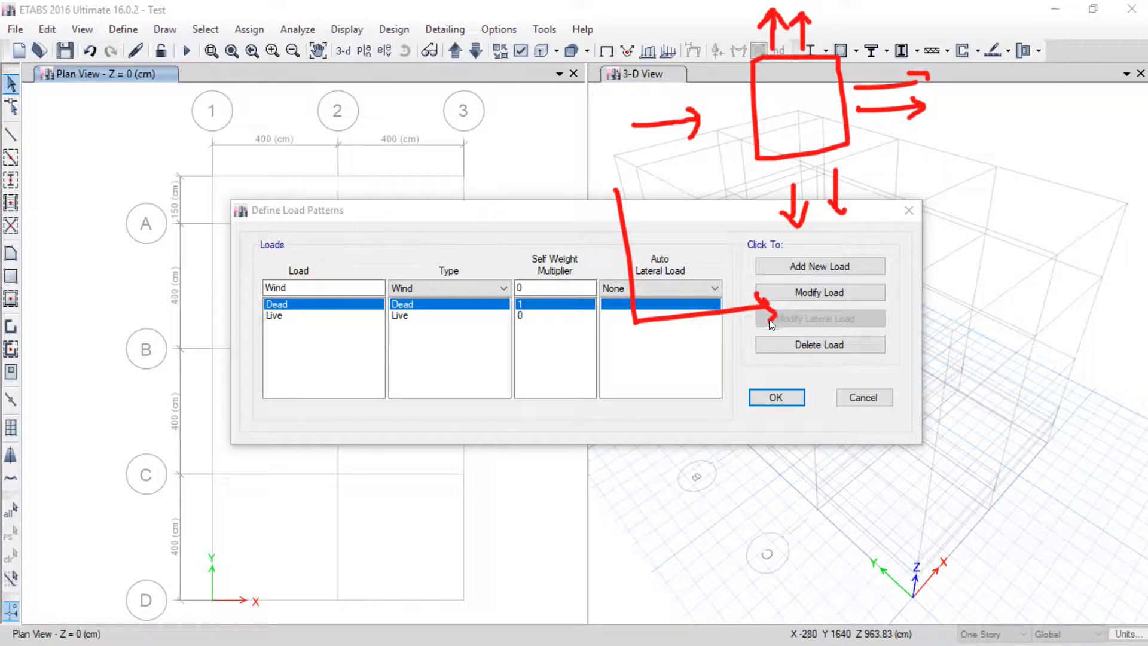
mouse_move(879, 333)
left_mouse_down()
mouse_move(906, 326)
mouse_move(930, 292)
left_mouse_up()
left_click_drag(1021, 251, 961, 323)
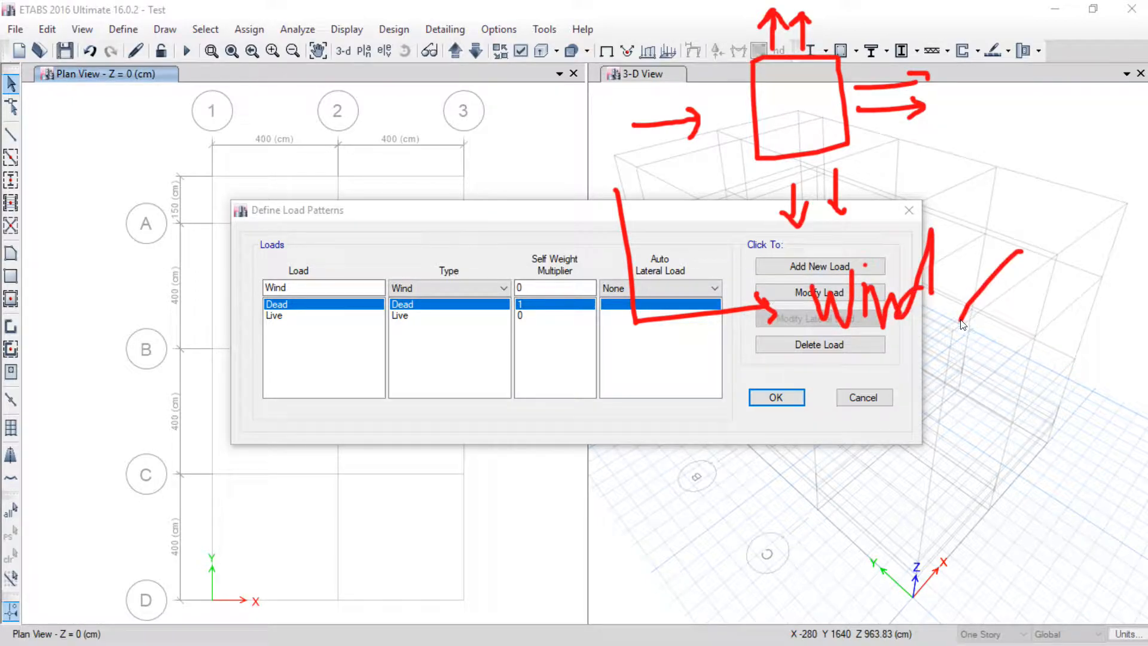
left_click_drag(963, 258, 1015, 302)
mouse_move(1054, 255)
left_mouse_down()
mouse_move(1058, 311)
mouse_move(1097, 274)
left_mouse_up()
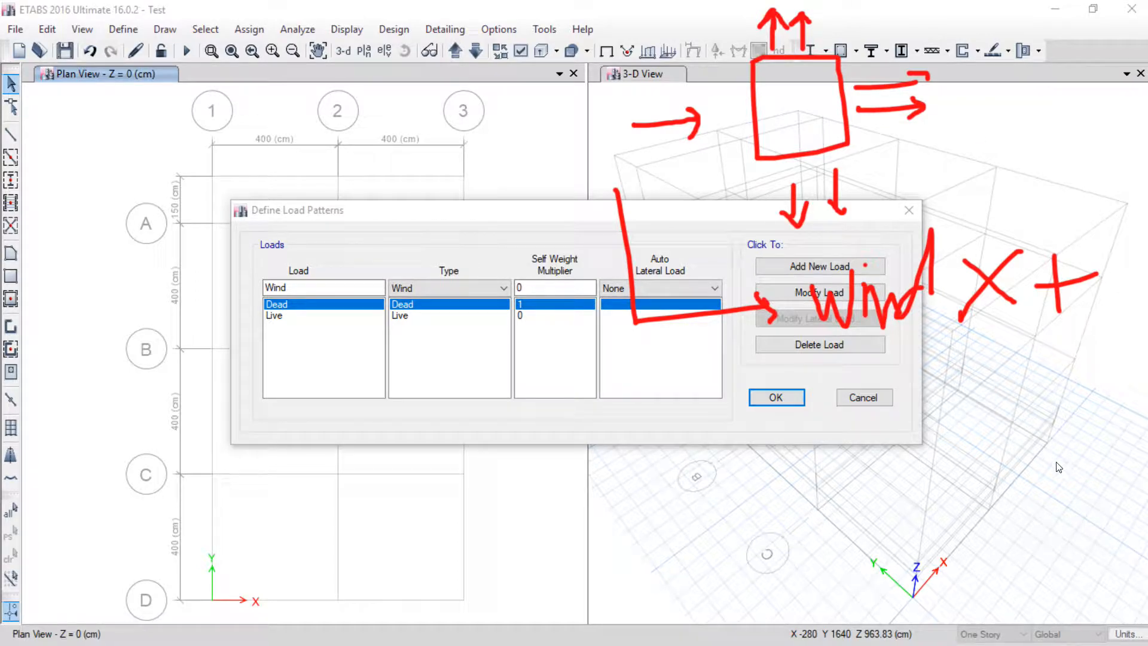
key("e")
mouse_move(764, 67)
left_mouse_down()
mouse_move(822, 172)
mouse_move(838, 61)
left_mouse_up()
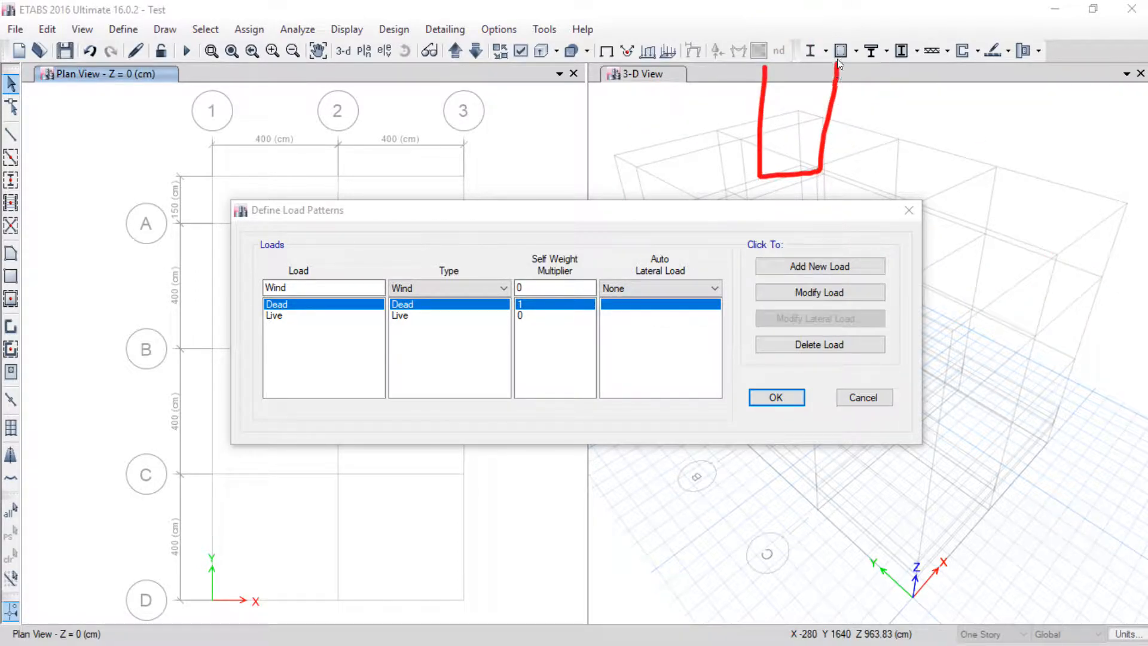
left_click_drag(872, 126, 943, 127)
left_click_drag(901, 96, 910, 154)
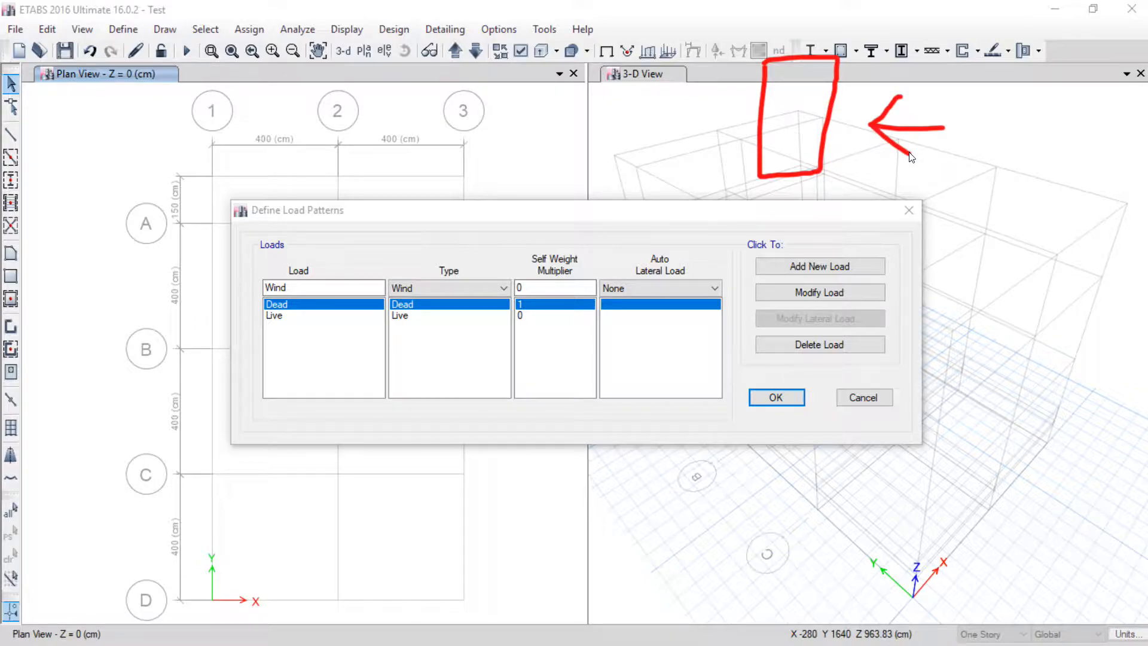
left_click_drag(757, 89, 665, 89)
mouse_move(742, 128)
left_mouse_down()
mouse_move(657, 135)
mouse_move(690, 157)
left_mouse_up()
mouse_move(678, 74)
left_mouse_down()
mouse_move(687, 69)
mouse_move(675, 109)
left_mouse_up()
mouse_move(764, 193)
left_mouse_down()
mouse_move(764, 251)
mouse_move(789, 234)
left_mouse_up()
mouse_move(808, 185)
left_mouse_down()
mouse_move(804, 251)
mouse_move(818, 231)
left_mouse_up()
mouse_move(792, 43)
left_mouse_down()
mouse_move(792, 12)
mouse_move(818, 47)
mouse_move(810, 29)
left_mouse_up()
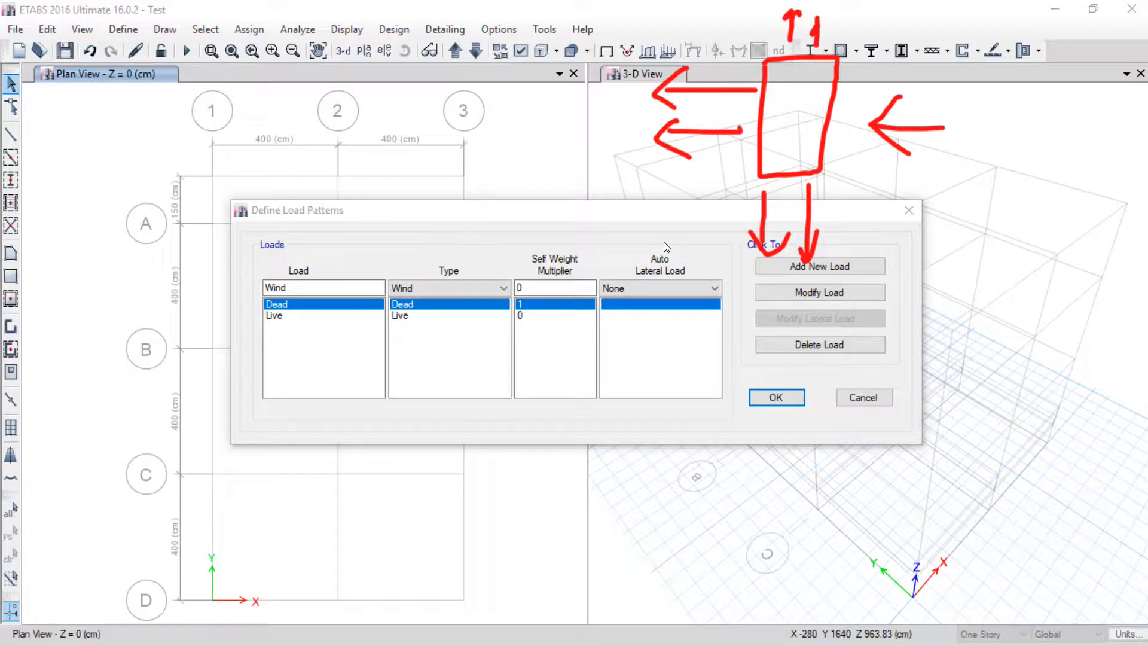
mouse_move(607, 313)
left_mouse_down()
mouse_move(628, 328)
mouse_move(655, 310)
mouse_move(671, 344)
mouse_move(718, 358)
left_mouse_up()
mouse_move(744, 316)
left_mouse_down()
mouse_move(762, 272)
mouse_move(754, 353)
left_mouse_up()
left_click_drag(858, 302, 788, 360)
left_click_drag(793, 308, 825, 361)
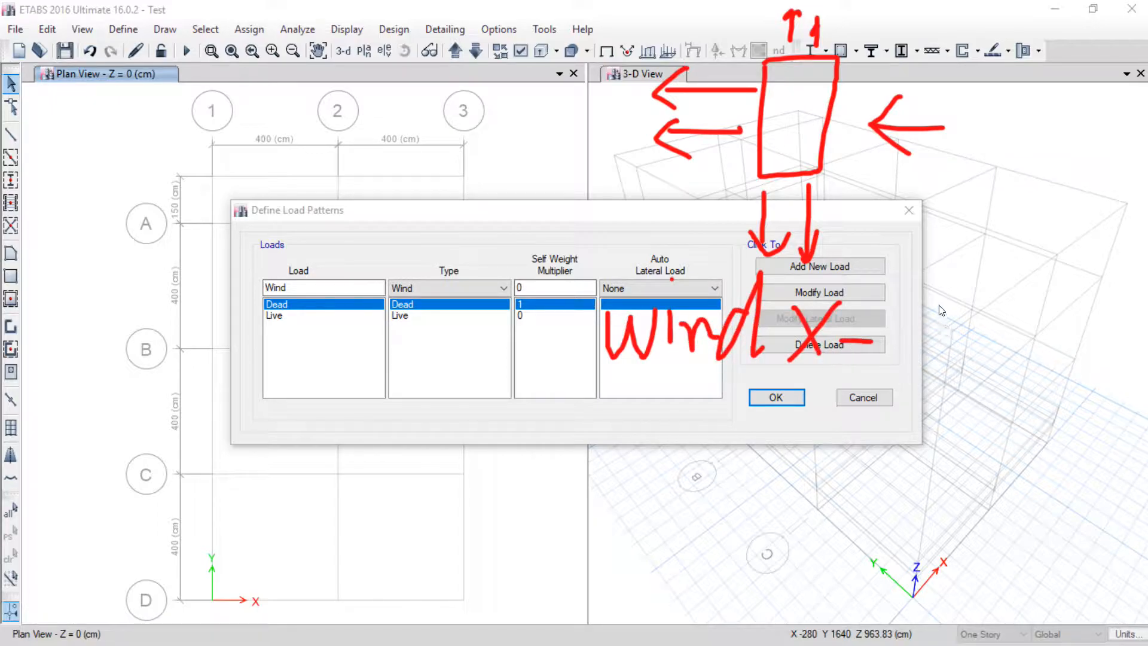
key("Escape")
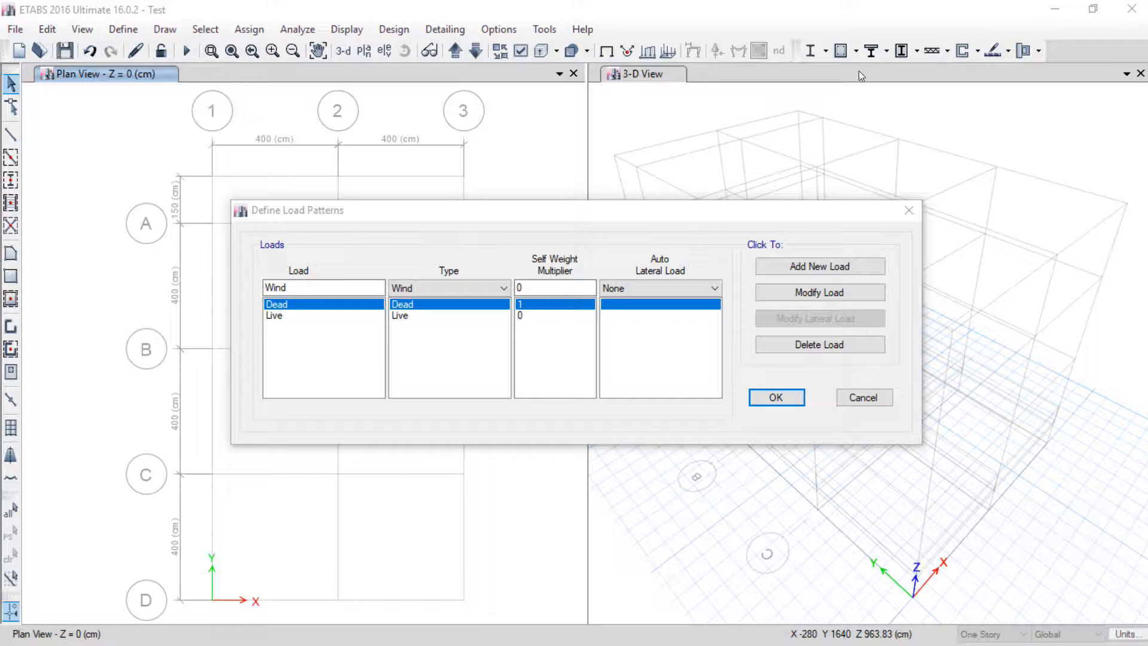
Step: Change the name entered for the new wind load pattern to WindX+
left_click(312, 285)
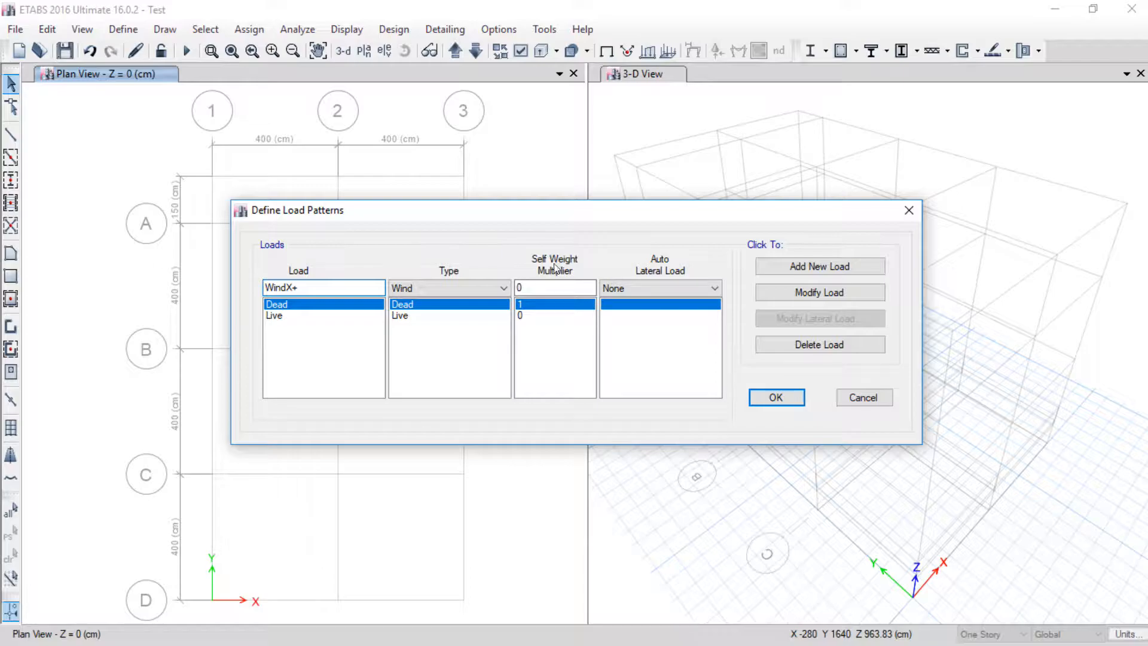
Step: Add the wind load patterns WindX+ and WindX- with UBC 97 as their auto lateral load
left_click_drag(624, 269, 682, 278)
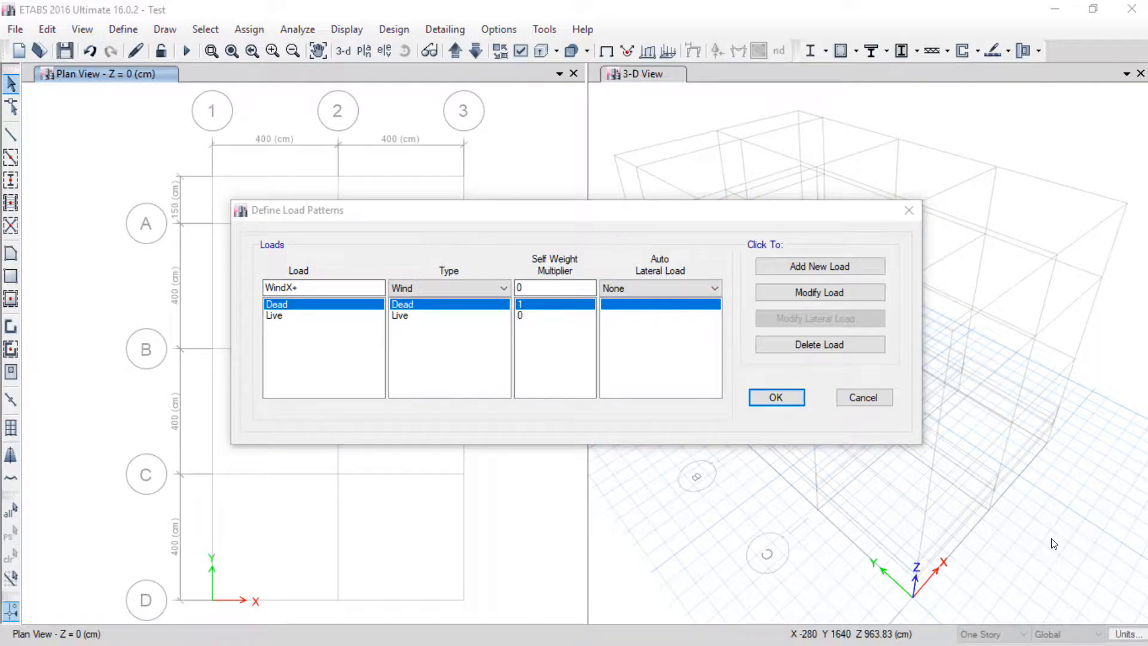
left_click(688, 288)
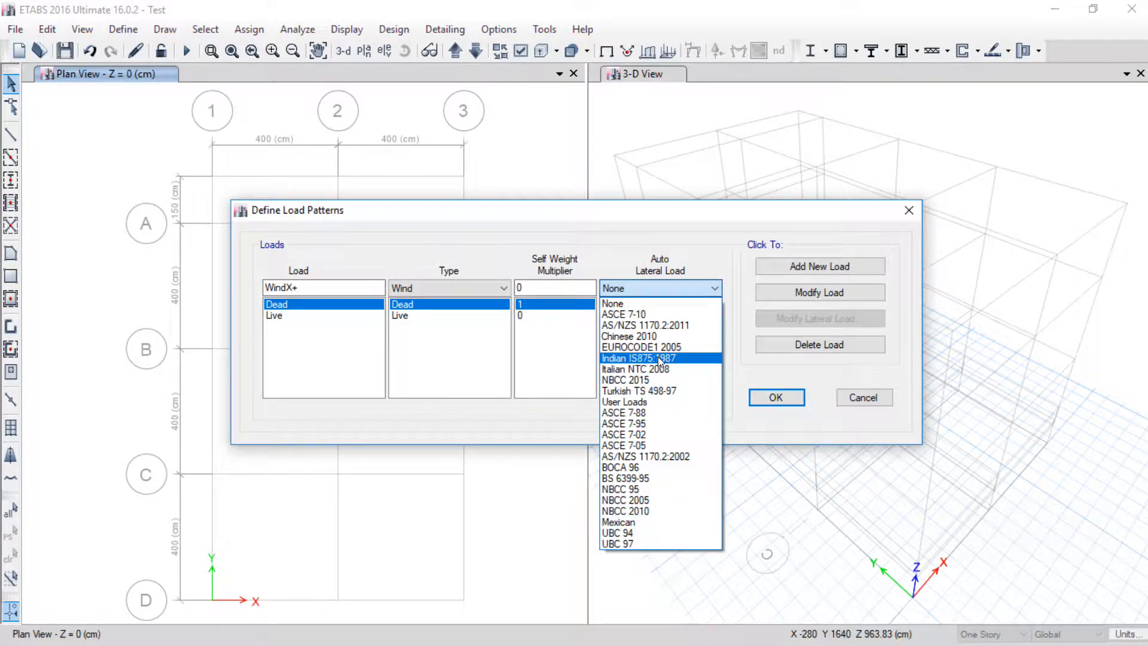
left_click(612, 543)
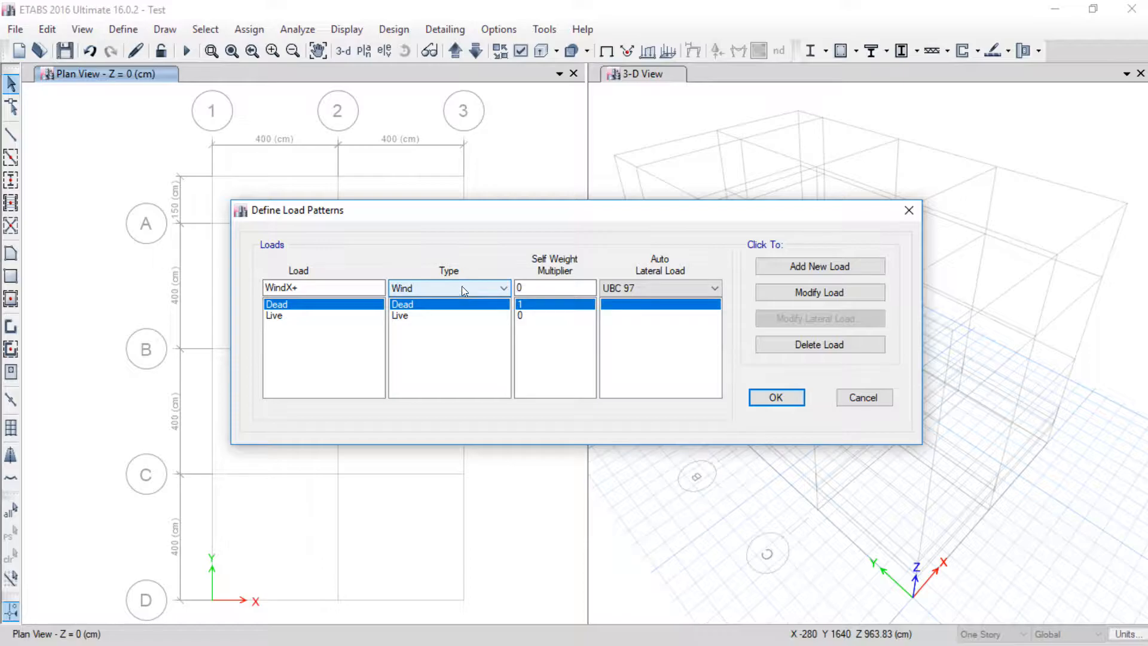
left_click(840, 266)
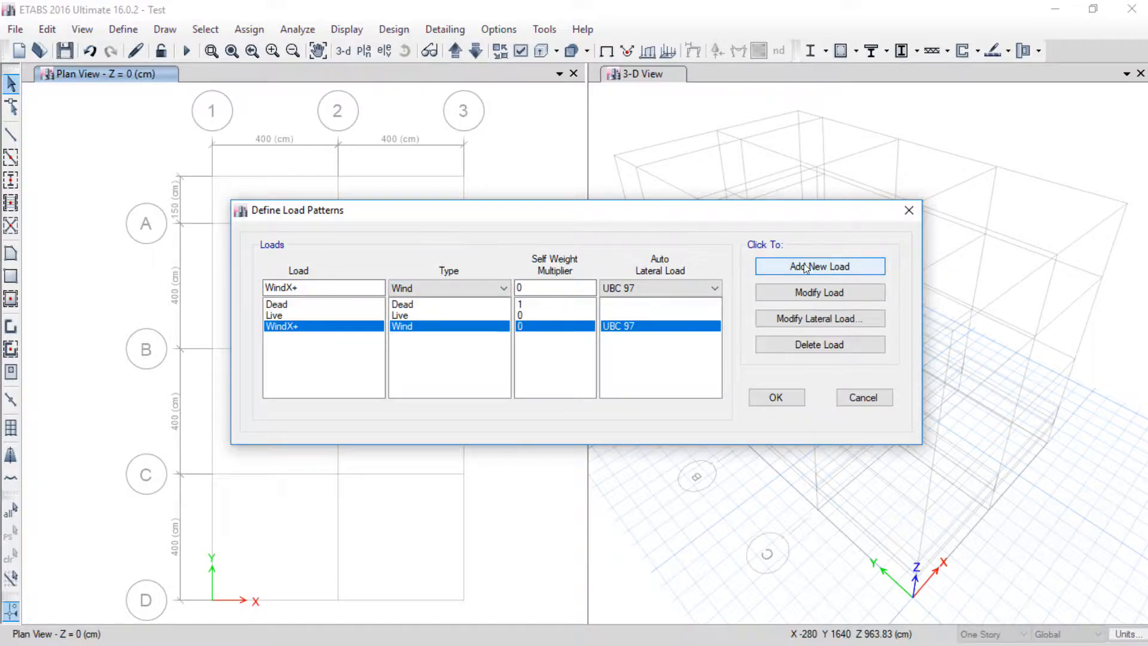
left_click(295, 287)
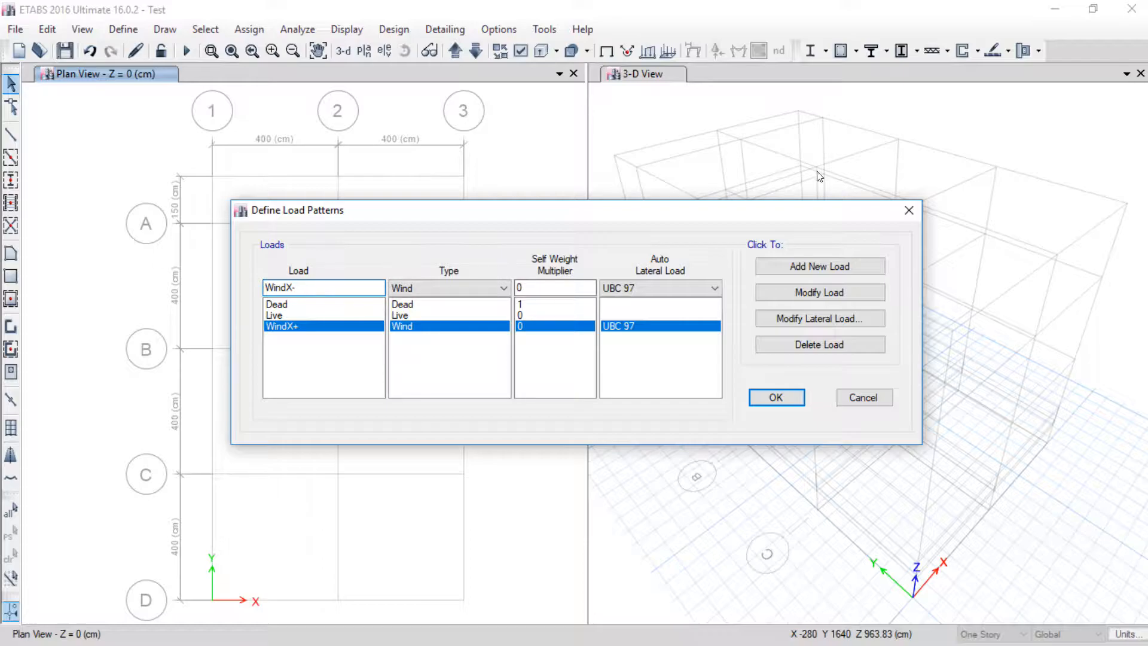
left_click(839, 266)
Step: Add the wind load patterns WindY+ and WindY-, keeping UBC 97 as the auto lateral load
left_click(296, 286)
key("BackSpace")
left_click_drag(295, 285, 287, 284)
type("Y")
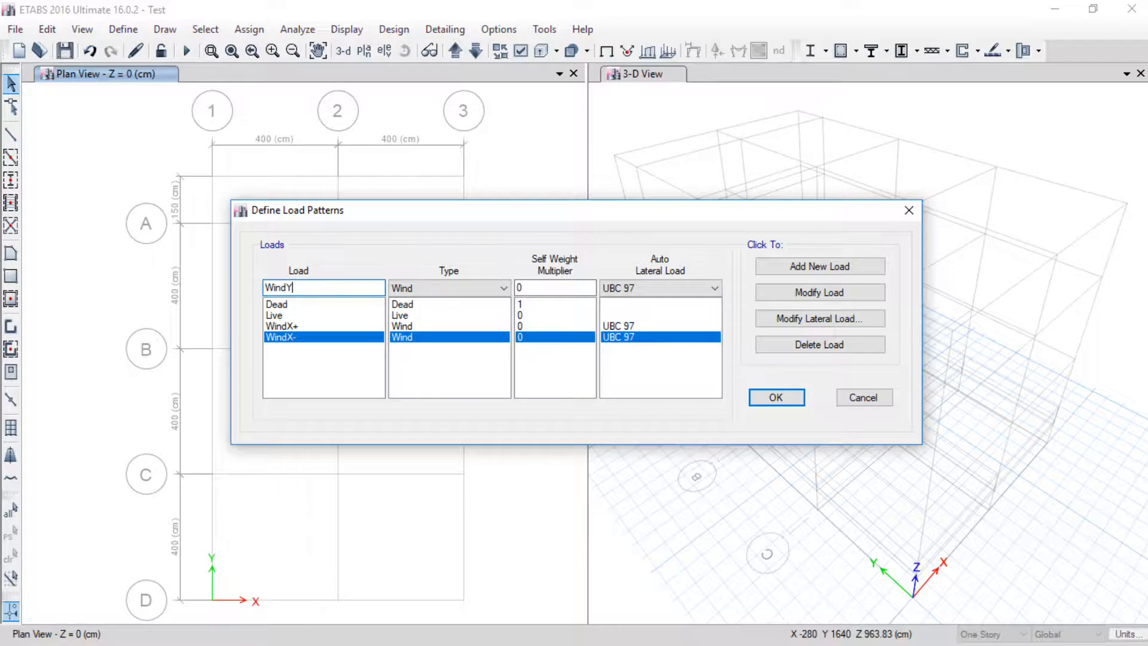
type("+")
left_click(803, 270)
left_click(333, 287)
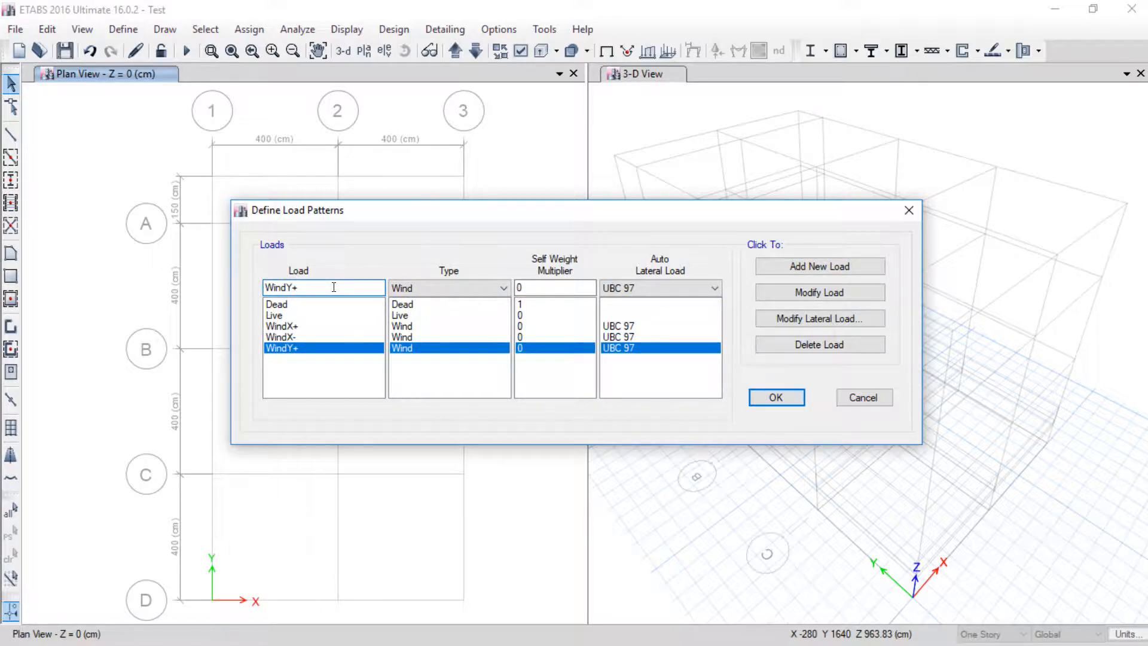
left_click(819, 267)
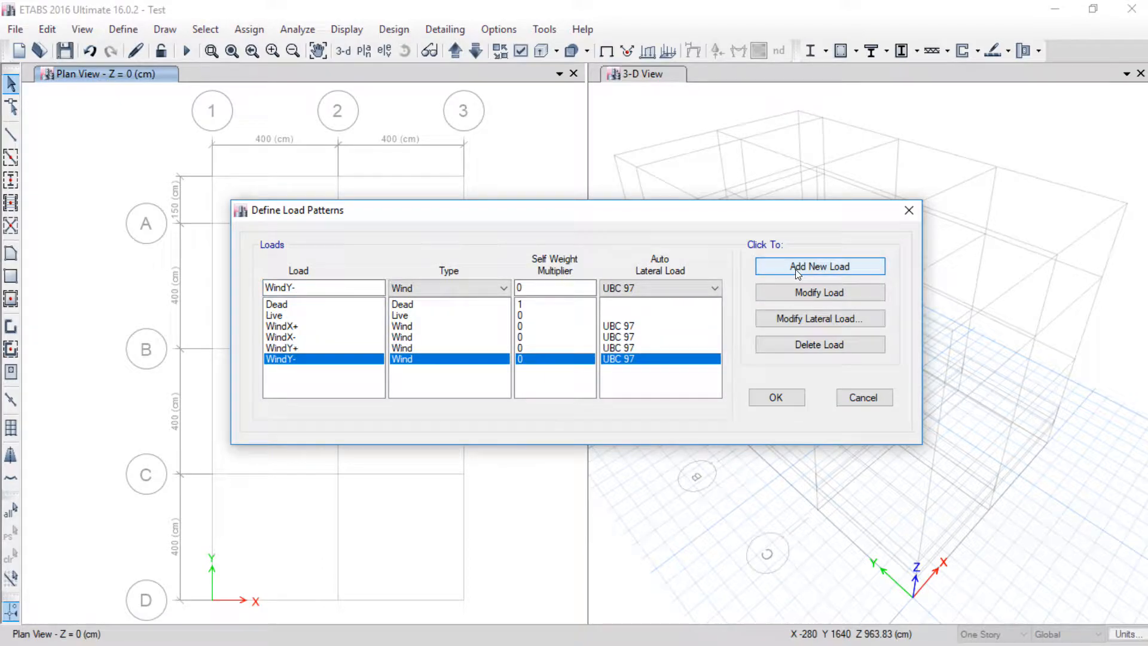
Step: Open the UBC 97 lateral load settings of the WindX+ pattern
left_click_drag(663, 326, 595, 377)
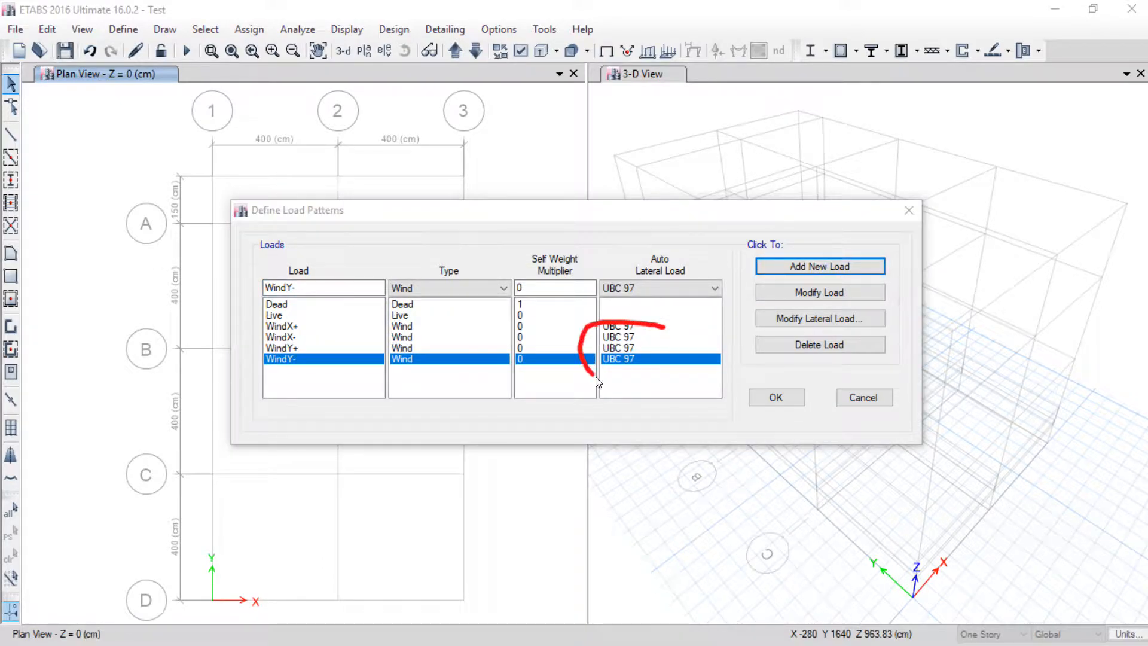
mouse_move(882, 312)
left_mouse_down()
mouse_move(736, 313)
mouse_move(871, 329)
left_mouse_up()
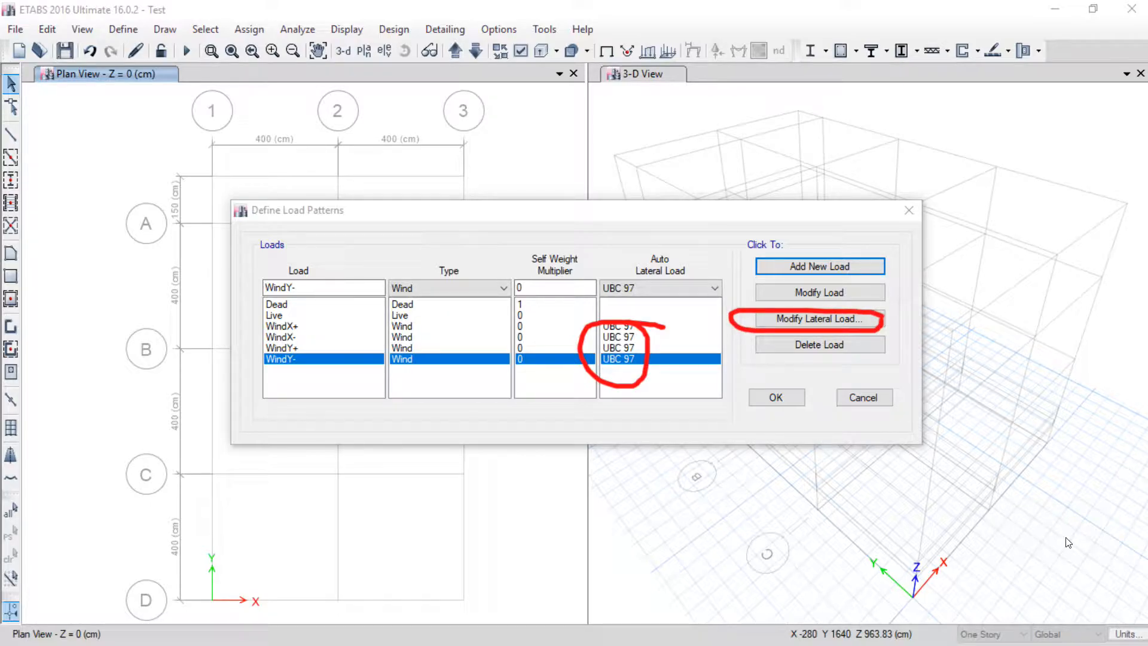
key("Escape")
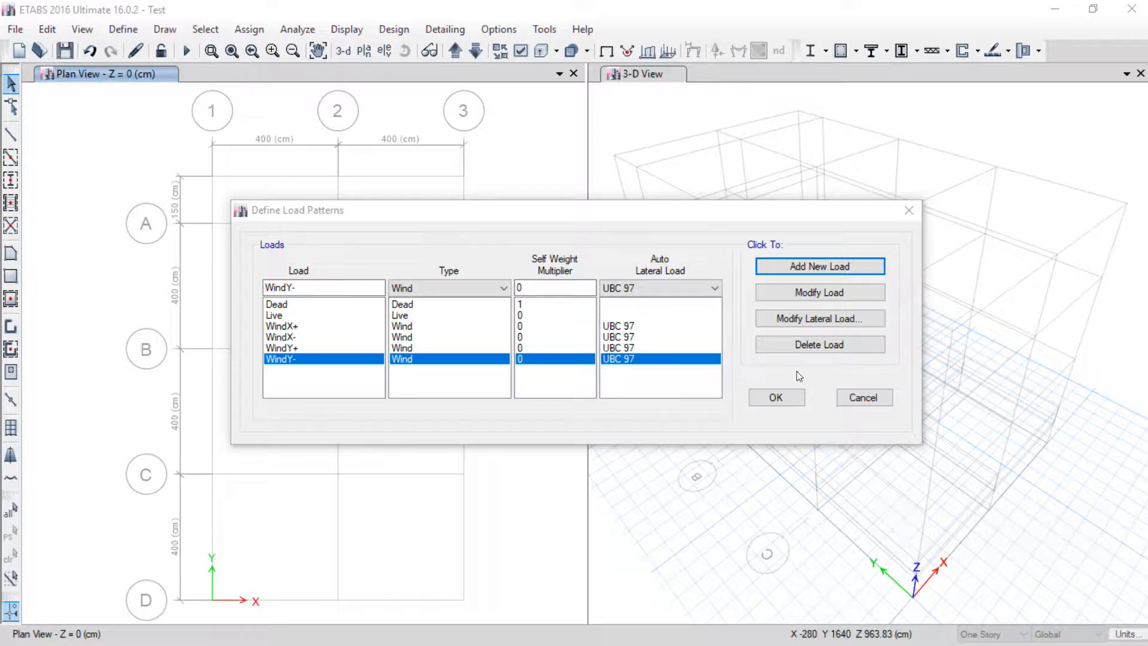
left_click(623, 327)
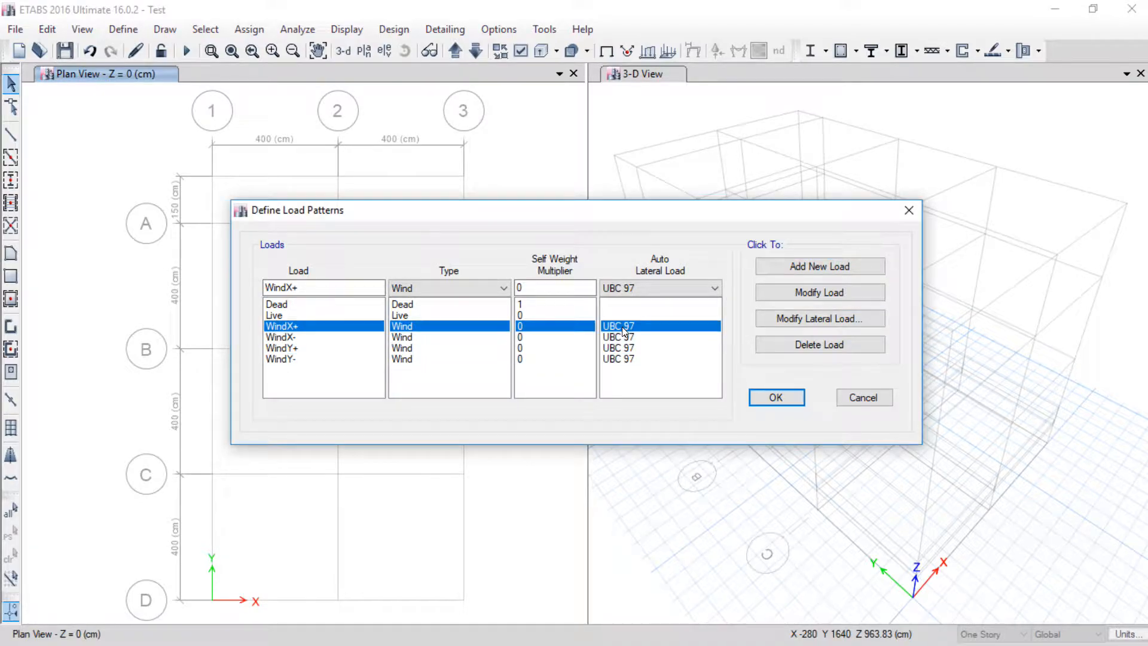
left_click(842, 321)
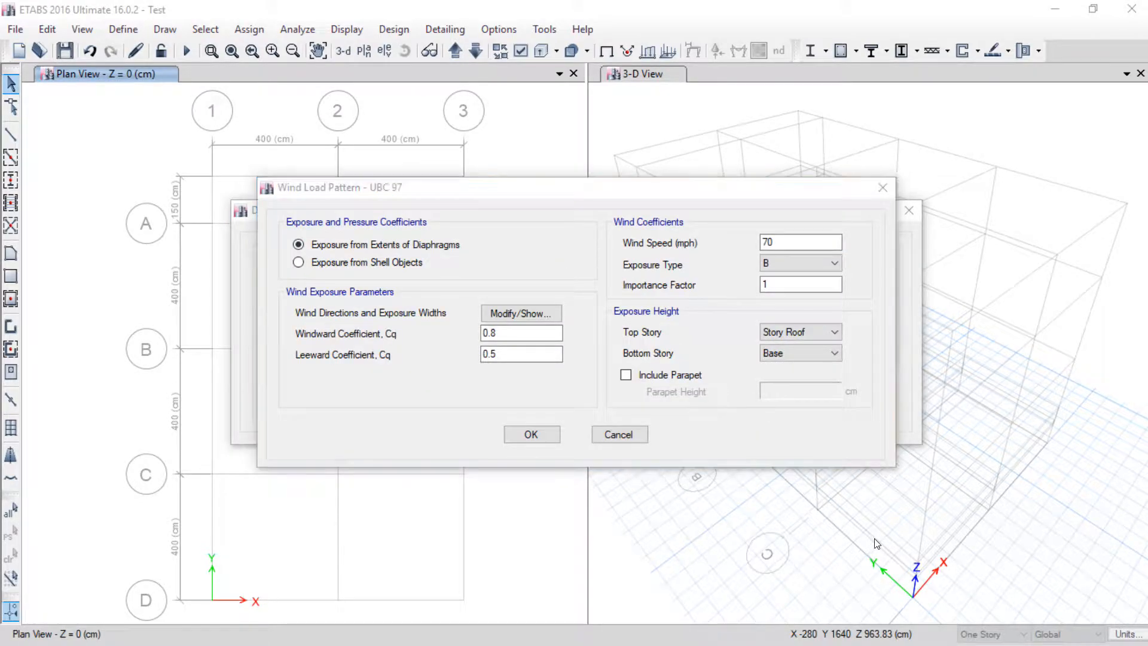
Step: Examine the exposure source, windward and leeward coefficients, wind speed, exposure type and importance factor of the WindX+ pattern
mouse_move(818, 240)
left_mouse_down()
mouse_move(847, 223)
mouse_move(849, 263)
left_mouse_up()
mouse_move(291, 234)
left_mouse_down()
mouse_move(299, 275)
mouse_move(278, 237)
left_mouse_up()
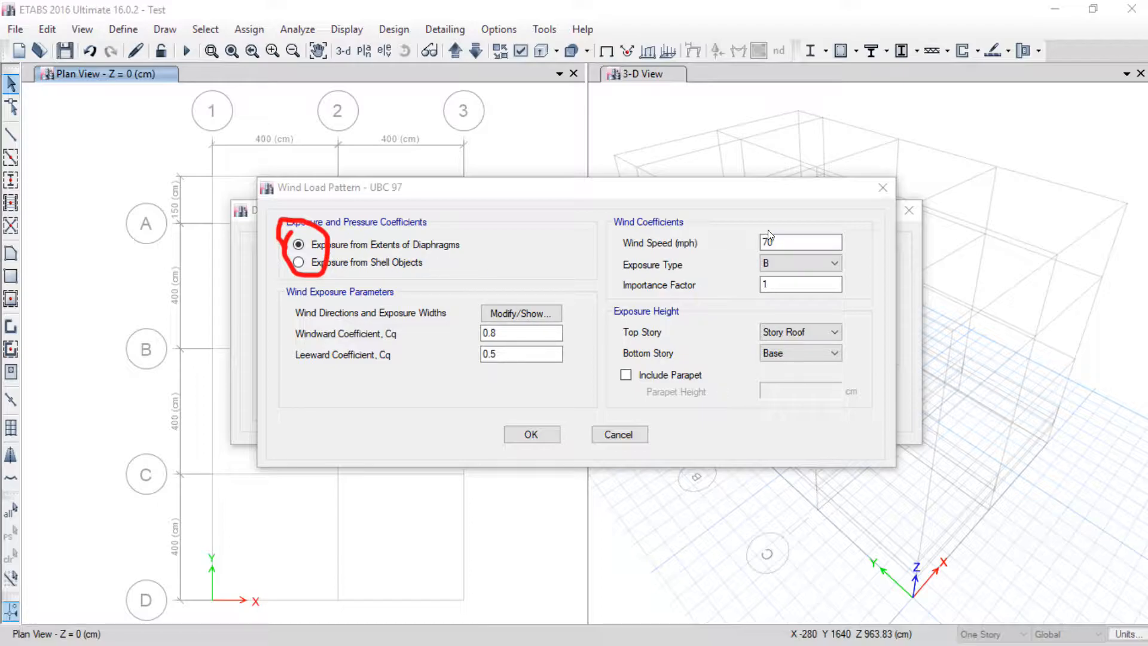
mouse_move(445, 302)
left_mouse_down()
mouse_move(526, 396)
mouse_move(443, 321)
left_mouse_up()
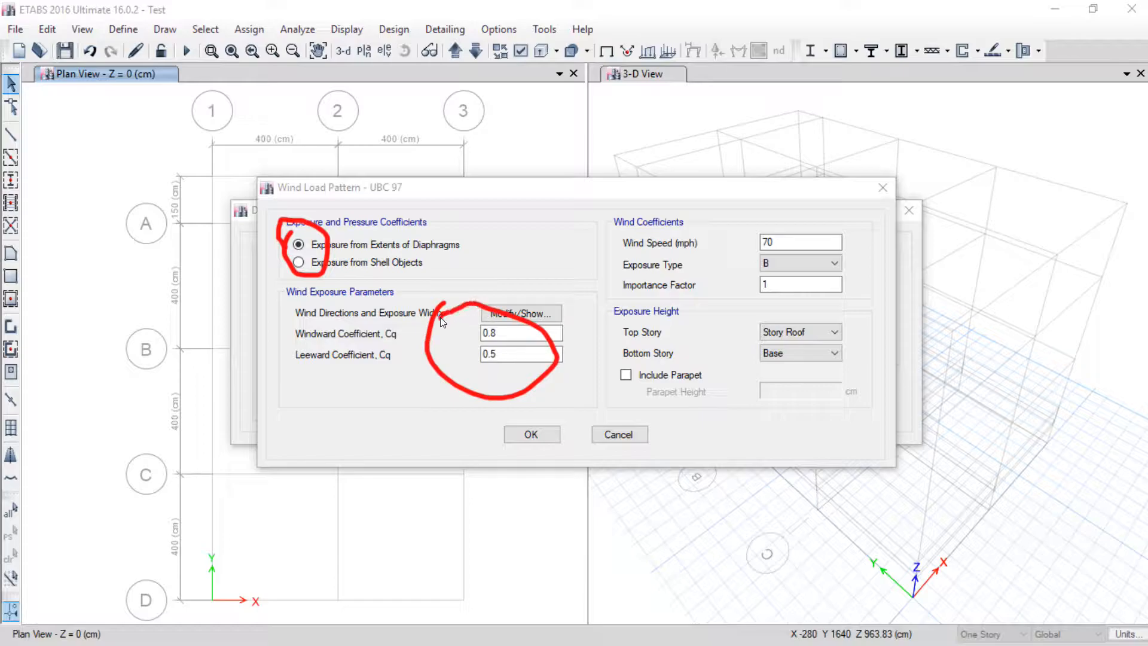
mouse_move(759, 223)
left_mouse_down()
mouse_move(721, 278)
mouse_move(729, 295)
mouse_move(837, 231)
mouse_move(762, 221)
left_mouse_up()
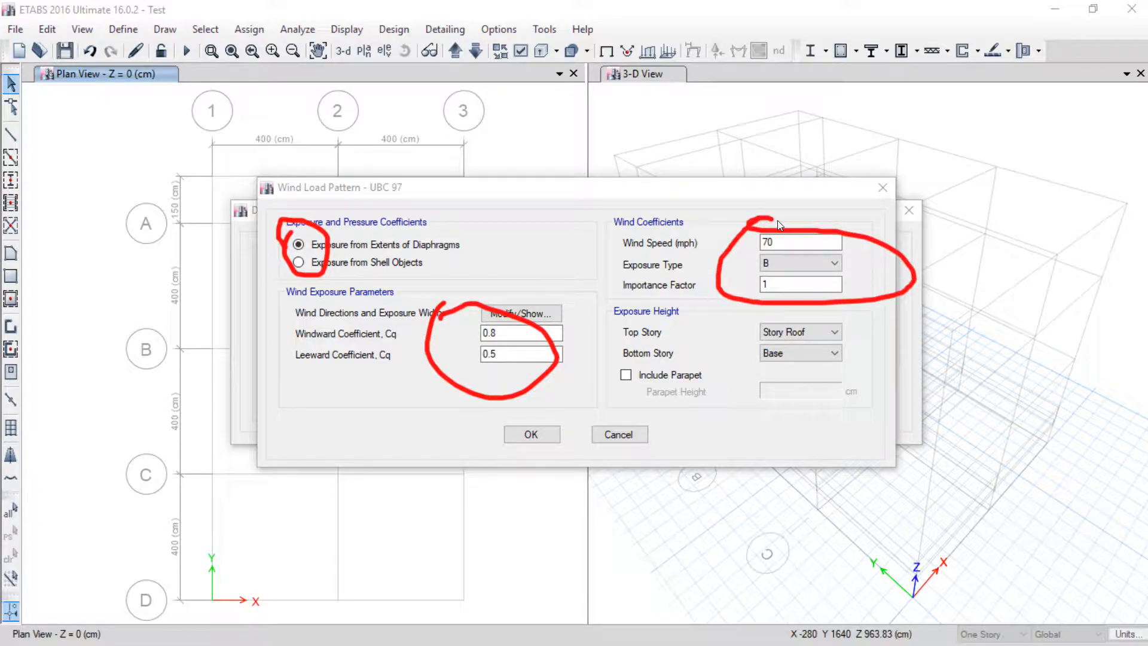
left_click_drag(791, 244, 880, 191)
left_click_drag(800, 259, 886, 259)
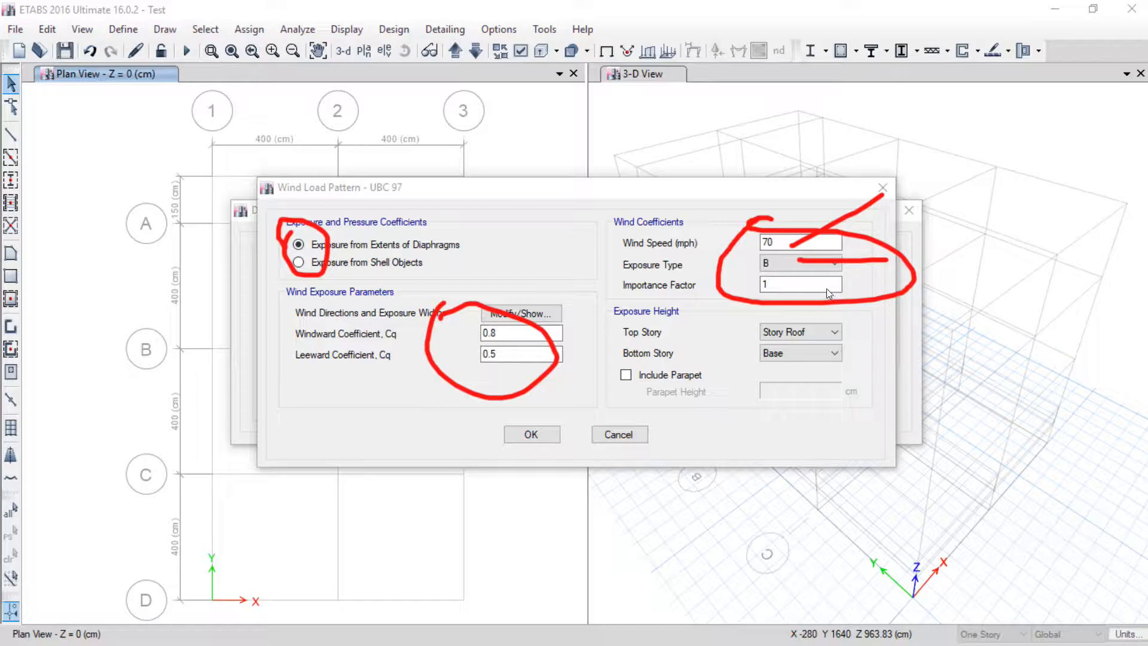
left_click_drag(787, 283, 873, 314)
Step: Examine the top and bottom story limits of the exposure height for the WindX+ pattern
left_click(1077, 530)
mouse_move(783, 318)
left_mouse_down()
mouse_move(656, 351)
mouse_move(798, 320)
left_mouse_up()
left_click(1064, 531)
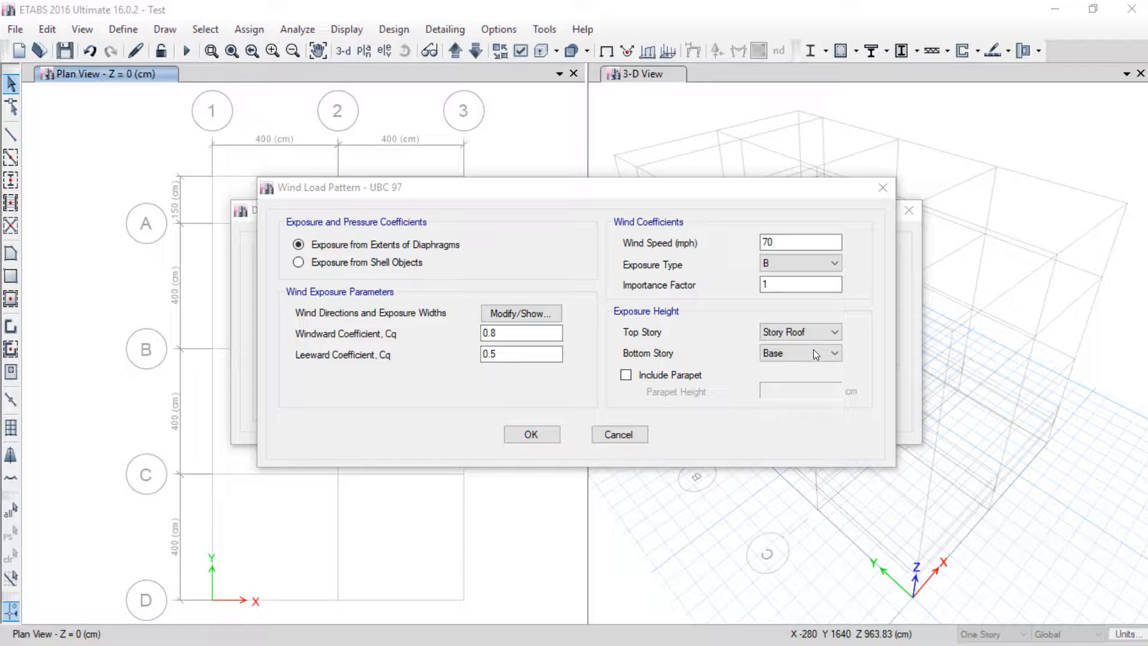
left_click_drag(624, 355, 816, 359)
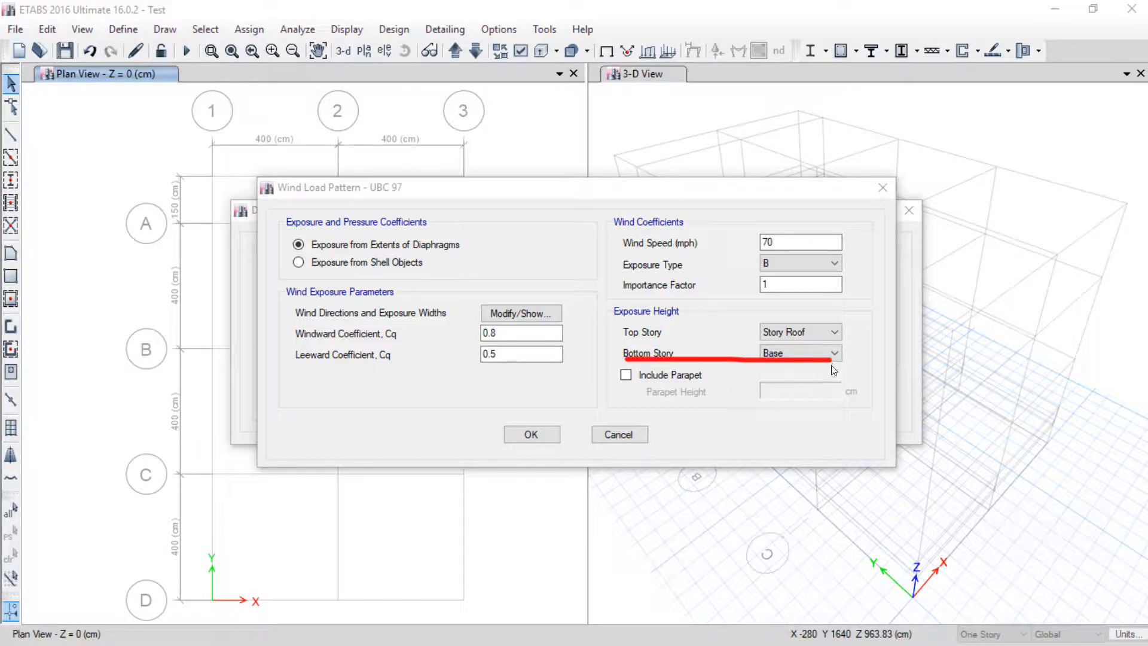
left_click(1082, 540)
left_click_drag(869, 409, 1067, 407)
left_click_drag(1004, 412, 1001, 157)
left_click_drag(900, 370, 887, 175)
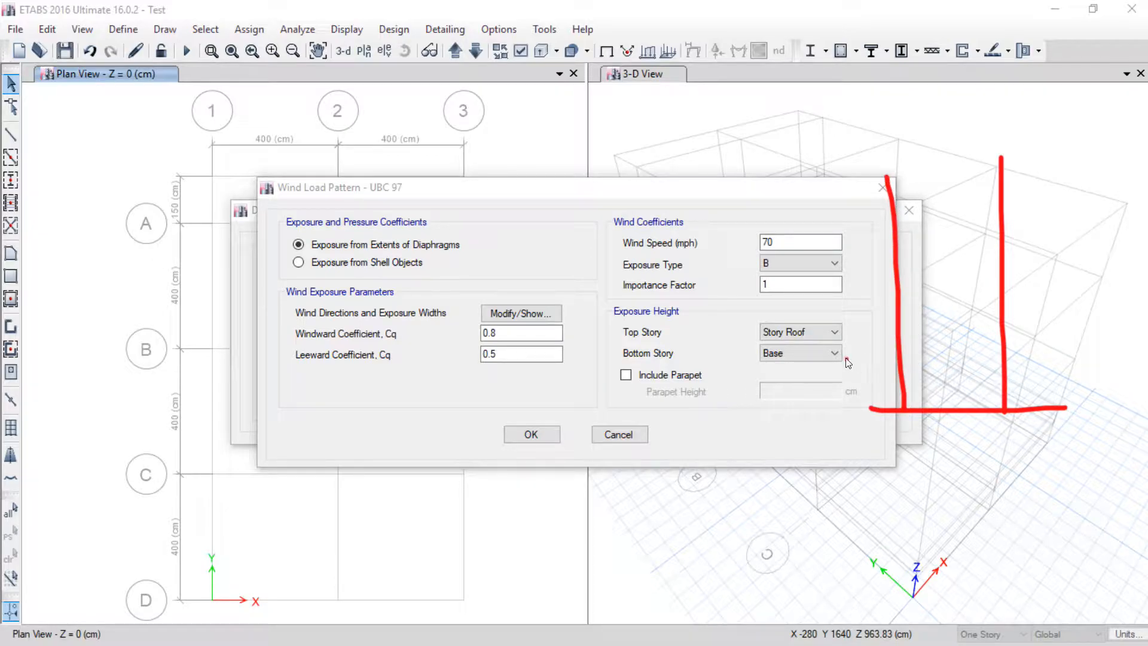
left_click_drag(844, 359, 1133, 340)
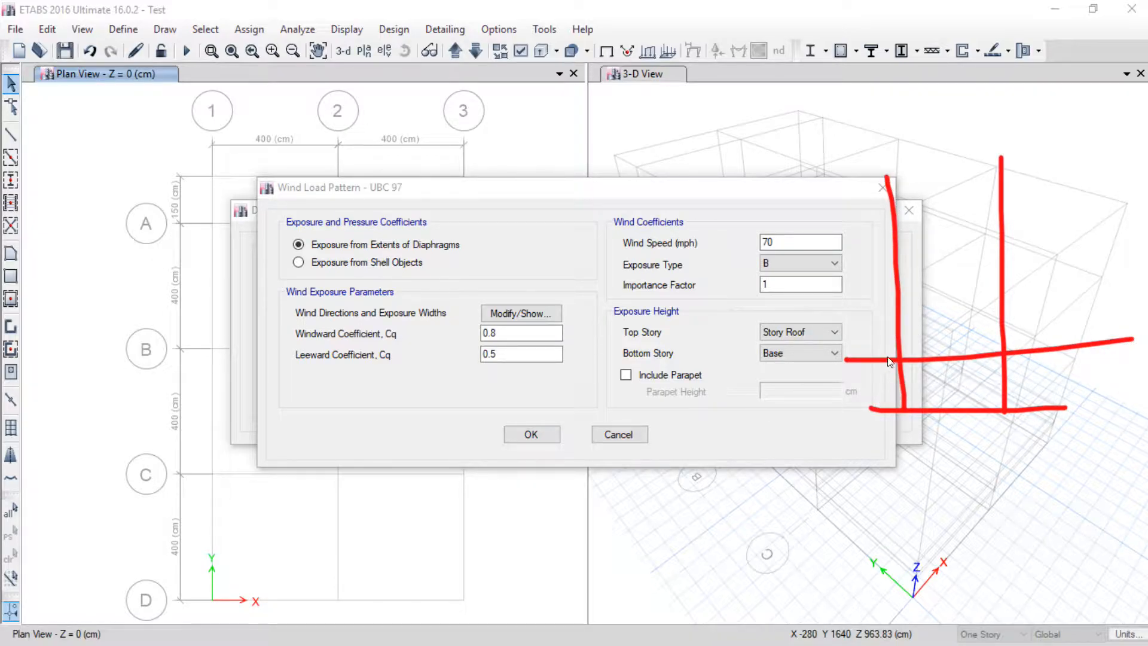
left_click_drag(823, 298, 1073, 289)
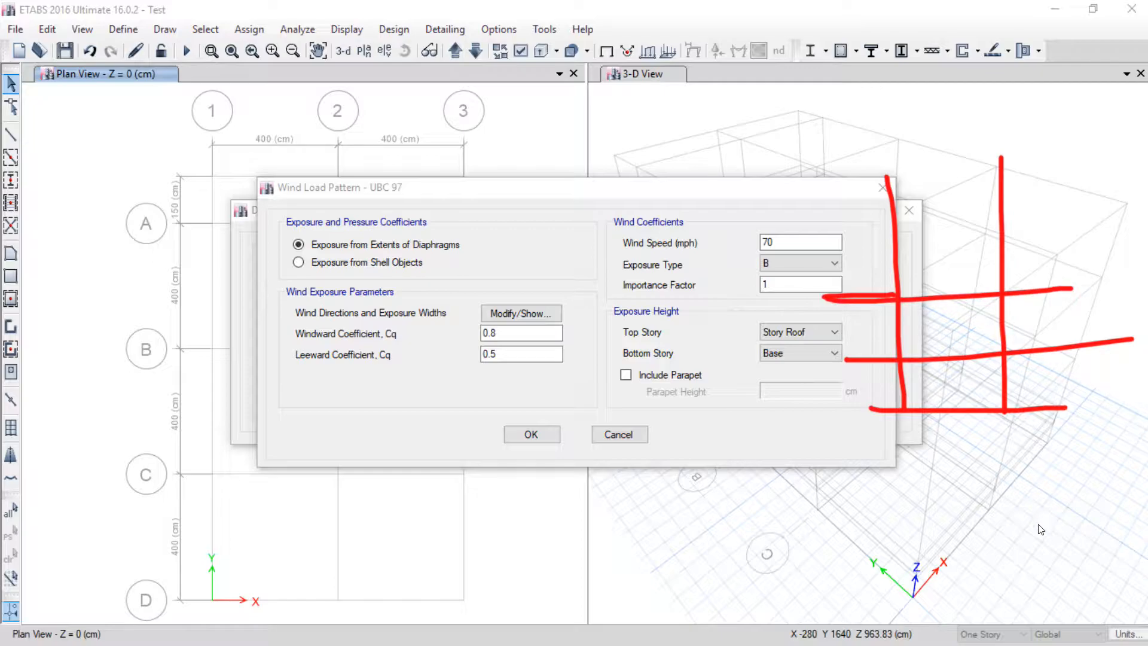
key("Escape")
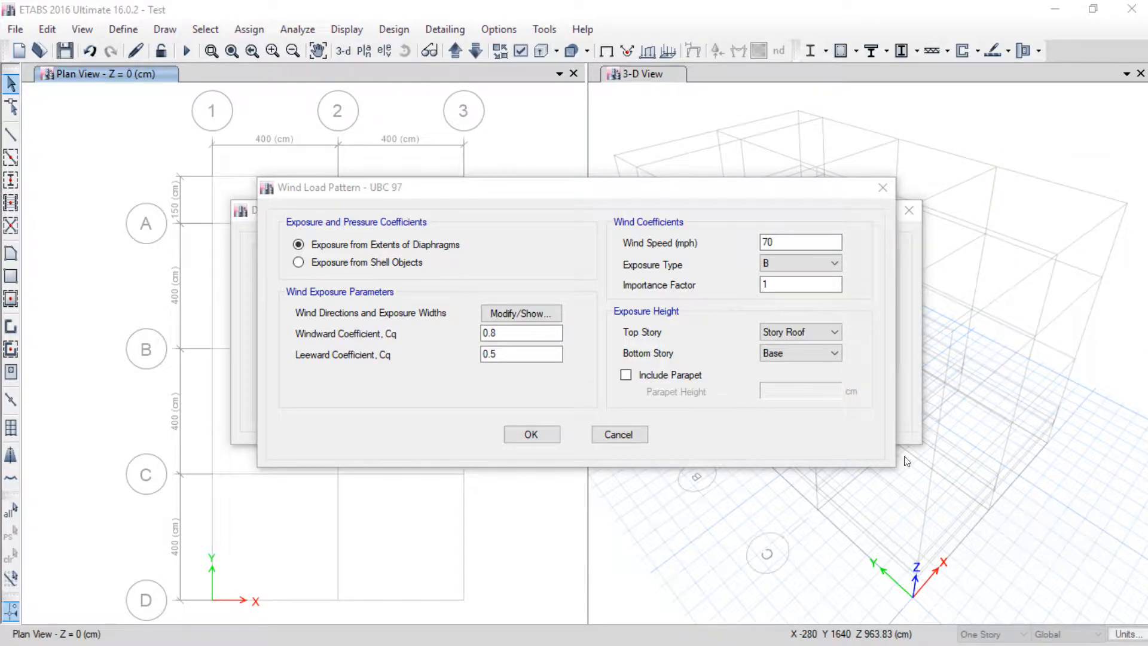
Step: Set the bottom story of the WindX+ exposure height to Story base
left_click(813, 336)
left_click(810, 329)
left_click(800, 353)
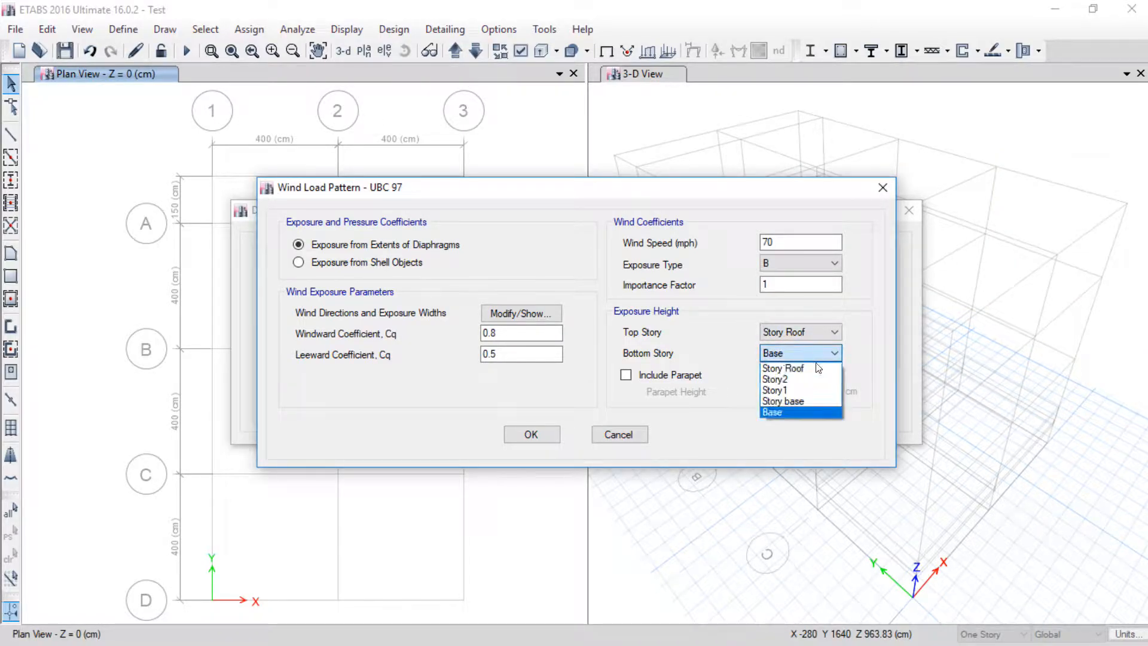
left_click(777, 401)
left_click(775, 356)
left_click(778, 400)
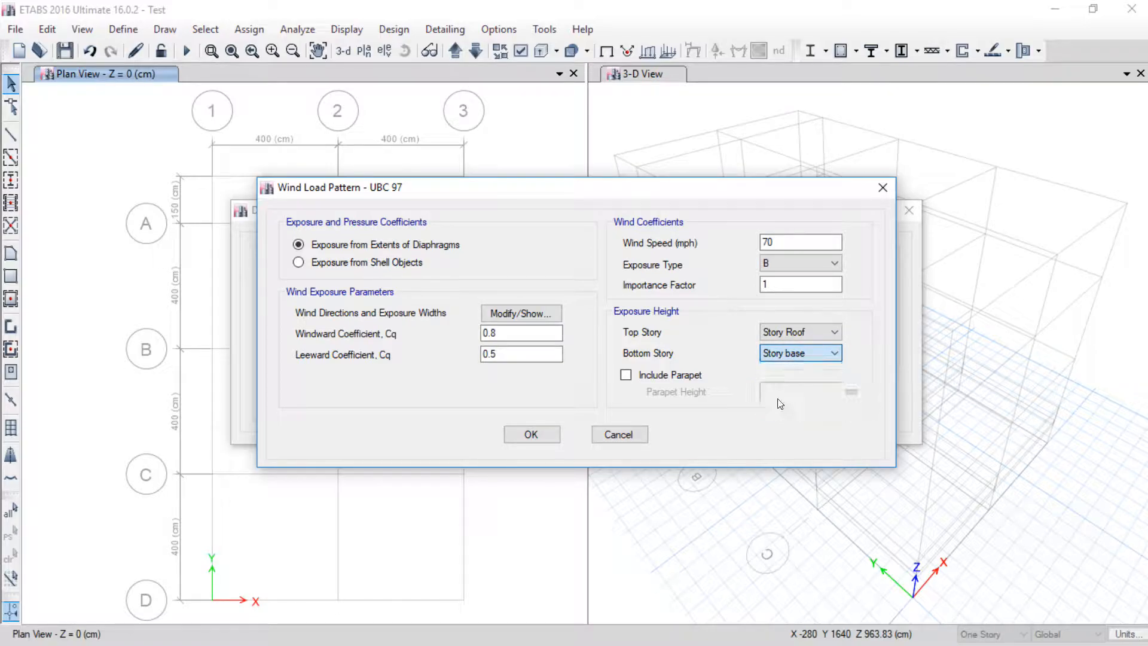
left_click(901, 539)
left_click_drag(886, 372, 1123, 368)
left_click_drag(865, 418, 1098, 429)
left_click_drag(934, 374, 936, 428)
mouse_move(882, 391)
left_mouse_down()
mouse_move(856, 401)
mouse_move(862, 411)
left_mouse_up()
left_click_drag(935, 375, 931, 248)
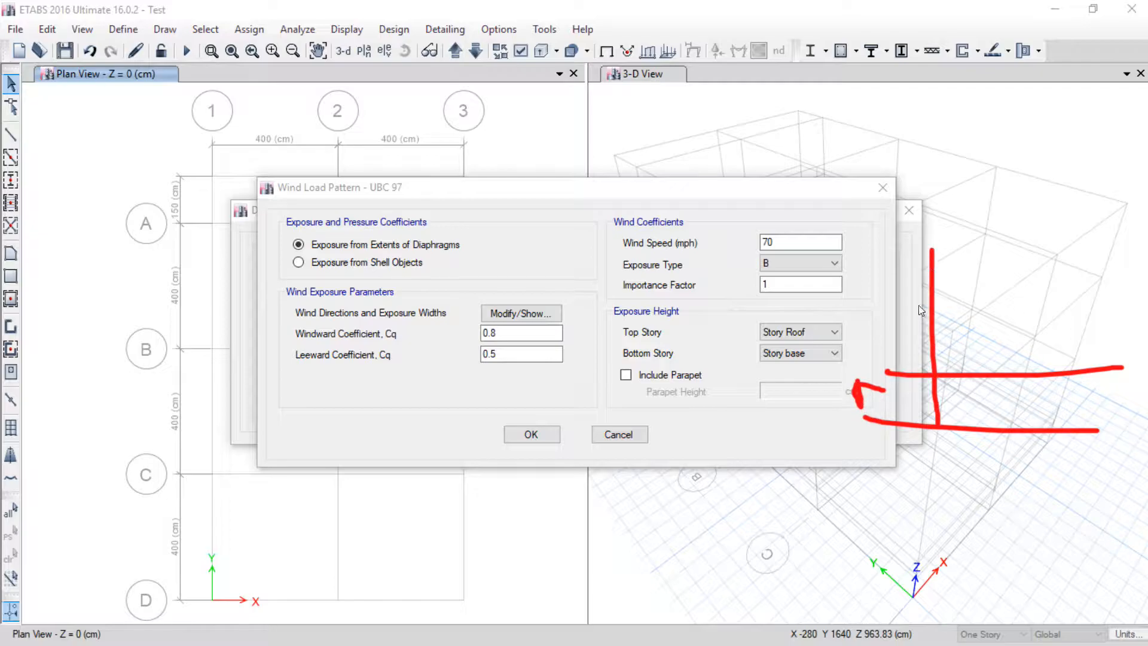
mouse_move(889, 374)
left_mouse_down()
mouse_move(818, 375)
mouse_move(783, 409)
left_mouse_up()
mouse_move(796, 369)
left_mouse_down()
mouse_move(808, 407)
mouse_move(849, 384)
left_mouse_up()
left_click_drag(834, 405, 832, 399)
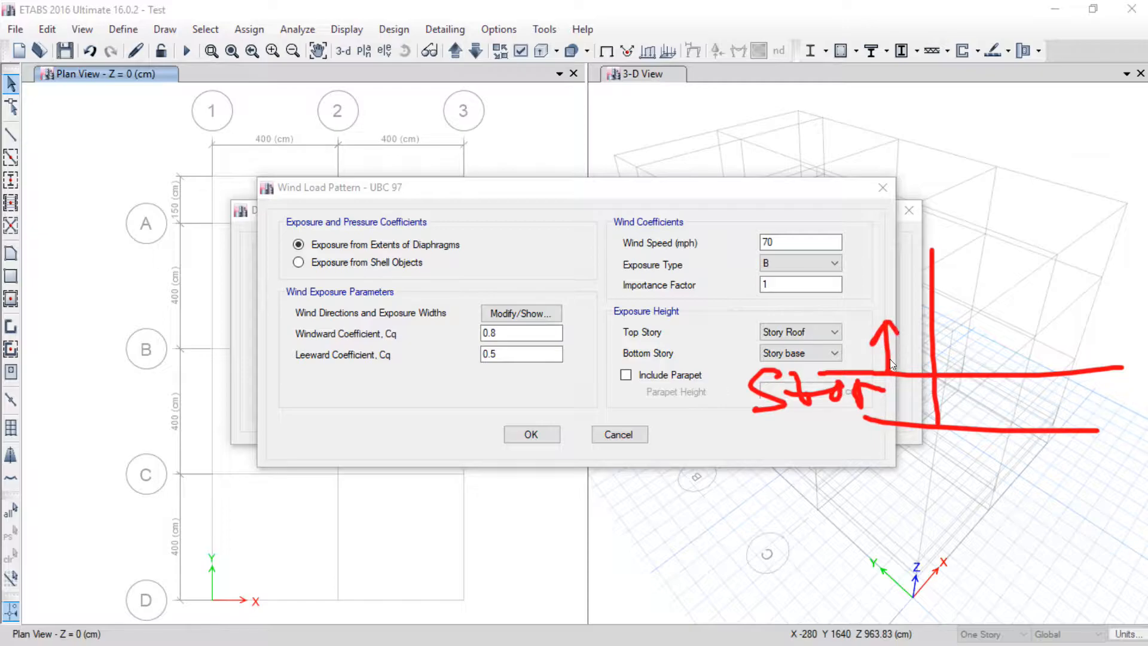
mouse_move(853, 394)
left_mouse_down()
mouse_move(855, 415)
mouse_move(880, 438)
left_mouse_up()
key("Escape")
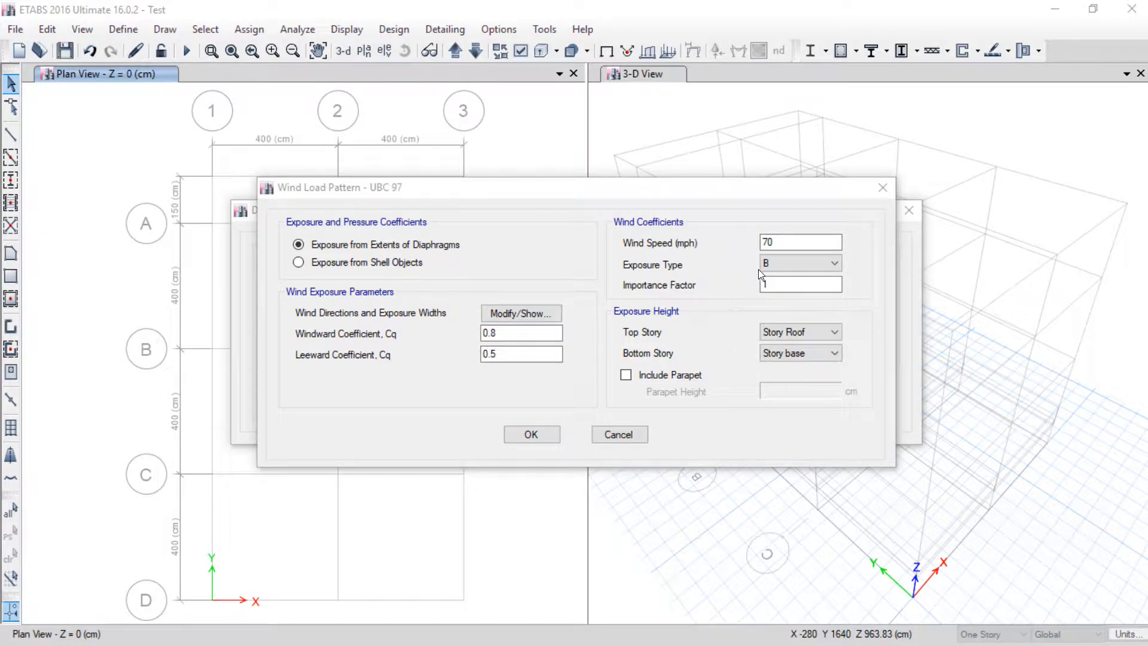
mouse_move(760, 218)
left_mouse_down()
mouse_move(747, 263)
mouse_move(771, 251)
left_mouse_up()
key("Escape")
Step: Switch to Calculator, choose the Speed converter and place its window clear of the wind coefficients
key("super")
left_click(310, 629)
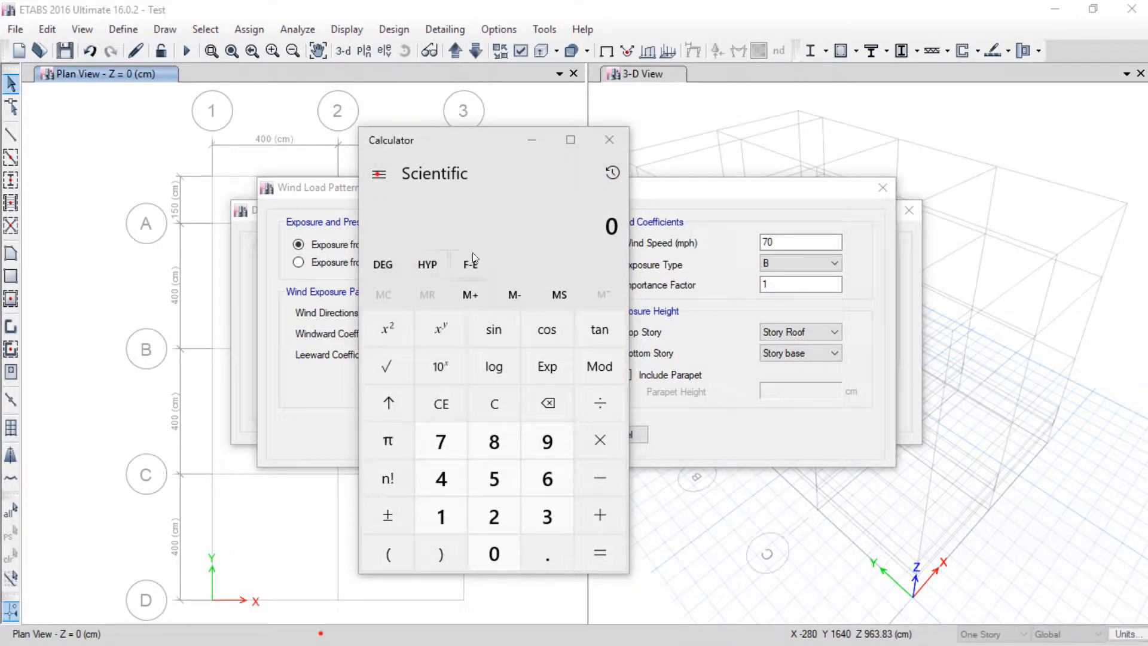
left_click(379, 175)
scroll(409, 448, "down", 3)
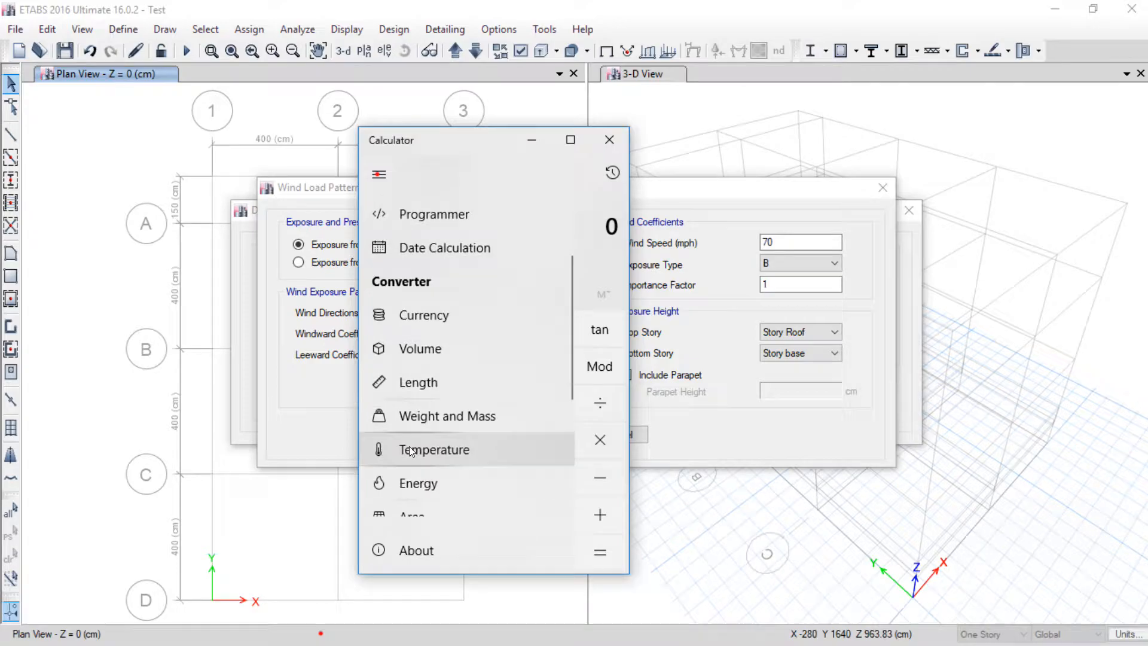
scroll(409, 444, "down", 3)
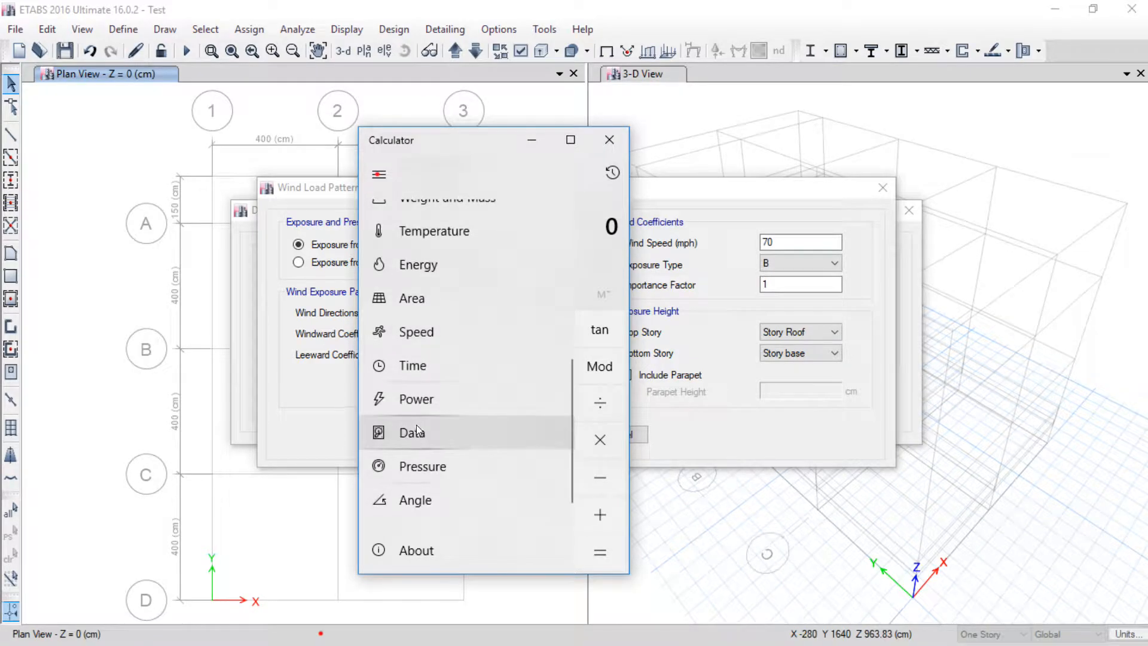
left_click(437, 330)
left_click_drag(476, 154, 283, 127)
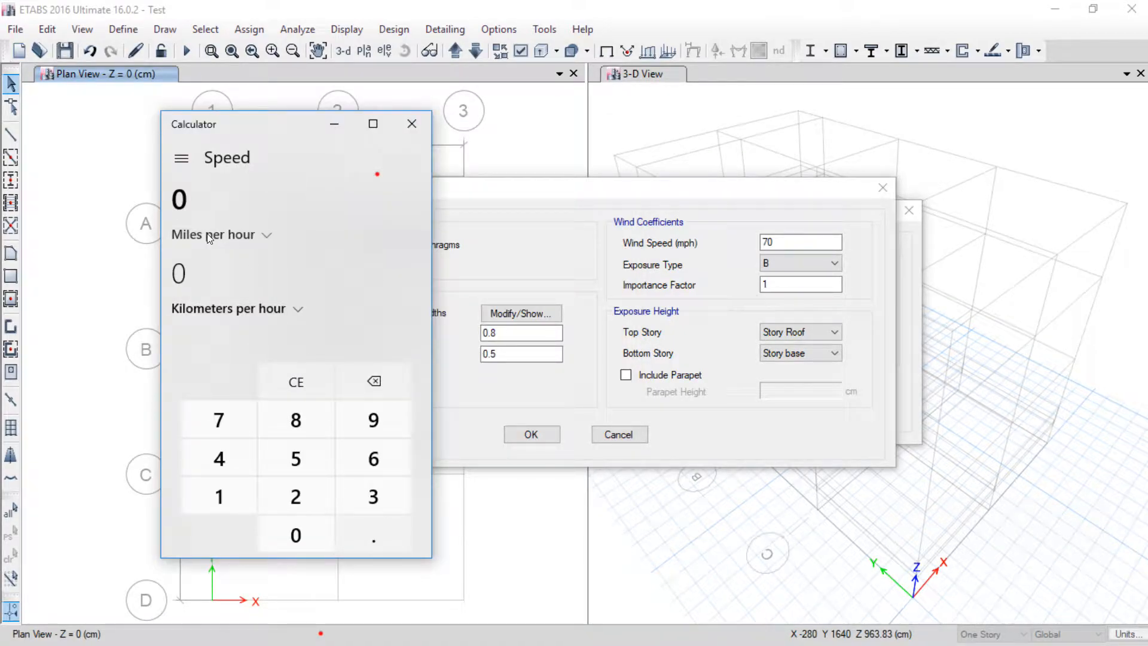
Step: Convert 100 kilometers per hour to miles per hour in Calculator's Speed converter to check the wind speed unit
double_click(780, 242)
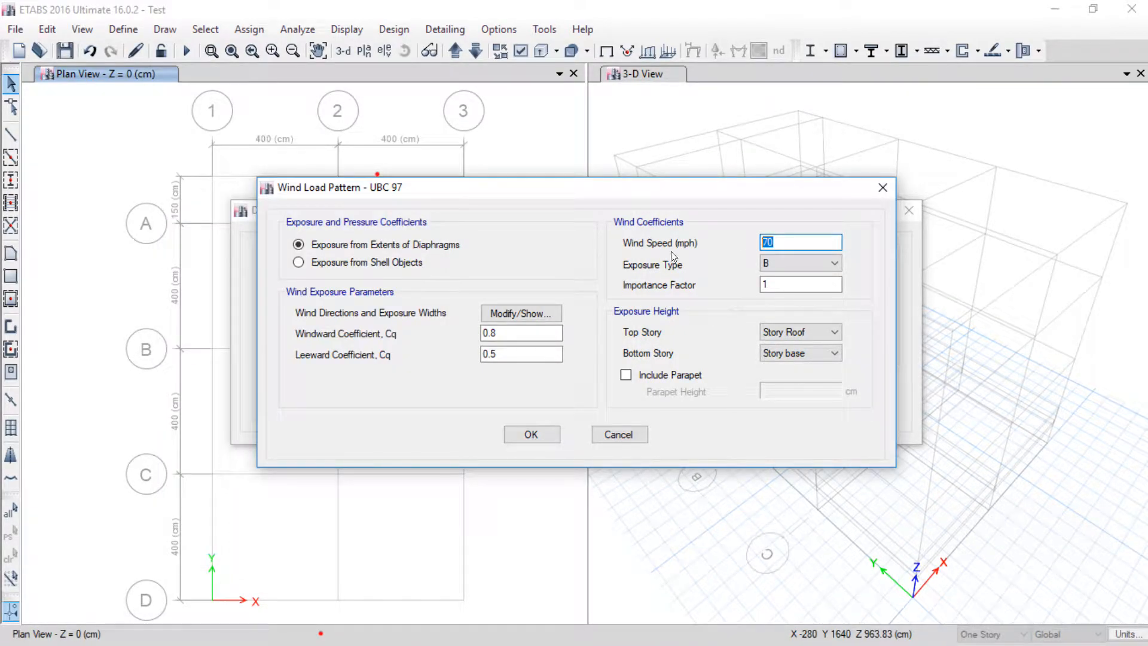
key("super")
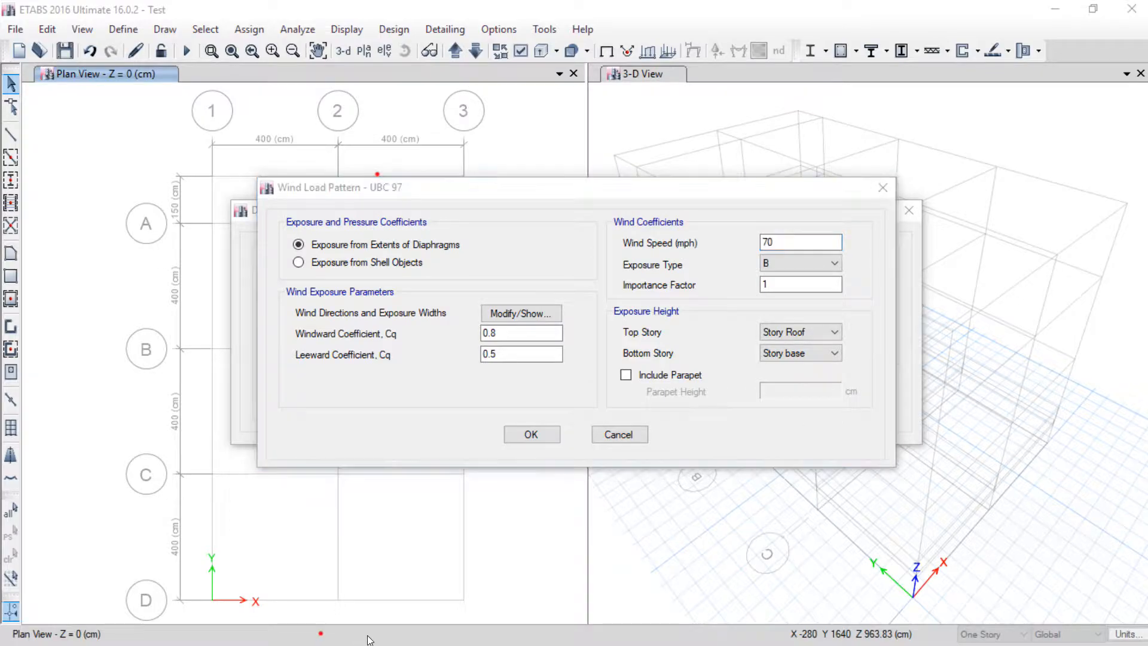
left_click(353, 628)
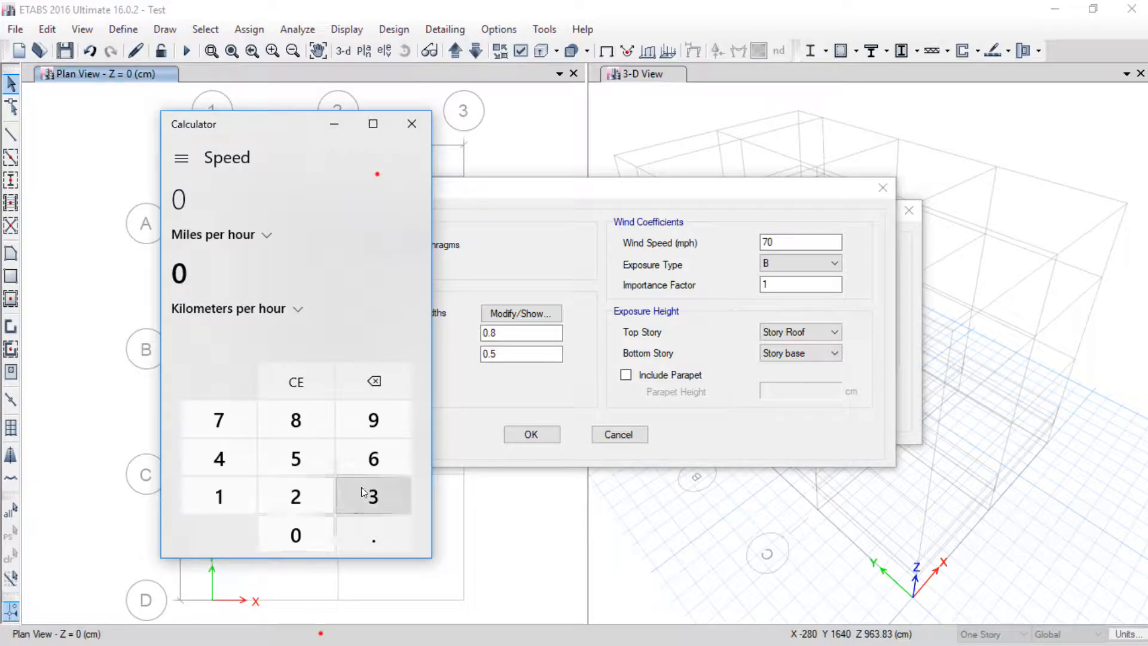
left_click(231, 486)
left_click(276, 524)
left_click(279, 526)
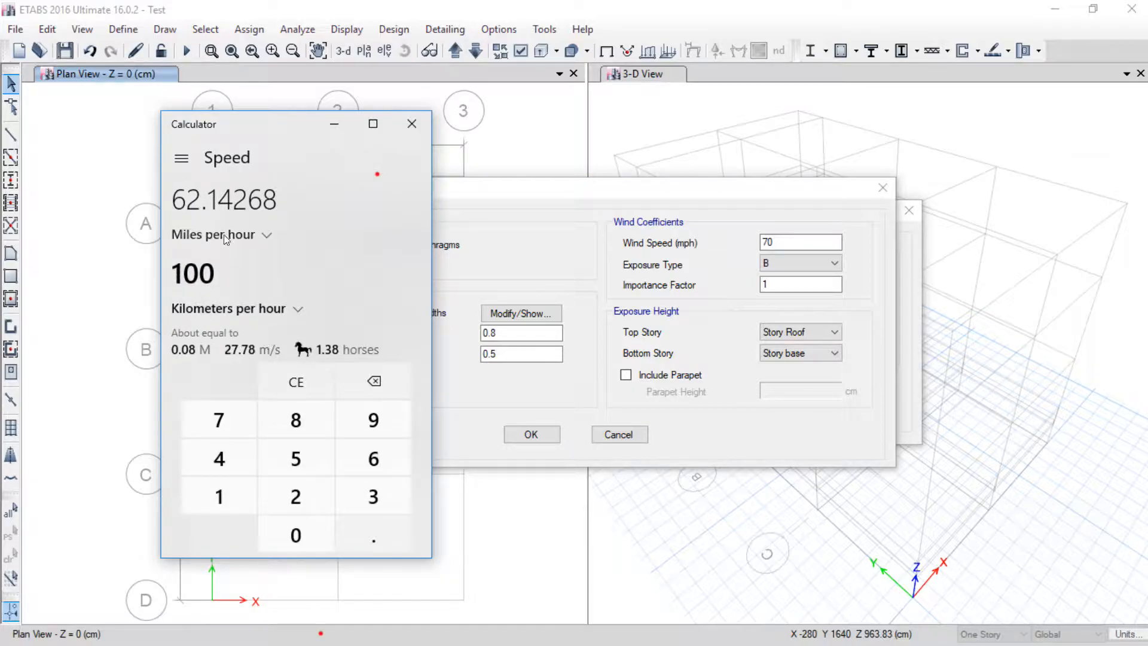
left_click(197, 209)
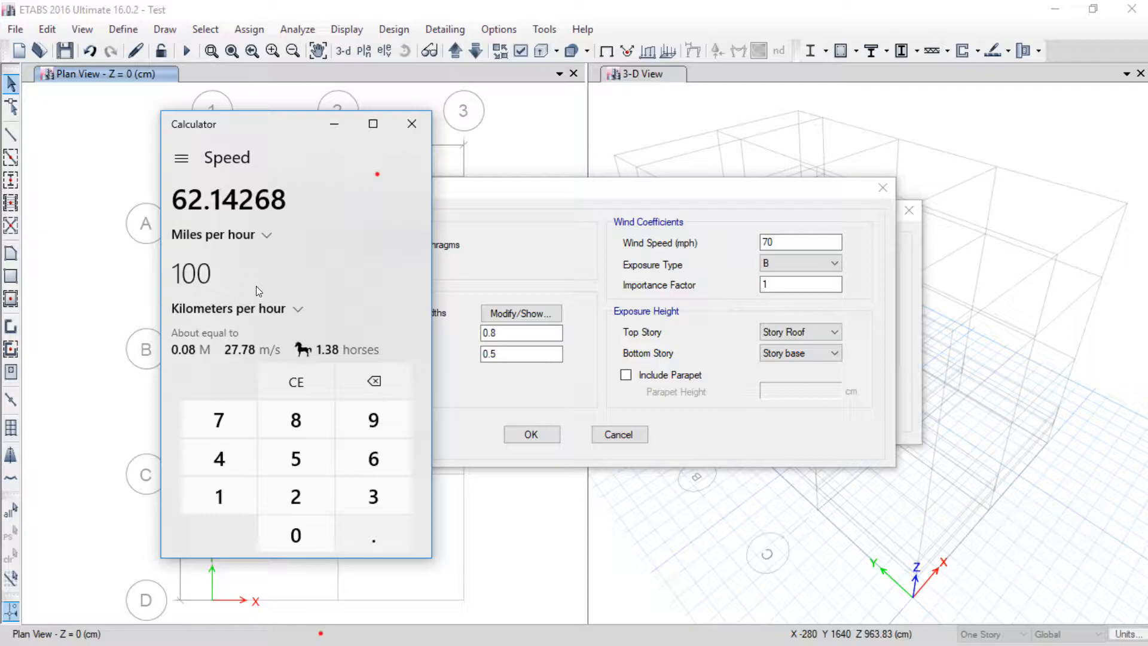
Step: Change the converter's kilometers per hour unit to Meters per second, compare it with miles per hour, and minimize Calculator
left_click(254, 309)
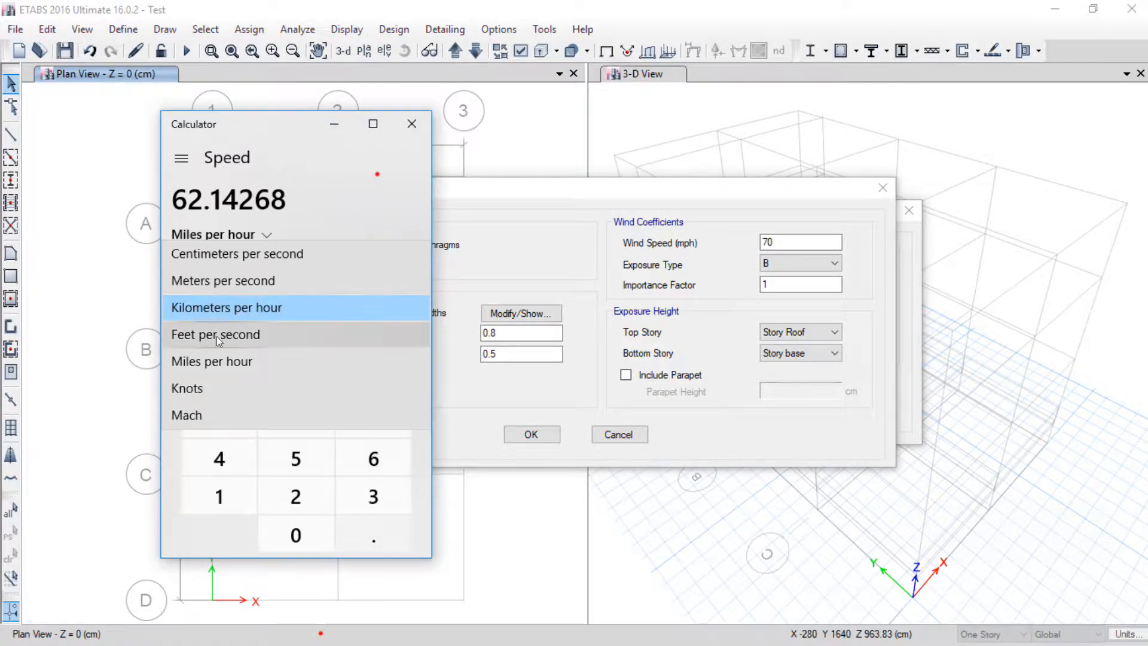
left_click(242, 282)
left_click(200, 276)
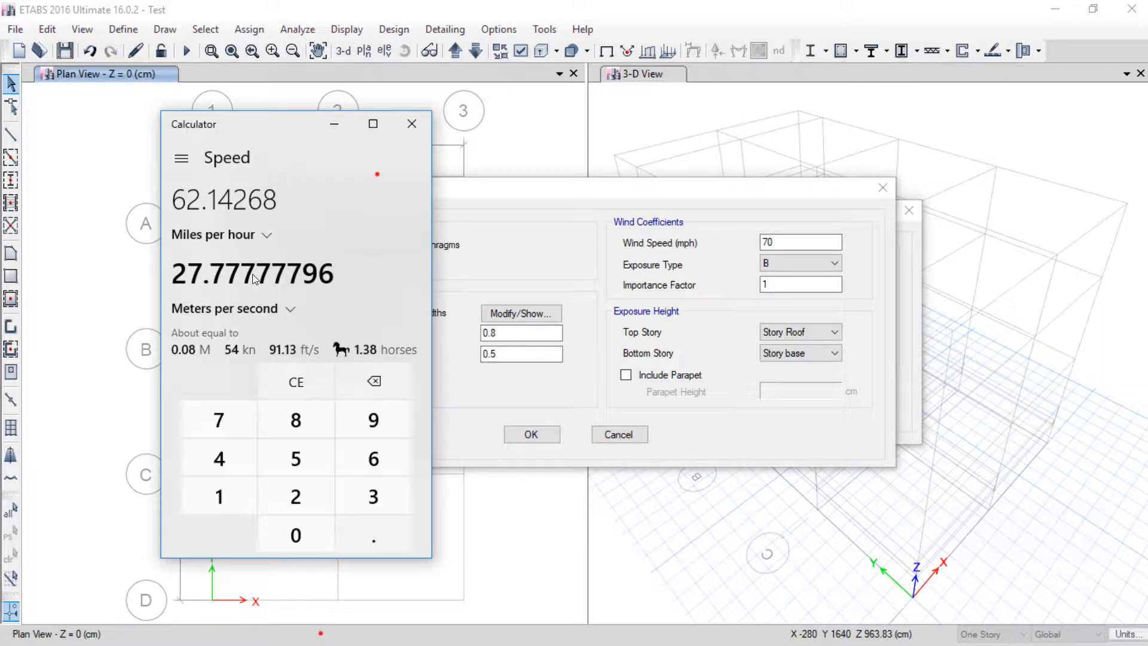
left_click(232, 199)
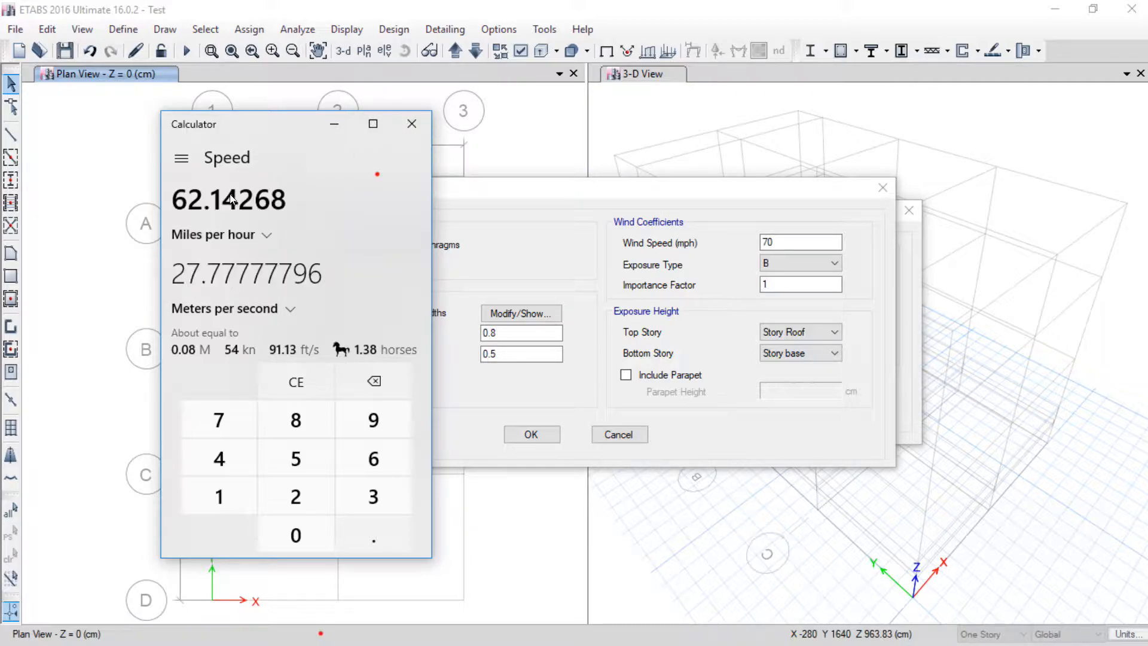
left_click(334, 127)
Step: Set the exposure type of the WindX+ pattern to C after reviewing the available exposure types
left_click_drag(789, 238, 728, 243)
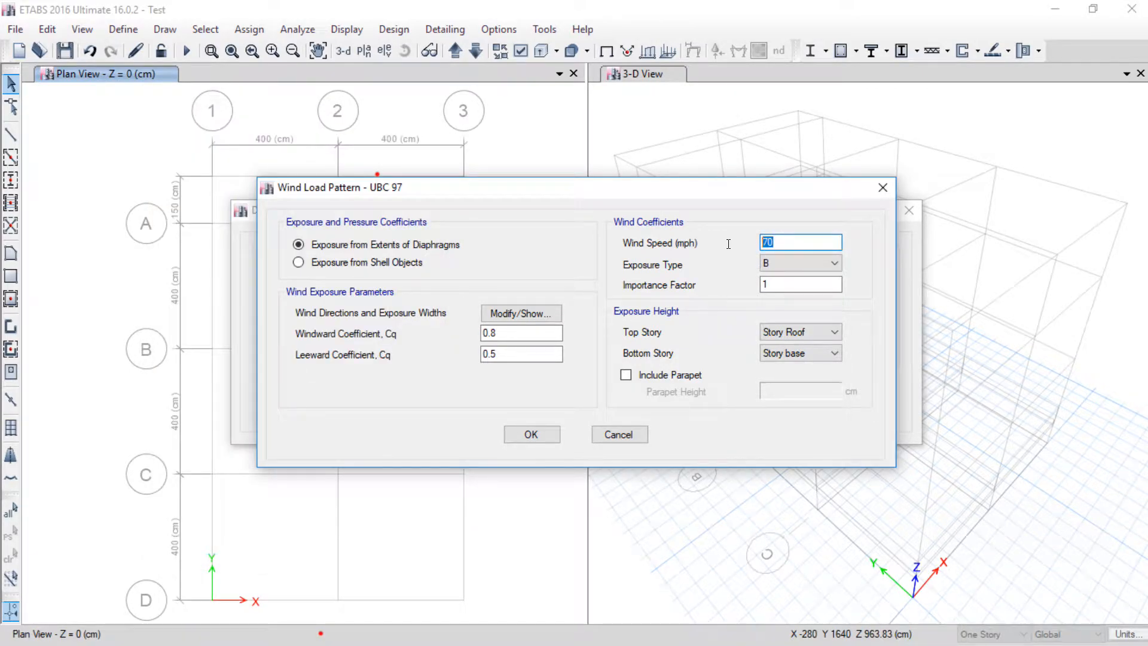
left_click(790, 264)
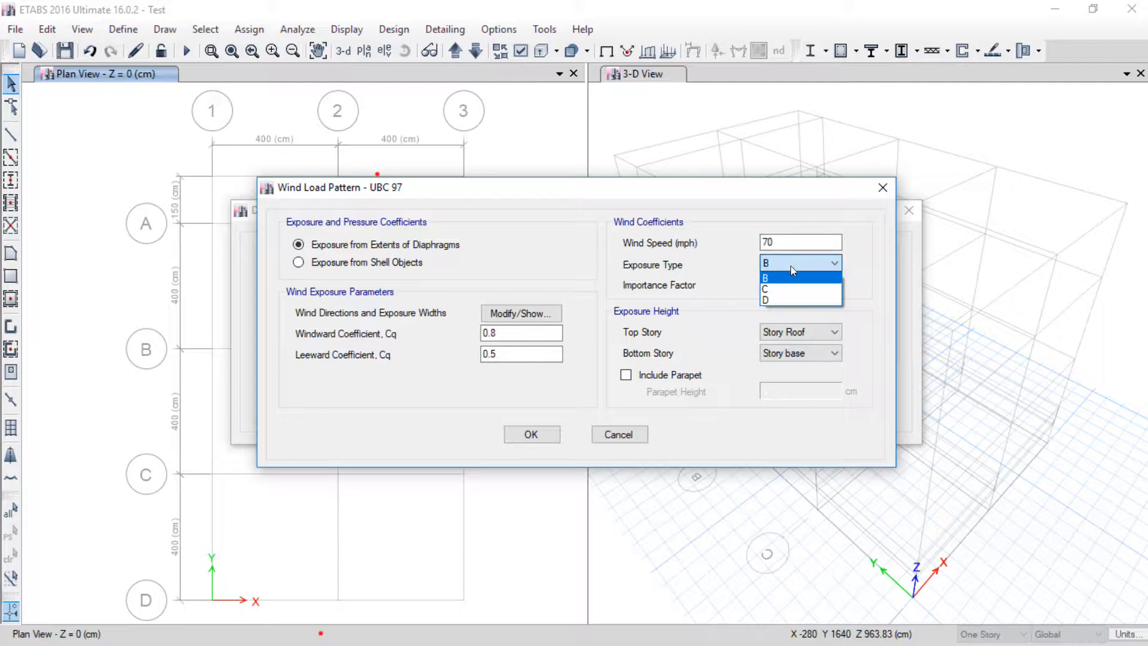
left_click(780, 274)
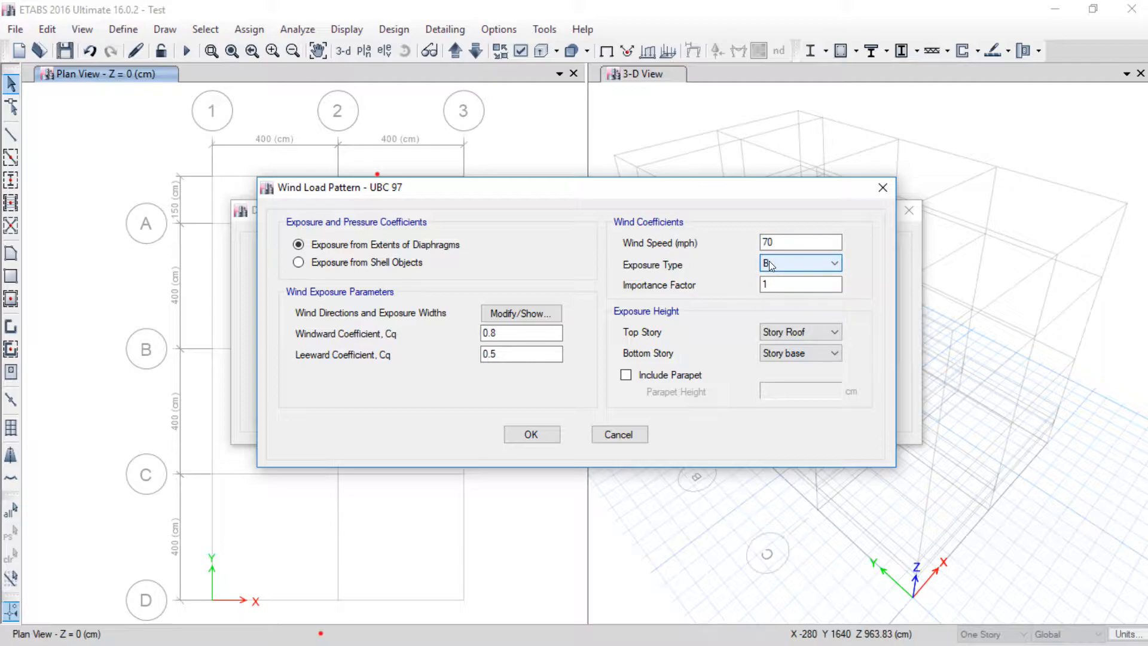
left_click(769, 263)
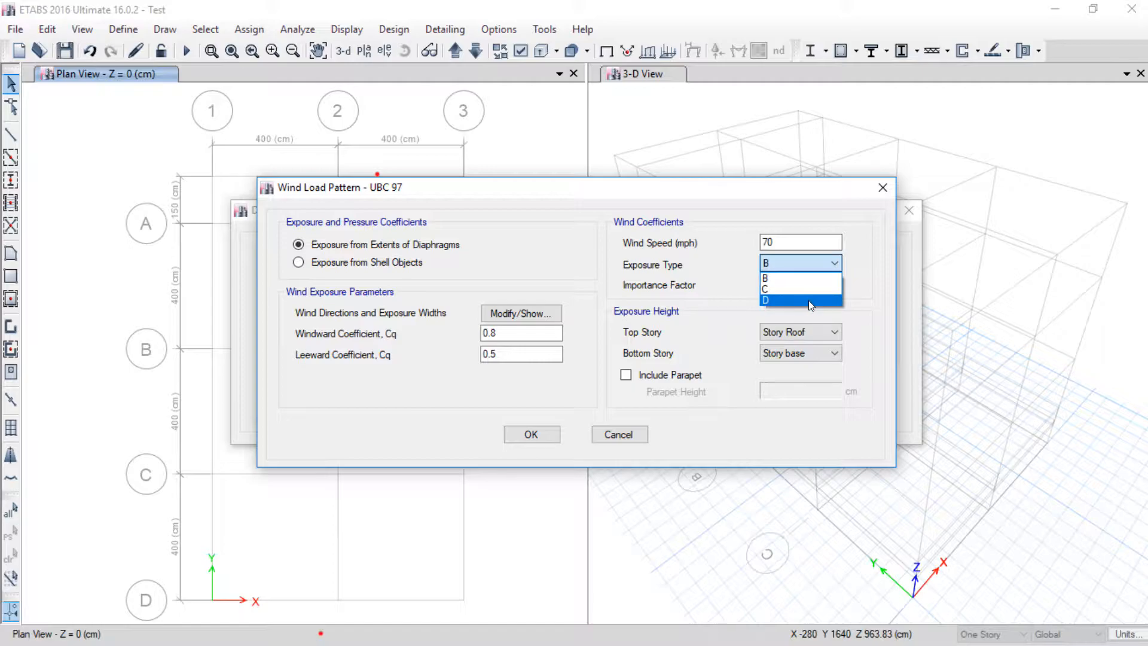
left_click(780, 289)
left_click(780, 265)
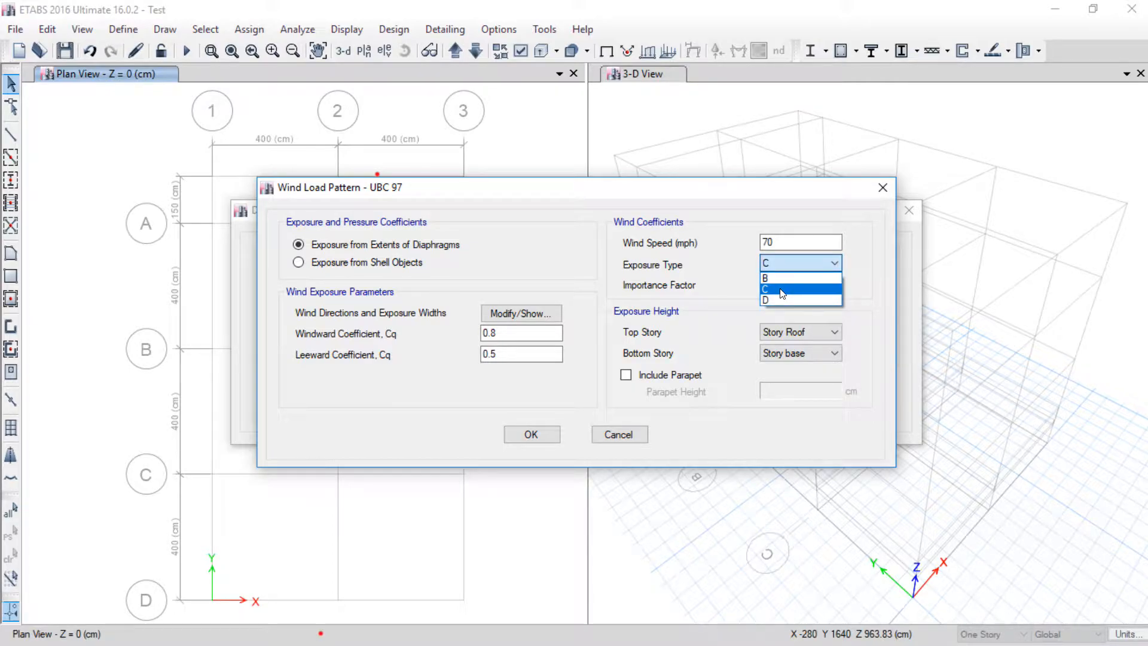
left_click(780, 289)
left_click(783, 263)
left_click(786, 290)
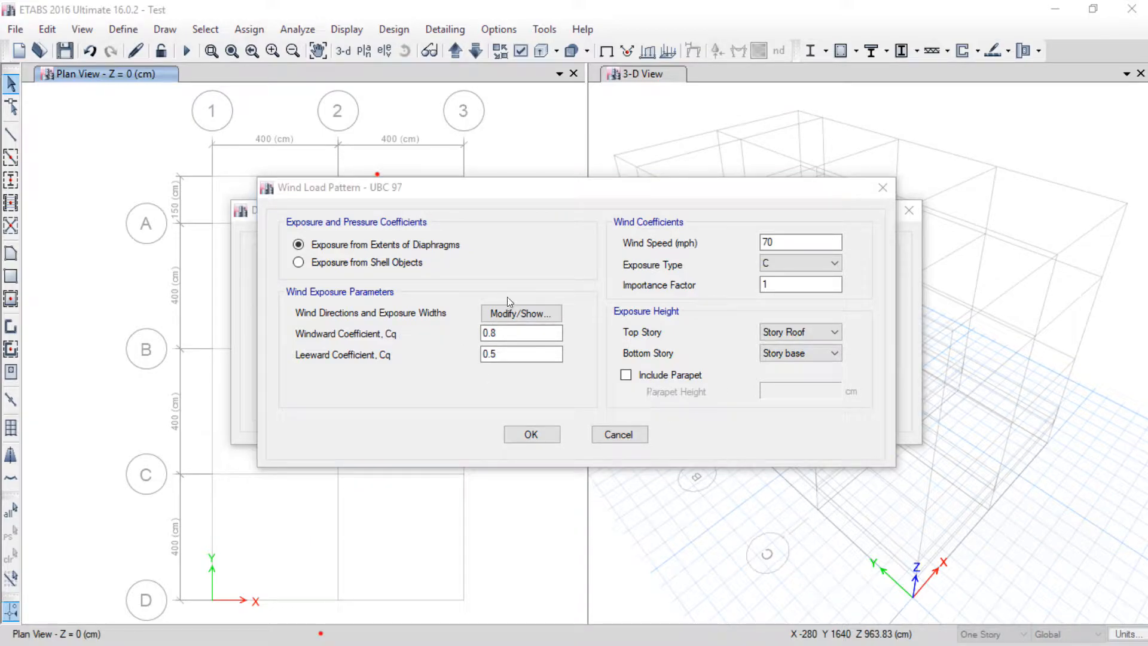
mouse_move(445, 233)
left_mouse_down()
mouse_move(286, 218)
mouse_move(472, 251)
mouse_move(409, 226)
left_mouse_up()
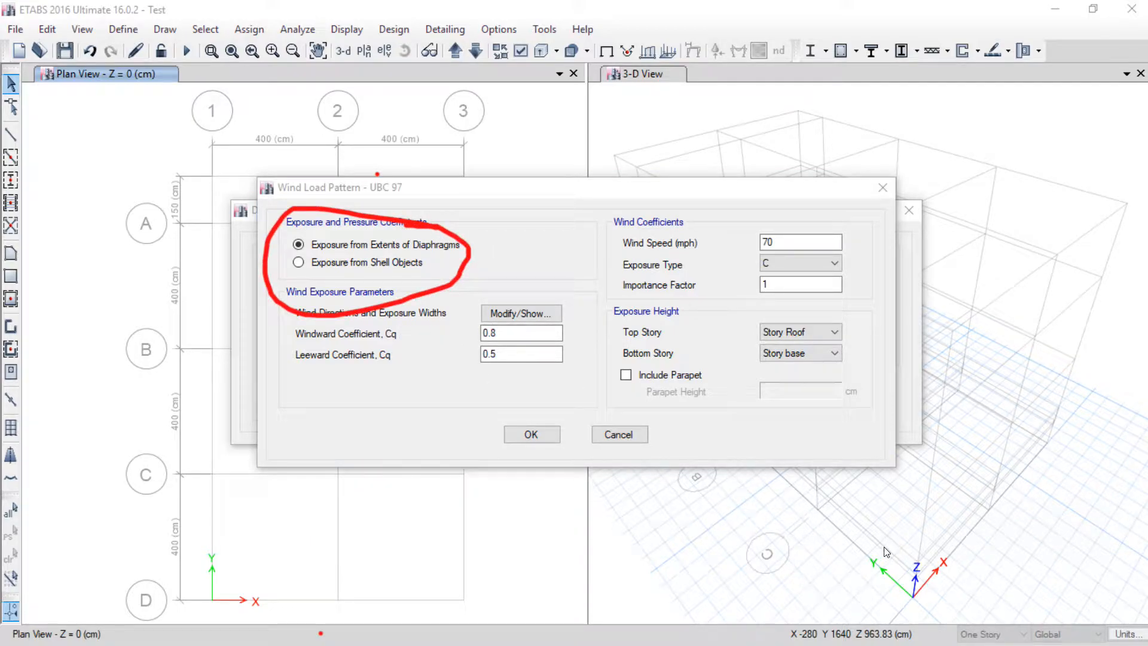
left_click(1071, 541)
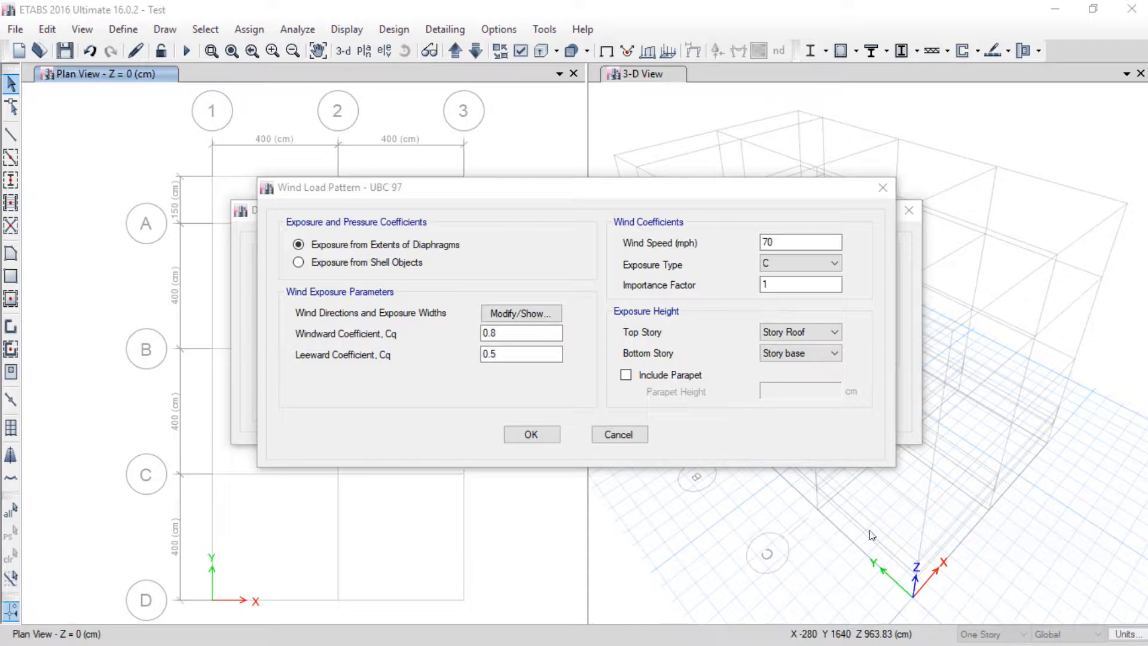
left_click_drag(453, 249, 473, 243)
mouse_move(575, 142)
left_mouse_down()
mouse_move(562, 148)
mouse_move(569, 160)
mouse_move(574, 141)
mouse_move(574, 245)
left_mouse_up()
left_click_drag(695, 110, 706, 215)
mouse_move(826, 111)
left_mouse_down()
mouse_move(840, 120)
mouse_move(858, 239)
left_mouse_up()
mouse_move(681, 266)
left_mouse_down()
mouse_move(693, 352)
mouse_move(672, 277)
mouse_move(687, 247)
left_mouse_up()
mouse_move(828, 120)
left_mouse_down()
mouse_move(823, 110)
mouse_move(820, 122)
left_mouse_up()
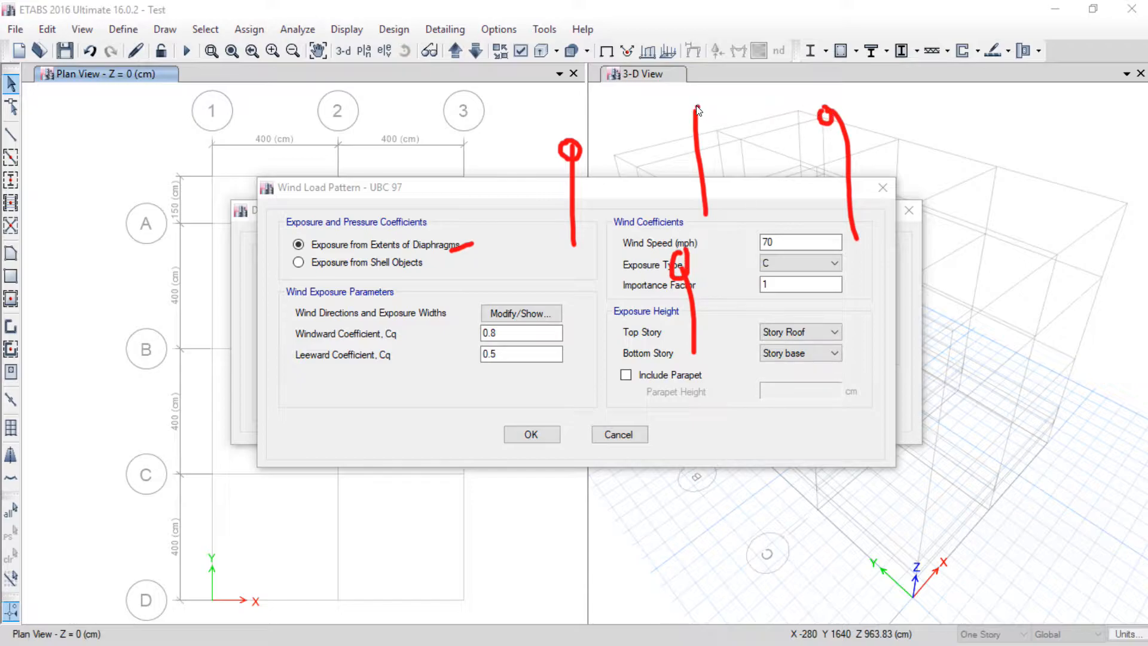
left_click_drag(700, 106, 695, 117)
left_click_drag(570, 150, 686, 199)
mouse_move(705, 112)
left_mouse_down()
mouse_move(686, 170)
mouse_move(825, 117)
left_mouse_up()
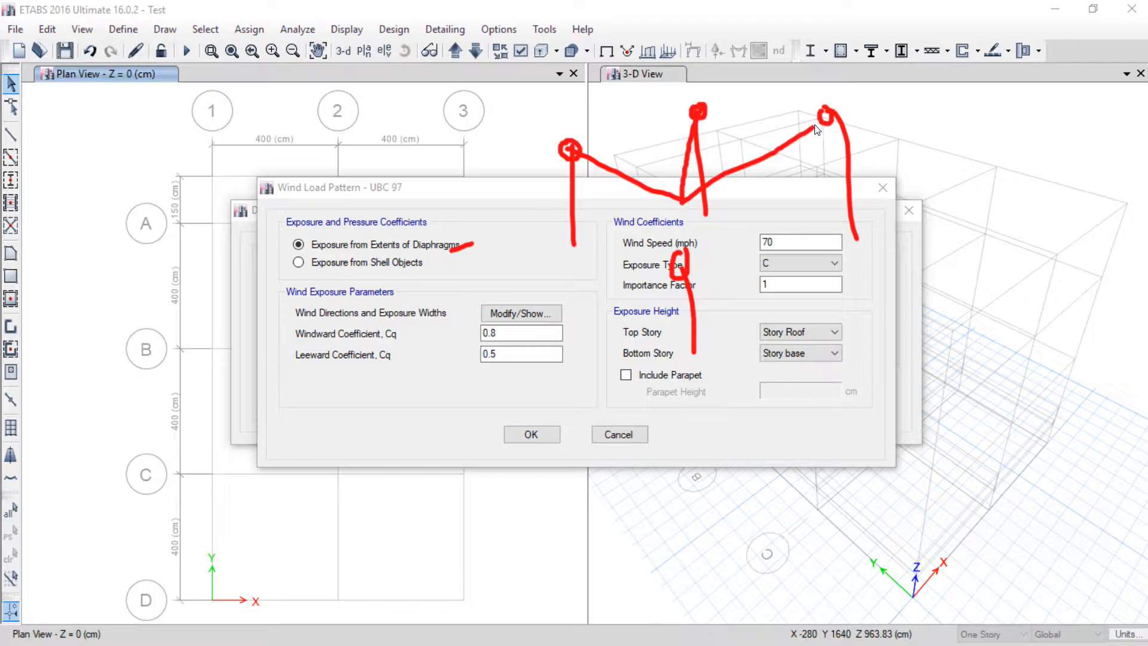
left_click_drag(685, 275, 679, 238)
left_click(1057, 532)
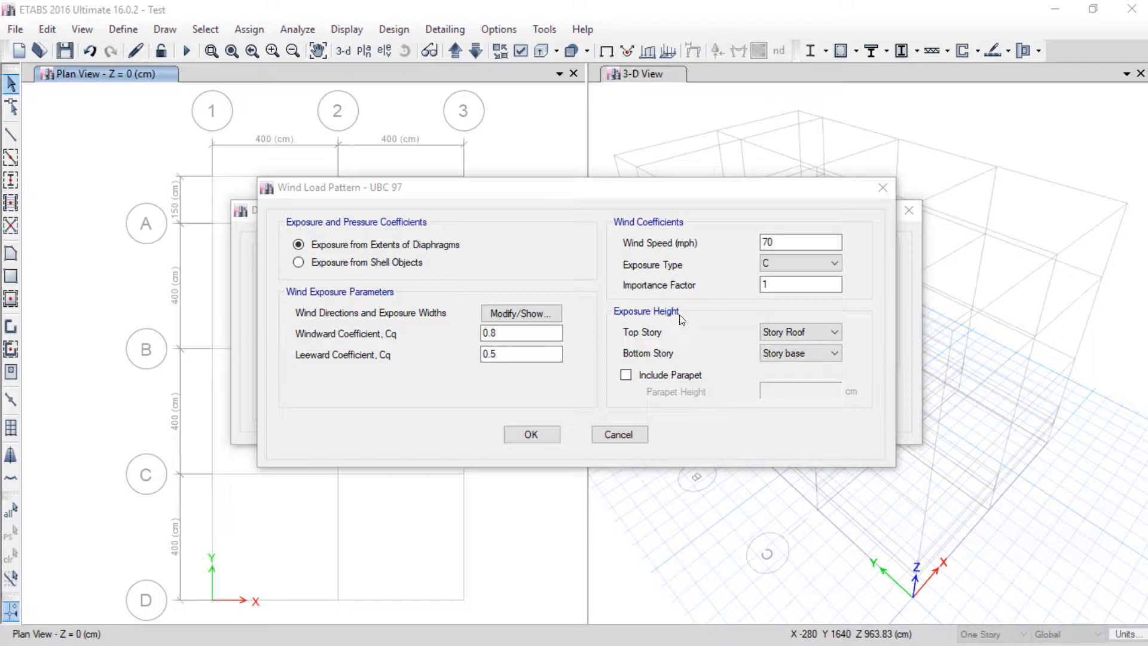
mouse_move(452, 251)
left_mouse_down()
mouse_move(481, 227)
mouse_move(485, 245)
left_mouse_up()
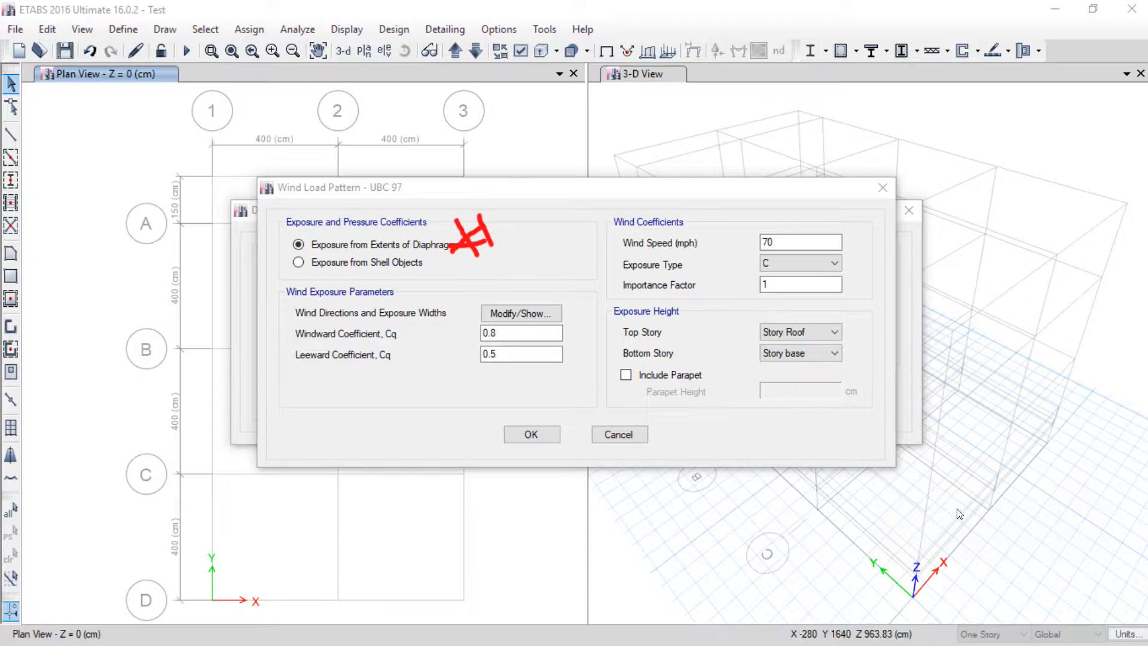
left_click(1067, 532)
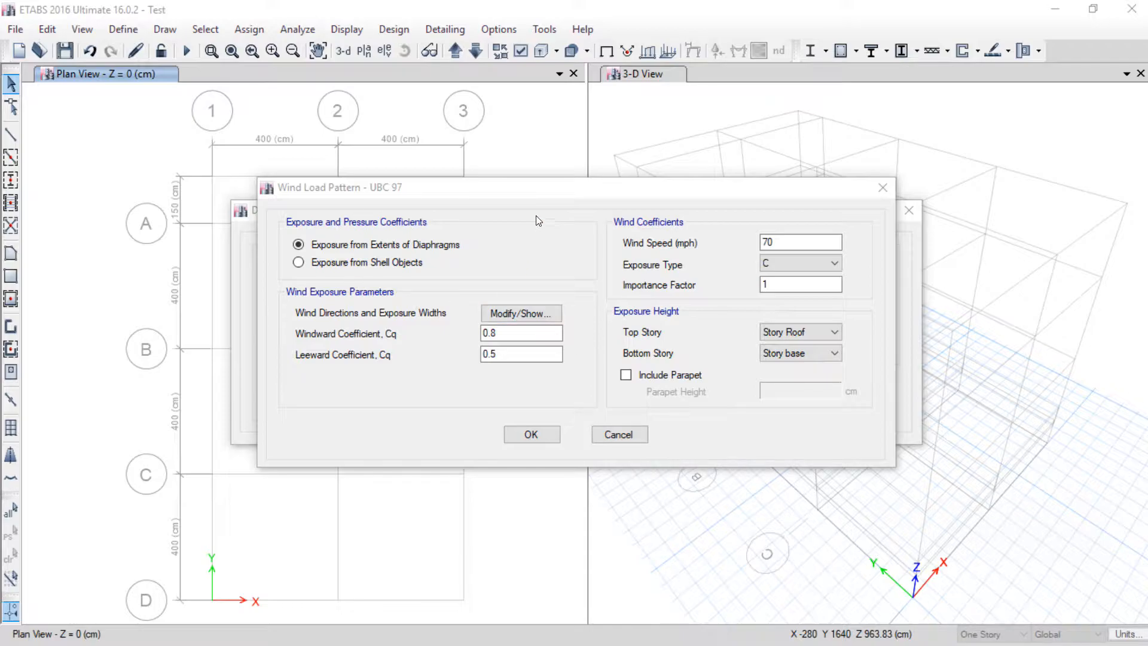
Step: Switch the WindX+ pattern to Exposure from Shell Objects and confirm its UBC 97 wind parameters
left_click_drag(533, 190, 788, 160)
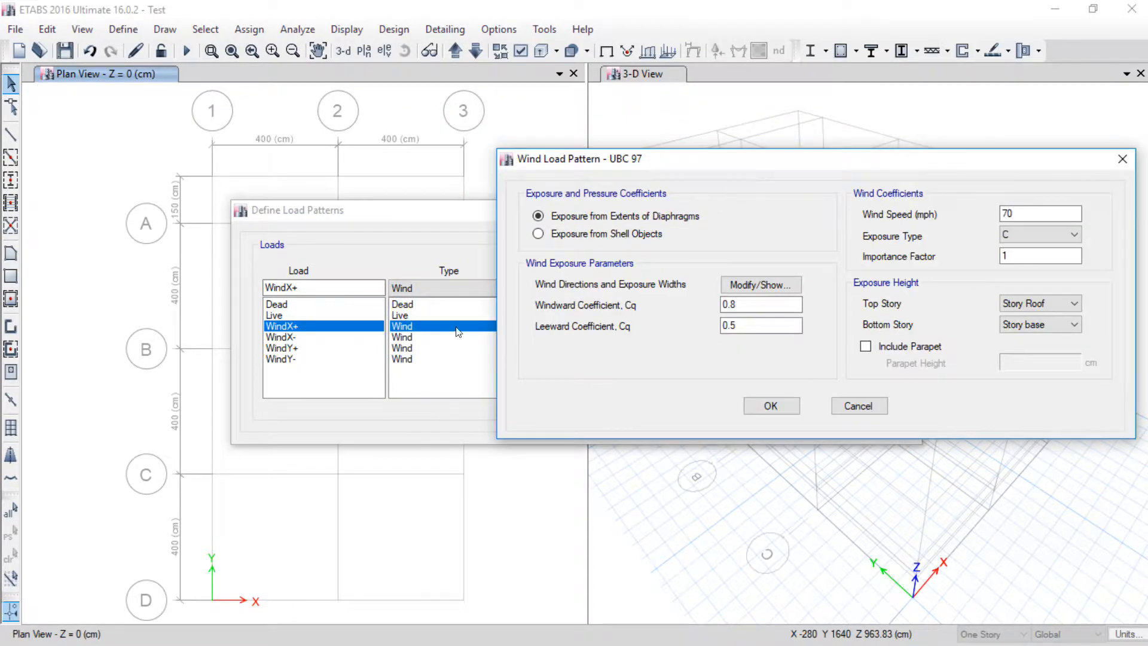
left_click(538, 233)
left_click_drag(675, 166, 455, 123)
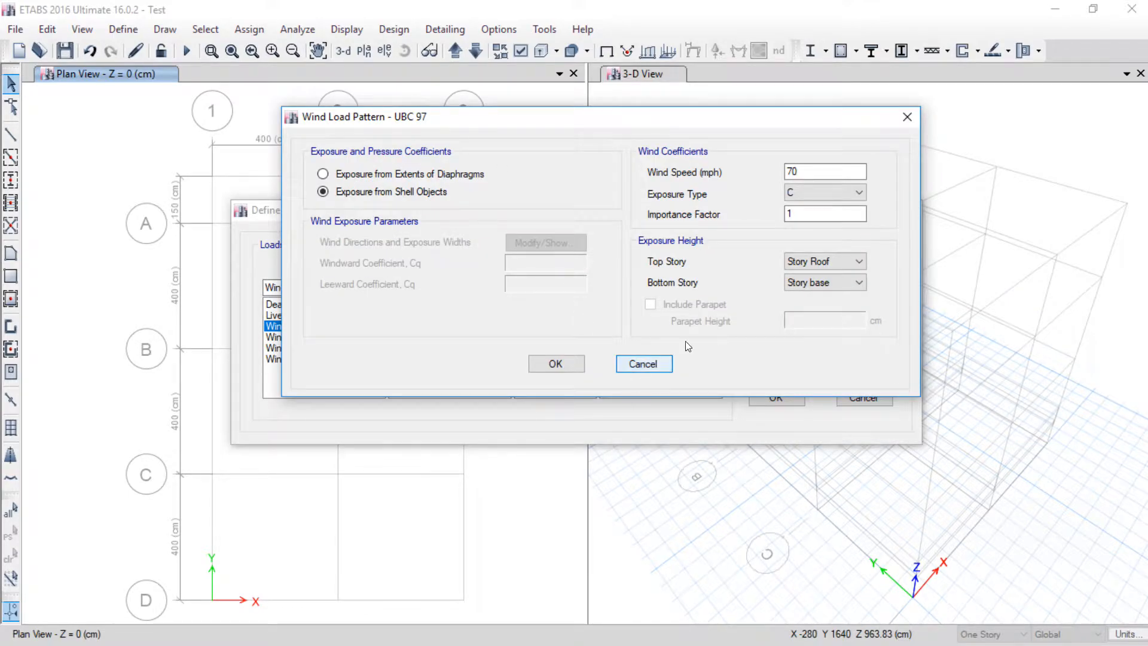
mouse_move(389, 521)
left_mouse_down()
mouse_move(398, 420)
mouse_move(530, 367)
mouse_move(566, 449)
mouse_move(560, 511)
left_mouse_up()
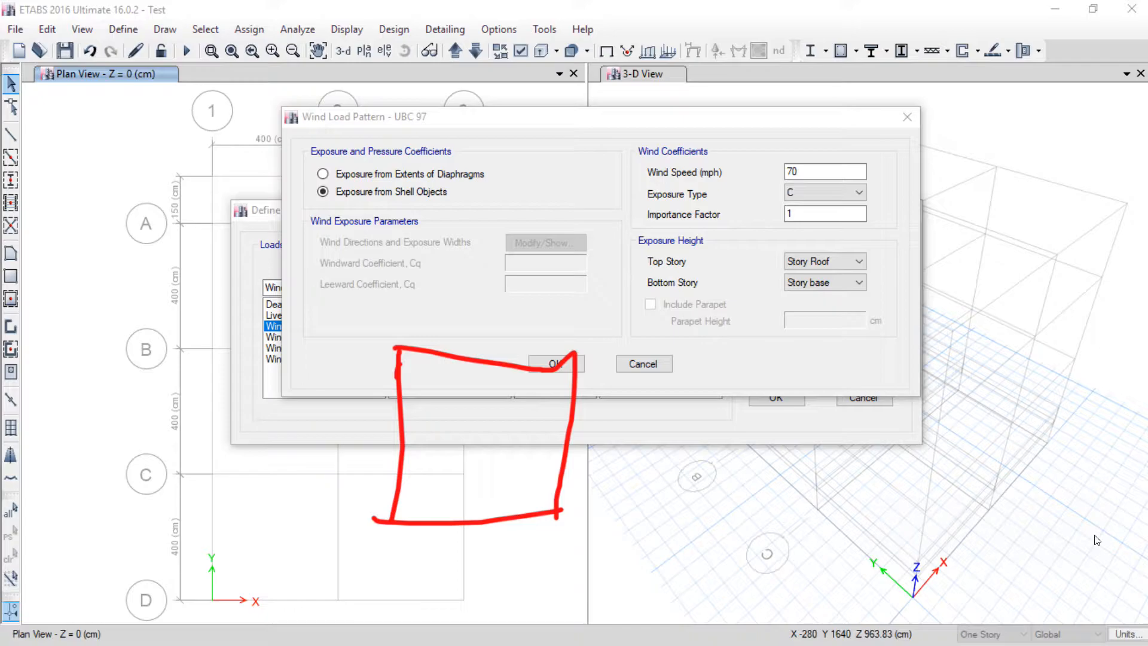
key("Escape")
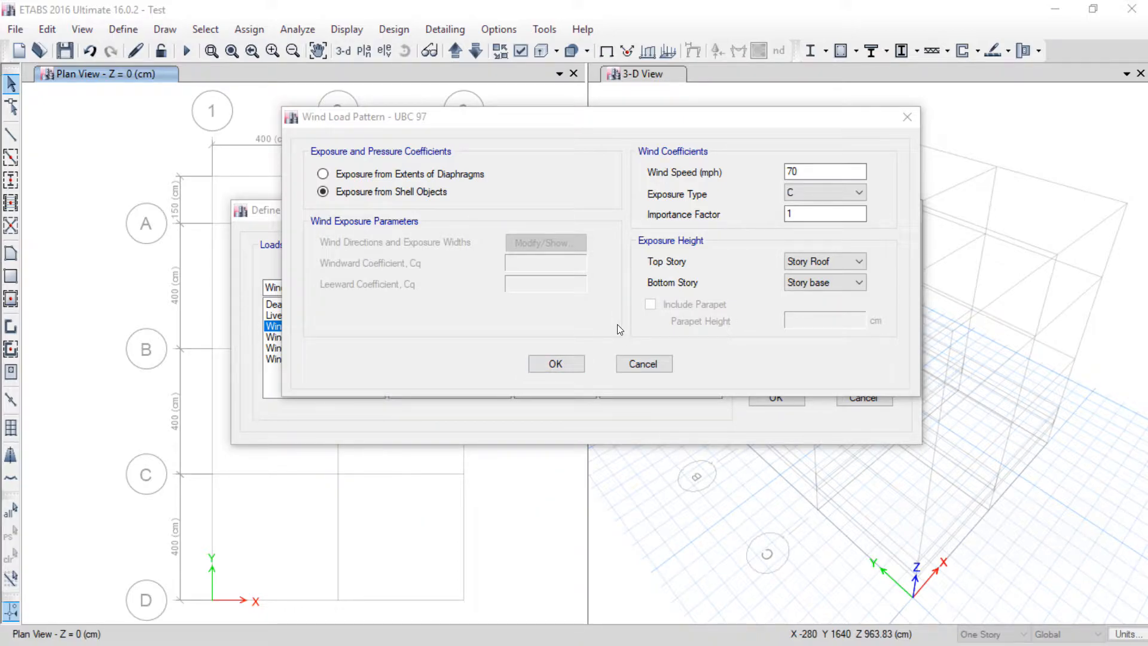
left_click(545, 366)
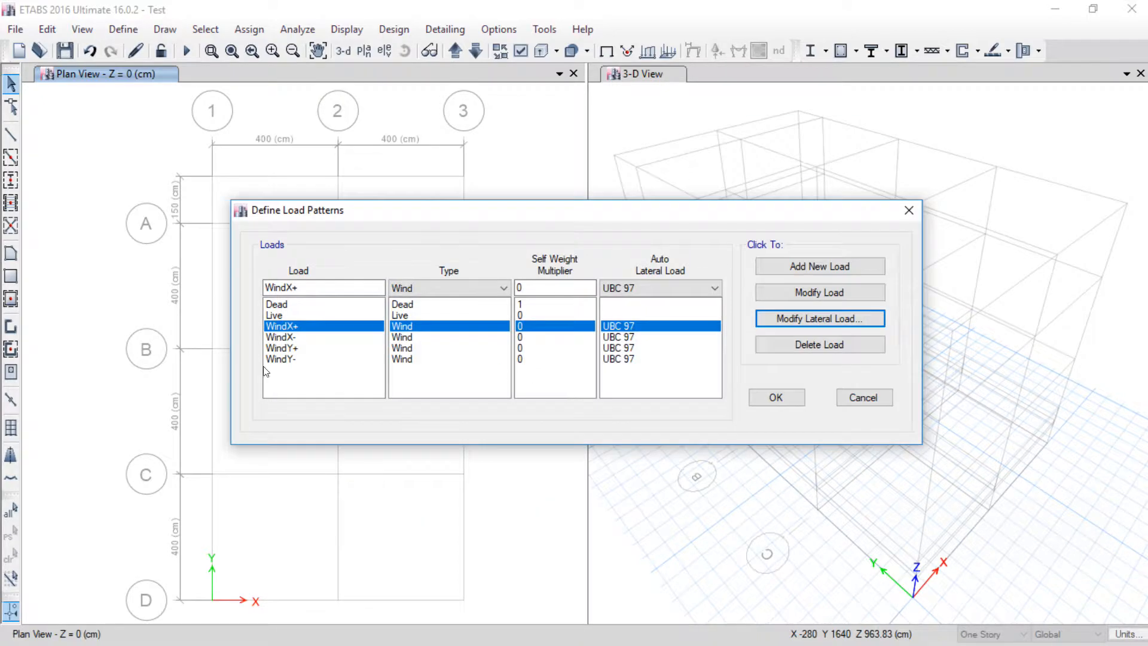
Step: Set the WindX- pattern to Exposure from Shell Objects with Story base as the bottom story
left_click(355, 337)
left_click(819, 318)
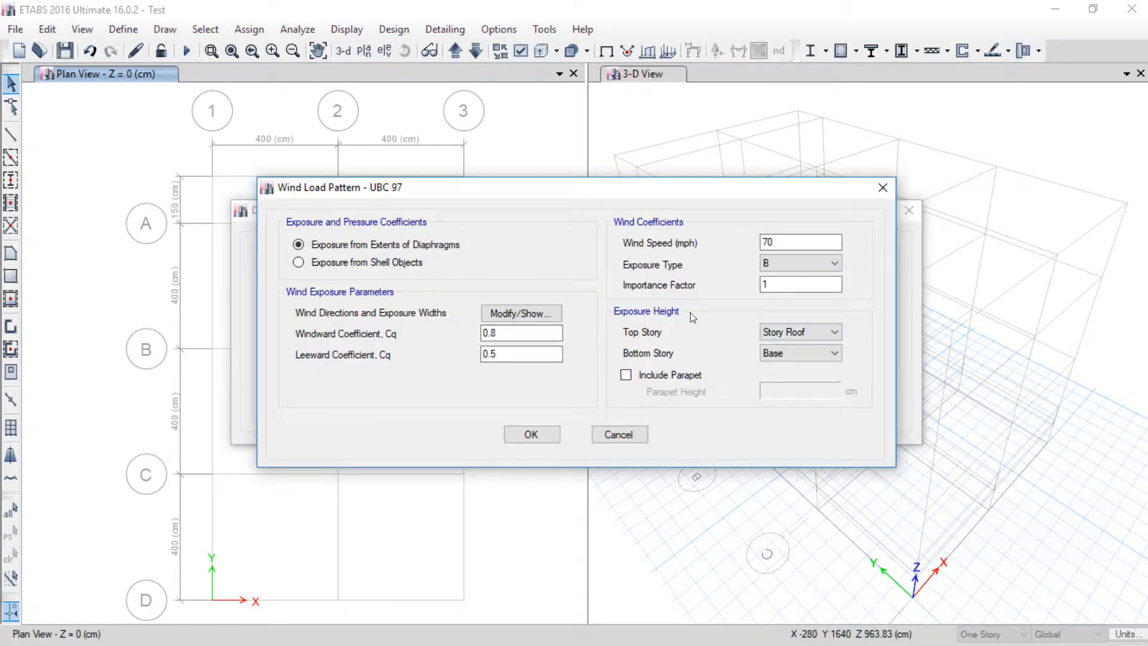
left_click(364, 263)
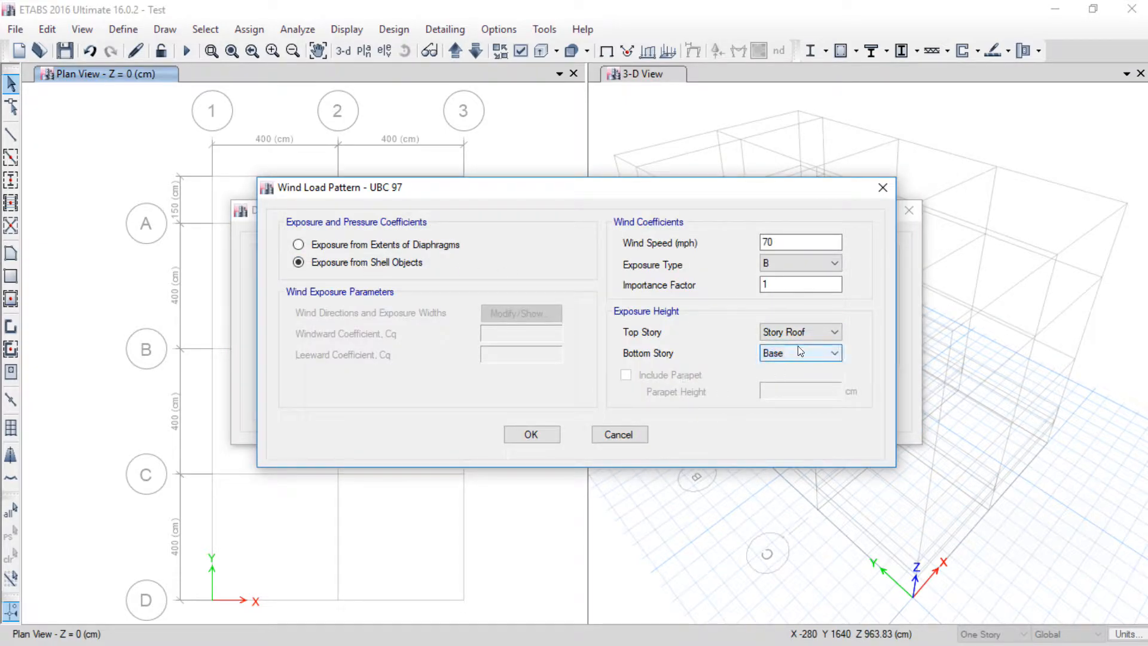
left_click(798, 352)
left_click(789, 401)
left_click(530, 434)
Step: Set the WindY+ pattern's bottom story to Story base and its exposure source to Exposure from Shell Objects
left_click(445, 348)
left_click(777, 319)
left_click(798, 352)
left_click(783, 401)
left_click(358, 263)
left_click(518, 434)
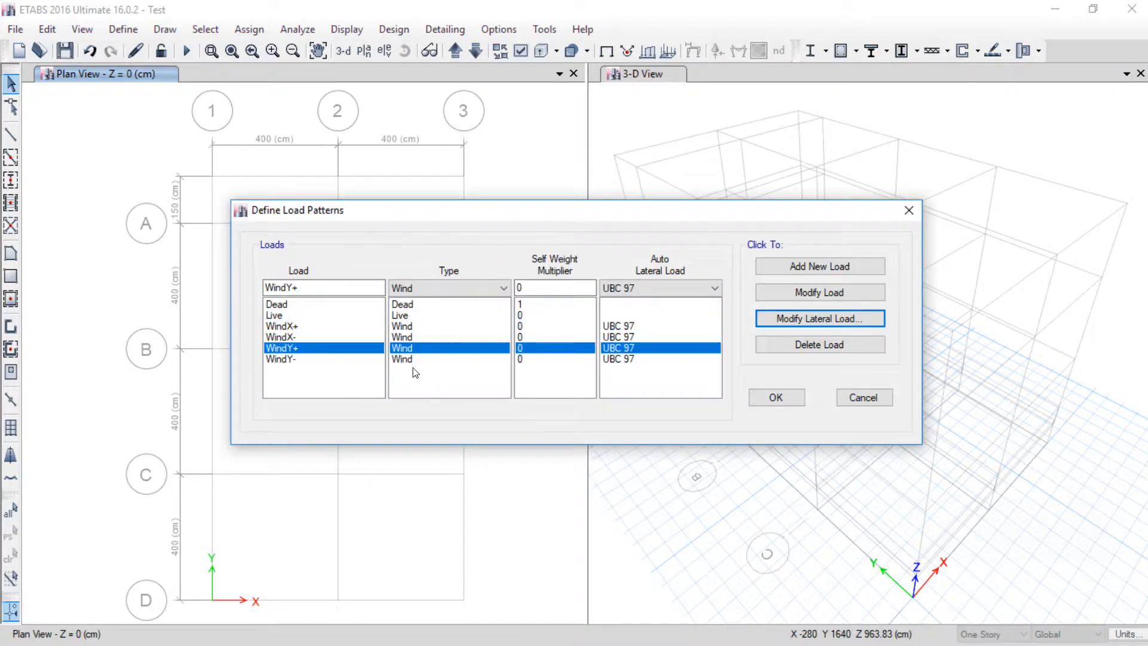
Step: Set the WindY- pattern to bottom story Story base, Exposure from Shell Objects and exposure type C
left_click(415, 359)
left_click(765, 317)
left_click(801, 353)
left_click(772, 401)
left_click(391, 263)
left_click(795, 263)
left_click(780, 287)
left_click(532, 435)
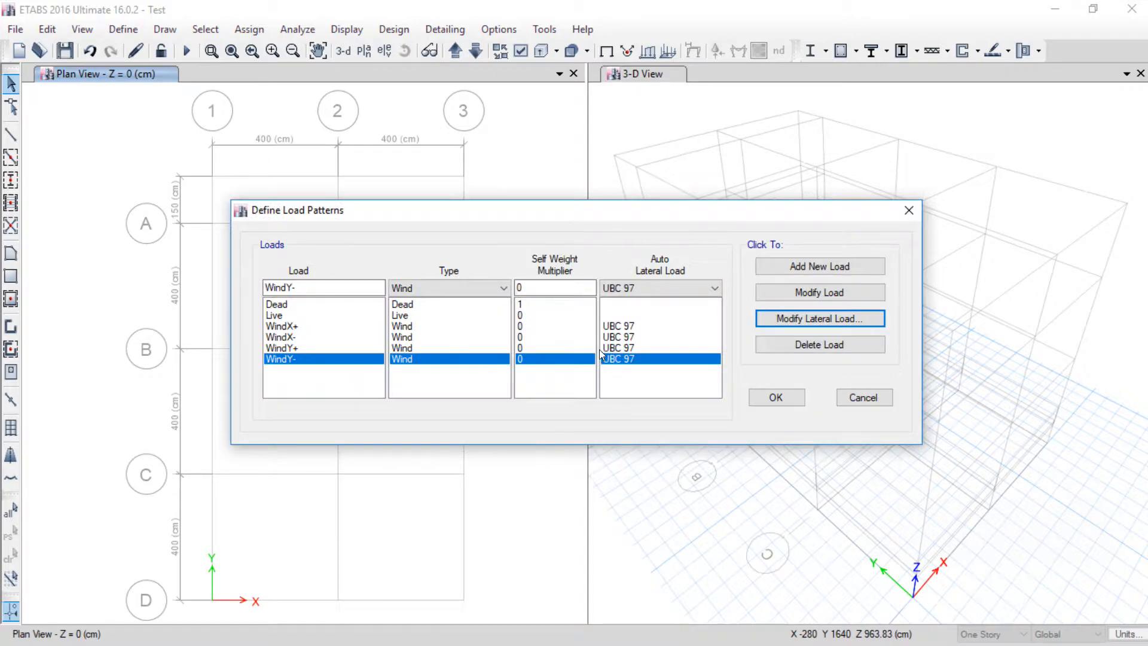
Step: Change the exposure type of the WindY+ pattern and confirm its wind parameters
left_click(660, 347)
left_click(819, 318)
left_click(799, 263)
left_click(785, 299)
left_click(529, 434)
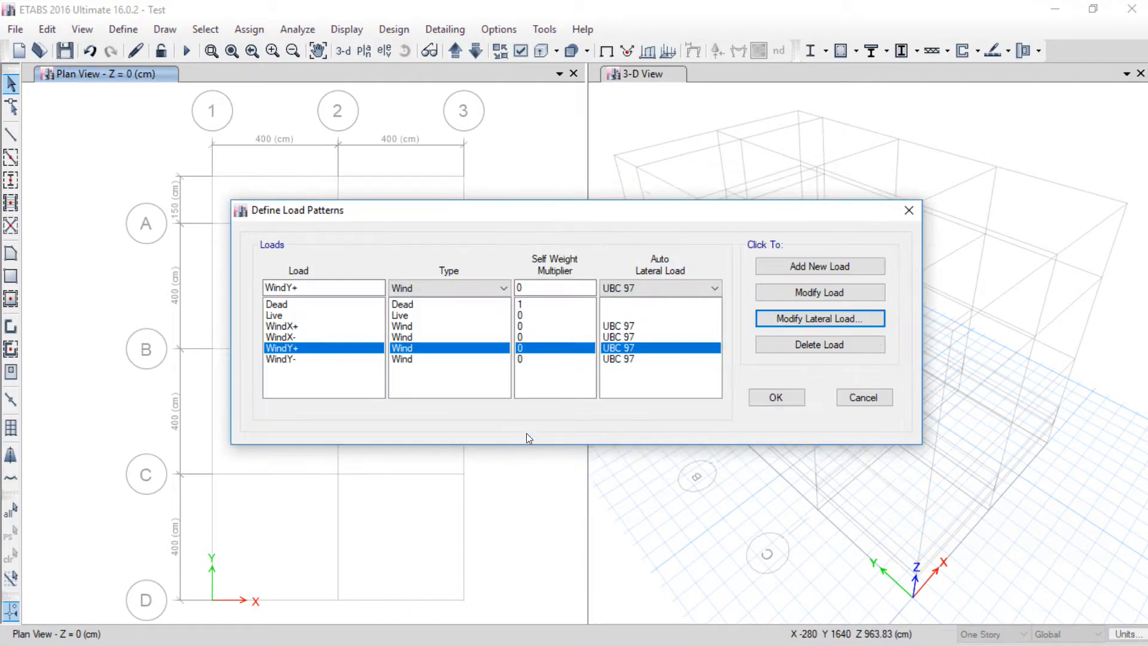
Step: Set the exposure type of the WindX- pattern to C and confirm its wind parameters
left_click(605, 336)
left_click(771, 317)
left_click(783, 263)
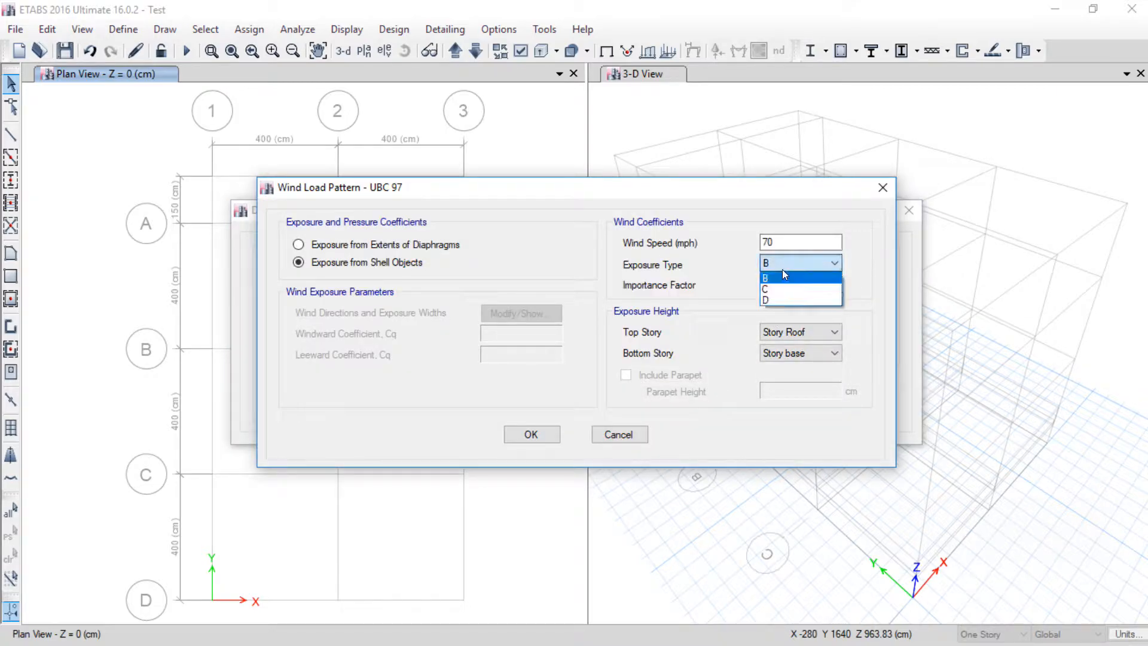
left_click(779, 294)
left_click(529, 434)
Step: Add a wind load pattern named Winddy with UBC 97 auto lateral load and open its wind parameters
left_click(321, 282)
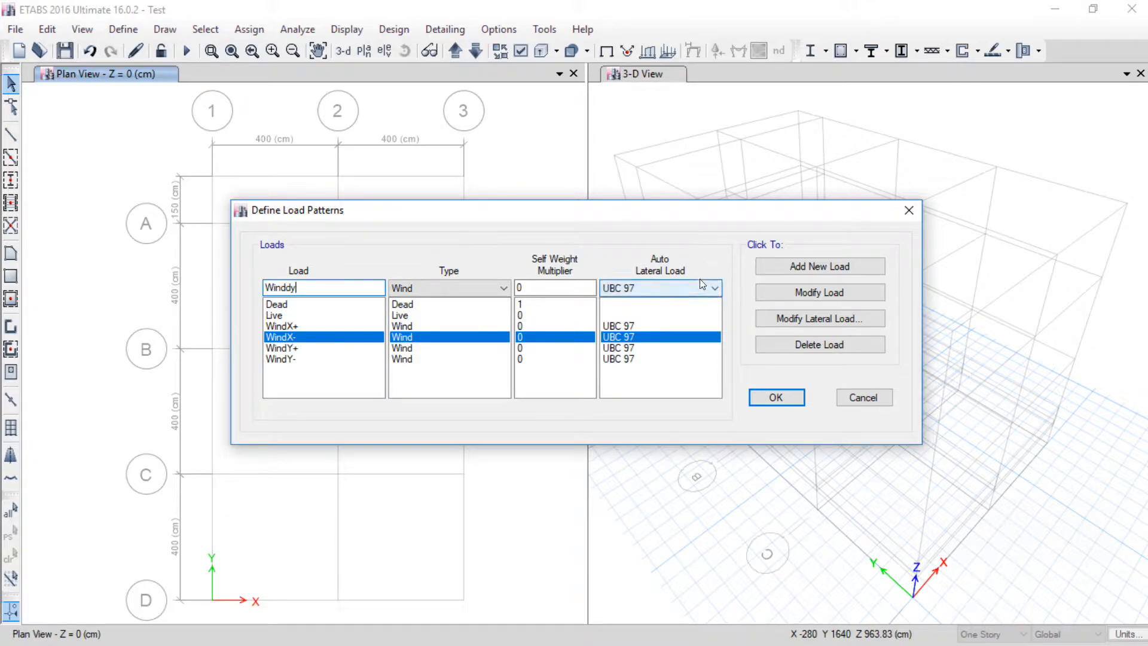
left_click(814, 264)
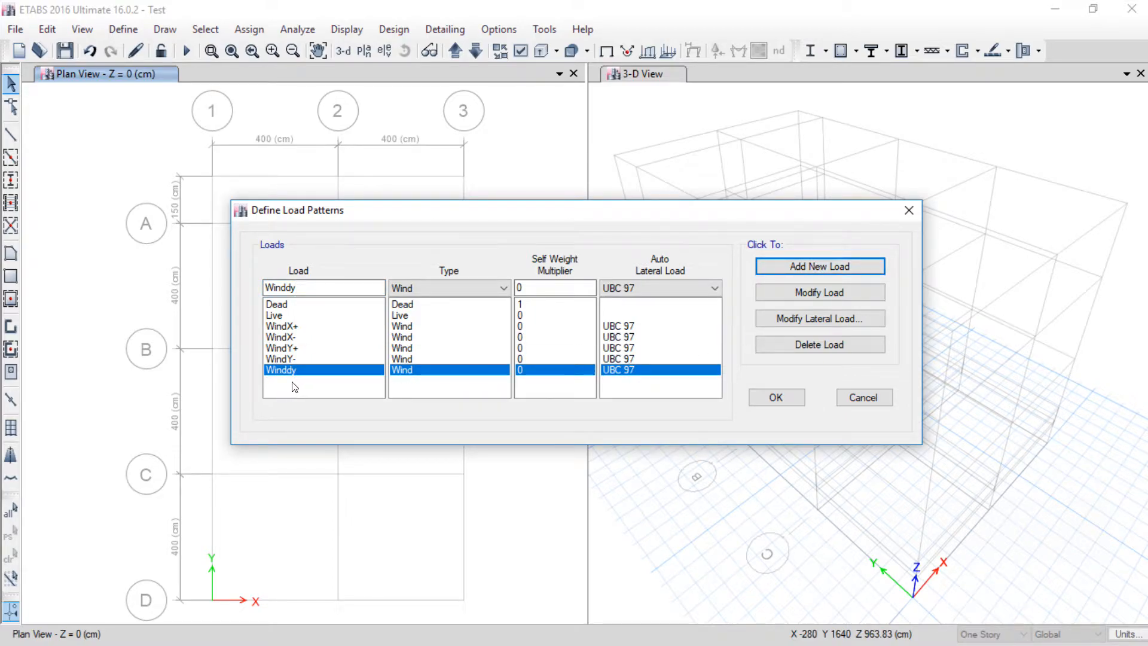
left_click(819, 319)
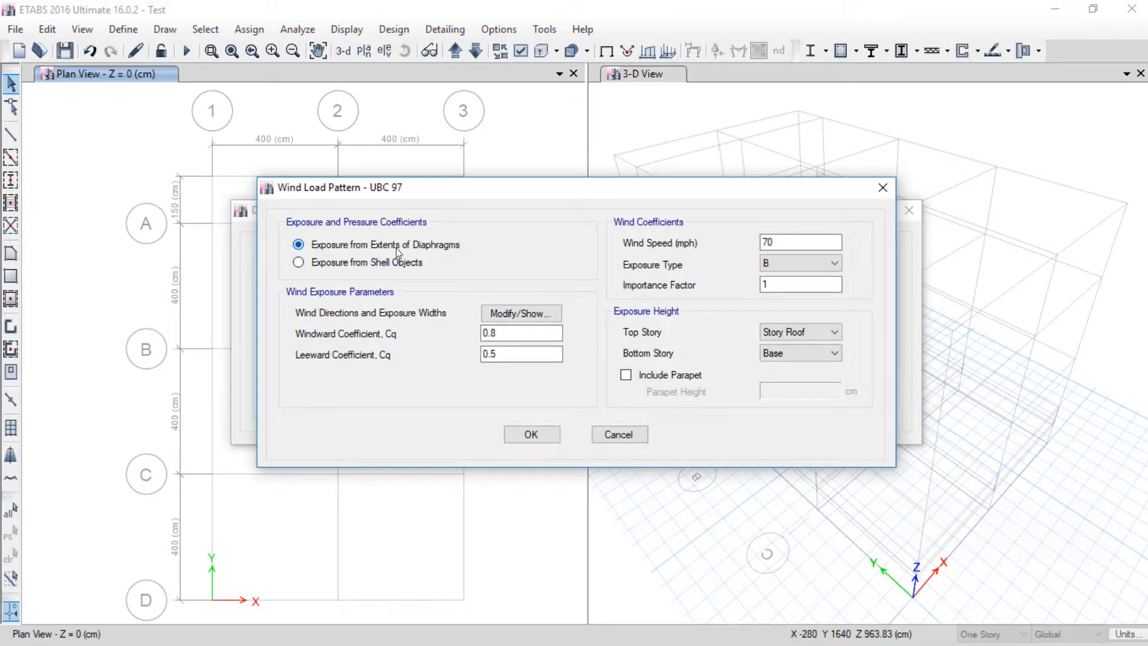
left_click(820, 515)
left_click_drag(380, 339, 517, 344)
left_click_drag(383, 362, 556, 364)
left_click_drag(297, 338, 369, 343)
left_click_drag(305, 362, 369, 377)
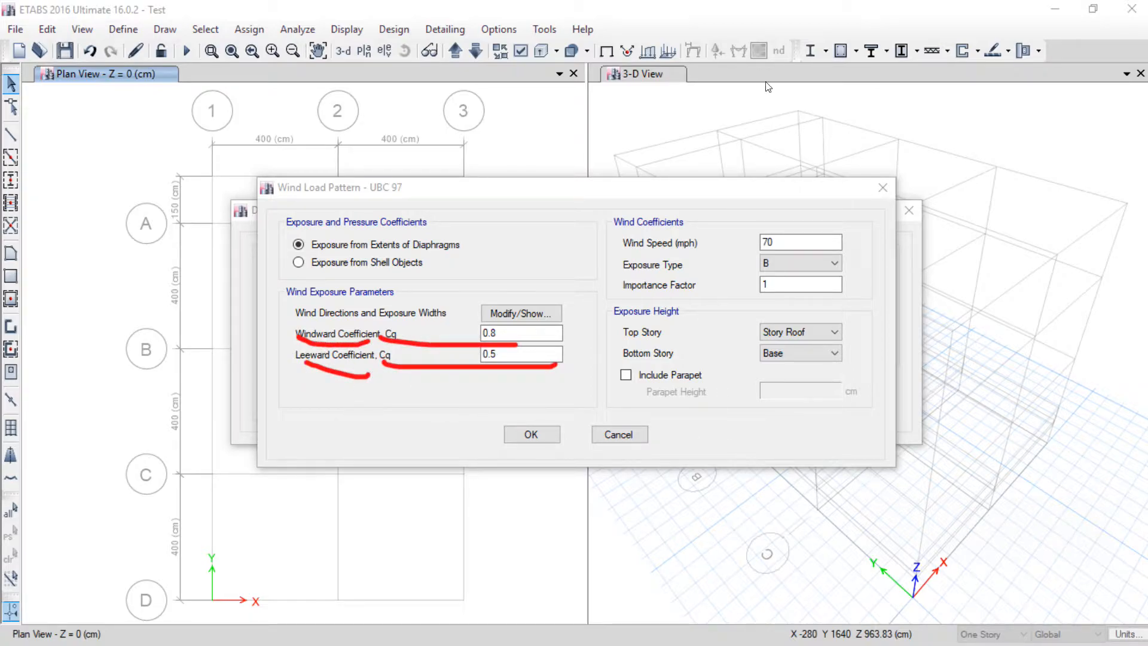
mouse_move(770, 64)
left_mouse_down()
mouse_move(783, 193)
mouse_move(894, 65)
mouse_move(771, 66)
left_mouse_up()
left_click_drag(638, 128, 707, 133)
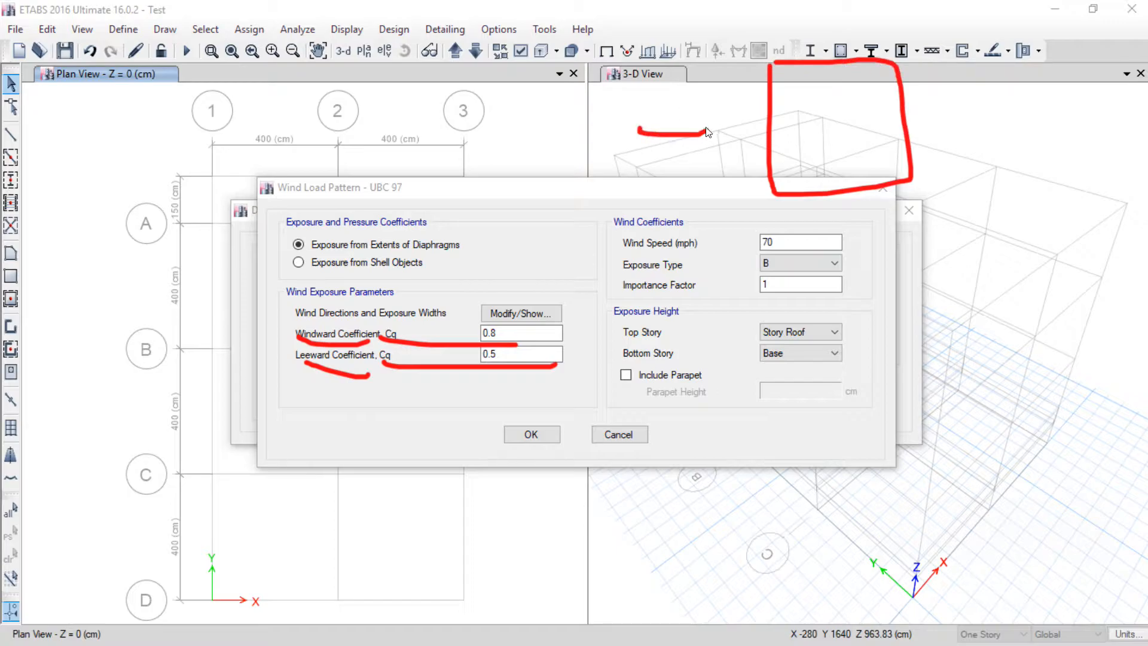
left_click(600, 164)
mouse_move(574, 137)
left_mouse_down()
mouse_move(636, 174)
mouse_move(618, 146)
left_mouse_up()
mouse_move(900, 106)
left_mouse_down()
mouse_move(948, 96)
mouse_move(961, 119)
left_mouse_up()
left_click_drag(912, 160, 951, 148)
mouse_move(1030, 95)
left_mouse_down()
mouse_move(1016, 133)
mouse_move(1033, 96)
mouse_move(1095, 111)
mouse_move(1079, 130)
left_mouse_up()
left_click(1064, 124)
left_click_drag(1086, 85, 1102, 77)
left_click_drag(822, 266, 825, 286)
left_click_drag(814, 269, 836, 272)
left_click_drag(870, 200, 864, 267)
mouse_move(804, 19)
left_mouse_down()
mouse_move(797, 34)
mouse_move(828, 29)
left_mouse_up()
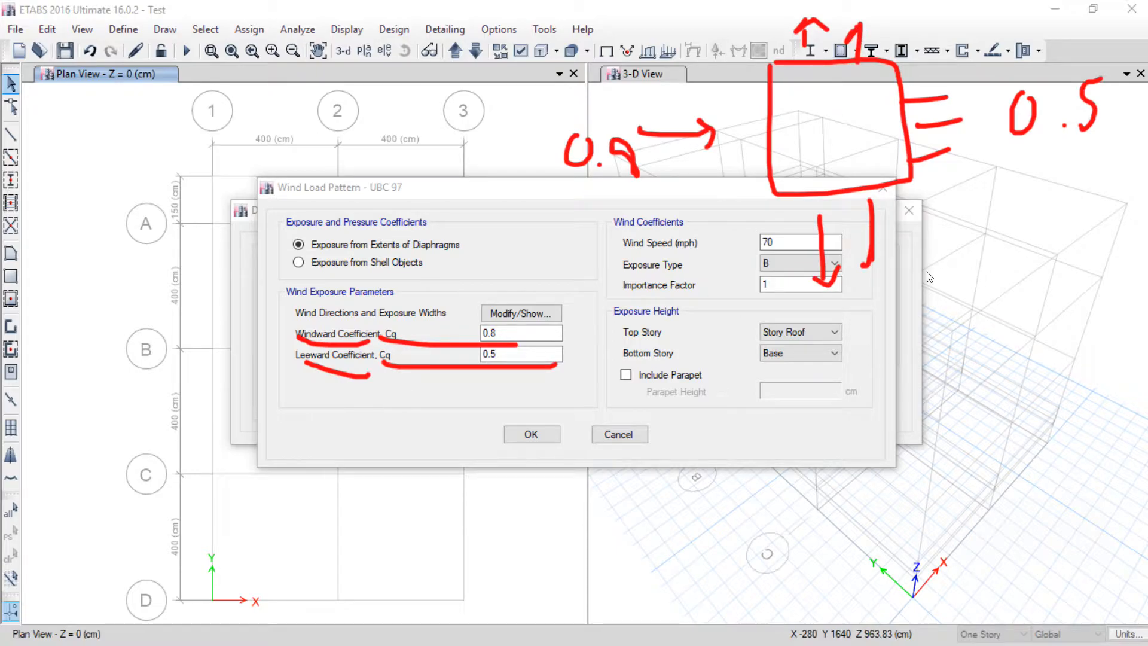
left_click_drag(852, 31, 887, 27)
left_click_drag(890, 7, 954, 22)
left_click(935, 32)
left_click_drag(416, 248, 459, 229)
mouse_move(667, 403)
left_mouse_down()
mouse_move(829, 367)
mouse_move(807, 346)
left_mouse_up()
left_click_drag(908, 2, 851, 25)
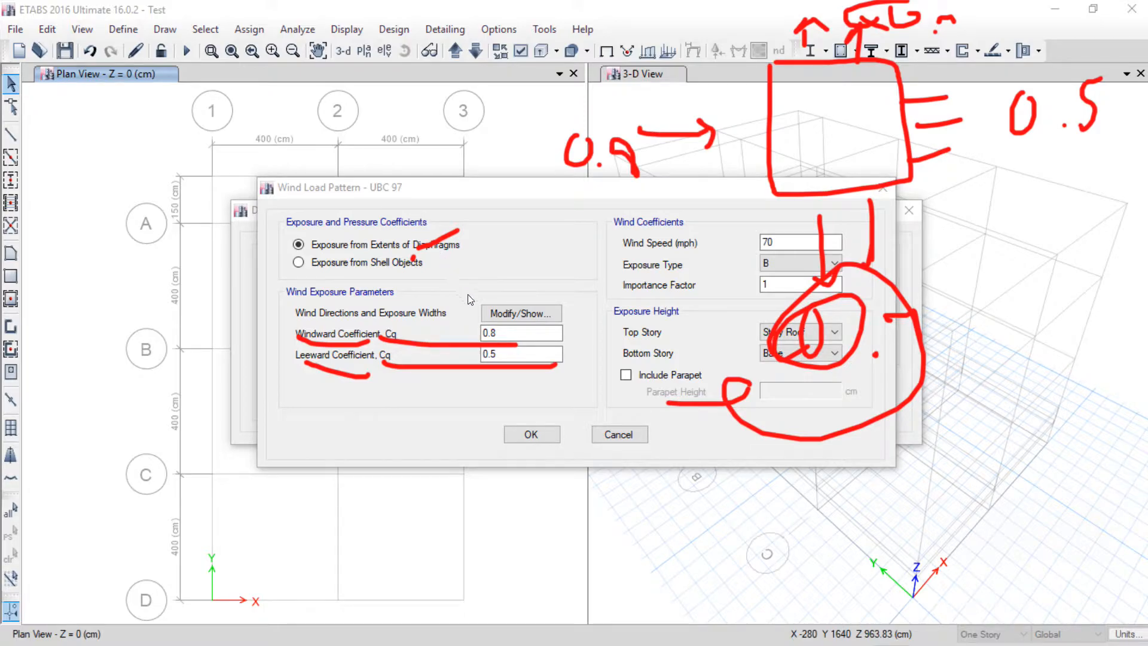
left_click_drag(305, 265, 272, 285)
mouse_move(912, 309)
left_mouse_down()
mouse_move(864, 399)
mouse_move(897, 318)
left_mouse_up()
key("Escape")
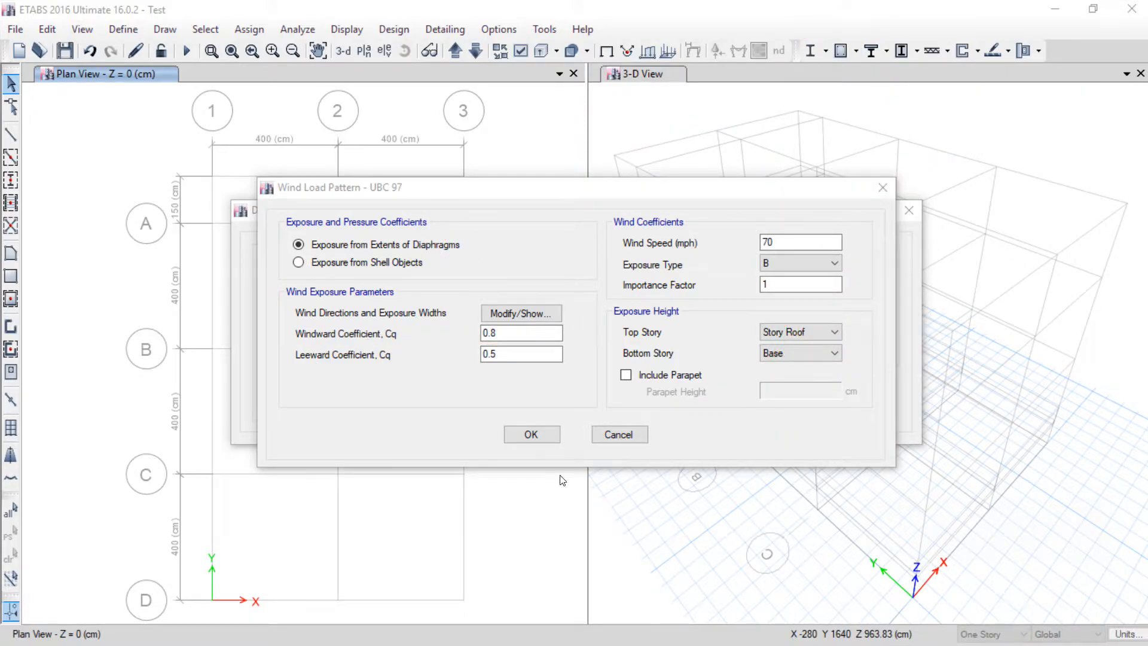
Step: Set the Winddy pattern's bottom story to Story base and confirm its wind parameters and the load patterns
left_click(507, 435)
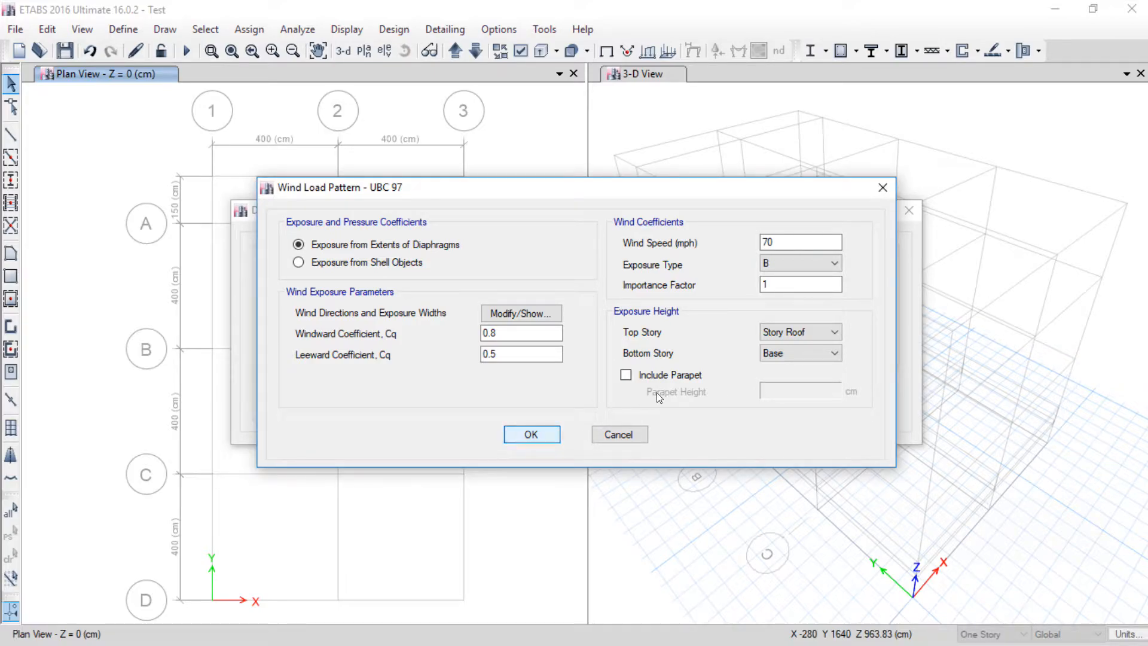
left_click(833, 352)
left_click(780, 400)
left_click(547, 439)
left_click(756, 397)
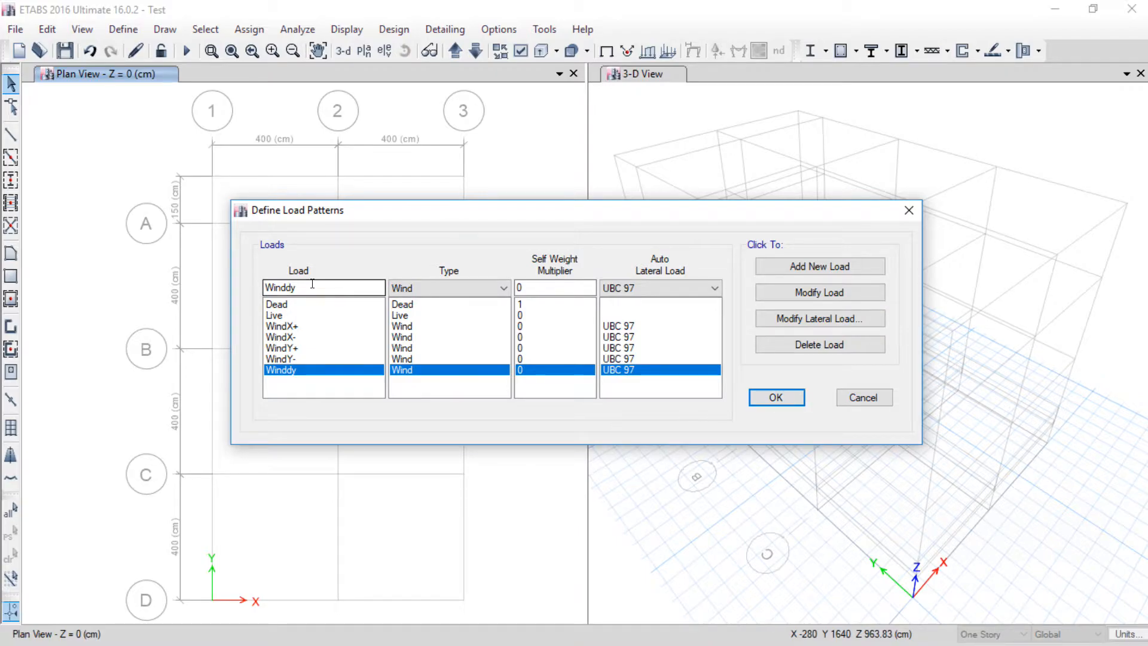
double_click(293, 288)
left_click(777, 395)
Step: Add a load pattern named WindX+ of type Wind with self weight multiplier 0 and UBC 97 auto lateral load
left_click(123, 29)
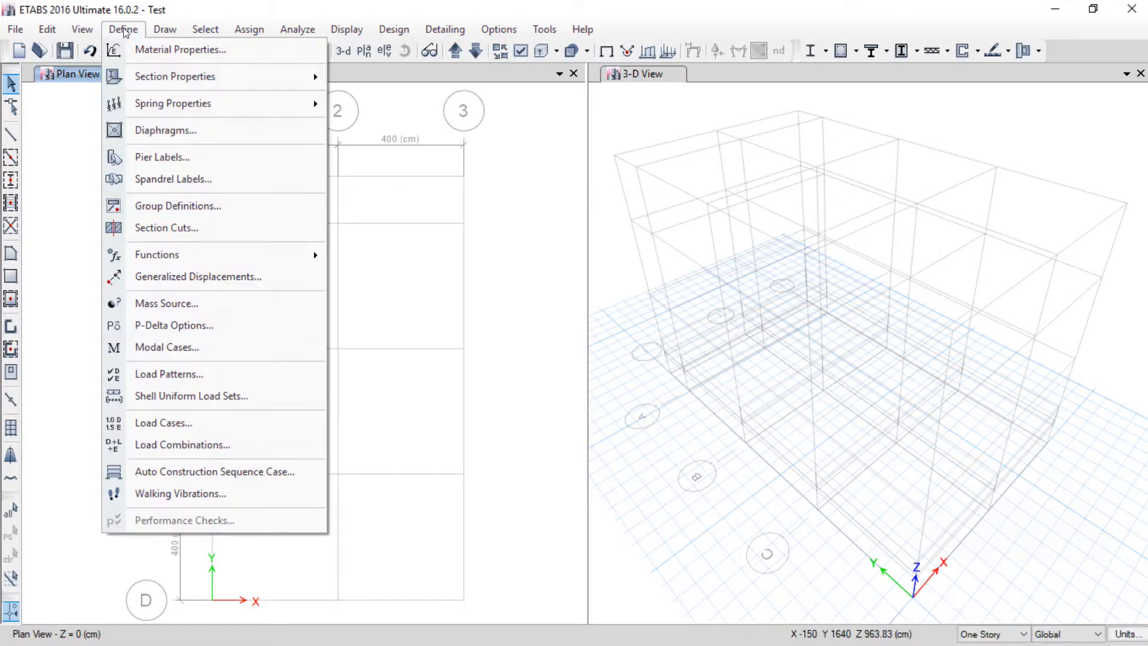
left_click(198, 373)
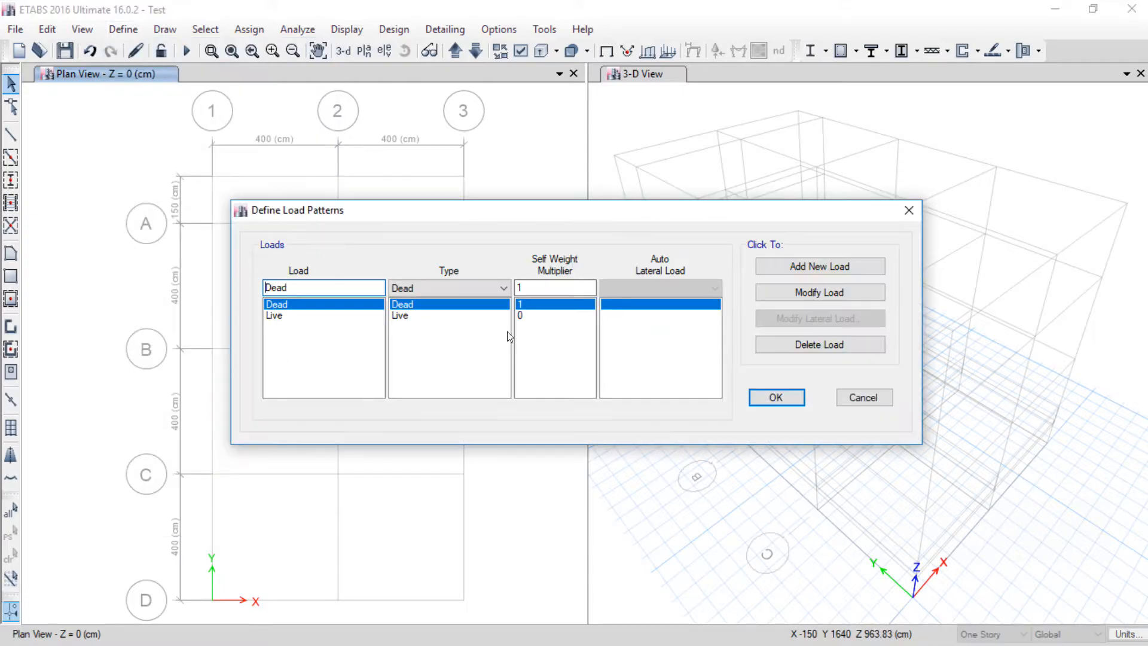
double_click(351, 286)
type("WindX+")
left_click(454, 288)
left_click(422, 389)
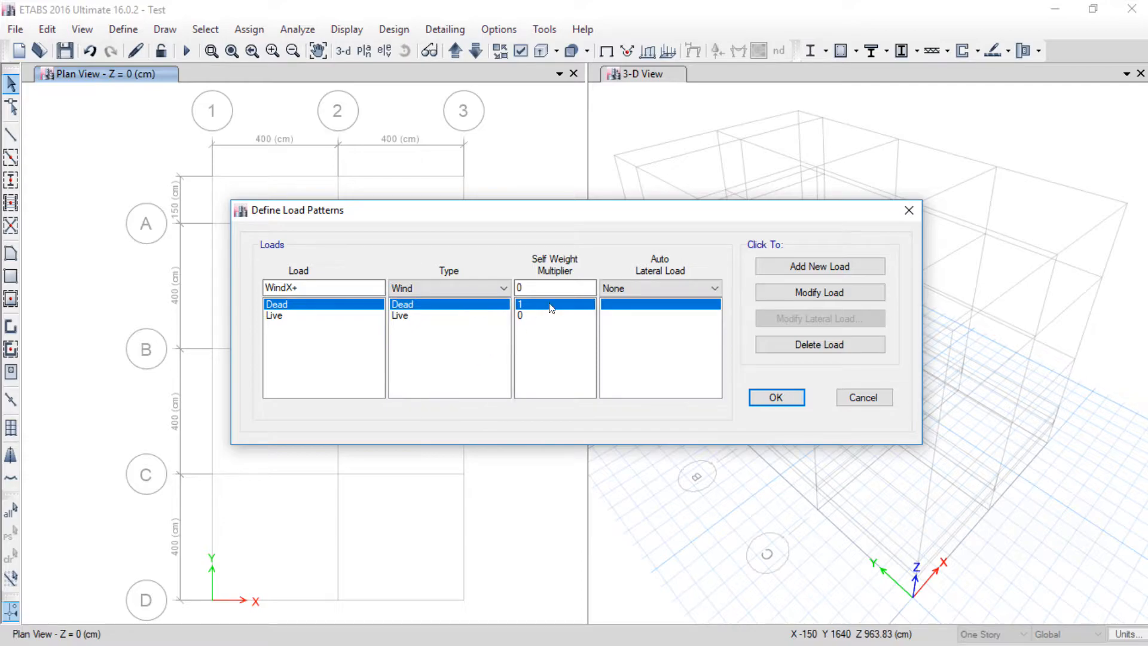
left_click(620, 285)
left_click(625, 544)
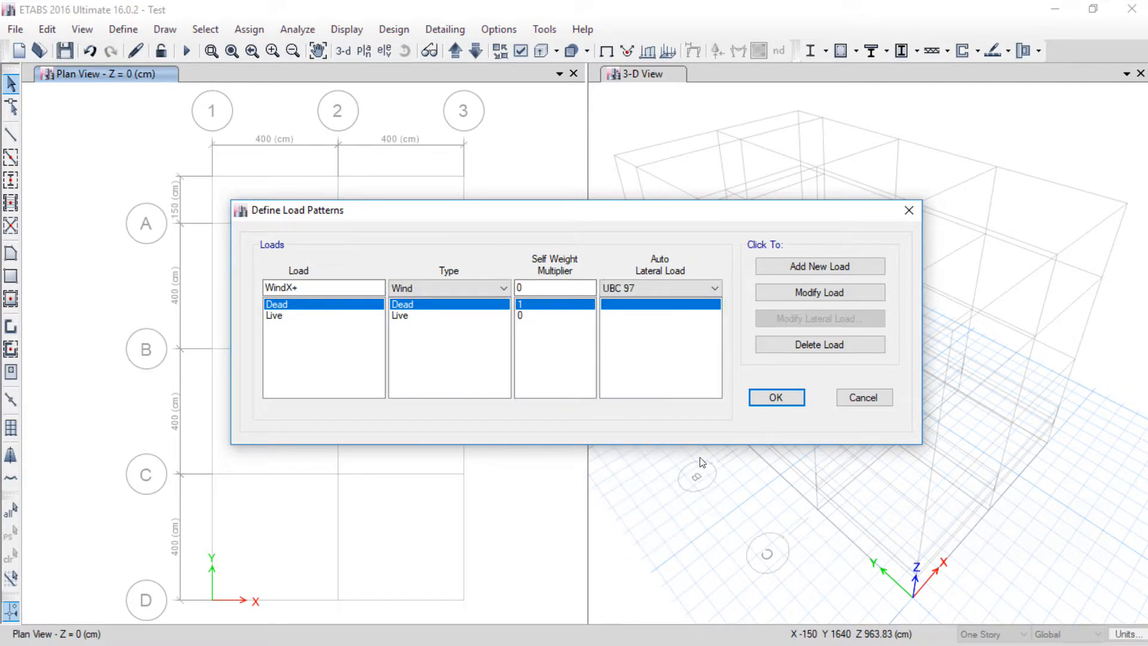
left_click(784, 273)
Step: Add the WindX- and WindY+ load patterns as Wind type with UBC 97 auto lateral load
left_click(310, 286)
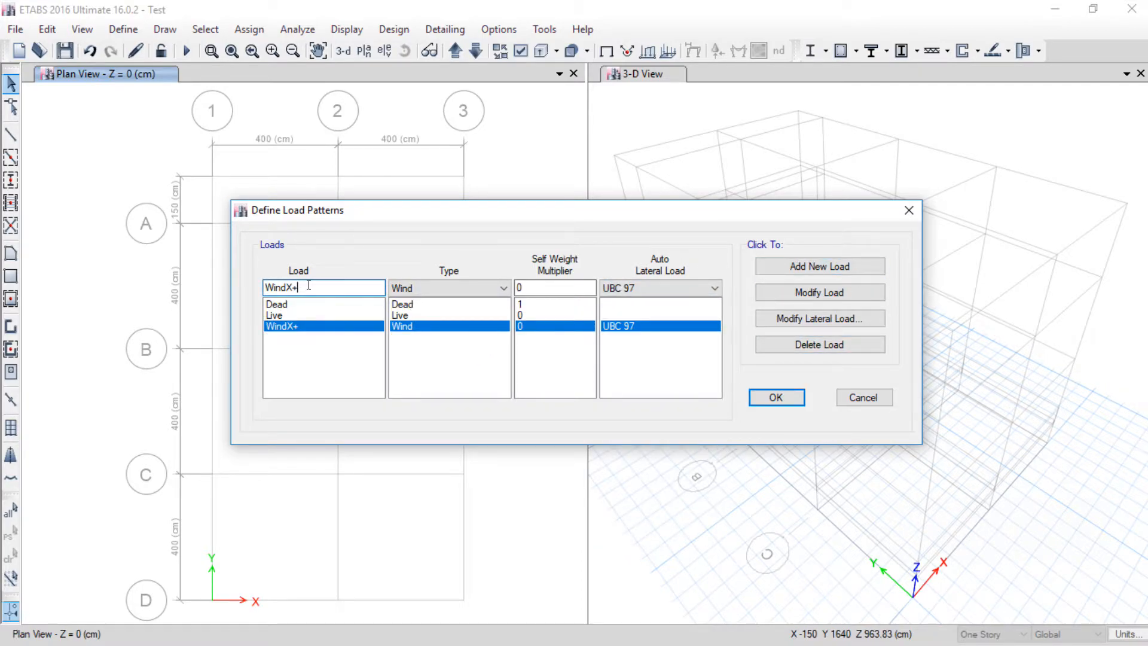
left_click(619, 287)
left_click(765, 270)
left_click(765, 270)
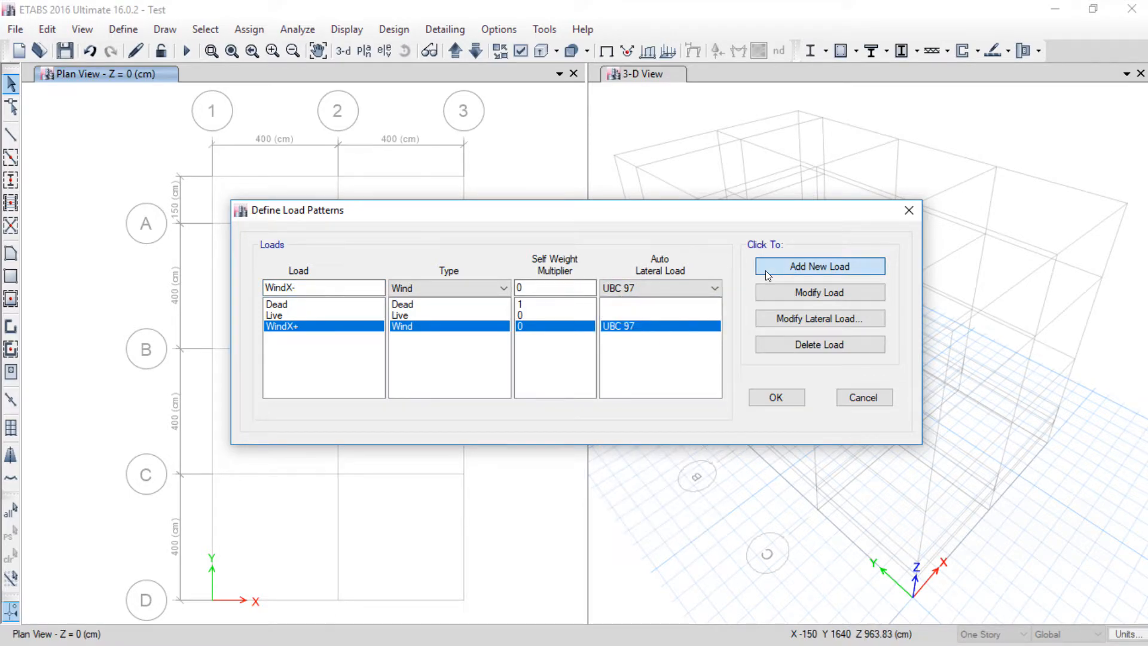
left_click(347, 288)
type("Y+")
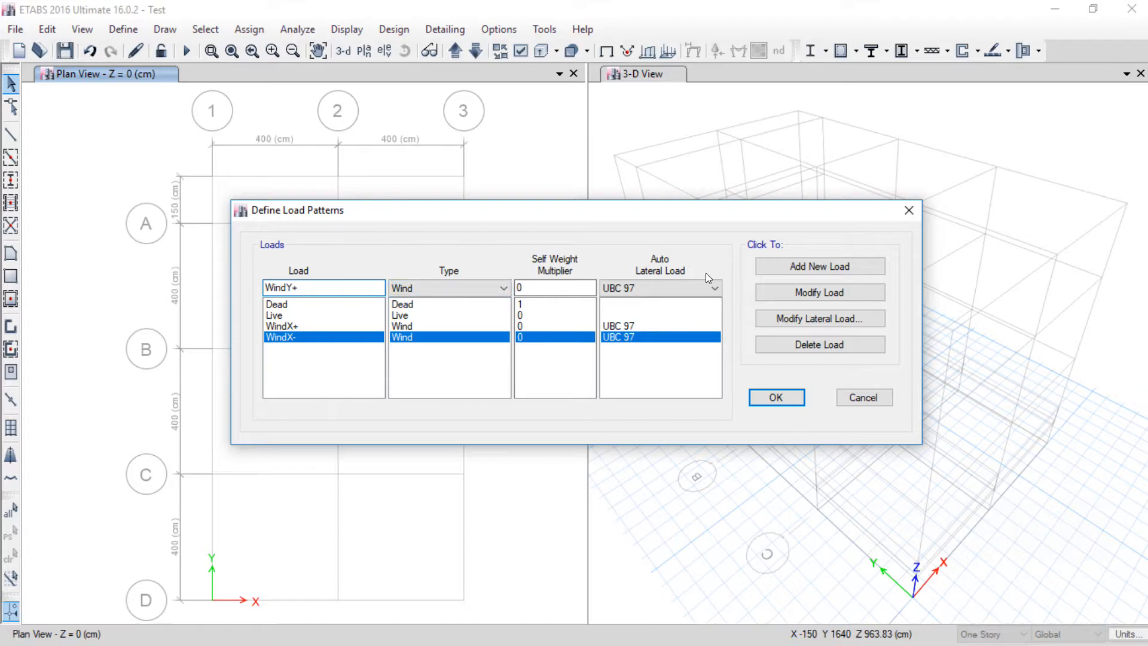
left_click(819, 266)
Step: Add the WindY- and Winddy load patterns as Wind type with UBC 97 auto lateral load
left_click(340, 281)
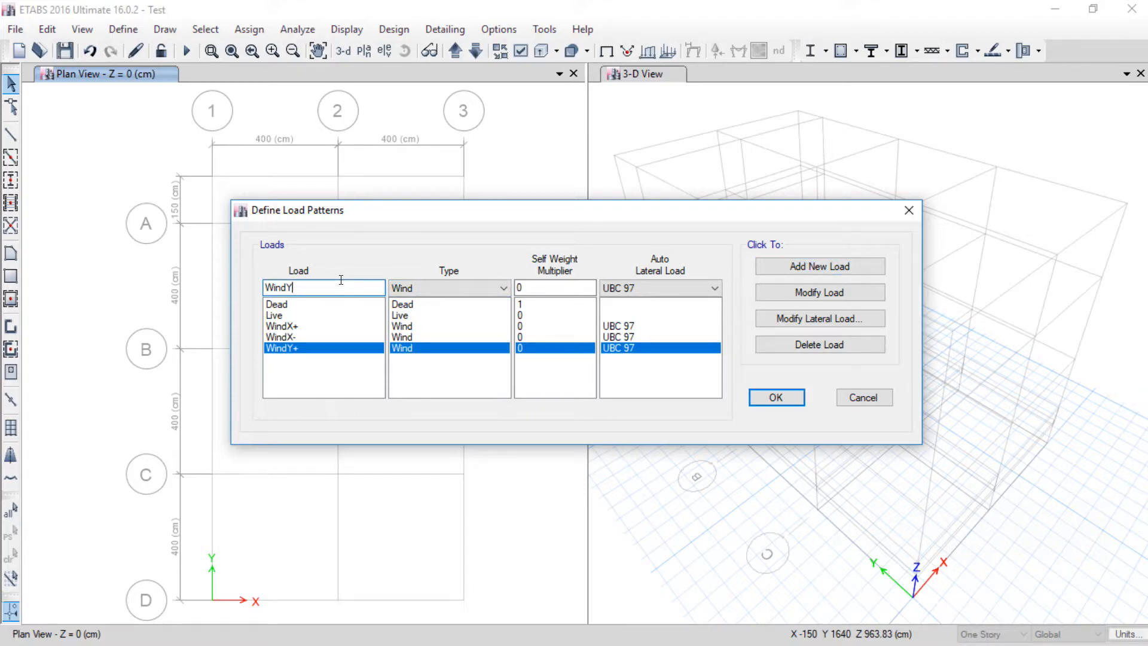
left_click(819, 266)
left_click(321, 283)
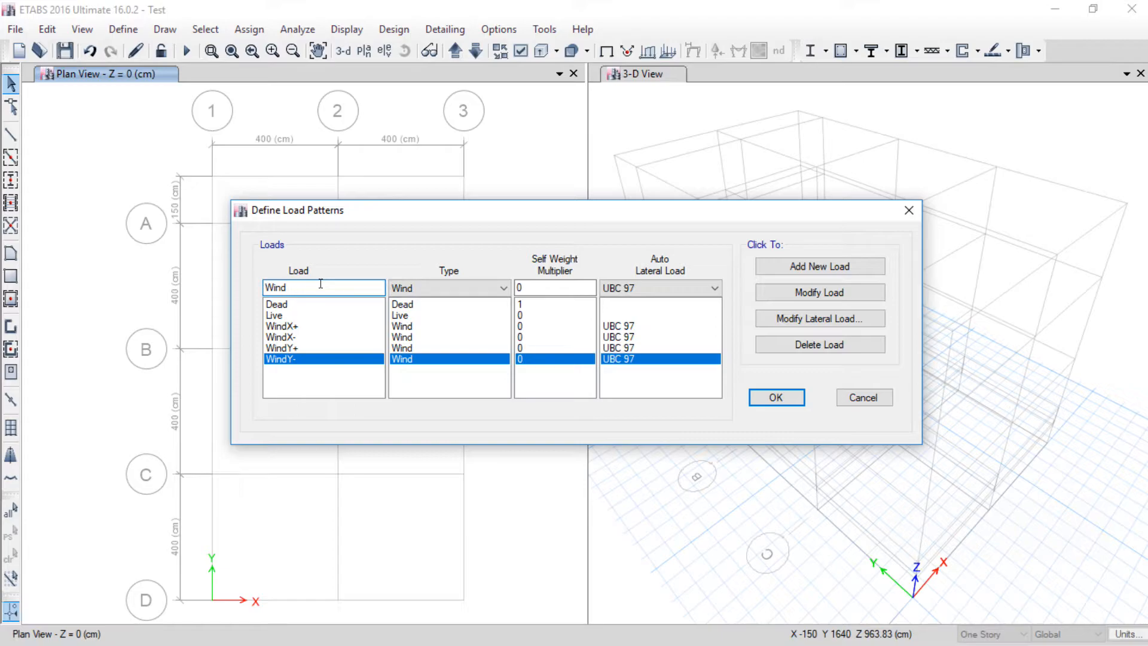
left_click(812, 268)
Step: Set the WindX+ pattern to Exposure from Shell Objects, bottom story Story base and exposure type C
left_click(649, 316)
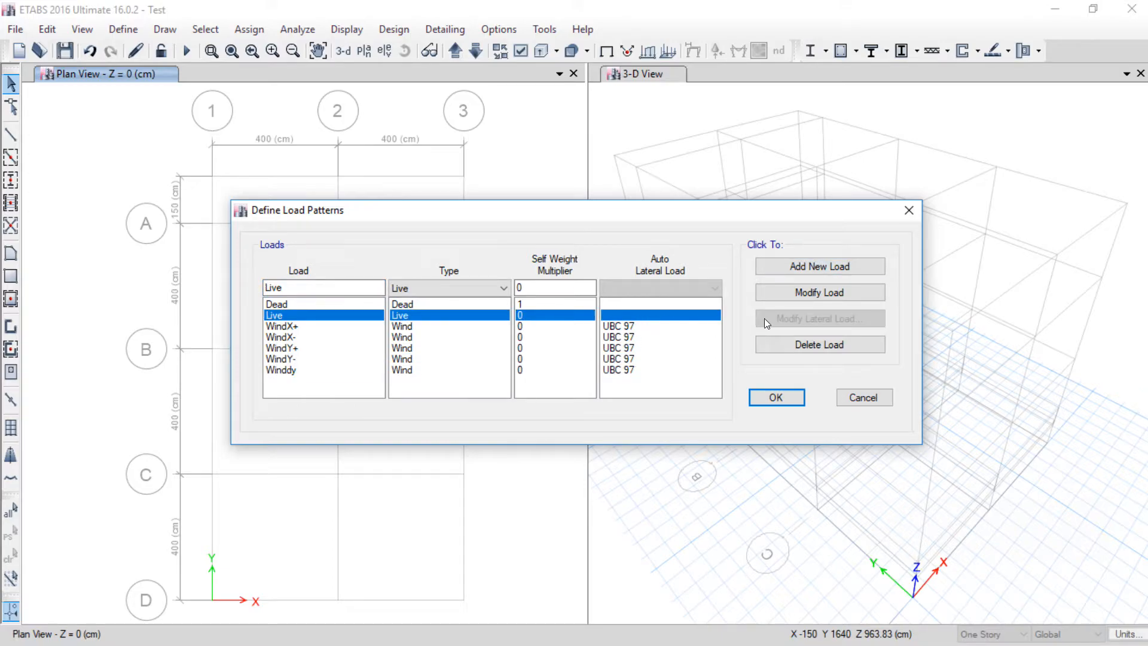
left_click(682, 326)
left_click(758, 321)
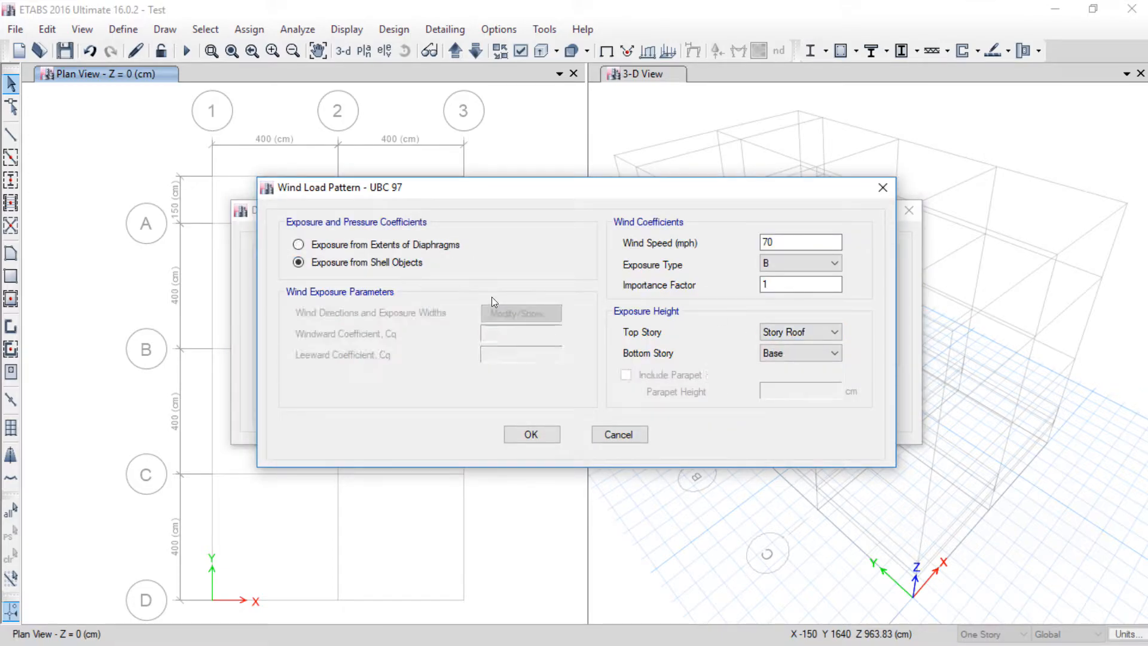
left_click(815, 352)
left_click(775, 399)
left_click(783, 264)
left_click(780, 290)
left_click(530, 434)
Step: Set the WindX- pattern to exposure type C, bottom story Story base and Exposure from Shell Objects
left_click(665, 338)
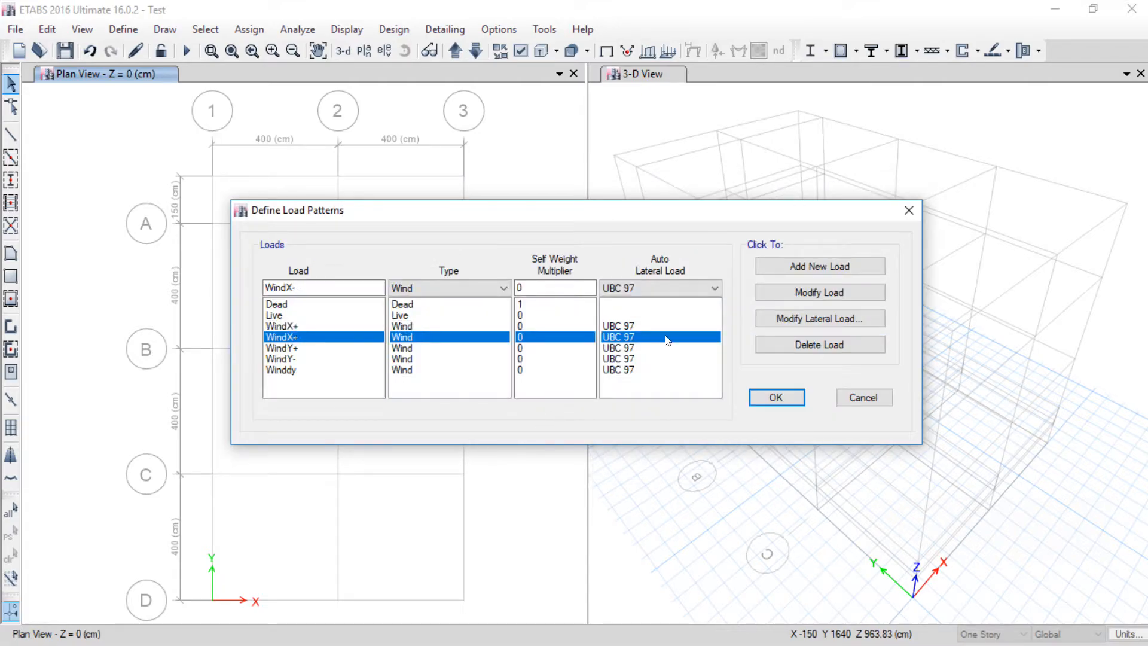
left_click(777, 317)
left_click(801, 263)
left_click(777, 290)
left_click(801, 352)
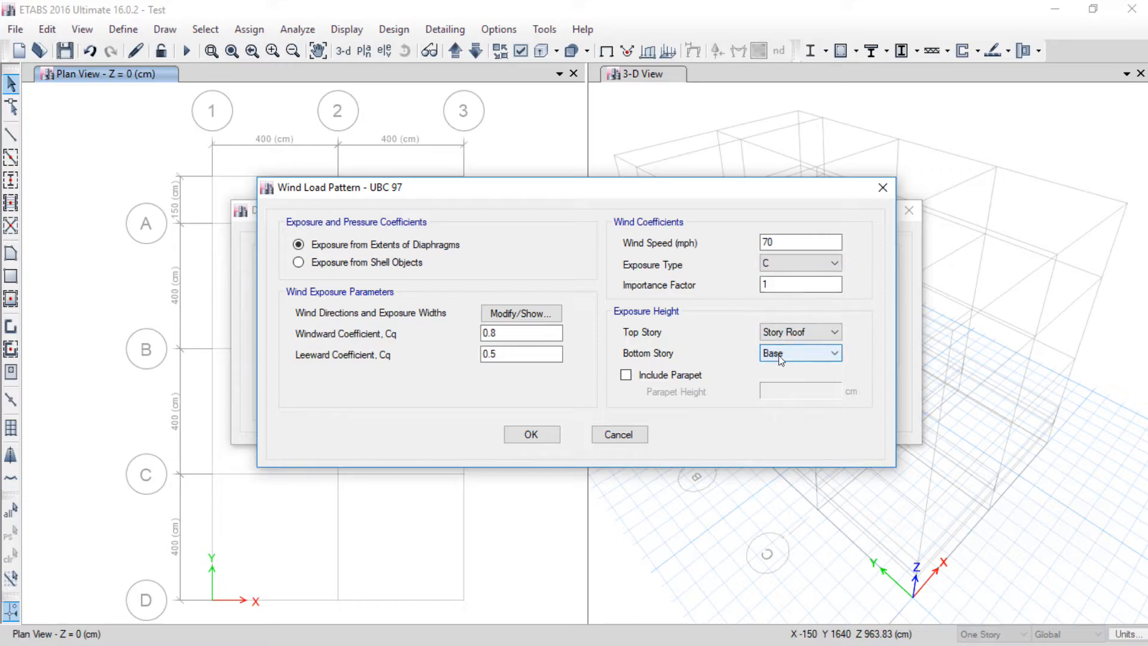
left_click(777, 389)
left_click(801, 353)
left_click(780, 400)
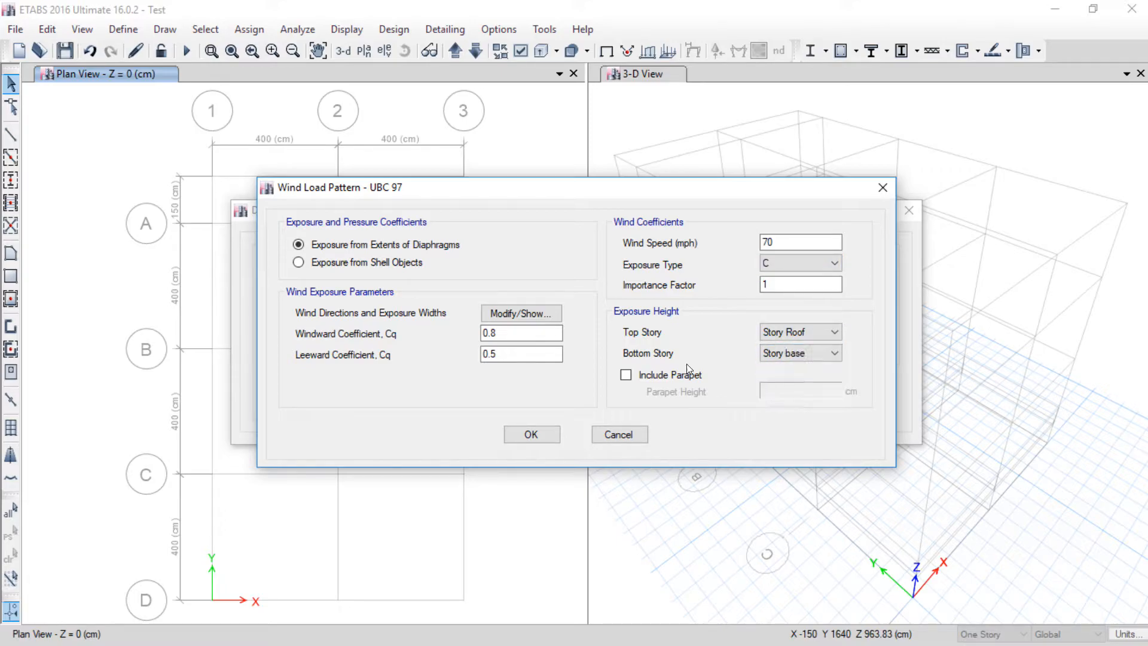
left_click(407, 267)
left_click(531, 434)
Step: Set the WindY+ pattern to bottom story Story base, exposure type C and Exposure from Shell Objects
left_click(637, 348)
left_click(787, 323)
left_click(795, 353)
left_click(771, 394)
left_click(787, 270)
left_click(779, 285)
left_click(298, 261)
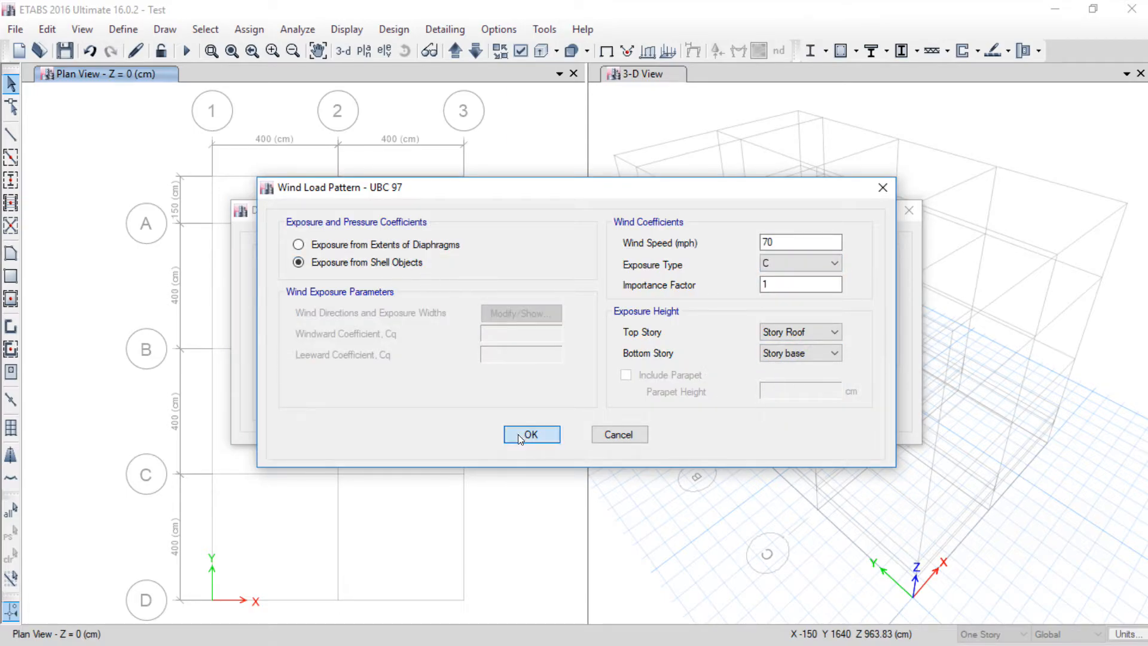
left_click(530, 434)
Step: Set the WindY- pattern to exposure type C, bottom story Story base and Exposure from Shell Objects
left_click(640, 360)
left_click(783, 322)
left_click(800, 263)
left_click(777, 285)
left_click(795, 353)
left_click(790, 404)
left_click(385, 266)
left_click(537, 432)
Step: Set the Winddy pattern to bottom story Story base and exposure type C, and confirm all load patterns
left_click(640, 370)
left_click(772, 321)
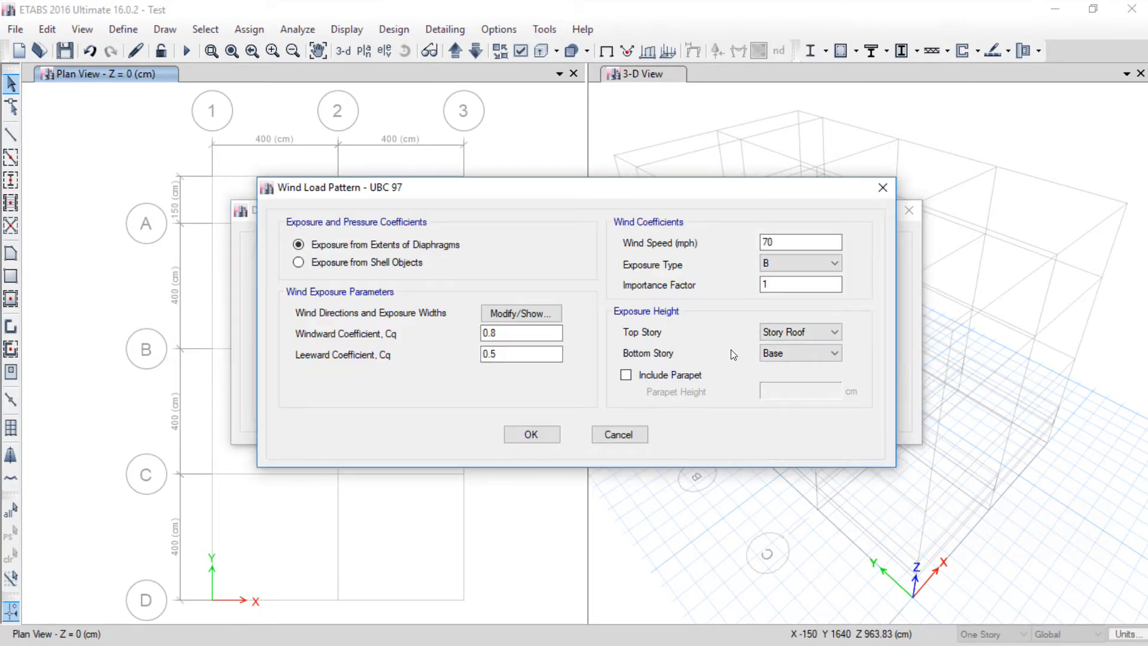
left_click(799, 353)
left_click(792, 403)
left_click(800, 263)
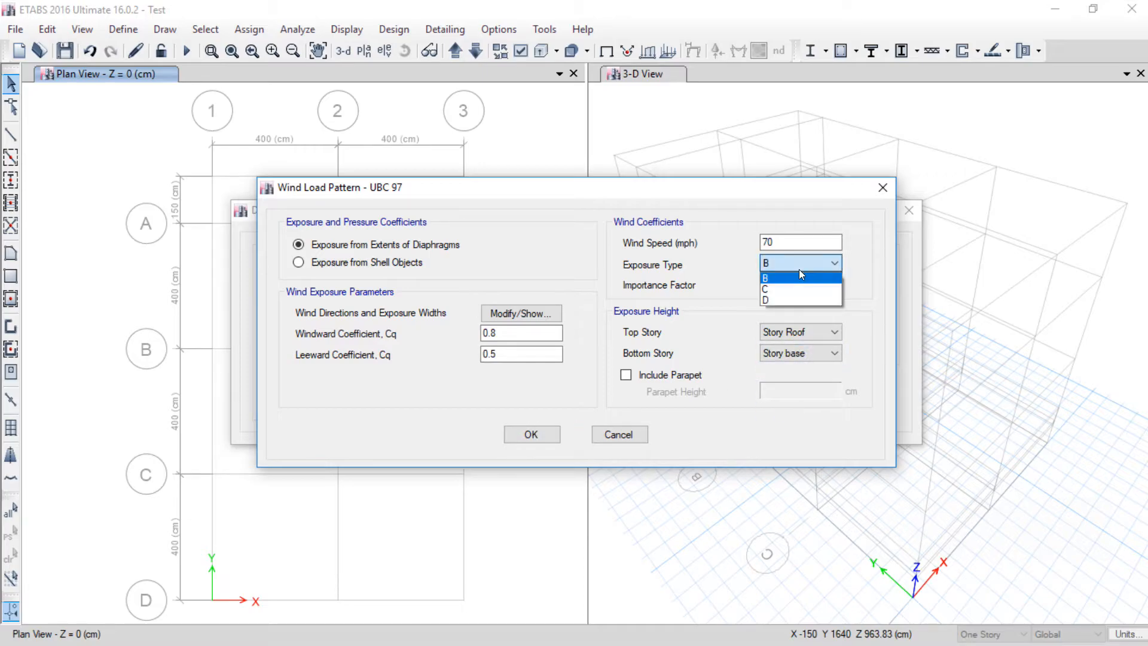
left_click(790, 290)
left_click(530, 433)
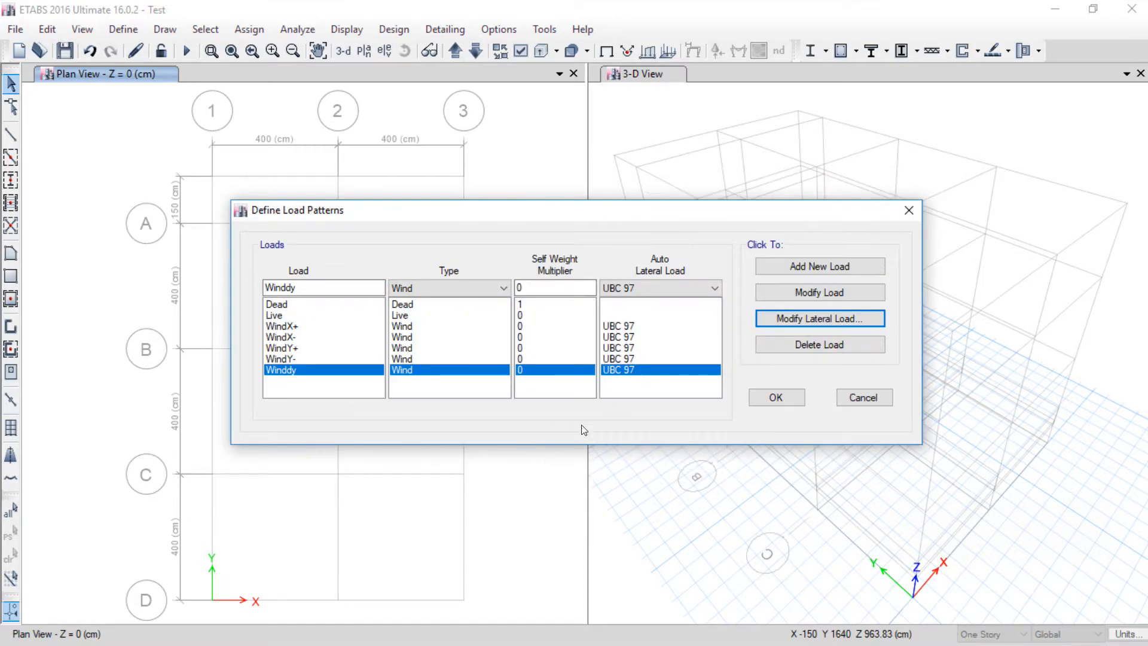
left_click(779, 397)
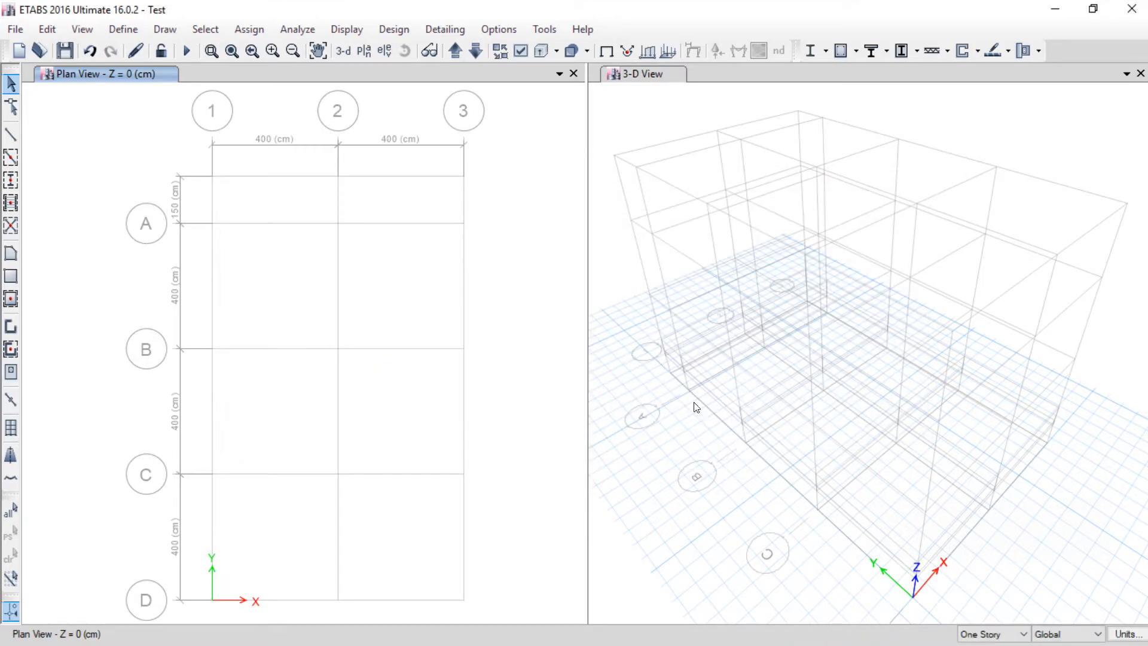
Step: Open the load combinations and examine the load name and scale factor settings of a new combination without adding it
left_click(121, 28)
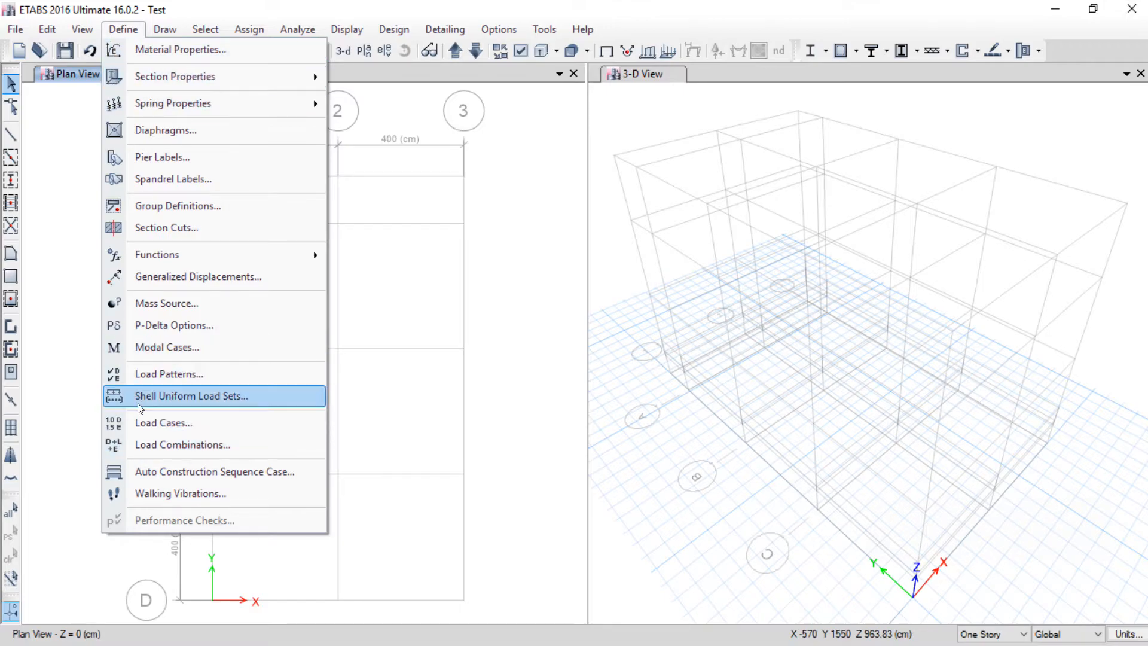
left_click(153, 449)
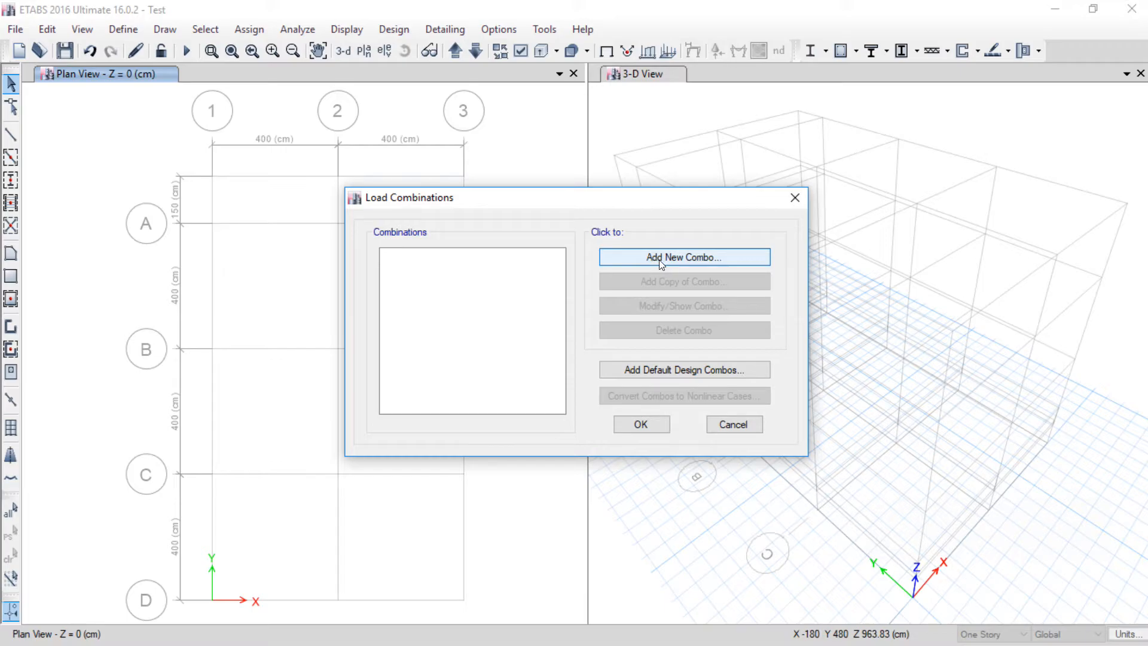
left_click(661, 262)
left_click(630, 337)
left_click(630, 339)
left_click(627, 337)
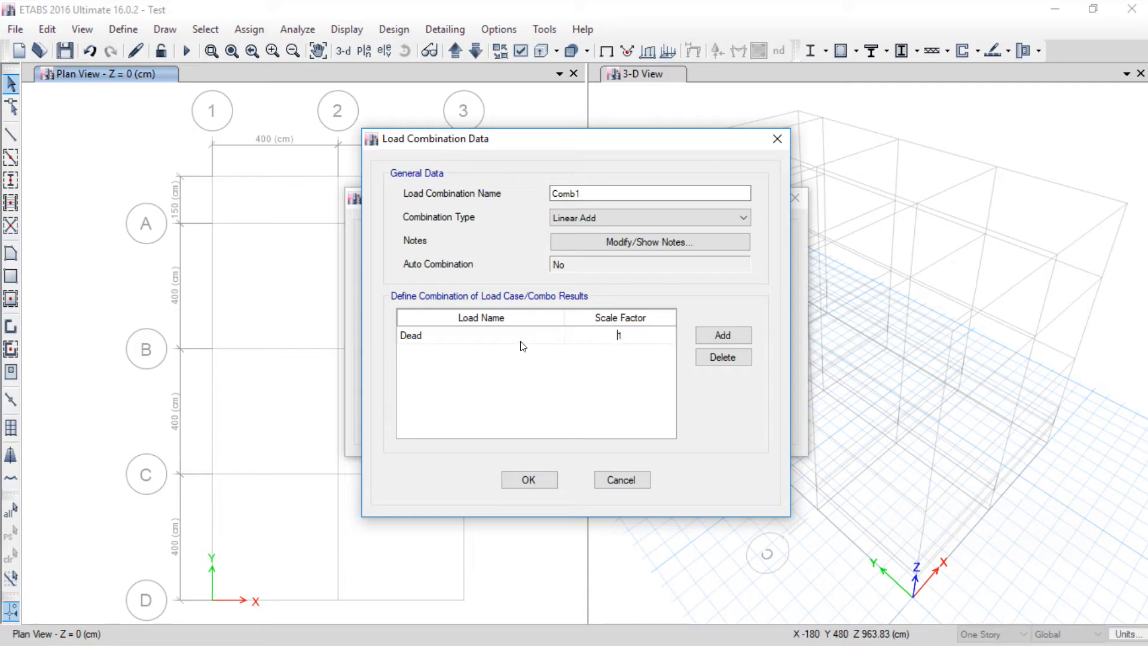
left_click(609, 485)
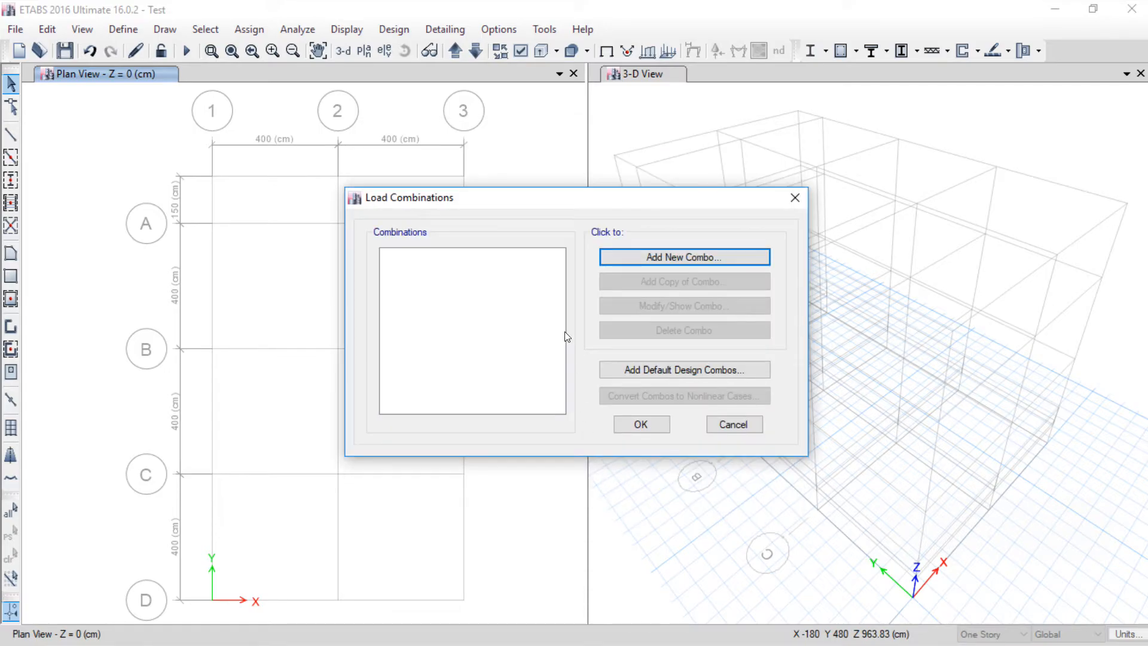
left_click(642, 257)
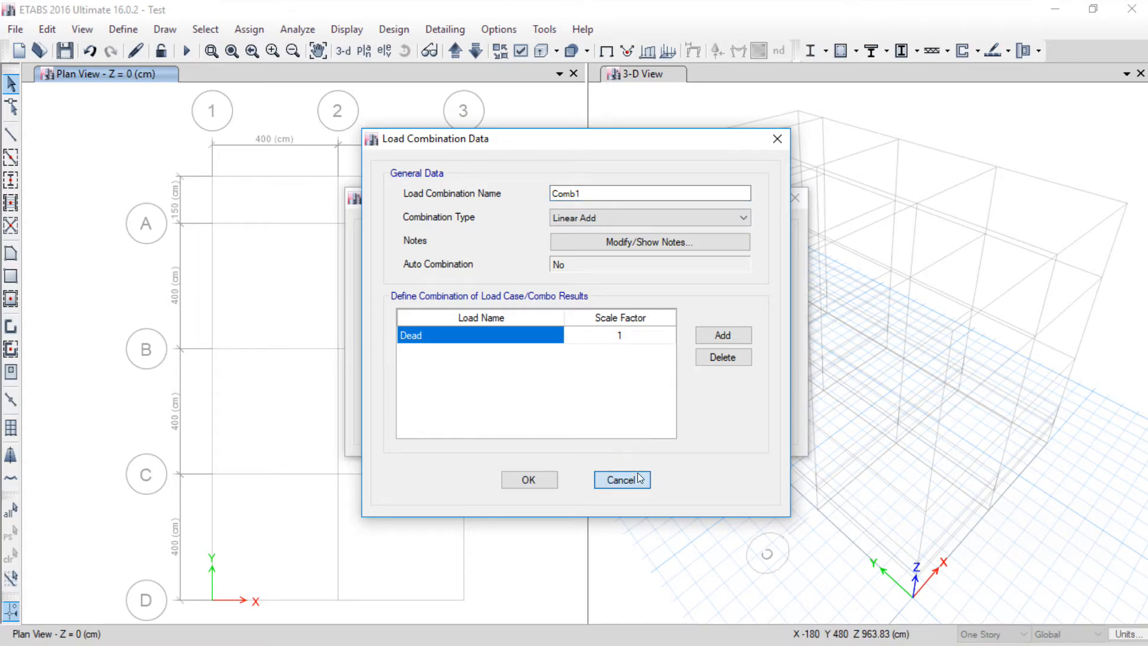
left_click(619, 481)
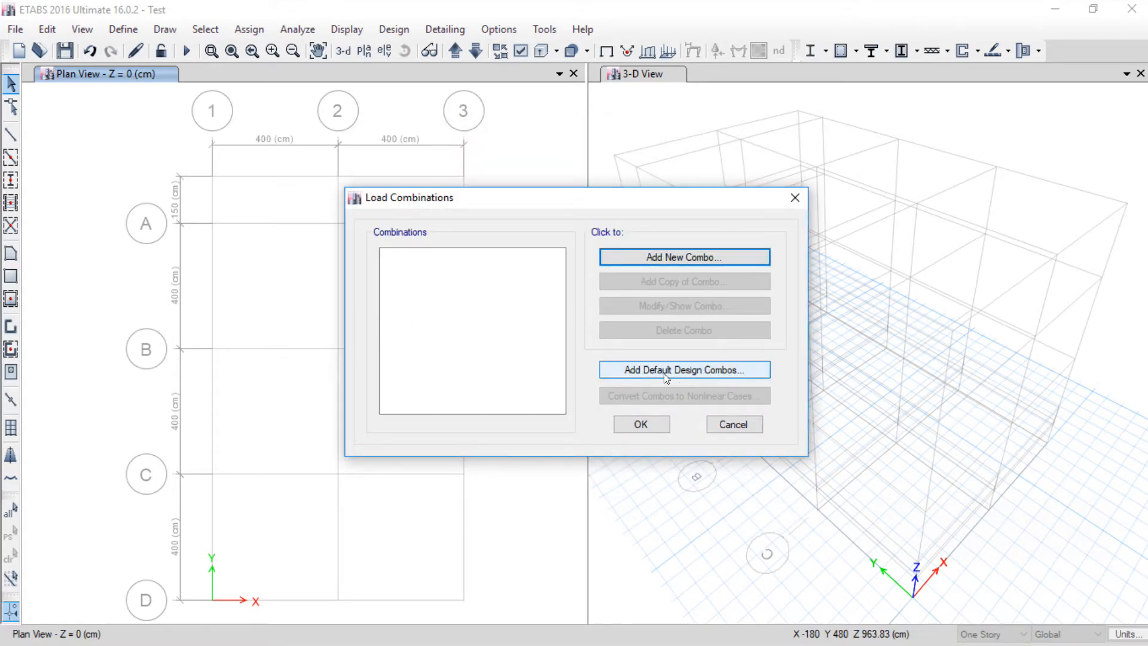
Step: Open the default design combinations and examine the available design types
left_click(695, 371)
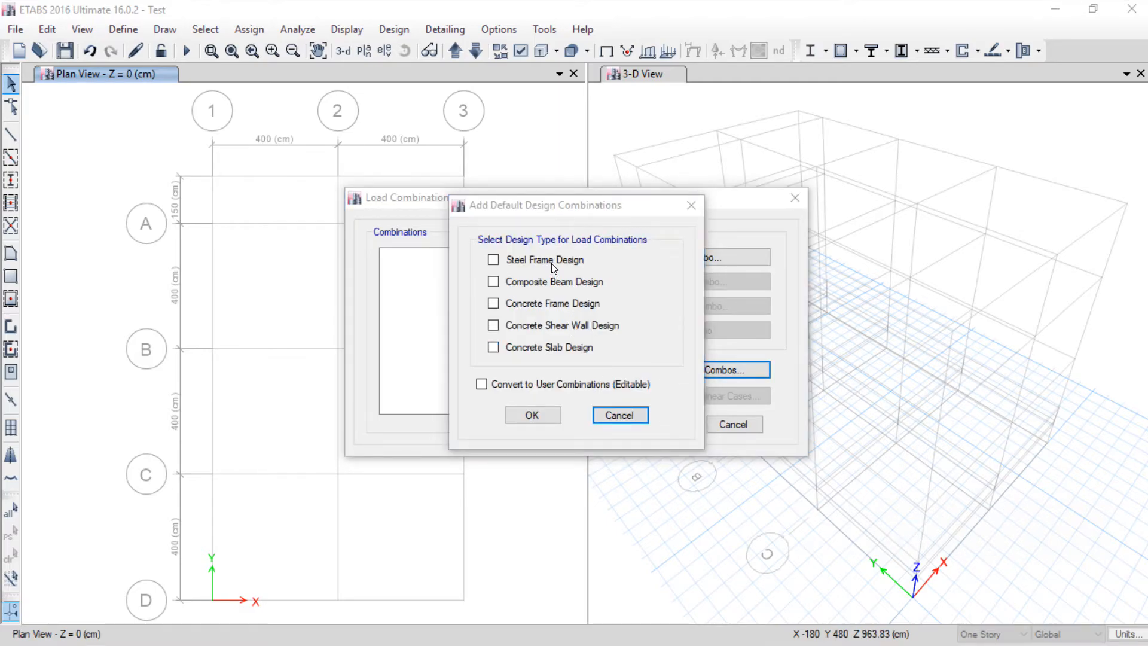
left_click_drag(551, 266, 608, 229)
left_click_drag(535, 287, 641, 277)
mouse_move(489, 279)
left_mouse_down()
mouse_move(632, 277)
mouse_move(615, 295)
mouse_move(581, 280)
left_mouse_up()
left_click_drag(492, 307, 420, 315)
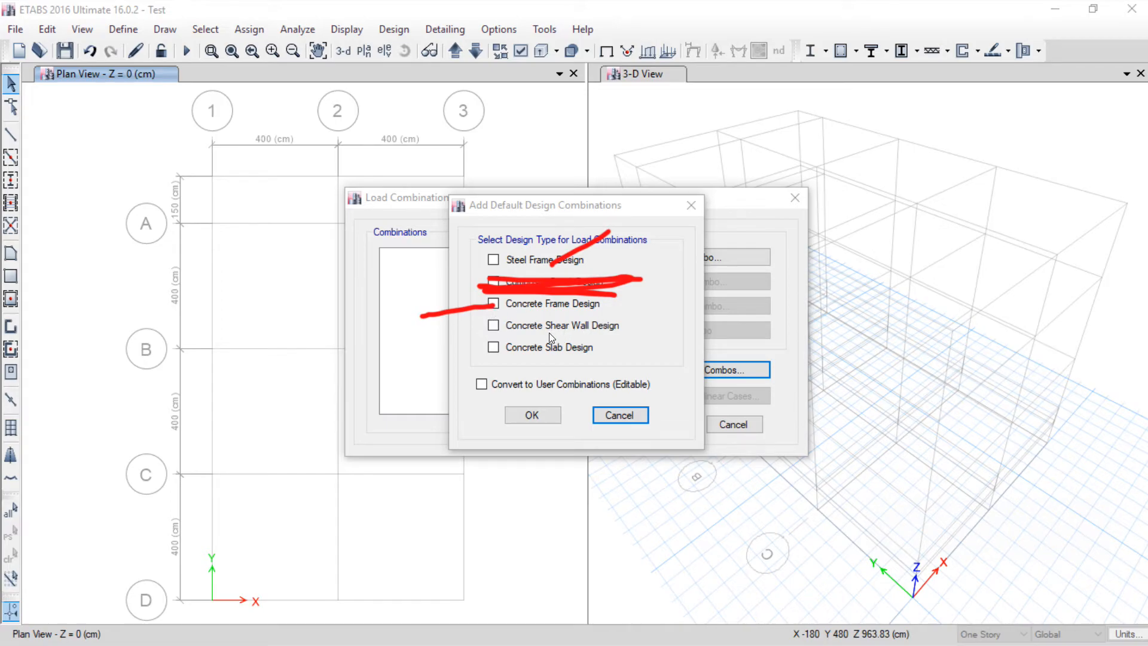
mouse_move(488, 326)
left_mouse_down()
mouse_move(611, 324)
mouse_move(494, 324)
mouse_move(574, 322)
left_mouse_up()
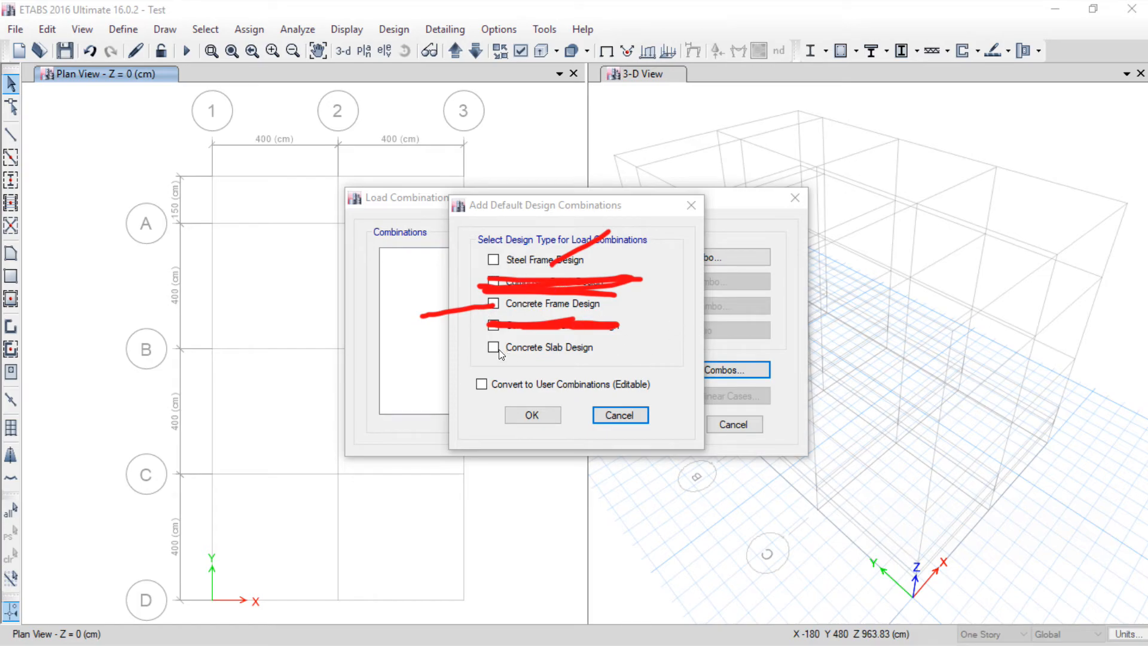
mouse_move(492, 349)
left_mouse_down()
mouse_move(598, 356)
mouse_move(482, 357)
mouse_move(596, 358)
mouse_move(510, 359)
left_mouse_up()
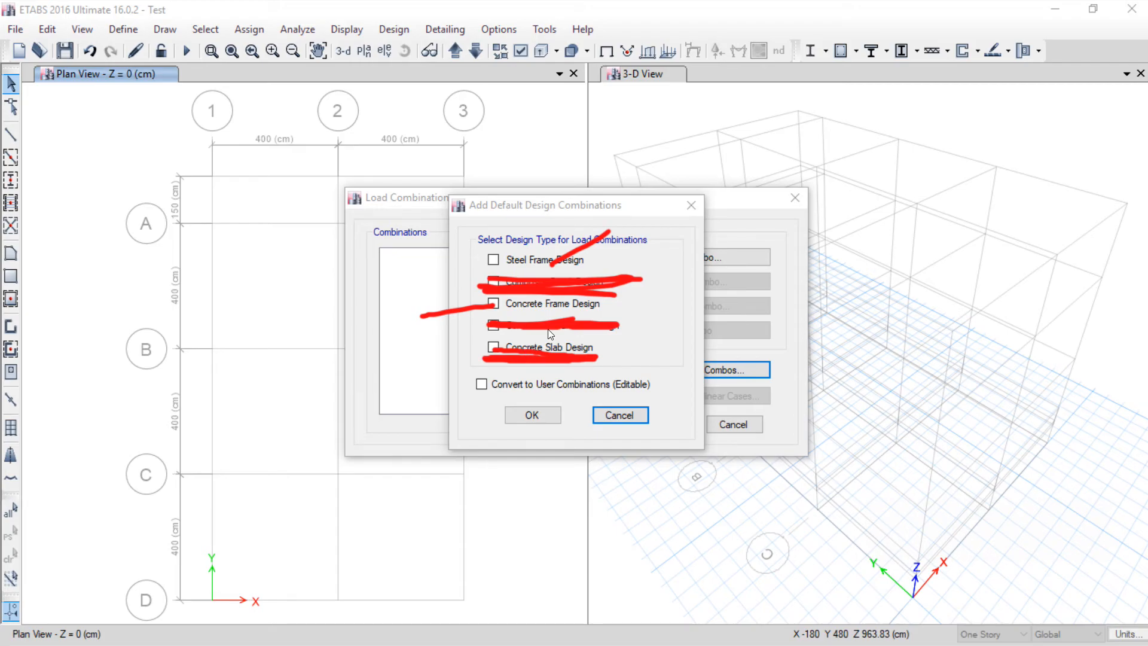
mouse_move(506, 336)
left_mouse_down()
mouse_move(627, 344)
mouse_move(493, 341)
left_mouse_up()
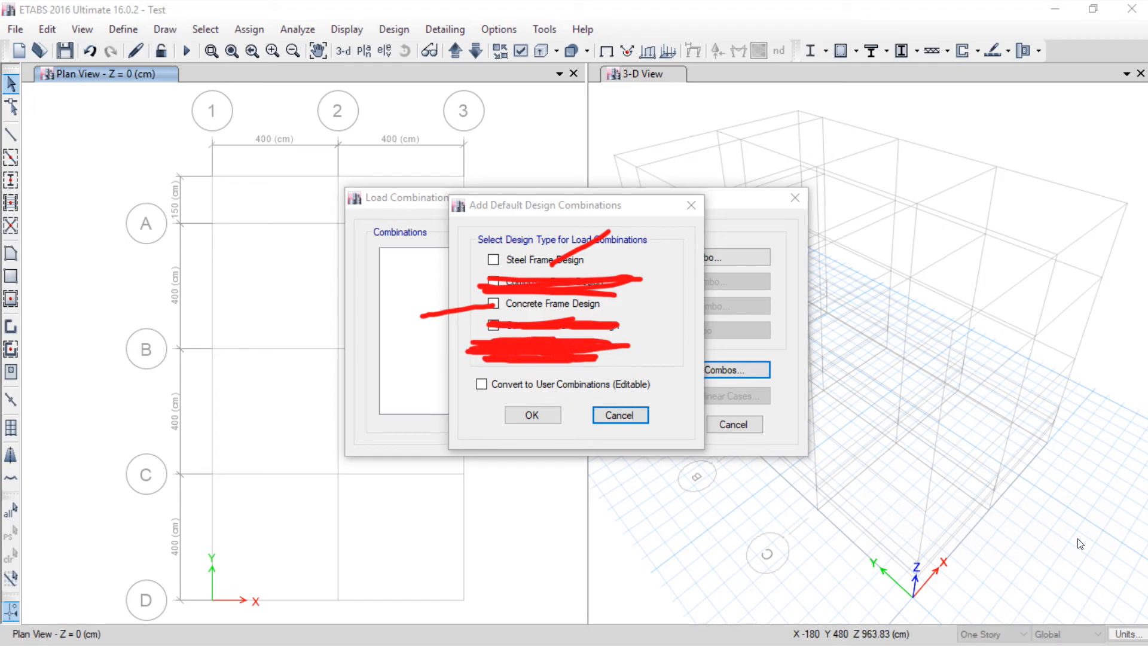
key("Escape")
Step: Add the default design load combinations for Steel Frame Design and Concrete Frame Design
left_click(490, 261)
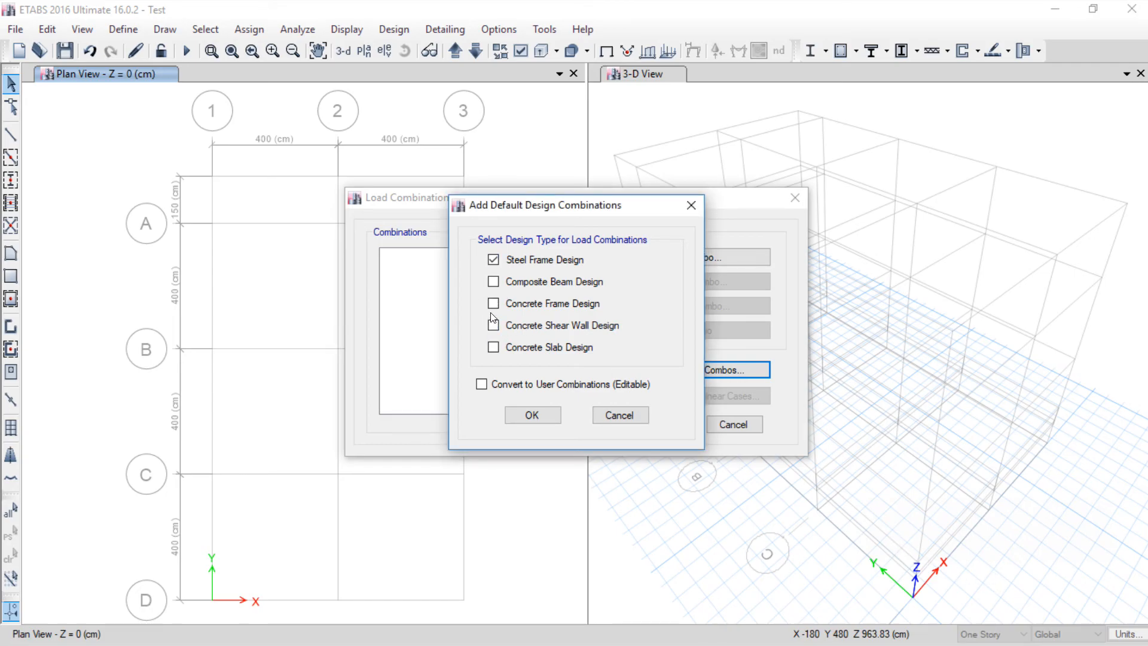
left_click(528, 414)
Step: Look through the generated DCon combinations and confirm the load combinations
left_click(400, 266)
key("Down")
key("Down")
key("Down")
key("Down")
key("Down")
key("Down")
key("Down")
key("Down")
key("Down")
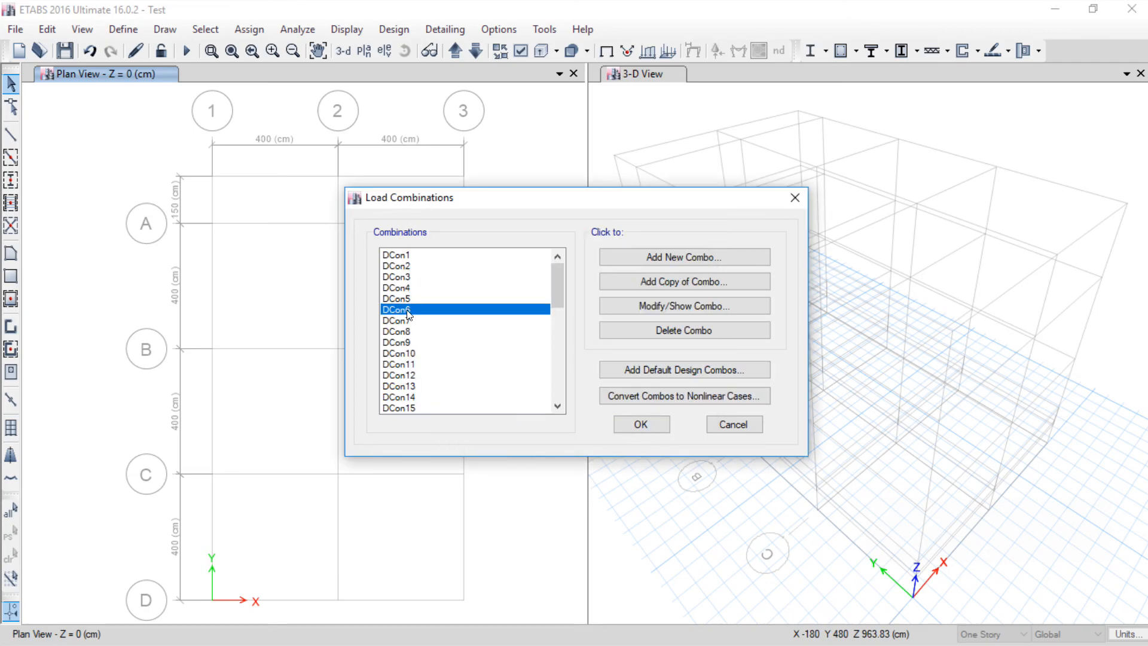
left_click(640, 424)
left_click(123, 29)
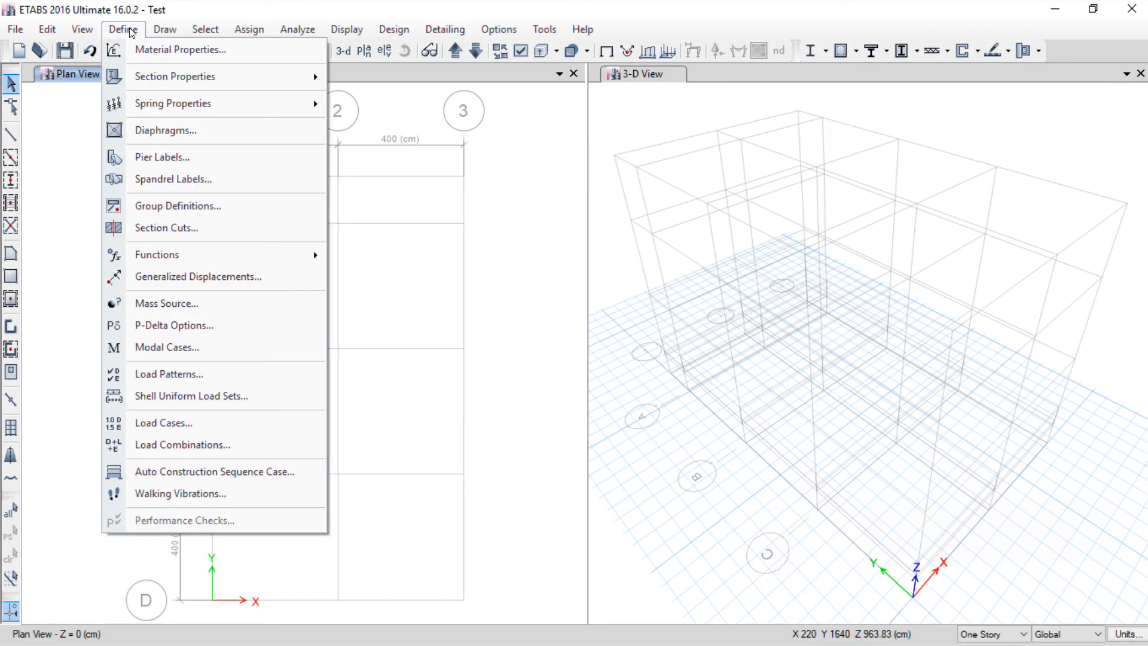
left_click(129, 30)
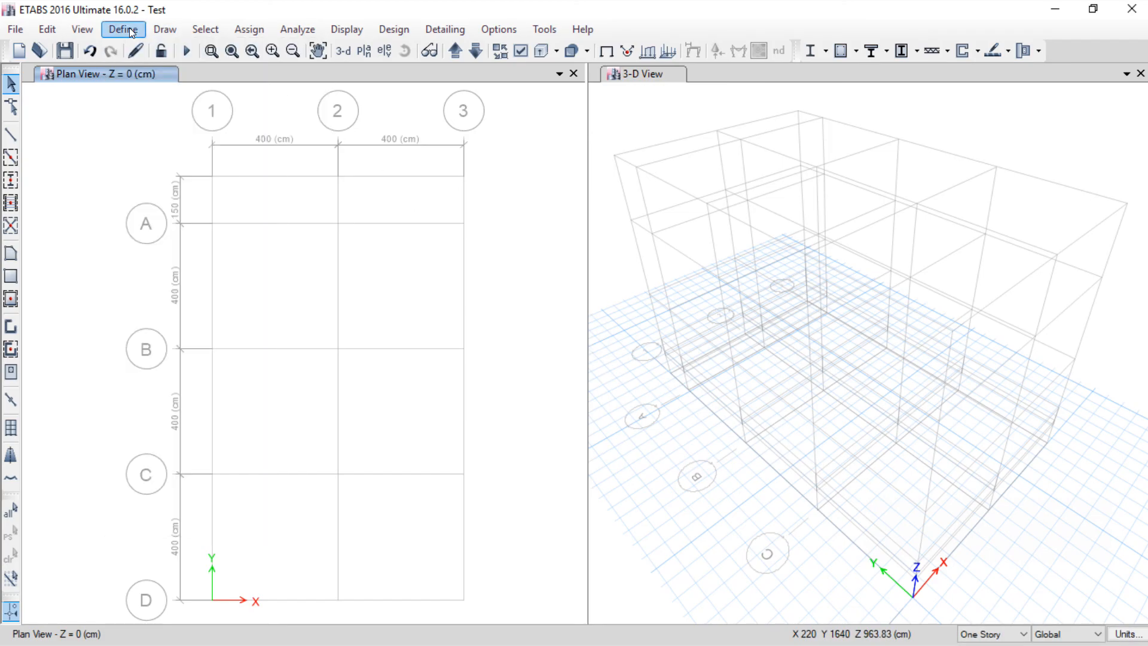